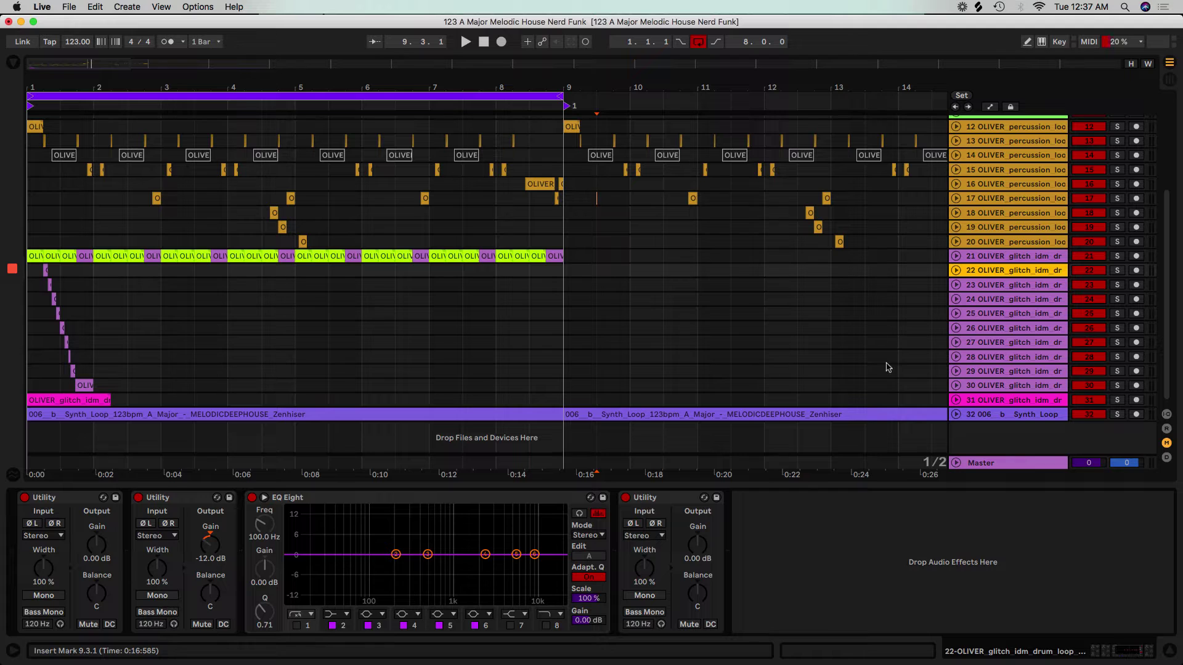
- Deactivate glitch drum tracks 22 to 31 and move the Synth Loop track directly above the glitch tracks
{"action": "left_click", "coordinate": [1000, 387], "text": "shift"}
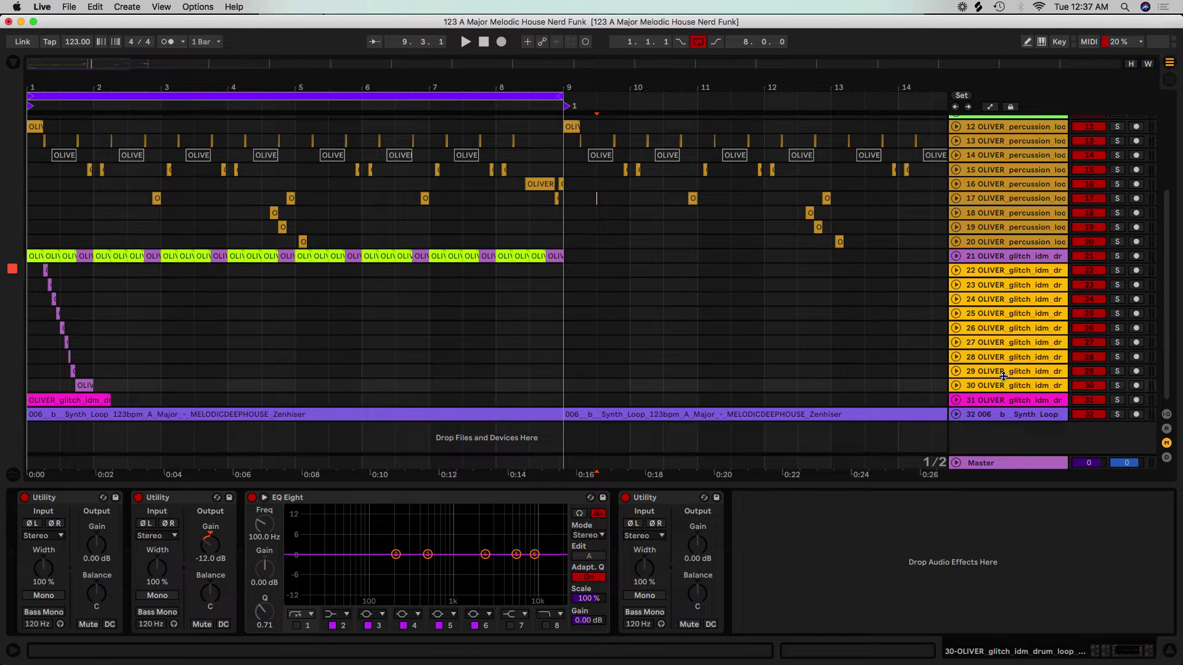
{"action": "left_click", "coordinate": [1096, 273]}
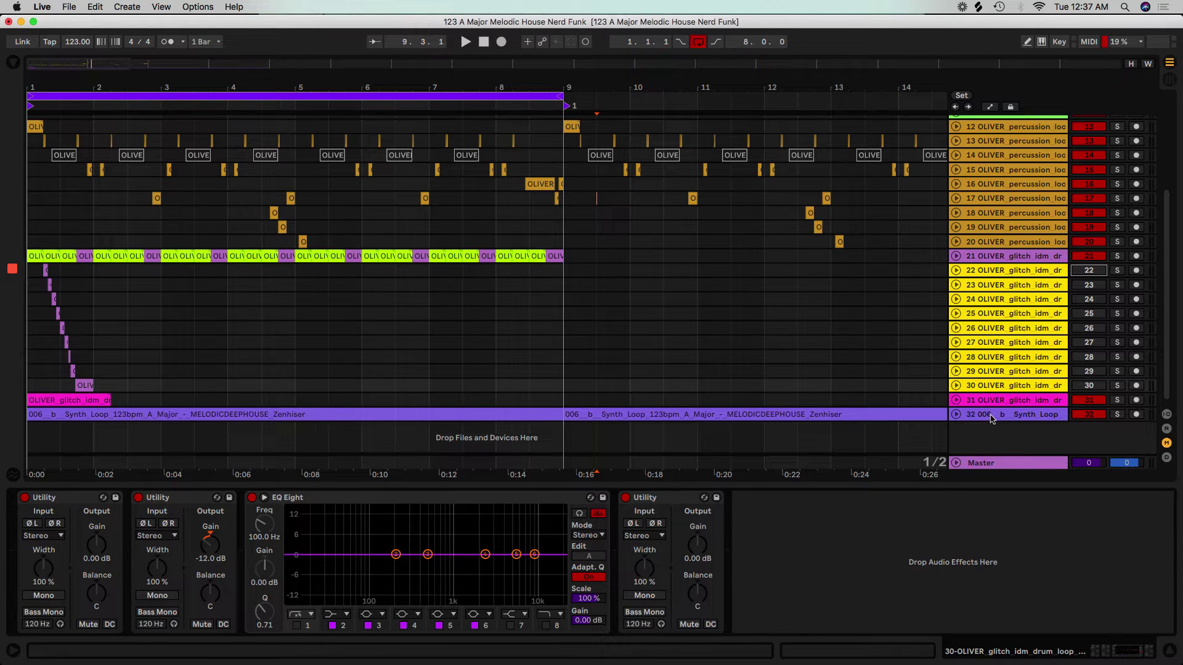
{"action": "left_click", "coordinate": [1091, 401]}
{"action": "left_click_drag", "start_coordinate": [1020, 416], "coordinate": [1034, 253]}
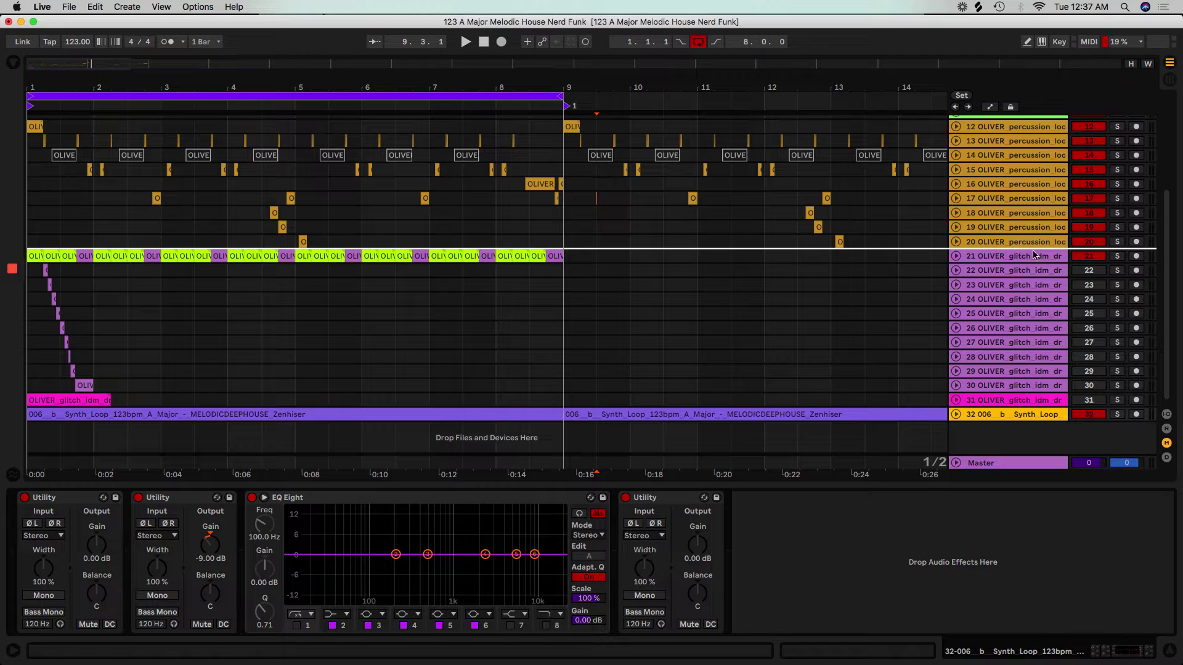
{"action": "left_click_drag", "start_coordinate": [1027, 287], "coordinate": [1028, 283]}
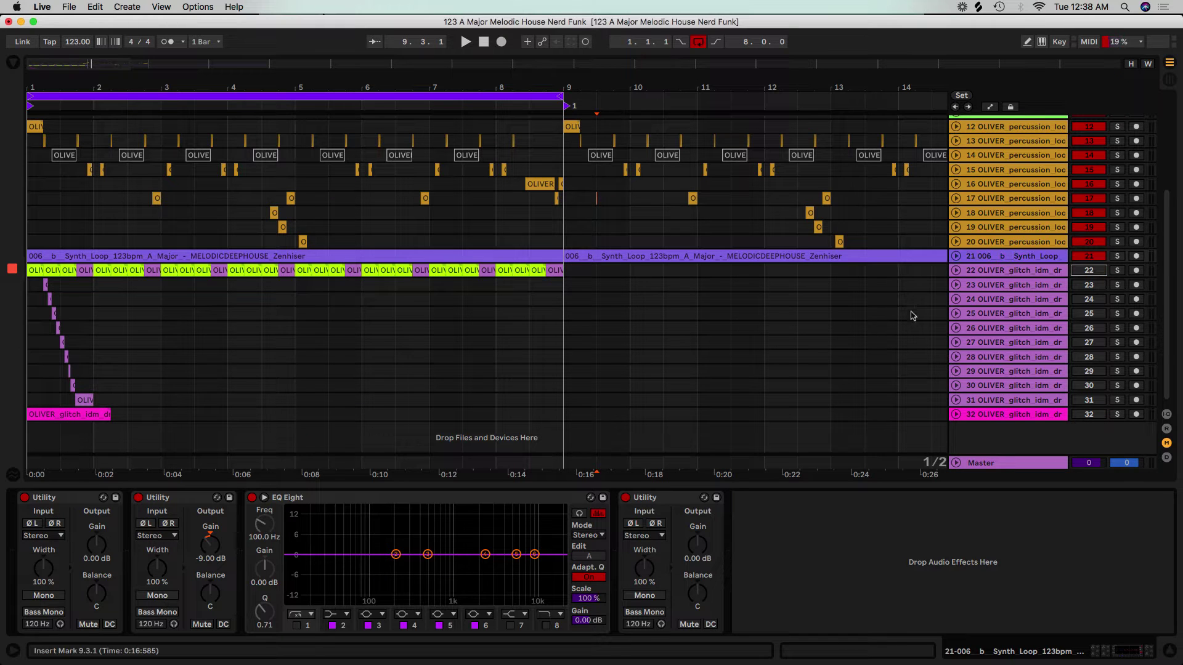
- Select the 8-bar loop range and play the arrangement from bar 1 with the glitch tracks muted
{"action": "left_click", "coordinate": [59, 96]}
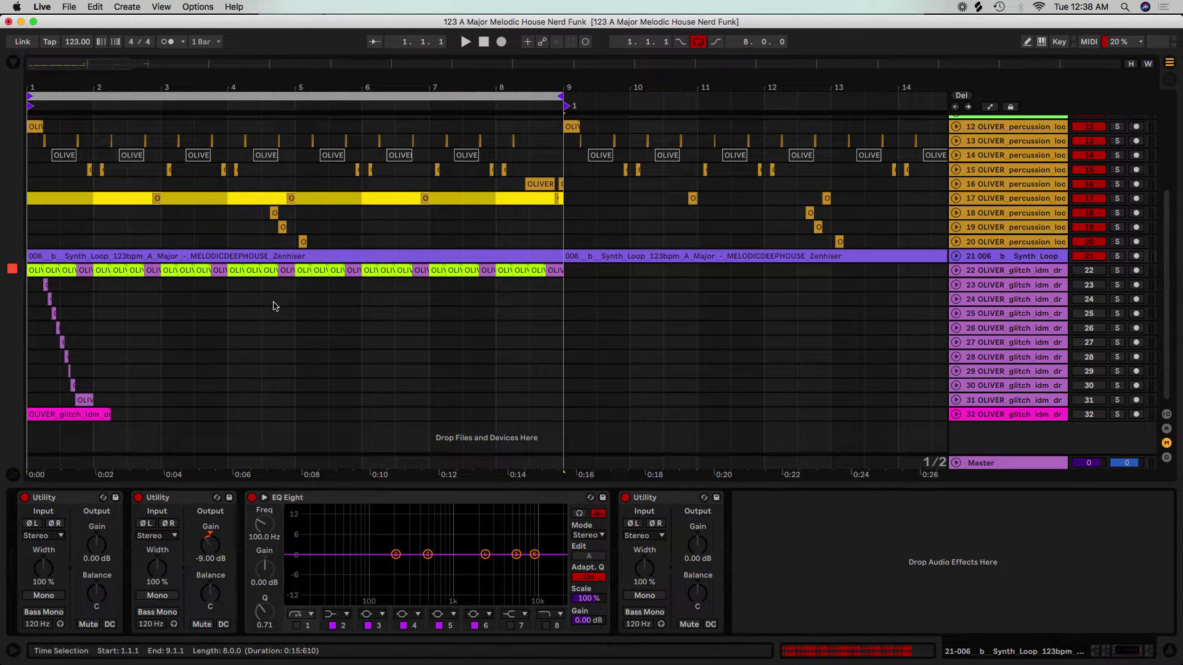
{"action": "key", "text": "space"}
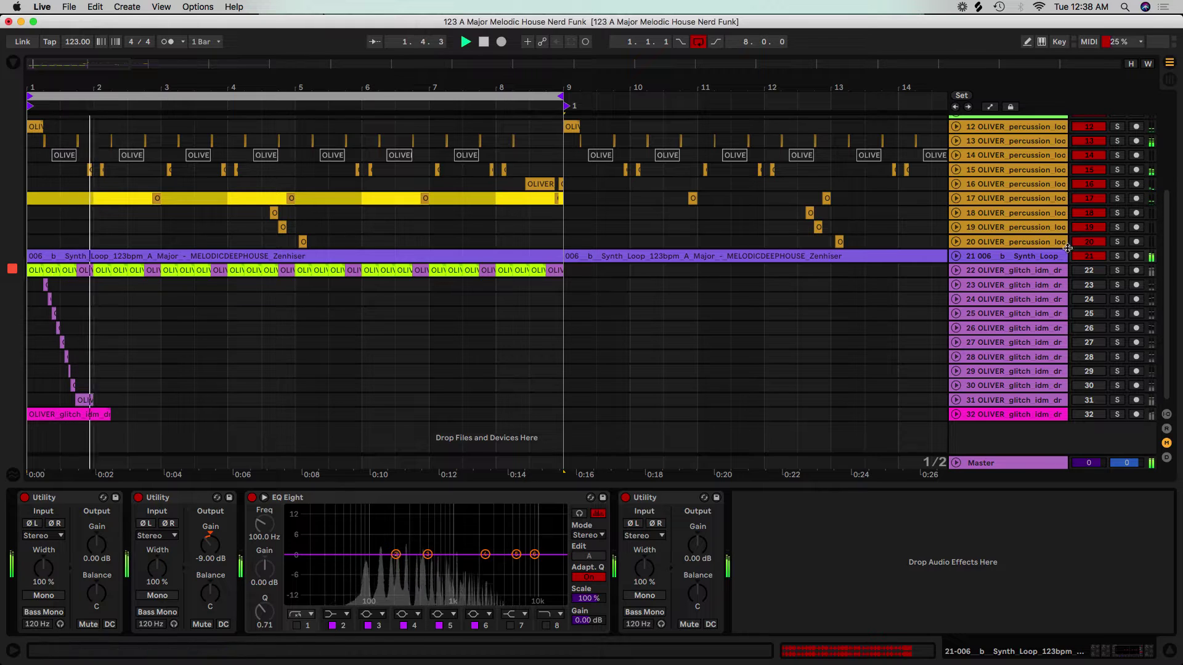
{"action": "key", "text": "space"}
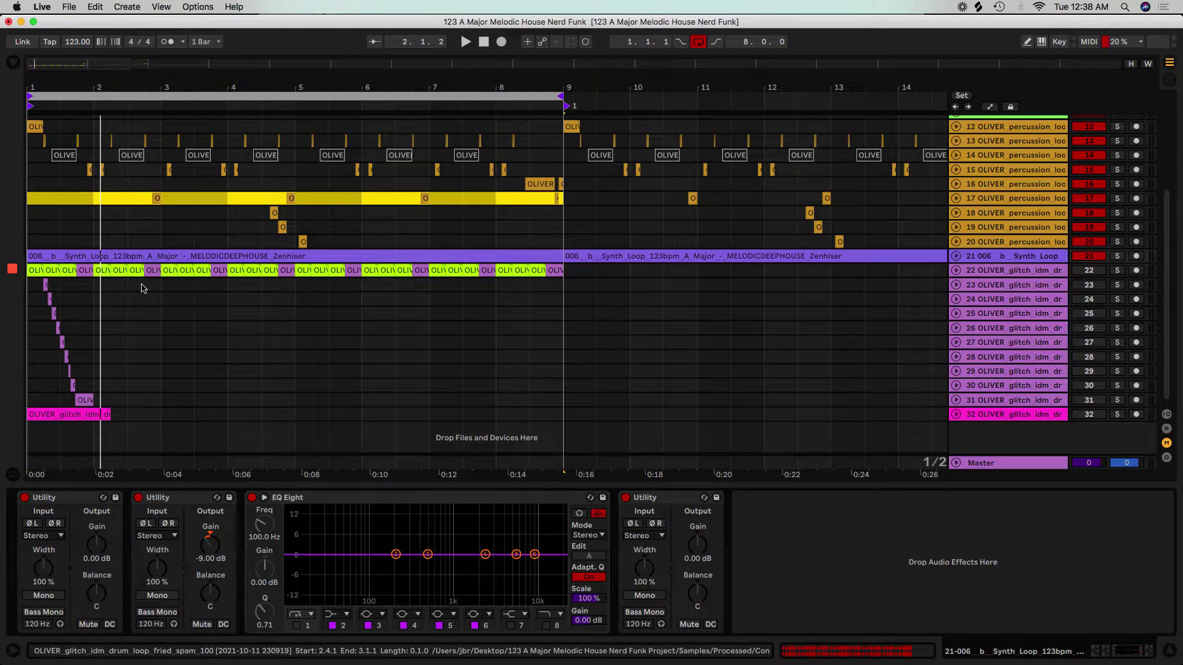
- Move the pink glitch drum loop track directly below the Synth Loop track, above all the purple glitch tracks
{"action": "left_click_drag", "start_coordinate": [51, 91], "coordinate": [92, 148]}
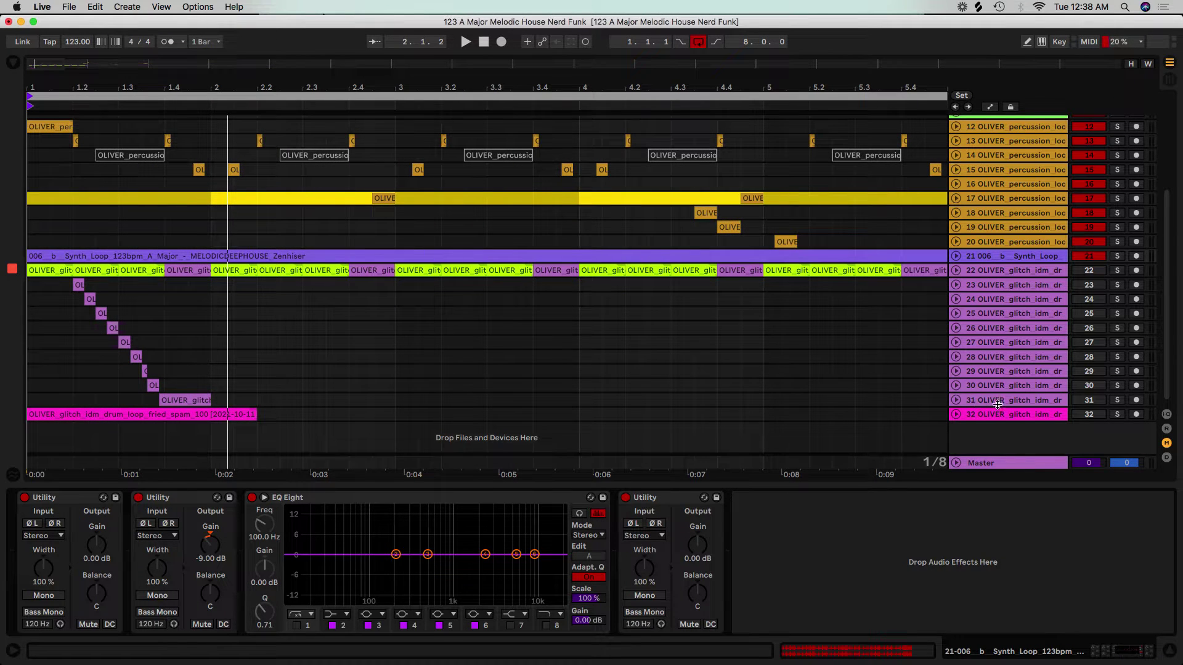
{"action": "left_click_drag", "start_coordinate": [1001, 425], "coordinate": [999, 290]}
{"action": "left_click_drag", "start_coordinate": [825, 337], "coordinate": [705, 293]}
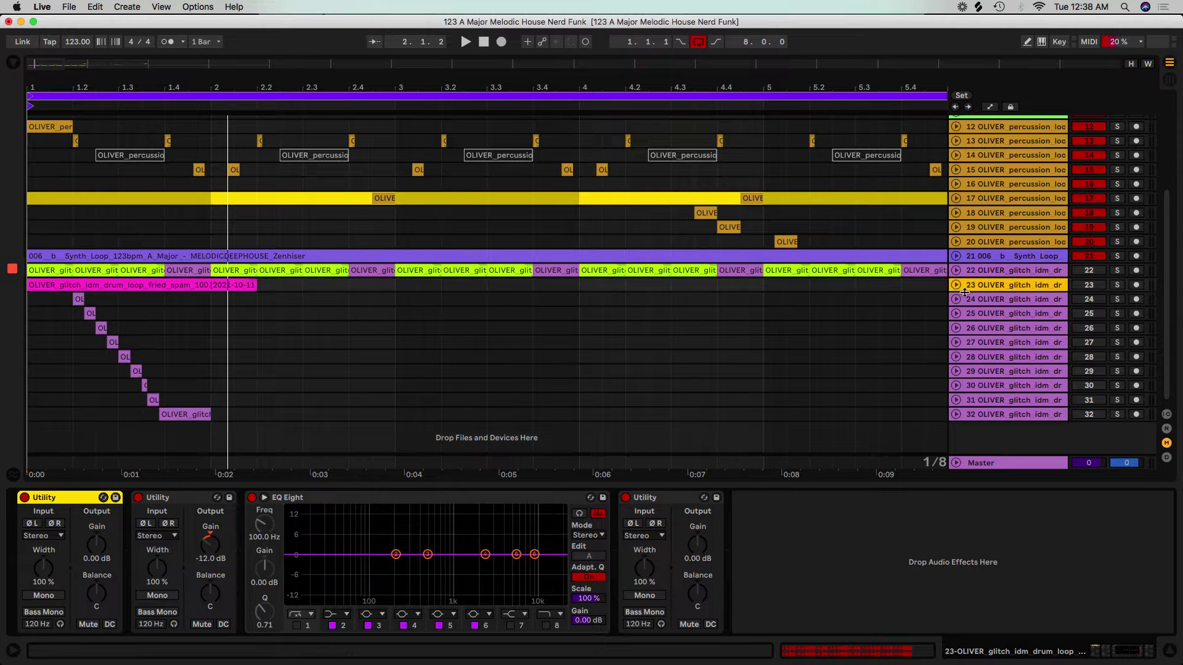
{"action": "left_click_drag", "start_coordinate": [987, 285], "coordinate": [941, 289]}
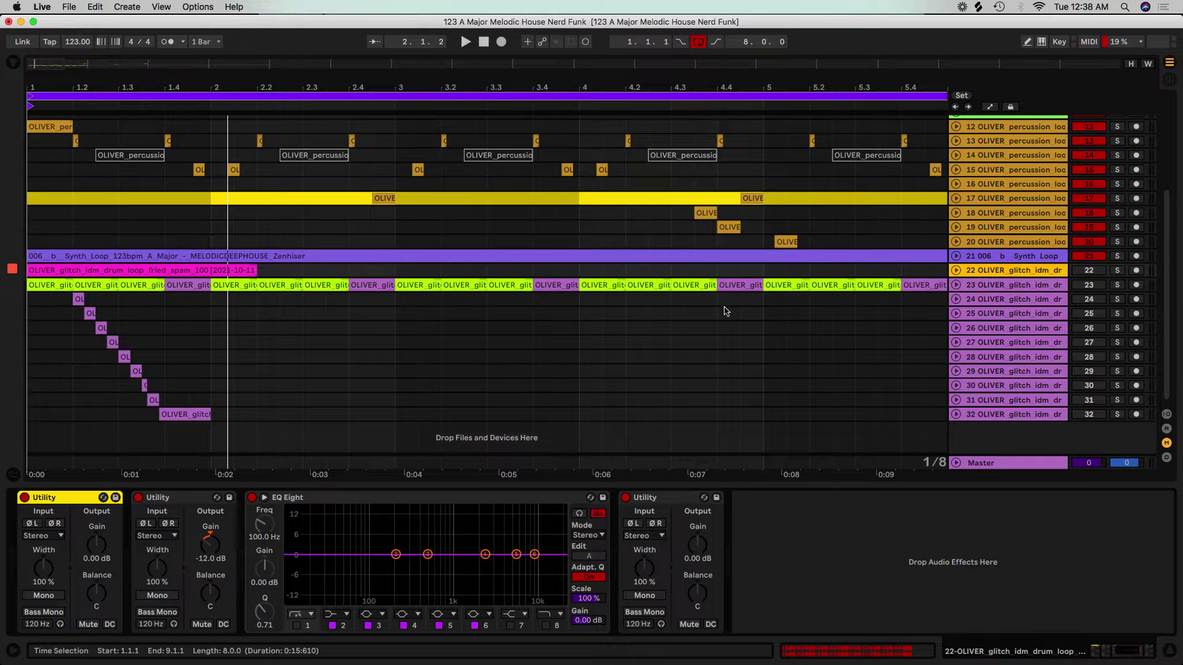
- Expand the pink glitch drum loop track and audition its clip in solo from bar 1
{"action": "left_click", "coordinate": [954, 270]}
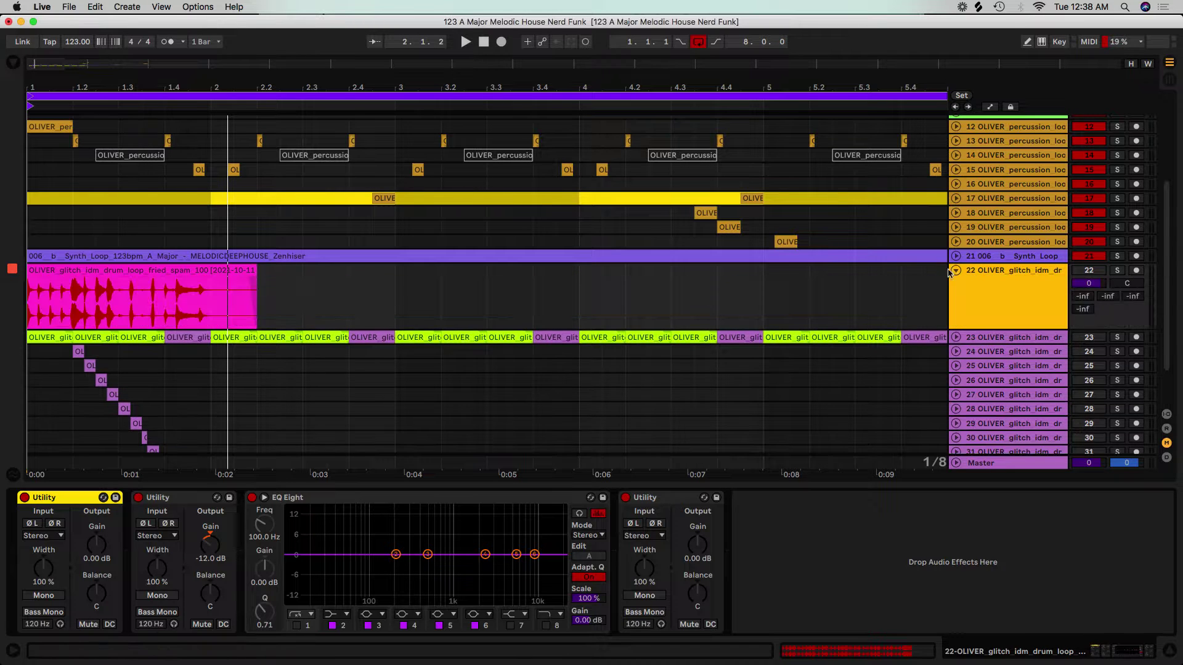
{"action": "left_click", "coordinate": [1116, 269]}
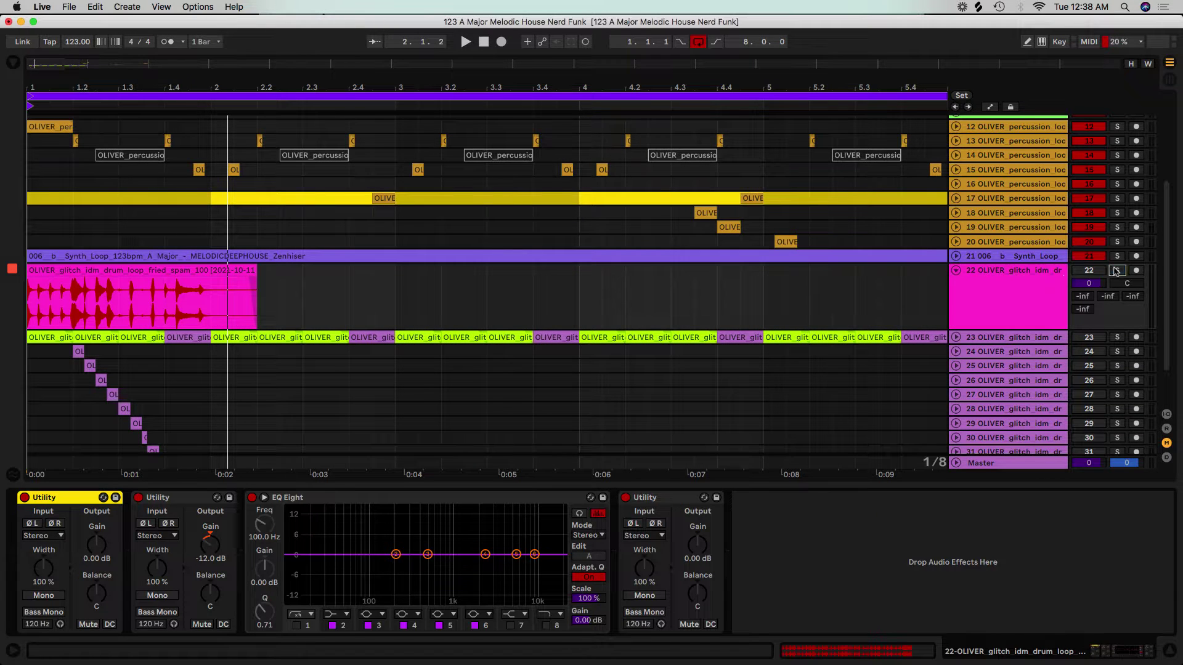
{"action": "left_click", "coordinate": [80, 270]}
{"action": "key", "text": "space"}
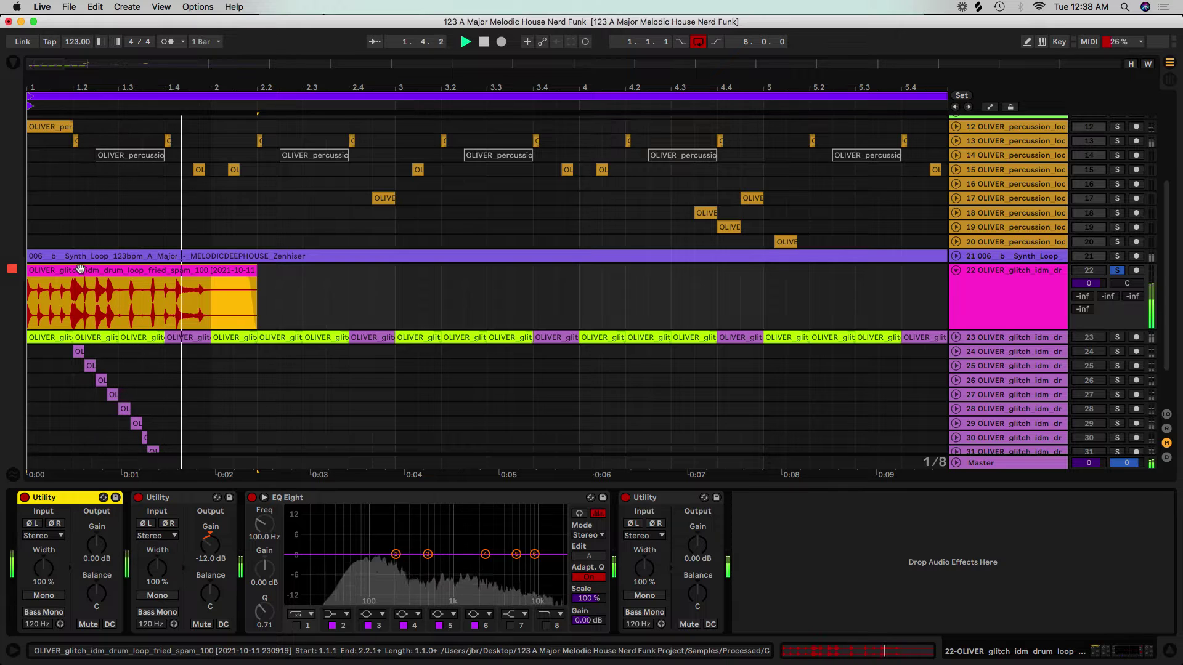
{"action": "key", "text": "space"}
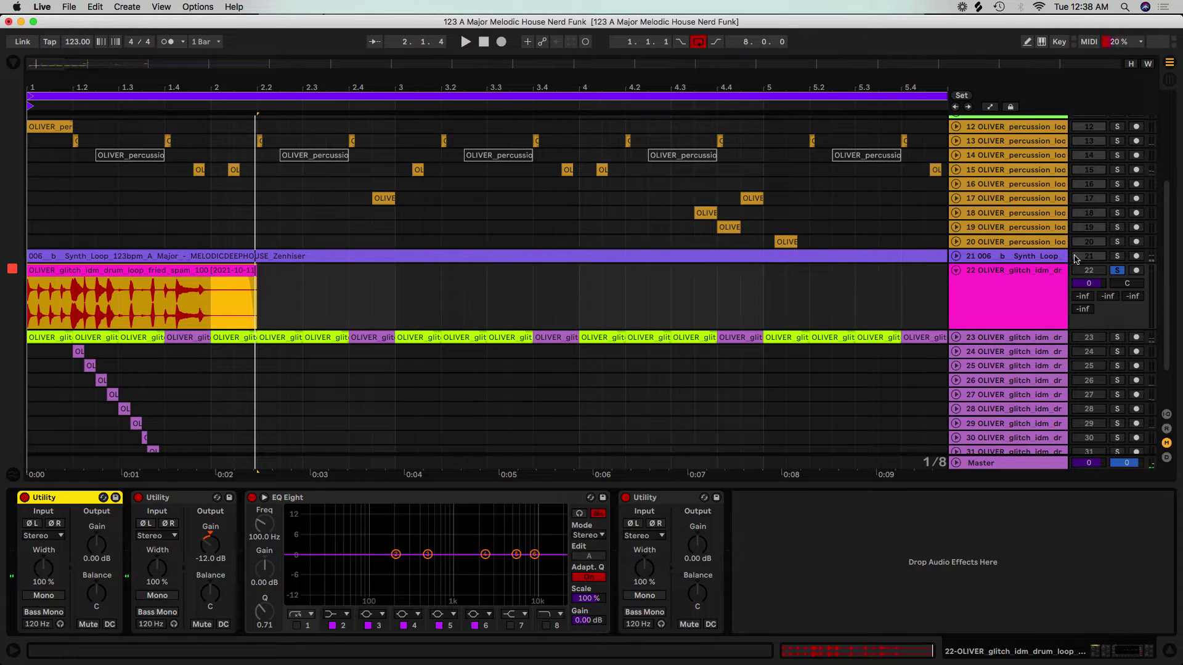
{"action": "left_click", "coordinate": [1119, 273]}
- Delete the Clap track through the HH OP 4 track, plus the deactivated first Kick track
{"action": "scroll", "coordinate": [1010, 247], "scroll_direction": "up", "scroll_amount": 5}
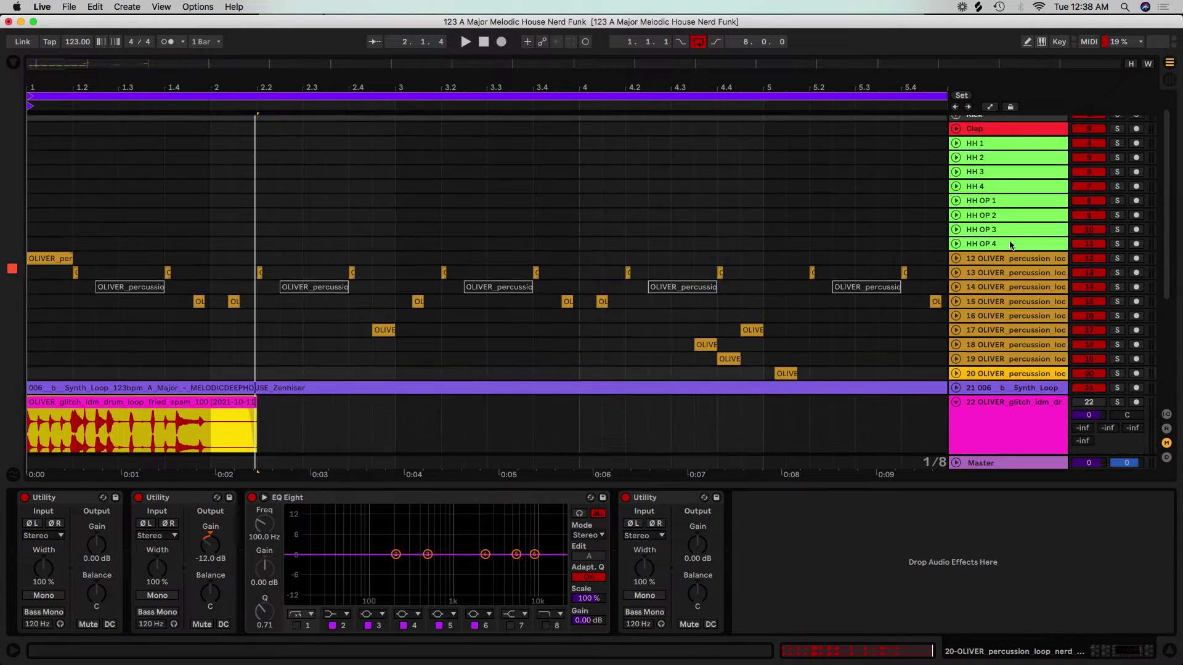
{"action": "left_click", "coordinate": [1003, 142], "text": "shift"}
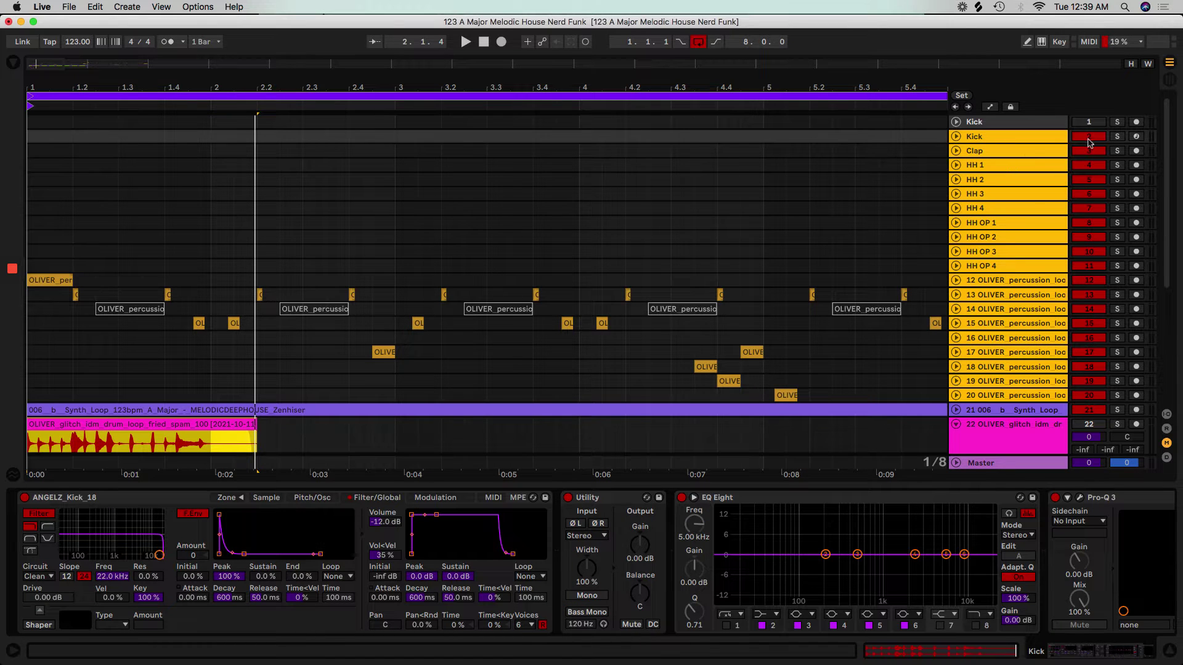
{"action": "left_click", "coordinate": [1001, 153]}
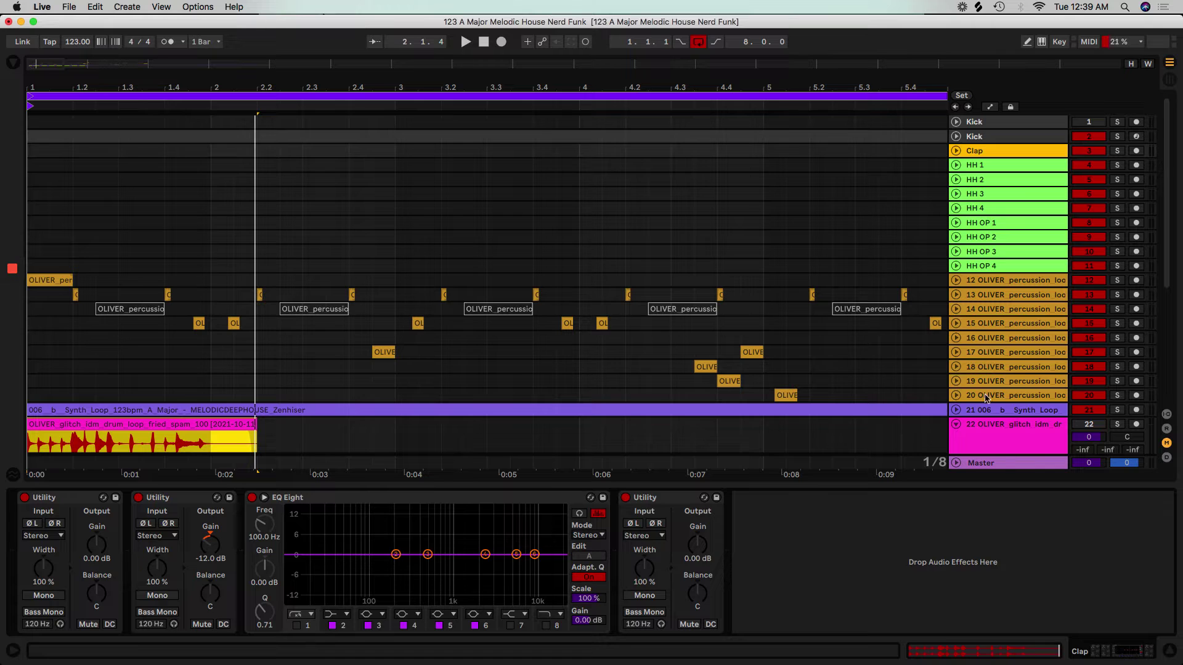
{"action": "left_click", "coordinate": [983, 265], "text": "shift"}
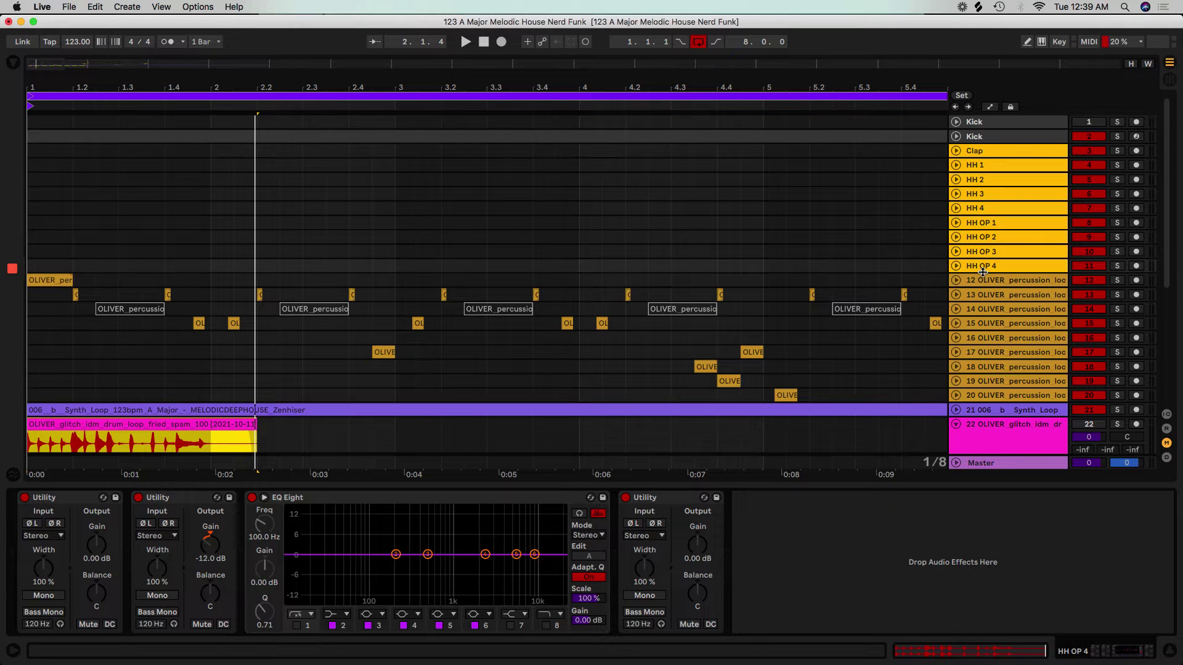
{"action": "key", "text": "Delete"}
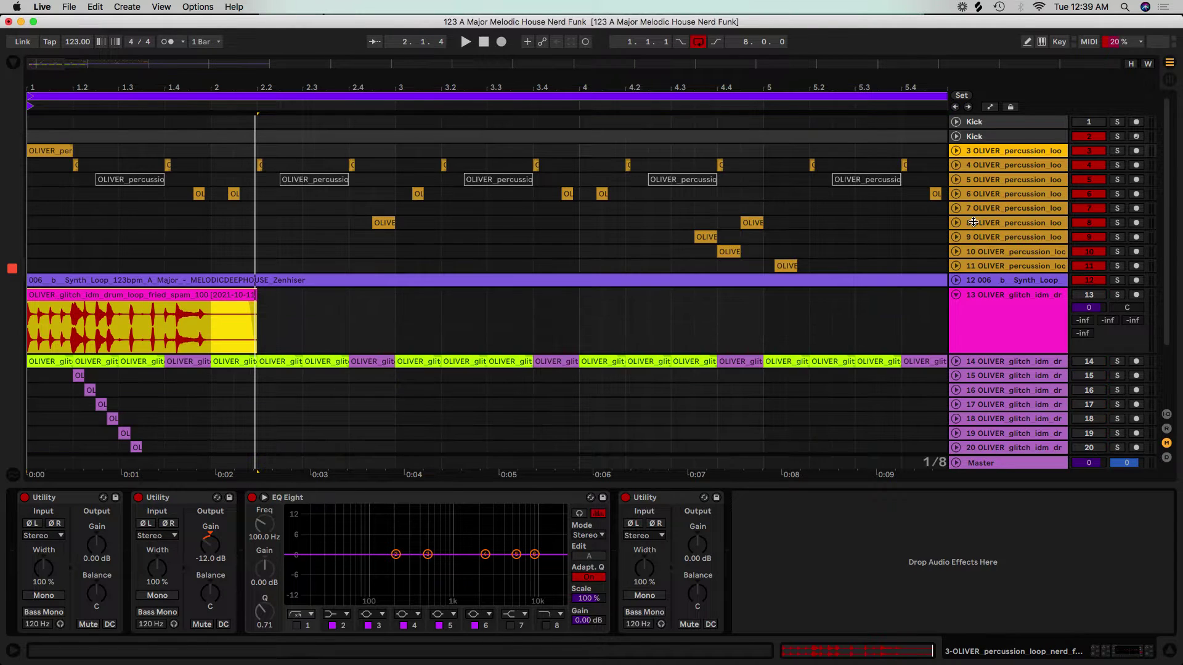
{"action": "left_click", "coordinate": [981, 123]}
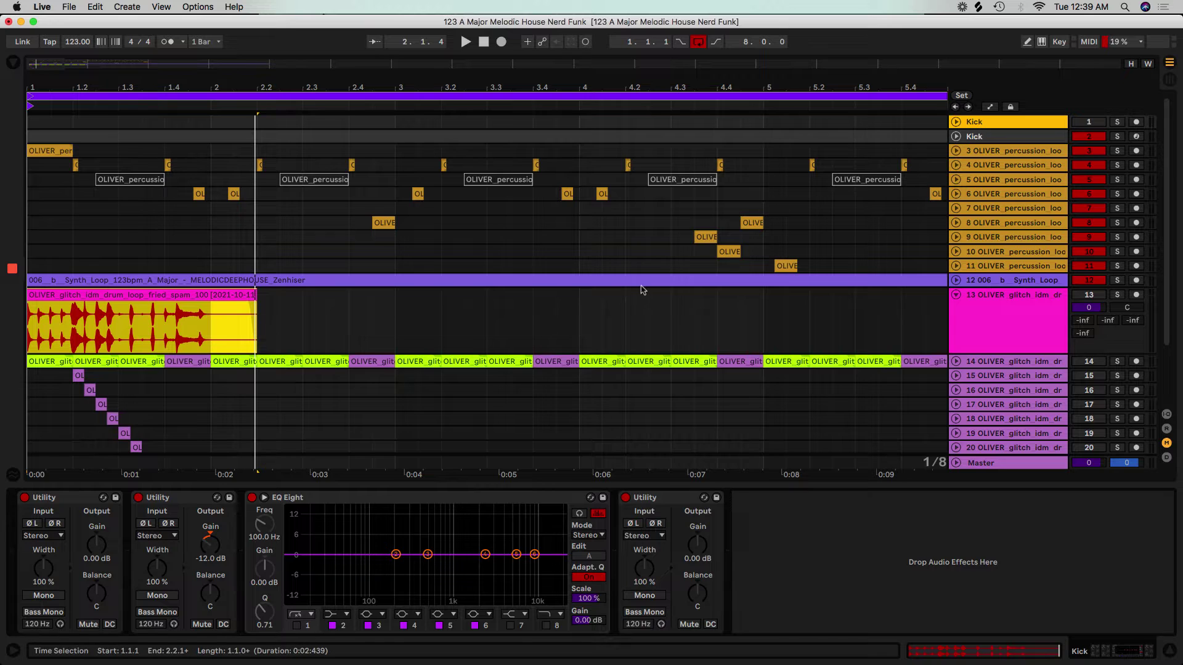
{"action": "key", "text": "Delete"}
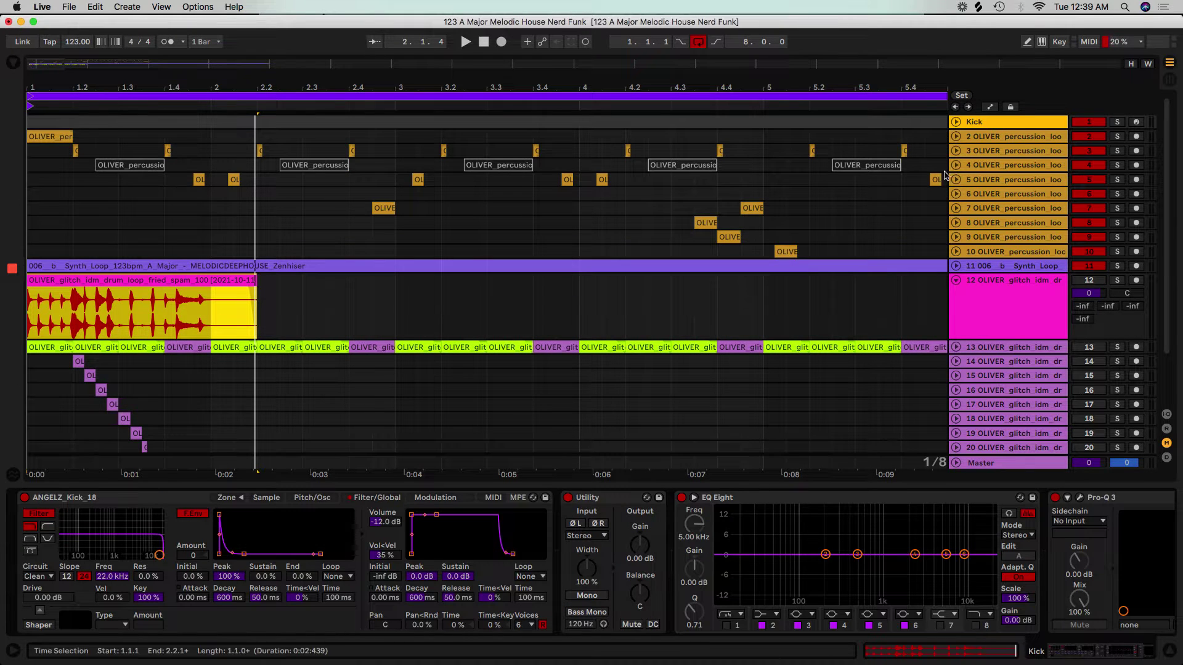
- Group percussion loop tracks 2 to 10, collapse the group and rename it "Sample 1"
{"action": "left_click", "coordinate": [989, 139]}
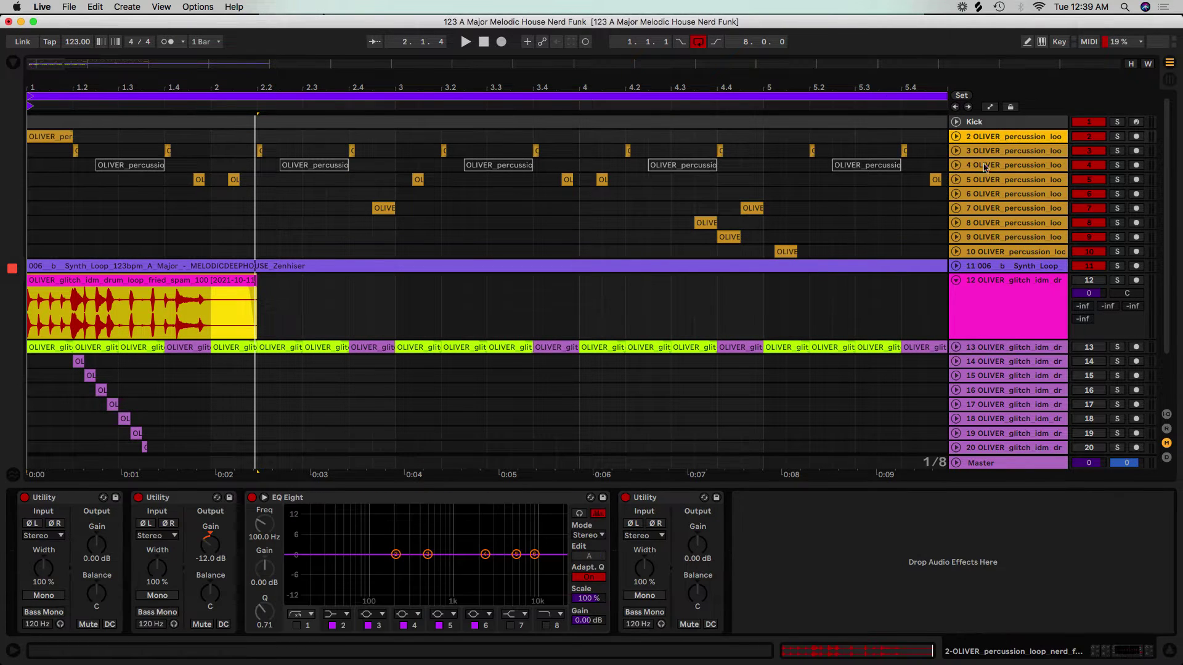
{"action": "scroll", "coordinate": [958, 226], "scroll_direction": "down", "scroll_amount": 4}
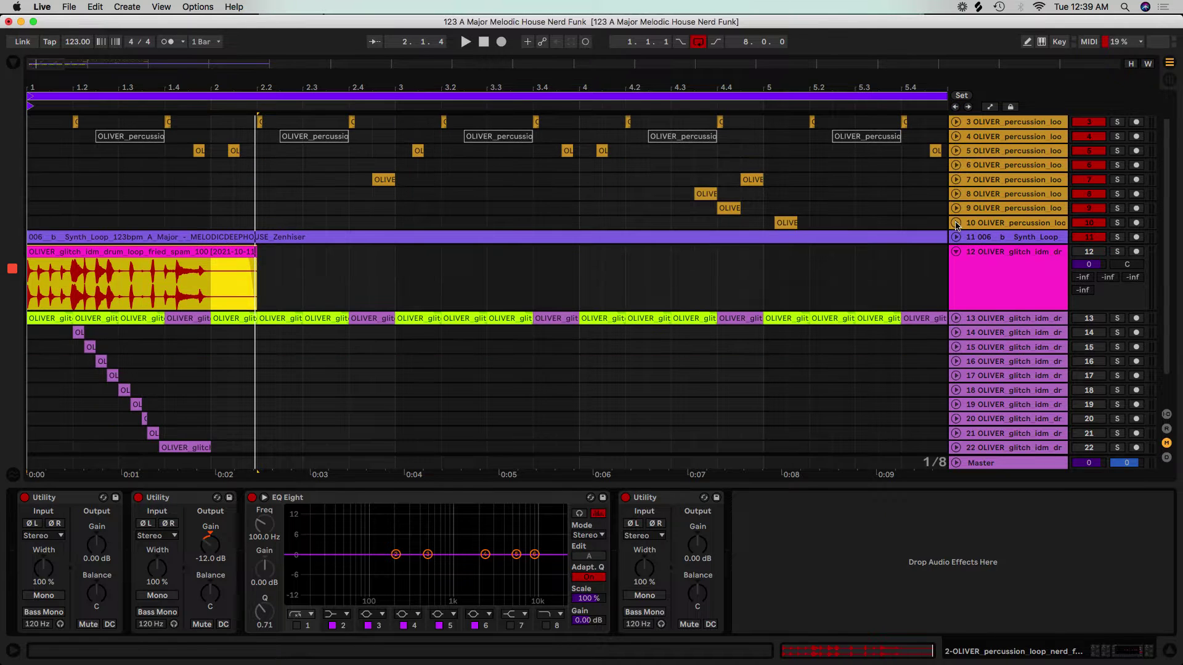
{"action": "scroll", "coordinate": [958, 226], "scroll_direction": "down", "scroll_amount": 1}
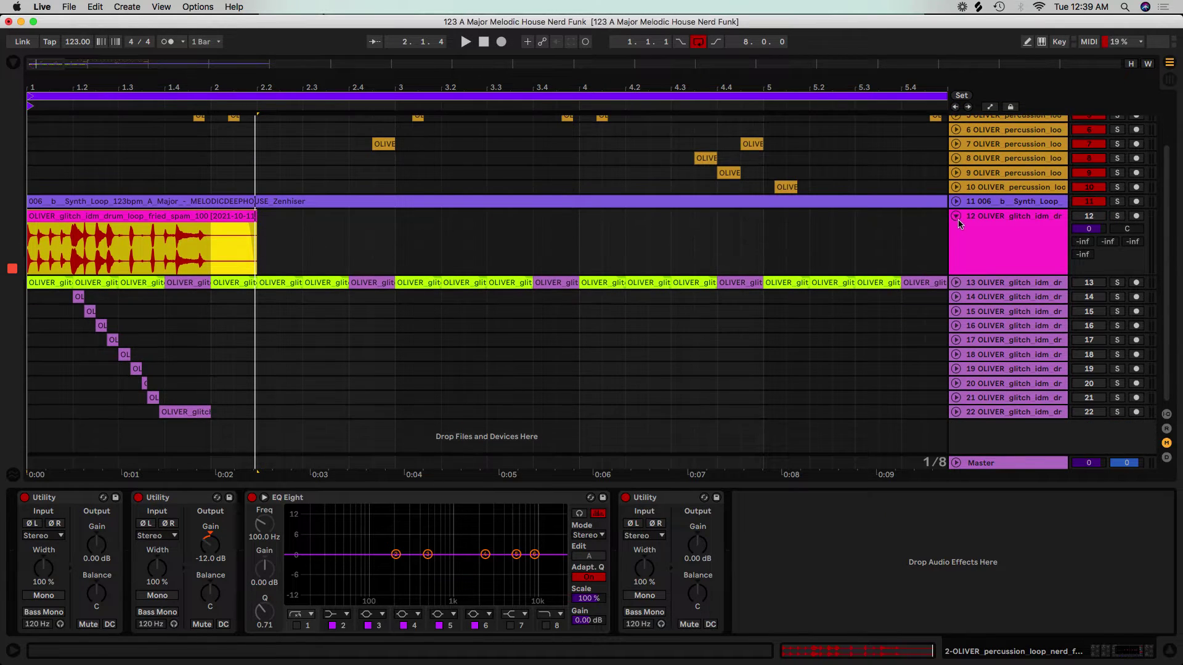
{"action": "scroll", "coordinate": [964, 223], "scroll_direction": "up", "scroll_amount": 5}
{"action": "left_click", "coordinate": [998, 252]}
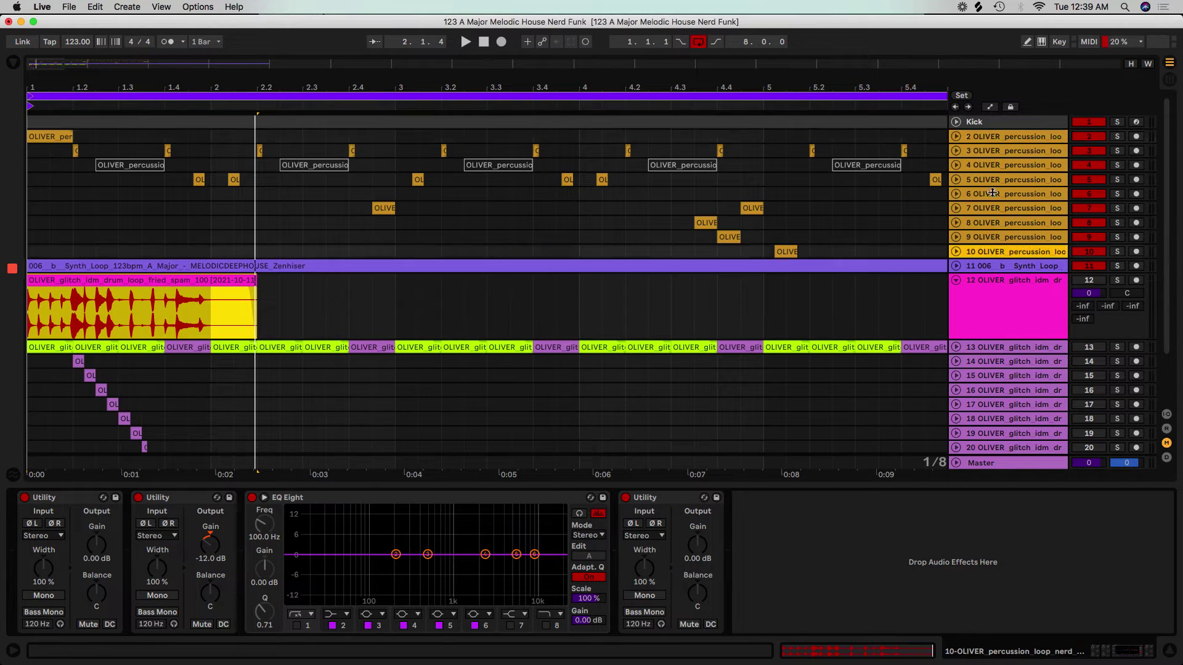
{"action": "left_click", "coordinate": [994, 137], "text": "shift"}
{"action": "key", "text": "super+g"}
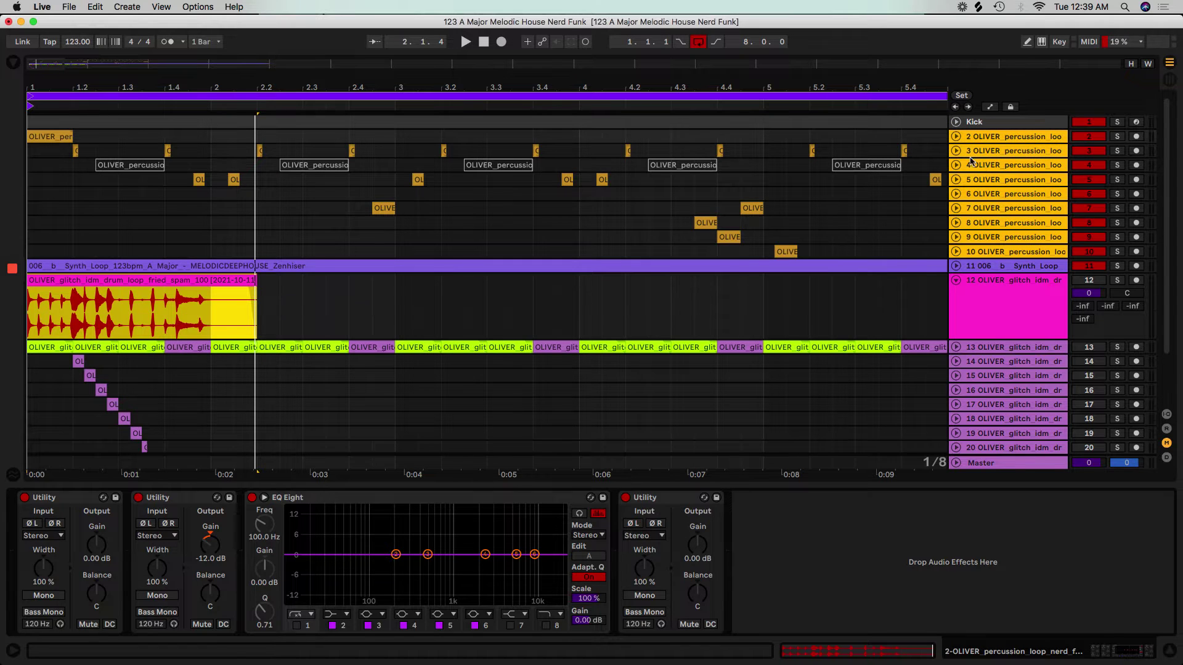
{"action": "left_click", "coordinate": [955, 138]}
{"action": "key", "text": "super+r"}
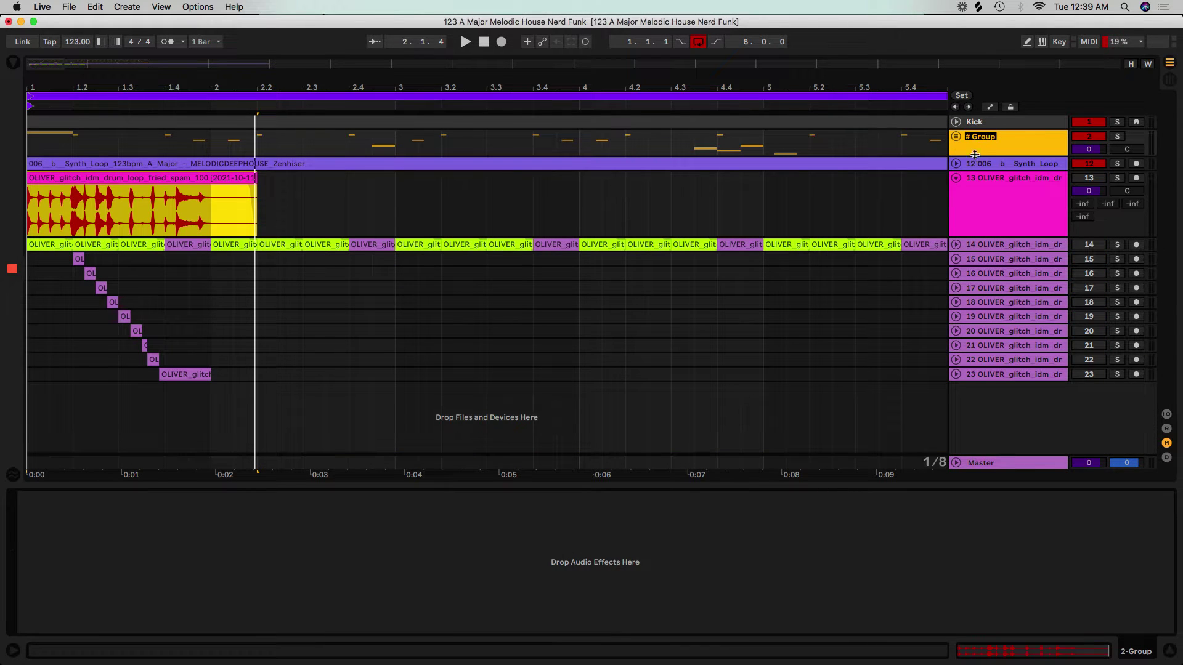
{"action": "type", "text": "Sample 1"}
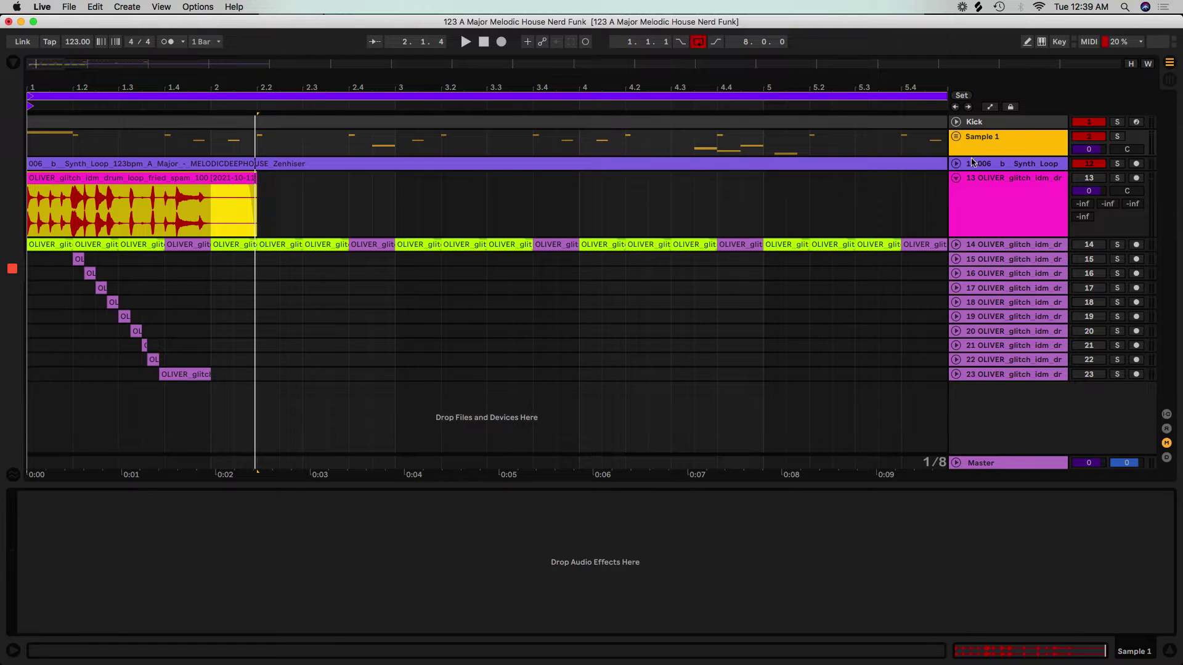
- Play the synth loop from bar 1 together with the kick and the Sample 1 group
{"action": "left_click", "coordinate": [95, 158]}
{"action": "key", "text": "space"}
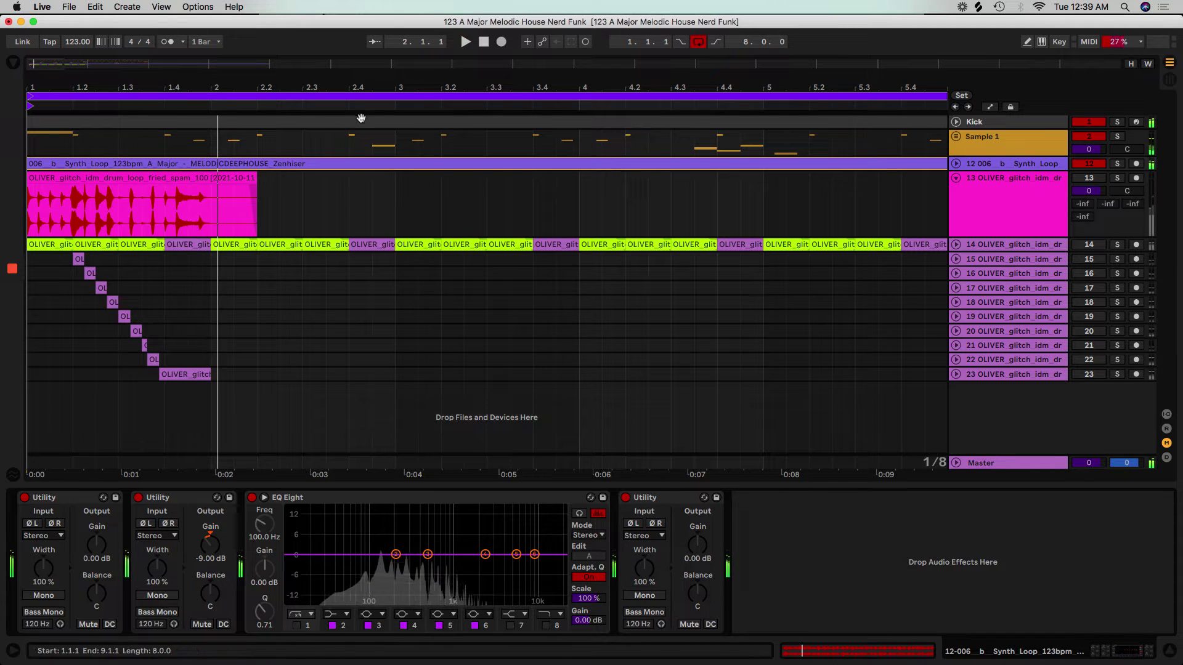
{"action": "key", "text": "space"}
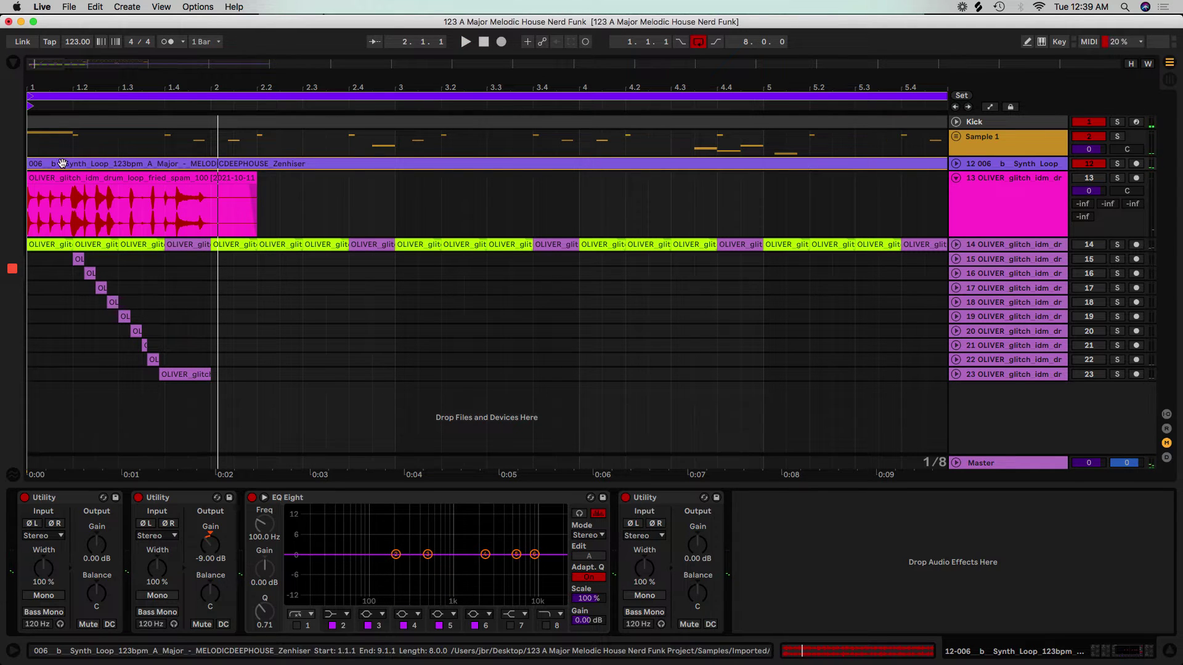
- Solo the pink glitch drum loop on track 13 and play its clip from bar 1
{"action": "left_click", "coordinate": [1116, 178]}
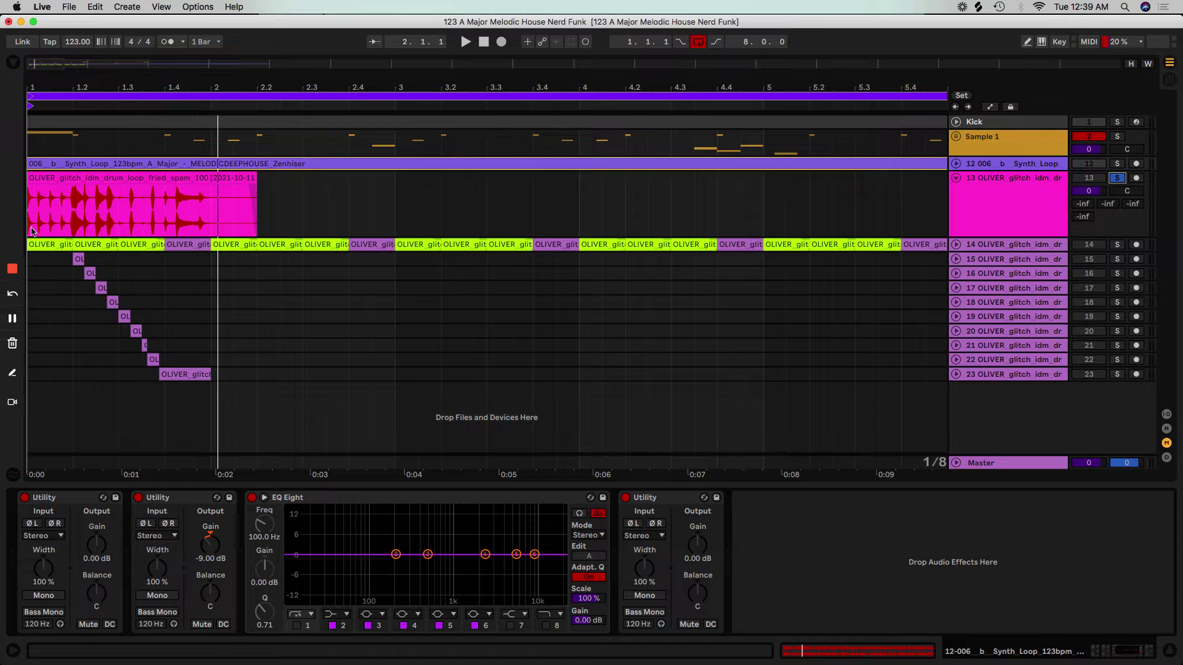
{"action": "left_click", "coordinate": [69, 175]}
{"action": "key", "text": "space"}
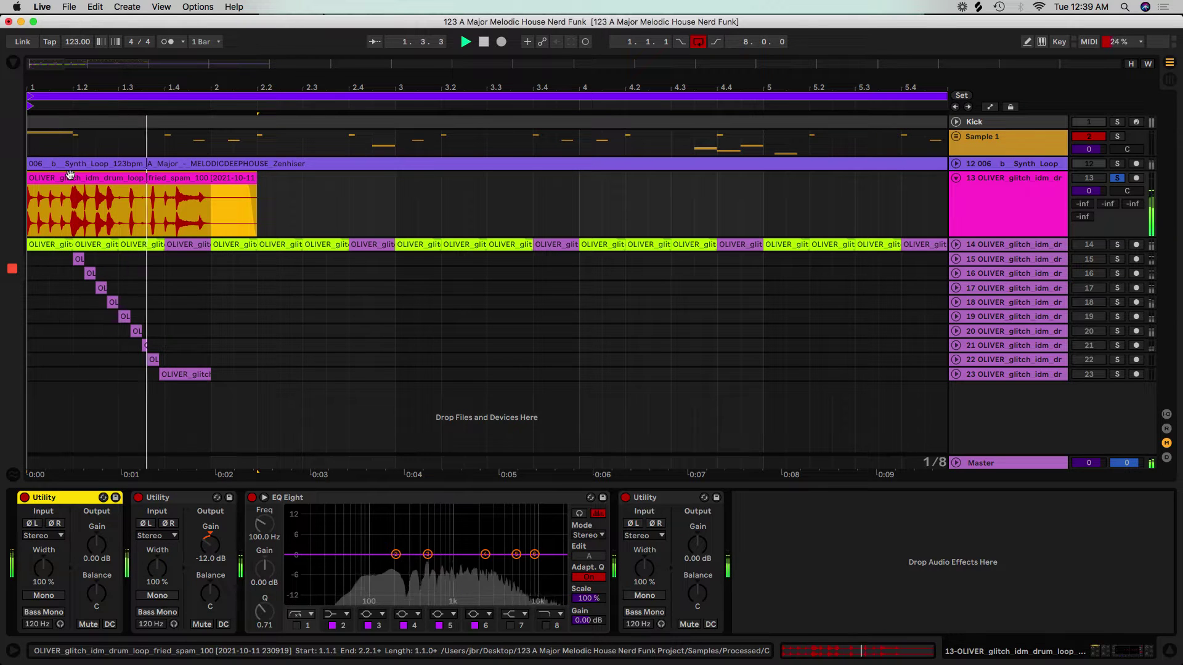
{"action": "key", "text": "space"}
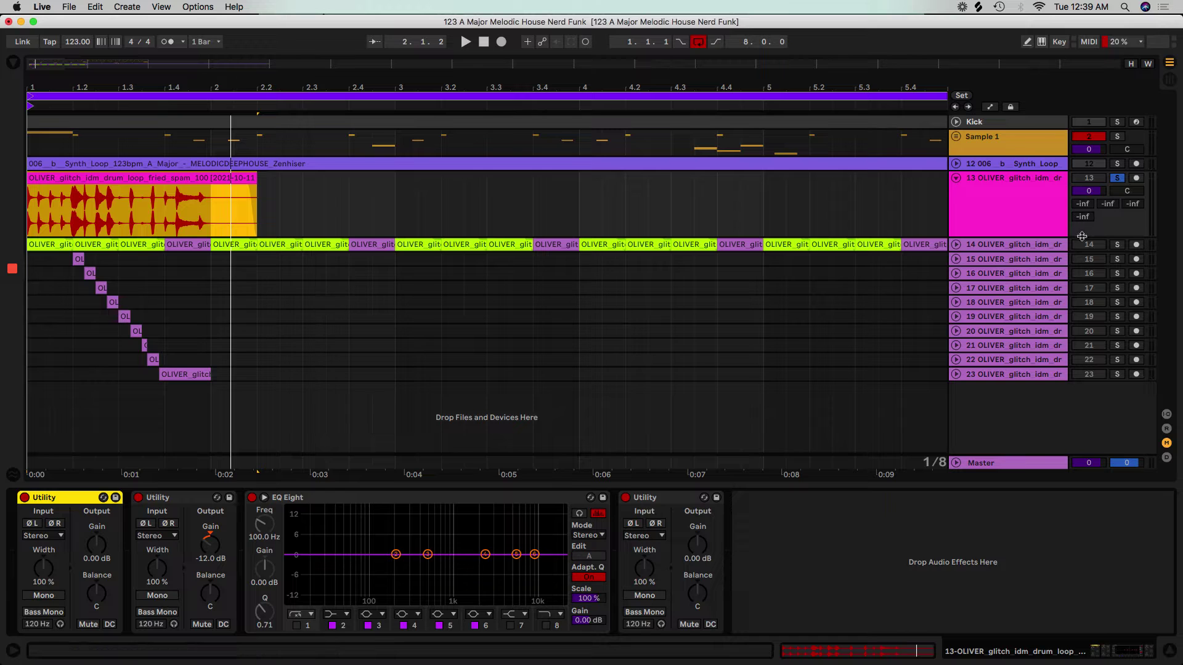
- Reactivate glitch drum tracks 14 and 15 with solo off on track 13, and expand track 14
{"action": "left_click", "coordinate": [1087, 260]}
{"action": "left_click", "coordinate": [1118, 179]}
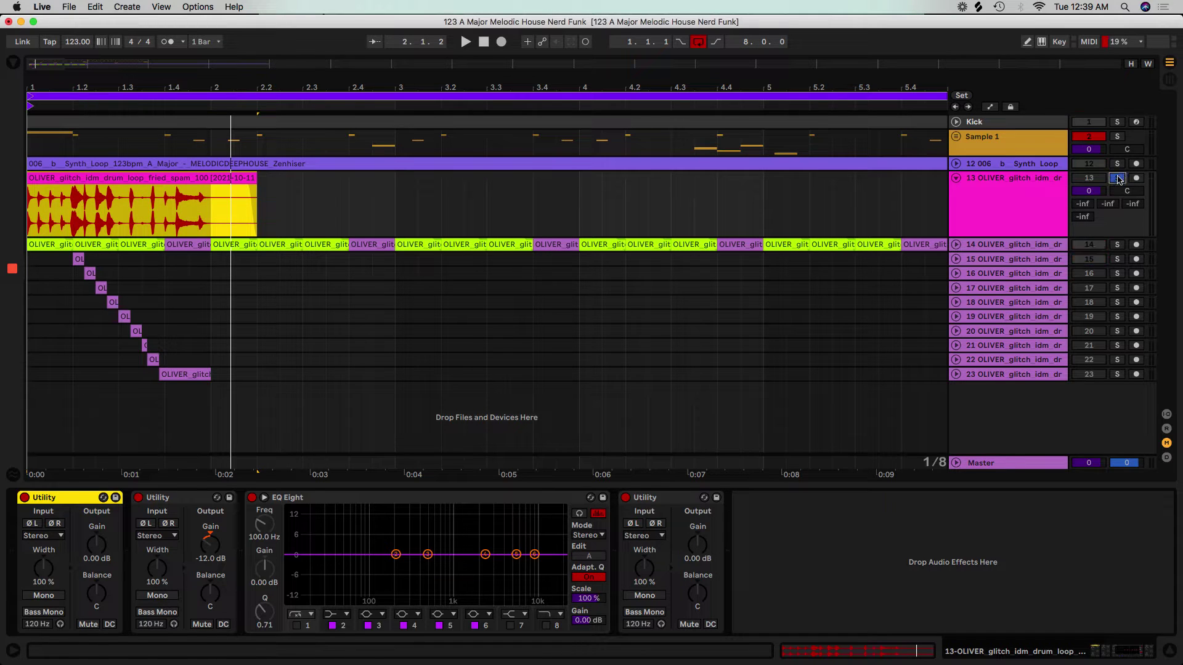
{"action": "left_click", "coordinate": [958, 245]}
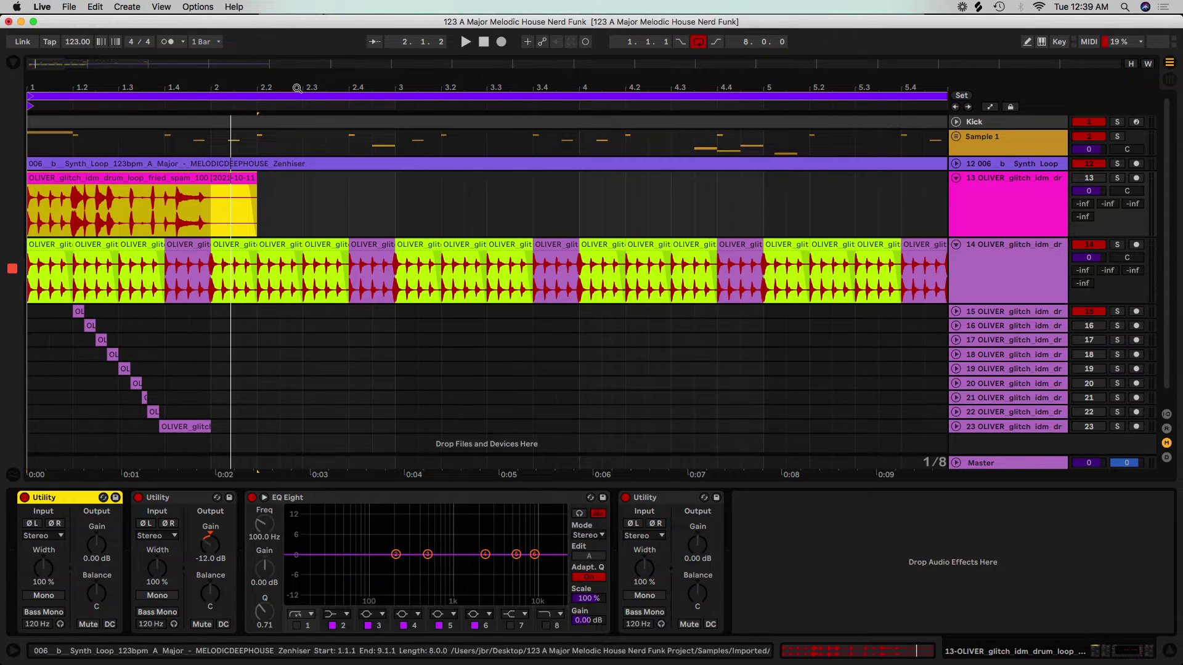
- Split the first beat (1.1.1 to 1.2.1) off the track 13 glitch loop and move it to track 14 as a lime clip
{"action": "left_click_drag", "start_coordinate": [55, 81], "coordinate": [163, 259]}
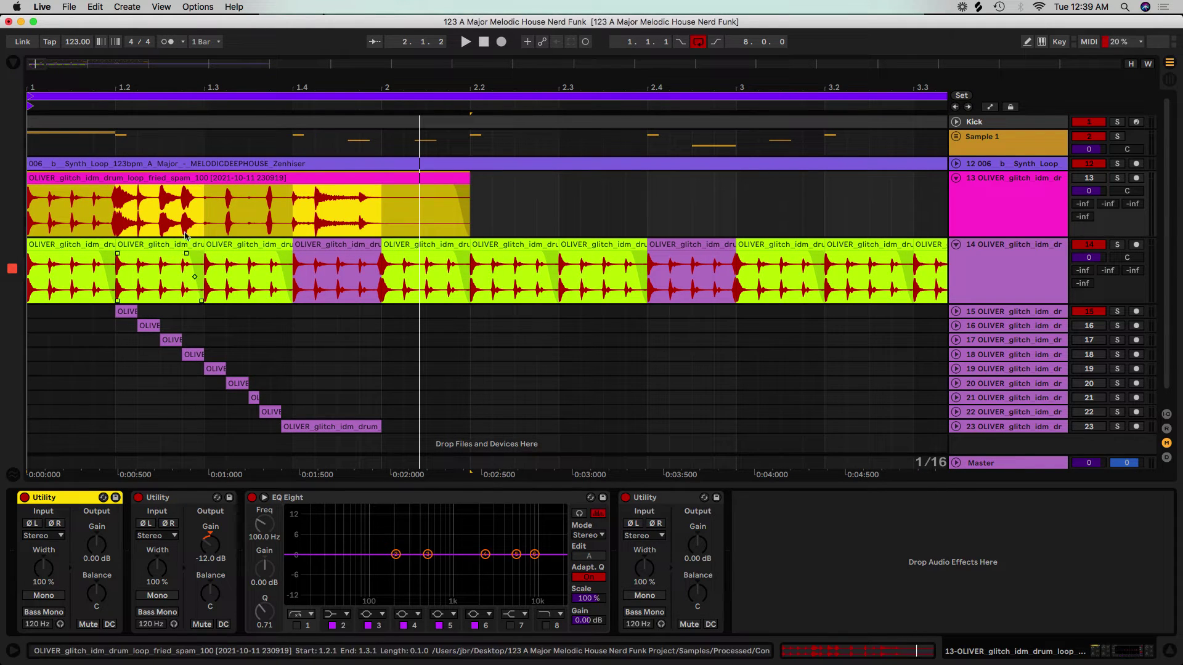
{"action": "left_click", "coordinate": [108, 204], "text": "shift"}
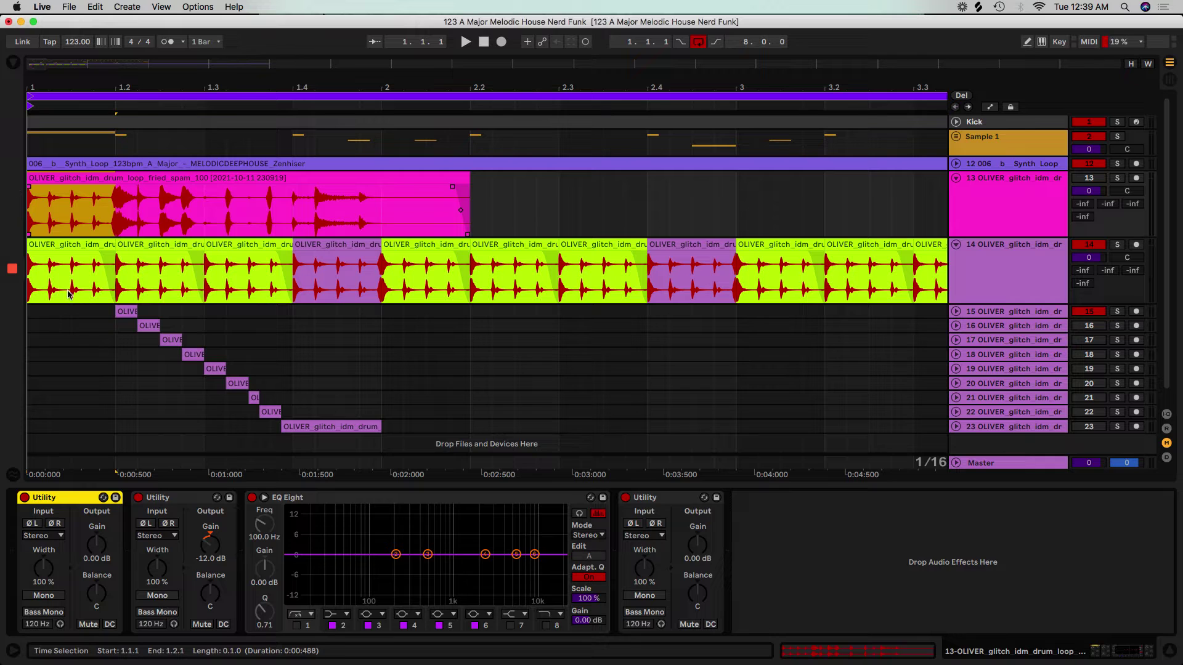
{"action": "key", "text": "super+e"}
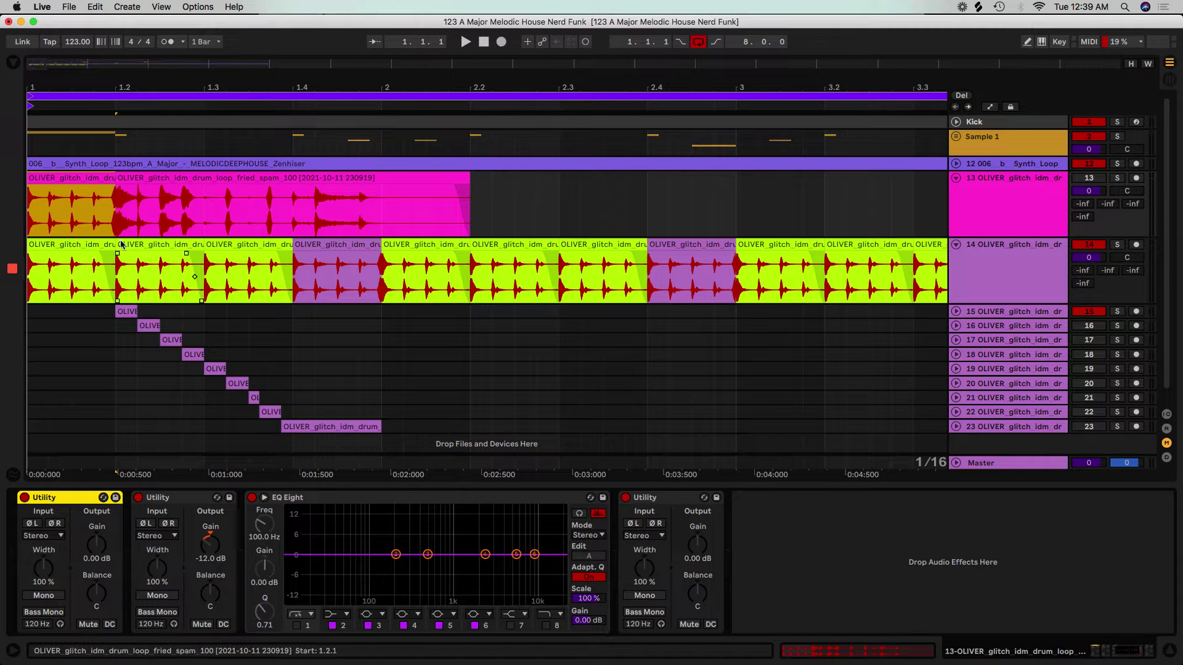
{"action": "left_click_drag", "start_coordinate": [94, 178], "coordinate": [93, 253]}
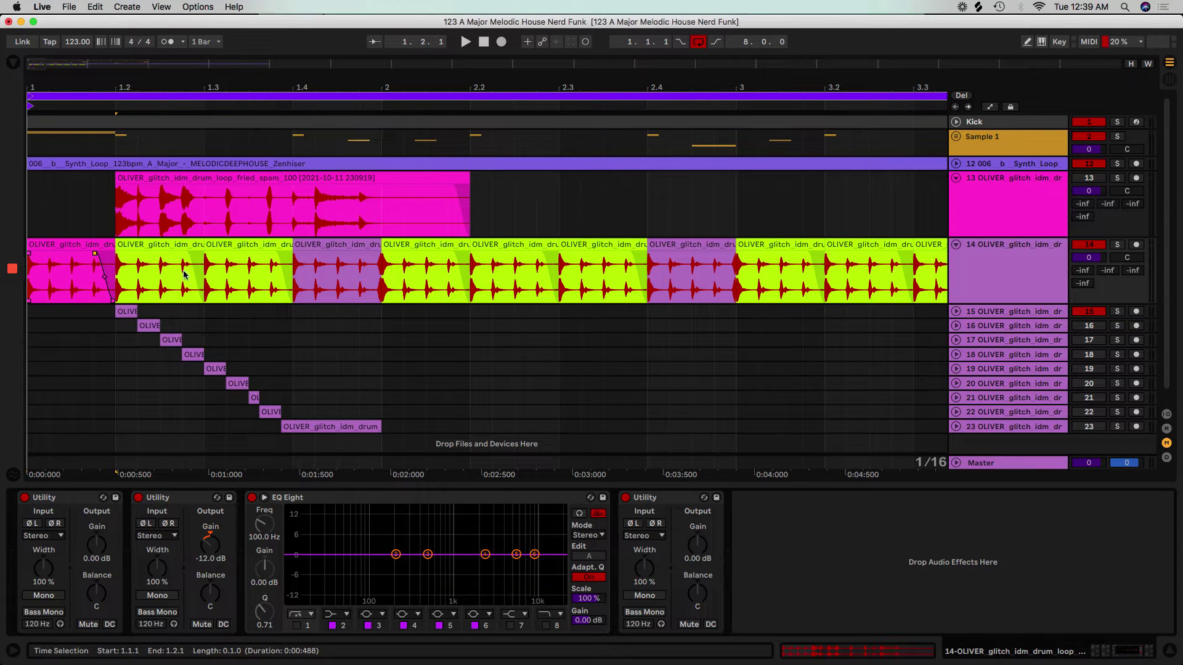
{"action": "left_click", "coordinate": [77, 274]}
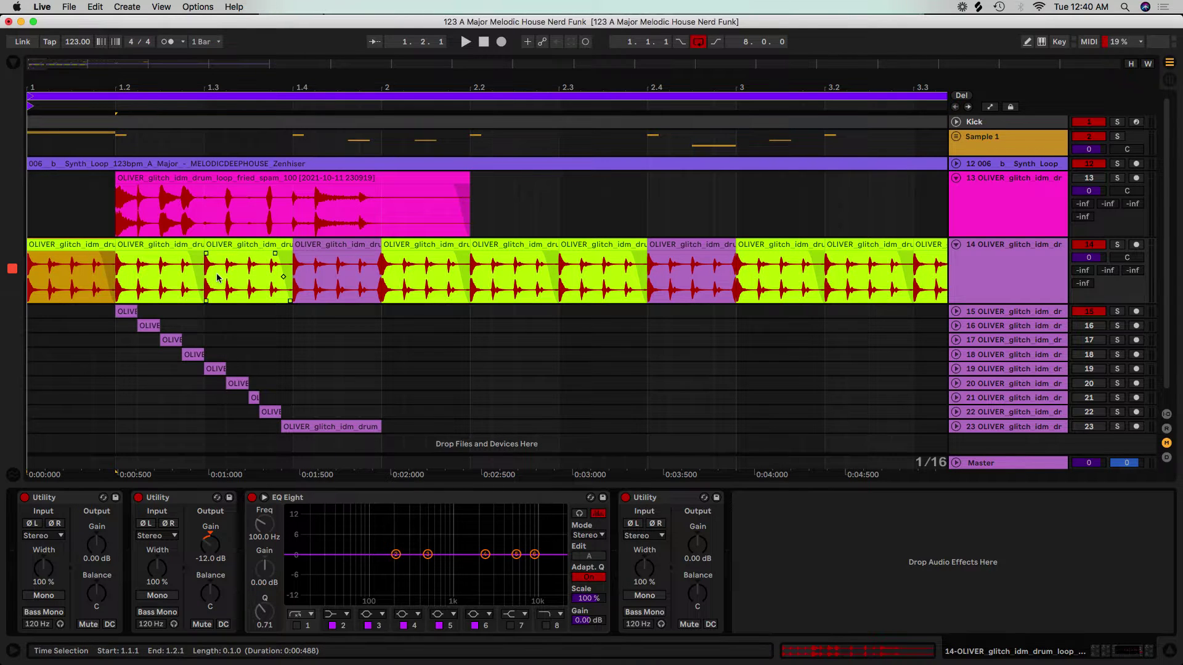
- Add a very short fade-out, about 2 ms, to the end of the purple chop on track 14 just before bar 2
{"action": "left_click", "coordinate": [365, 262]}
{"action": "left_click_drag", "start_coordinate": [385, 86], "coordinate": [383, 156]}
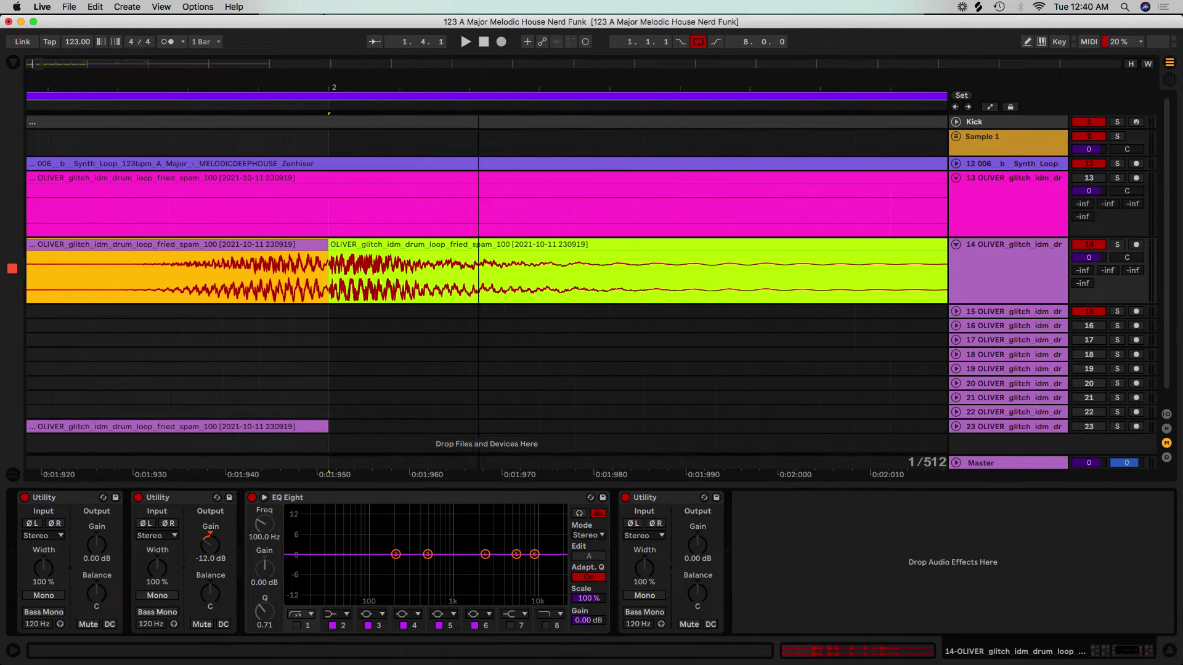
{"action": "left_click_drag", "start_coordinate": [478, 87], "coordinate": [536, 87]}
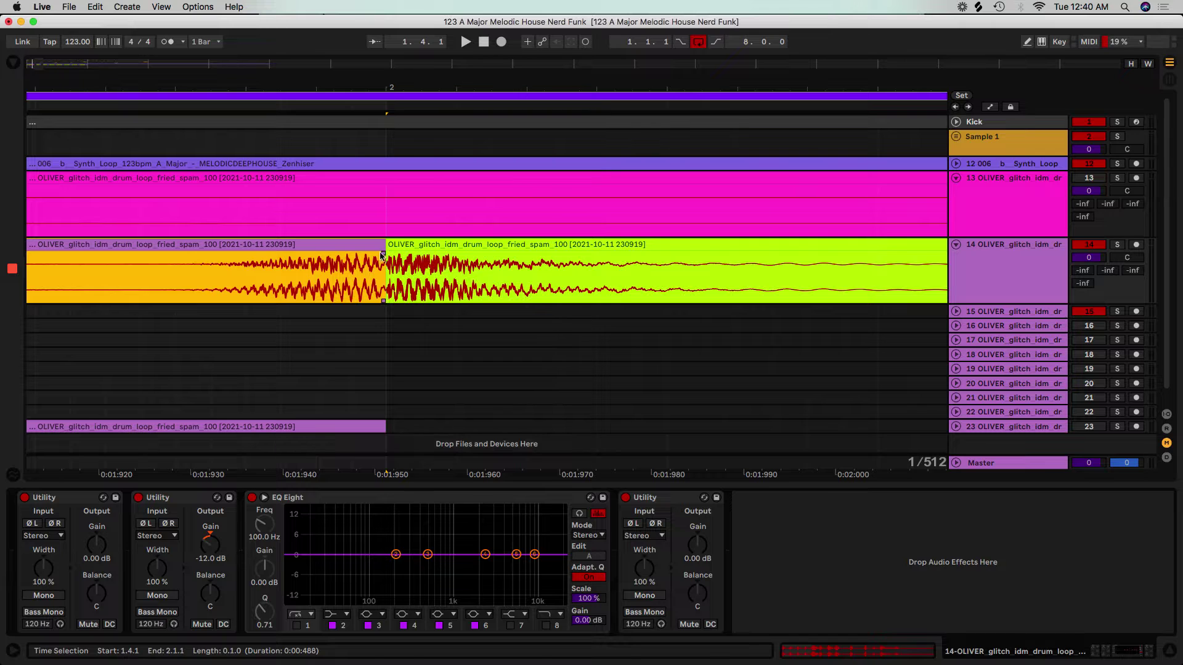
{"action": "left_click", "coordinate": [931, 467]}
{"action": "left_click_drag", "start_coordinate": [378, 78], "coordinate": [378, 92]}
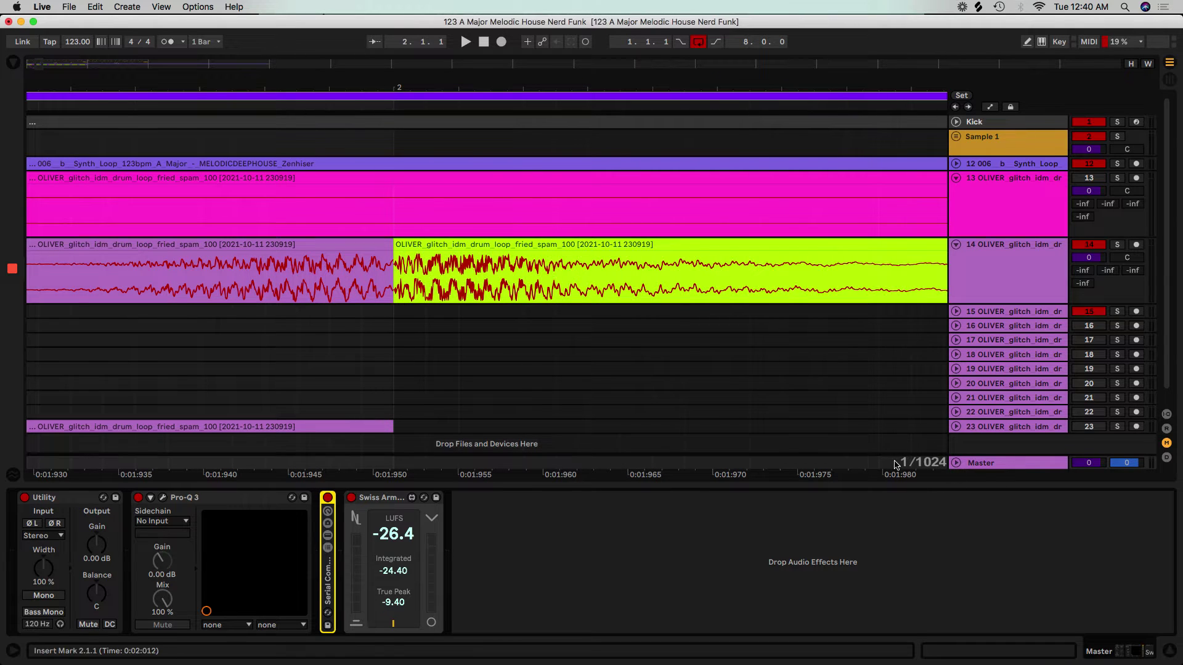
{"action": "mouse_move", "coordinate": [388, 259]}
{"action": "left_click_drag", "start_coordinate": [389, 255], "coordinate": [339, 386]}
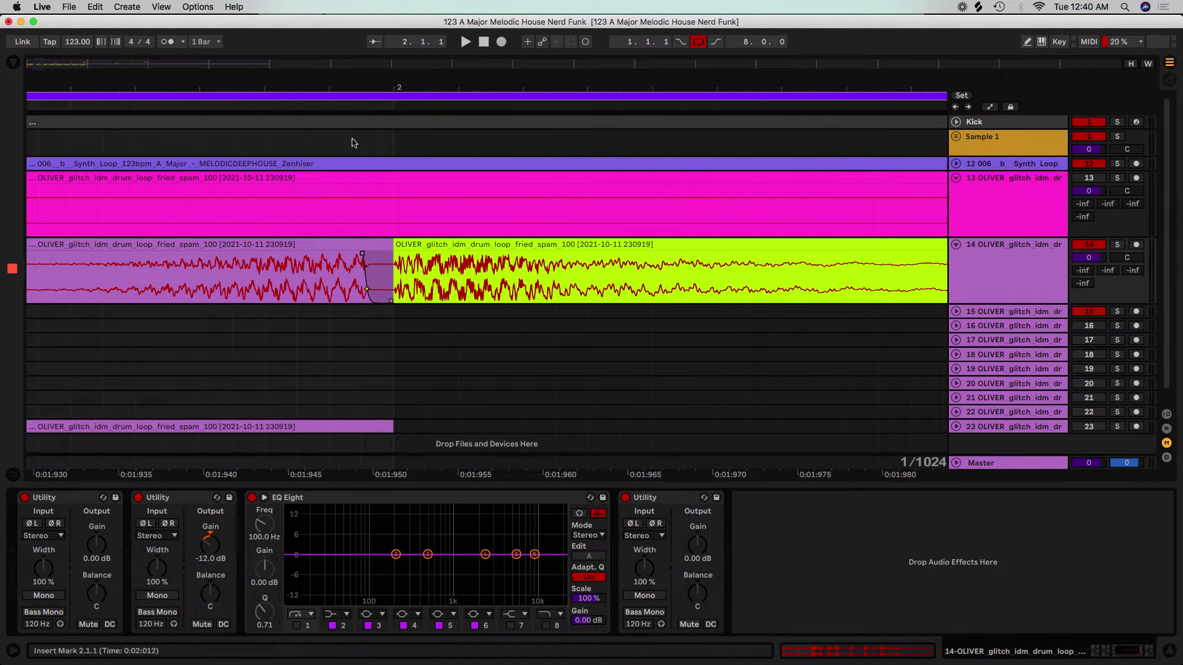
{"action": "left_click_drag", "start_coordinate": [379, 90], "coordinate": [379, 77]}
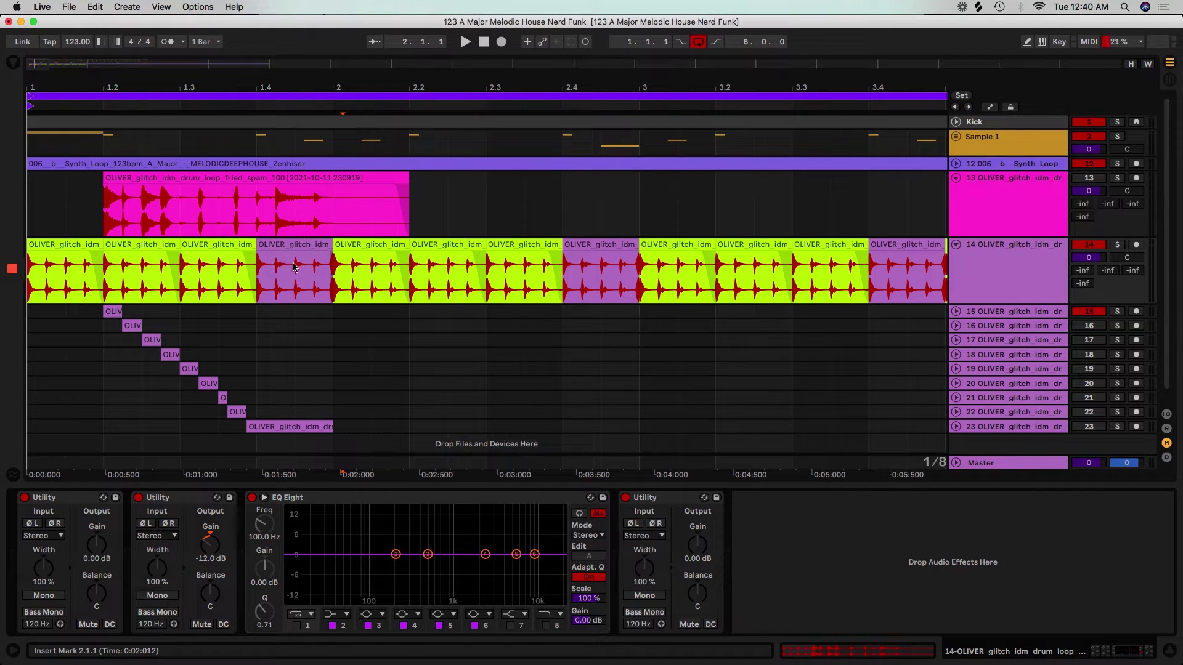
- Duplicate the four-beat chop pattern from bar 1 of track 14 until it fills the track through bar 8
{"action": "left_click", "coordinate": [54, 246], "text": "shift"}
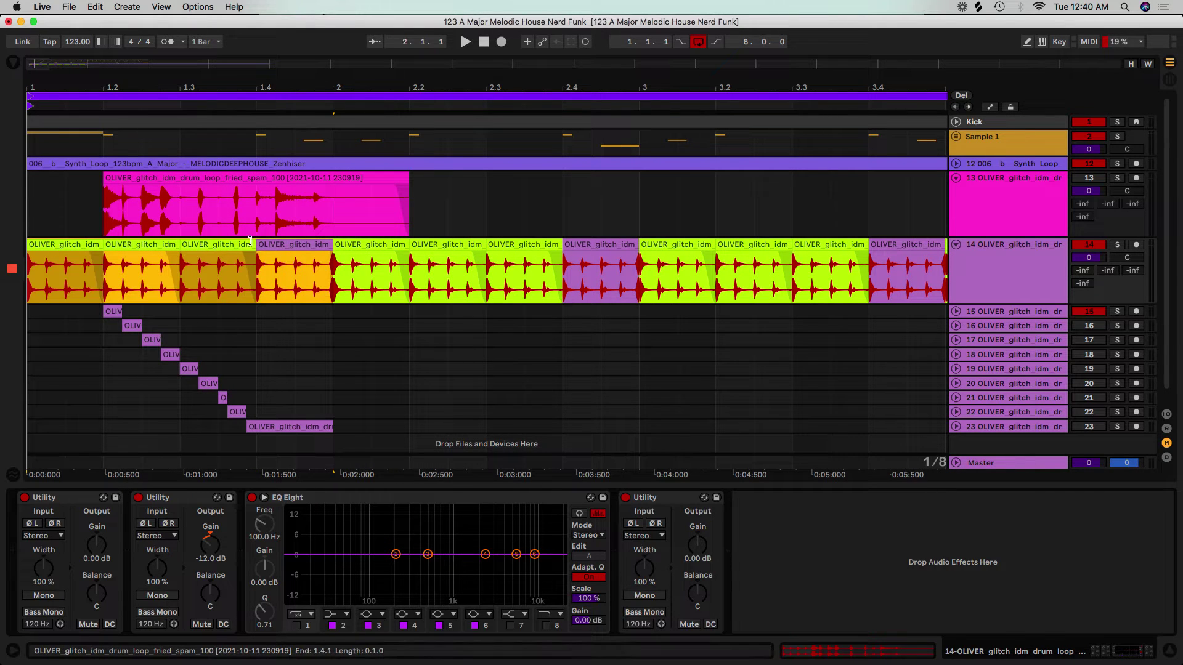
{"action": "key", "text": "super+d"}
{"action": "key", "text": "minus"}
{"action": "key", "text": "minus"}
{"action": "key", "text": "super+d"}
{"action": "key", "text": "super+d"}
{"action": "key", "text": "super+d"}
{"action": "key", "text": "super+d"}
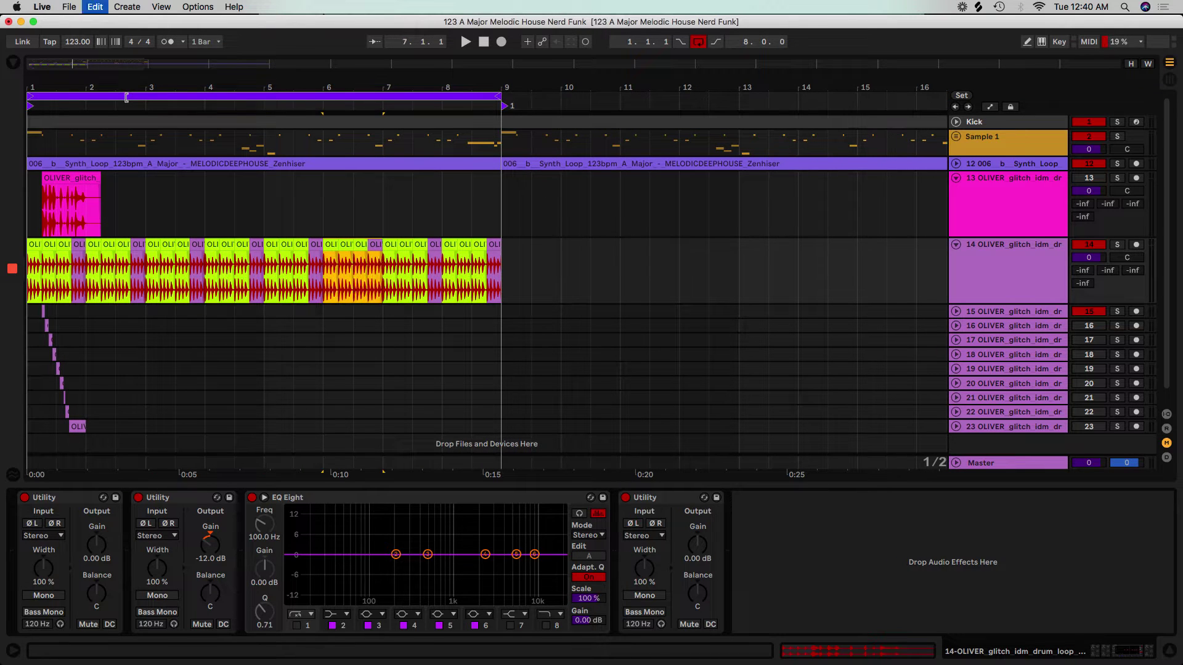
{"action": "key", "text": "super+d"}
{"action": "key", "text": "super+d"}
- Extend the start of the pink glitch clip on track 13 from beat 1.2 back to bar 1
{"action": "left_click_drag", "start_coordinate": [48, 92], "coordinate": [54, 306]}
{"action": "left_click", "coordinate": [45, 244]}
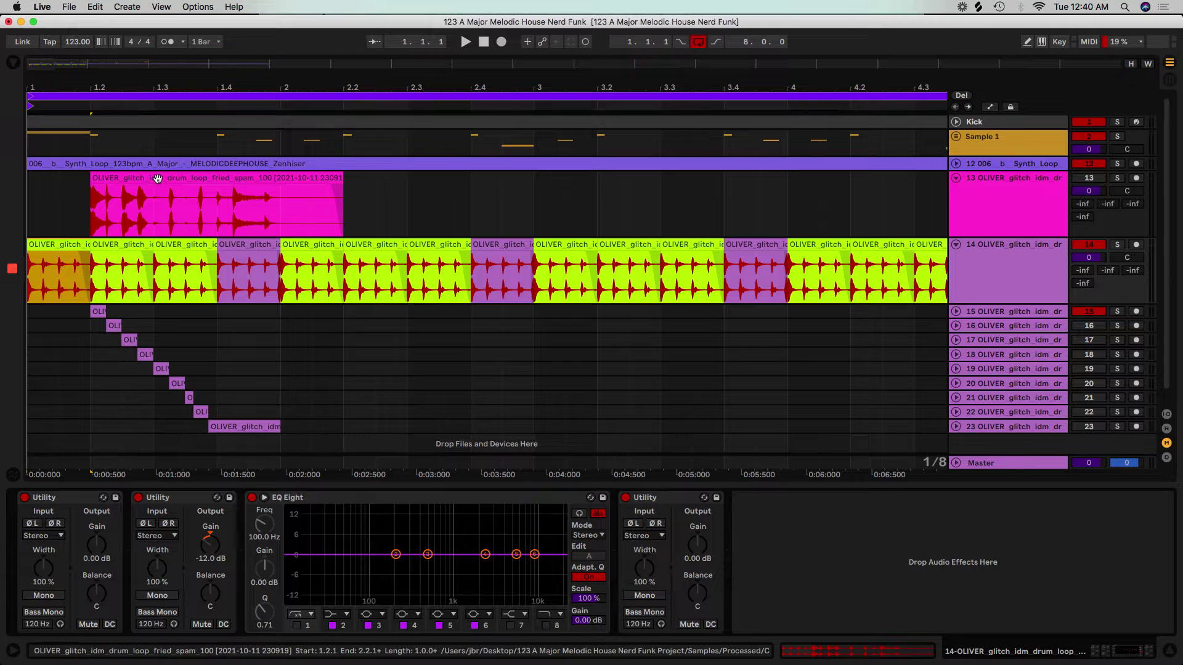
{"action": "left_click_drag", "start_coordinate": [92, 197], "coordinate": [28, 197]}
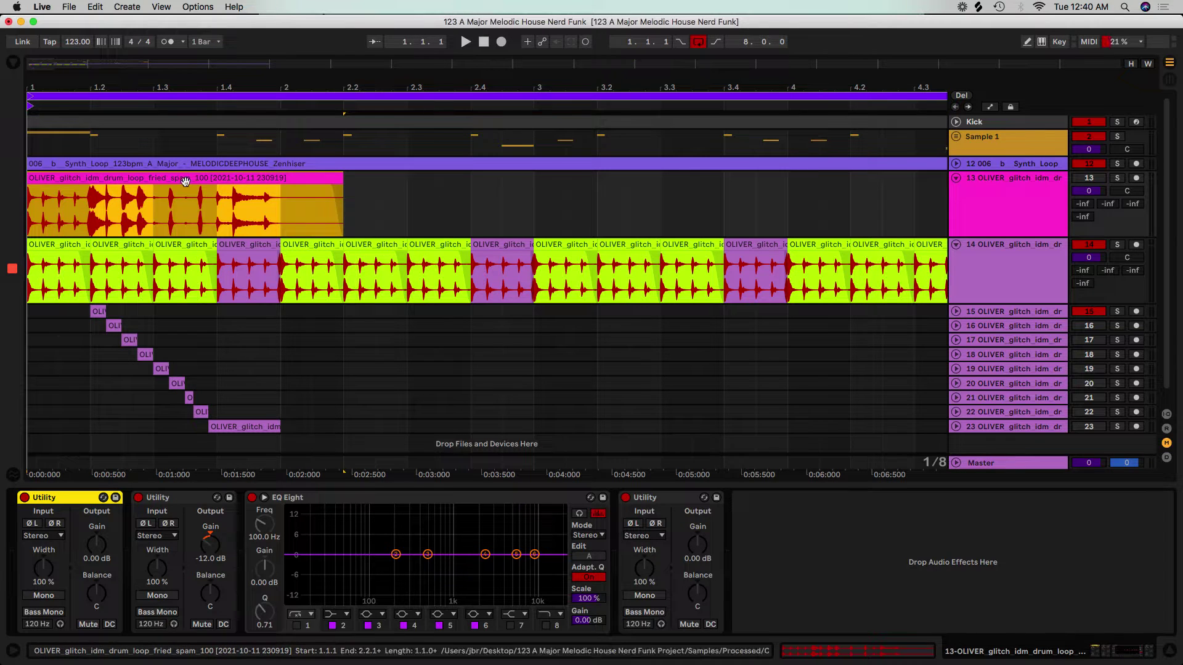
- Play the original glitch loop on track 13 soloed from bar 1, stop playback and turn its solo off
{"action": "left_click", "coordinate": [1117, 178]}
{"action": "left_click", "coordinate": [121, 193]}
{"action": "key", "text": "space"}
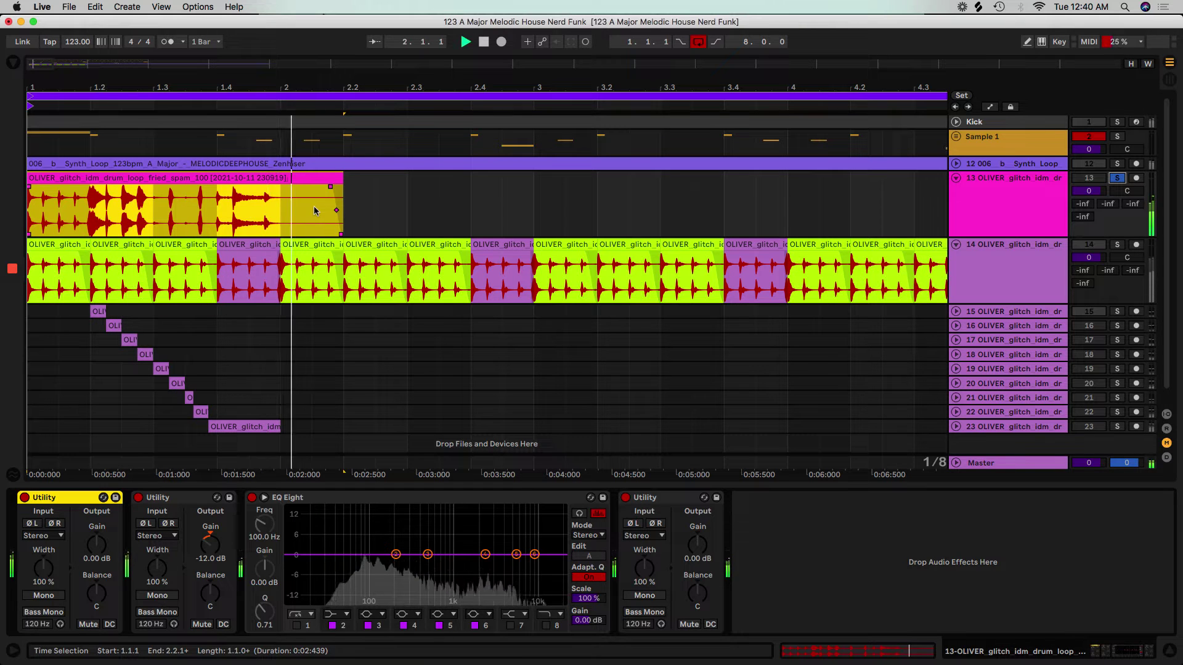
{"action": "key", "text": "space"}
{"action": "left_click", "coordinate": [1116, 178]}
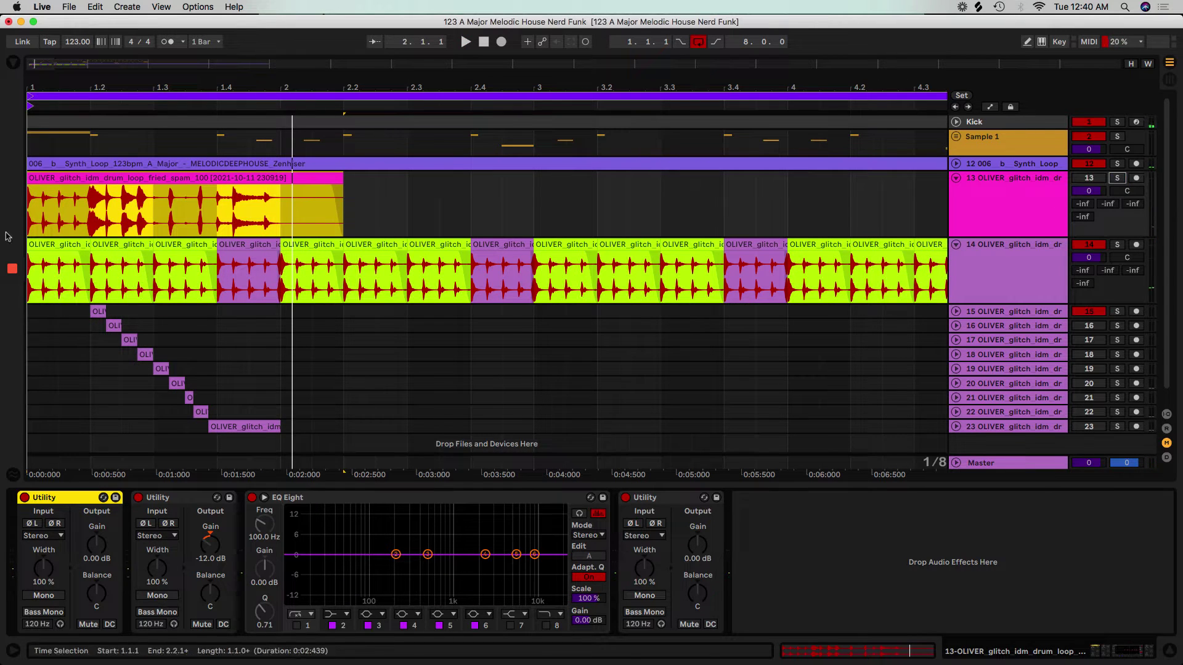
- Play the chopped loop on track 14 from bar 1, first soloed and also with the kick, Sample 1 and synth loop
{"action": "left_click", "coordinate": [53, 253]}
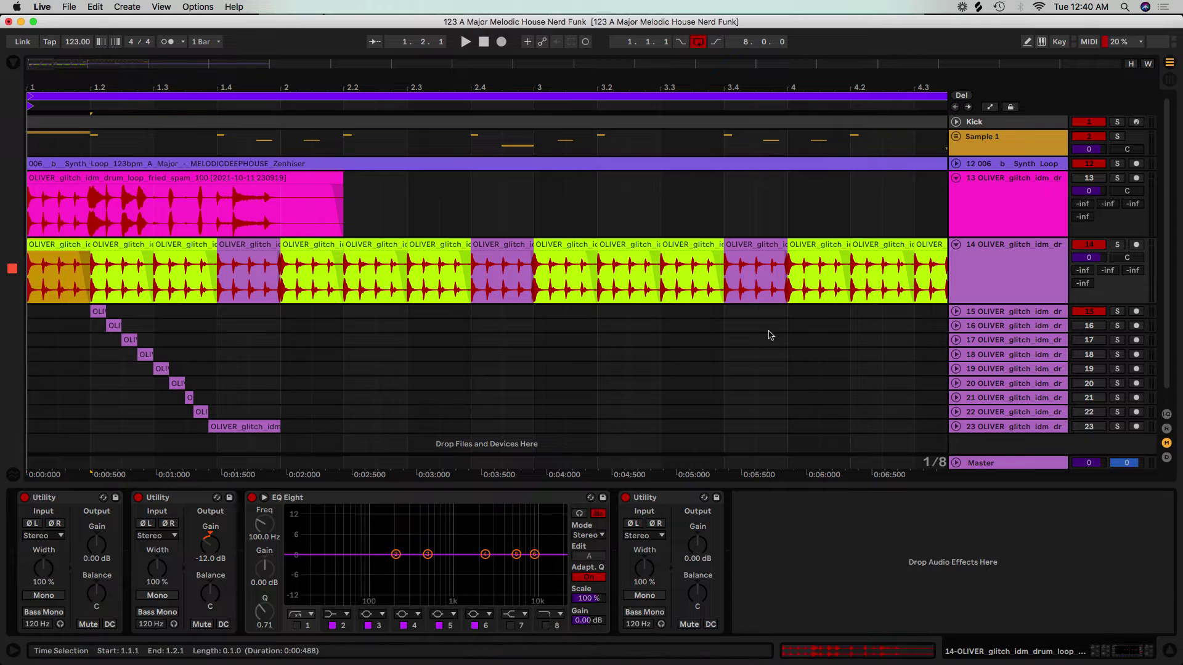
{"action": "left_click", "coordinate": [1117, 245]}
{"action": "left_click", "coordinate": [60, 260]}
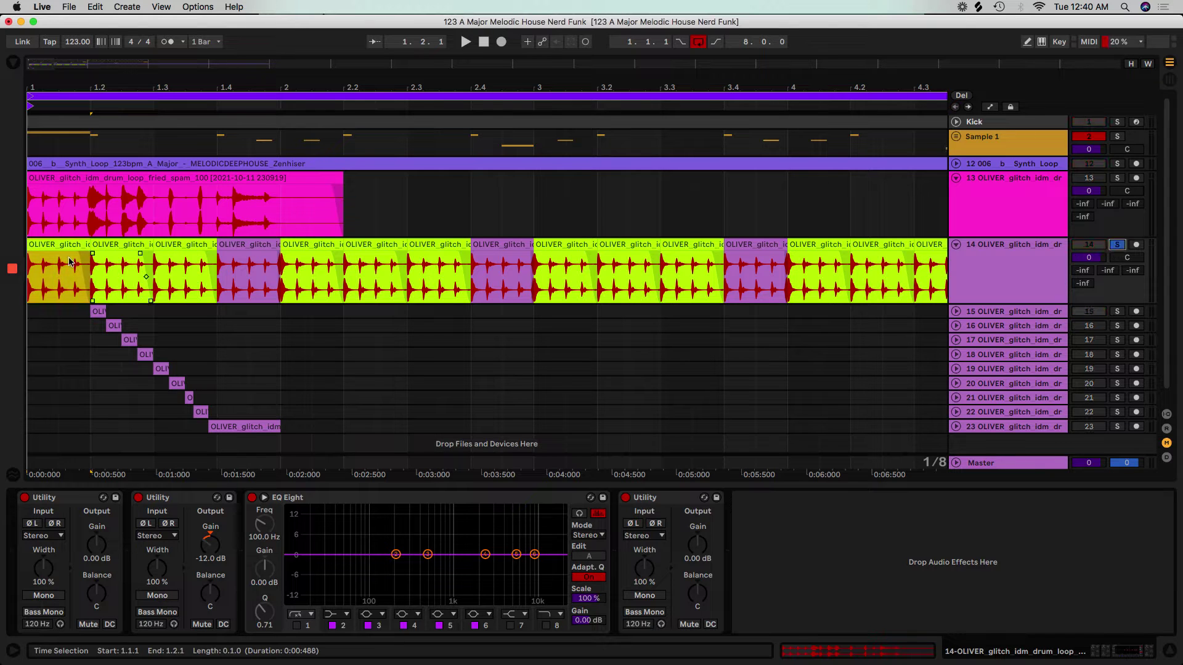
{"action": "key", "text": "space"}
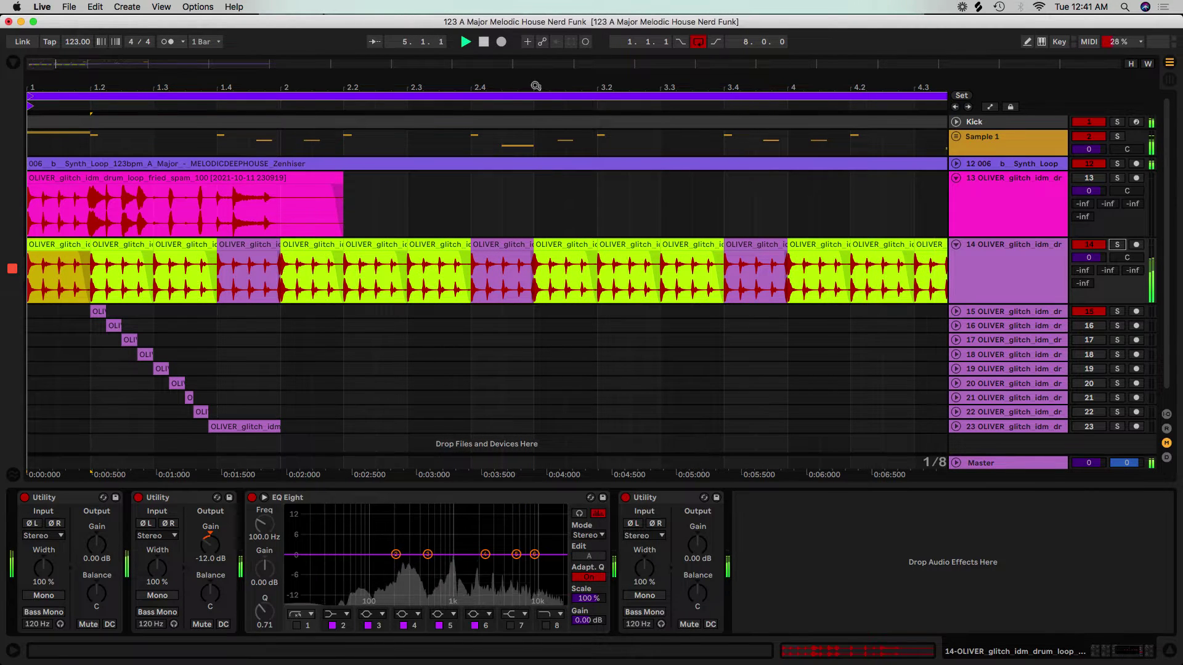
- Enable the band 1 low cut in track 14's EQ Eight at about 129 Hz, Q 0.61, and examine the loop's spectrum enlarged
{"action": "key", "text": "w"}
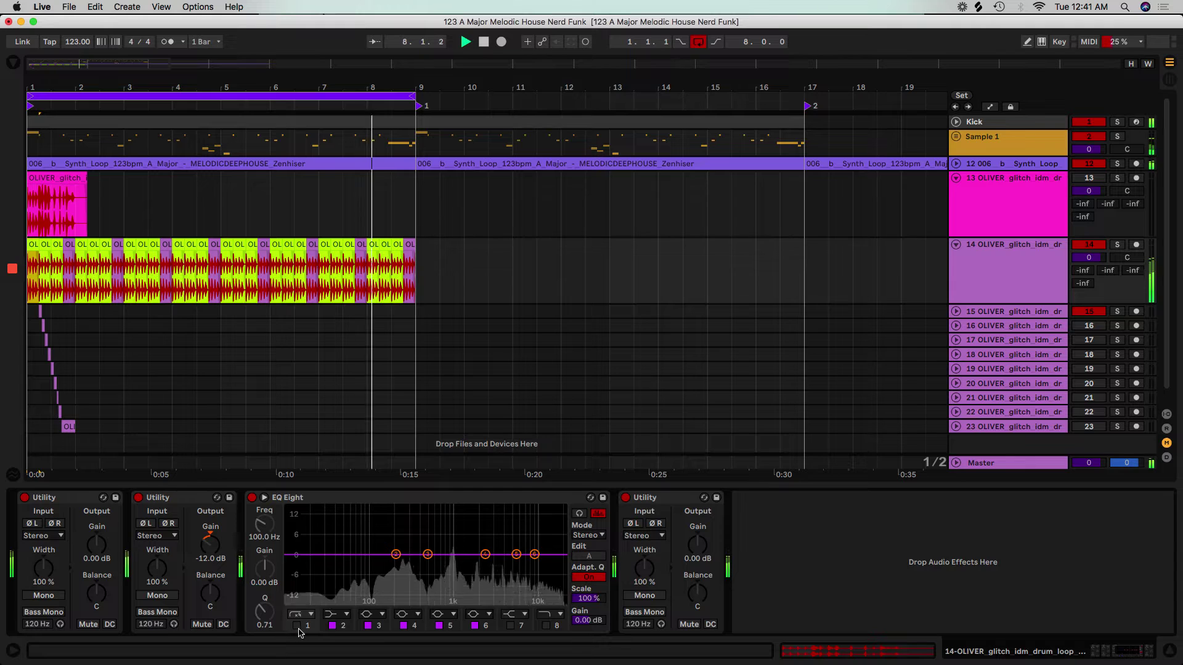
{"action": "double_click", "coordinate": [371, 565]}
{"action": "left_click_drag", "start_coordinate": [371, 566], "coordinate": [380, 569]}
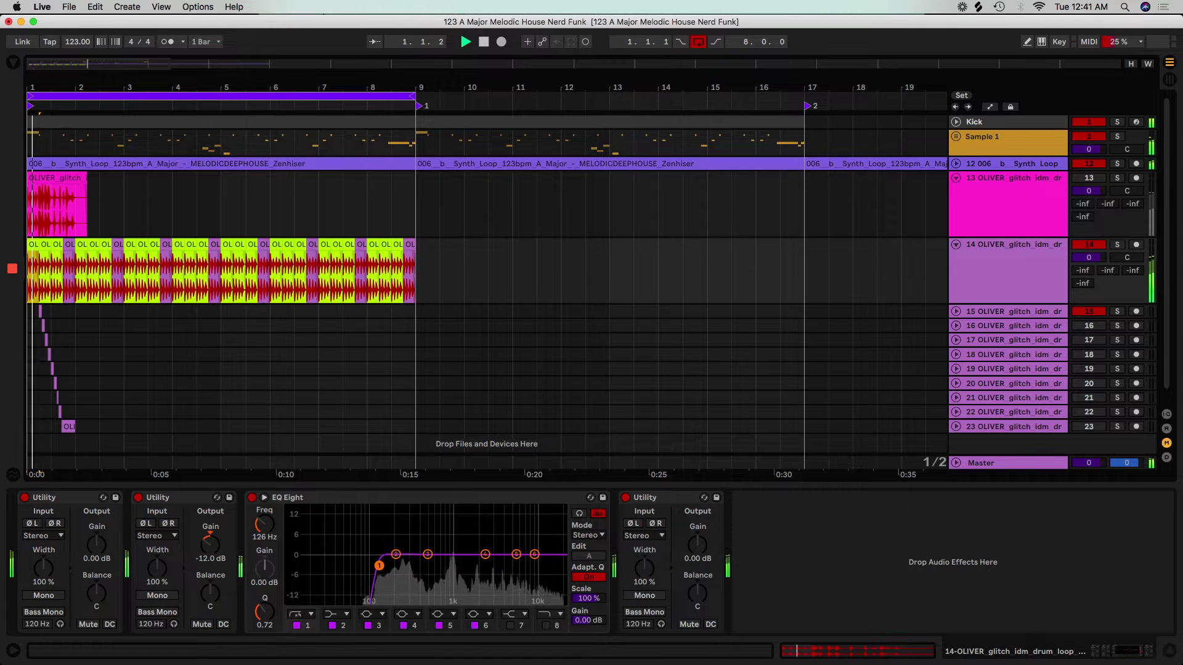
{"action": "left_click", "coordinate": [264, 497]}
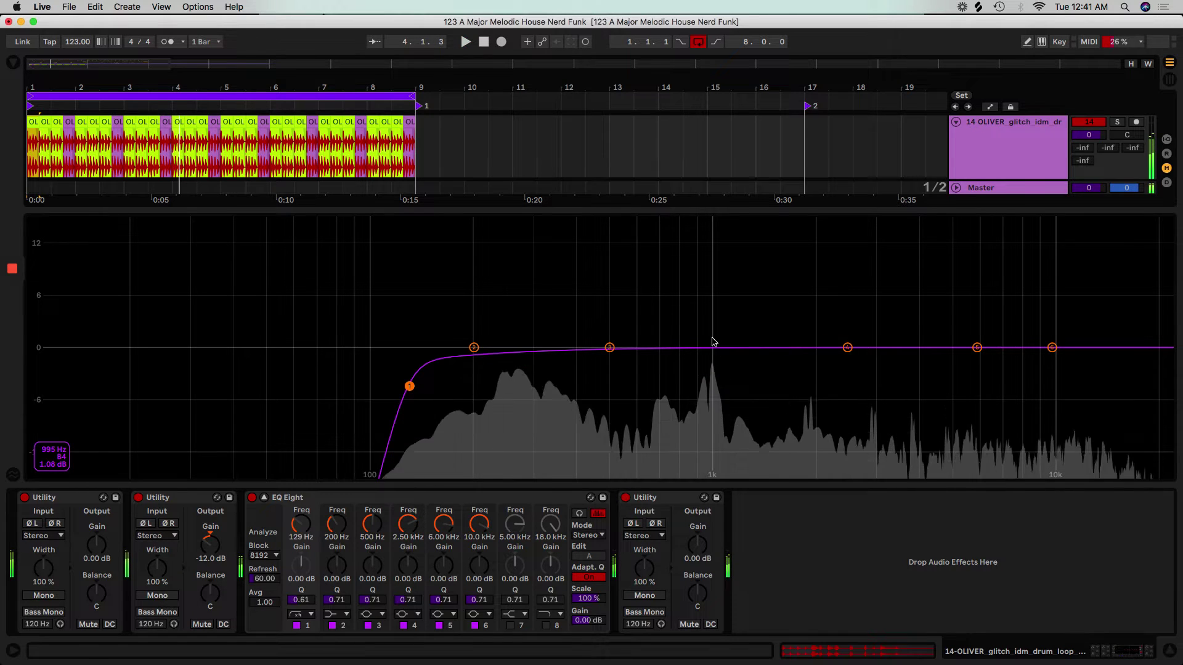
{"action": "key", "text": "space"}
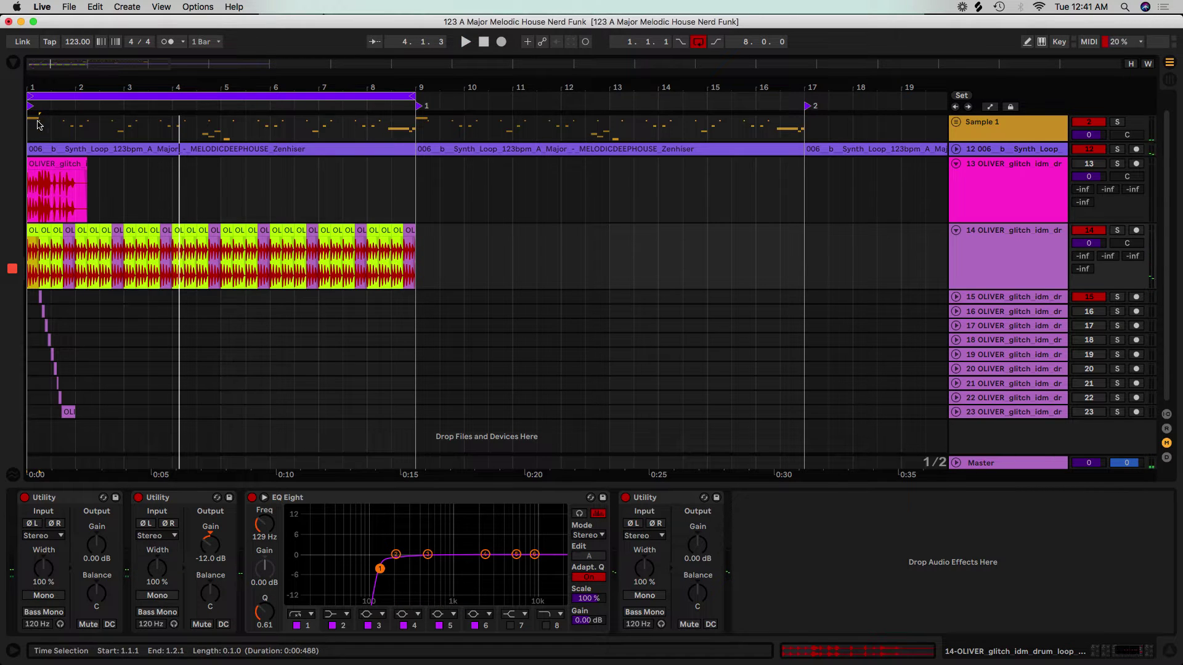
- Transpose all 32 glitch clips on track 14 (bars 1 to 8) to -2 st
{"action": "mouse_move", "coordinate": [40, 86]}
{"action": "left_mouse_down"}
{"action": "mouse_move", "coordinate": [41, 215]}
{"action": "mouse_move", "coordinate": [40, 98]}
{"action": "left_mouse_up"}
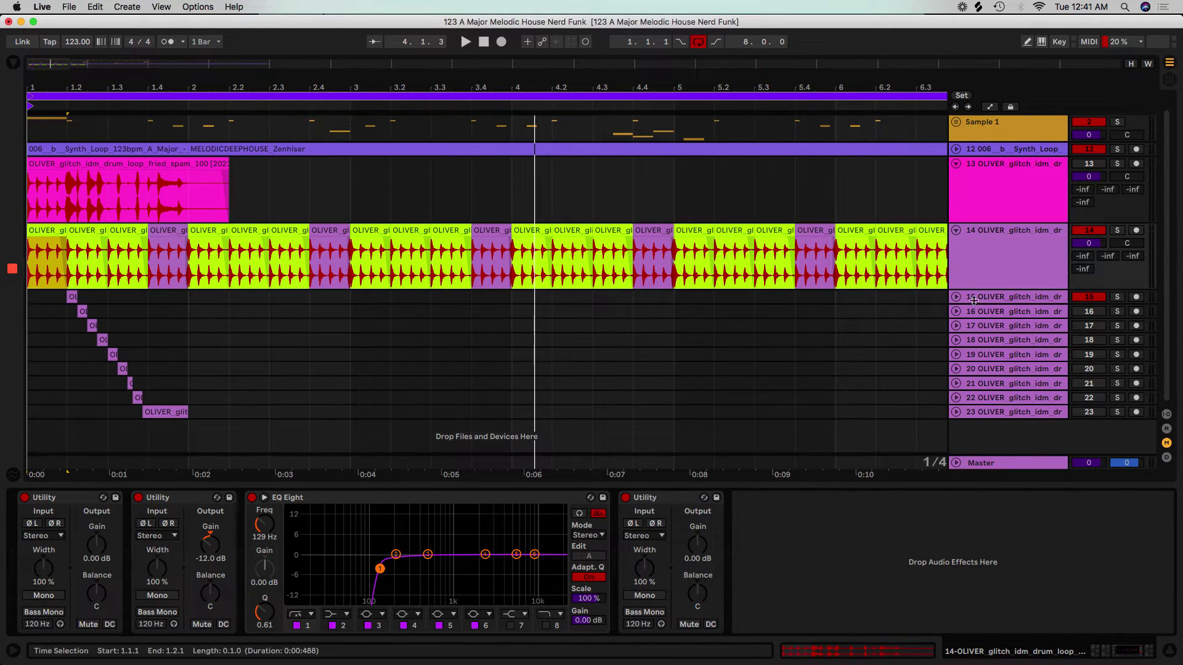
{"action": "left_click_drag", "start_coordinate": [429, 81], "coordinate": [425, 37]}
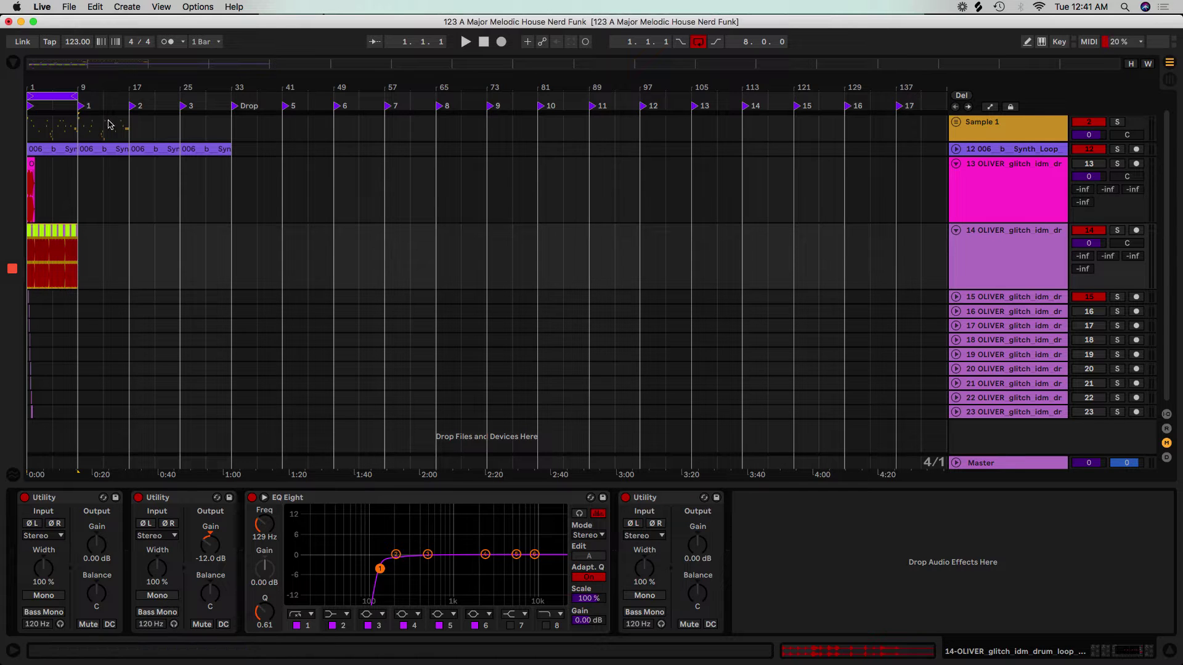
{"action": "double_click", "coordinate": [54, 237]}
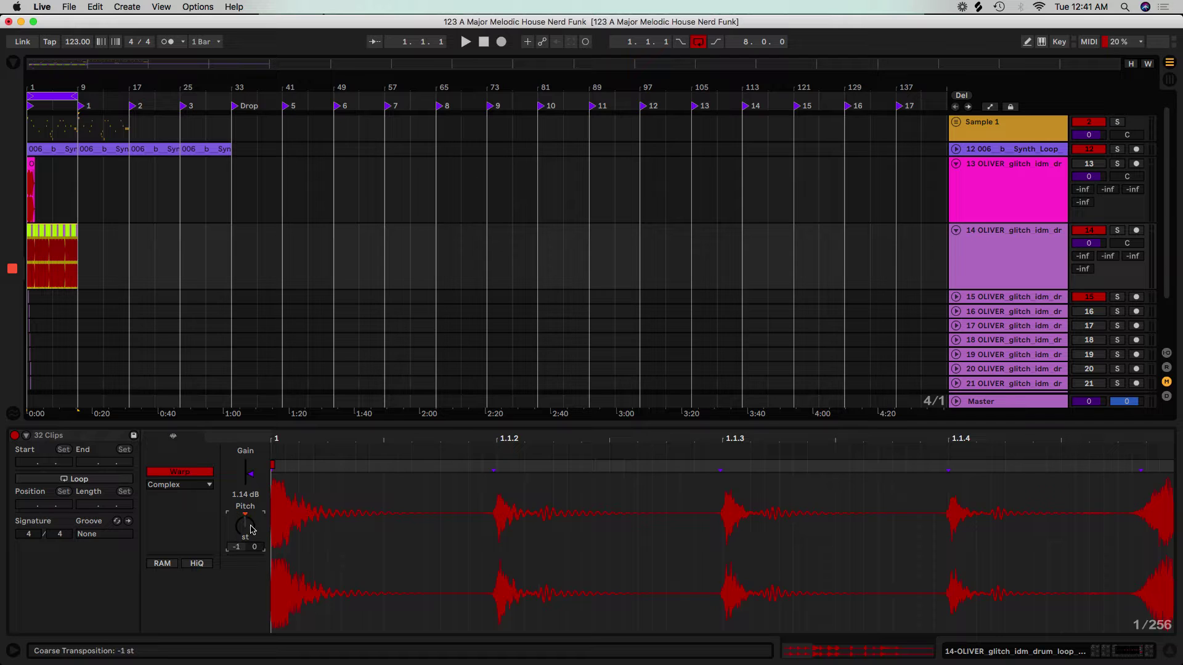
{"action": "key", "text": "shift+Tab"}
- Play the transposed loop, examine its resonant peak in the enlarged EQ Eight display and recheck the clips' pitch setting
{"action": "double_click", "coordinate": [482, 536]}
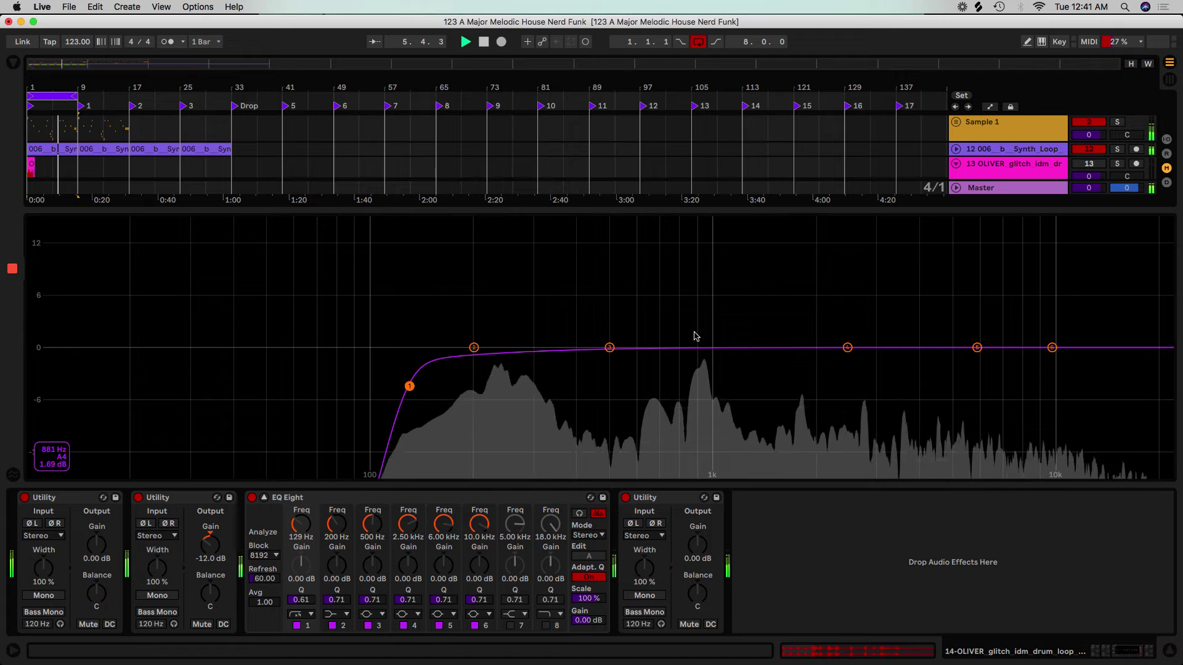
{"action": "key", "text": "space"}
{"action": "double_click", "coordinate": [348, 223]}
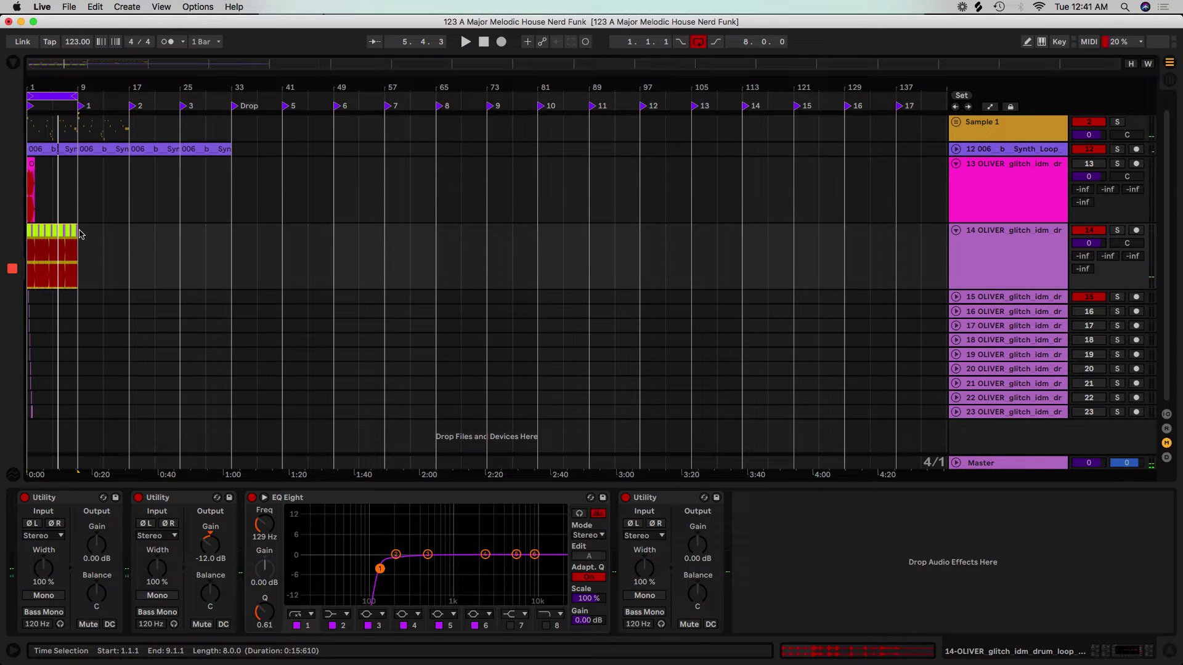
{"action": "key", "text": "shift+Tab"}
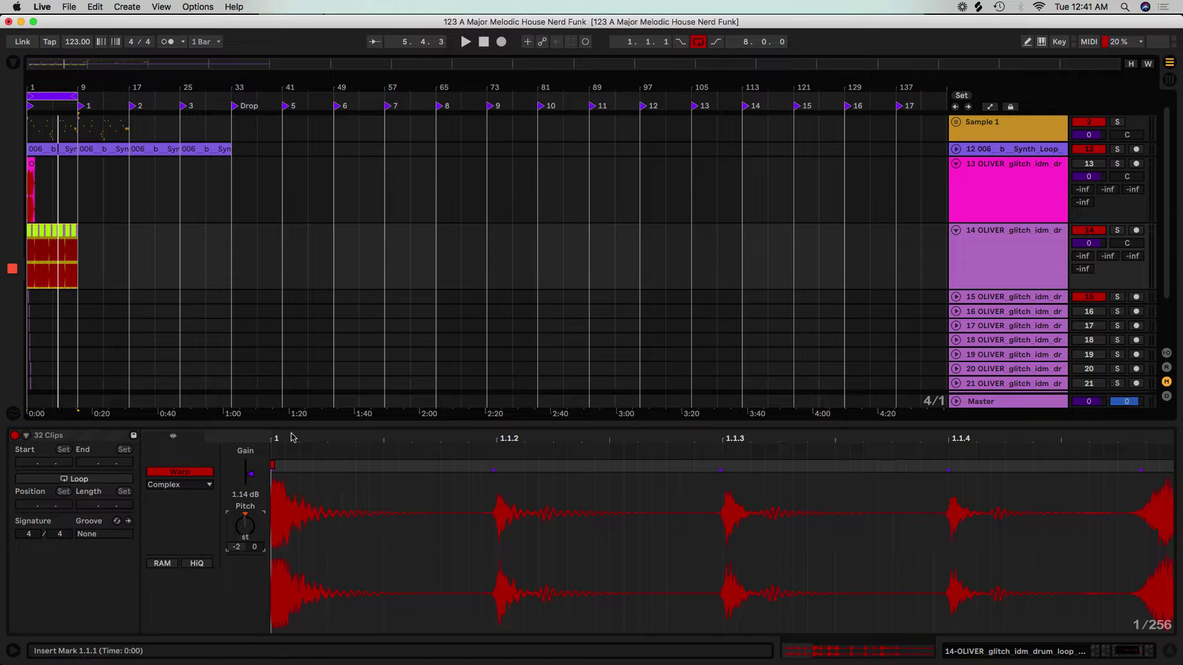
{"action": "left_click", "coordinate": [1126, 654]}
{"action": "key", "text": "space"}
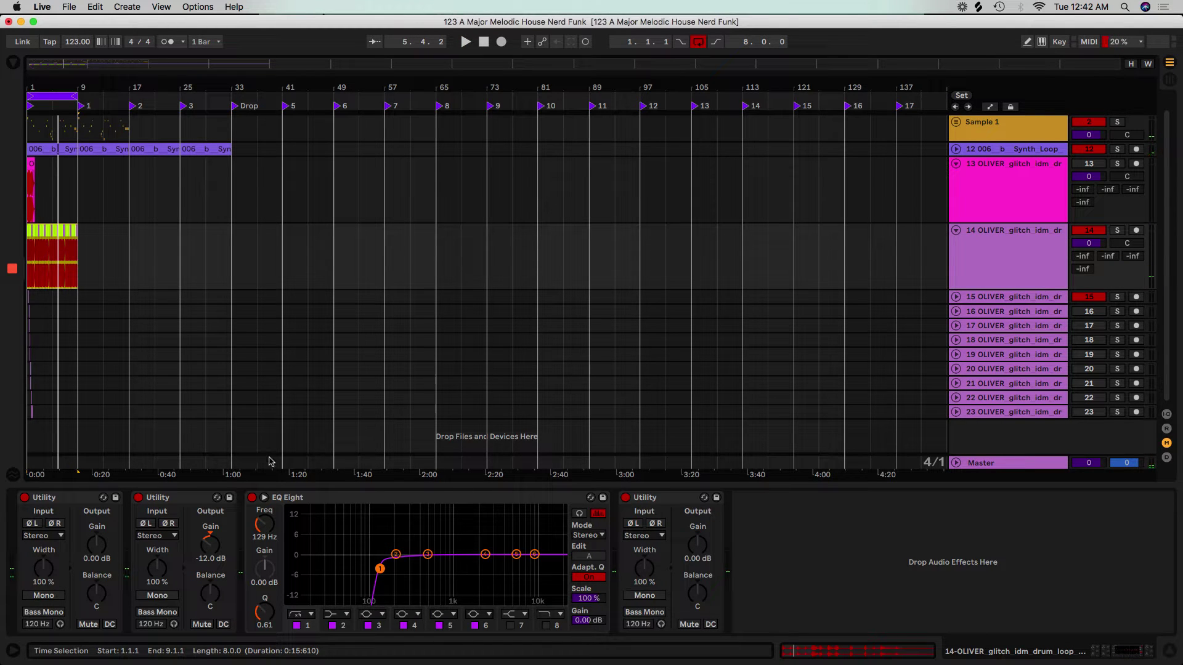
- Activate the glitch slice tracks 16 to 23 so they sound together with track 15
{"action": "key", "text": "z"}
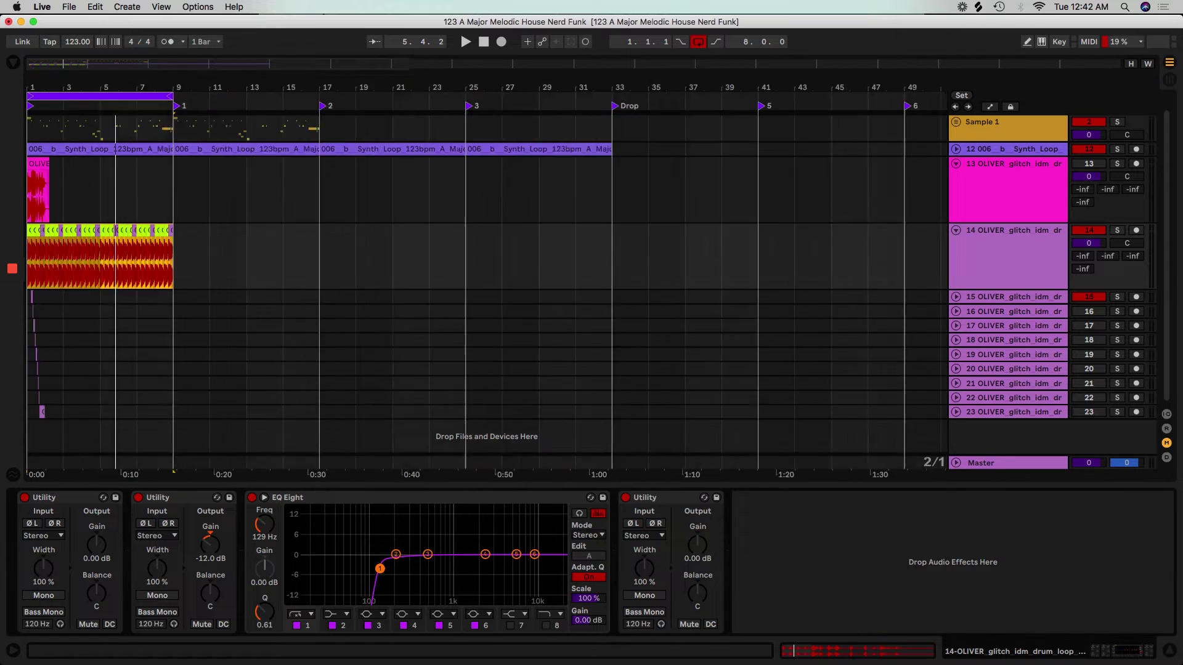
{"action": "key", "text": "plus"}
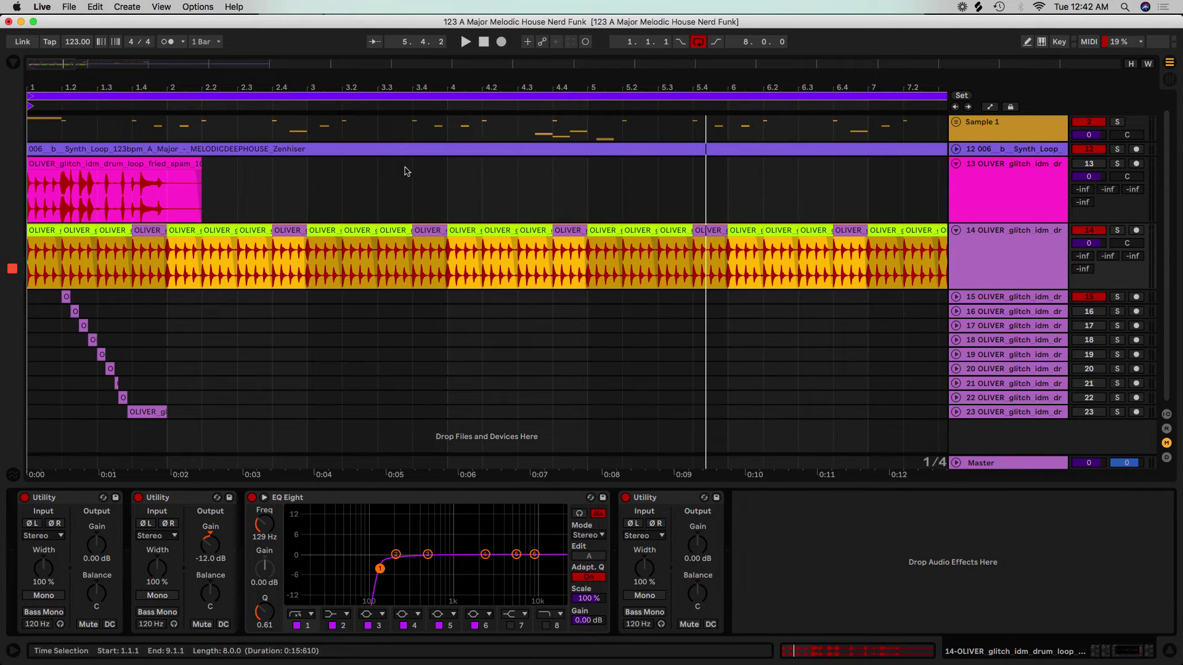
{"action": "mouse_move", "coordinate": [202, 165]}
{"action": "left_mouse_down"}
{"action": "mouse_move", "coordinate": [71, 168]}
{"action": "mouse_move", "coordinate": [202, 166]}
{"action": "left_mouse_up"}
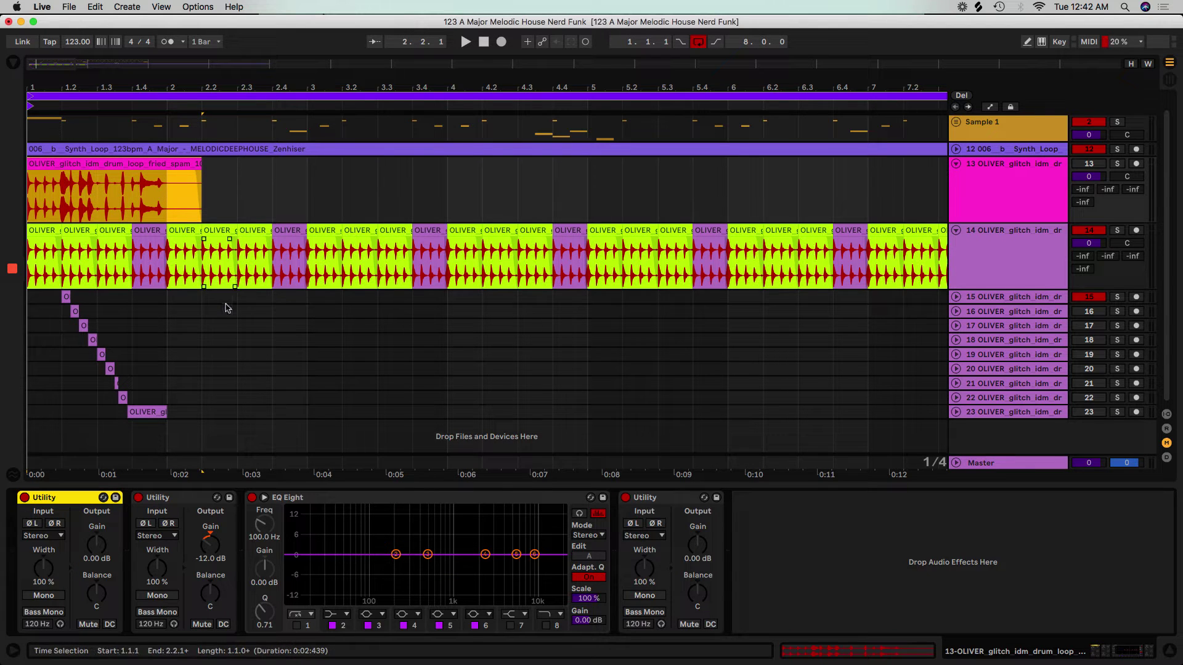
{"action": "left_click", "coordinate": [1093, 312]}
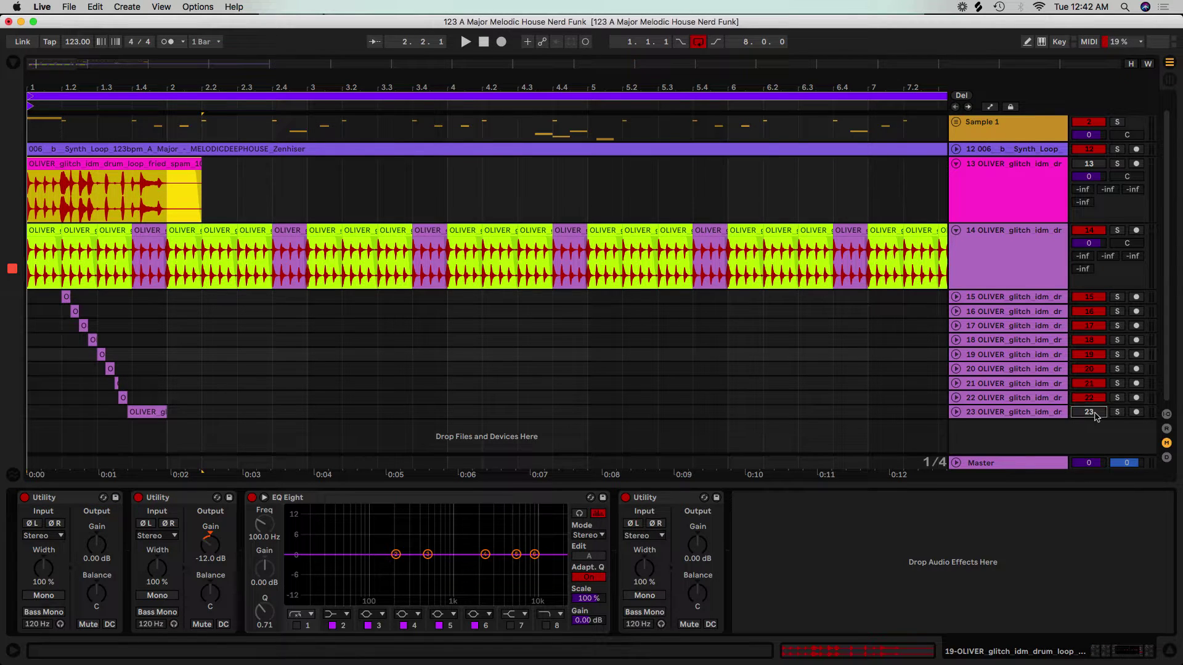
- Solo tracks 15 to 23 together and play their glitch slices from bar 1
{"action": "left_click", "coordinate": [1043, 301]}
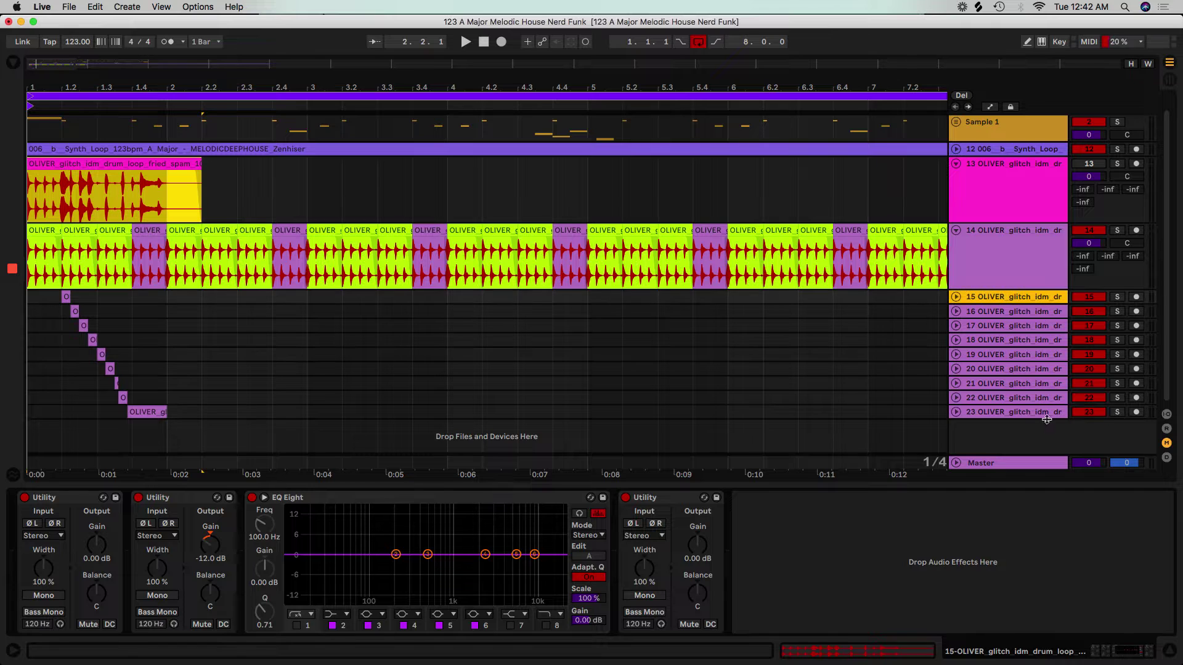
{"action": "left_click", "coordinate": [1046, 419], "text": "shift"}
{"action": "left_click", "coordinate": [1122, 410]}
{"action": "left_click", "coordinate": [128, 187]}
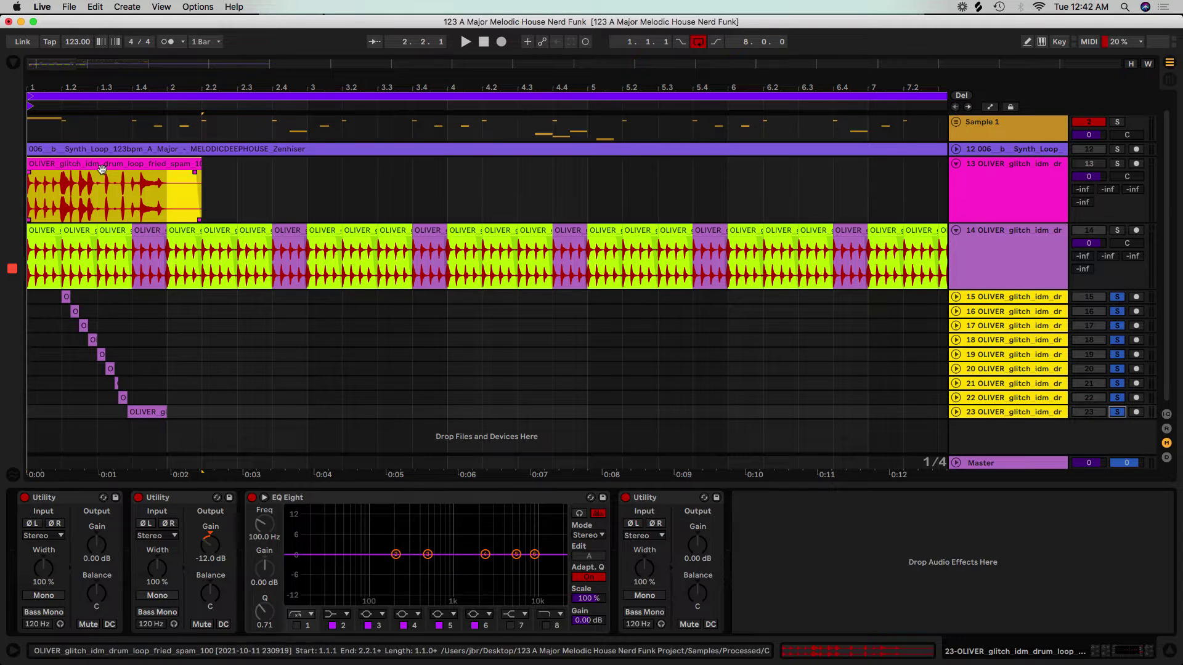
{"action": "key", "text": "space"}
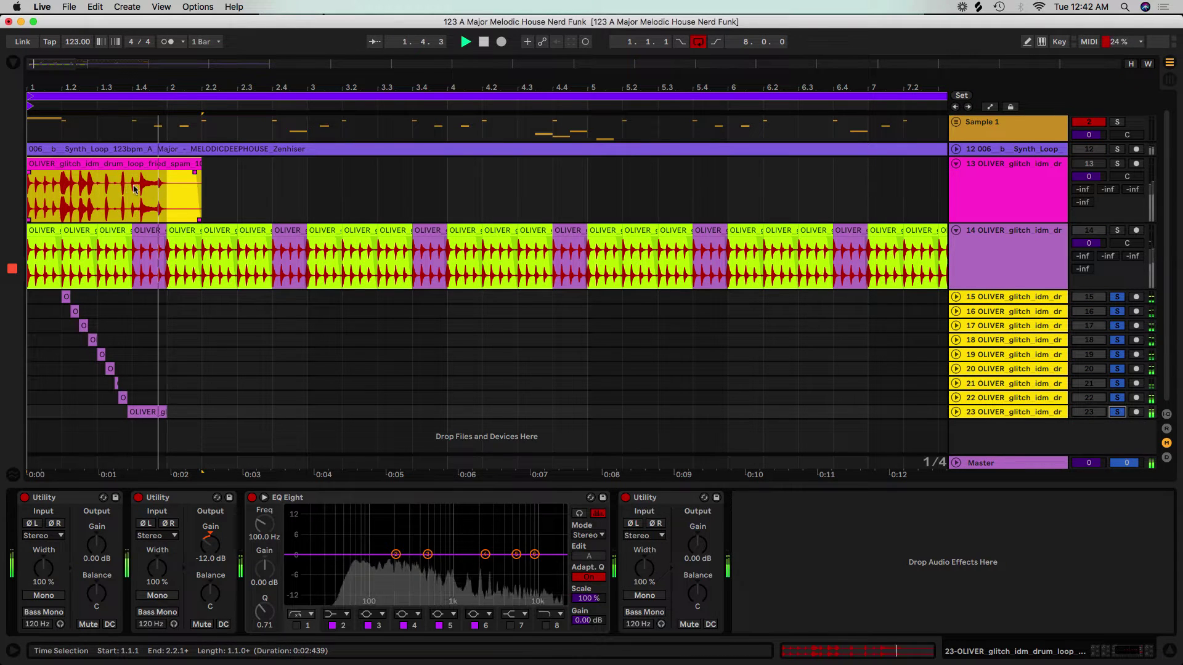
{"action": "left_click", "coordinate": [1118, 164]}
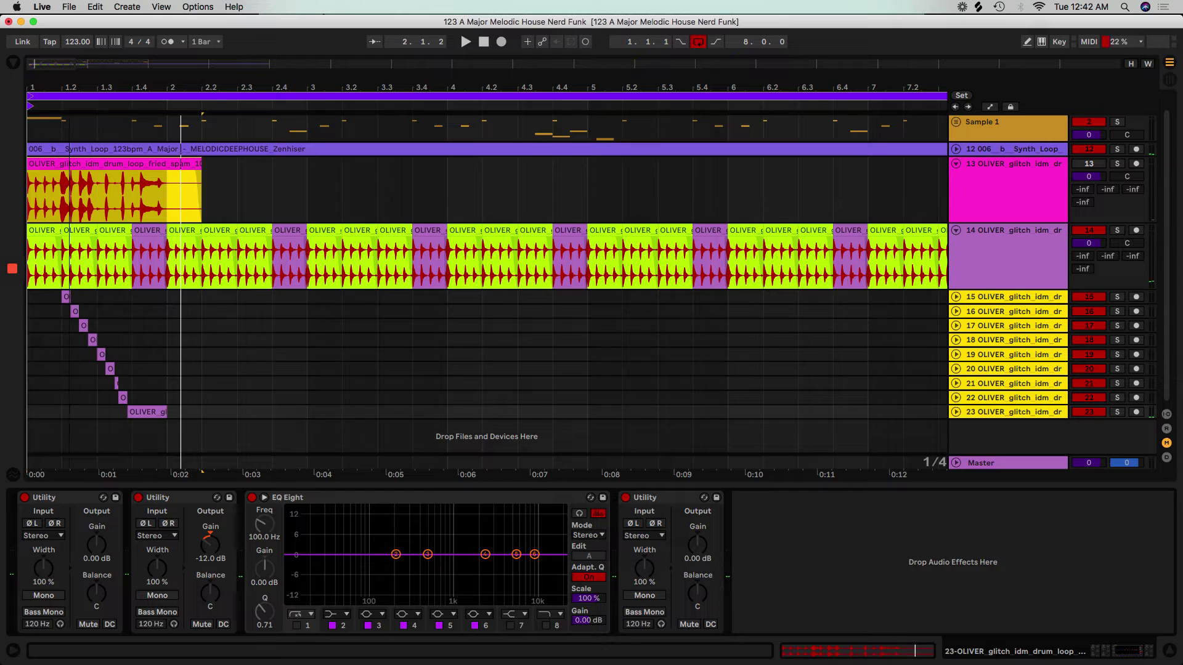
- Expand track 23 and play its long last glitch slice soloed
{"action": "scroll", "coordinate": [397, 345], "scroll_direction": "up", "scroll_amount": 5}
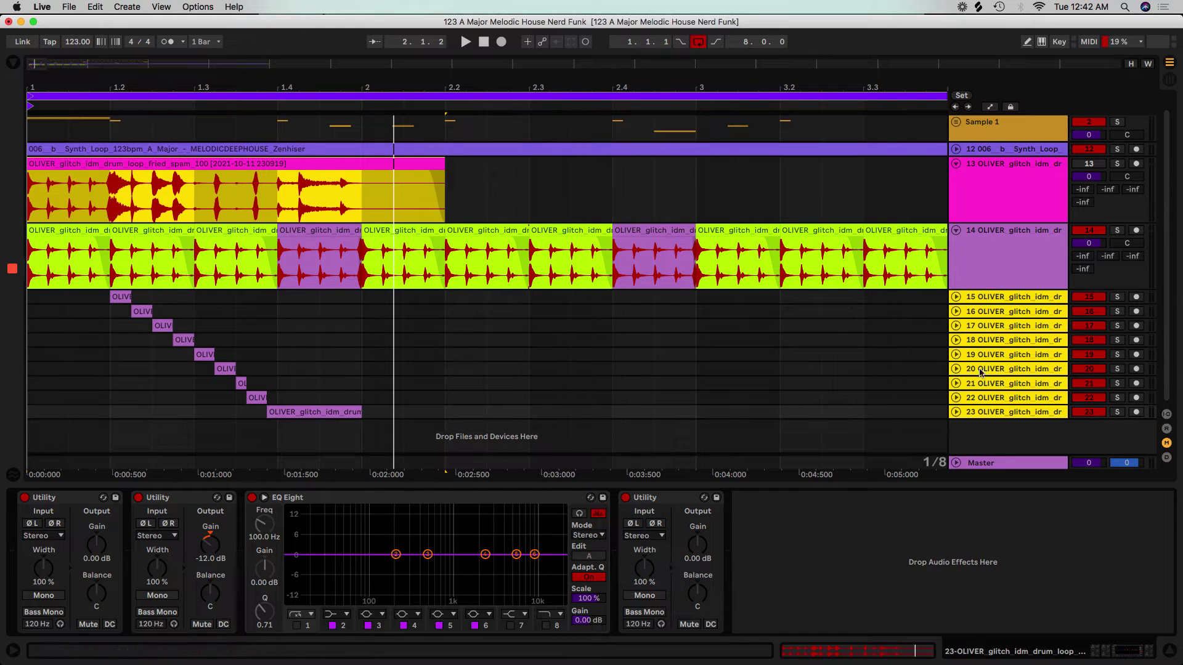
{"action": "left_click_drag", "start_coordinate": [503, 84], "coordinate": [101, 84]}
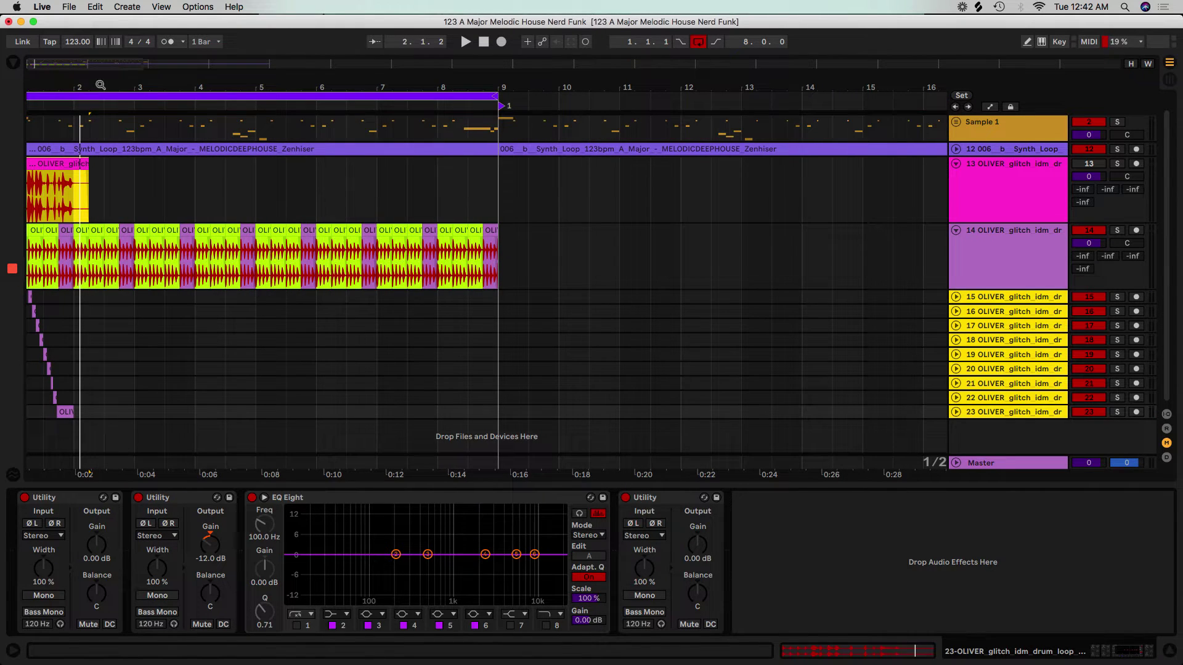
{"action": "left_click", "coordinate": [63, 411]}
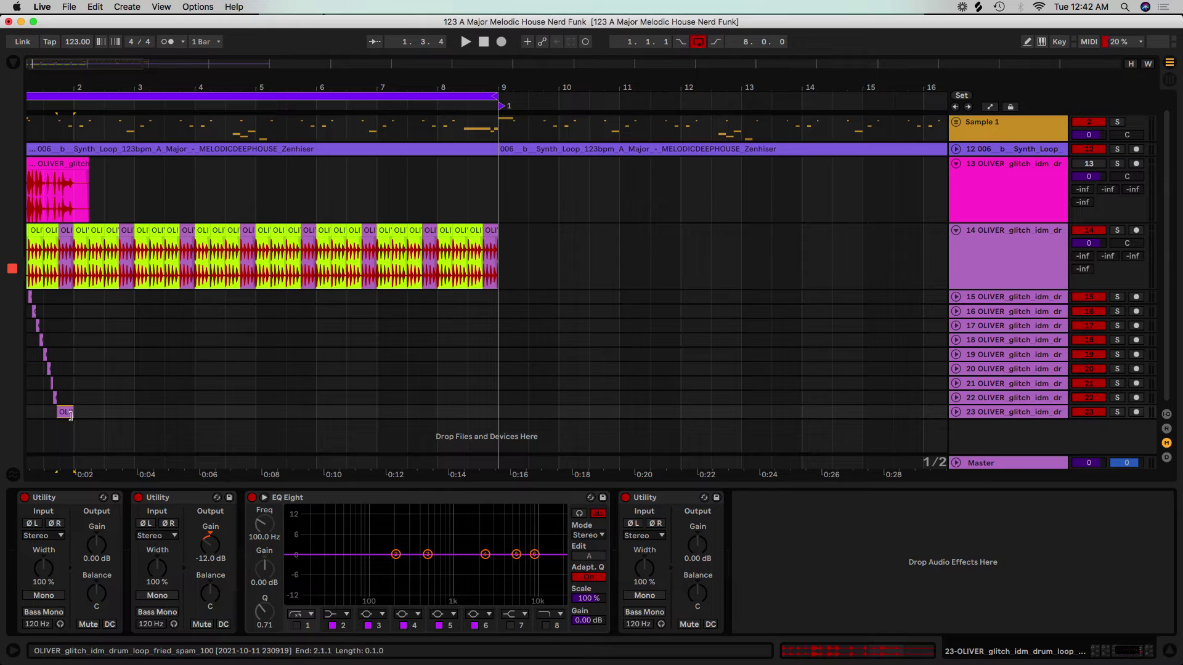
{"action": "left_click", "coordinate": [956, 412]}
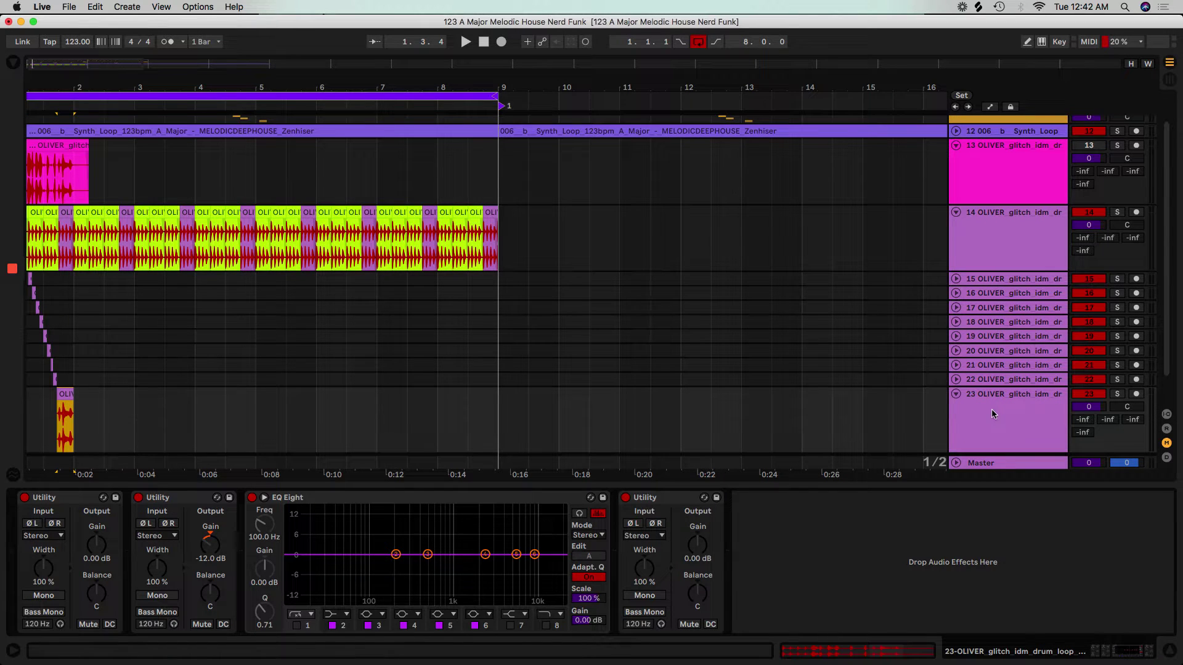
{"action": "key", "text": "space"}
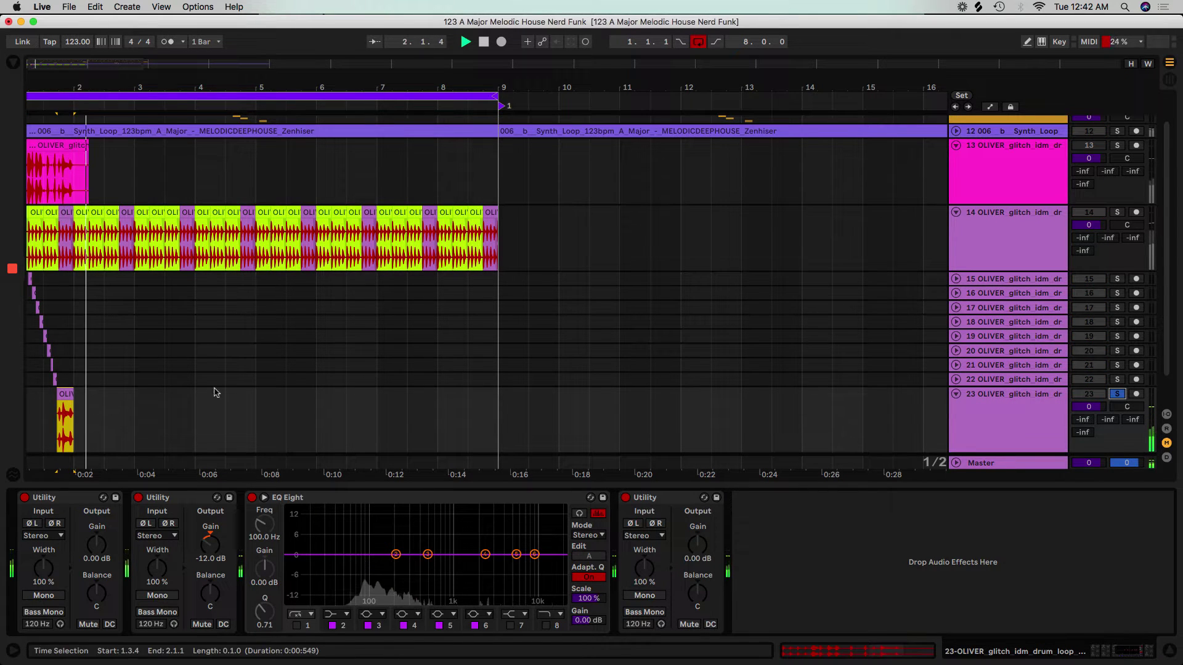
- Move track 23's slice to 4.3.4, copy it to 8.3.4, and delete track 14's clips at 4.4.1 and 8.4.1
{"action": "left_click_drag", "start_coordinate": [61, 394], "coordinate": [488, 401]}
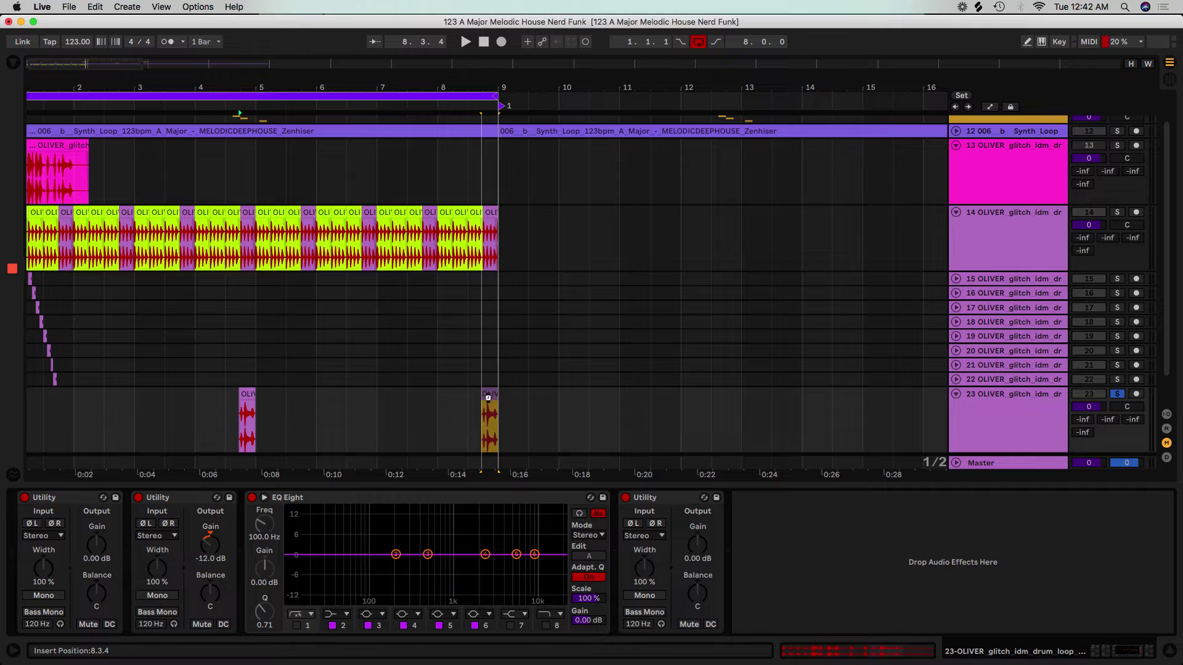
{"action": "left_click", "coordinate": [249, 246]}
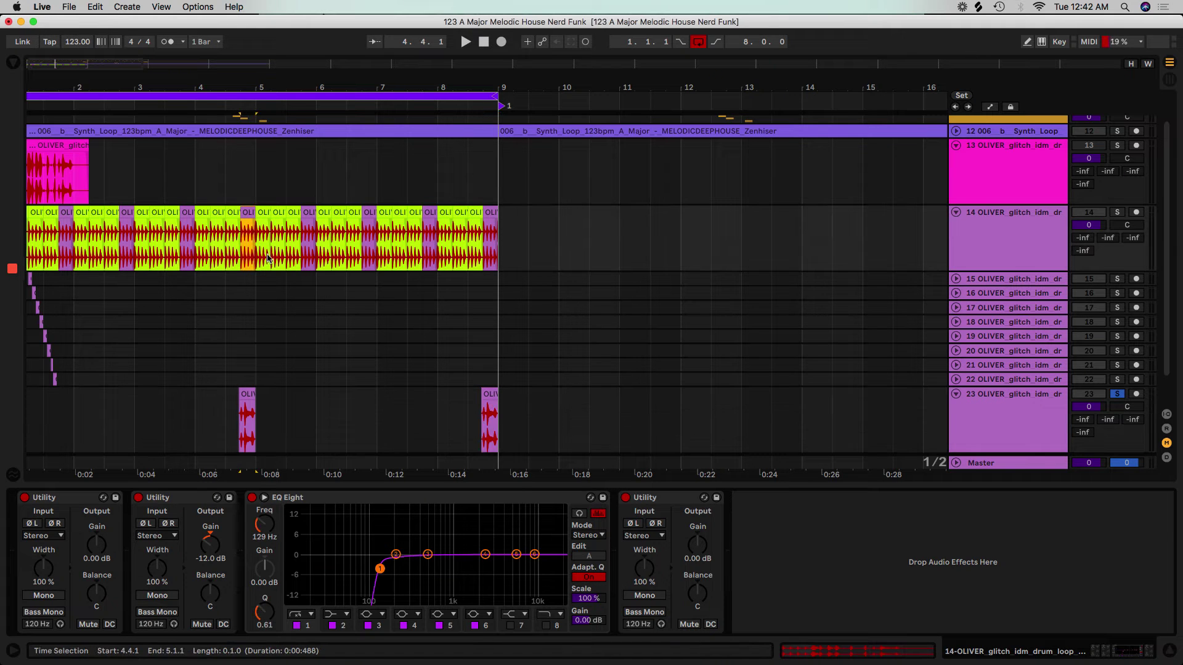
{"action": "left_click_drag", "start_coordinate": [261, 85], "coordinate": [290, 154]}
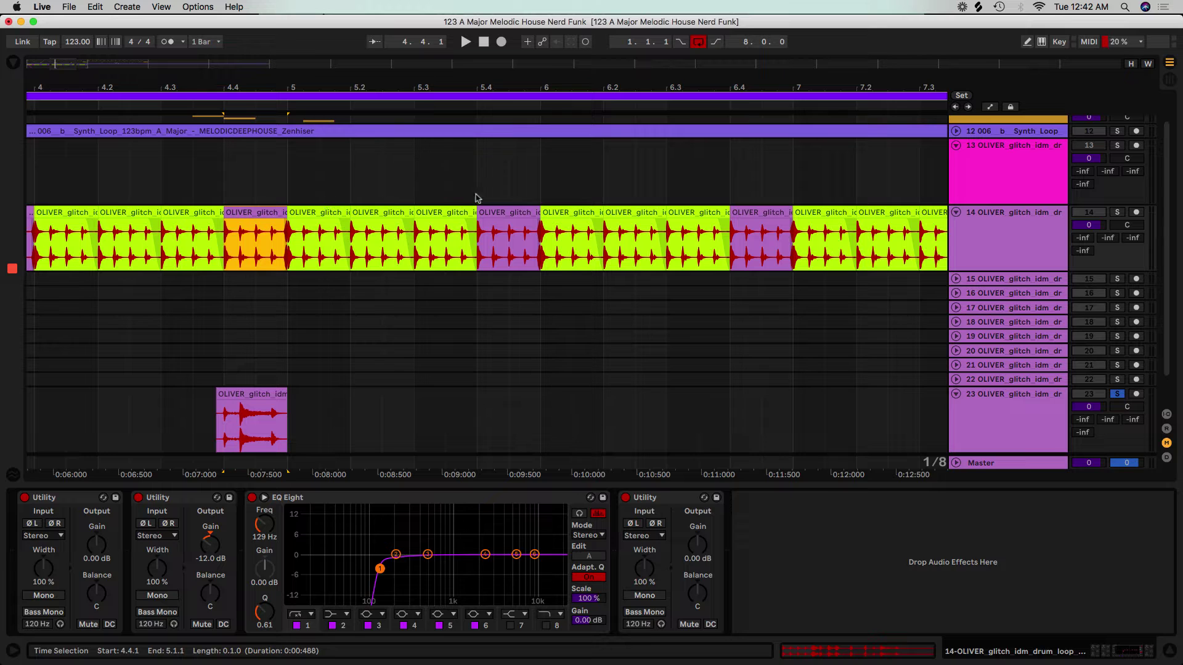
{"action": "key", "text": "Delete"}
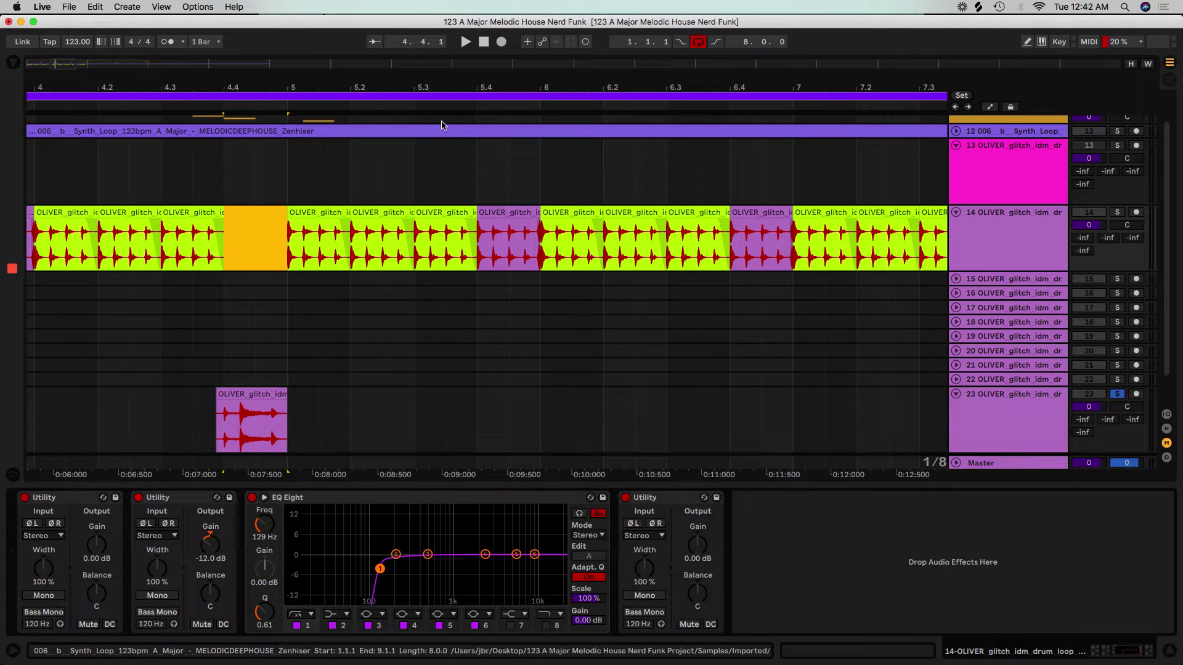
{"action": "left_click_drag", "start_coordinate": [441, 86], "coordinate": [441, 37]}
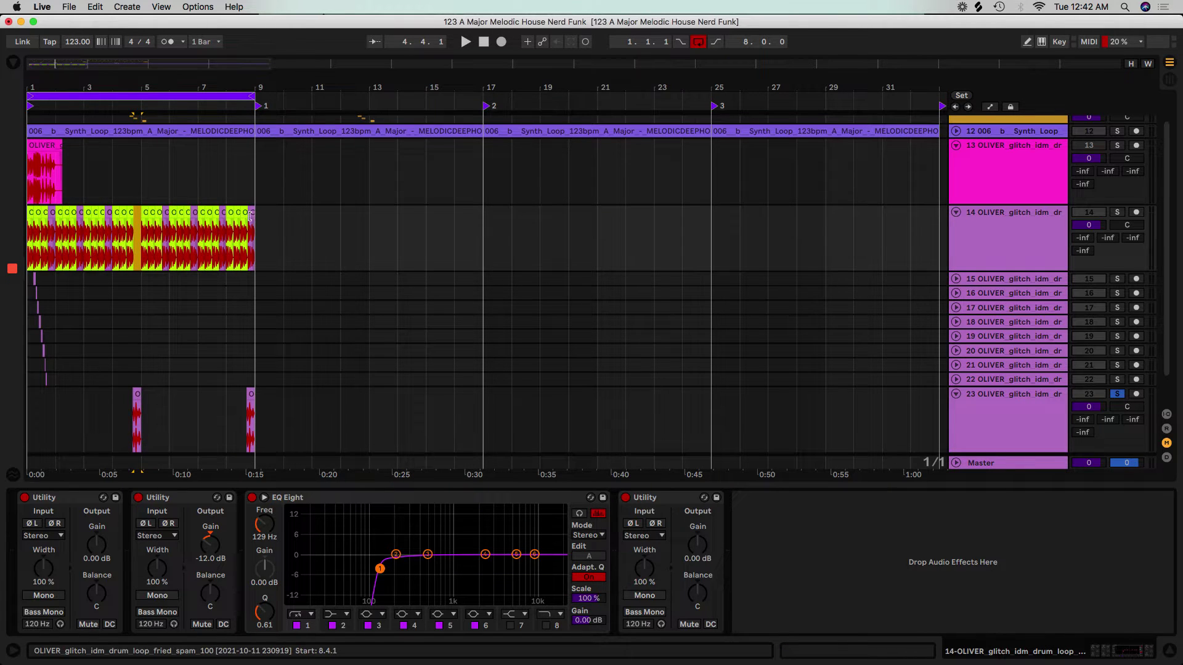
{"action": "left_click", "coordinate": [252, 247]}
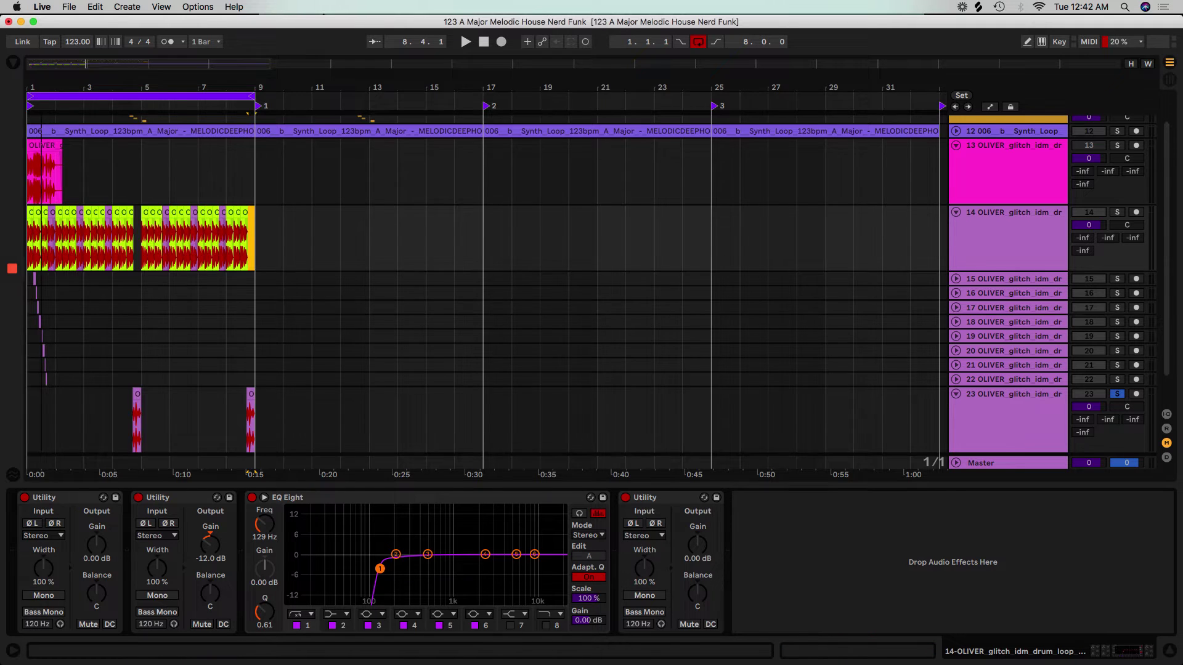
- Expand the Sample 1 group and ungroup its percussion tracks
{"action": "left_click_drag", "start_coordinate": [249, 113], "coordinate": [249, 160]}
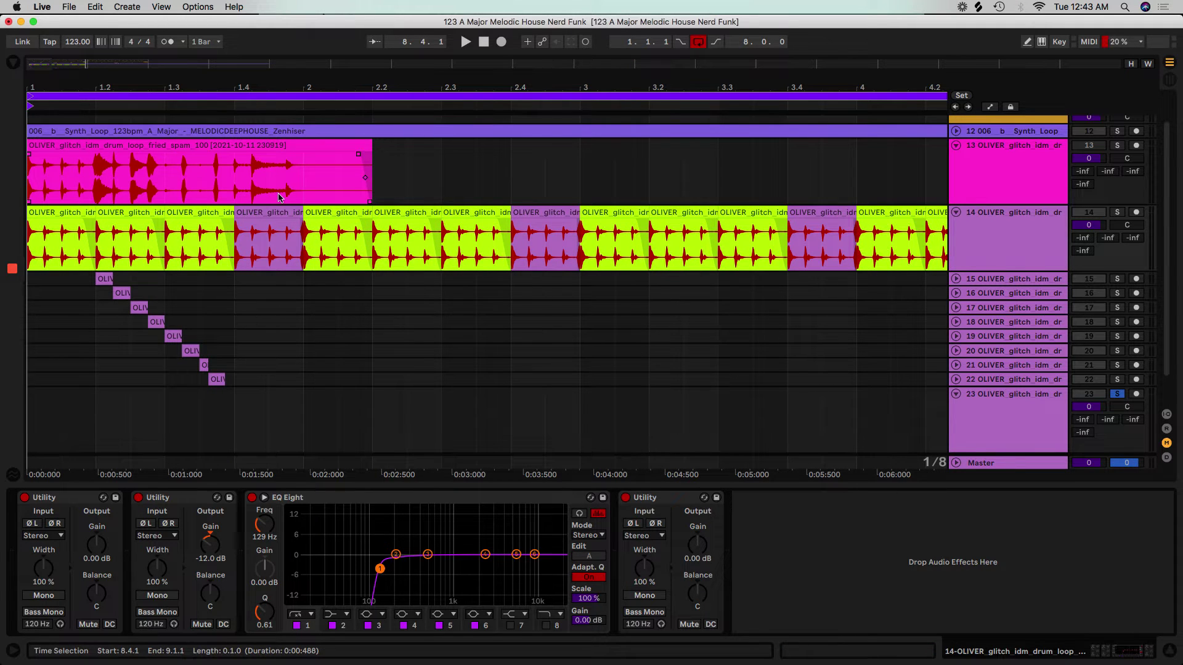
{"action": "scroll", "coordinate": [396, 290], "scroll_direction": "up", "scroll_amount": 2}
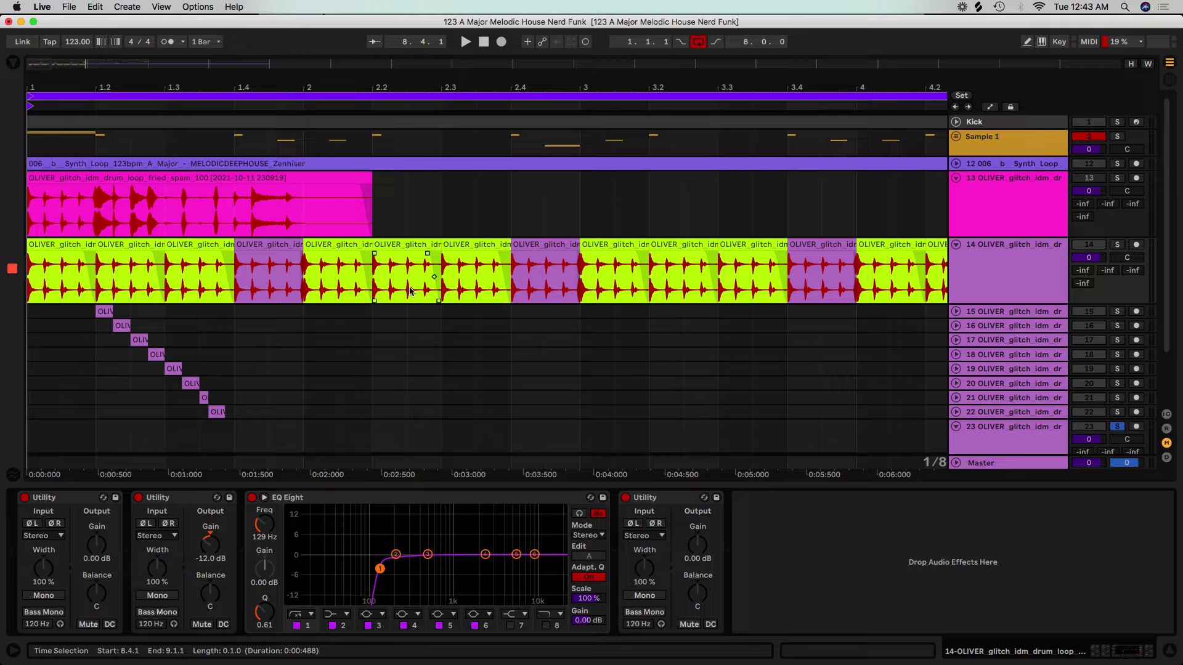
{"action": "left_click", "coordinate": [956, 138]}
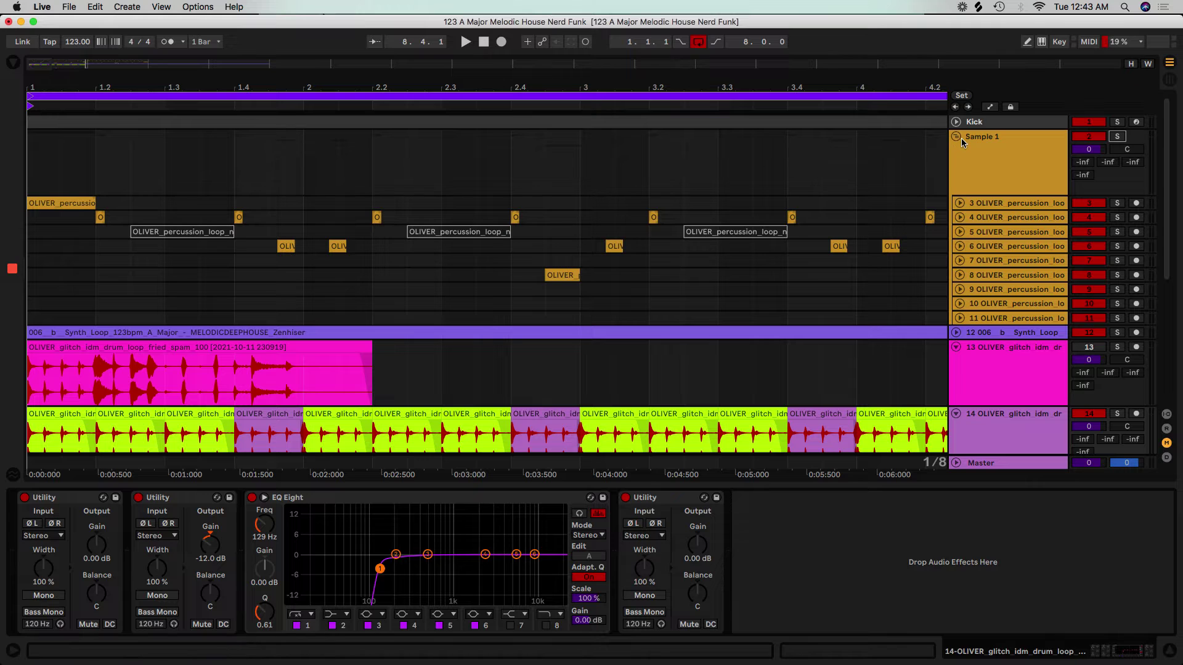
{"action": "right_click", "coordinate": [1014, 154]}
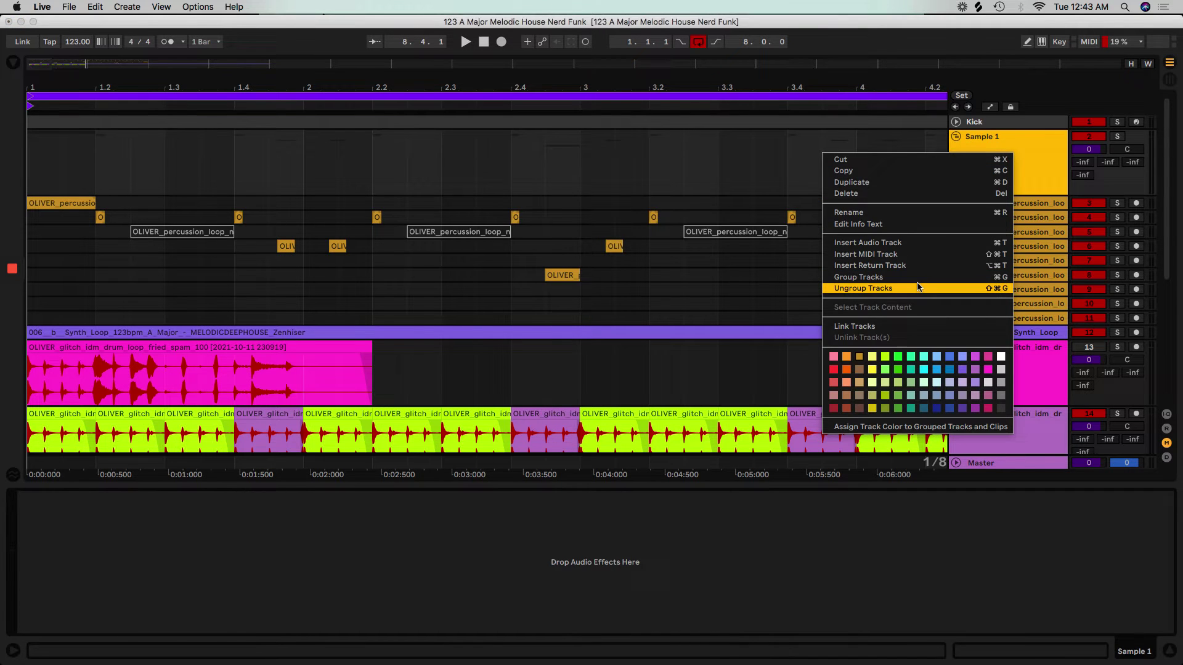
{"action": "key", "text": "Return"}
- Fold glitch tracks 14 to 22 and move them together directly below the percussion tracks, above the synth loop
{"action": "scroll", "coordinate": [877, 298], "scroll_direction": "down", "scroll_amount": 1}
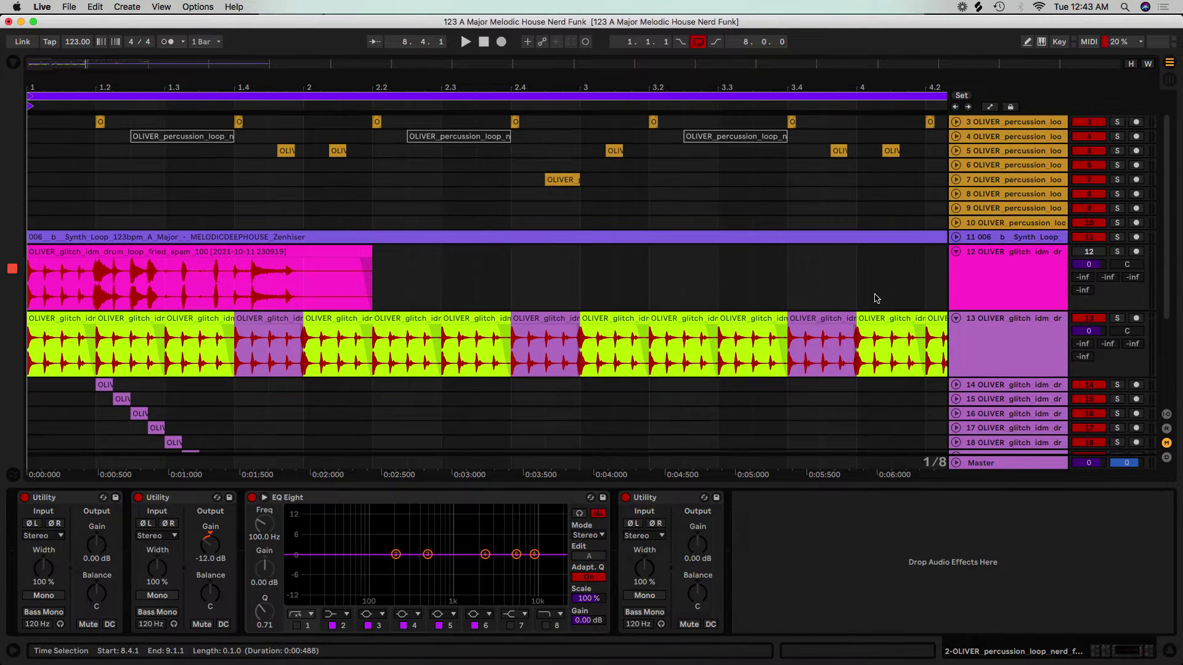
{"action": "scroll", "coordinate": [836, 311], "scroll_direction": "down", "scroll_amount": 5}
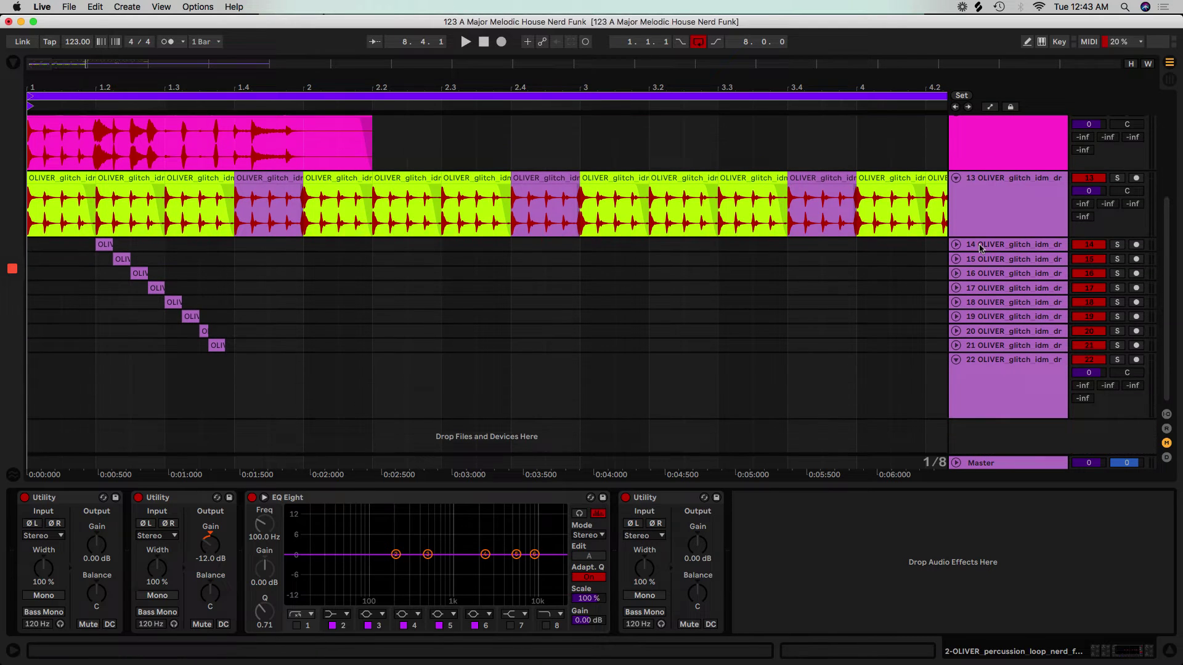
{"action": "left_click", "coordinate": [981, 246]}
{"action": "left_click", "coordinate": [973, 366], "text": "shift"}
{"action": "left_click", "coordinate": [957, 363]}
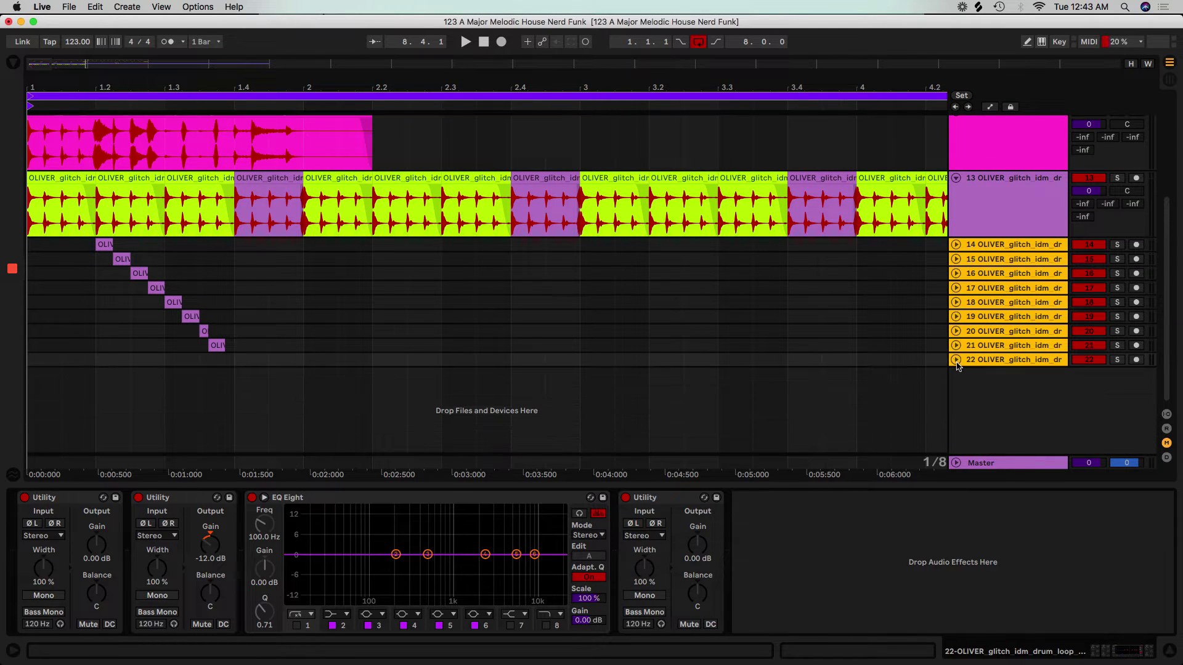
{"action": "left_click", "coordinate": [987, 250]}
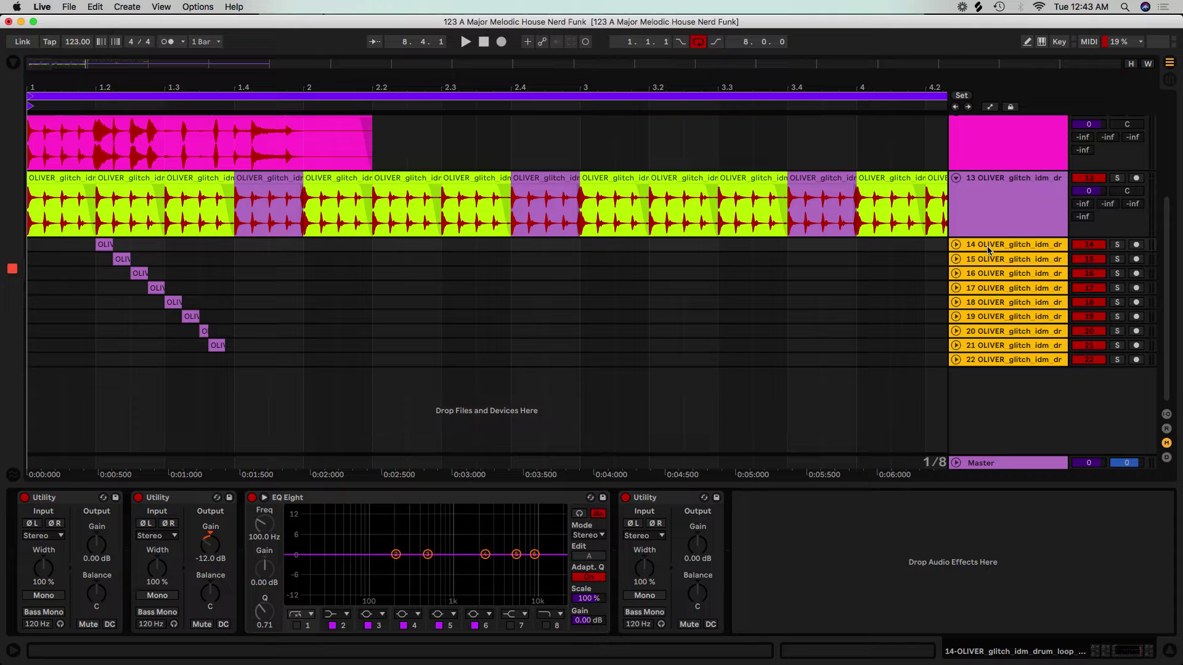
{"action": "left_click_drag", "start_coordinate": [988, 250], "coordinate": [959, 224]}
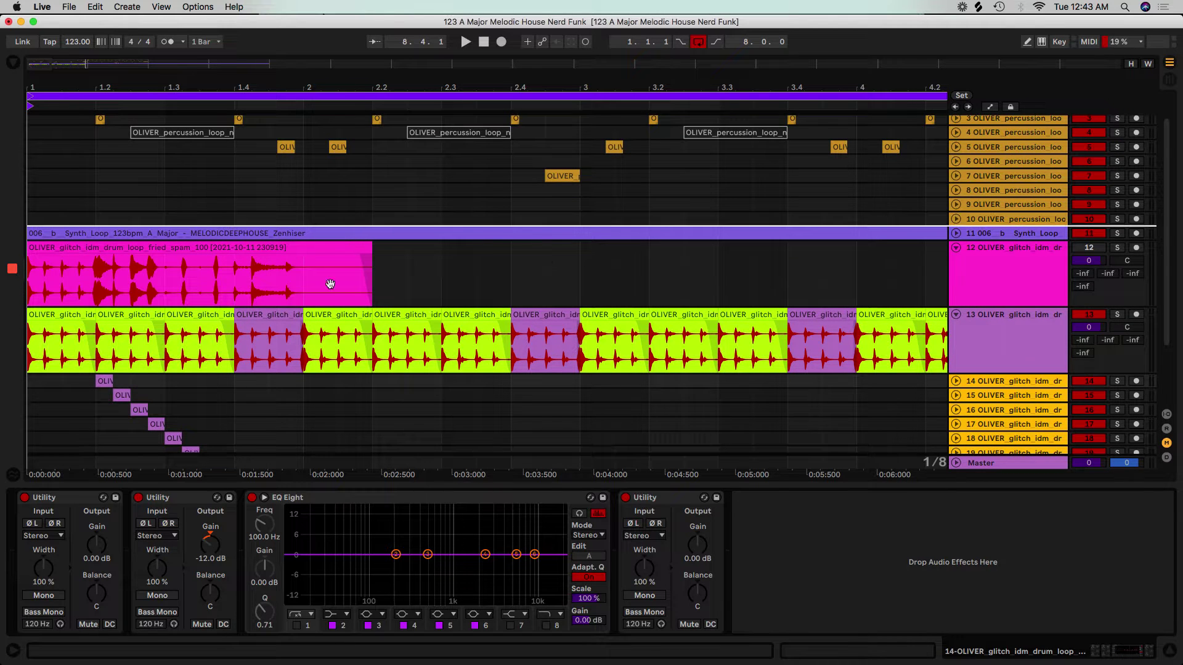
{"action": "left_click_drag", "start_coordinate": [330, 284], "coordinate": [296, 212]}
- Hide the device view to give the arrangement tracks more room
{"action": "scroll", "coordinate": [246, 293], "scroll_direction": "up", "scroll_amount": 3}
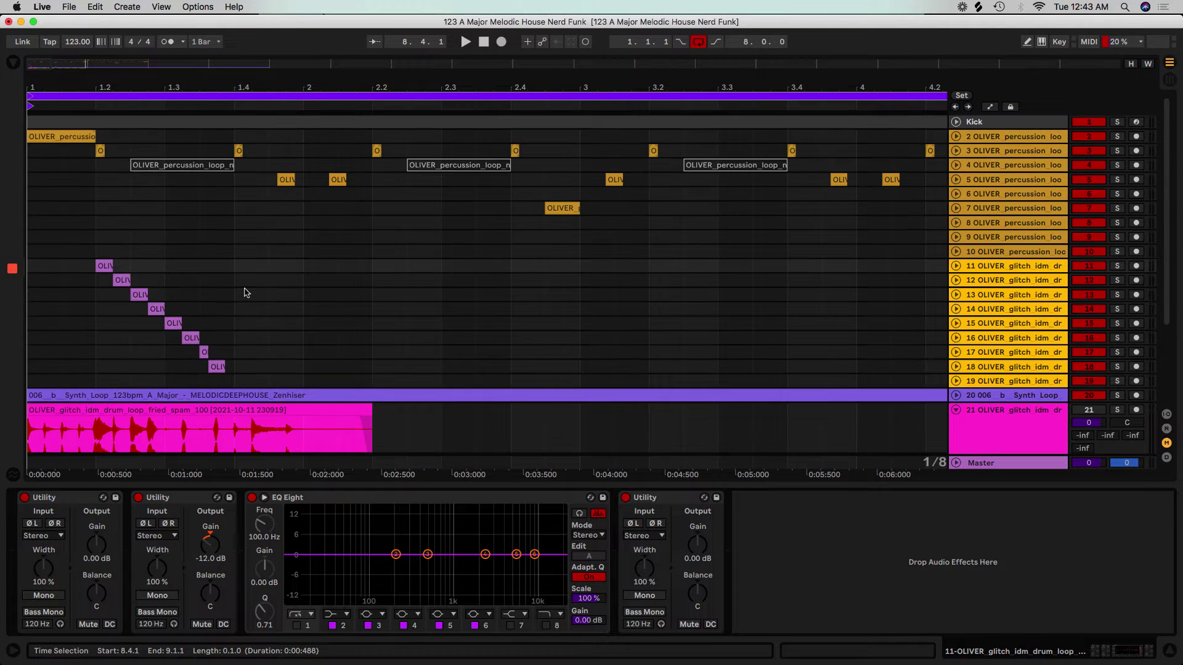
{"action": "scroll", "coordinate": [250, 293], "scroll_direction": "down", "scroll_amount": 1}
{"action": "scroll", "coordinate": [345, 324], "scroll_direction": "down", "scroll_amount": 3}
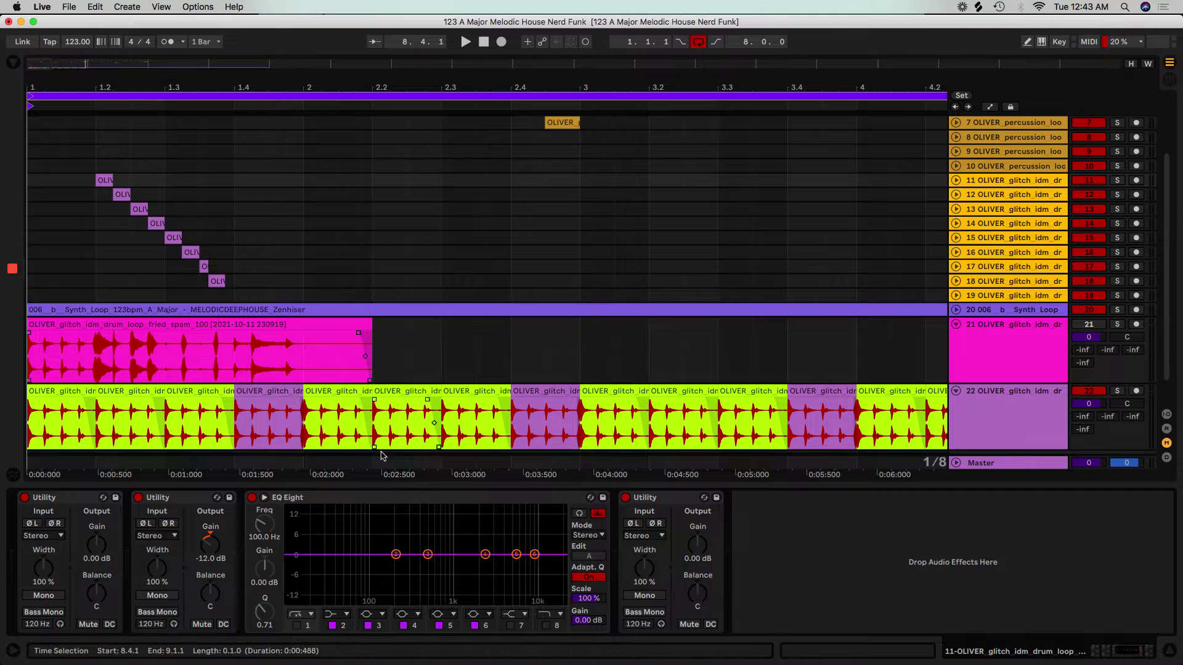
{"action": "left_click_drag", "start_coordinate": [397, 484], "coordinate": [394, 554]}
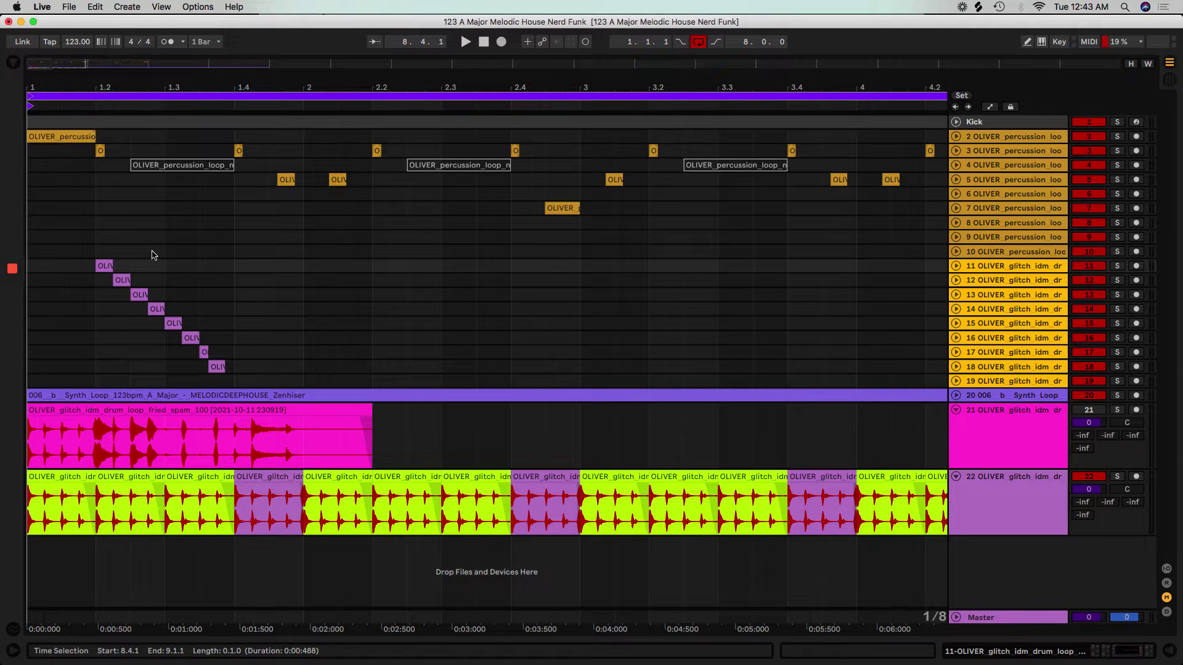
- Set the arrangement loop to span bar 1 to bar 9 and clear the selection
{"action": "left_click", "coordinate": [549, 80]}
{"action": "left_click_drag", "start_coordinate": [549, 80], "coordinate": [210, 92]}
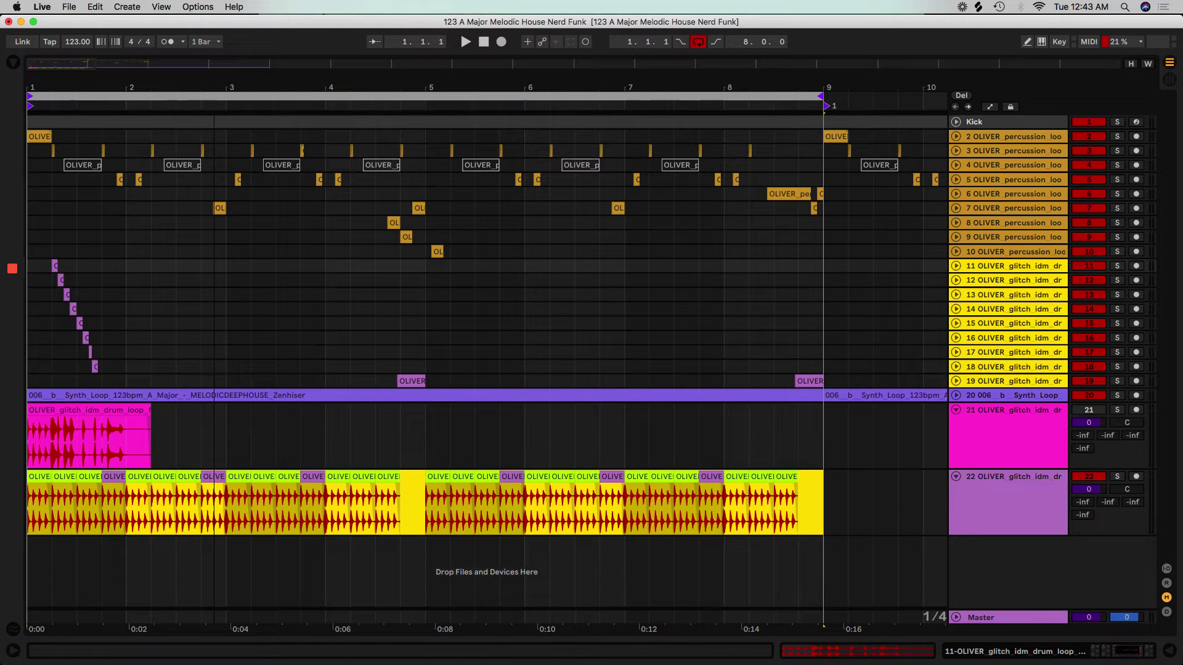
{"action": "left_click", "coordinate": [205, 96]}
{"action": "key", "text": "super+l"}
{"action": "left_click", "coordinate": [865, 337]}
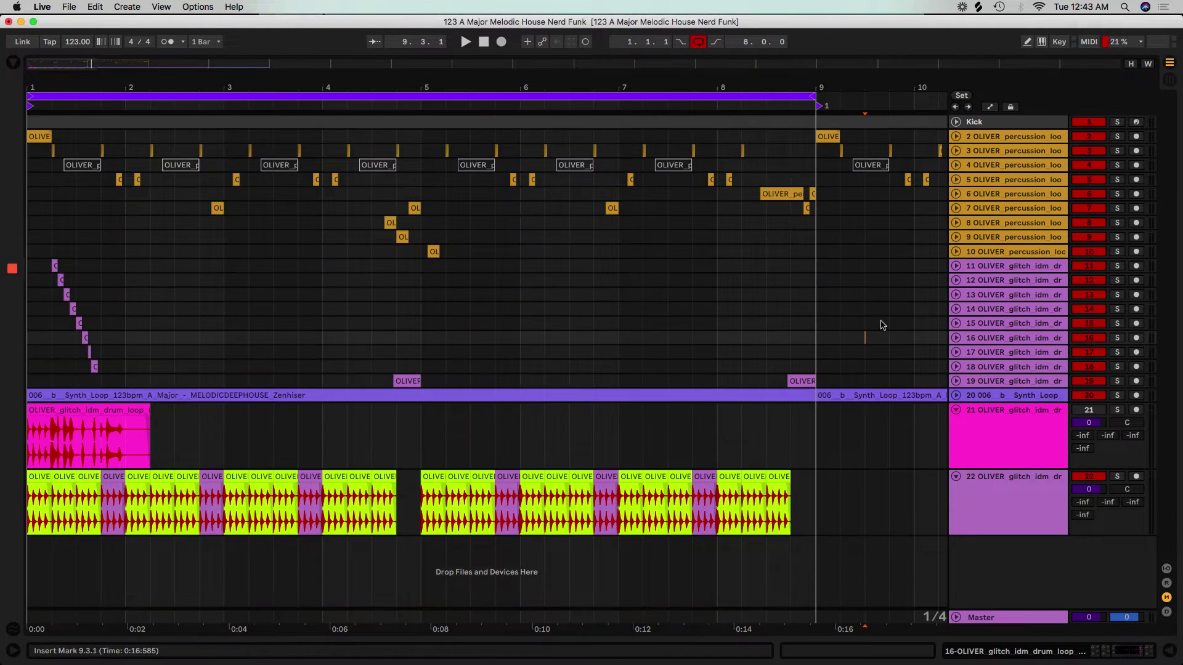
- Solo the Kick and percussion tracks 2 to 10 and play them
{"action": "left_click", "coordinate": [974, 127]}
{"action": "left_click", "coordinate": [1001, 251], "text": "shift"}
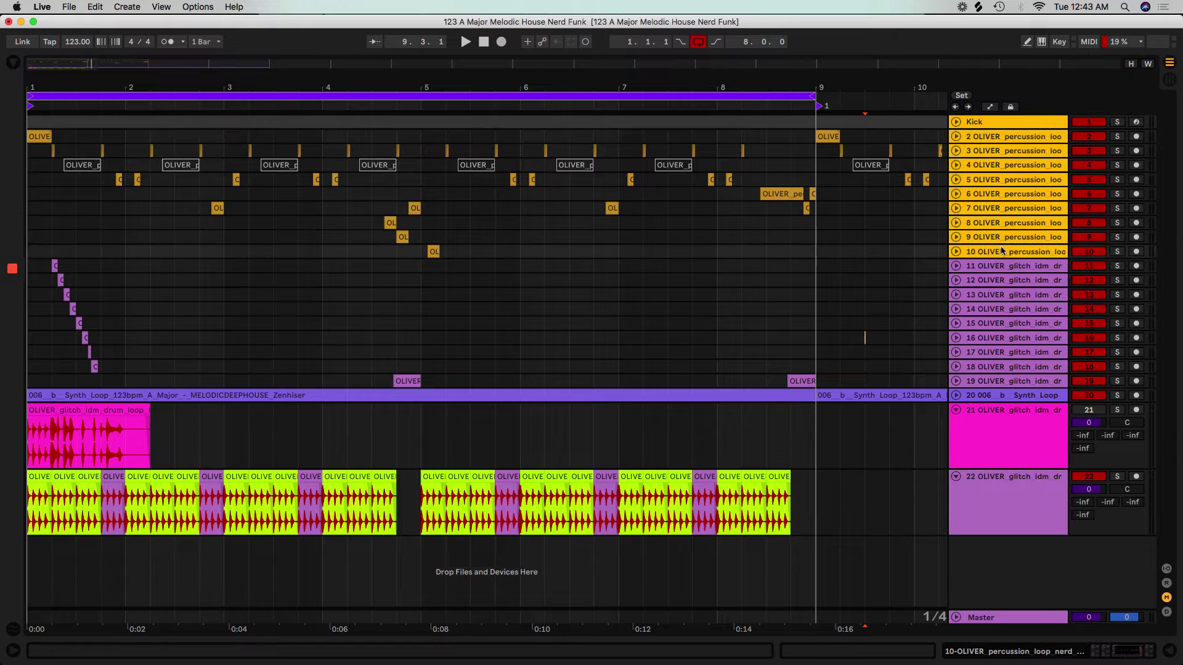
{"action": "left_click", "coordinate": [1116, 252]}
{"action": "key", "text": "space"}
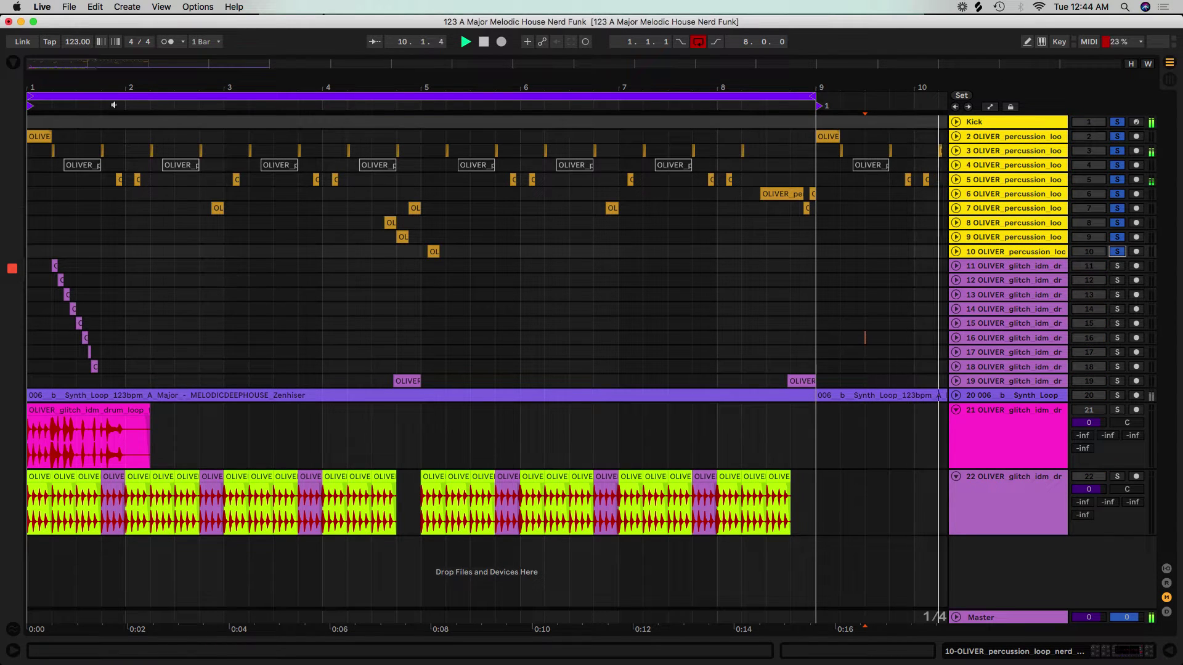
- Solo the synth loop on track 20 together with the kick and percussion tracks and play the arrangement from bar 1
{"action": "left_click", "coordinate": [146, 98]}
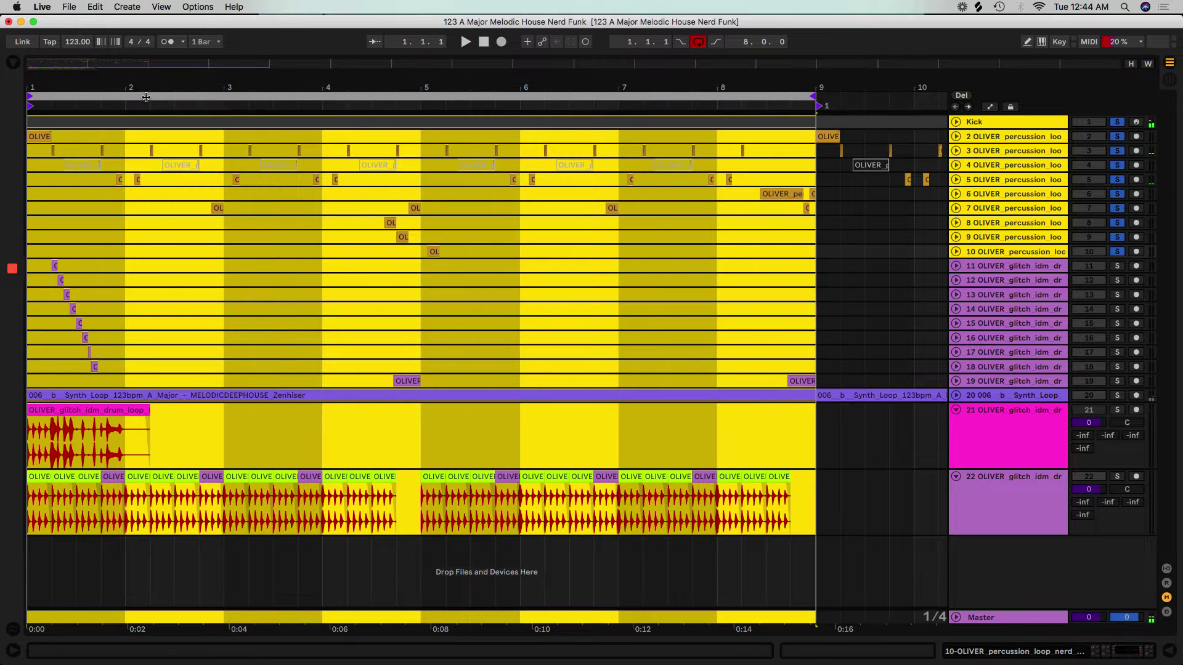
{"action": "left_click", "coordinate": [33, 212]}
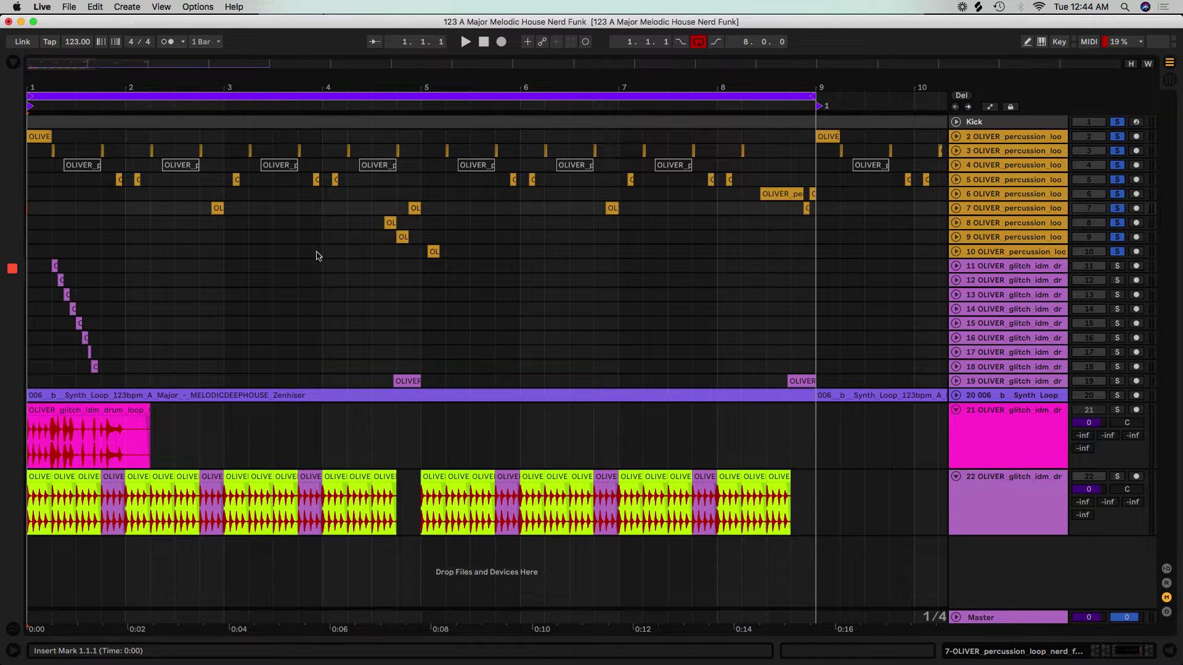
{"action": "key", "text": "space"}
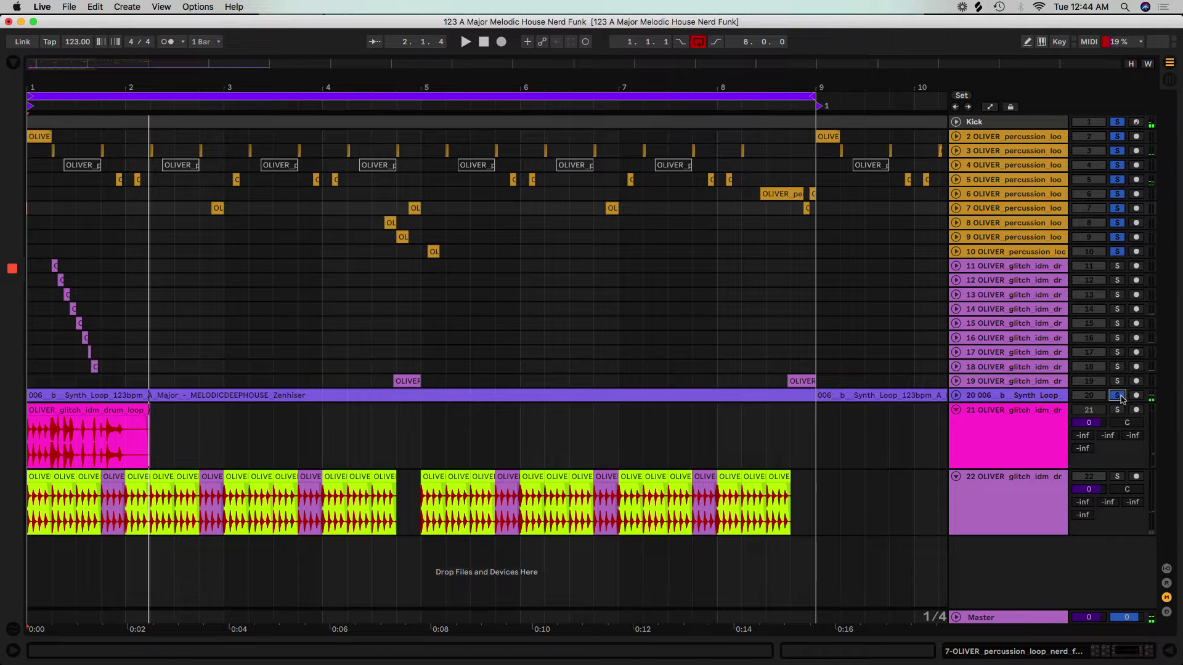
{"action": "left_click", "coordinate": [189, 94]}
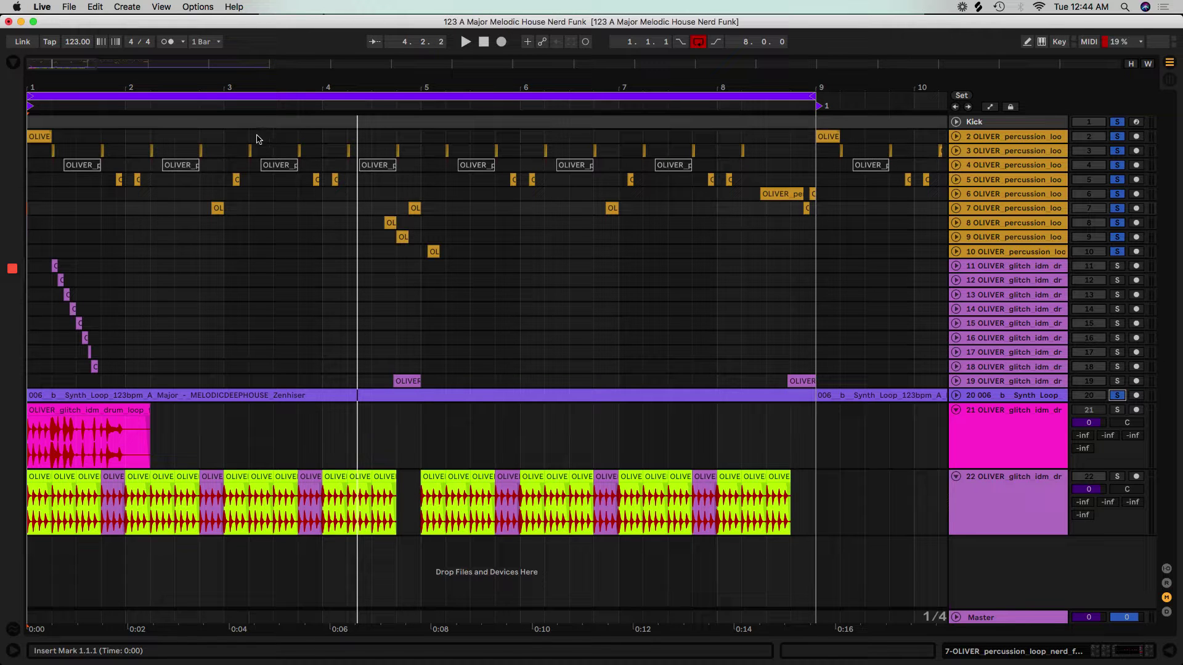
{"action": "left_click", "coordinate": [216, 98]}
{"action": "key", "text": "space"}
{"action": "left_click", "coordinate": [248, 250]}
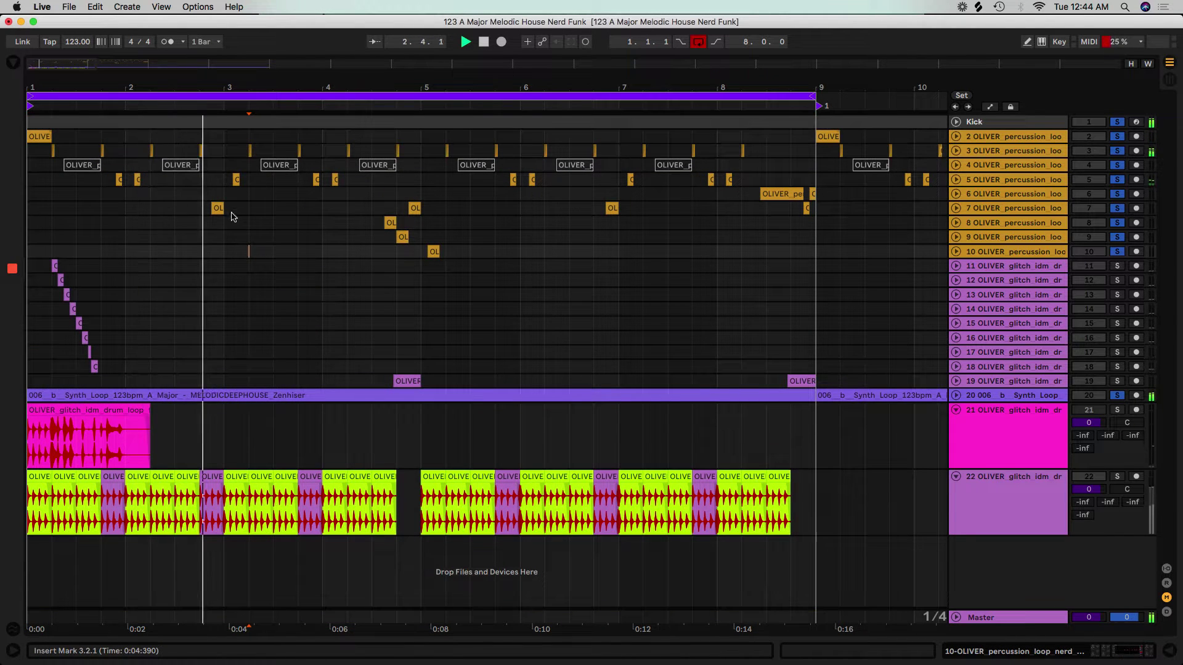
{"action": "left_click", "coordinate": [222, 136]}
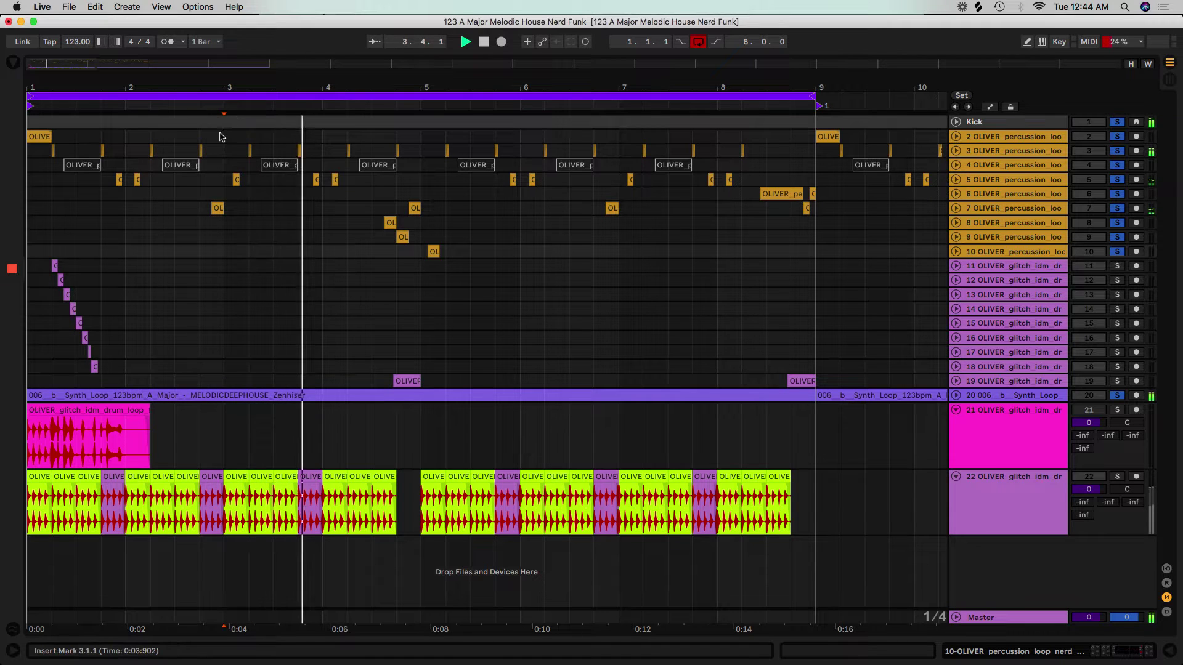
- Add a locator at bar 4 and another at bar 7, moving the second one to the gap at 4.4
{"action": "left_click", "coordinate": [962, 97]}
{"action": "left_click", "coordinate": [372, 179]}
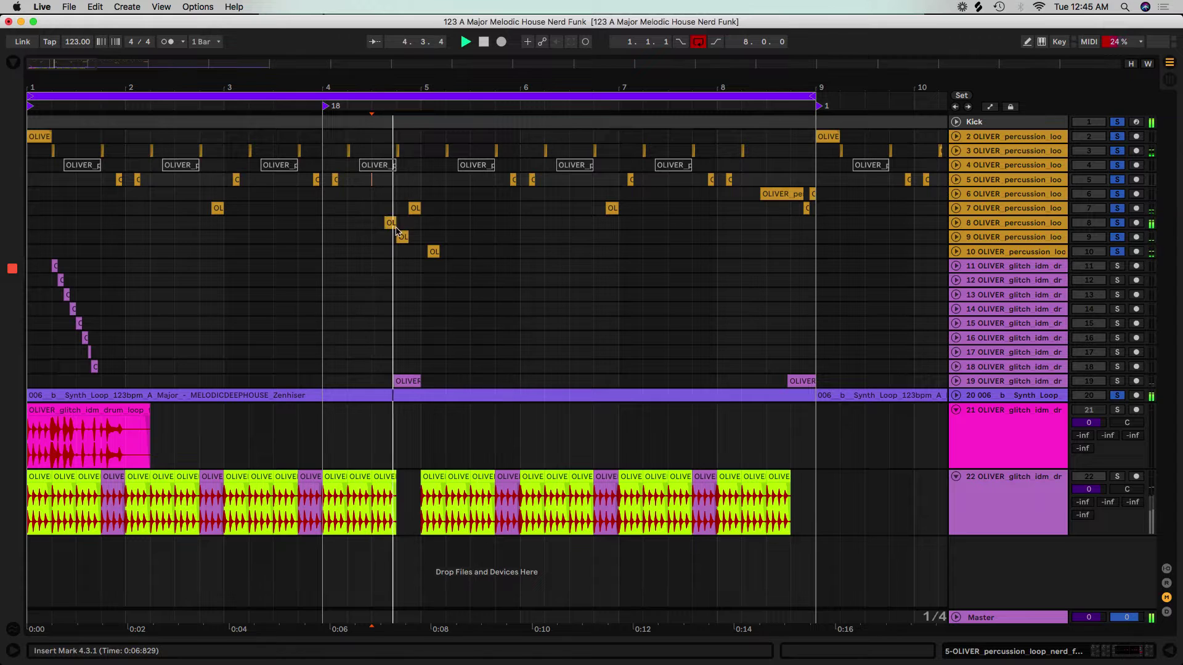
{"action": "left_click", "coordinate": [396, 137]}
{"action": "left_click", "coordinate": [961, 95]}
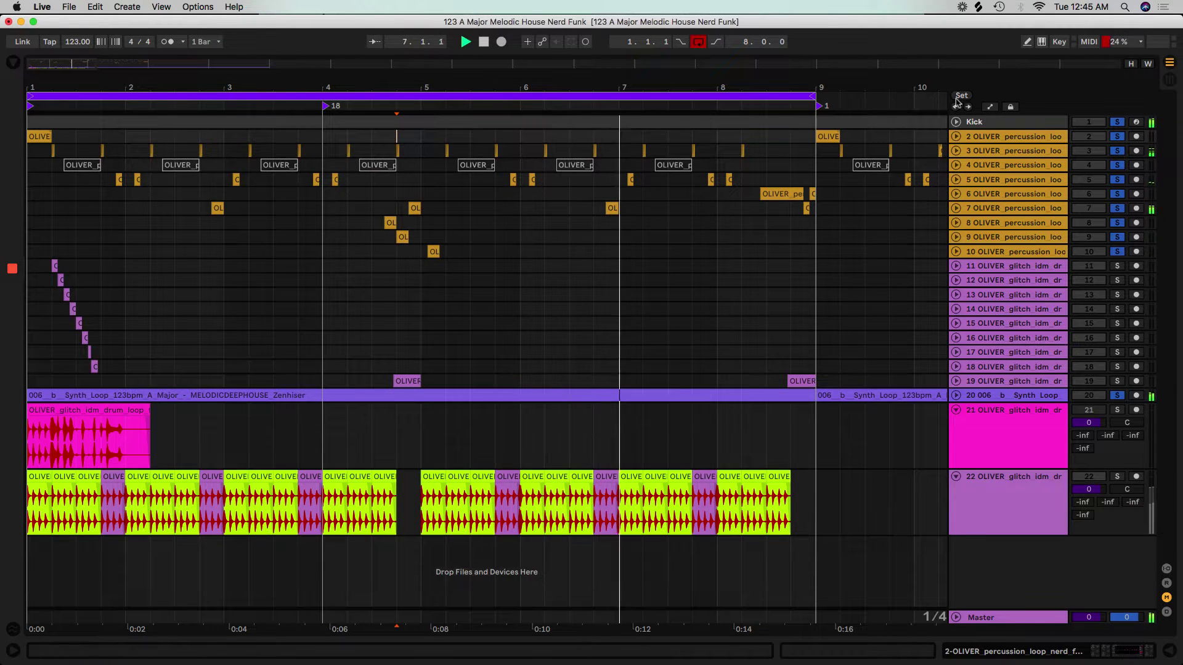
{"action": "left_click", "coordinate": [619, 144]}
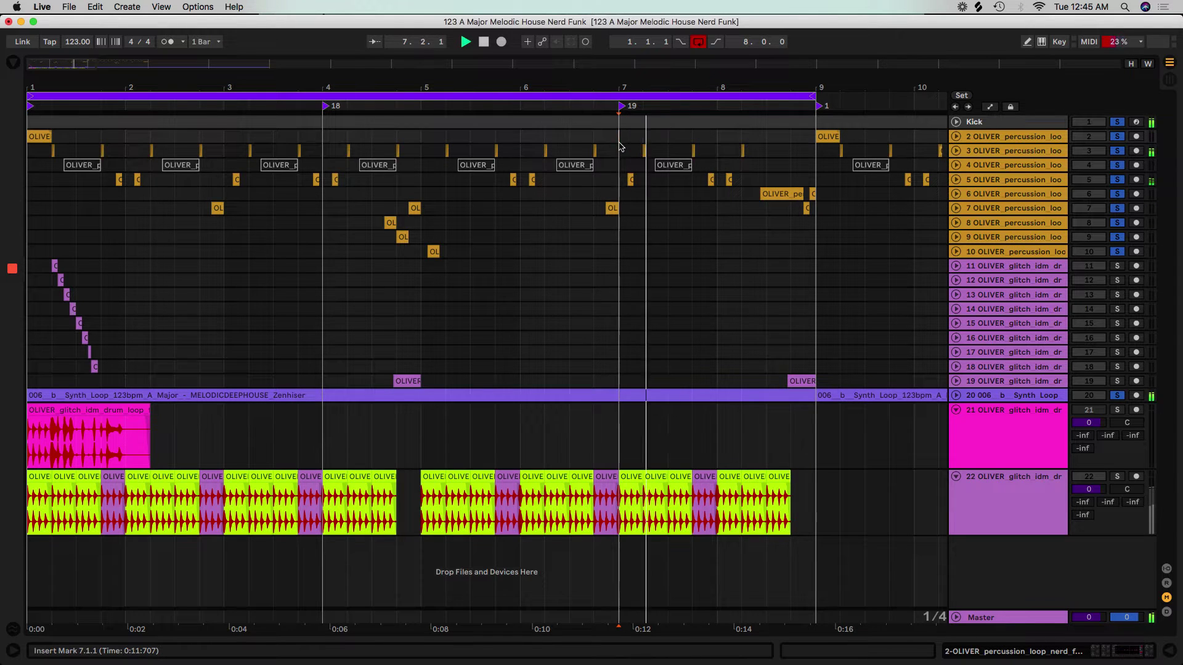
{"action": "left_click", "coordinate": [595, 144]}
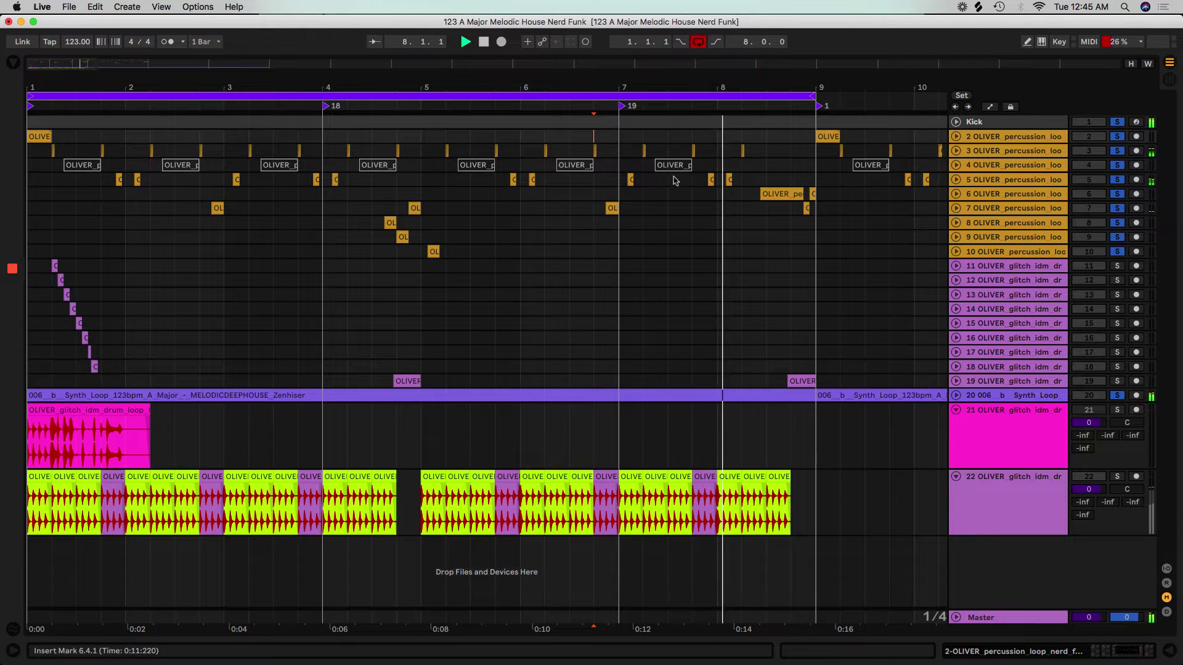
{"action": "left_click_drag", "start_coordinate": [622, 106], "coordinate": [395, 139]}
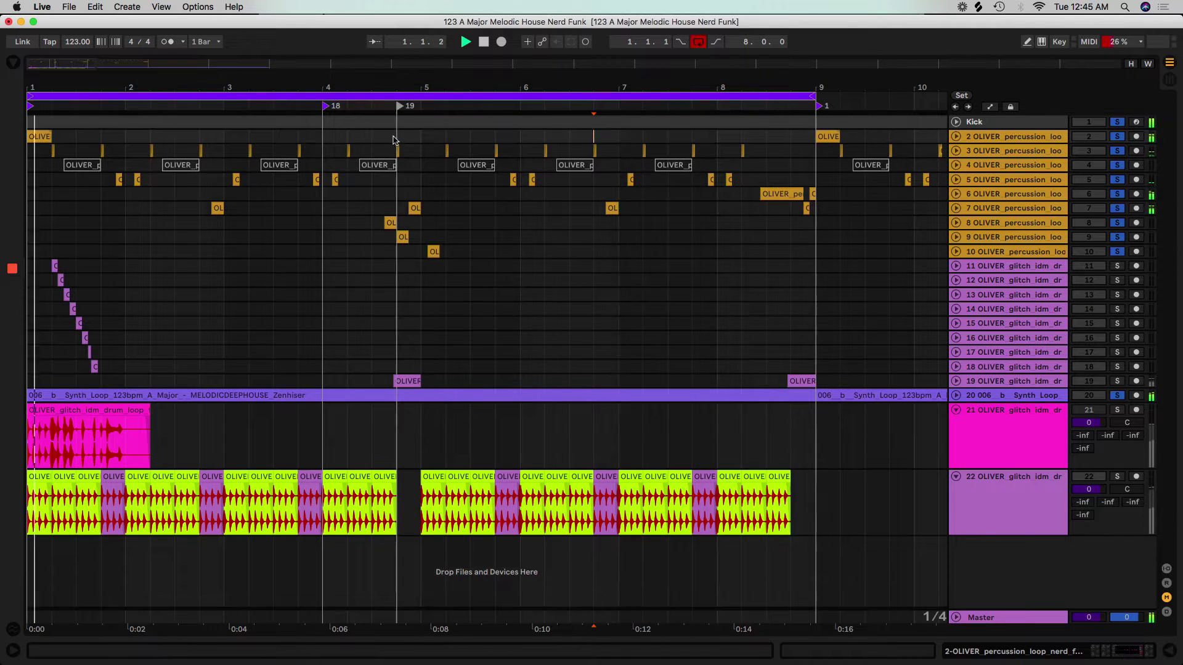
- Add a locator at bar 2 and move it to bar 3
{"action": "left_click", "coordinate": [961, 95]}
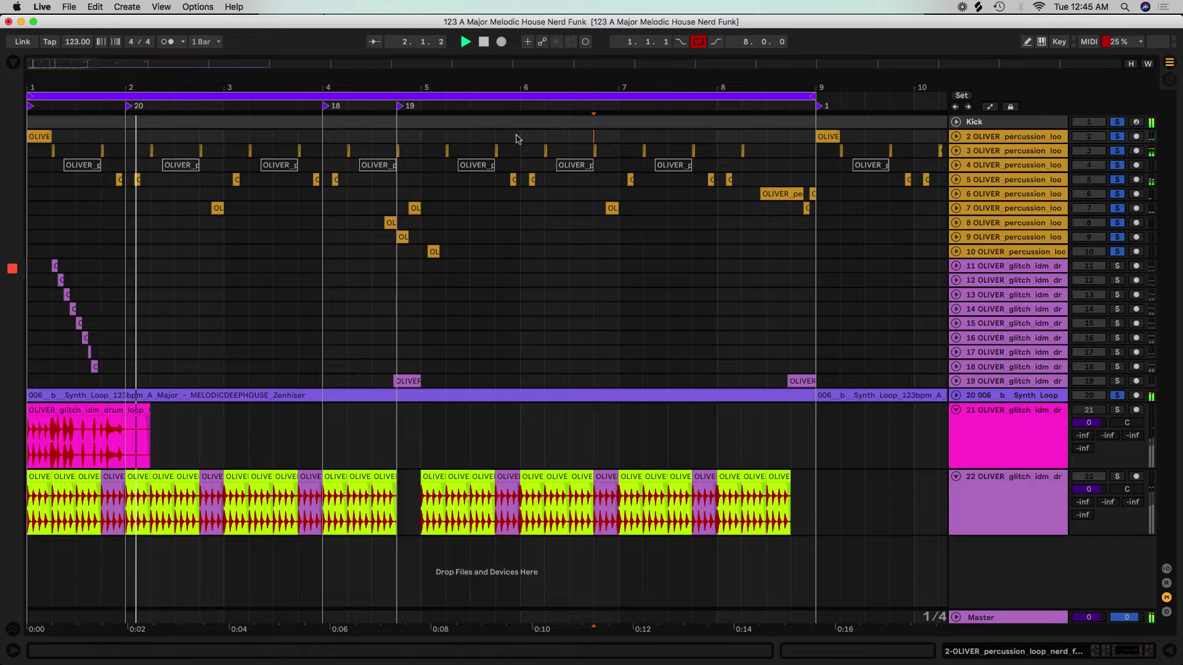
{"action": "left_click_drag", "start_coordinate": [130, 108], "coordinate": [276, 108]}
{"action": "left_click_drag", "start_coordinate": [247, 177], "coordinate": [240, 175]}
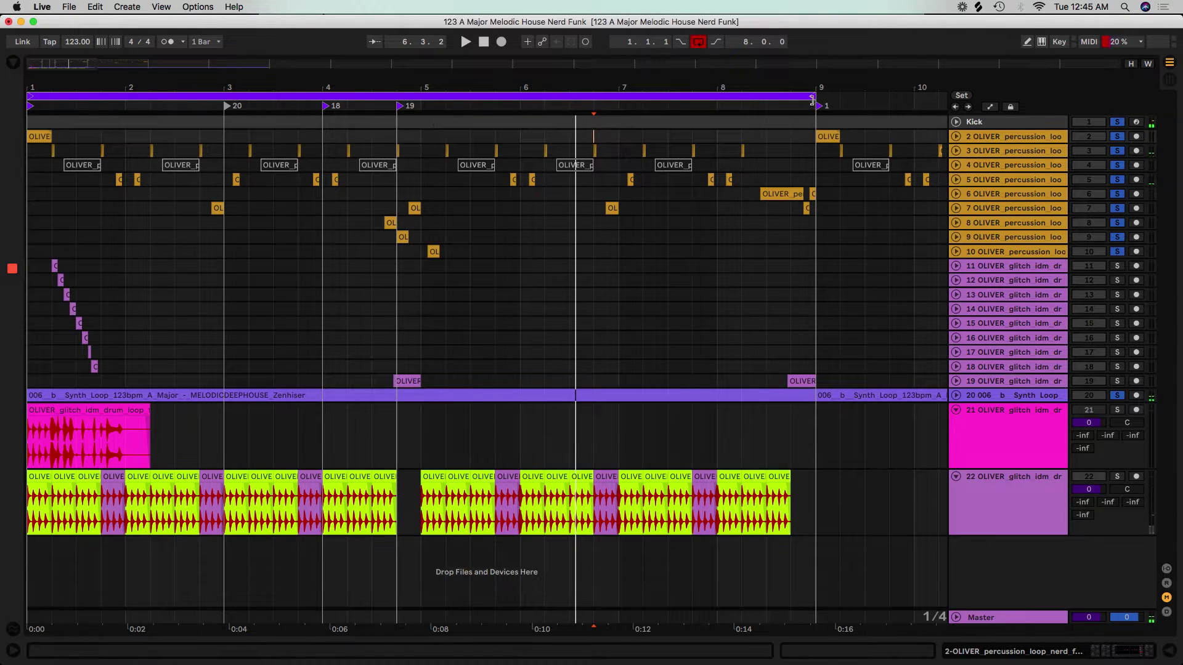
- Shorten the arrangement loop to span bar 1 to bar 5 and play it to hear the percussion fills
{"action": "left_click_drag", "start_coordinate": [809, 94], "coordinate": [393, 138]}
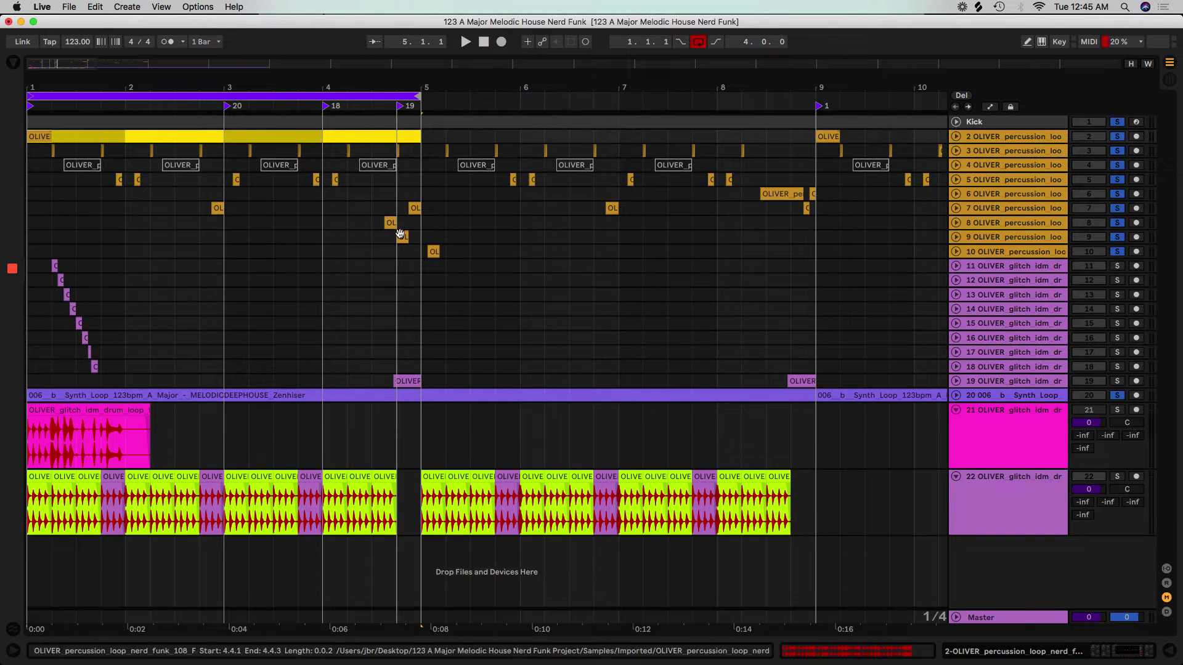
{"action": "key", "text": "space"}
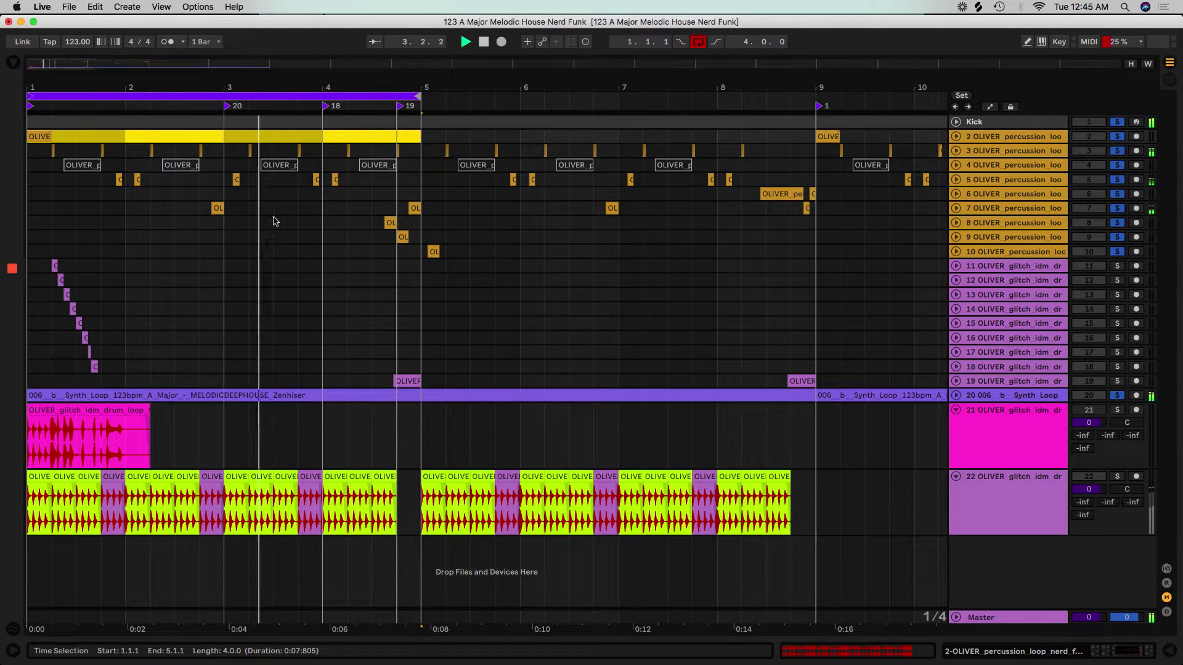
{"action": "key", "text": "space"}
{"action": "key", "text": "space"}
{"action": "key", "text": "space"}
{"action": "left_click_drag", "start_coordinate": [239, 210], "coordinate": [213, 132]}
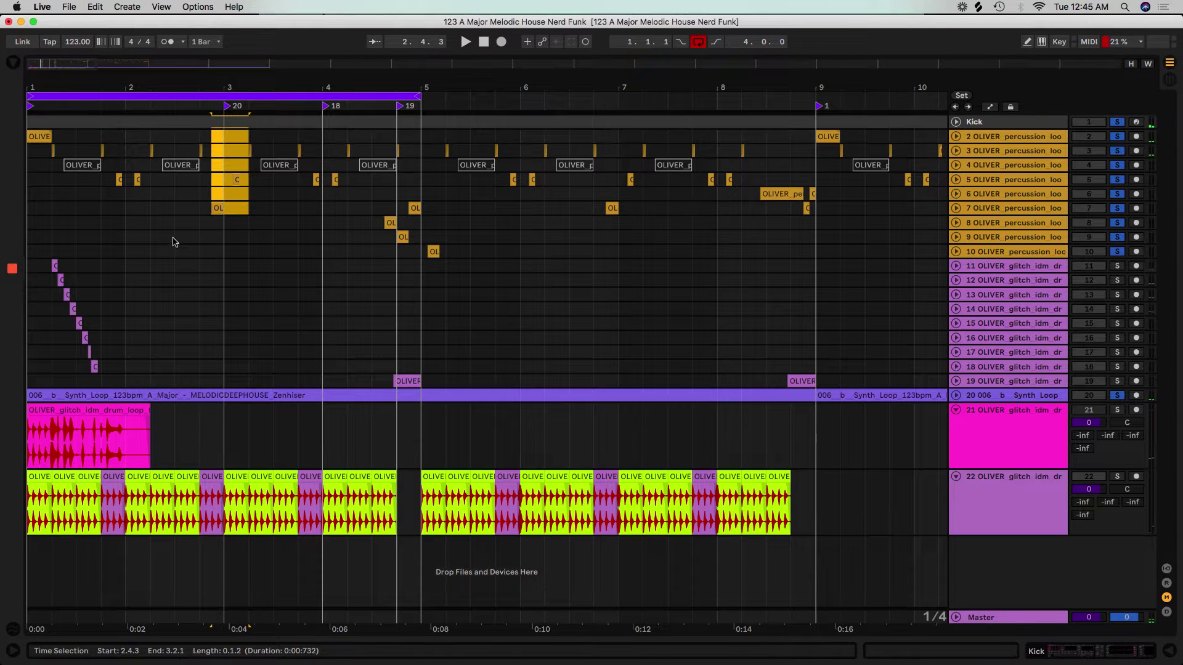
{"action": "left_click", "coordinate": [46, 269]}
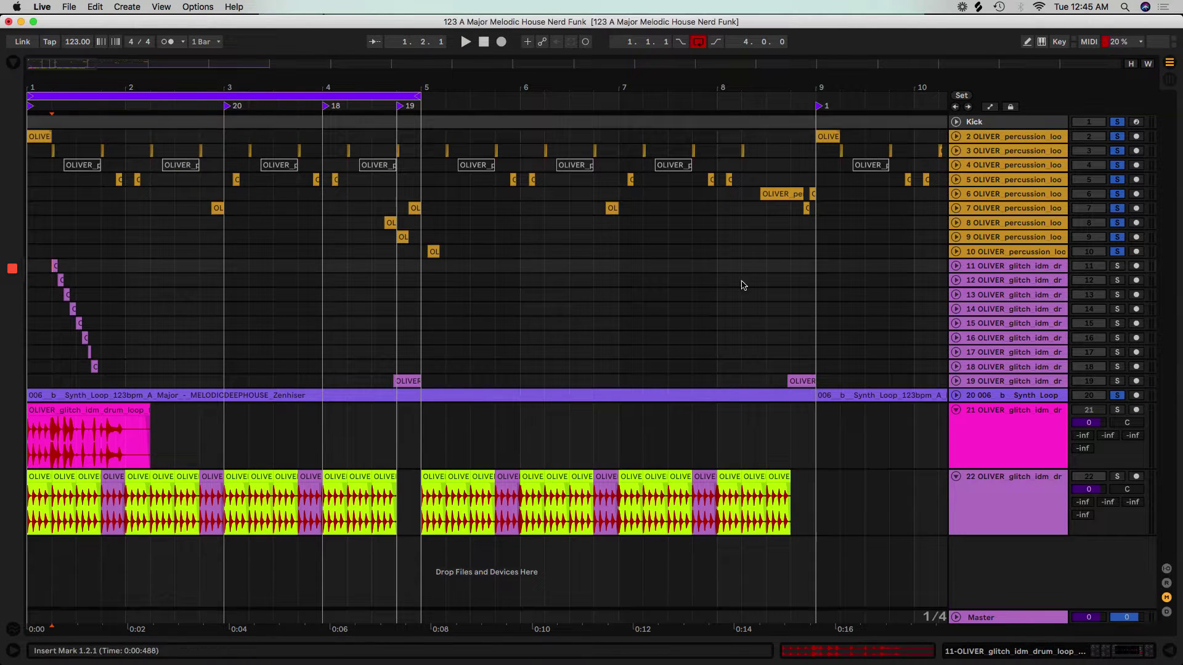
- Solo only glitch tracks 11 to 18 and play their short clips from bar 1
{"action": "left_click", "coordinate": [1117, 266]}
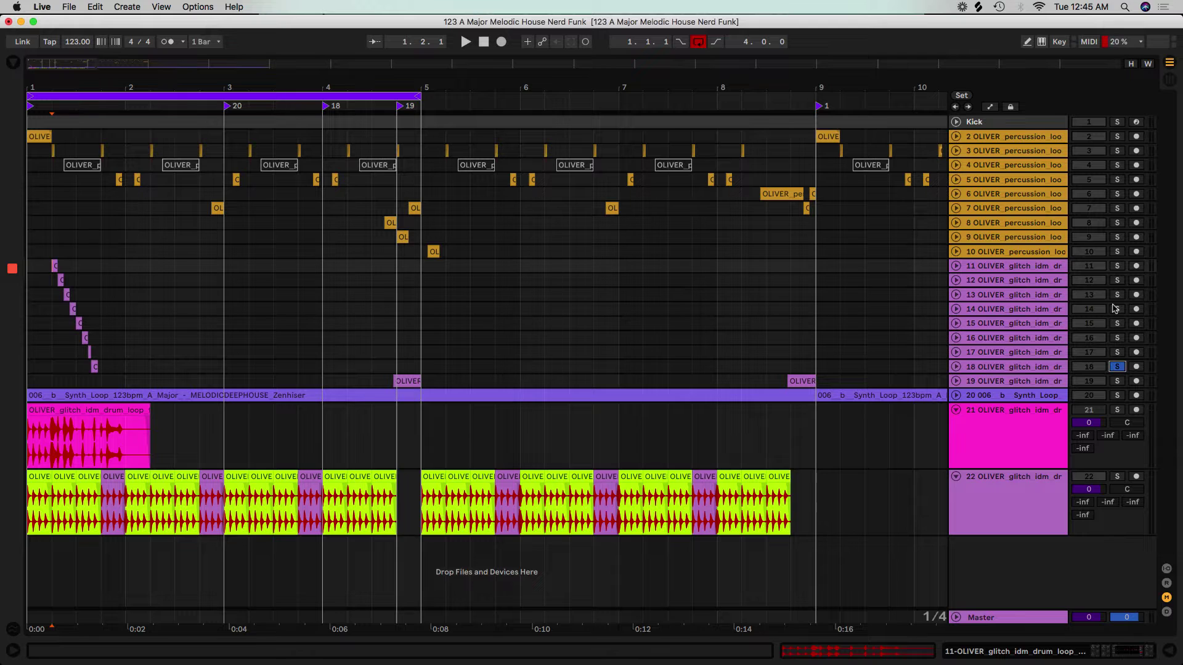
{"action": "left_click", "coordinate": [1025, 266]}
{"action": "left_click", "coordinate": [1048, 368], "text": "shift"}
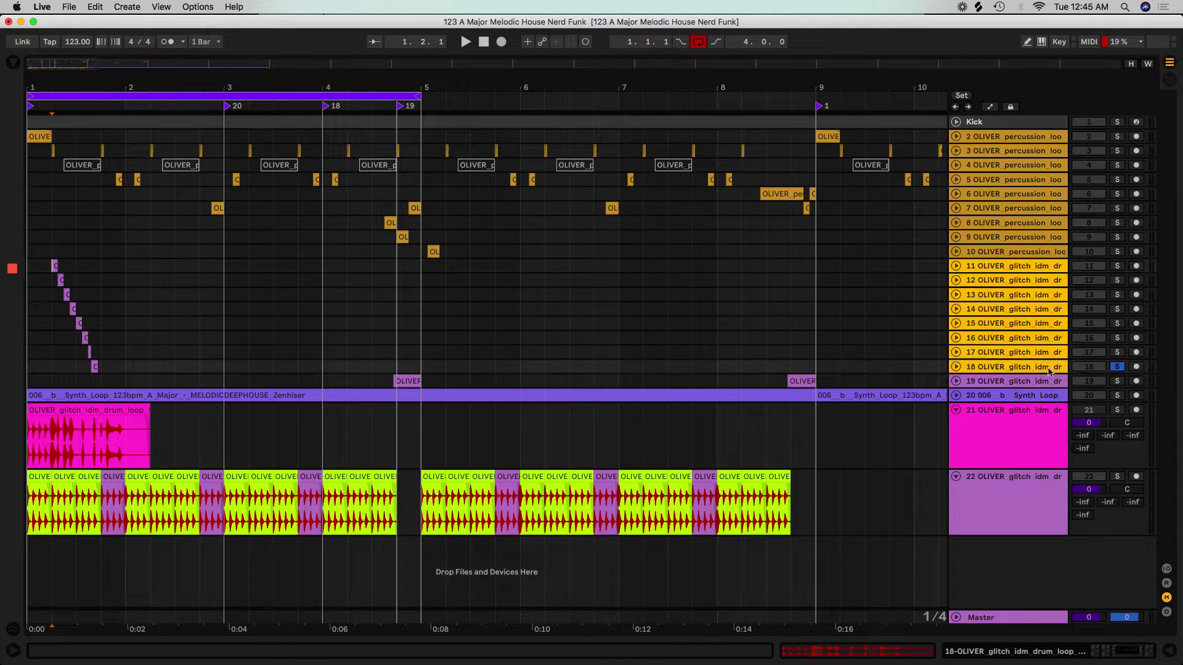
{"action": "left_click", "coordinate": [1117, 266]}
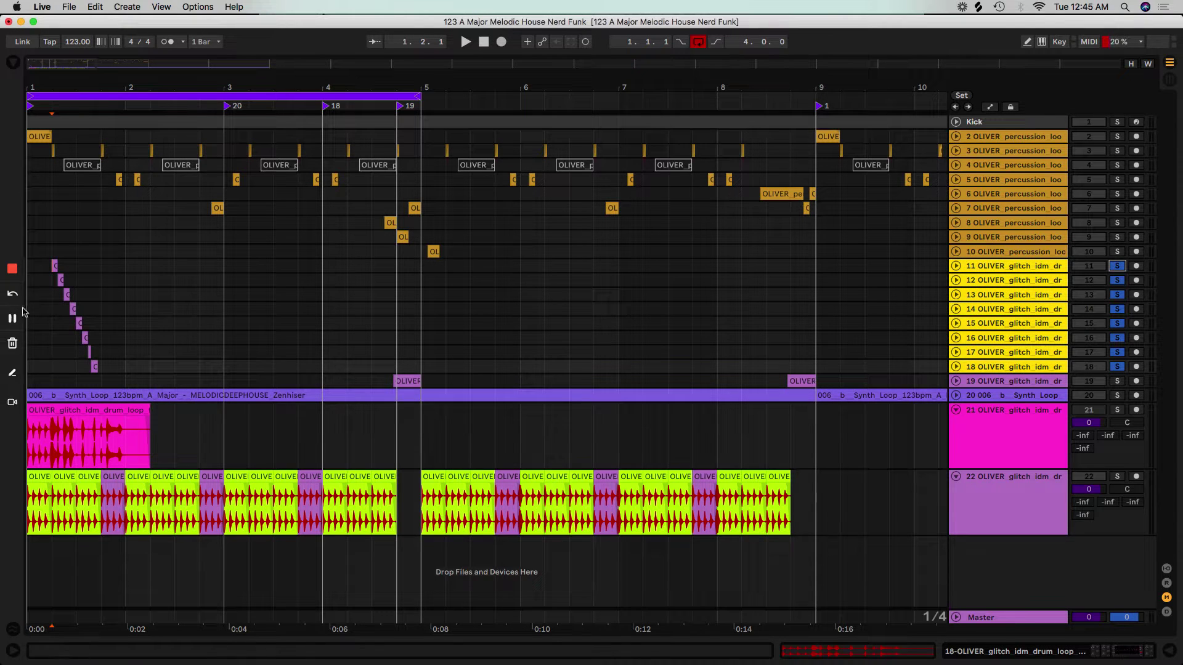
{"action": "left_click", "coordinate": [35, 275]}
{"action": "key", "text": "space"}
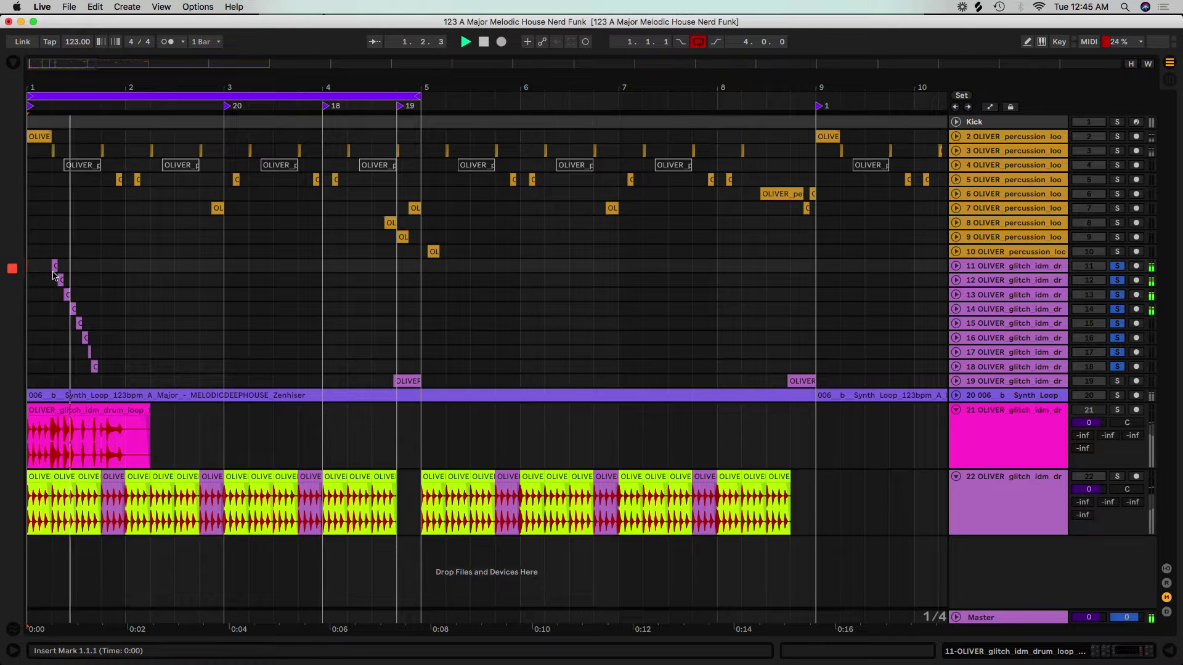
{"action": "key", "text": "space"}
- Move the glitch clips on tracks 11, 12 and 13 to start at 2.4.2 and end exactly at bar 3
{"action": "left_click_drag", "start_coordinate": [57, 86], "coordinate": [70, 97]}
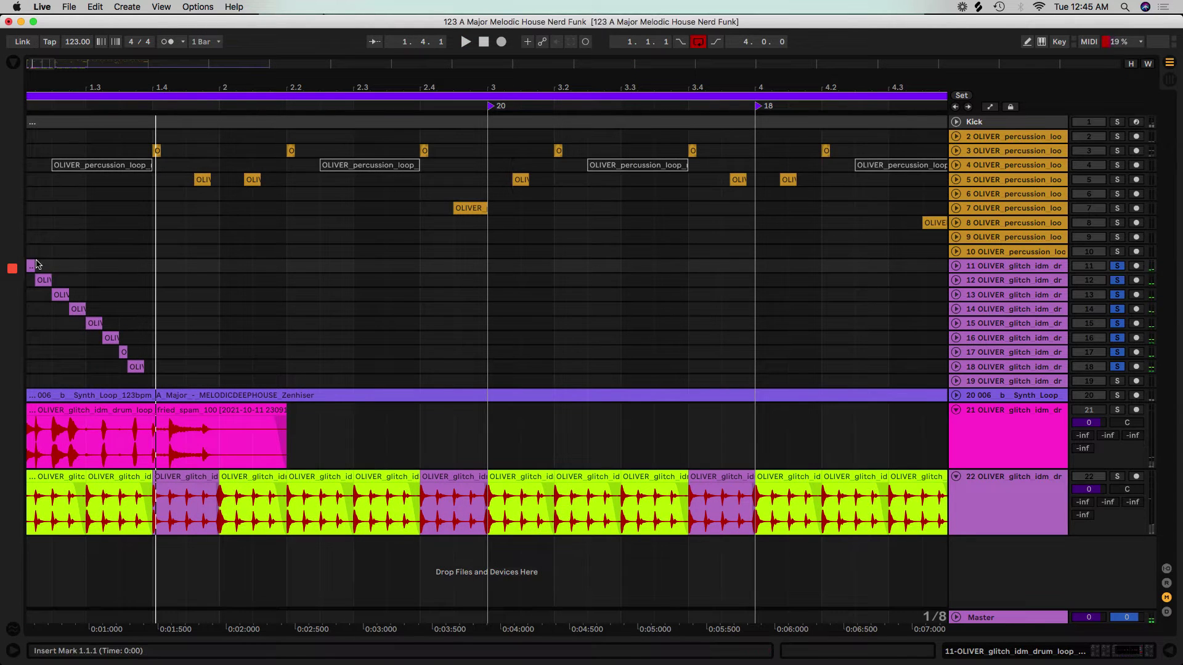
{"action": "left_click_drag", "start_coordinate": [36, 264], "coordinate": [448, 266]}
{"action": "left_click", "coordinate": [55, 295]}
{"action": "left_click", "coordinate": [43, 279], "text": "shift"}
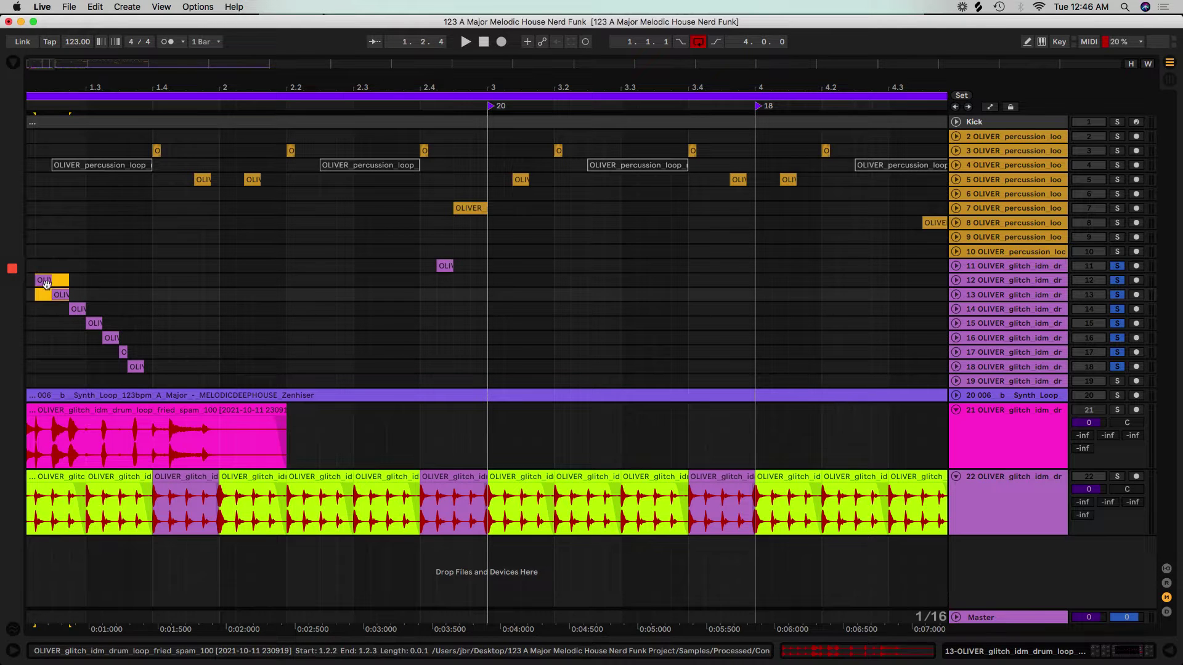
{"action": "left_click_drag", "start_coordinate": [43, 279], "coordinate": [492, 291]}
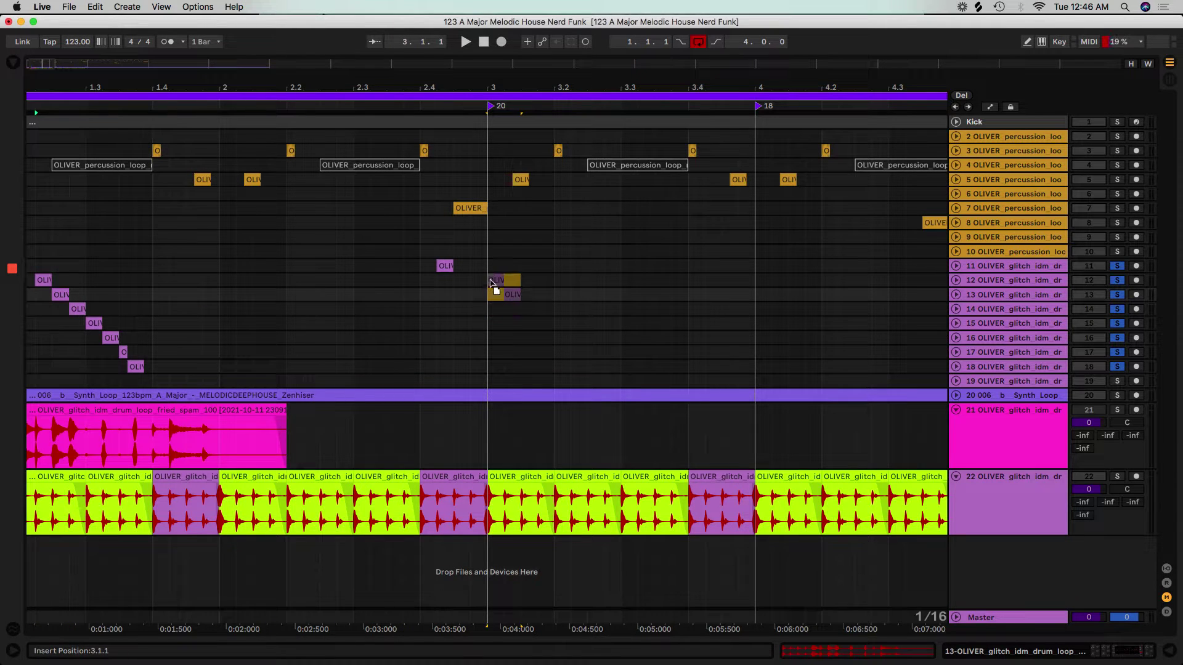
{"action": "left_click_drag", "start_coordinate": [491, 280], "coordinate": [466, 276]}
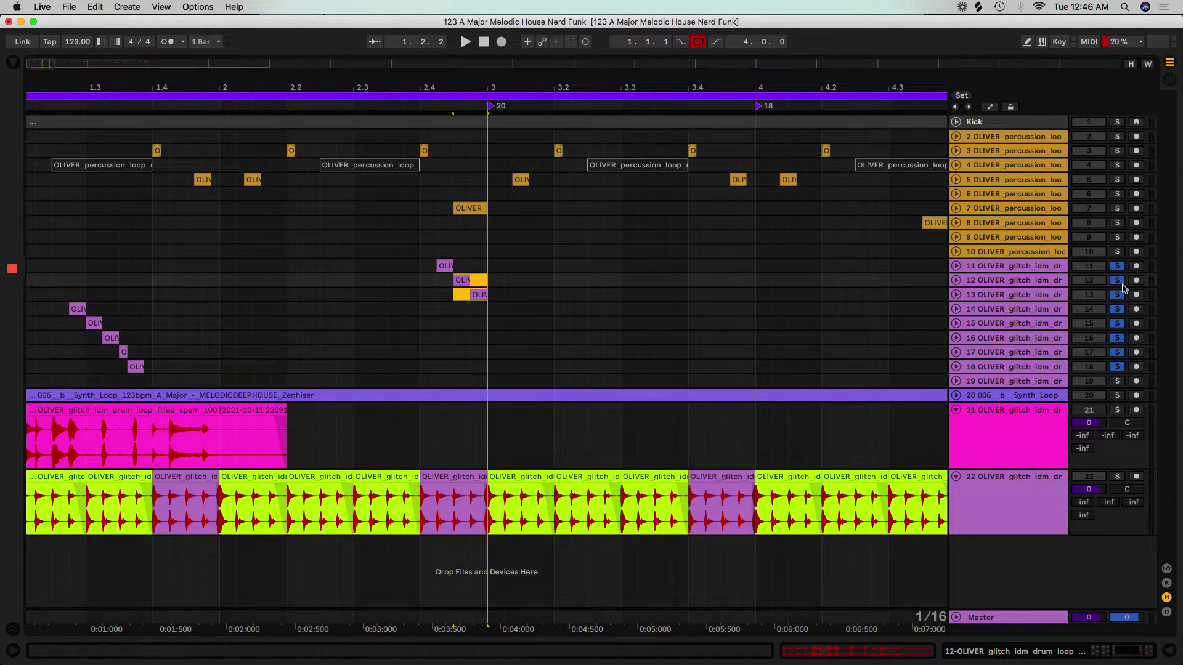
- With all solos cleared and glitch tracks 19 and 22 muted, play the arrangement loop from bar 1
{"action": "left_click", "coordinate": [1039, 300]}
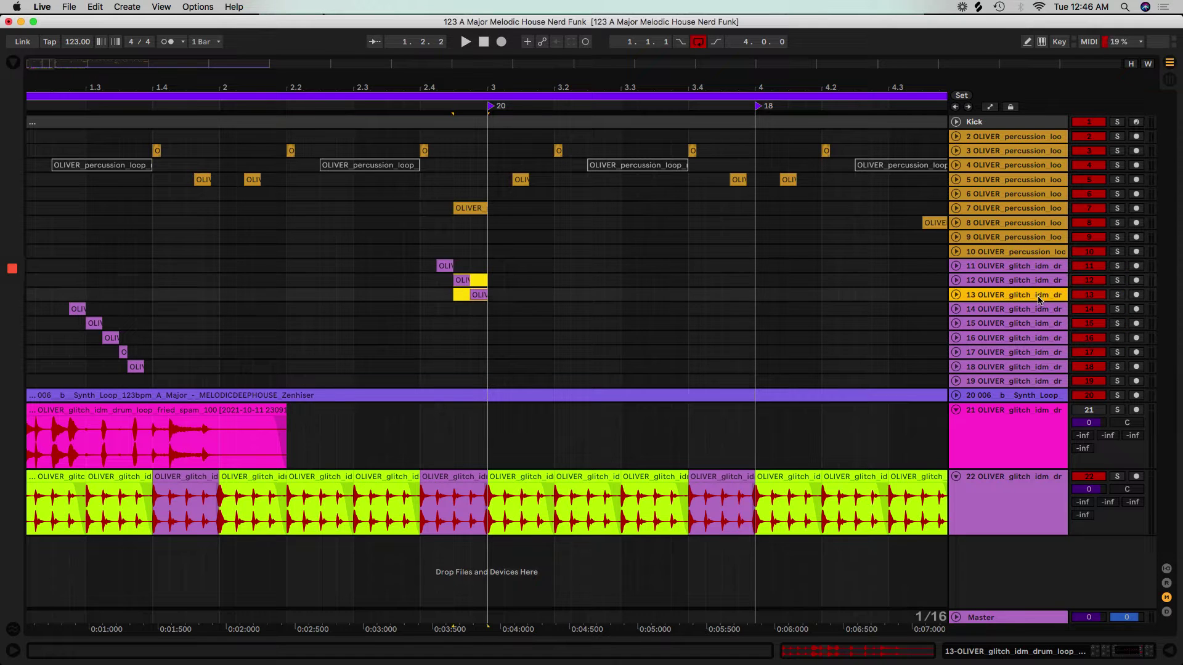
{"action": "left_click", "coordinate": [1023, 311]}
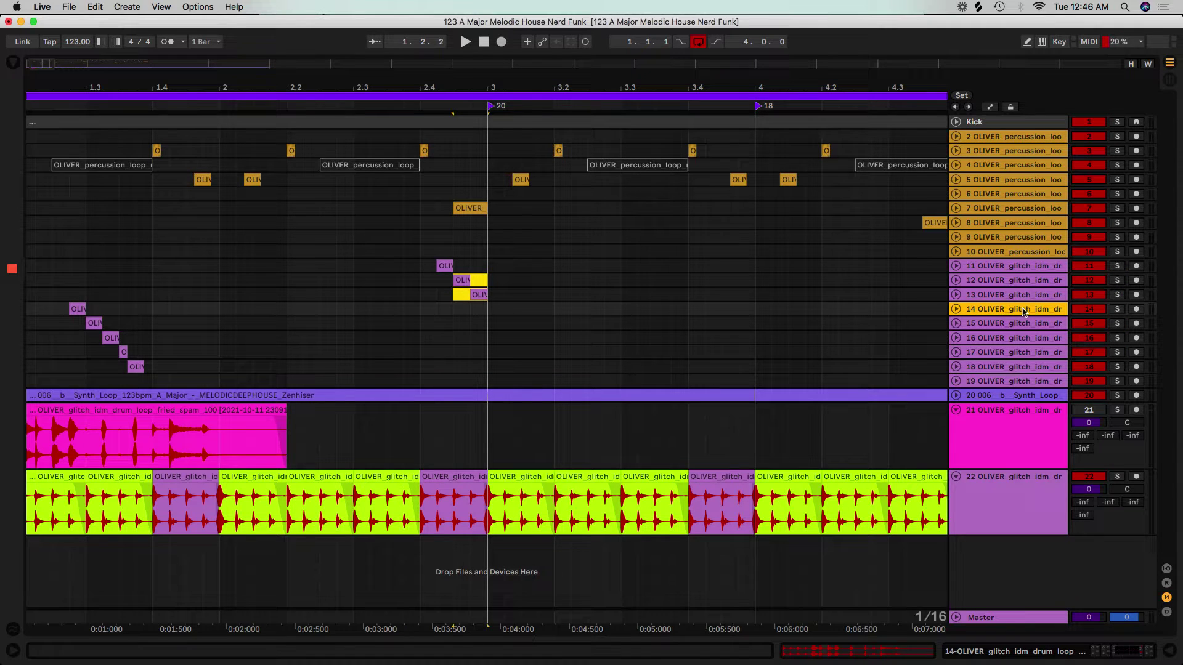
{"action": "left_click", "coordinate": [1010, 382]}
{"action": "left_click_drag", "start_coordinate": [434, 79], "coordinate": [434, 62]}
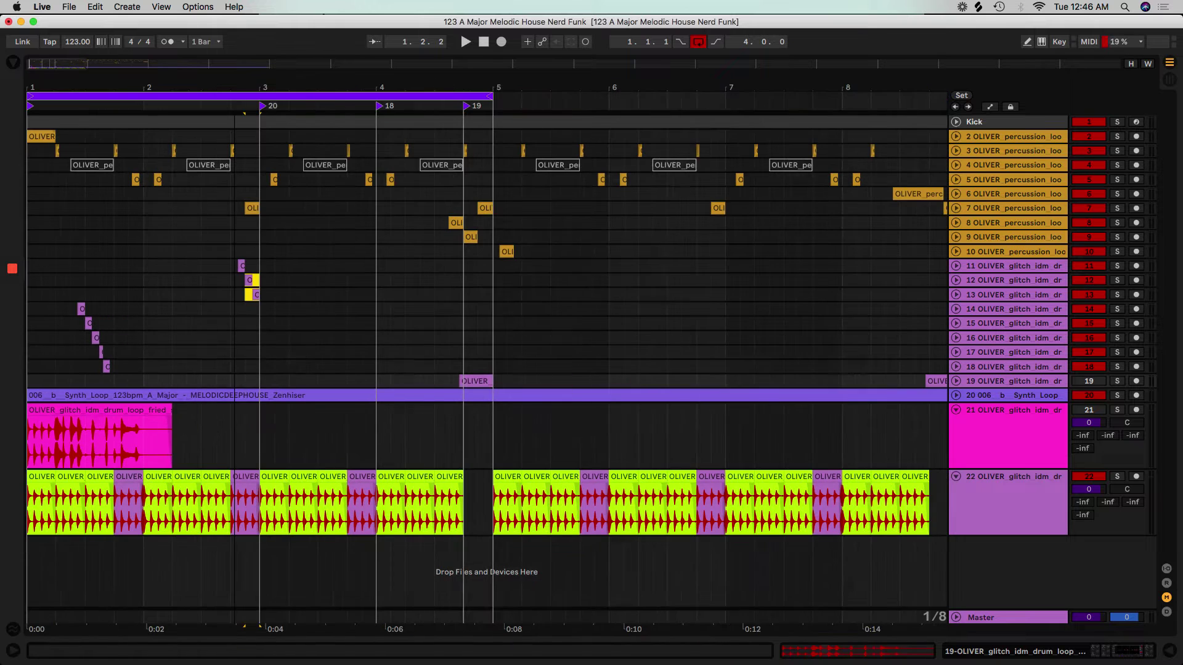
{"action": "left_click", "coordinate": [28, 109]}
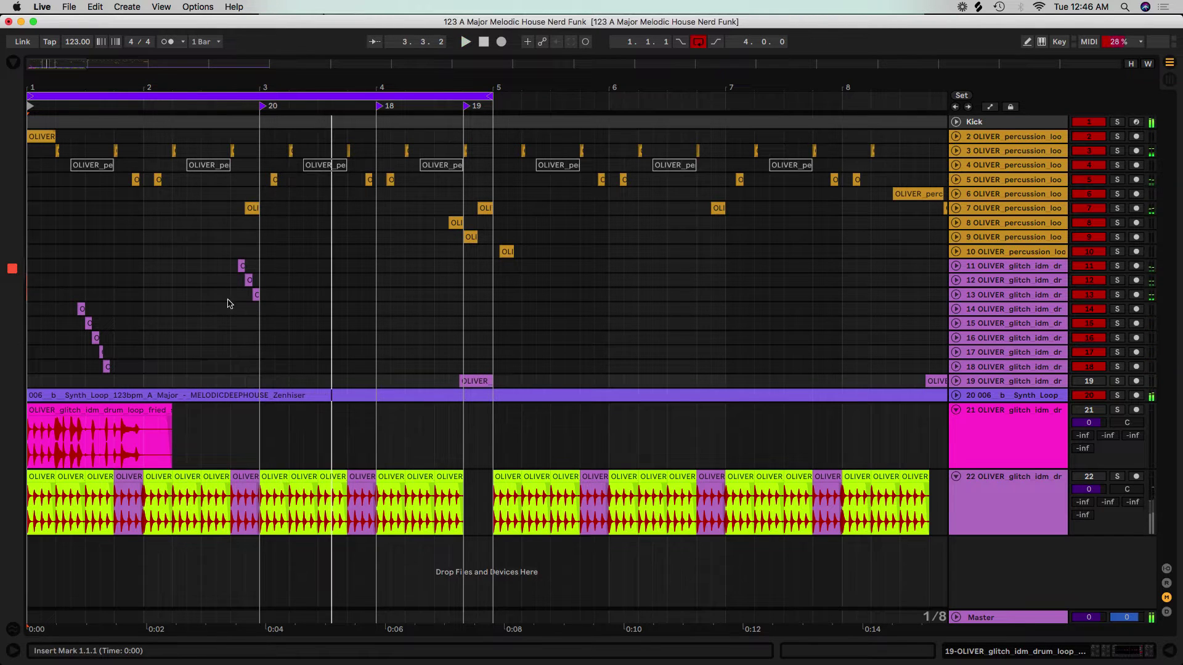
{"action": "key", "text": "space"}
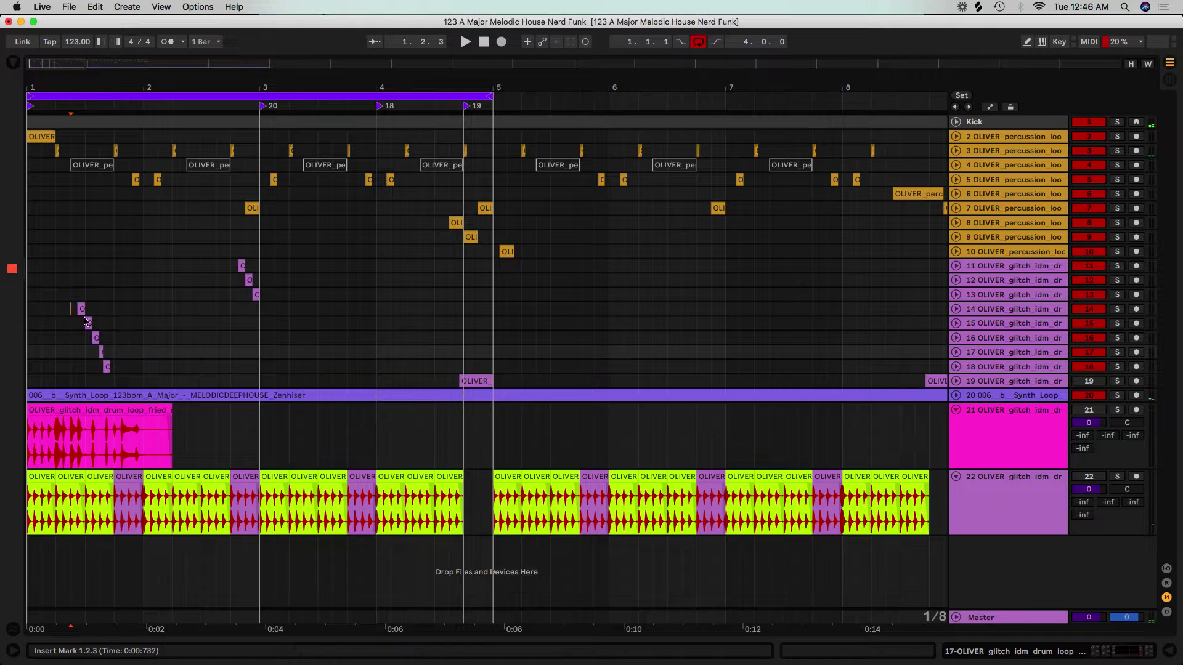
- Move the three glitch clips on tracks 14 to 16 up one track so that they end at bar 7
{"action": "left_click", "coordinate": [99, 338], "text": "shift"}
{"action": "left_click_drag", "start_coordinate": [96, 337], "coordinate": [714, 321]}
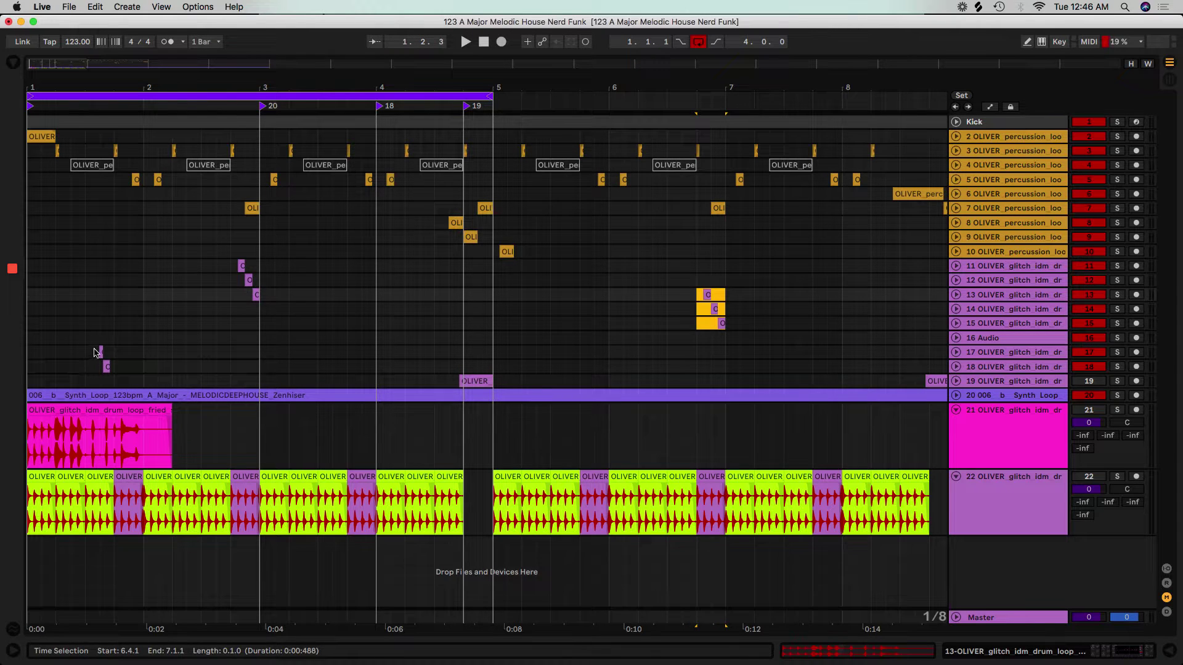
- Move the glitch clips on tracks 17 and 18 to 3.4.4, and duplicate those tracks' range from 1.2.1 to 5.1.1
{"action": "left_click_drag", "start_coordinate": [115, 367], "coordinate": [385, 369]}
{"action": "scroll", "coordinate": [386, 365], "scroll_direction": "up", "scroll_amount": 5}
{"action": "scroll", "coordinate": [385, 365], "scroll_direction": "down", "scroll_amount": 5}
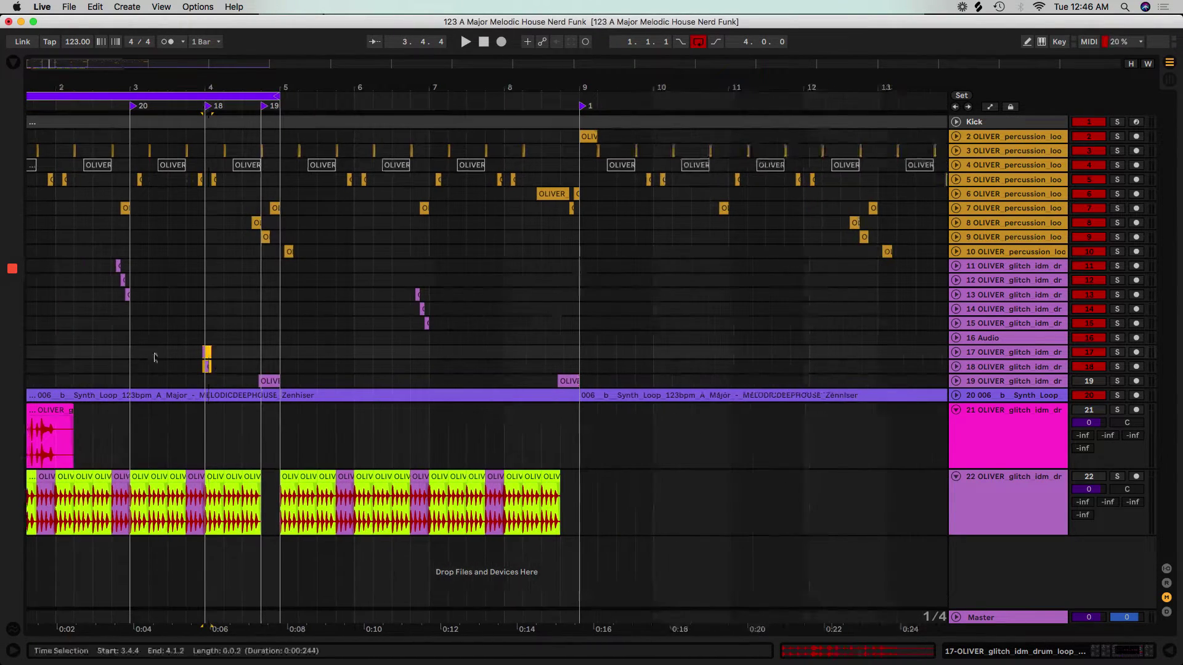
{"action": "left_click_drag", "start_coordinate": [244, 363], "coordinate": [2, 361]}
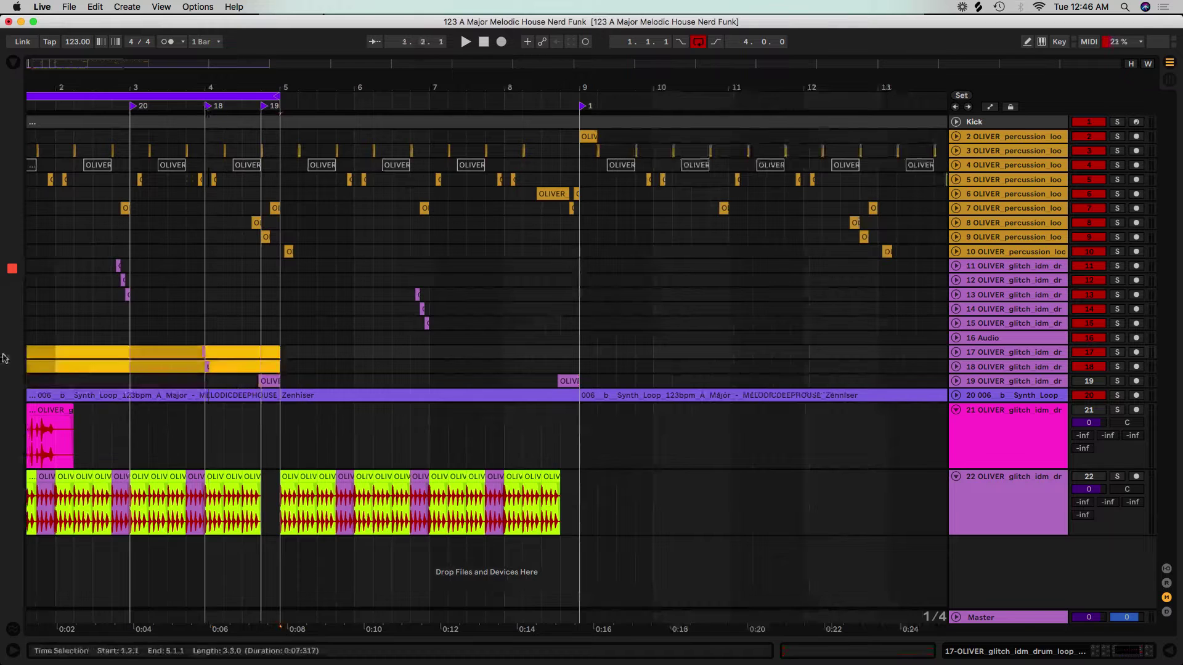
{"action": "key", "text": "super+d"}
- Unmute glitch track 19, play the arrangement, and select the looped range up to bar 5 across all tracks
{"action": "left_click", "coordinate": [299, 381]}
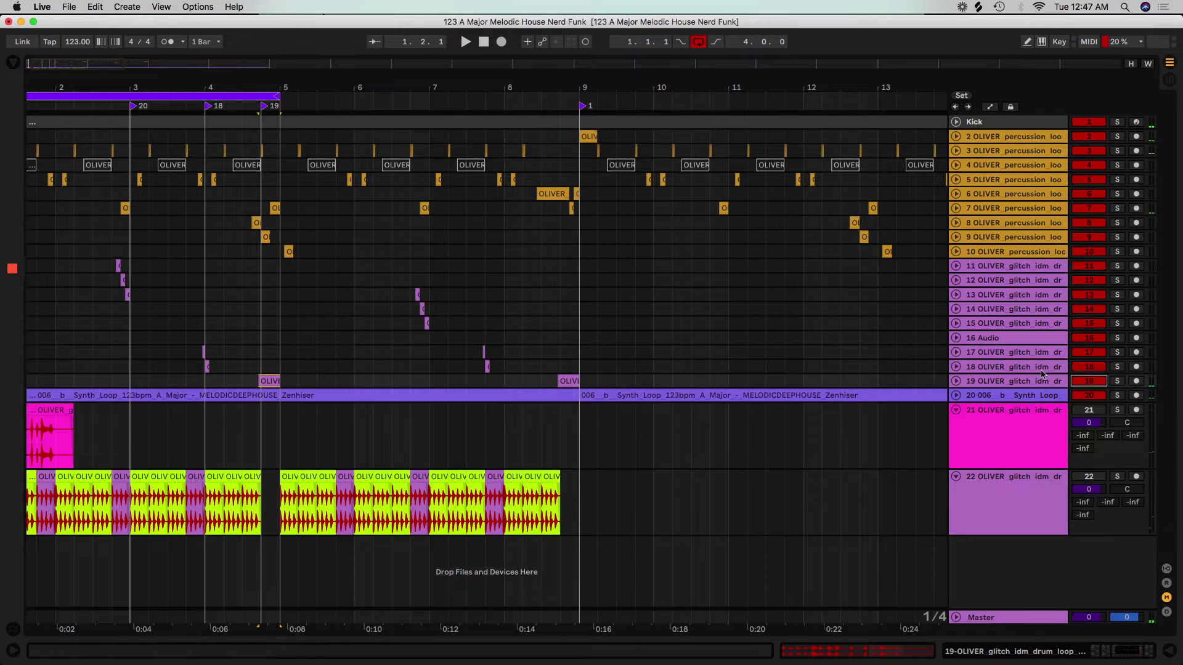
{"action": "left_click", "coordinate": [264, 96]}
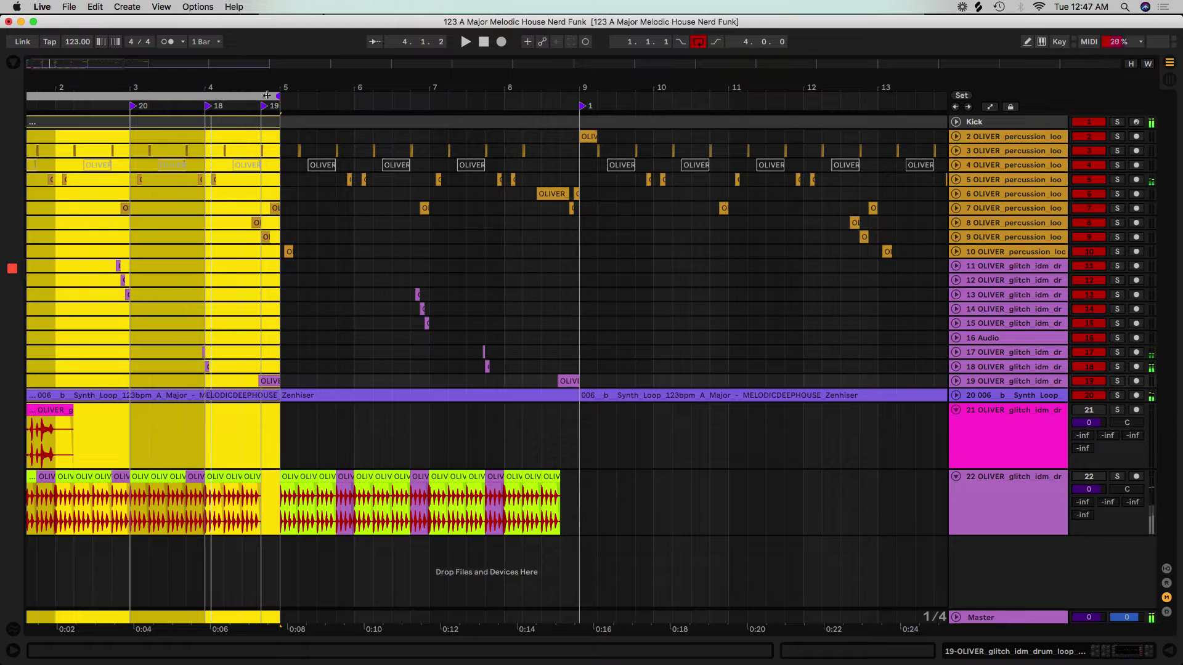
- Extend the arrangement loop to eight bars so it ends at bar 9, and play from bar 1
{"action": "left_click_drag", "start_coordinate": [277, 97], "coordinate": [577, 108]}
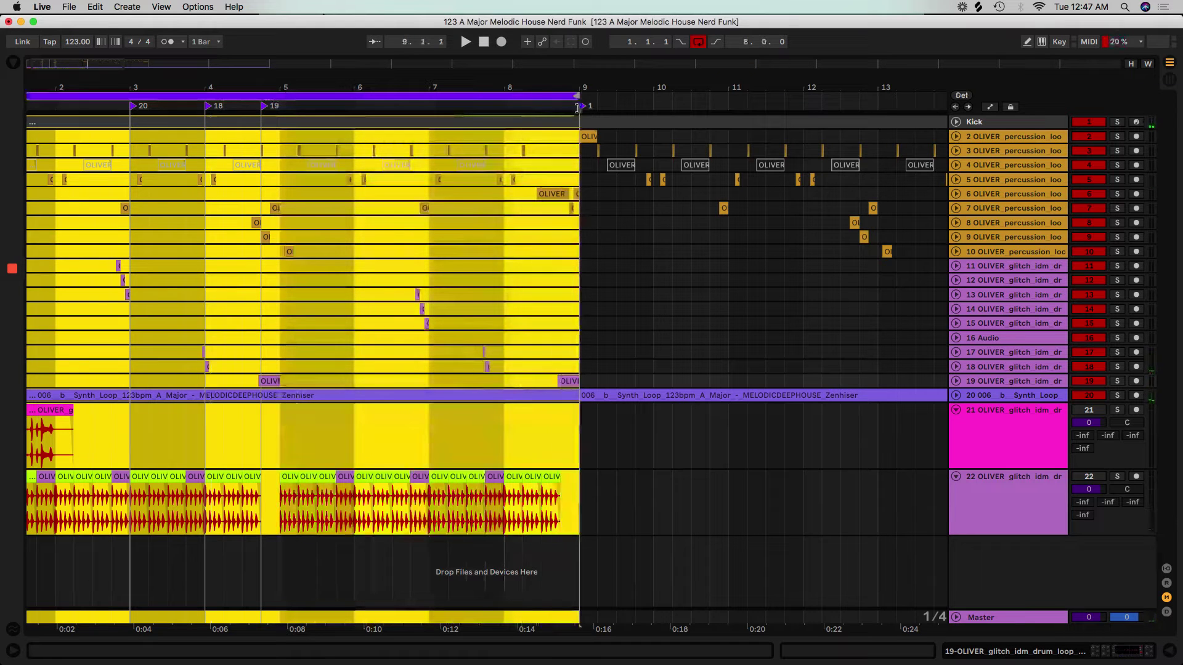
{"action": "key", "text": "z"}
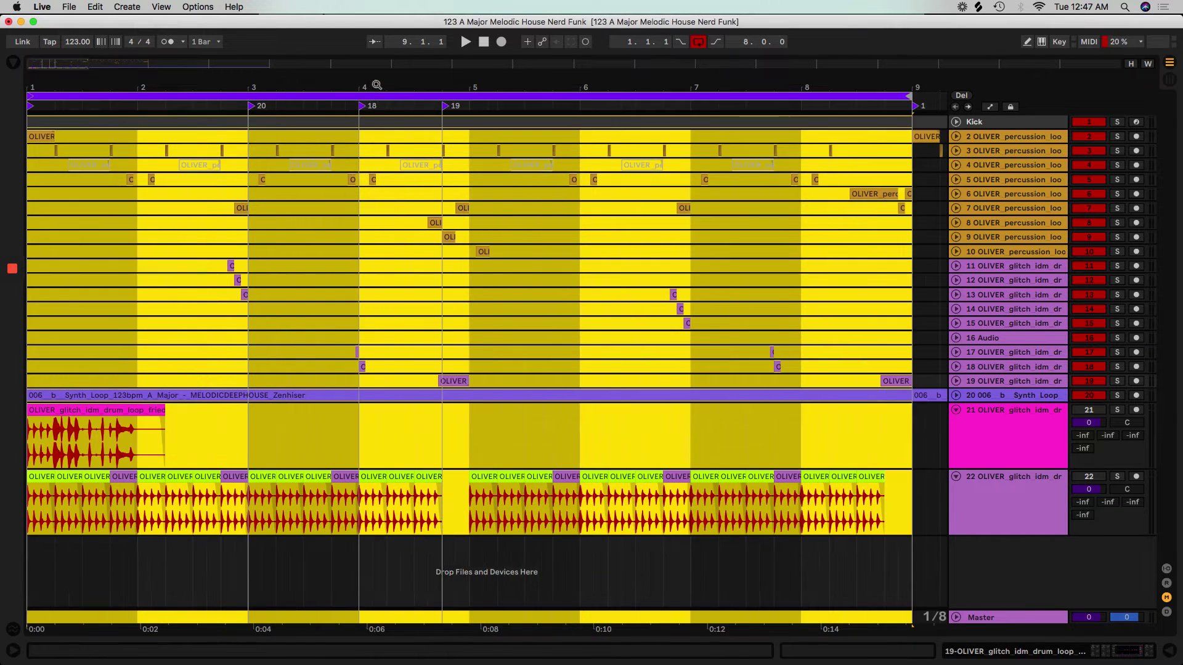
{"action": "left_click", "coordinate": [123, 269]}
{"action": "left_click", "coordinate": [29, 167]}
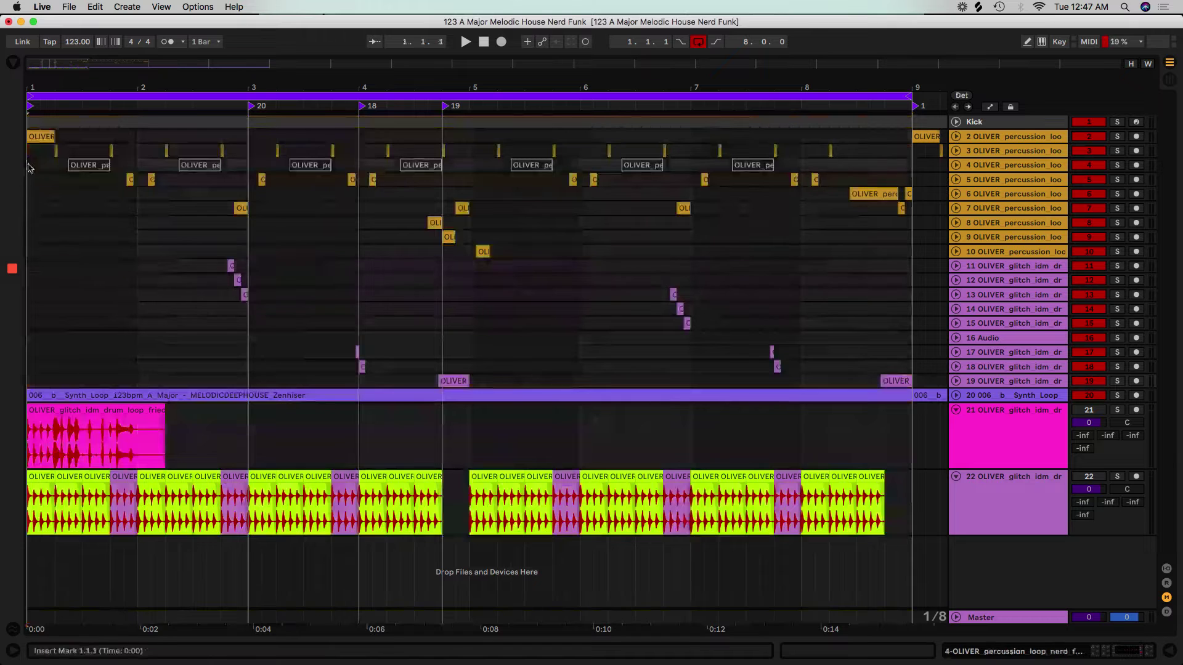
{"action": "key", "text": "space"}
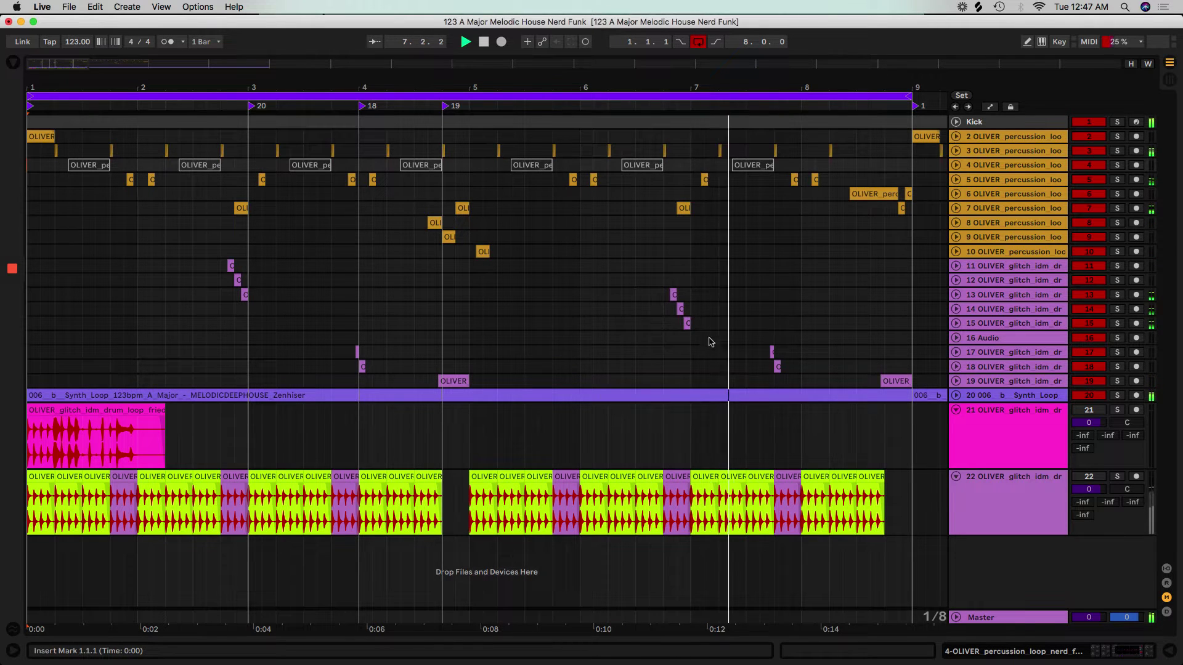
{"action": "left_click", "coordinate": [785, 369]}
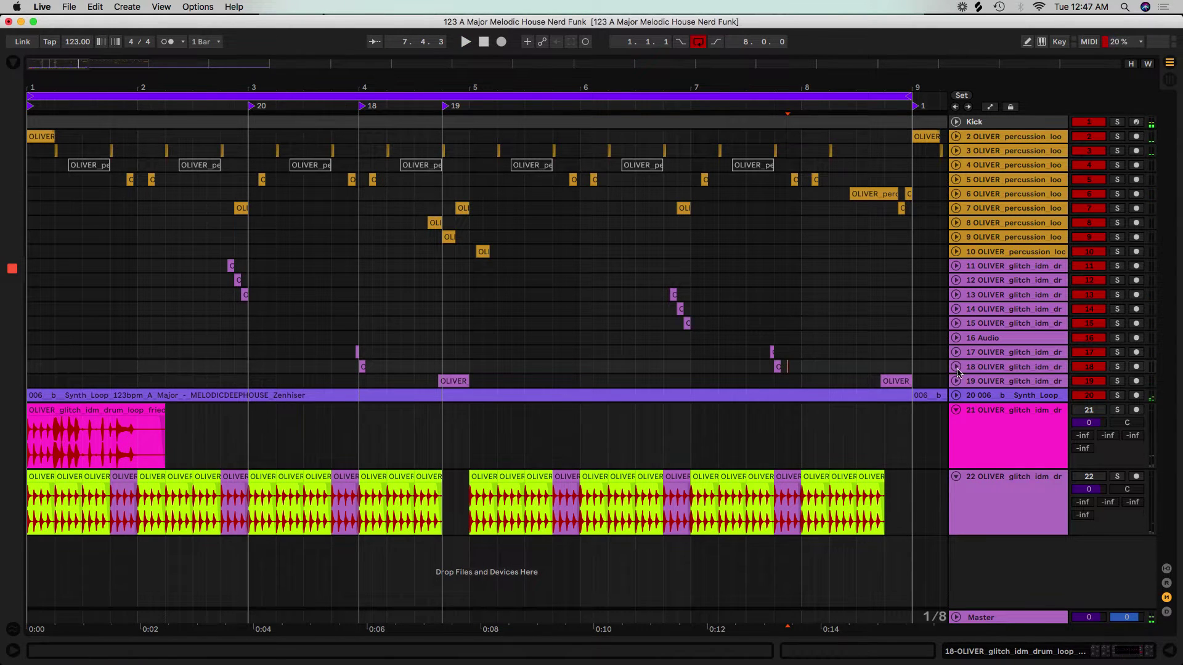
- Unfold glitch tracks 17 and 18, set the gain of track 17's short clip before bar 4 to 13.2 dB, and audition it soloed
{"action": "left_click", "coordinate": [955, 367]}
{"action": "left_click", "coordinate": [961, 356]}
{"action": "left_click_drag", "start_coordinate": [339, 95], "coordinate": [389, 155]}
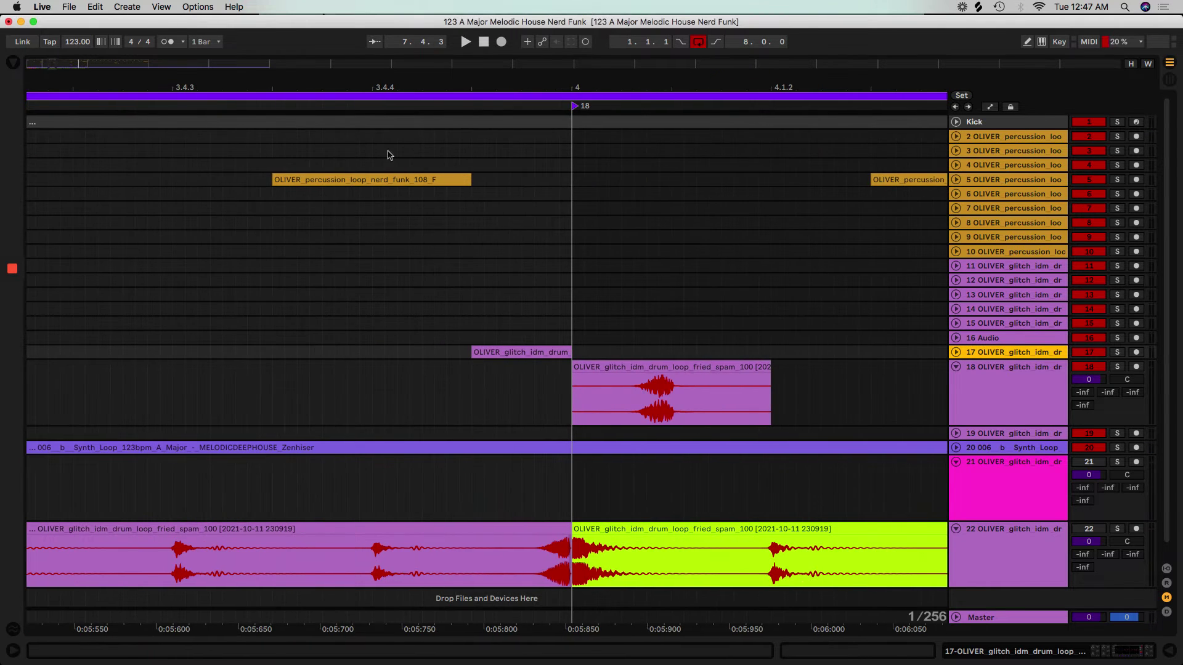
{"action": "left_click", "coordinate": [955, 352]}
{"action": "scroll", "coordinate": [500, 144], "scroll_direction": "down", "scroll_amount": 3}
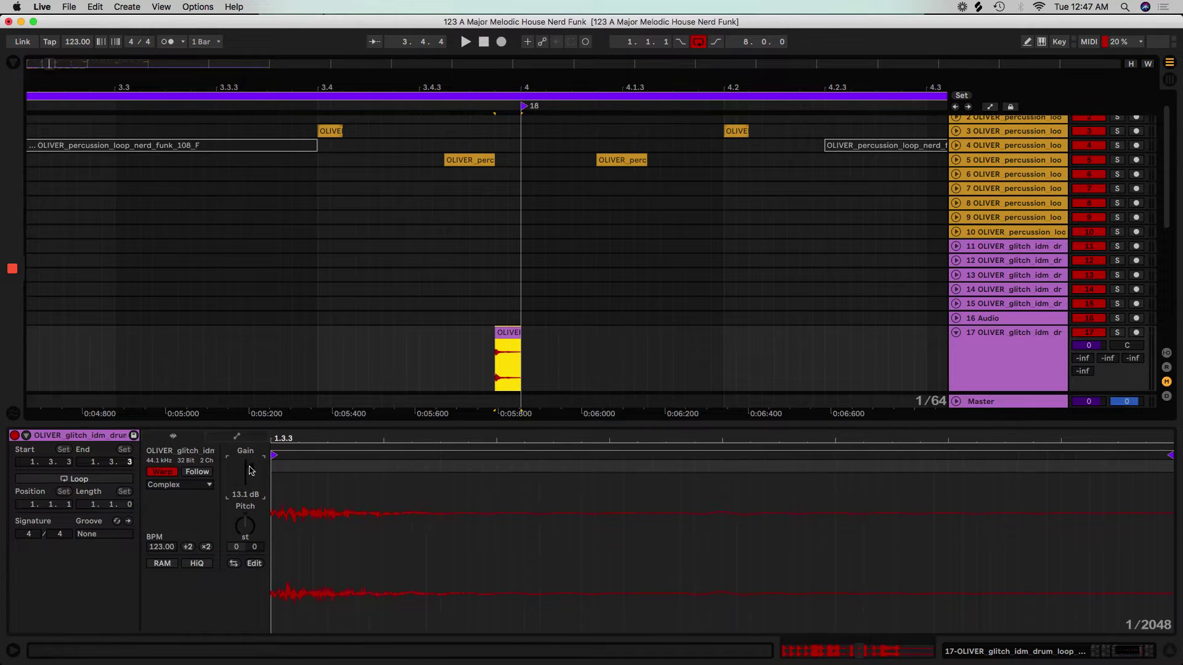
{"action": "left_click", "coordinate": [1114, 331]}
{"action": "key", "text": "space"}
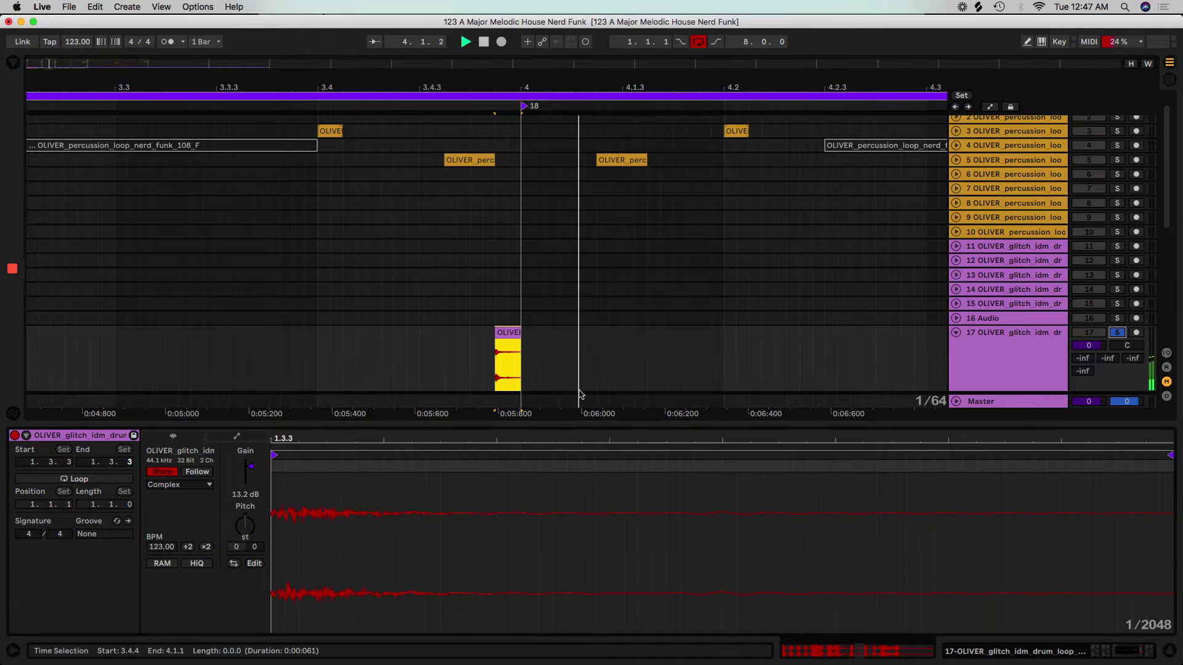
{"action": "key", "text": "space"}
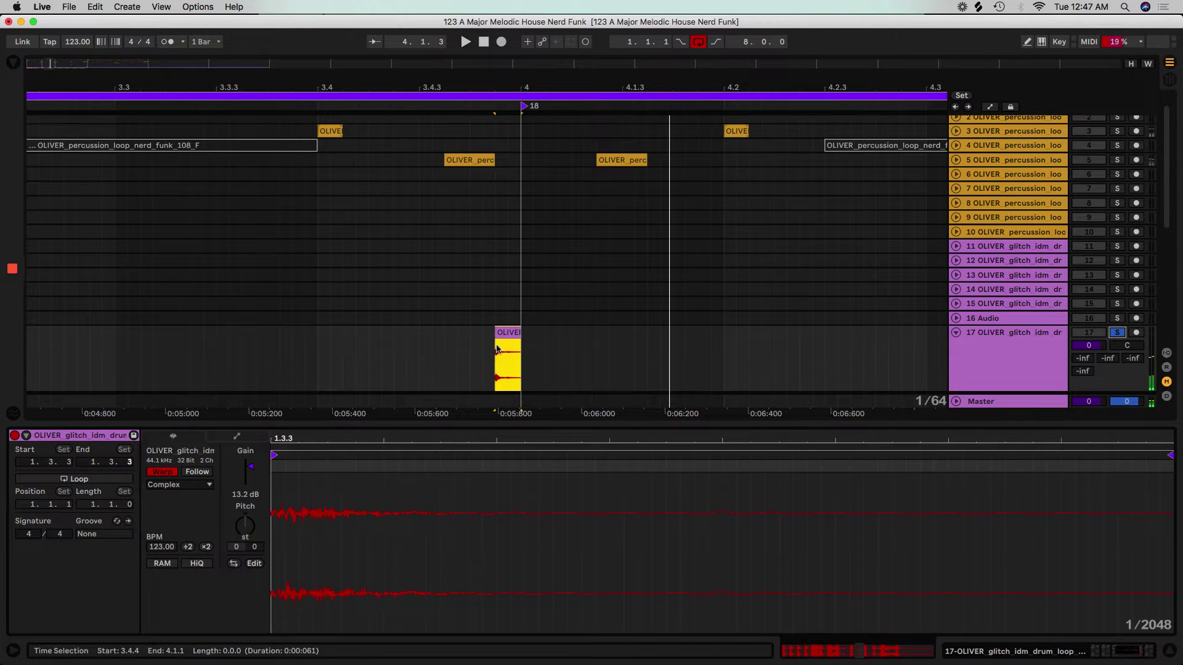
- Delete glitch track 17, which holds the short clips ending at bar 4 and late in bar 7
{"action": "key", "text": "minus"}
{"action": "key", "text": "minus"}
{"action": "key", "text": "minus"}
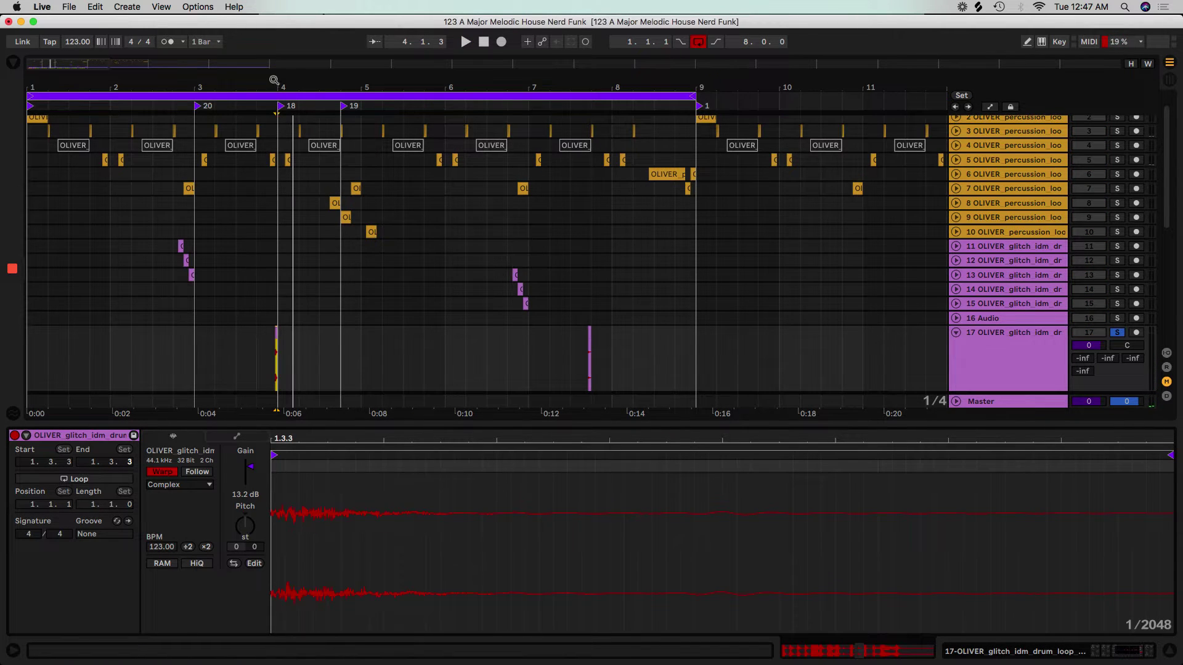
{"action": "key", "text": "minus"}
{"action": "key", "text": "minus"}
{"action": "left_click", "coordinate": [990, 349]}
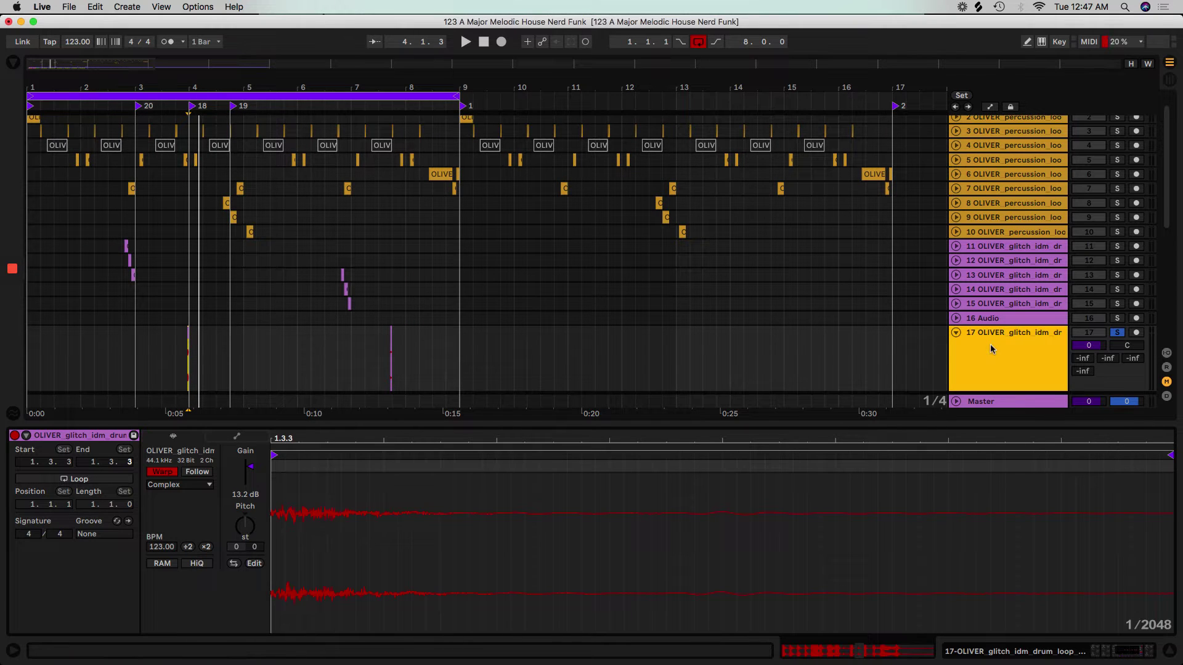
{"action": "key", "text": "Delete"}
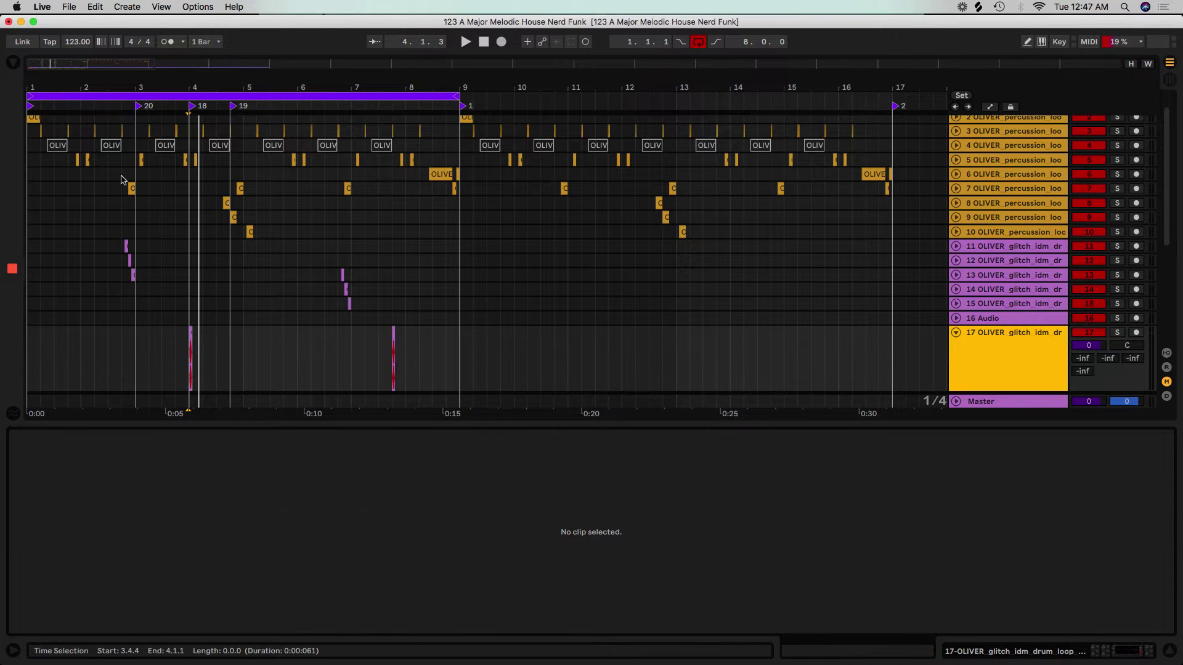
- Solo the glitch track that is now number 17 and audition its clip at bar 4
{"action": "key", "text": "plus"}
{"action": "key", "text": "plus"}
{"action": "key", "text": "plus"}
{"action": "key", "text": "plus"}
{"action": "key", "text": "plus"}
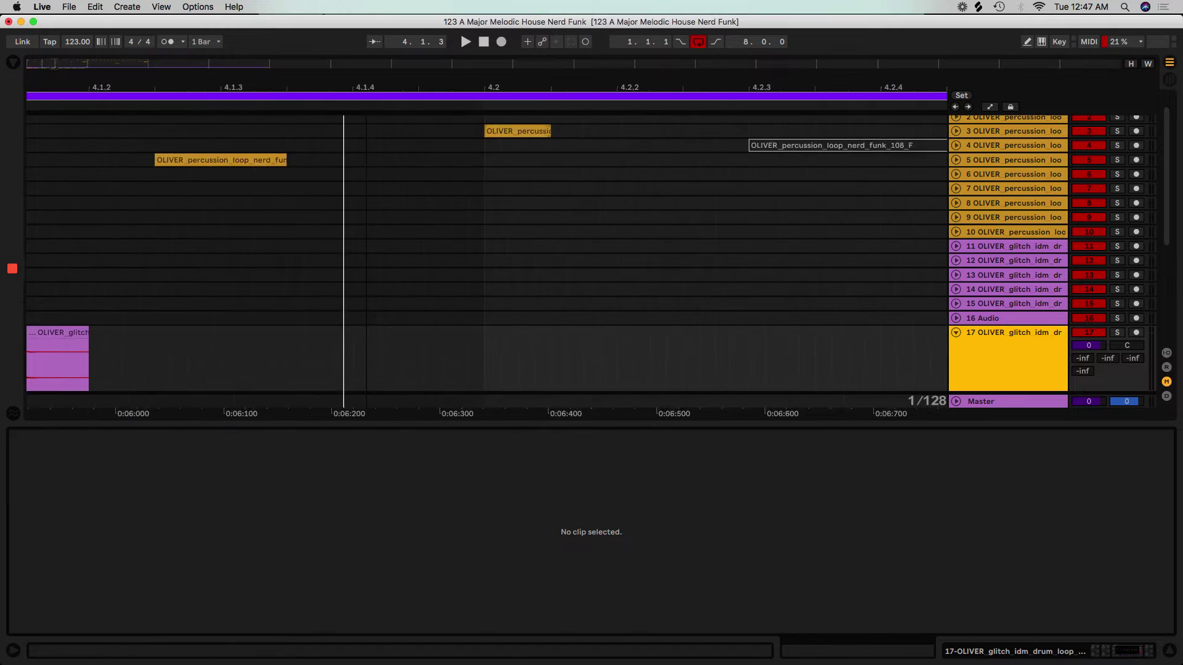
{"action": "left_click", "coordinate": [1116, 332]}
{"action": "left_click", "coordinate": [241, 342]}
{"action": "key", "text": "space"}
{"action": "left_click", "coordinate": [235, 329]}
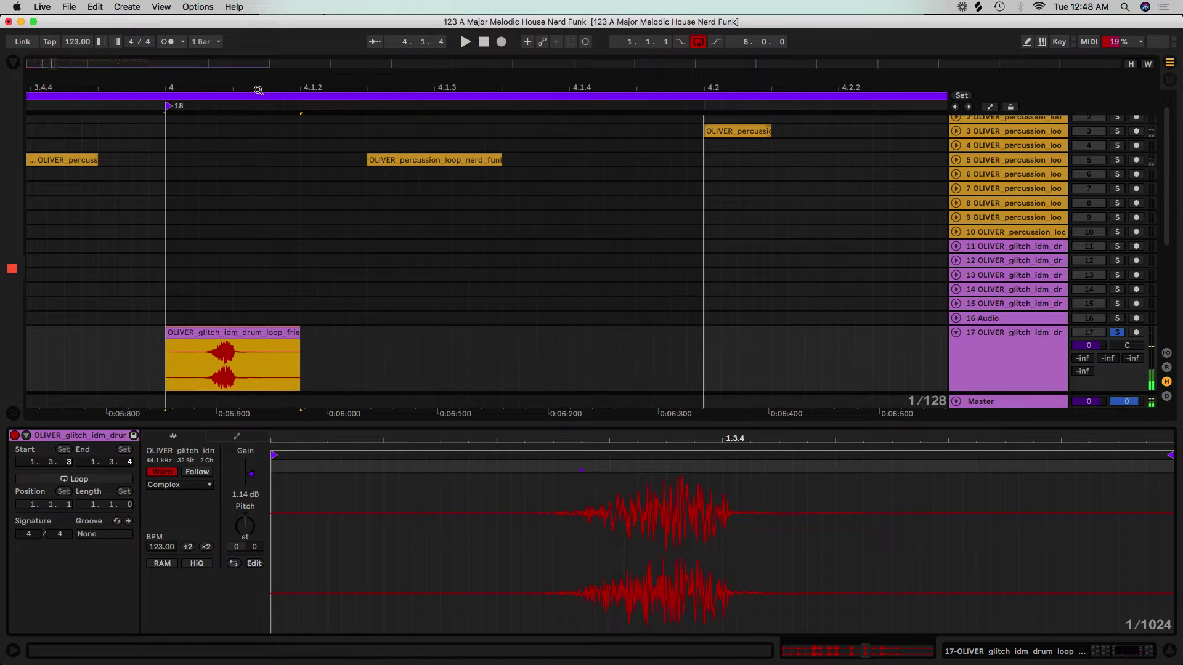
- Hide the clip details and delete the locators named 20, 18 and 19
{"action": "left_click_drag", "start_coordinate": [259, 87], "coordinate": [425, 19]}
{"action": "key", "text": "w"}
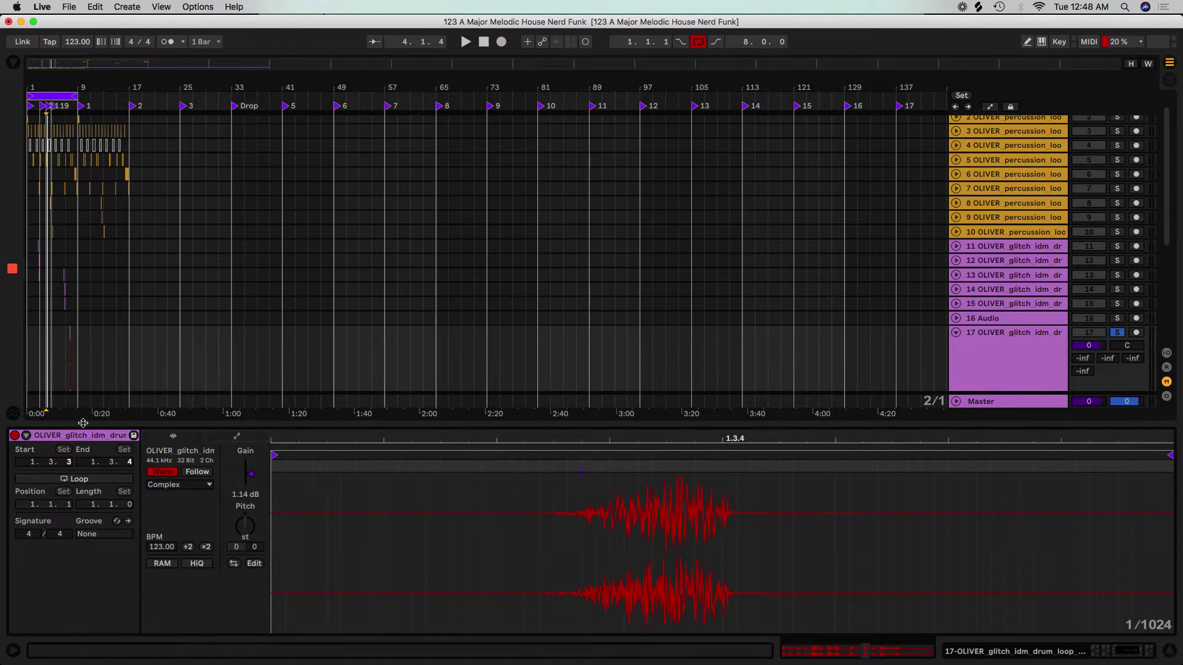
{"action": "left_click_drag", "start_coordinate": [82, 422], "coordinate": [83, 641]}
{"action": "key", "text": "plus"}
{"action": "key", "text": "plus"}
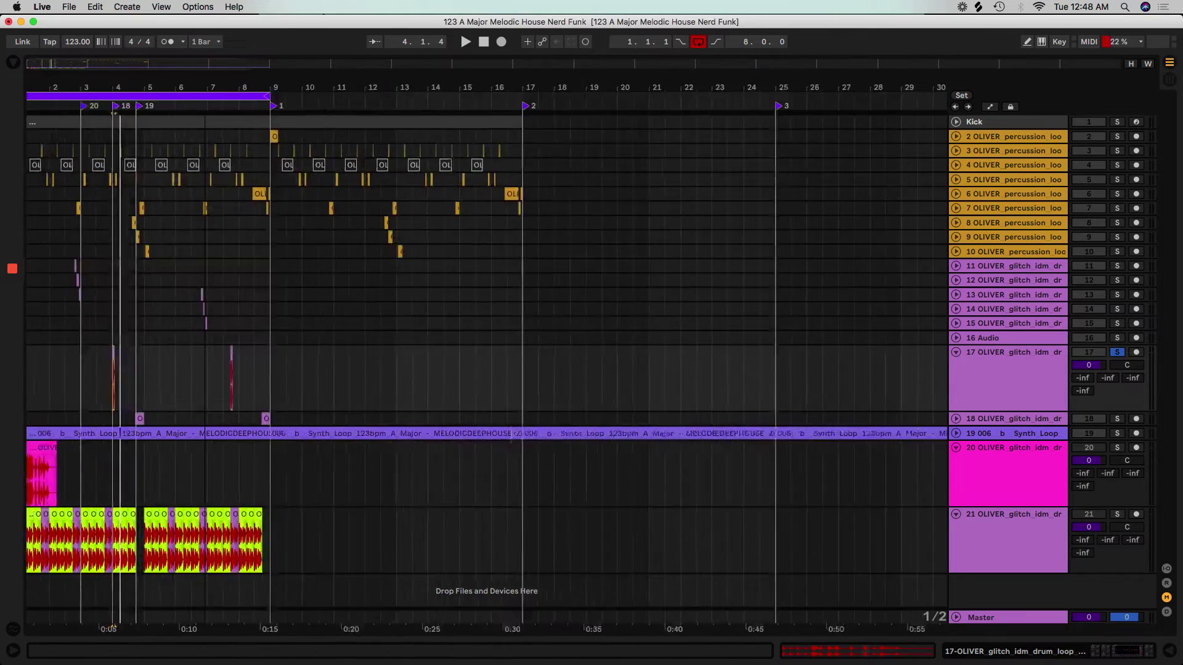
{"action": "key", "text": "plus"}
{"action": "key", "text": "plus"}
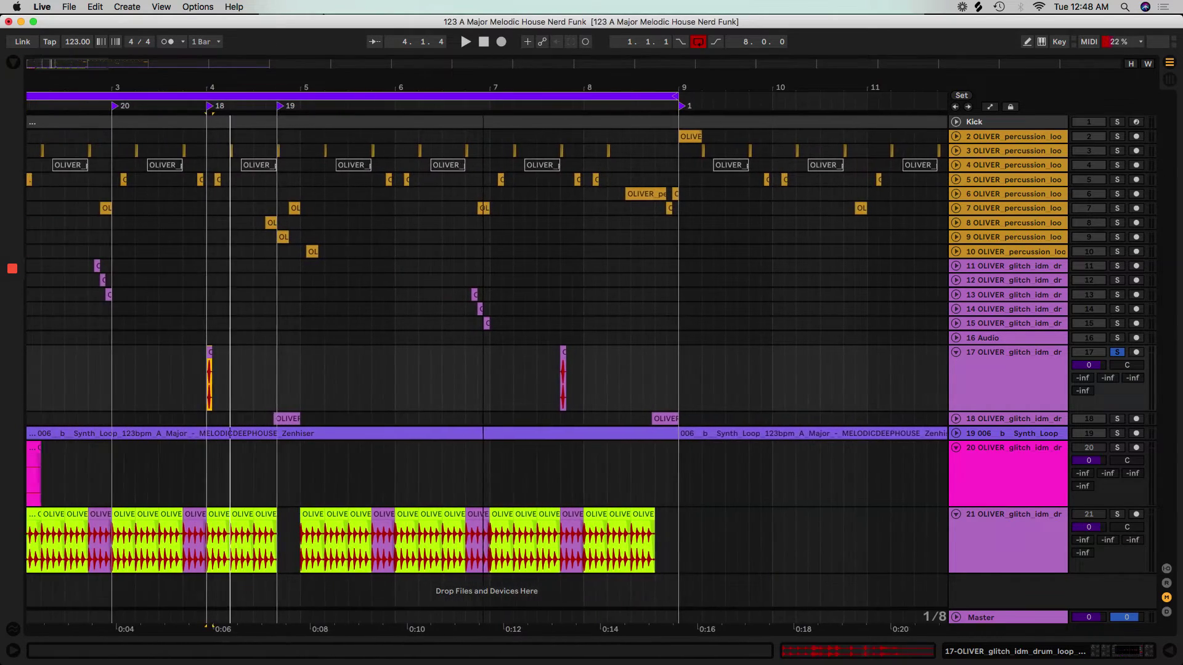
{"action": "left_click_drag", "start_coordinate": [478, 89], "coordinate": [564, 89]}
{"action": "left_click", "coordinate": [359, 378]}
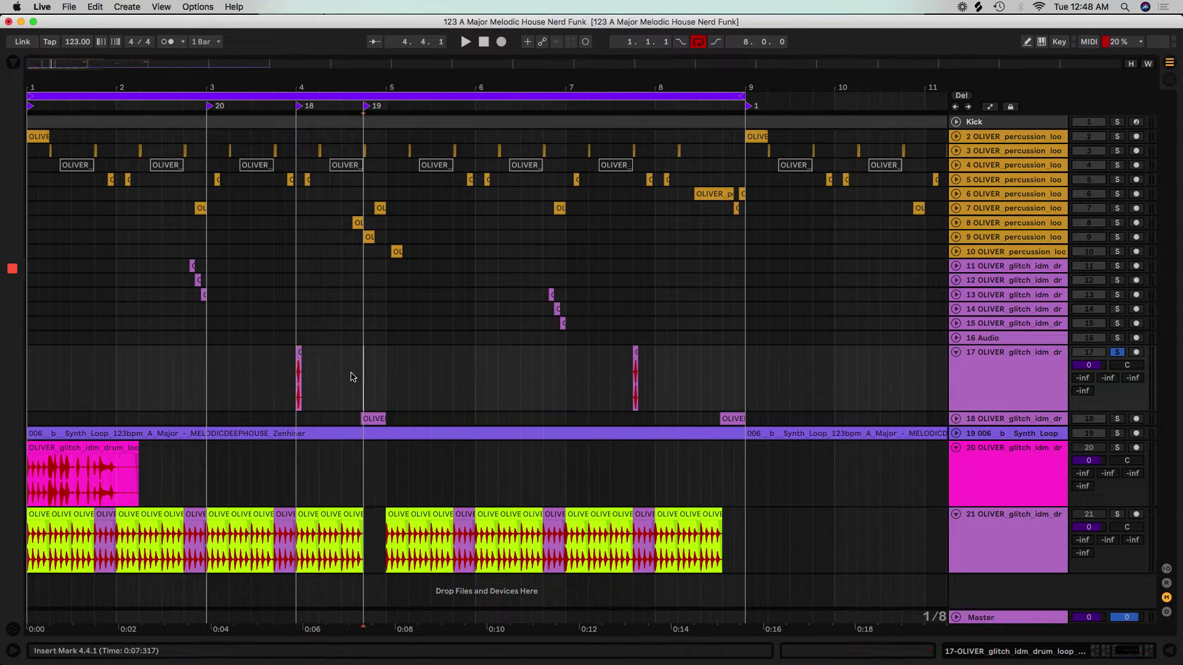
{"action": "mouse_move", "coordinate": [303, 86]}
{"action": "left_mouse_down"}
{"action": "mouse_move", "coordinate": [301, 142]}
{"action": "mouse_move", "coordinate": [259, 256]}
{"action": "left_mouse_up"}
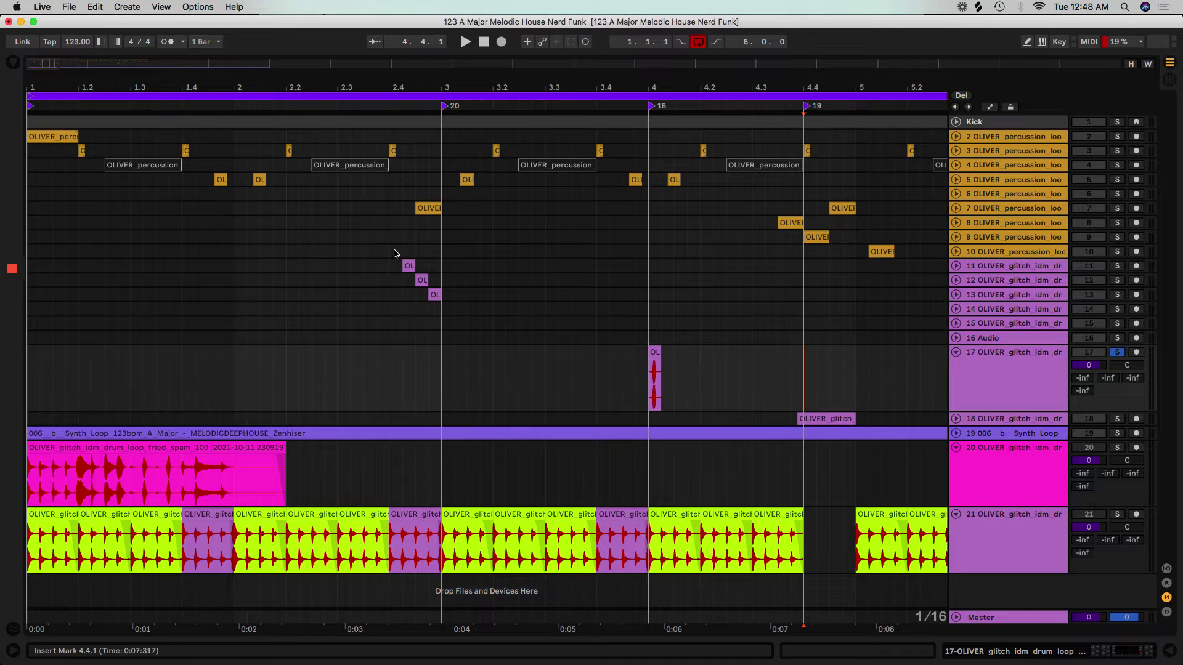
{"action": "right_click", "coordinate": [451, 106]}
{"action": "left_click", "coordinate": [560, 118]}
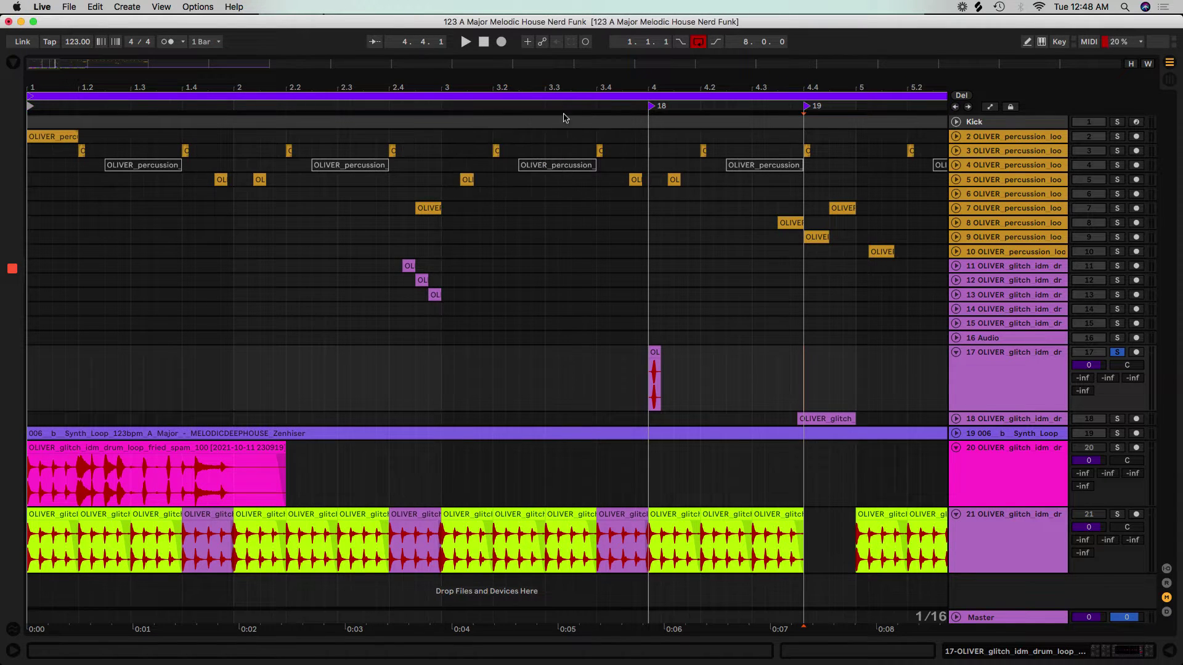
{"action": "right_click", "coordinate": [653, 116]}
{"action": "left_click", "coordinate": [739, 115]}
{"action": "right_click", "coordinate": [813, 109]}
{"action": "left_click", "coordinate": [887, 118]}
- Delete track 17's clip late in bar 7 and move its clip at bar 4 to 2.2.2
{"action": "left_click_drag", "start_coordinate": [887, 86], "coordinate": [887, 43]}
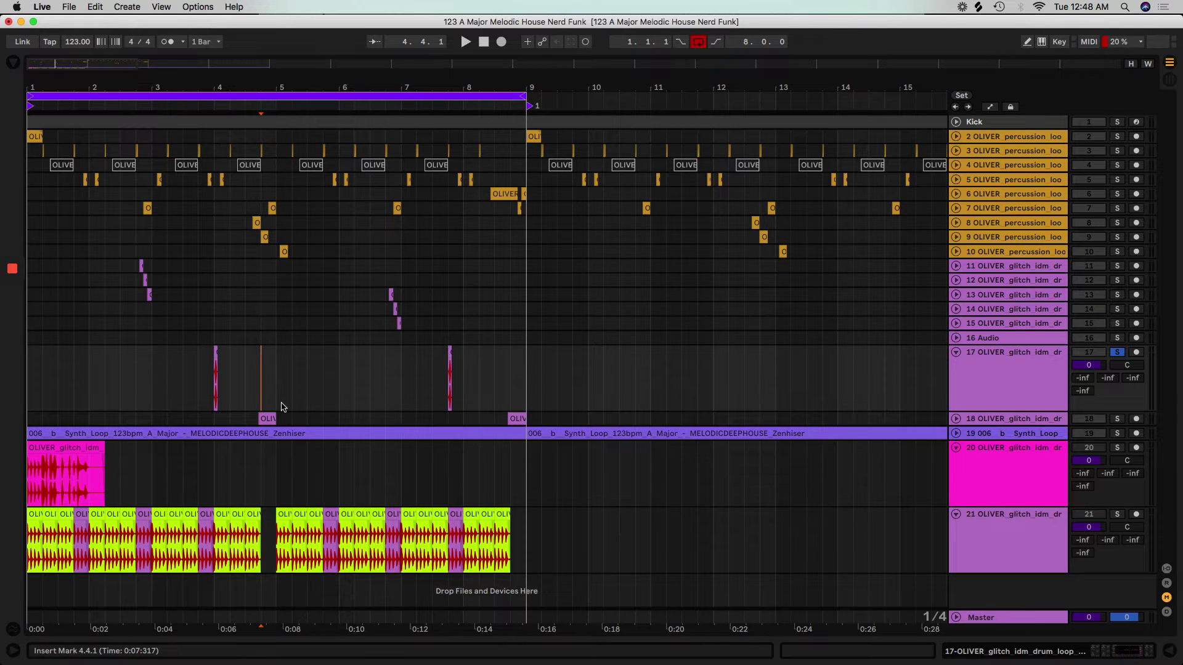
{"action": "left_click", "coordinate": [558, 370], "text": "shift"}
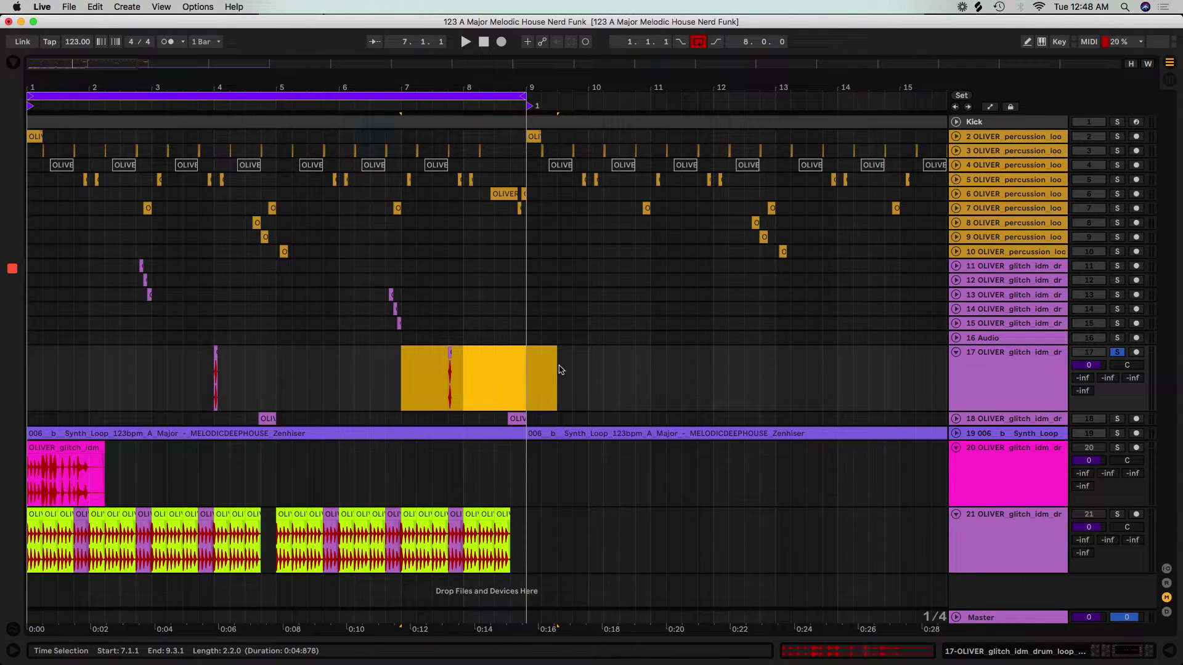
{"action": "left_click", "coordinate": [216, 352]}
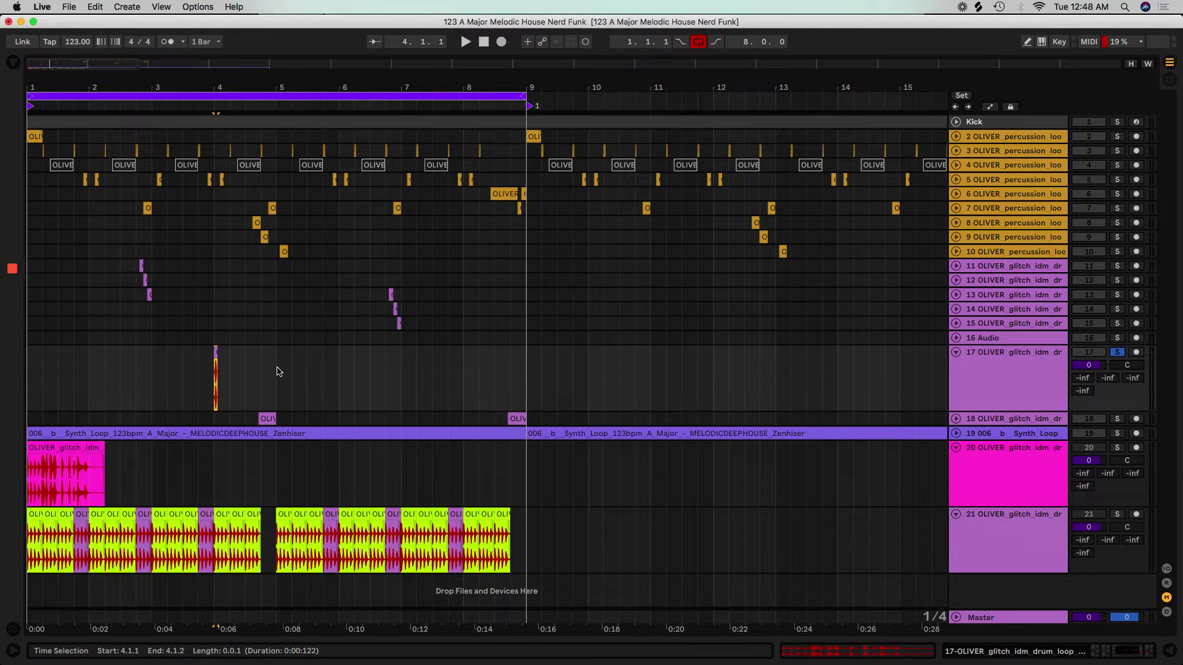
{"action": "left_click_drag", "start_coordinate": [87, 87], "coordinate": [181, 88]}
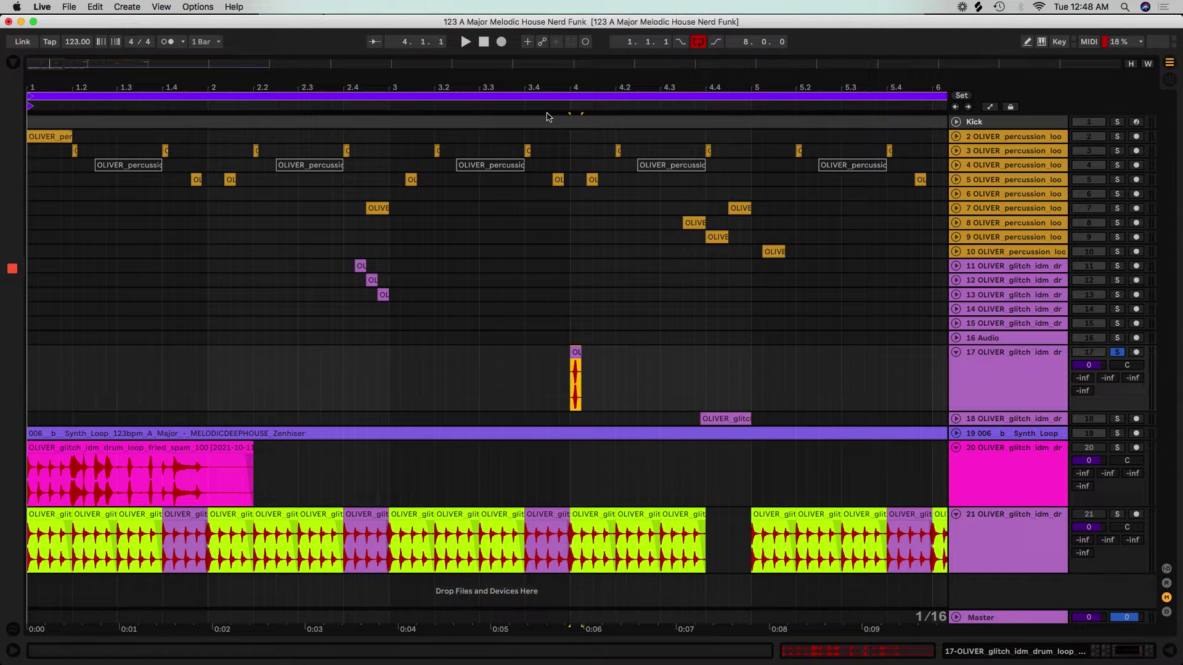
{"action": "left_click", "coordinate": [586, 228]}
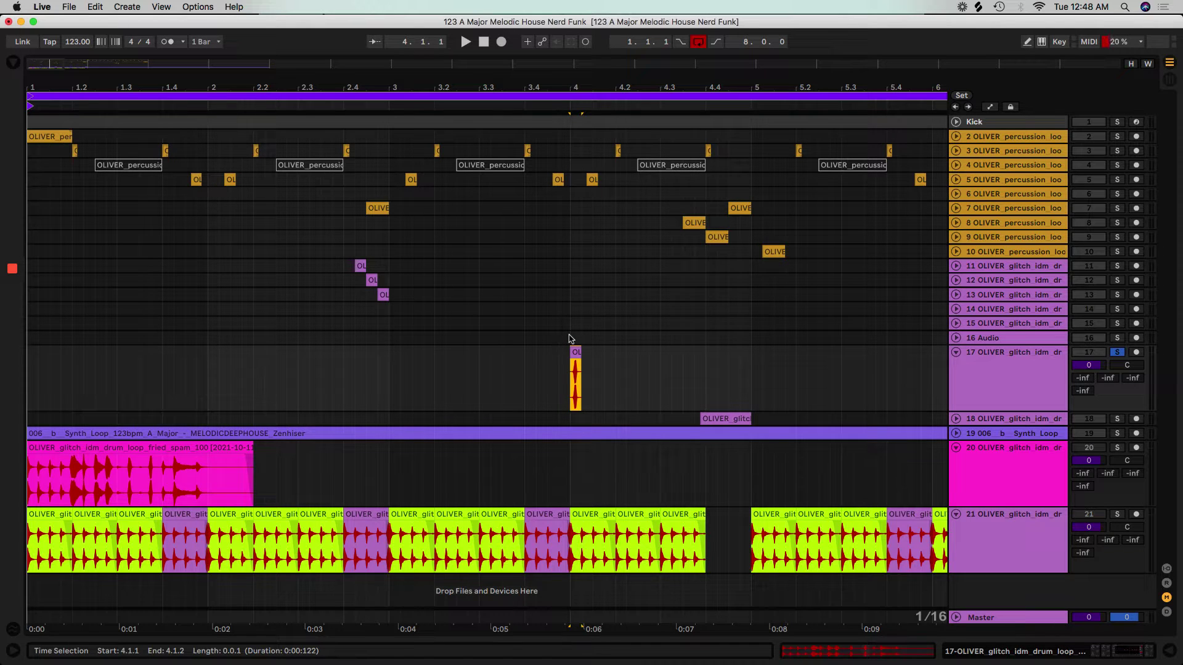
{"action": "left_click_drag", "start_coordinate": [577, 348], "coordinate": [270, 351]}
- Loop the range from bar 1 to bar 3, clear the solo on track 17, and play the loop
{"action": "left_click_drag", "start_coordinate": [265, 79], "coordinate": [266, 72]}
{"action": "left_click_drag", "start_coordinate": [330, 370], "coordinate": [30, 293]}
{"action": "key", "text": "super+l"}
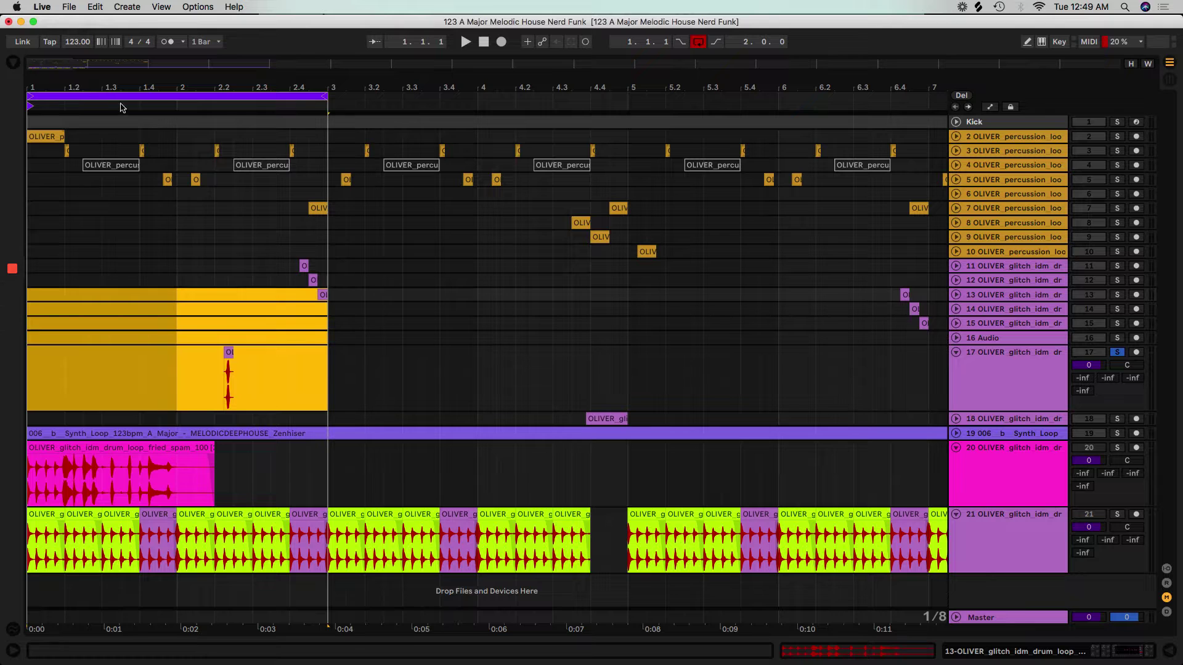
{"action": "key", "text": "space"}
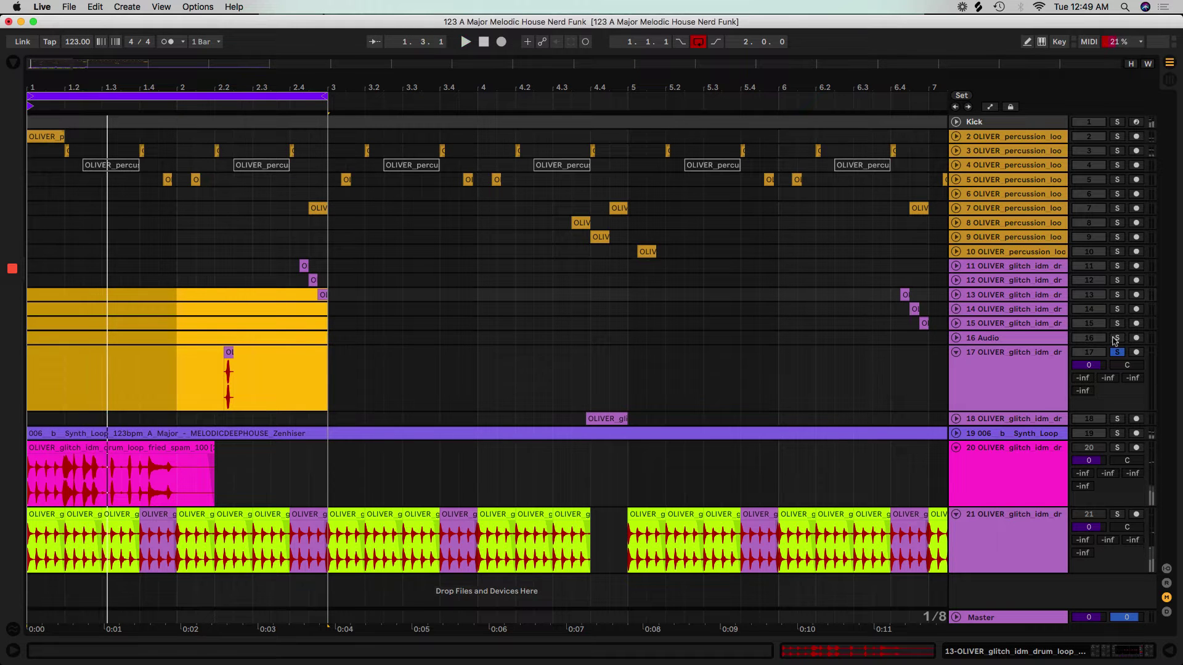
{"action": "left_click", "coordinate": [1117, 352]}
{"action": "key", "text": "space"}
- Move track 17's glitch clip earlier so that it straddles beat 2.2, and stop playback
{"action": "key", "text": "z"}
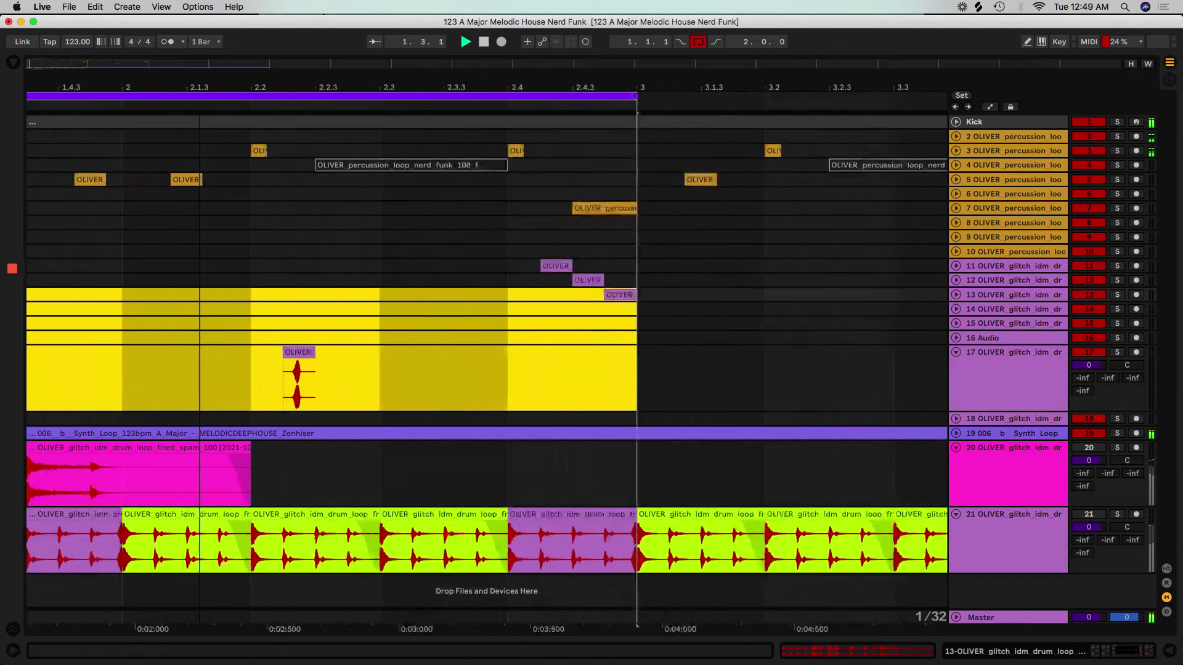
{"action": "key", "text": "plus"}
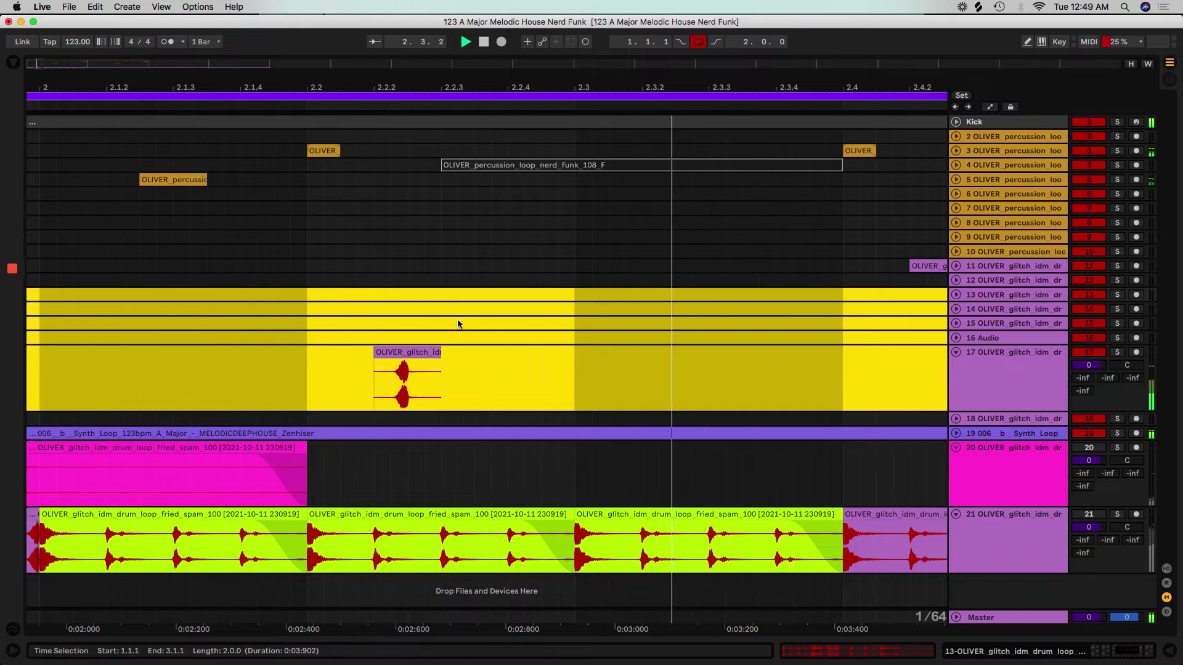
{"action": "left_click_drag", "start_coordinate": [406, 351], "coordinate": [309, 361]}
{"action": "key", "text": "space"}
- Trim the end of track 17's glitch clip back to beat 2.2
{"action": "key", "text": "w"}
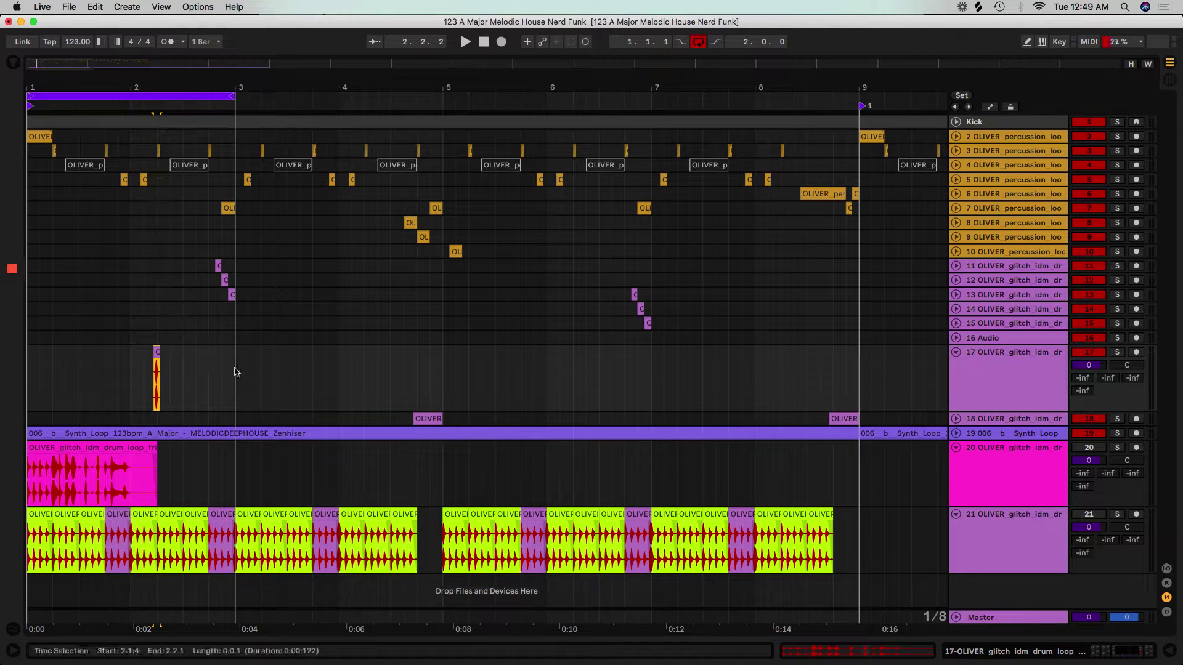
{"action": "left_click_drag", "start_coordinate": [149, 85], "coordinate": [149, 246]}
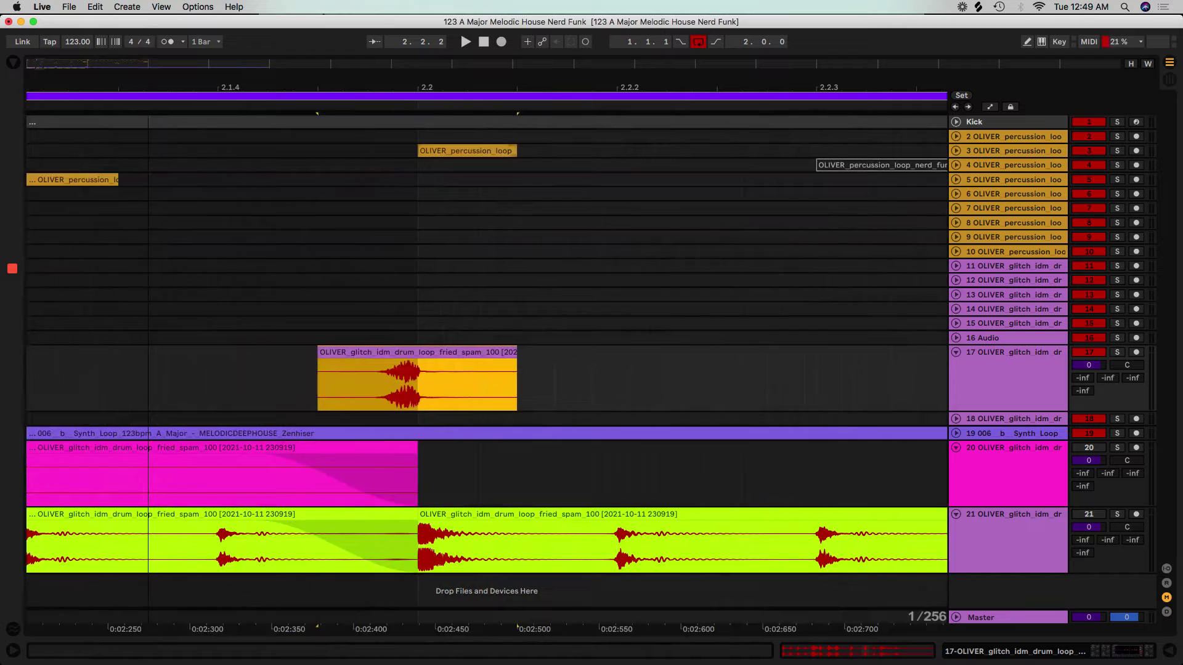
{"action": "left_click", "coordinate": [514, 363]}
{"action": "left_click_drag", "start_coordinate": [516, 362], "coordinate": [417, 362]}
- Play the two-bar loop from bar 1 to hear the trimmed glitch clip with the other tracks
{"action": "key", "text": "space"}
{"action": "left_click_drag", "start_coordinate": [336, 88], "coordinate": [330, 6]}
{"action": "key", "text": "space"}
{"action": "left_click", "coordinate": [34, 140]}
{"action": "key", "text": "space"}
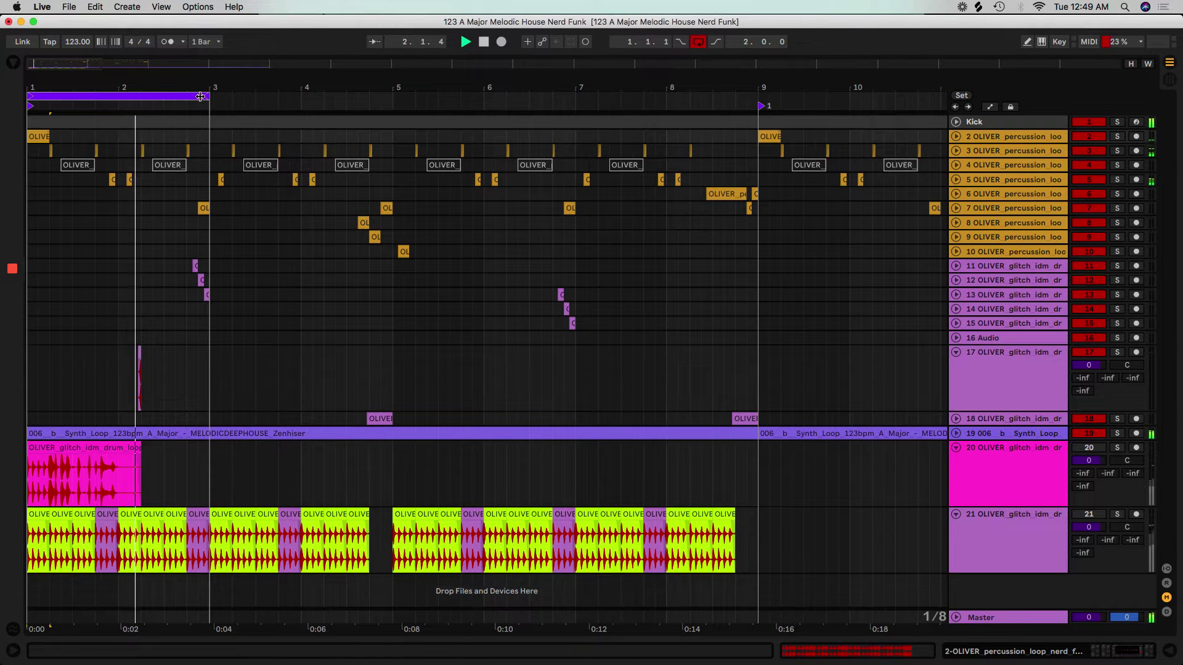
{"action": "key", "text": "space"}
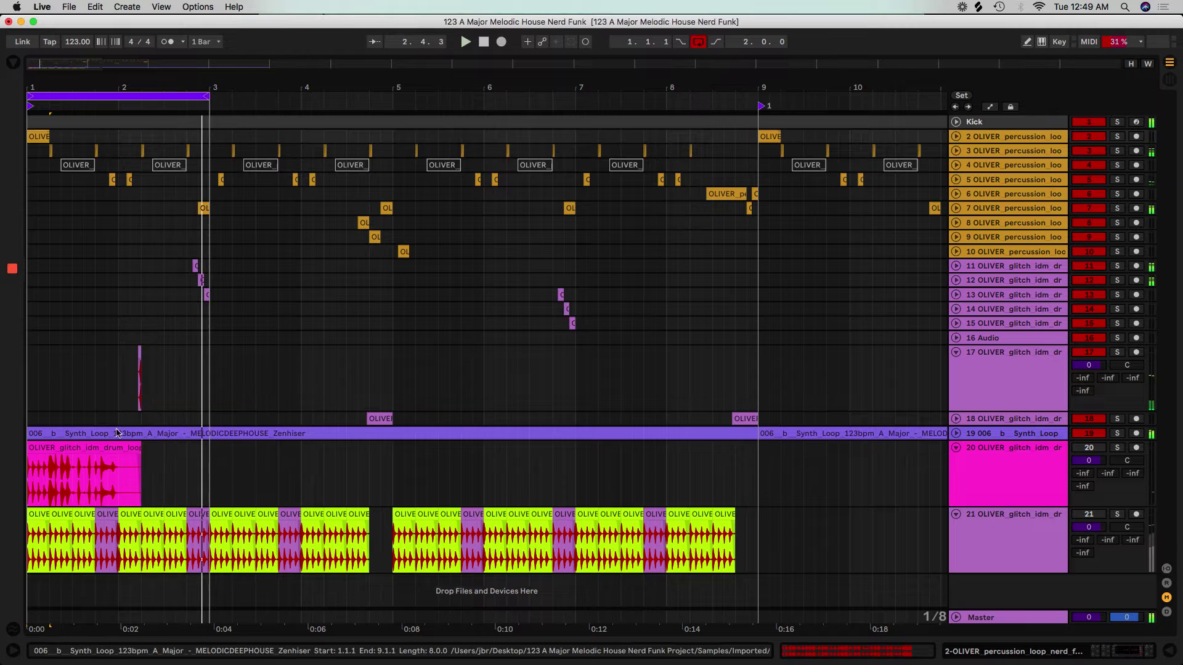
- Lower the gain of track 17's glitch clip to -5.20 dB and play the loop
{"action": "double_click", "coordinate": [138, 352]}
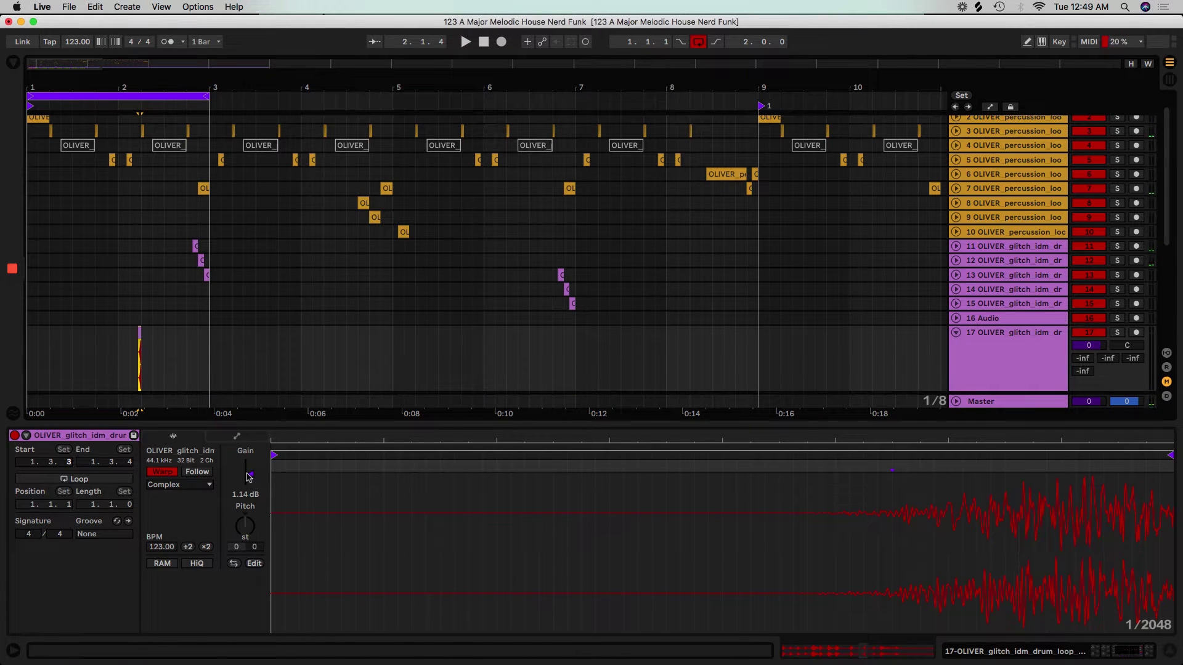
{"action": "key", "text": "space"}
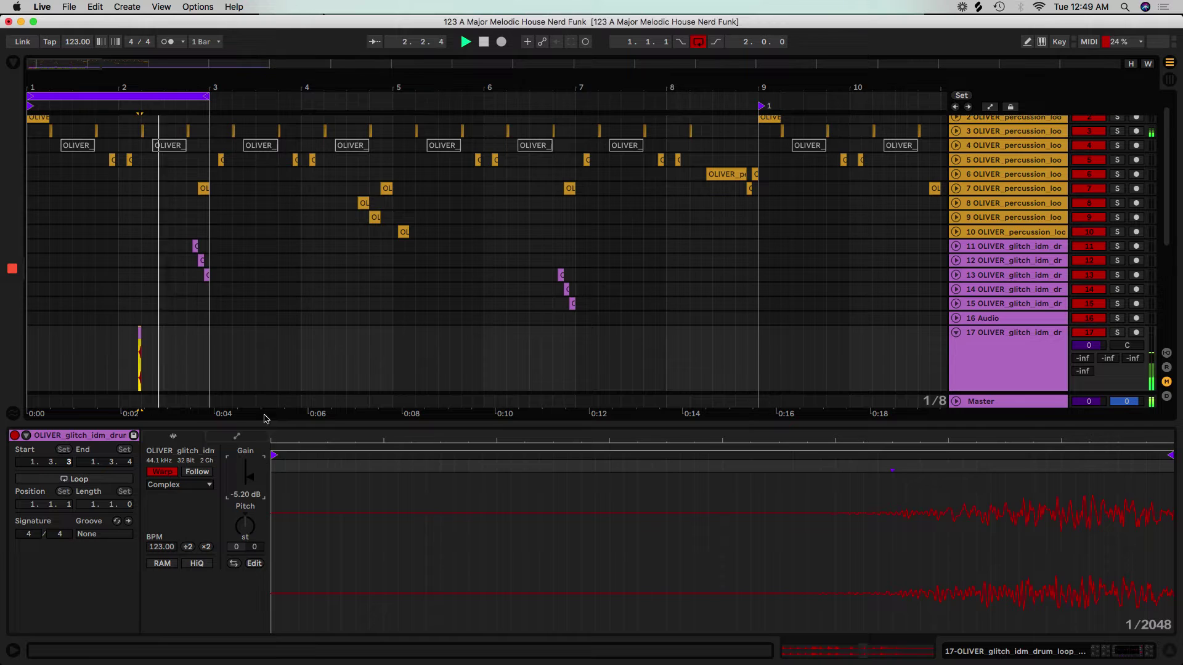
- Replay the two-bar loop from bar 1 to judge the level of track 17's glitch clip
{"action": "left_click", "coordinate": [126, 317]}
{"action": "key", "text": "space"}
{"action": "left_click", "coordinate": [28, 320]}
{"action": "key", "text": "space"}
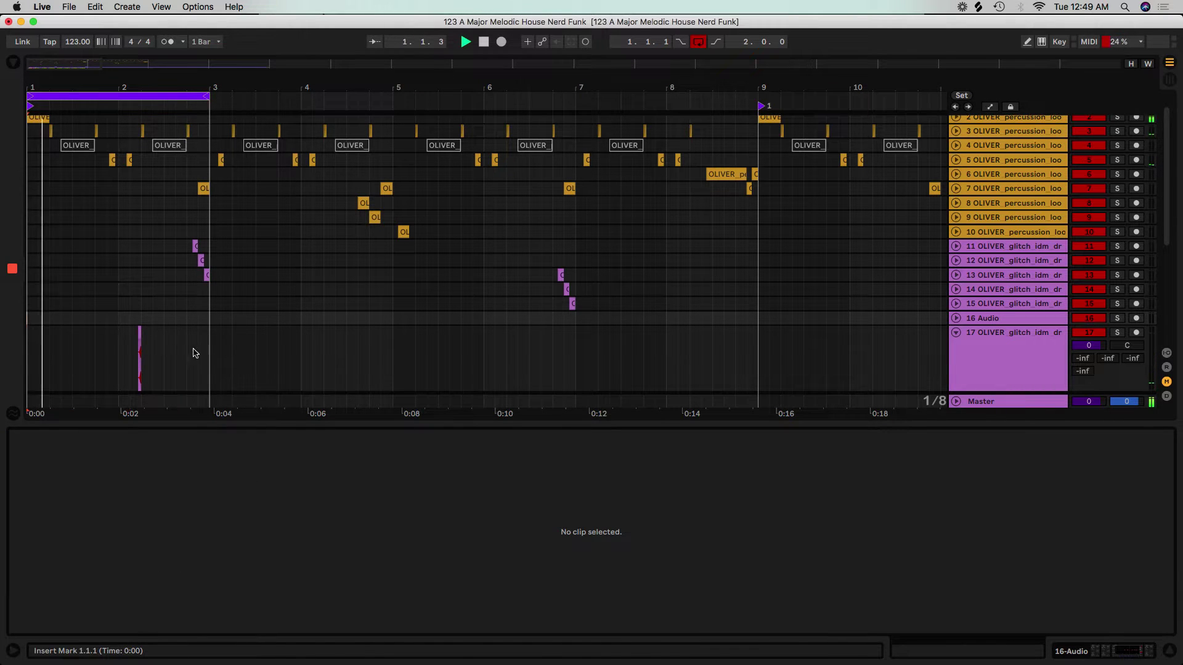
- Lower the gain of track 17's glitch clip to -9.00 dB and play from the clip
{"action": "left_click", "coordinate": [138, 332]}
{"action": "key", "text": "space"}
{"action": "left_click_drag", "start_coordinate": [252, 480], "coordinate": [251, 484]}
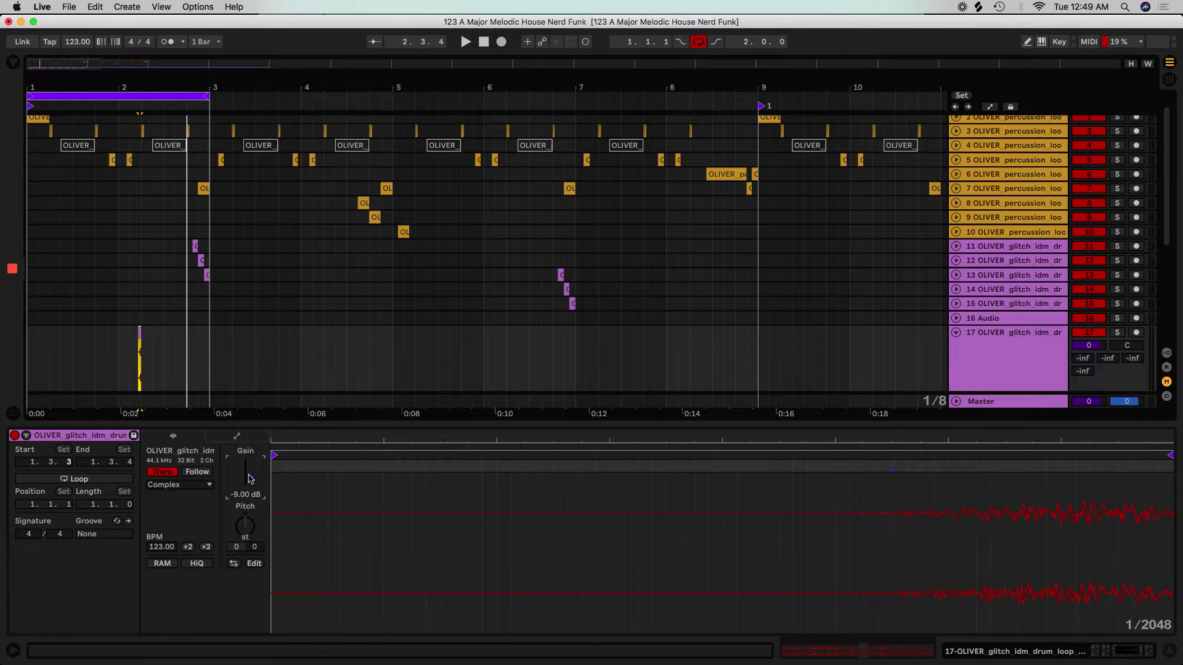
{"action": "left_click", "coordinate": [221, 369]}
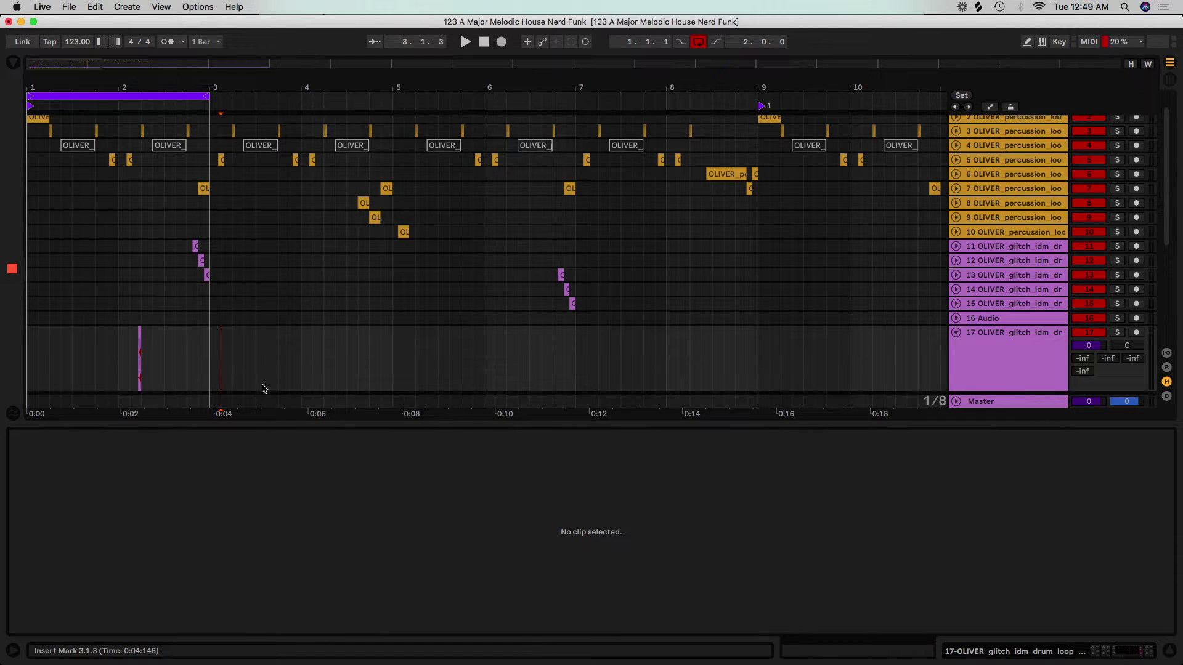
{"action": "left_click", "coordinate": [140, 345]}
{"action": "key", "text": "space"}
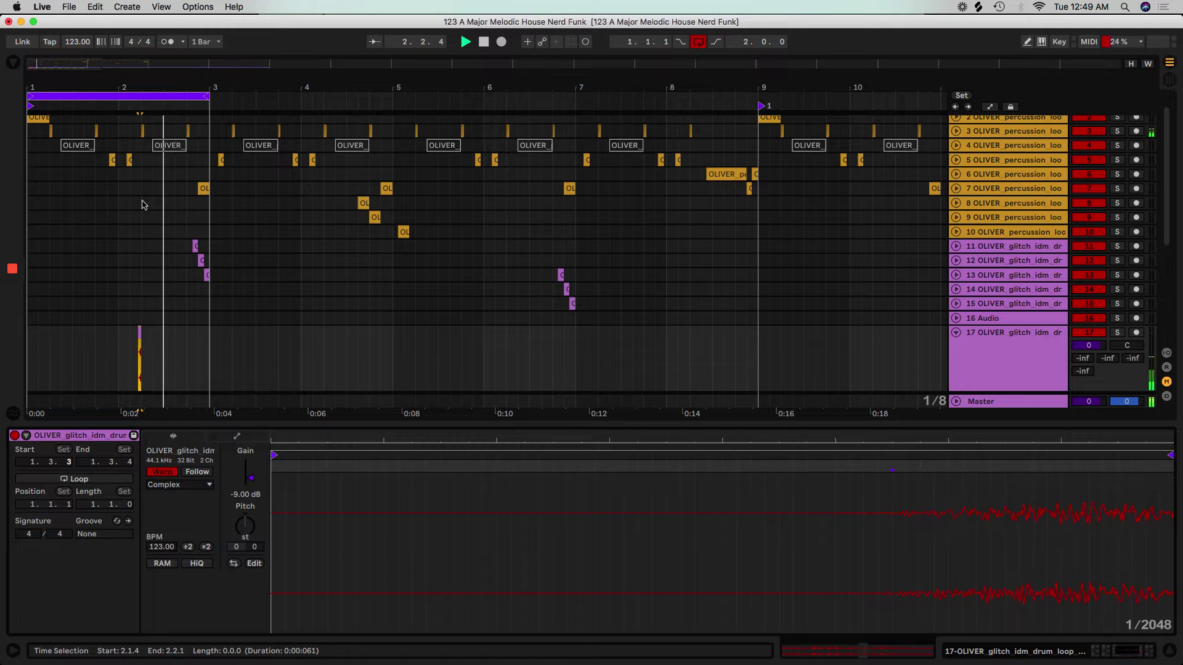
- Try repeating track 17's two-bar glitch section up to bar 7, and remove the copies
{"action": "left_click", "coordinate": [49, 230]}
{"action": "left_click", "coordinate": [62, 97]}
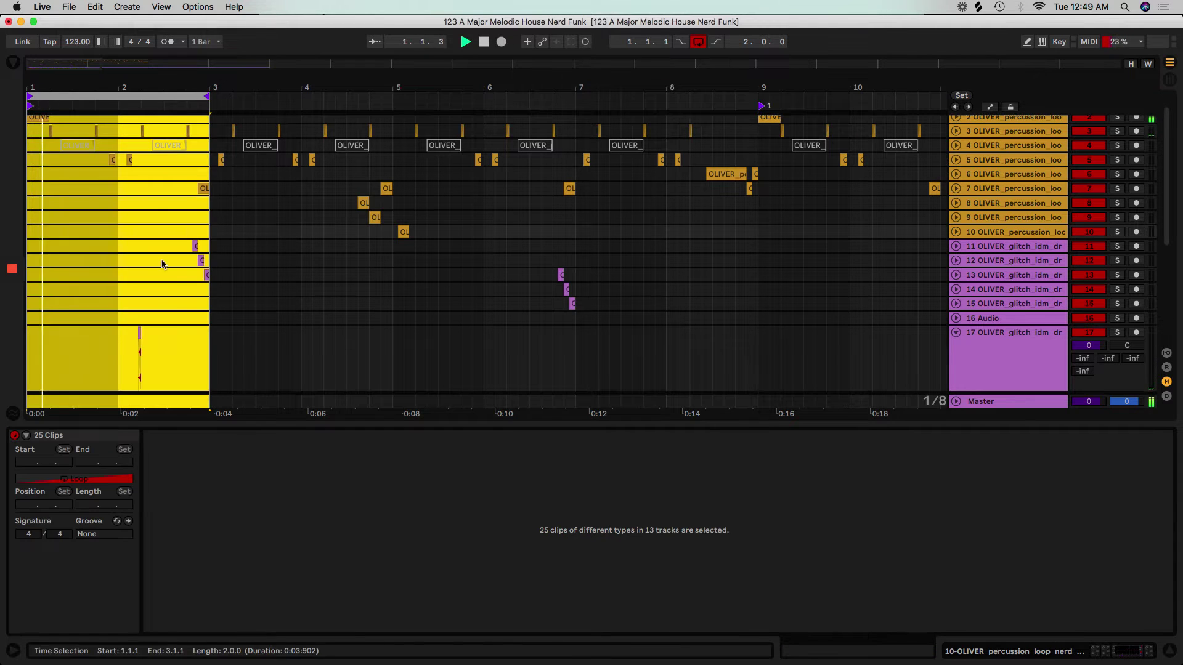
{"action": "scroll", "coordinate": [163, 263], "scroll_direction": "up", "scroll_amount": 15}
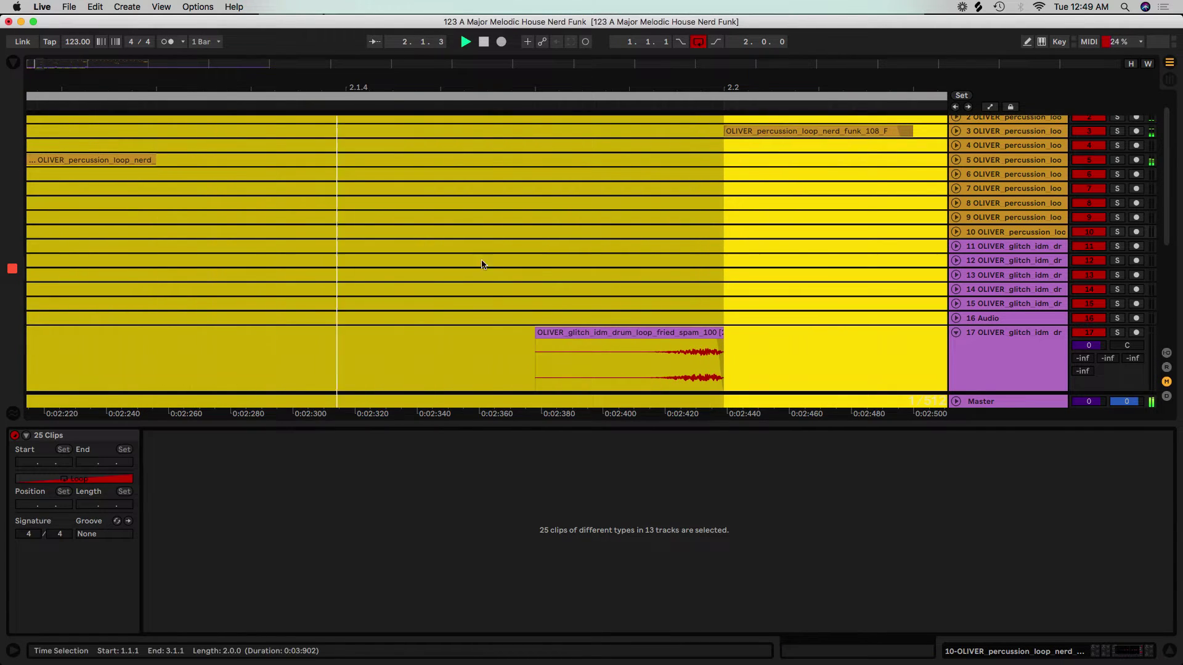
{"action": "left_click_drag", "start_coordinate": [733, 91], "coordinate": [33, 92]}
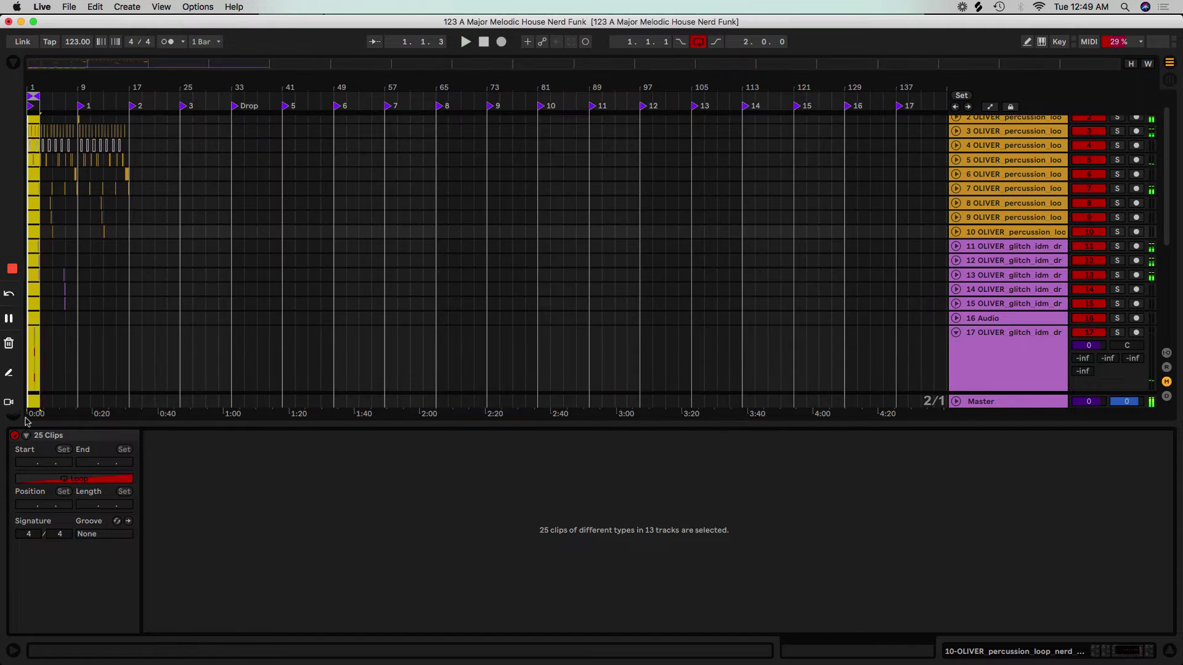
{"action": "left_click", "coordinate": [78, 375]}
{"action": "left_click_drag", "start_coordinate": [41, 354], "coordinate": [73, 349]}
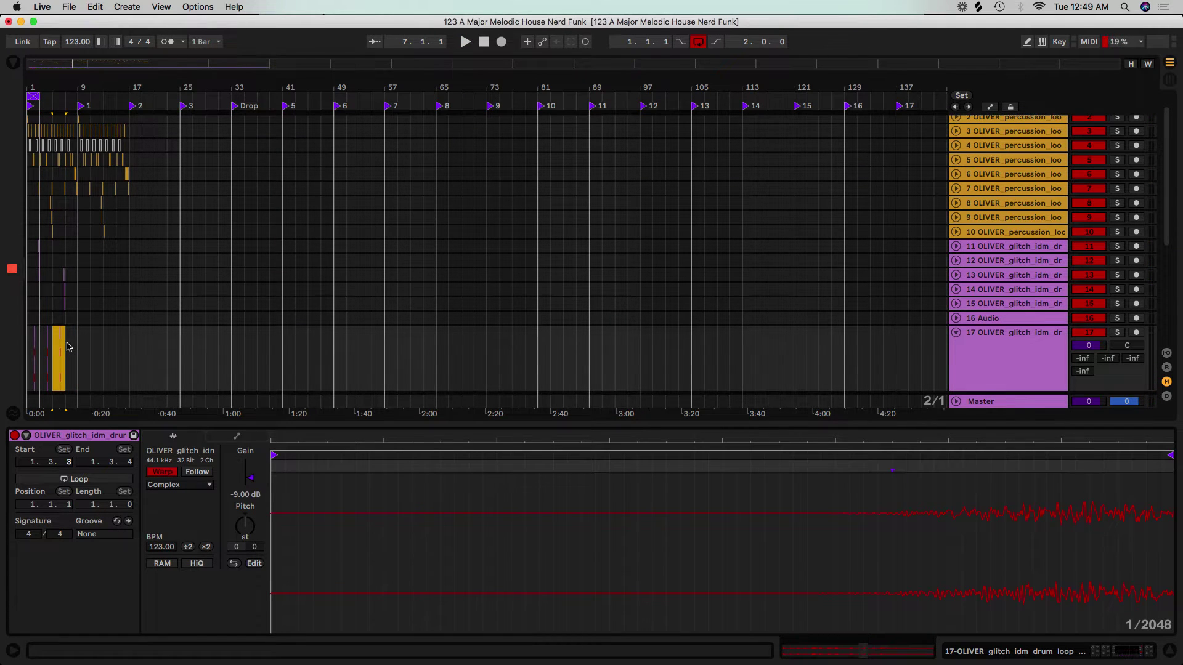
{"action": "left_click", "coordinate": [47, 344]}
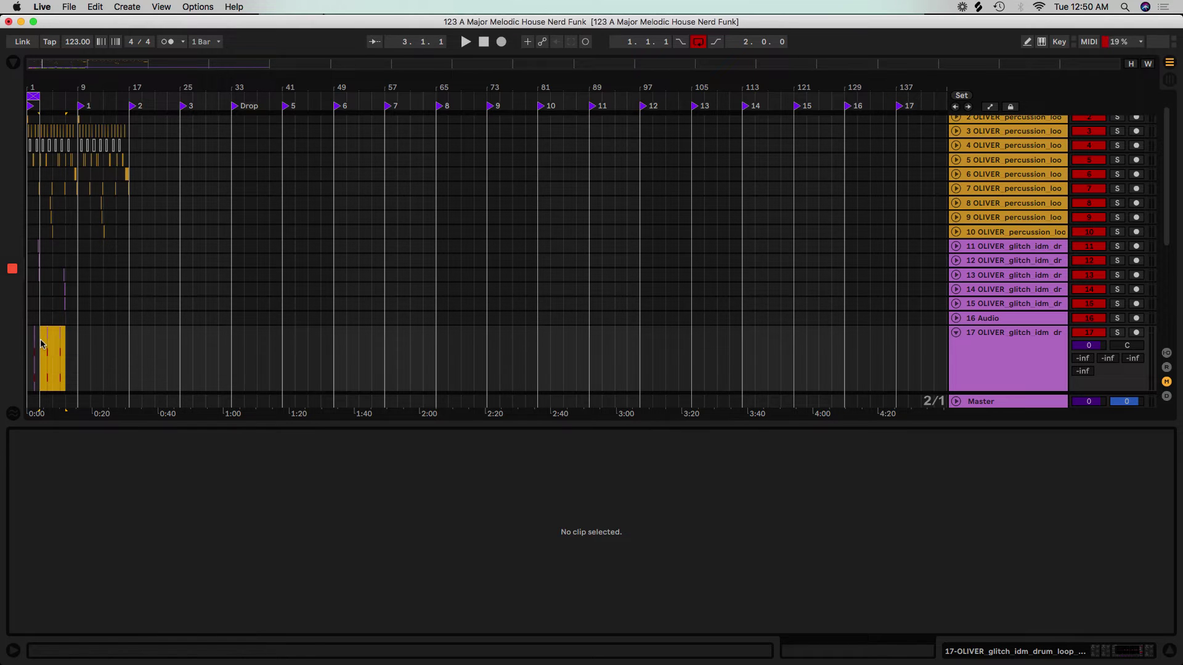
{"action": "left_click", "coordinate": [42, 344]}
- Extend the loop to eight bars and move track 17's two-bar glitch section from bar 1 to bar 7
{"action": "left_click_drag", "start_coordinate": [119, 86], "coordinate": [209, 117]}
{"action": "left_click_drag", "start_coordinate": [82, 92], "coordinate": [152, 96]}
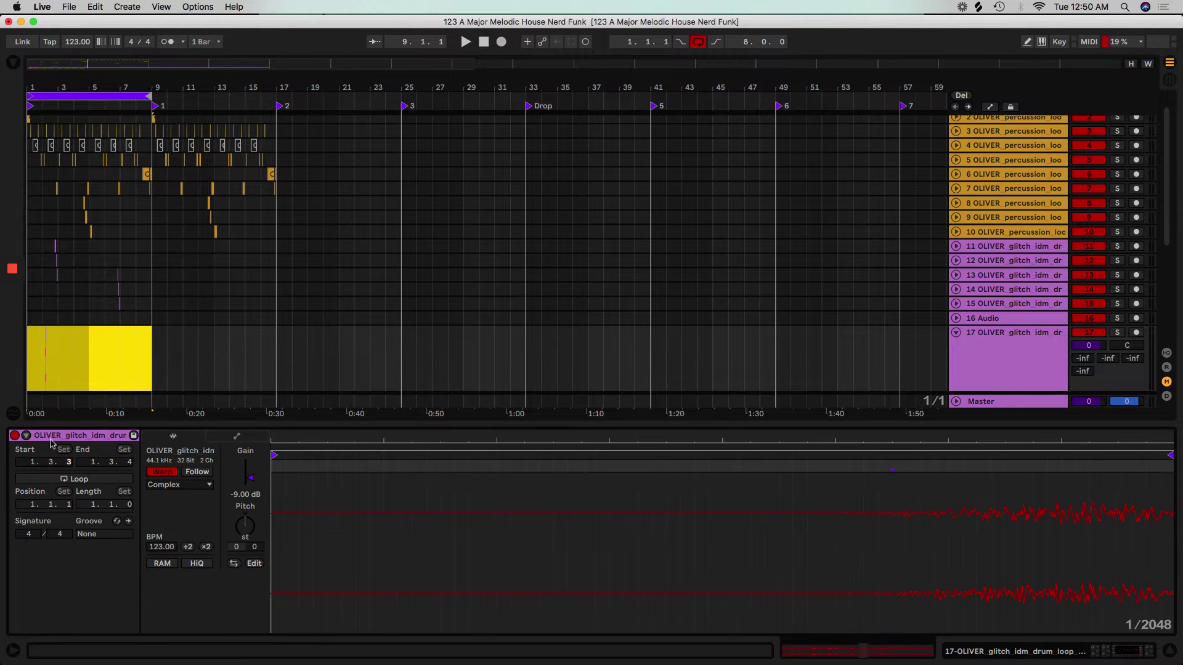
{"action": "left_click", "coordinate": [67, 366]}
{"action": "left_click_drag", "start_coordinate": [59, 348], "coordinate": [23, 352]}
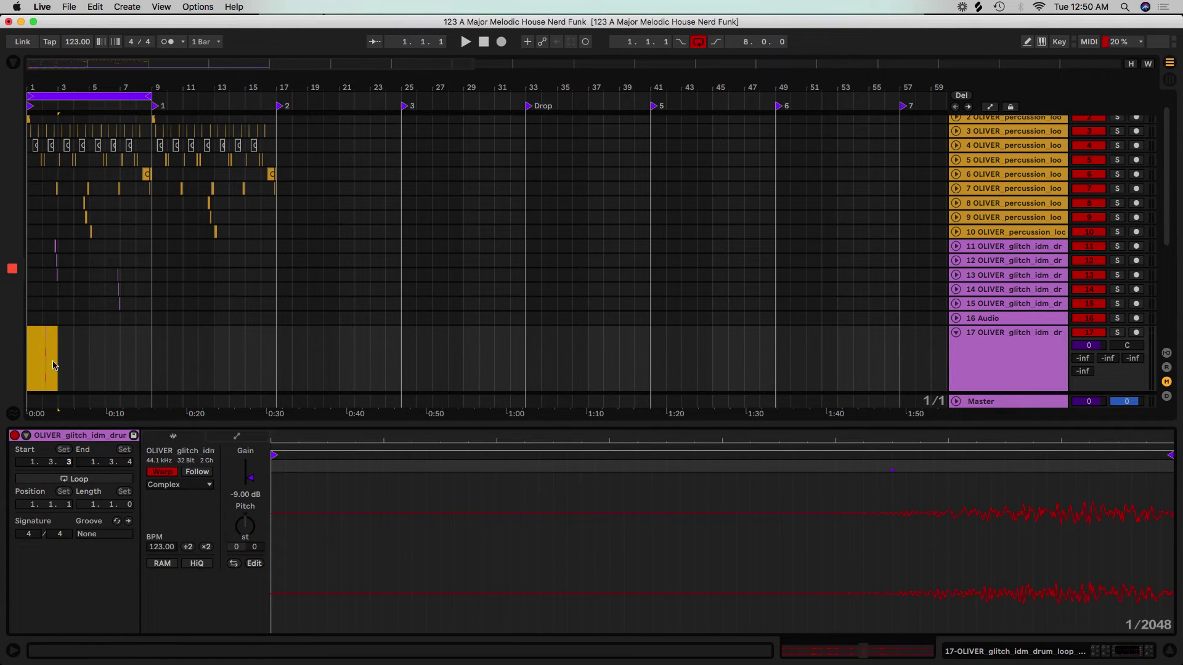
{"action": "key", "text": "super+z"}
{"action": "left_click", "coordinate": [91, 349]}
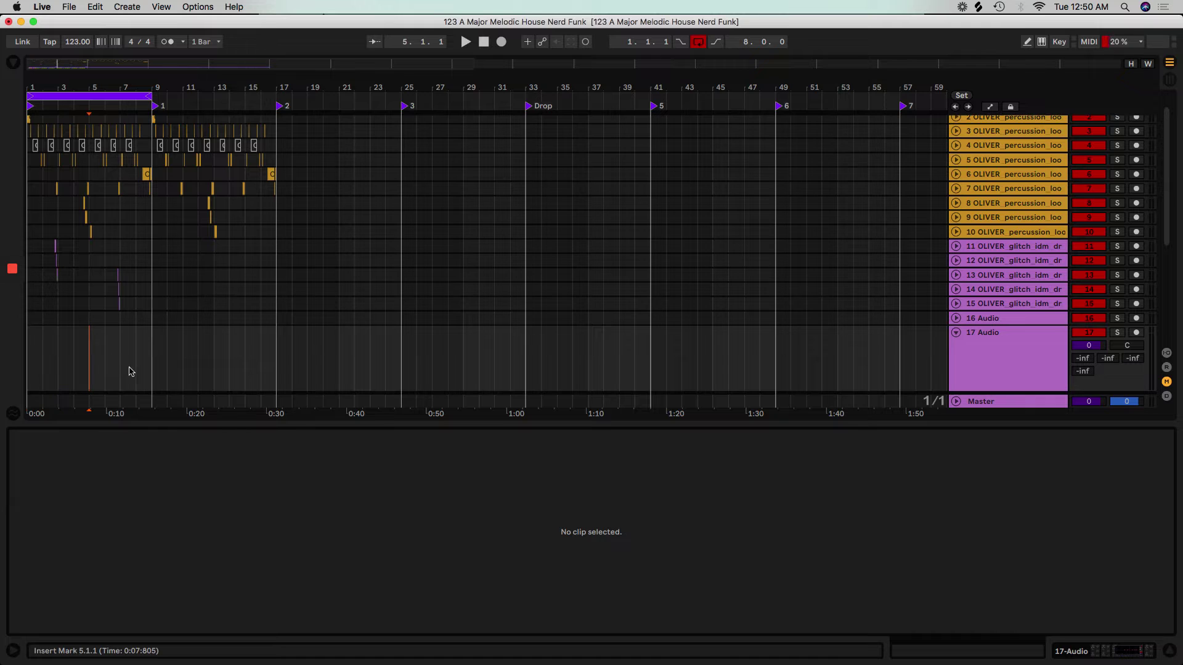
{"action": "left_click", "coordinate": [119, 360]}
{"action": "key", "text": "super+v"}
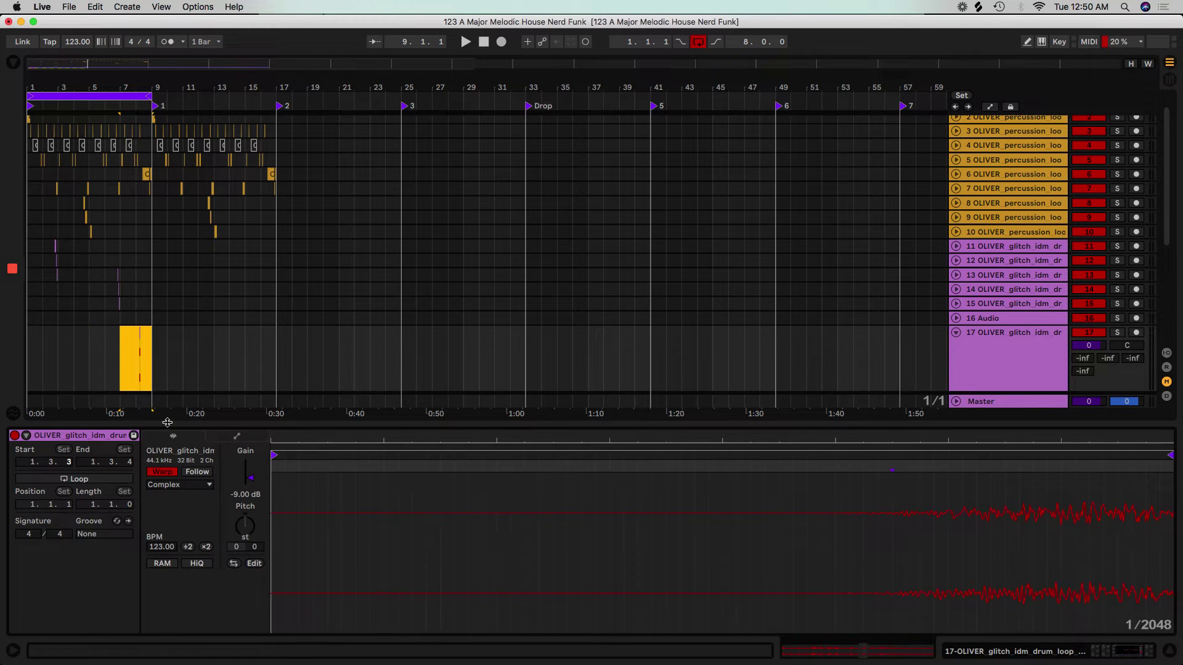
- Duplicate track 17's eight-bar section into bars 9 to 17 and extend the loop to 16 bars
{"action": "left_click_drag", "start_coordinate": [154, 359], "coordinate": [27, 359]}
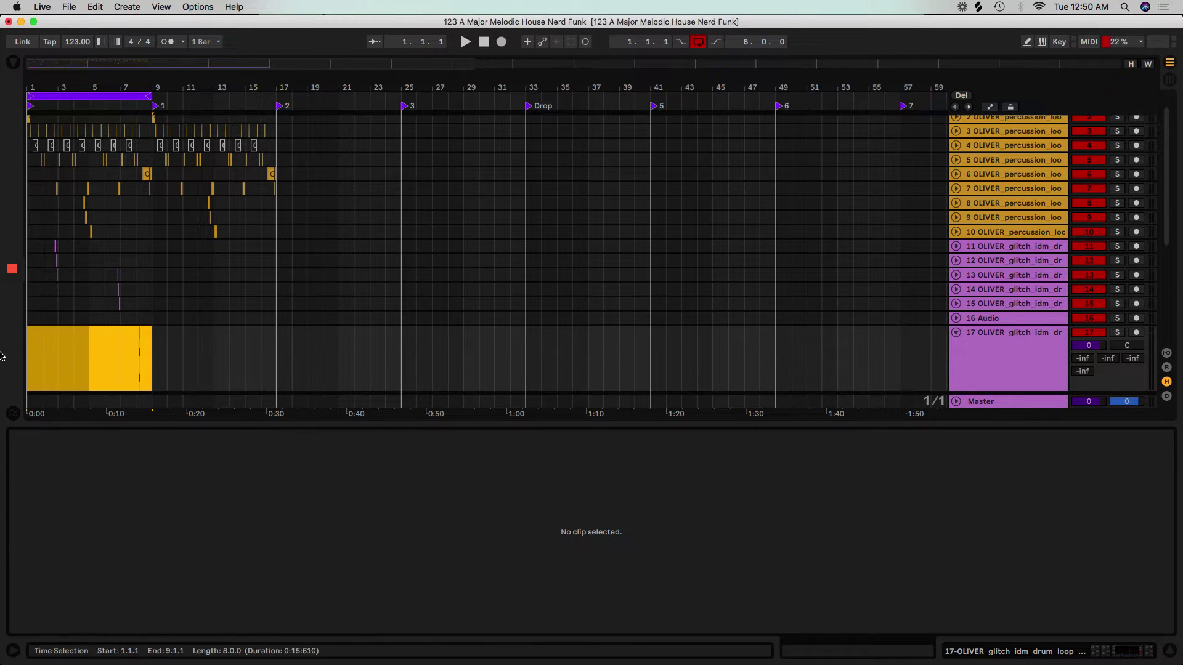
{"action": "key", "text": "super+d"}
{"action": "left_click_drag", "start_coordinate": [149, 97], "coordinate": [275, 97]}
{"action": "left_click", "coordinate": [150, 97]}
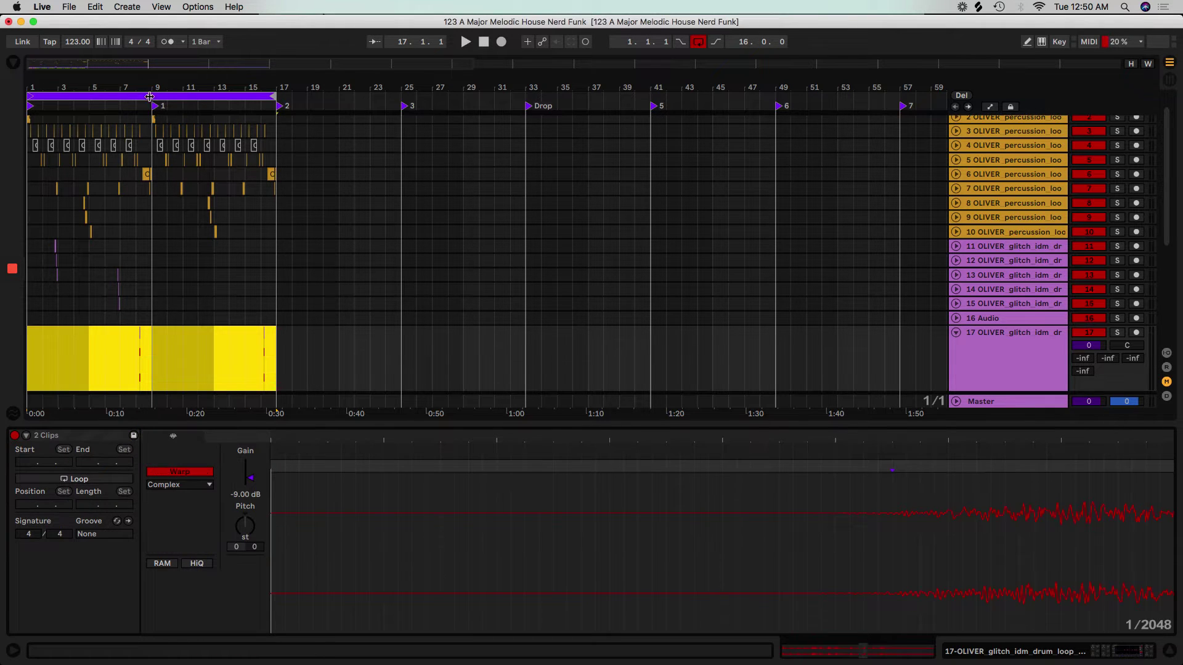
- Hide the clip view and play the 16-bar loop from bar 1 with all tracks in view
{"action": "key", "text": "z"}
{"action": "left_click", "coordinate": [81, 290]}
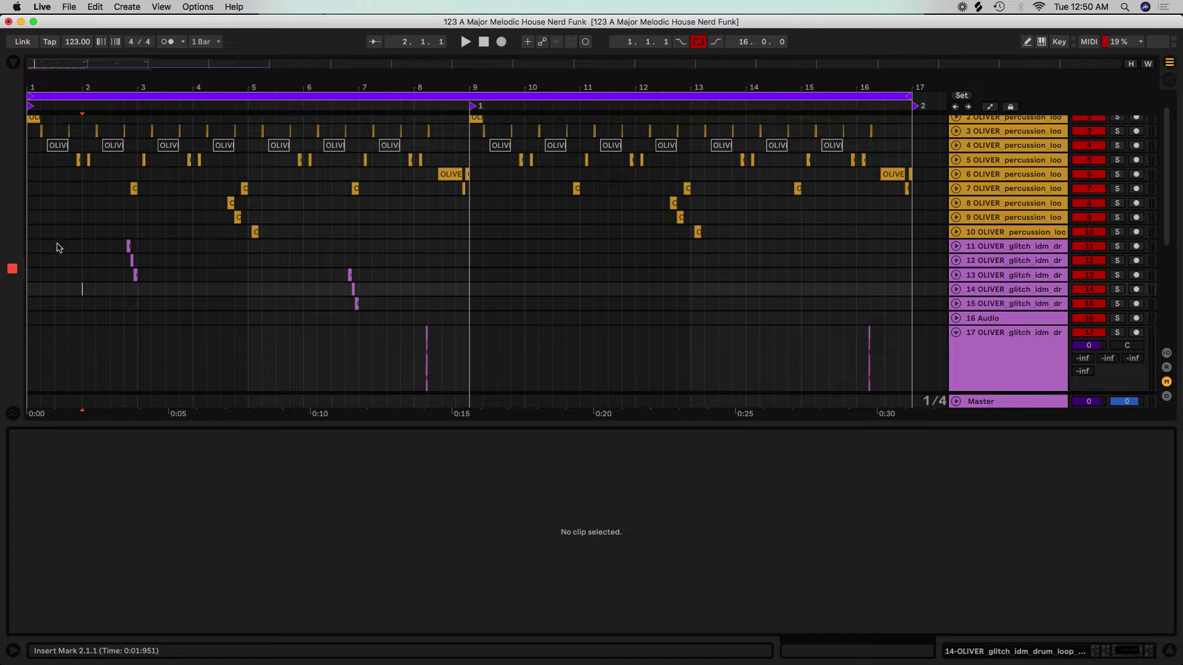
{"action": "scroll", "coordinate": [64, 200], "scroll_direction": "up", "scroll_amount": 2}
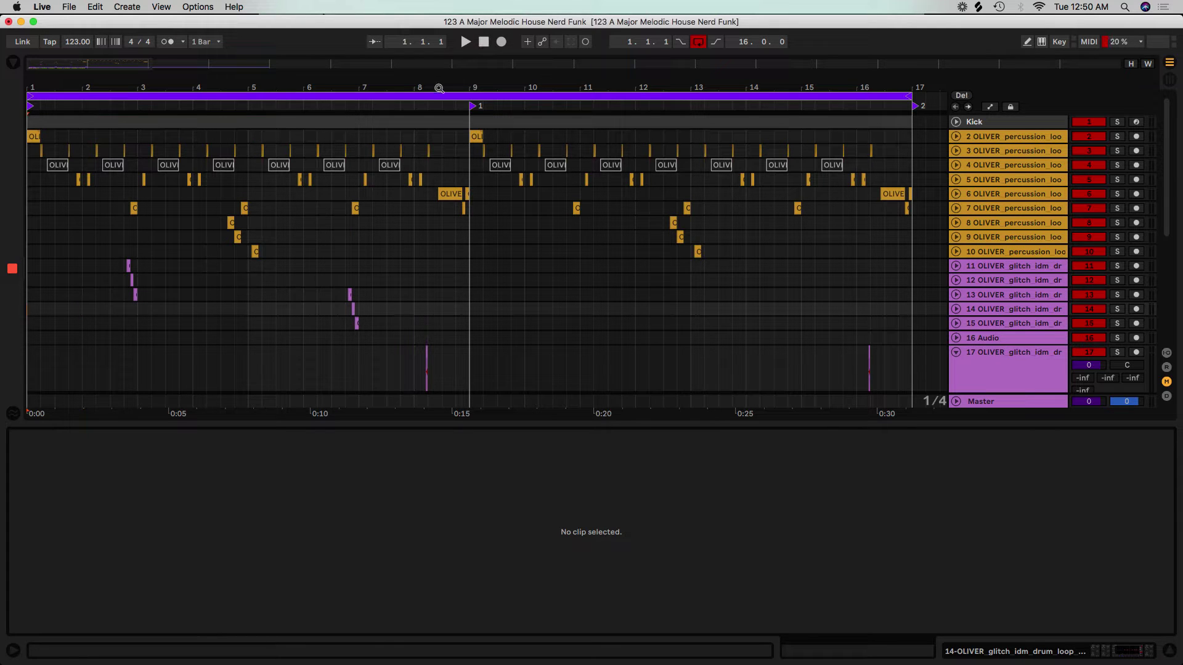
{"action": "key", "text": "super+alt+l"}
{"action": "key", "text": "space"}
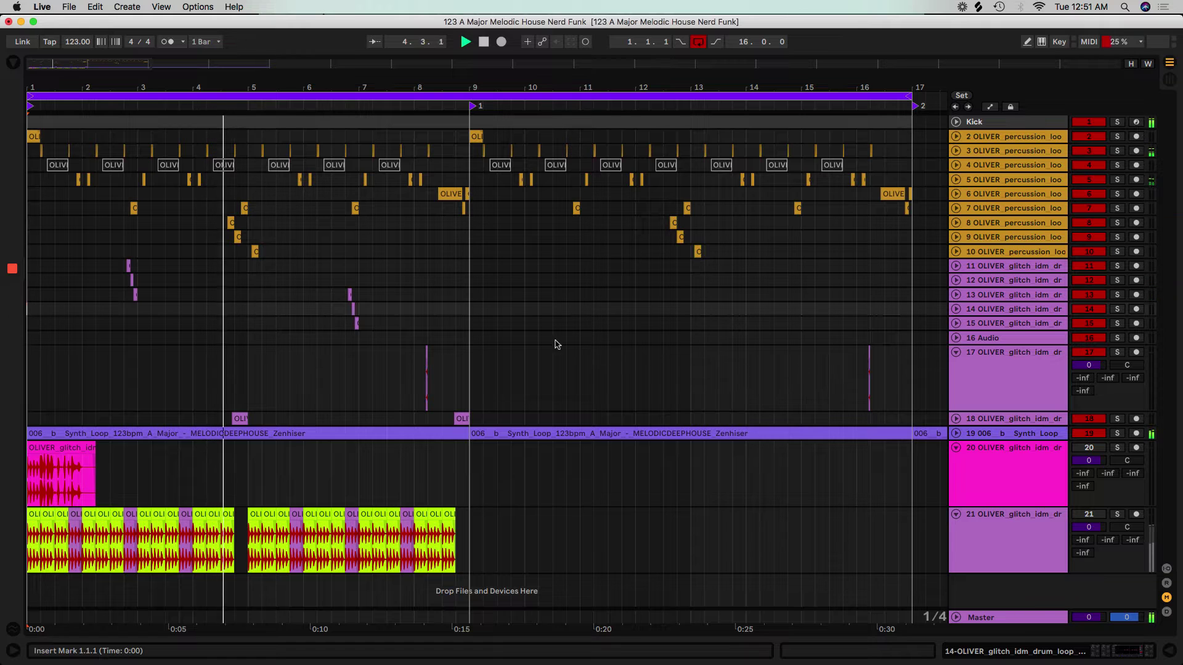
- Duplicate the first eight bars of glitch fills on tracks 11 to 16 and track 18 into bars 9 to 17
{"action": "left_click_drag", "start_coordinate": [470, 339], "coordinate": [3, 265]}
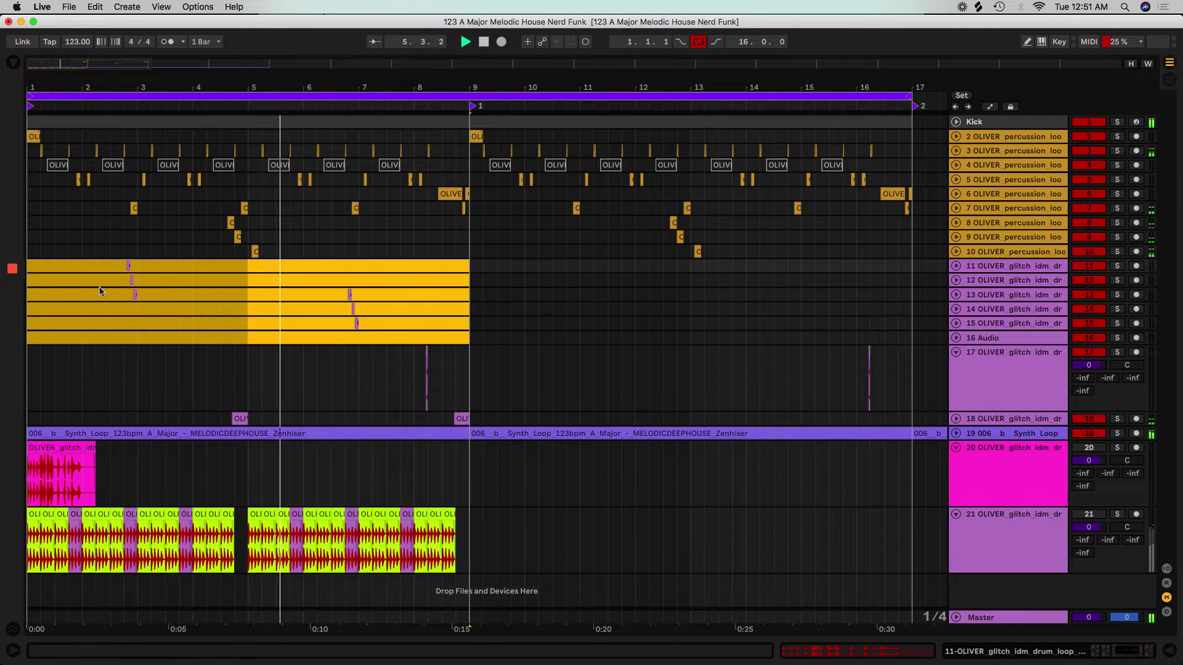
{"action": "key", "text": "super+d"}
{"action": "left_click", "coordinate": [462, 370]}
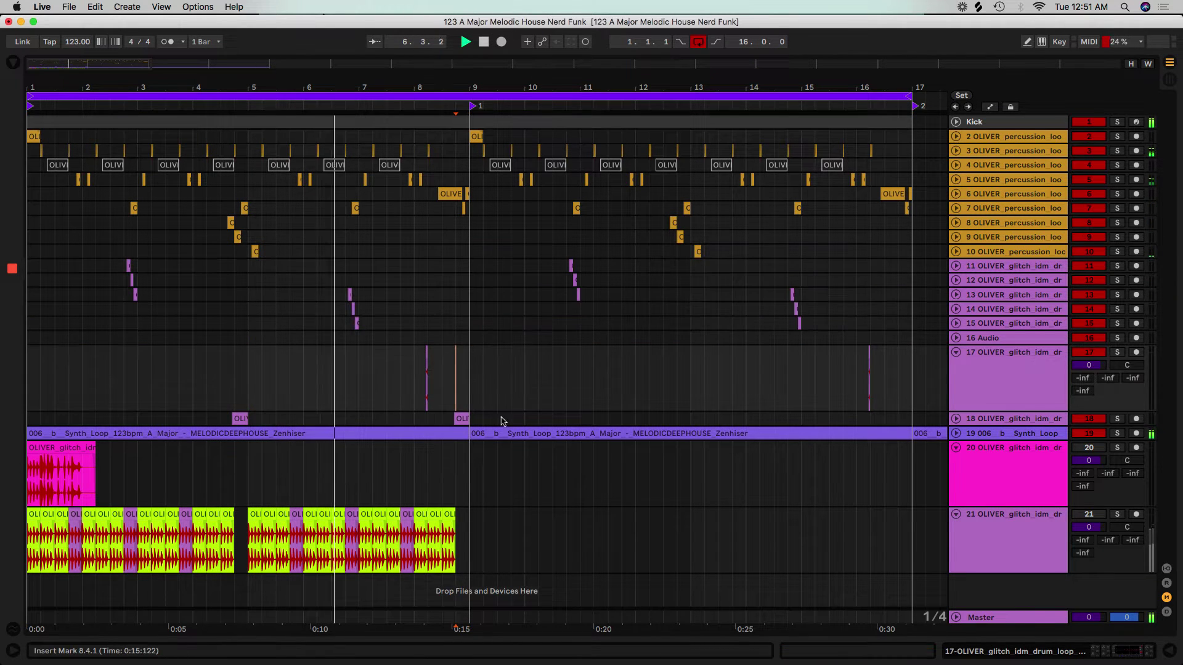
{"action": "left_click_drag", "start_coordinate": [471, 424], "coordinate": [26, 420]}
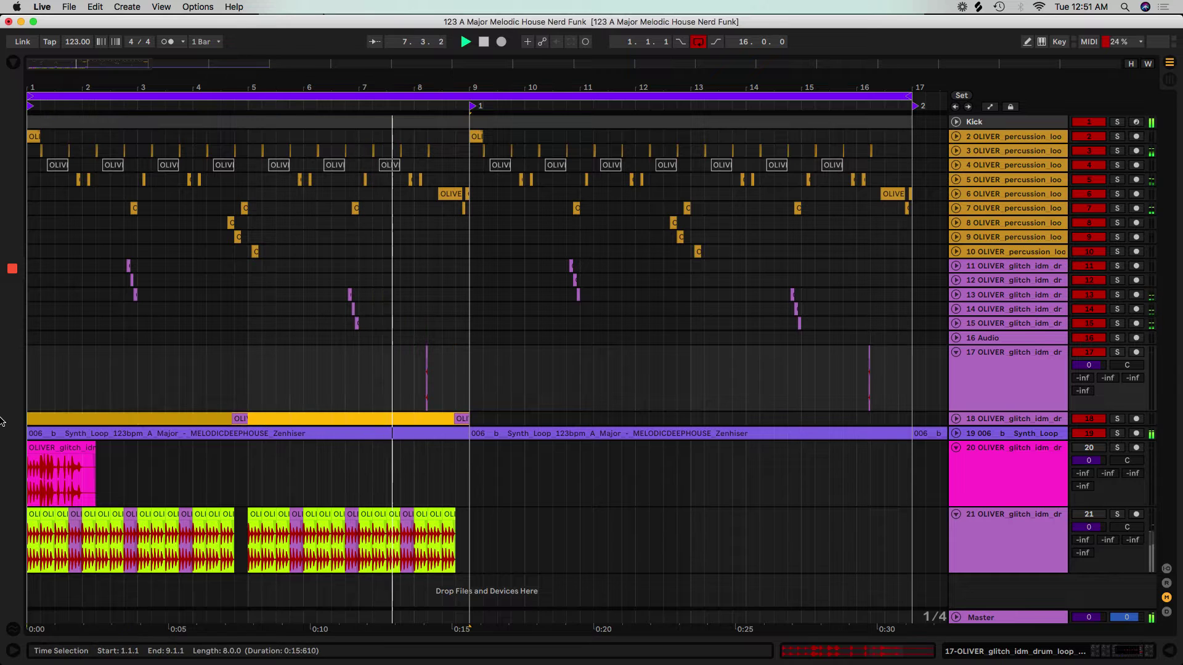
{"action": "key", "text": "super+d"}
{"action": "left_click", "coordinate": [493, 371]}
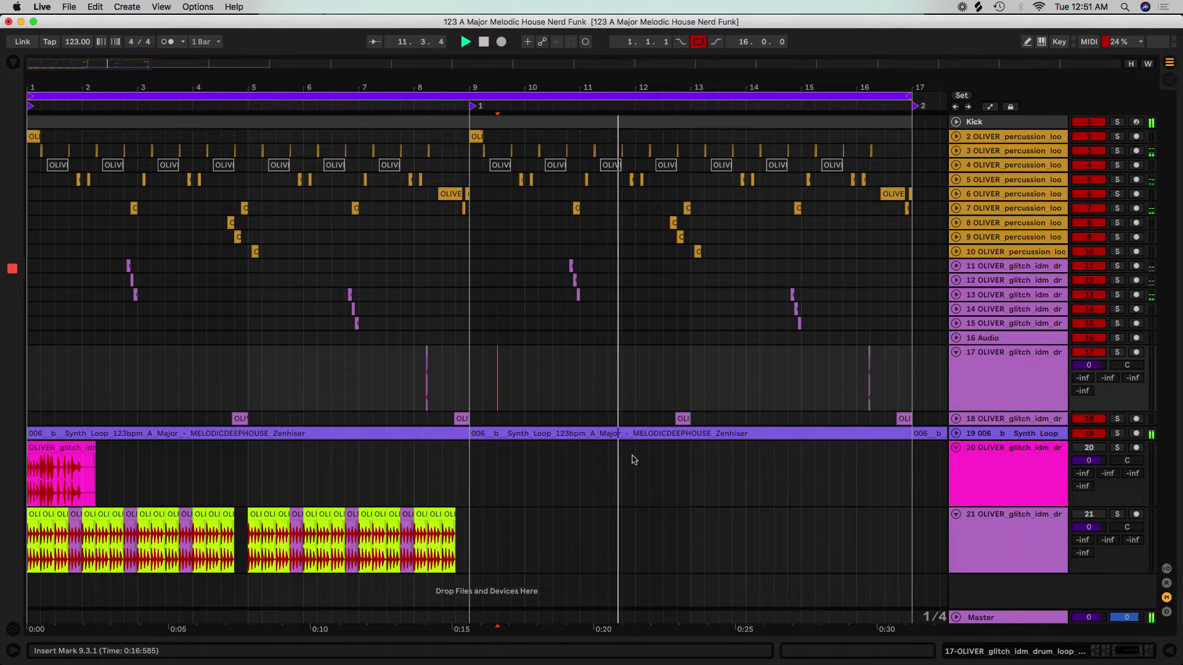
- Stop playback and delete track 20, which holds the pink glitch drum clip
{"action": "left_click", "coordinate": [709, 435]}
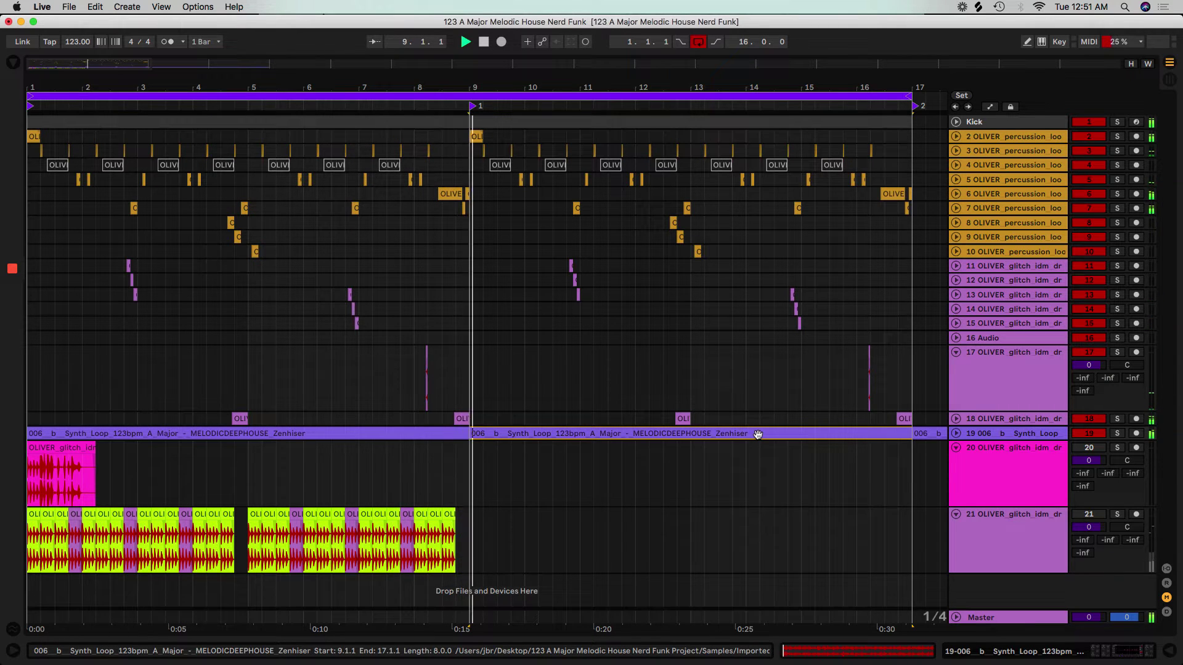
{"action": "key", "text": "space"}
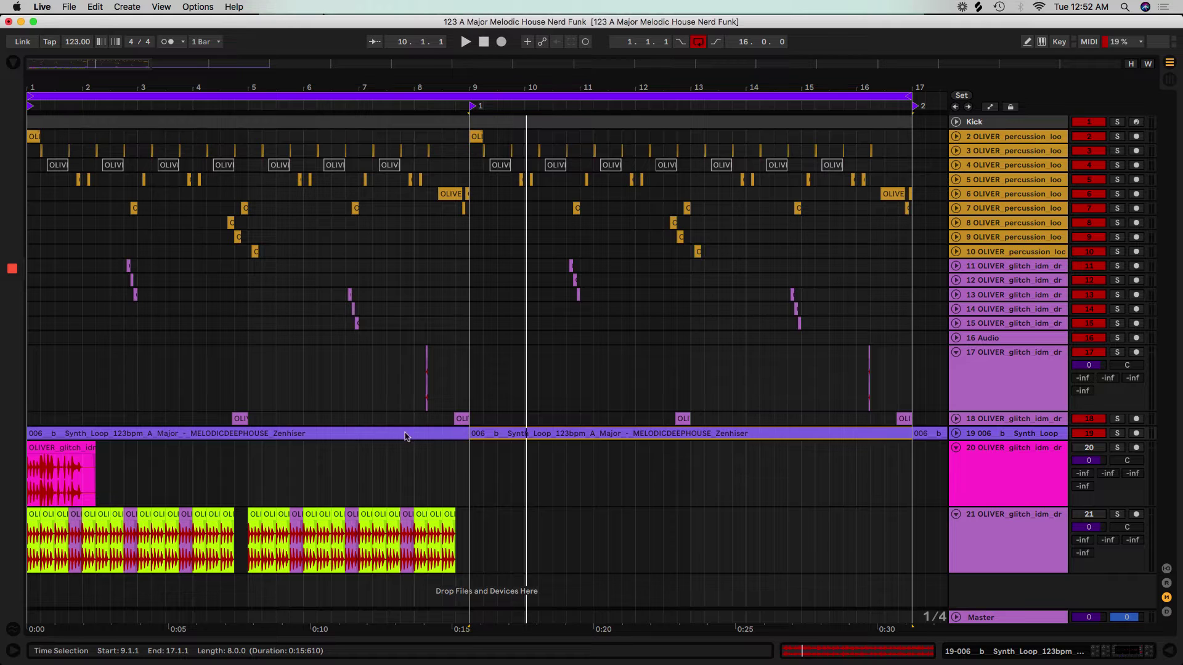
{"action": "left_click", "coordinate": [1022, 448]}
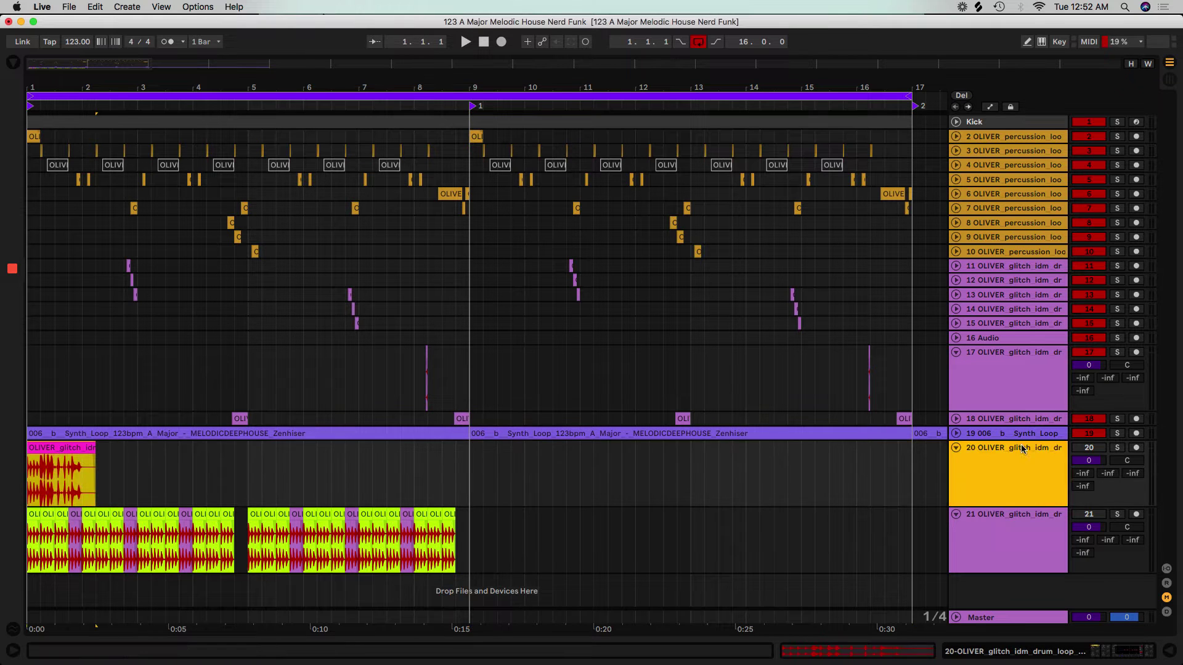
{"action": "key", "text": "Delete"}
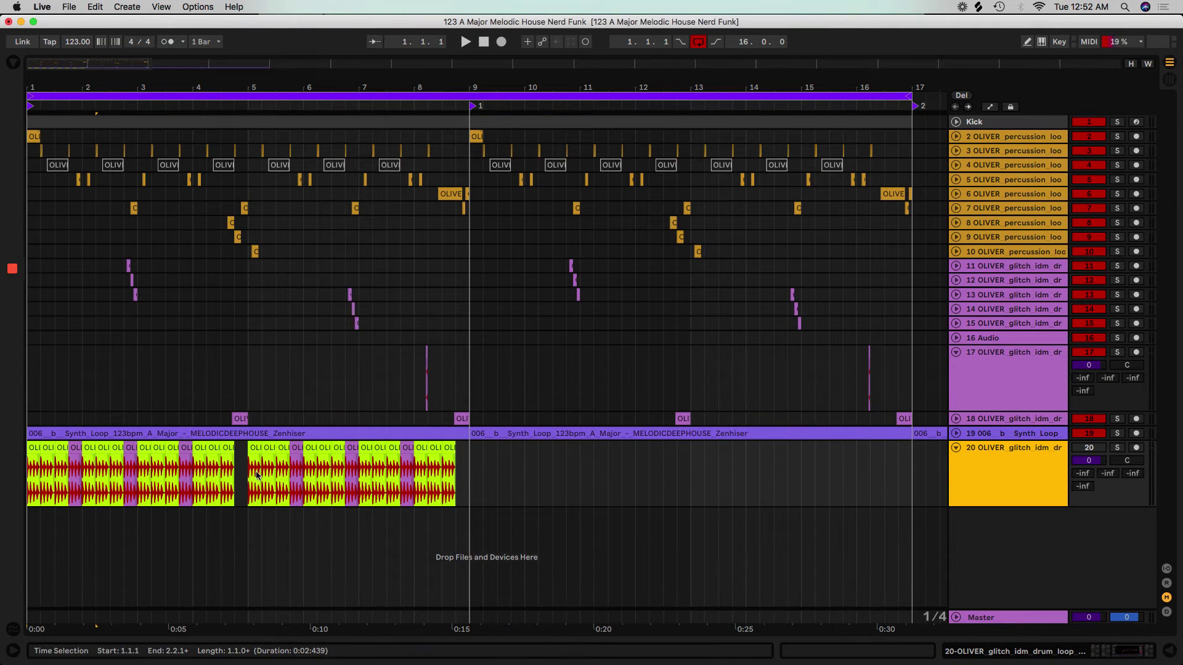
- Duplicate the first eight bars of green and purple glitch slices on track 20, gaps included, into bars 9 to 17
{"action": "left_click_drag", "start_coordinate": [27, 487], "coordinate": [39, 487]}
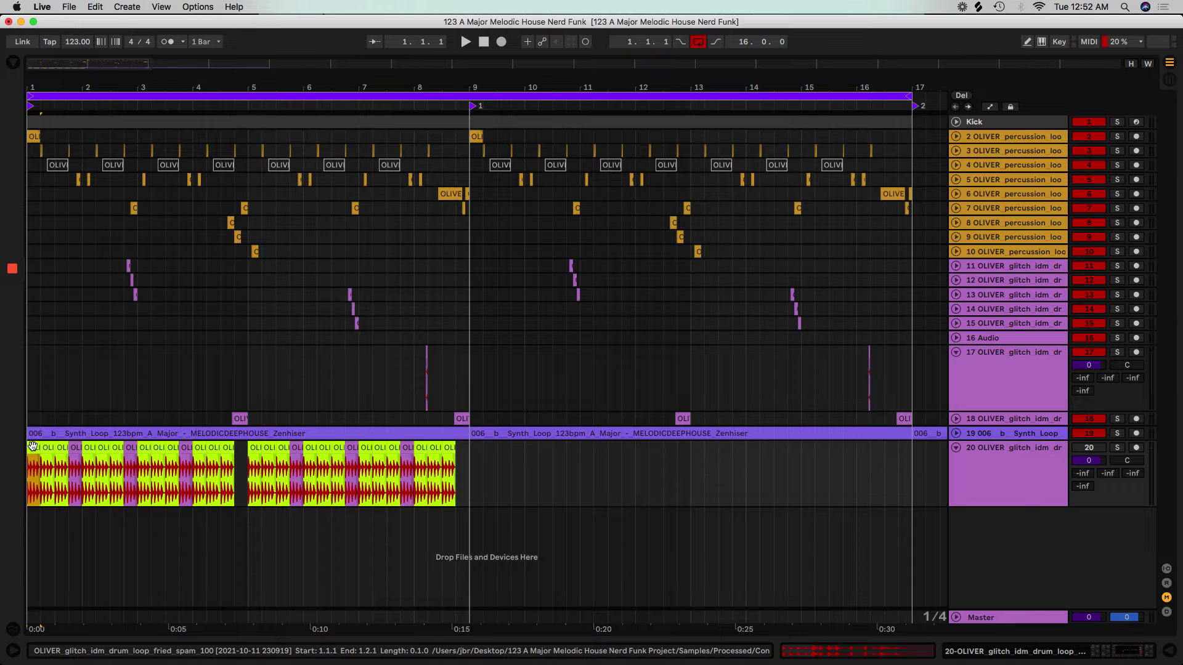
{"action": "left_click", "coordinate": [456, 454], "text": "shift"}
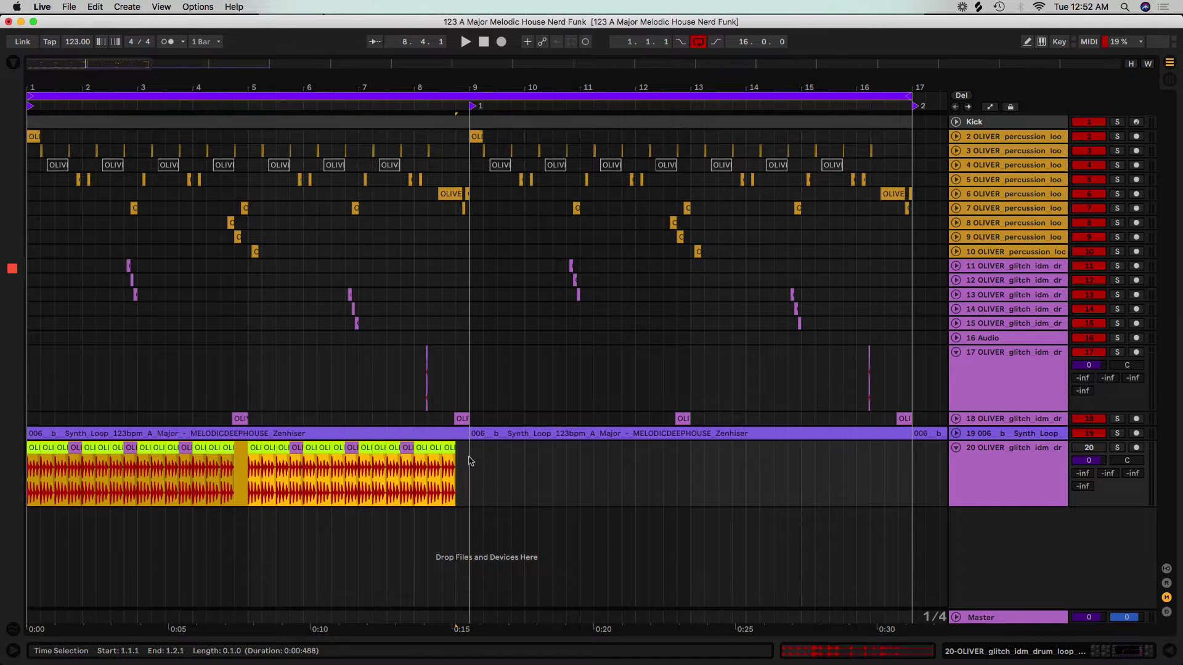
{"action": "left_click", "coordinate": [469, 461], "text": "shift"}
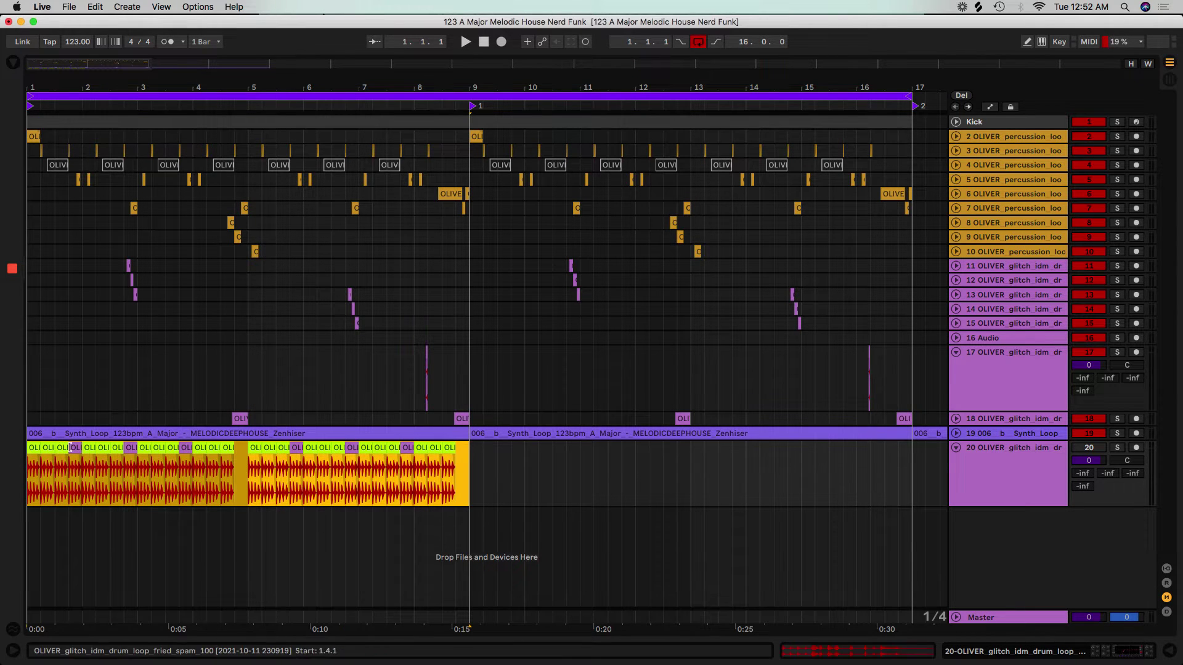
{"action": "key", "text": "super+d"}
- Solo the Kick track and track 20, show track 20's effects chain, and play from bar 1
{"action": "key", "text": "Home"}
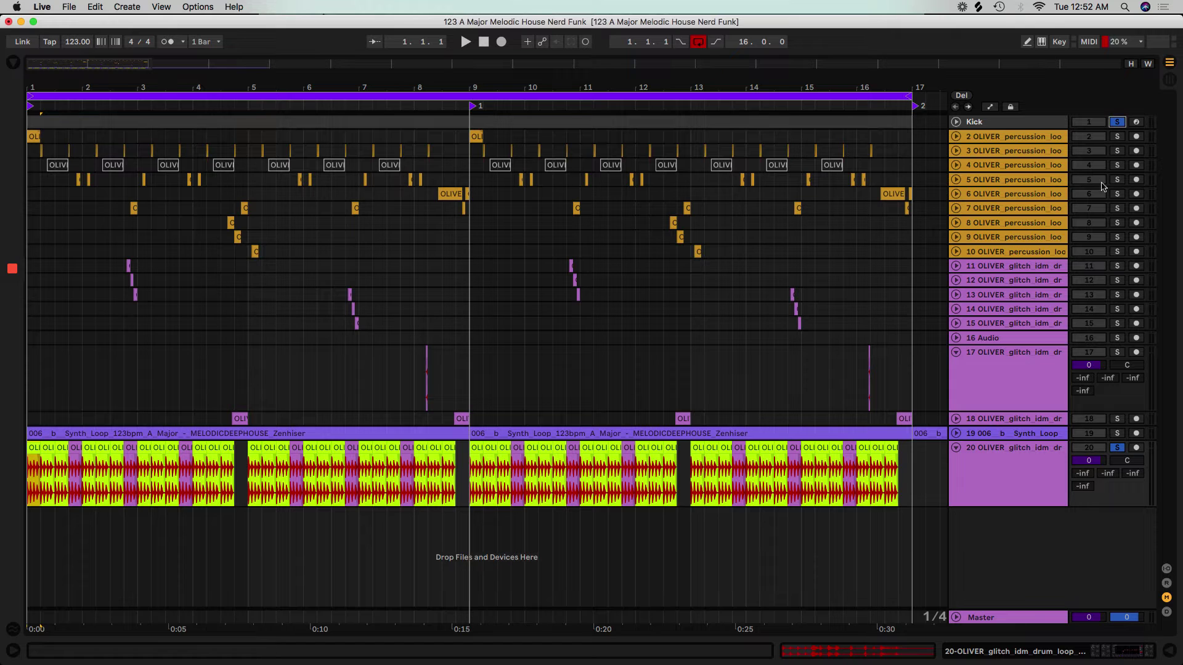
{"action": "left_click_drag", "start_coordinate": [266, 639], "coordinate": [266, 485]}
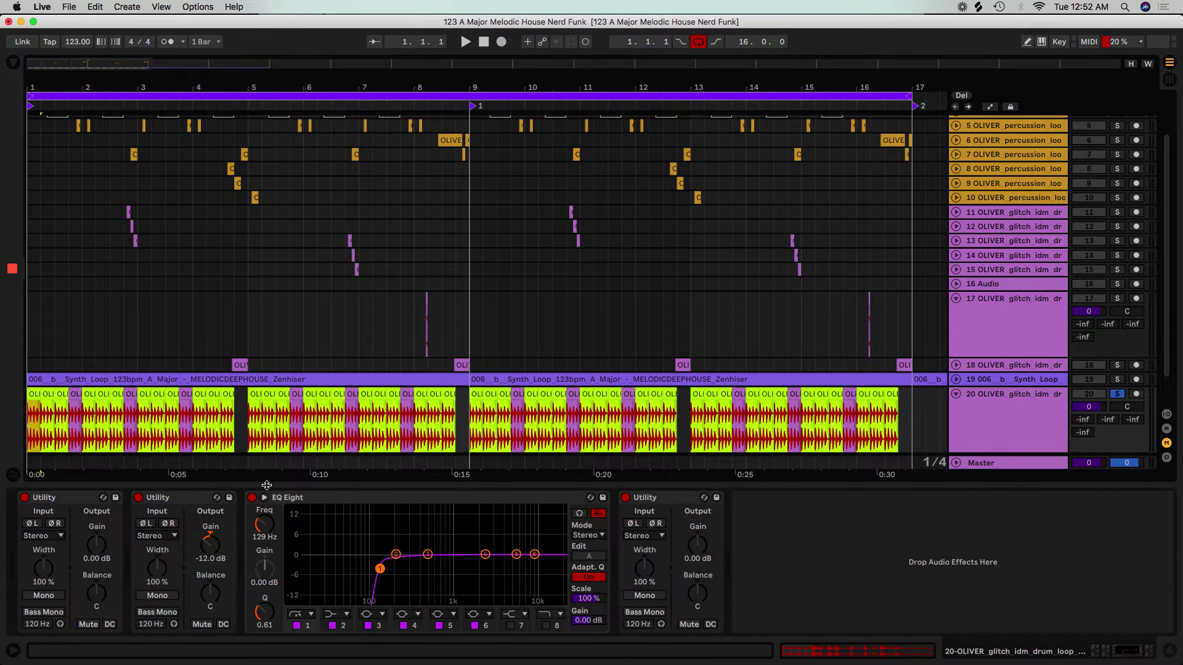
{"action": "key", "text": "space"}
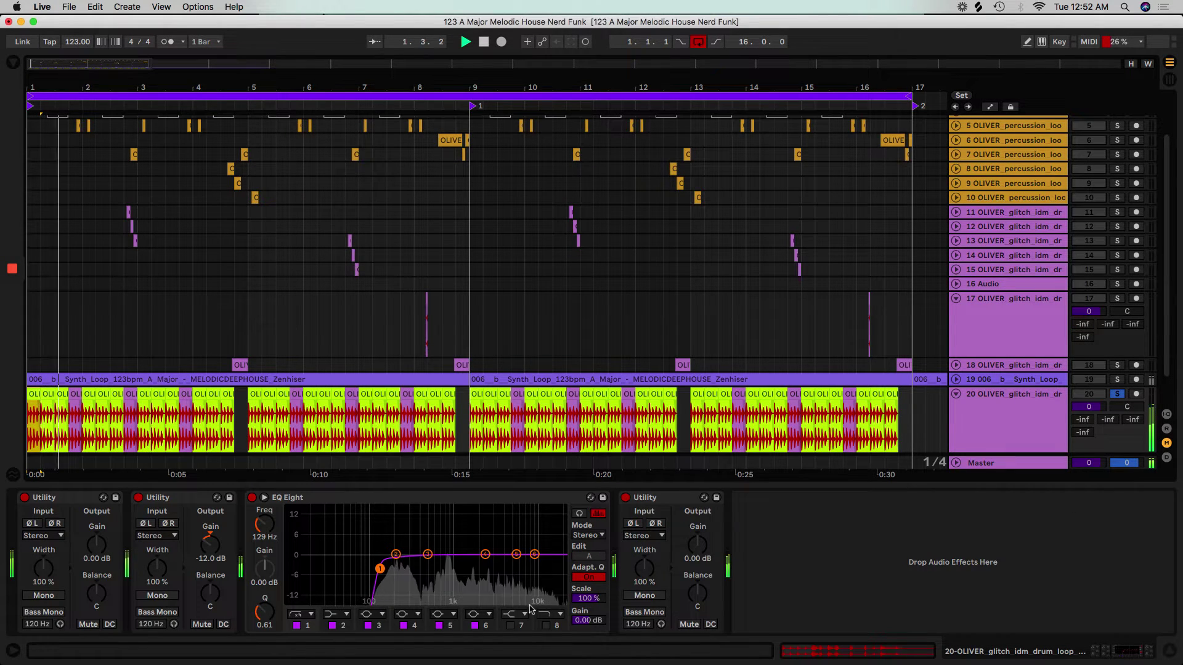
- Narrow track 20's EQ Eight to a band between a 574 Hz low cut and a 1.04 kHz high cut, and play it in the expanded display
{"action": "left_click", "coordinate": [546, 626]}
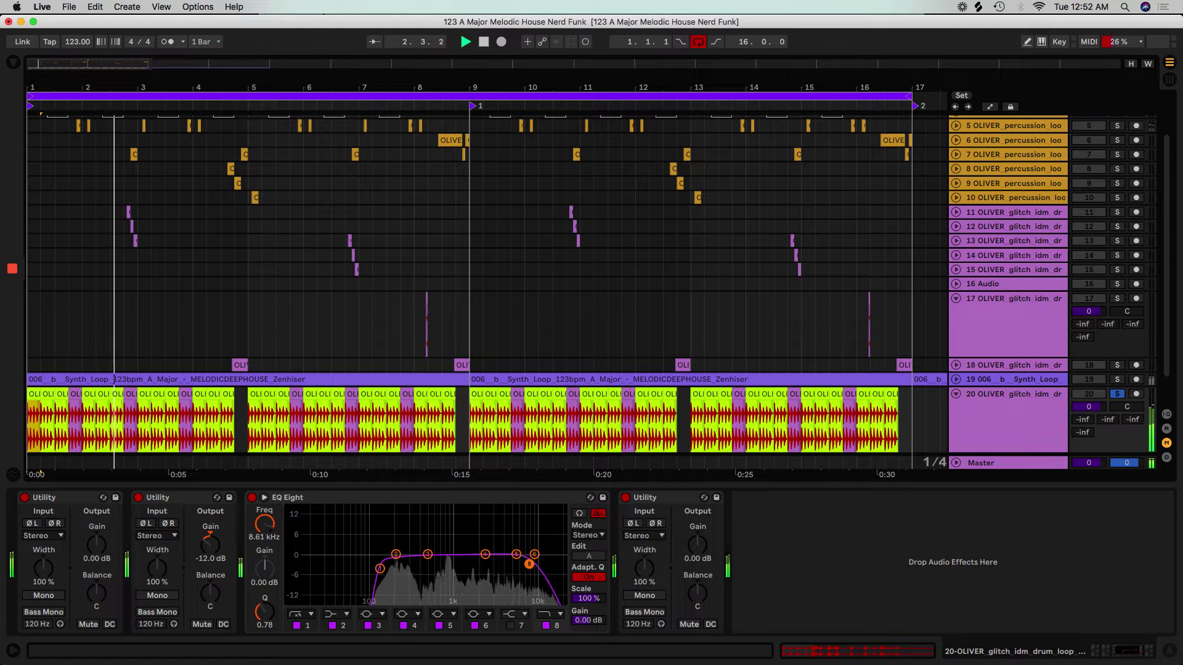
{"action": "left_click_drag", "start_coordinate": [380, 568], "coordinate": [454, 554]}
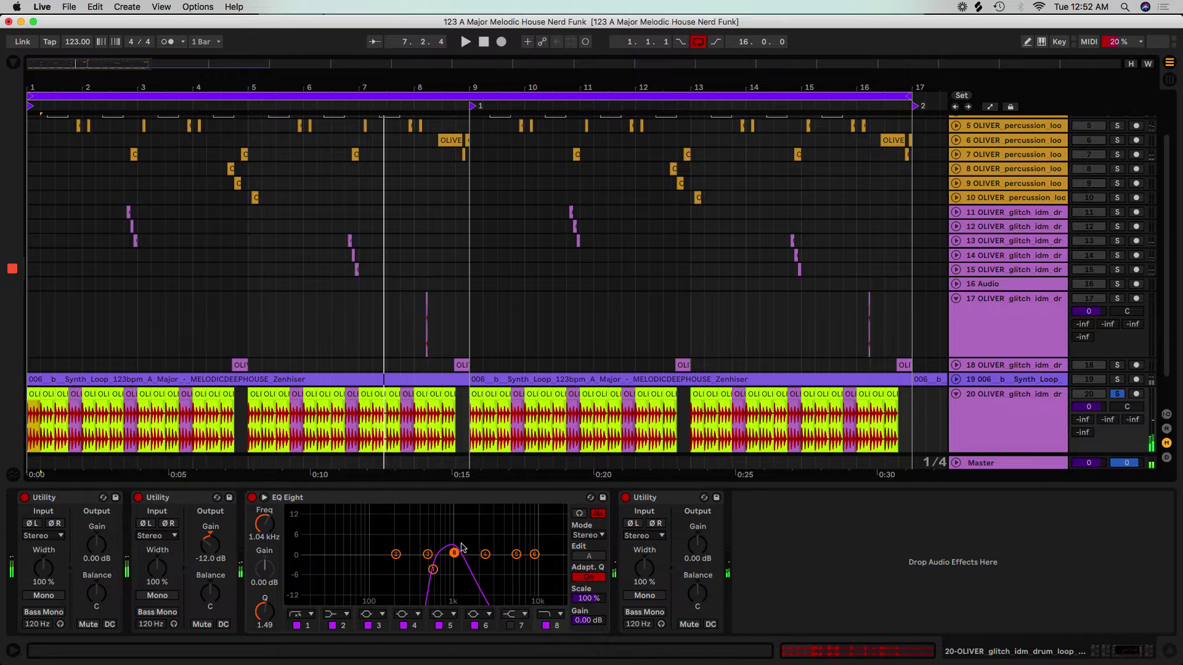
{"action": "left_click", "coordinate": [264, 498]}
{"action": "key", "text": "space"}
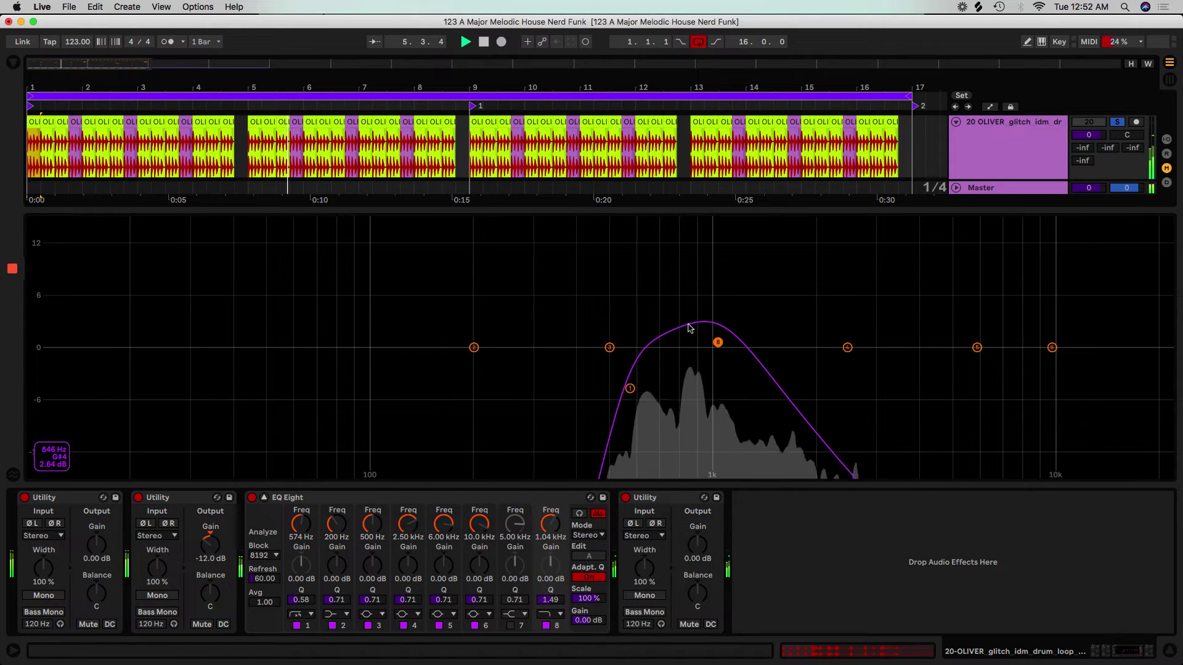
- Stop playback and collapse EQ Eight's expanded display on track 20
{"action": "key", "text": "space"}
{"action": "left_click", "coordinate": [263, 497]}
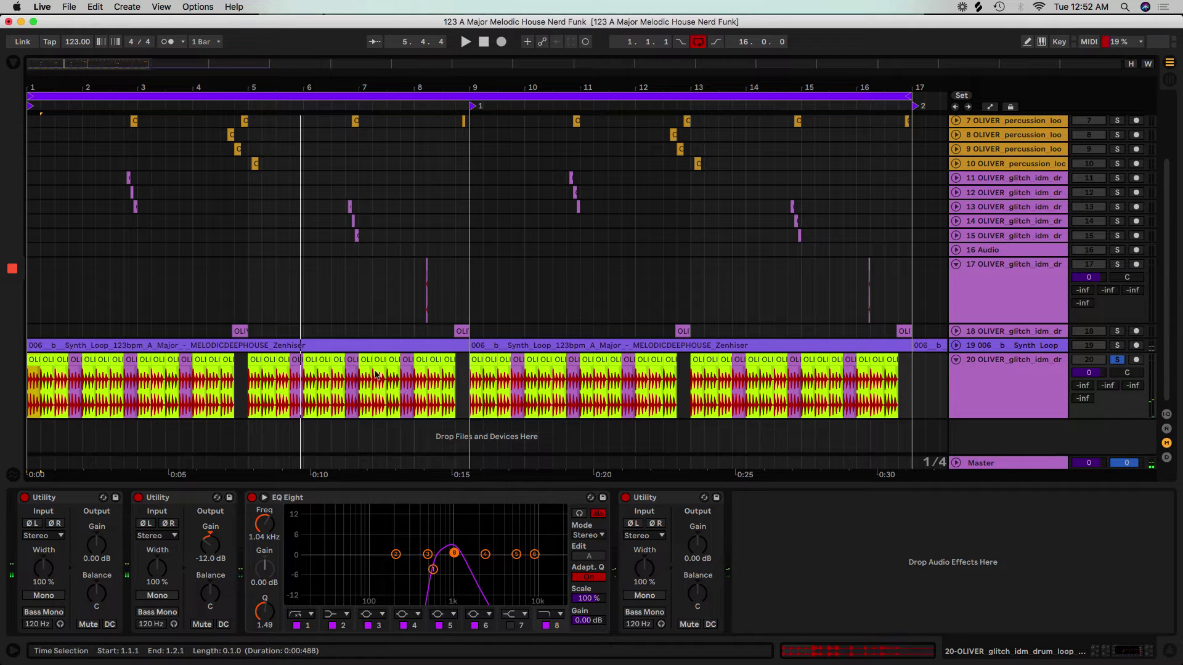
- Insert a MIDI track below track 20, create a one-bar clip in bar 1, and add overlapping G#3 and A3 notes at its start
{"action": "left_click", "coordinate": [1003, 460]}
{"action": "right_click", "coordinate": [1004, 448]}
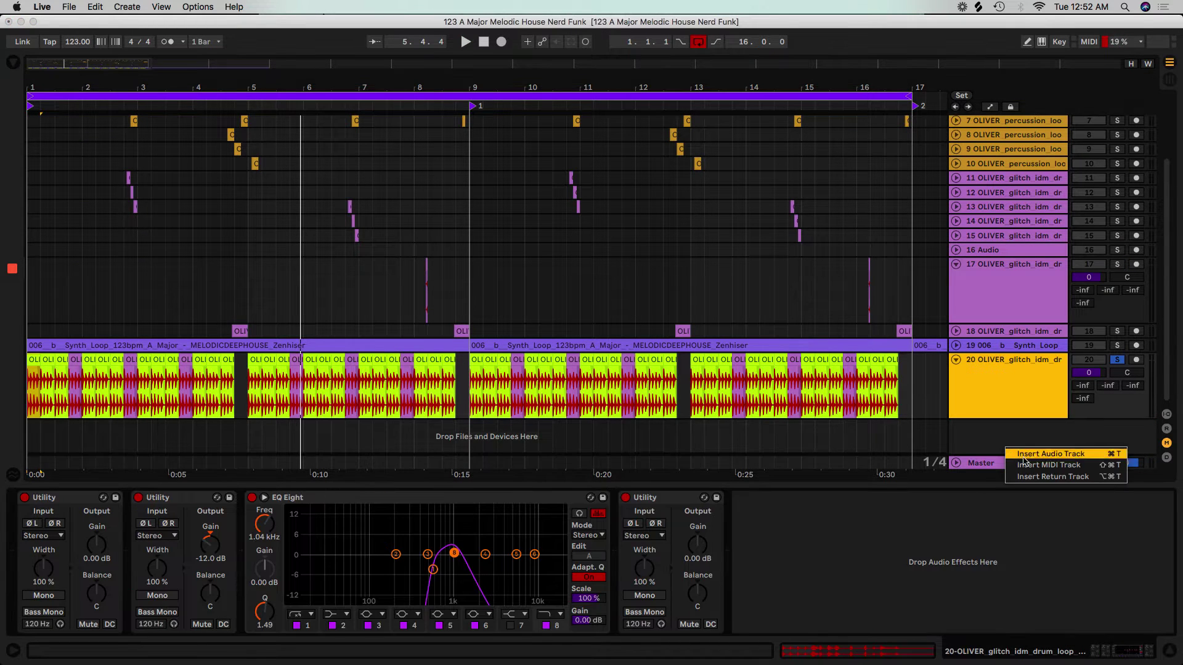
{"action": "key", "text": "Return"}
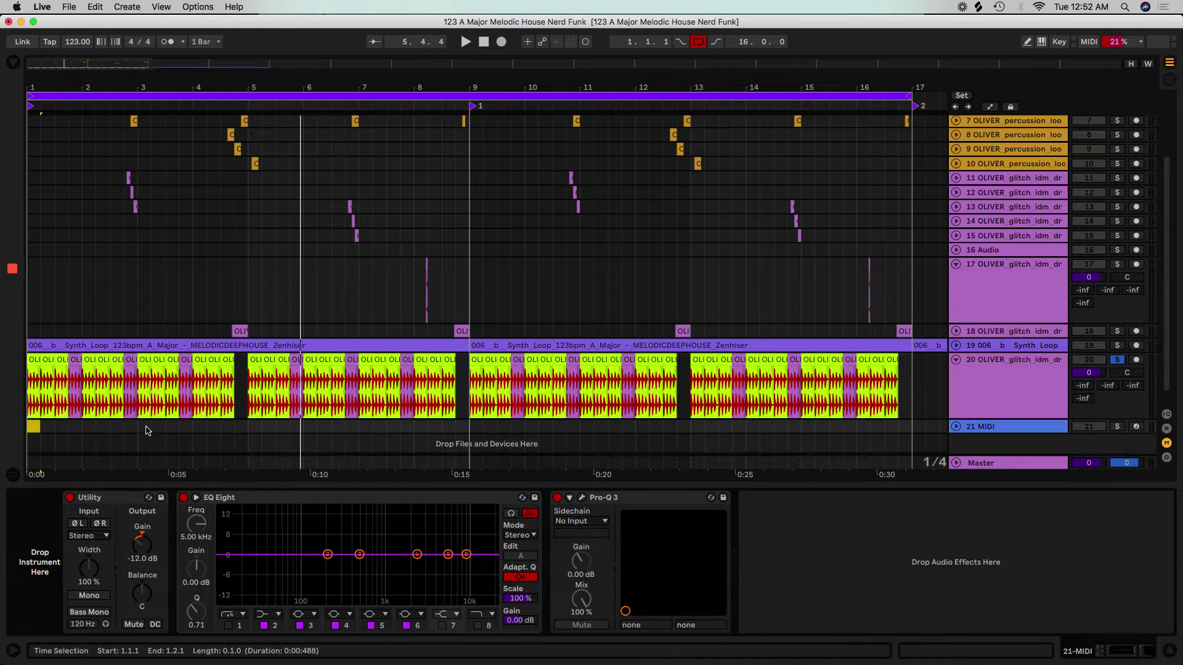
{"action": "double_click", "coordinate": [77, 433]}
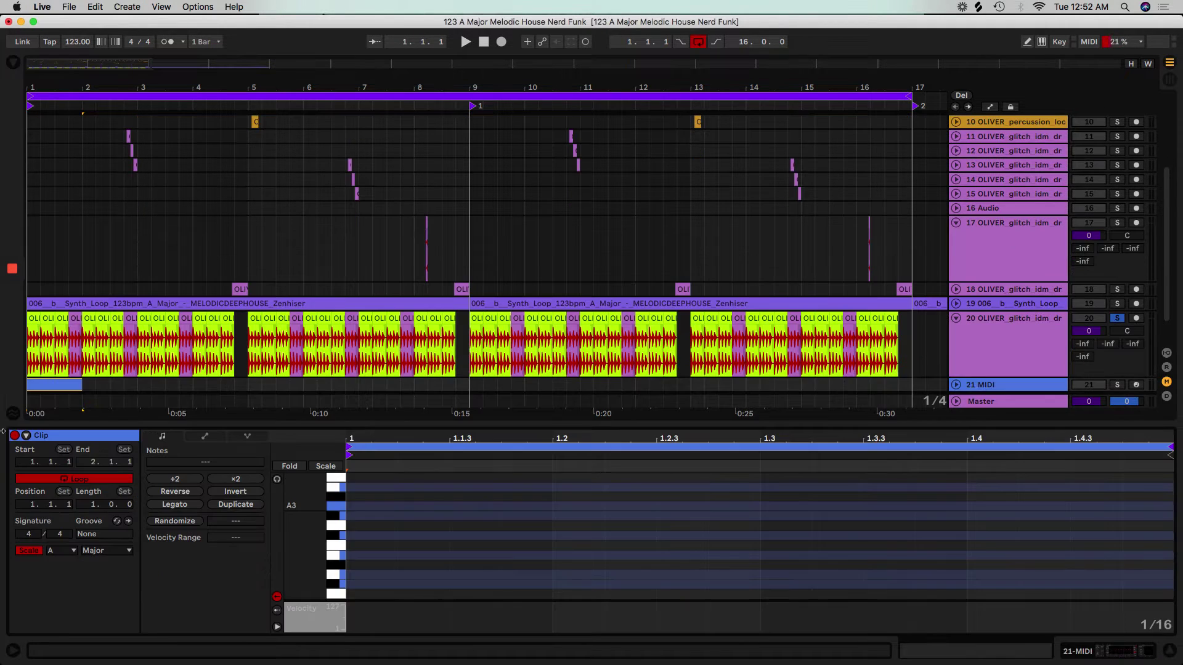
{"action": "left_click", "coordinate": [289, 467]}
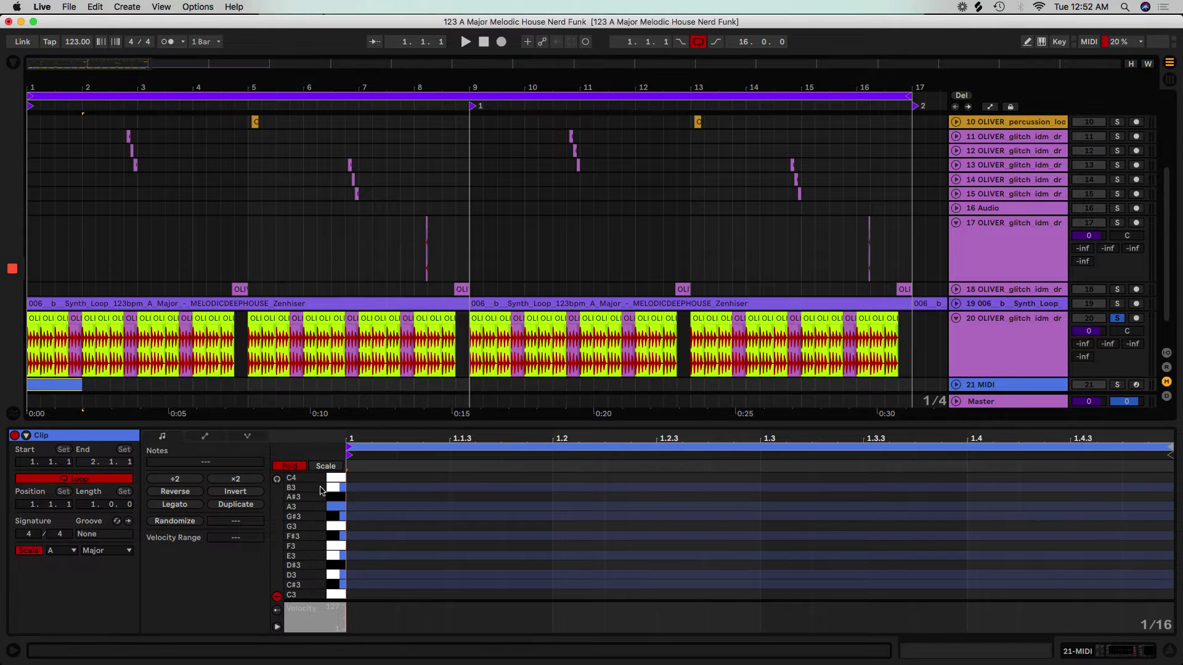
{"action": "double_click", "coordinate": [362, 519]}
{"action": "double_click", "coordinate": [363, 506]}
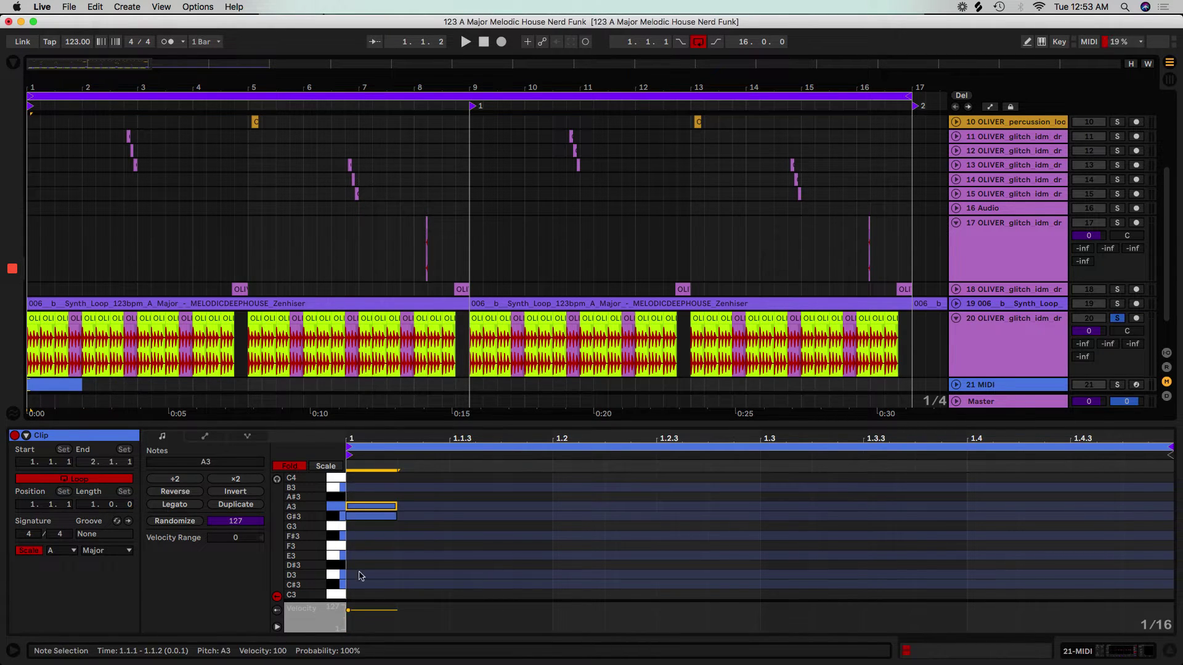
- Remove the G#3 and A3 notes, delete MIDI track 21, and restore the arrangement view with track 20's device chain
{"action": "double_click", "coordinate": [386, 519]}
{"action": "double_click", "coordinate": [383, 510]}
{"action": "left_click", "coordinate": [1000, 387]}
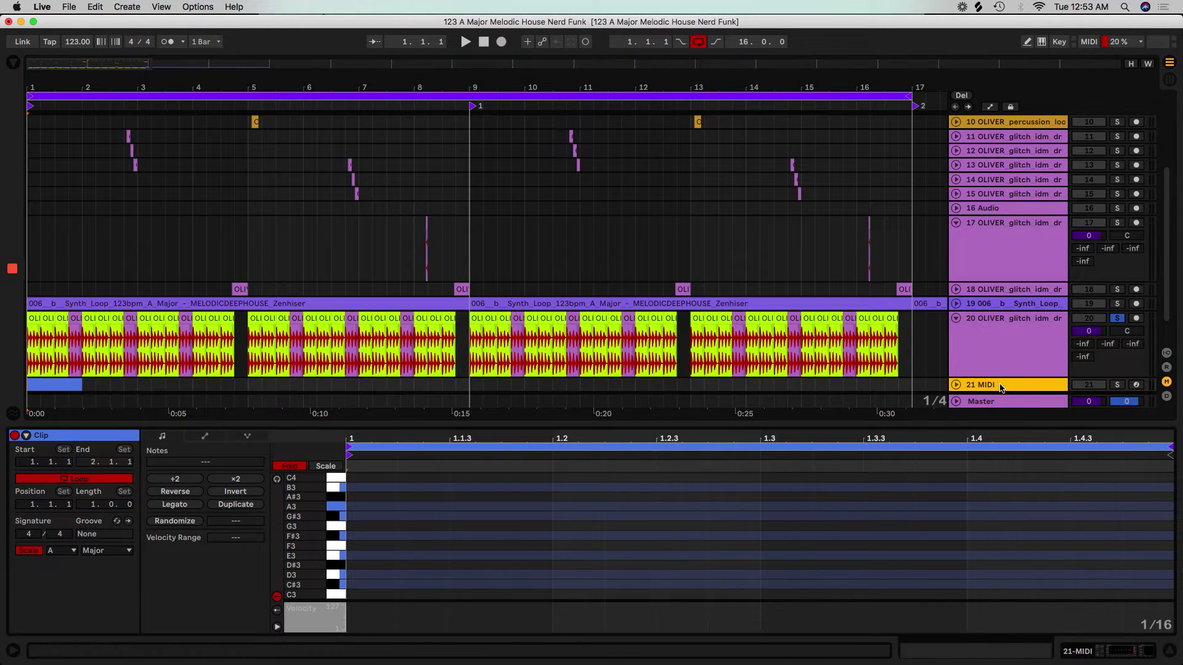
{"action": "key", "text": "Delete"}
{"action": "left_click_drag", "start_coordinate": [671, 424], "coordinate": [670, 491]}
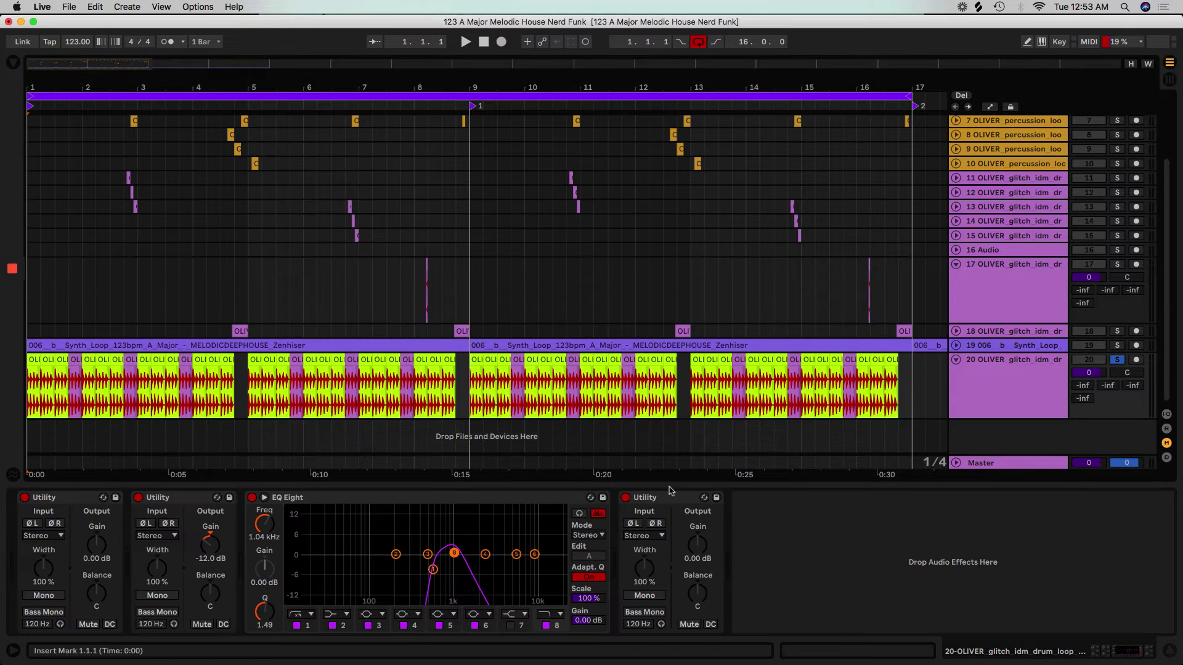
- Add a Channel EQ to track 20, open EQ Eight's high cut to 6.25 kHz, and set the Channel EQ's High gain to -15 dB
{"action": "left_click", "coordinate": [12, 64]}
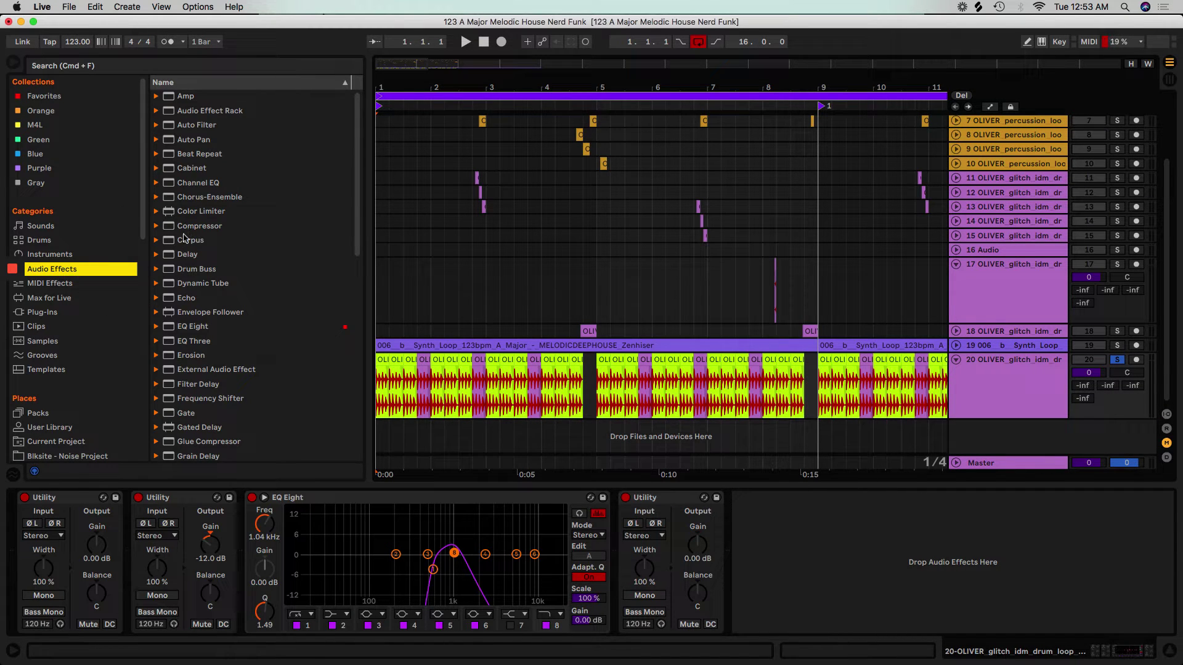
{"action": "double_click", "coordinate": [198, 183]}
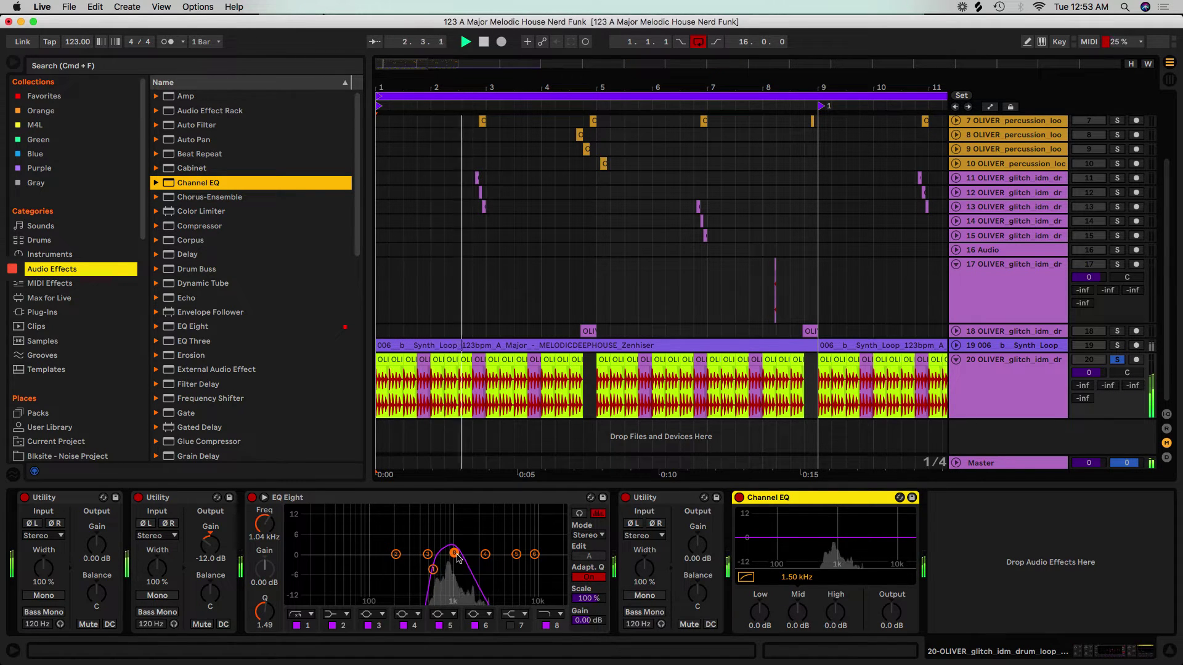
{"action": "left_click_drag", "start_coordinate": [458, 558], "coordinate": [517, 559]}
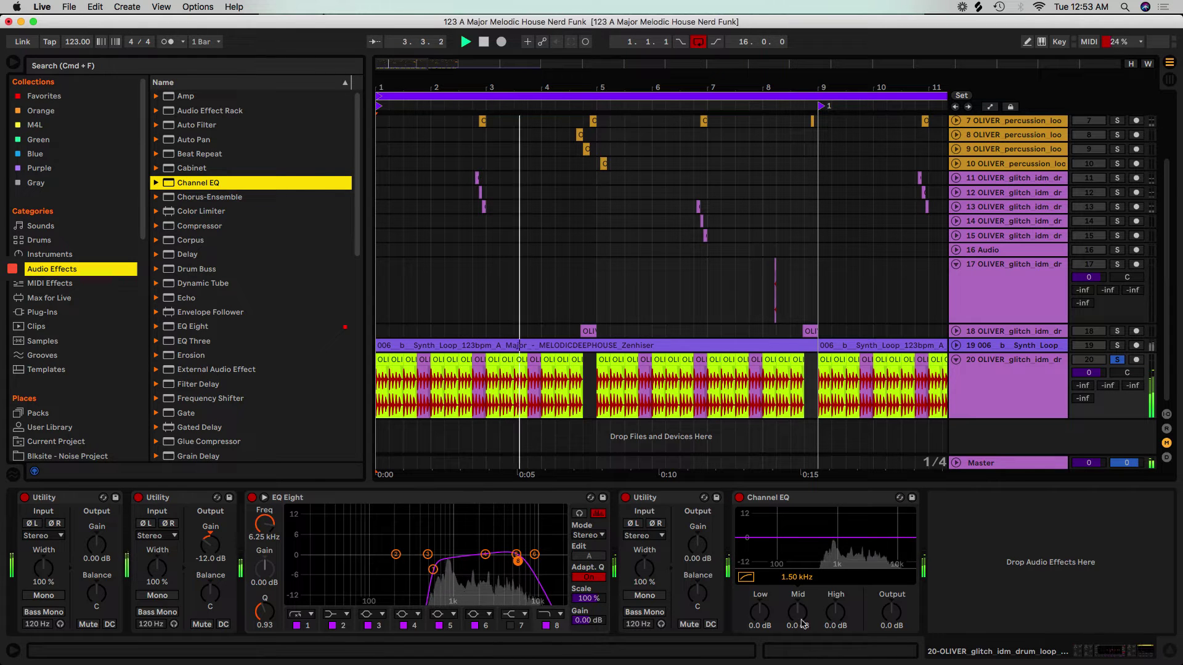
{"action": "left_click_drag", "start_coordinate": [835, 611], "coordinate": [836, 638]}
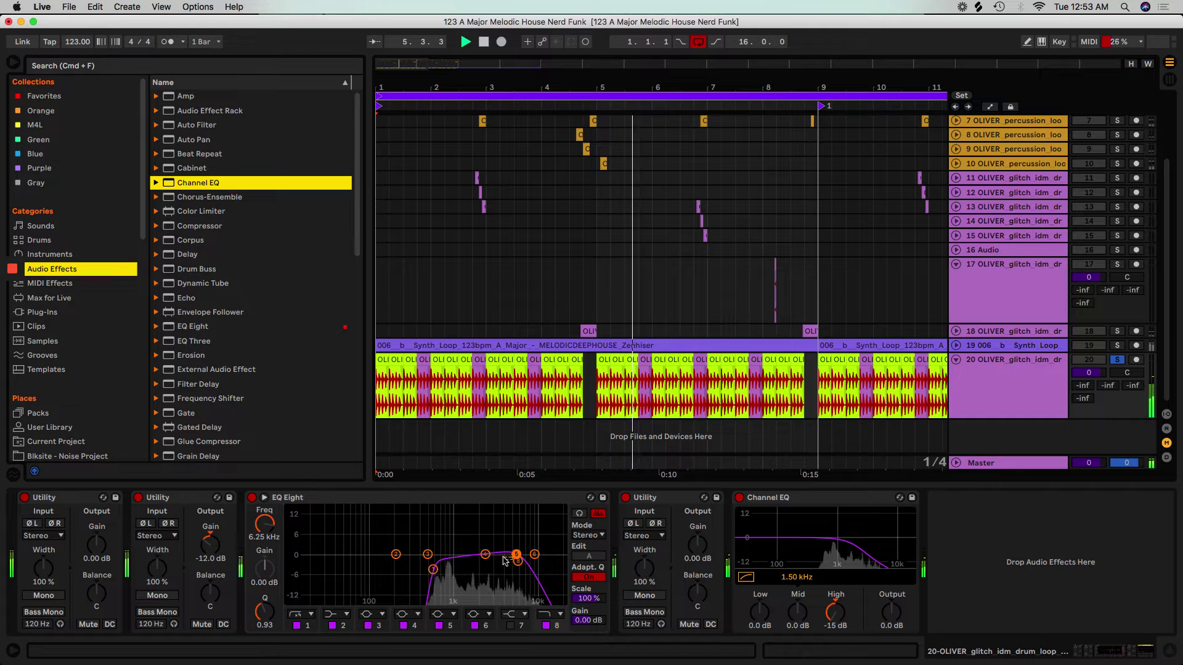
- Lower EQ Eight's high cut to 979 Hz with Q 1.02, and set Channel EQ's Low to -15 dB with its high-pass filter enabled
{"action": "left_click_drag", "start_coordinate": [517, 561], "coordinate": [468, 546]}
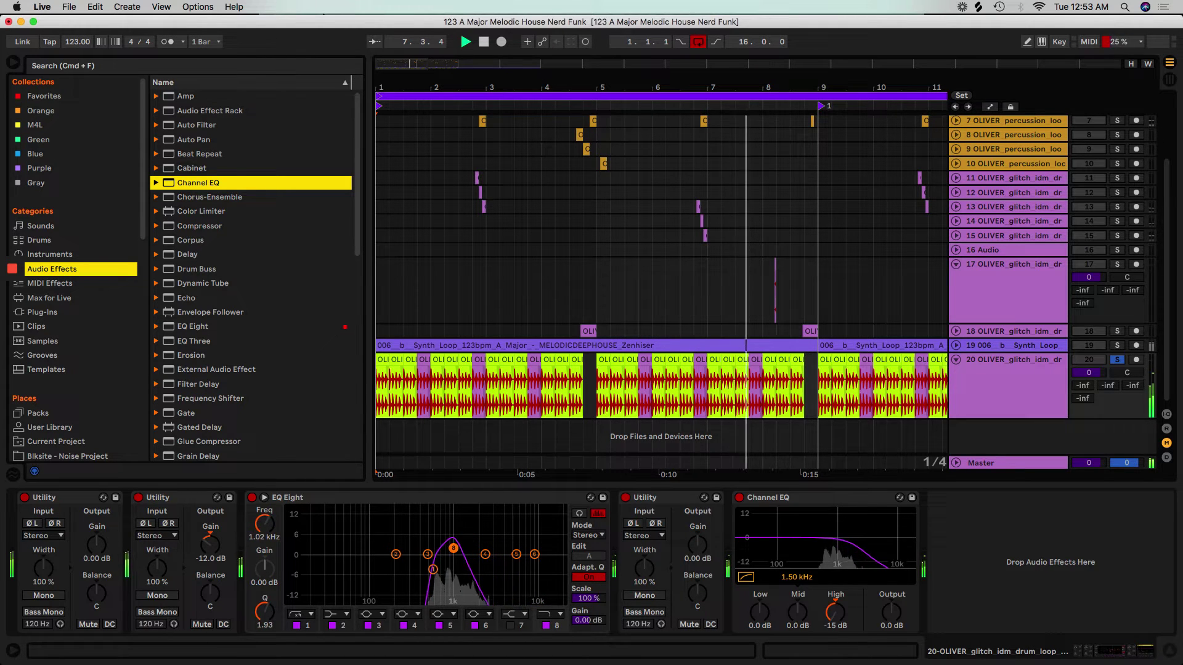
{"action": "left_click_drag", "start_coordinate": [446, 554], "coordinate": [448, 557]}
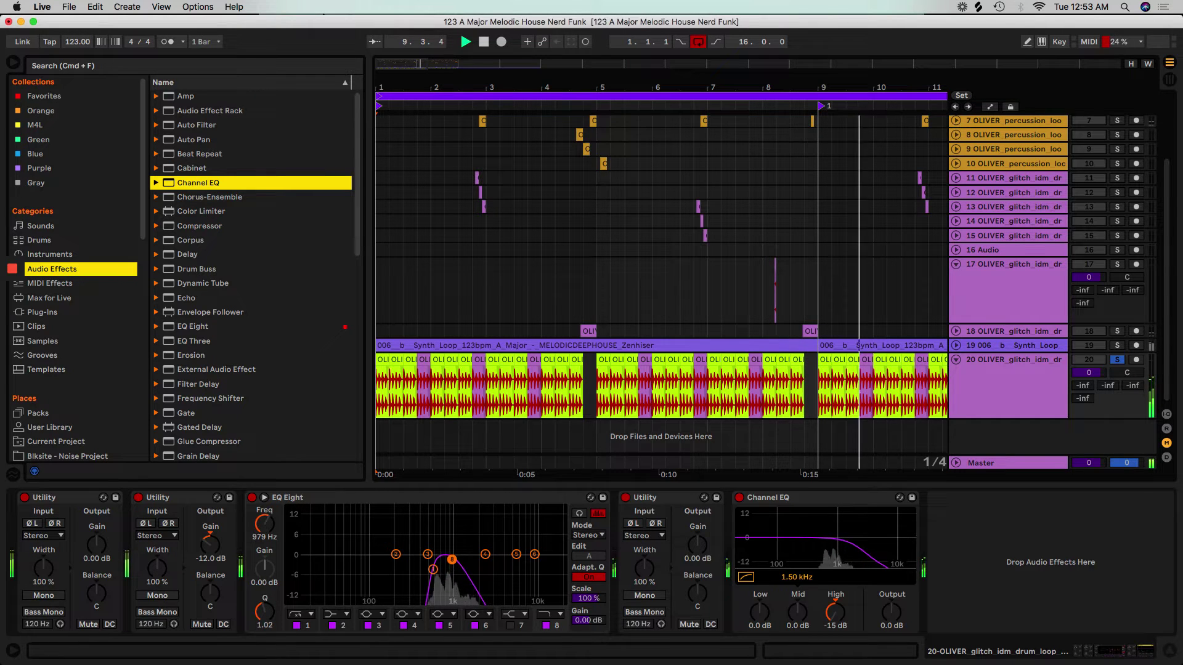
{"action": "key", "text": "space"}
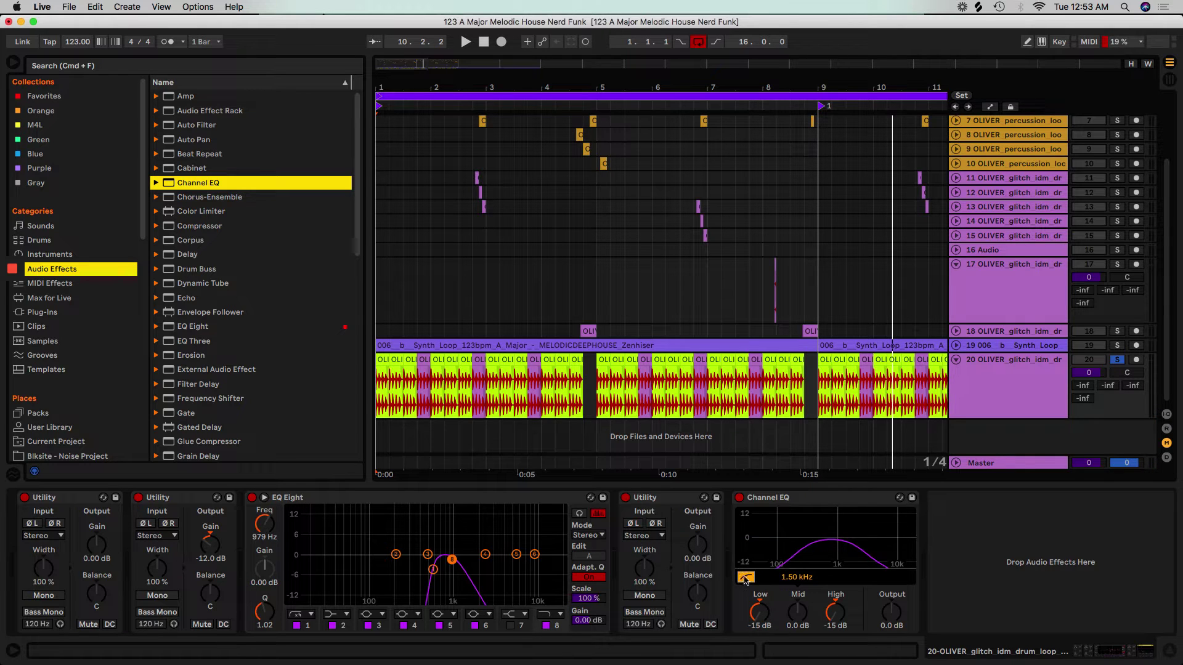
{"action": "key", "text": "space"}
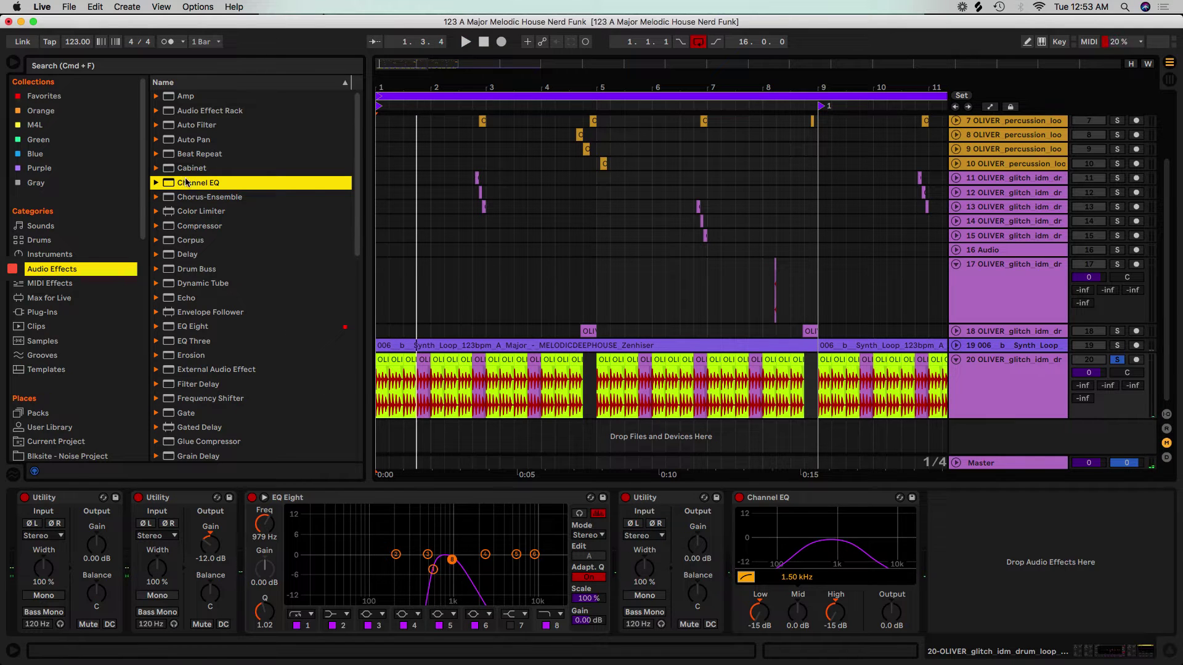
- Add an Auto Filter after the Channel EQ, set as an MS2 high-pass at 497 Hz with 5.00 dB drive, and audition it
{"action": "left_click_drag", "start_coordinate": [165, 128], "coordinate": [929, 607]}
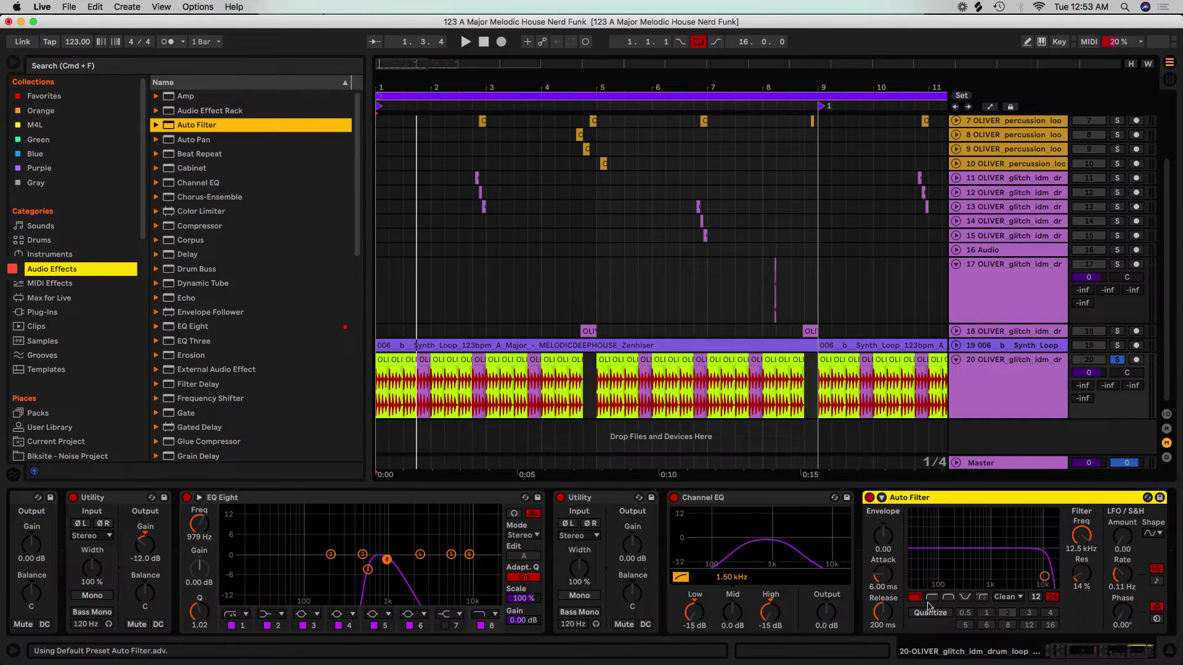
{"action": "left_click", "coordinate": [929, 599]}
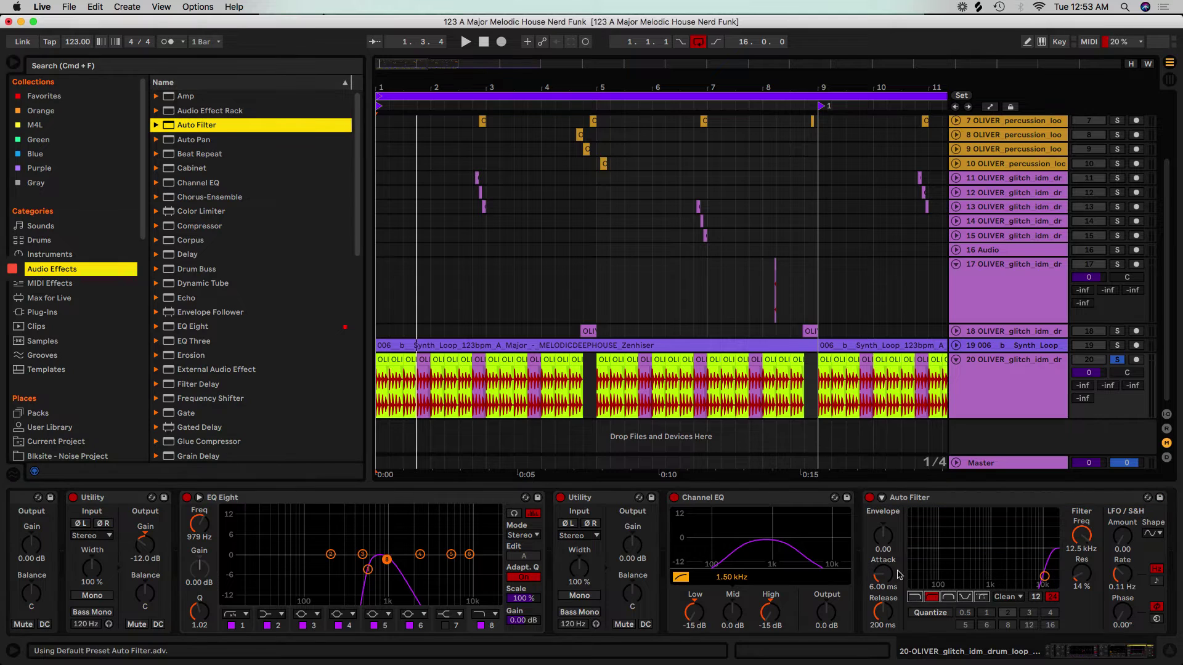
{"action": "left_click", "coordinate": [1006, 596]}
{"action": "left_click", "coordinate": [1003, 631]}
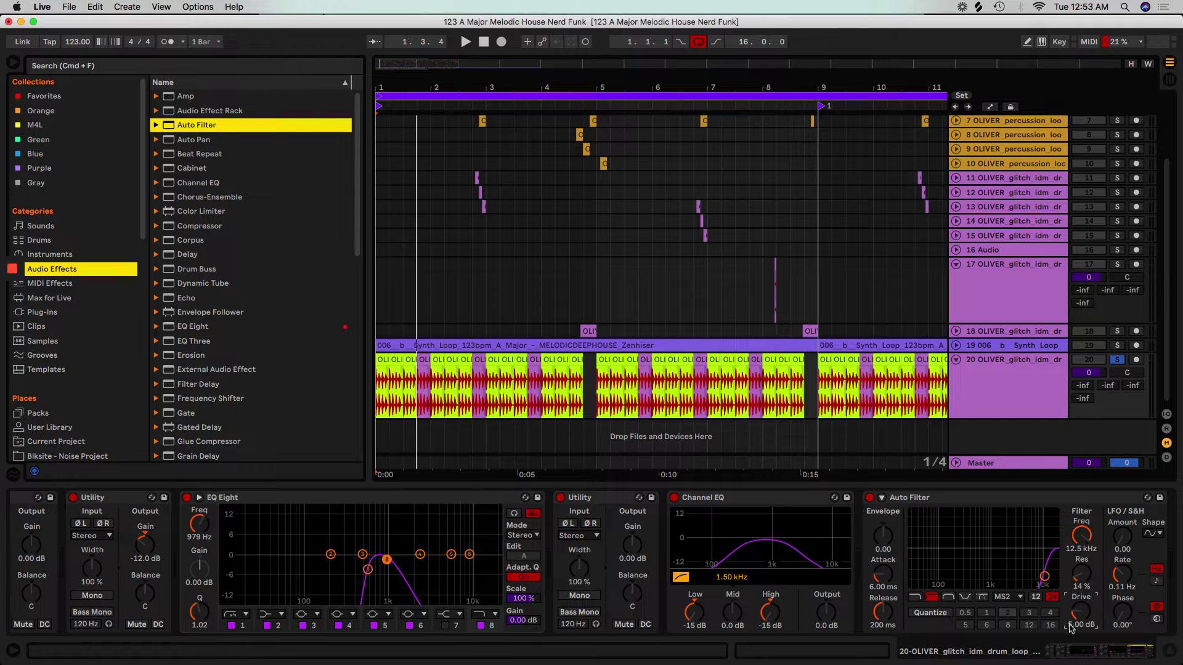
{"action": "key", "text": "space"}
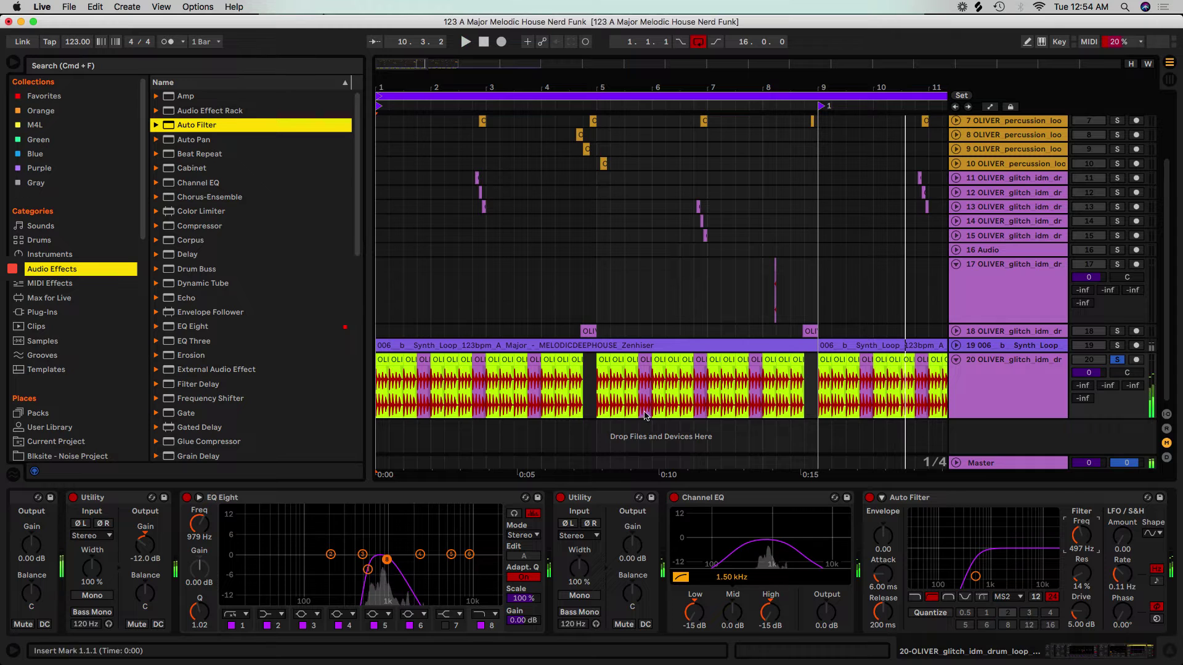
- Add a default Reverb after the Auto Filter in track 20's device chain
{"action": "scroll", "coordinate": [230, 412], "scroll_direction": "down", "scroll_amount": 12}
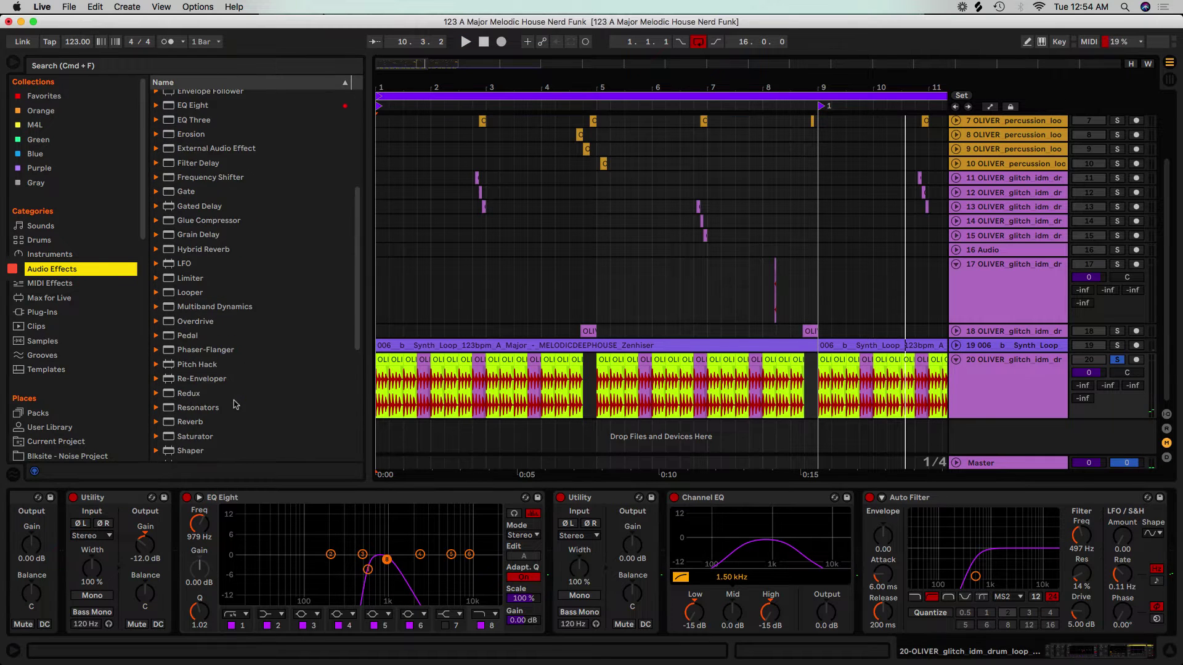
{"action": "left_click", "coordinate": [156, 282]}
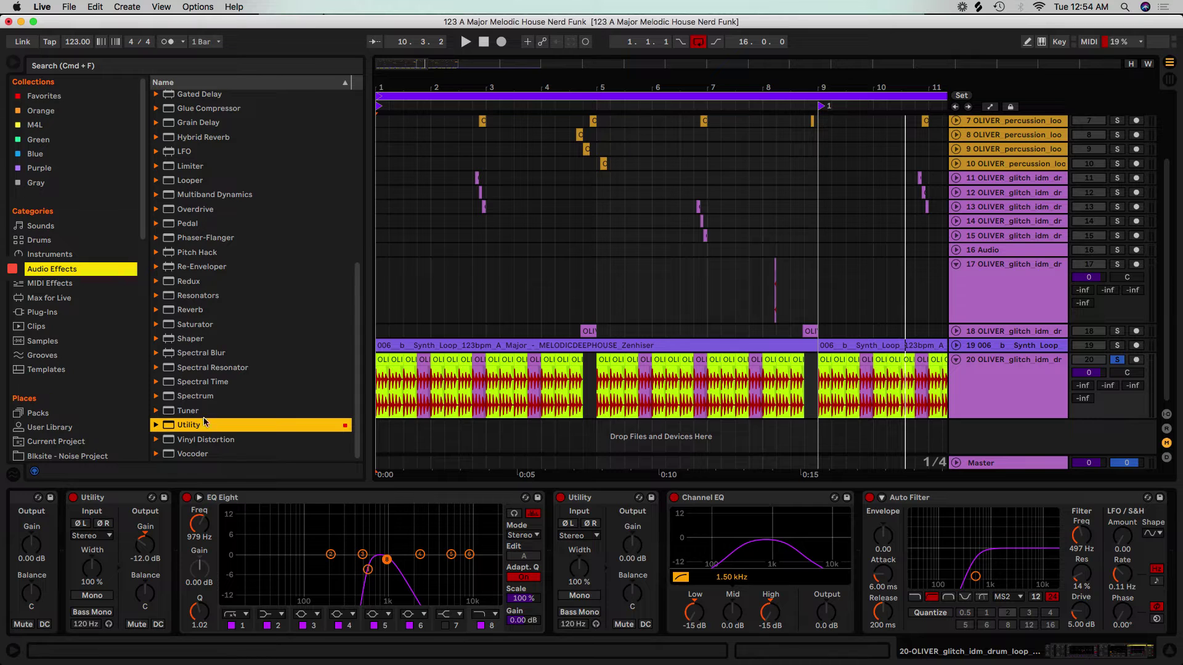
{"action": "left_click", "coordinate": [183, 311]}
{"action": "key", "text": "Return"}
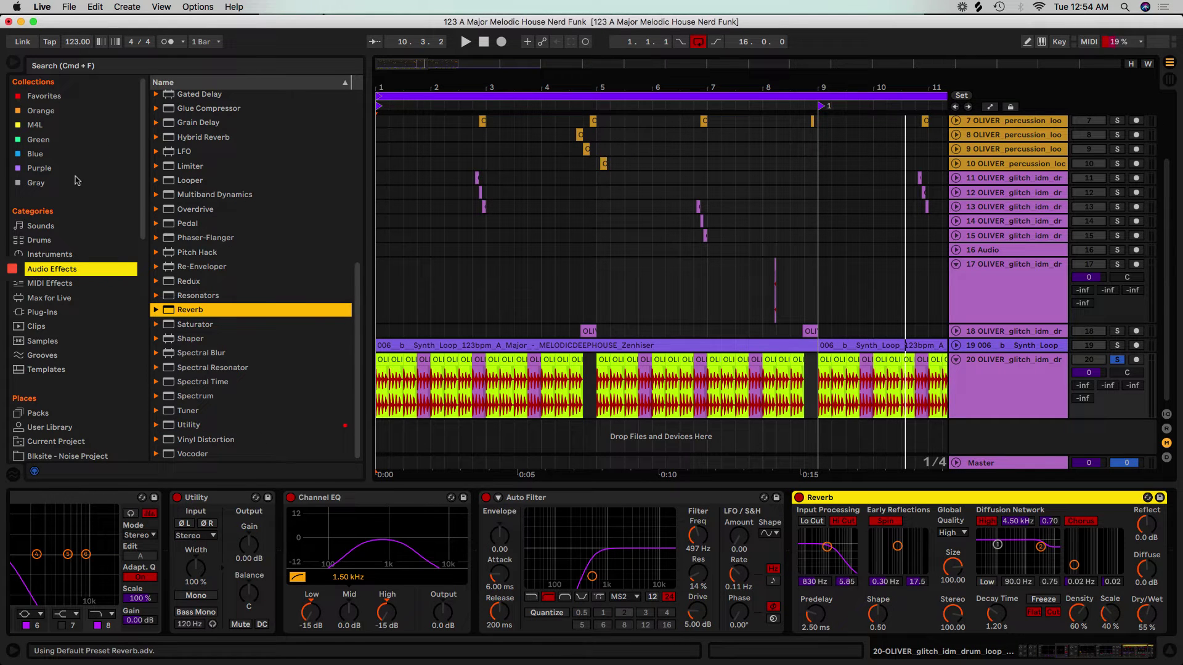
- Add the Max for Live device ml.distance after the Reverb on track 20
{"action": "left_click", "coordinate": [36, 127]}
{"action": "scroll", "coordinate": [247, 411], "scroll_direction": "down", "scroll_amount": 5}
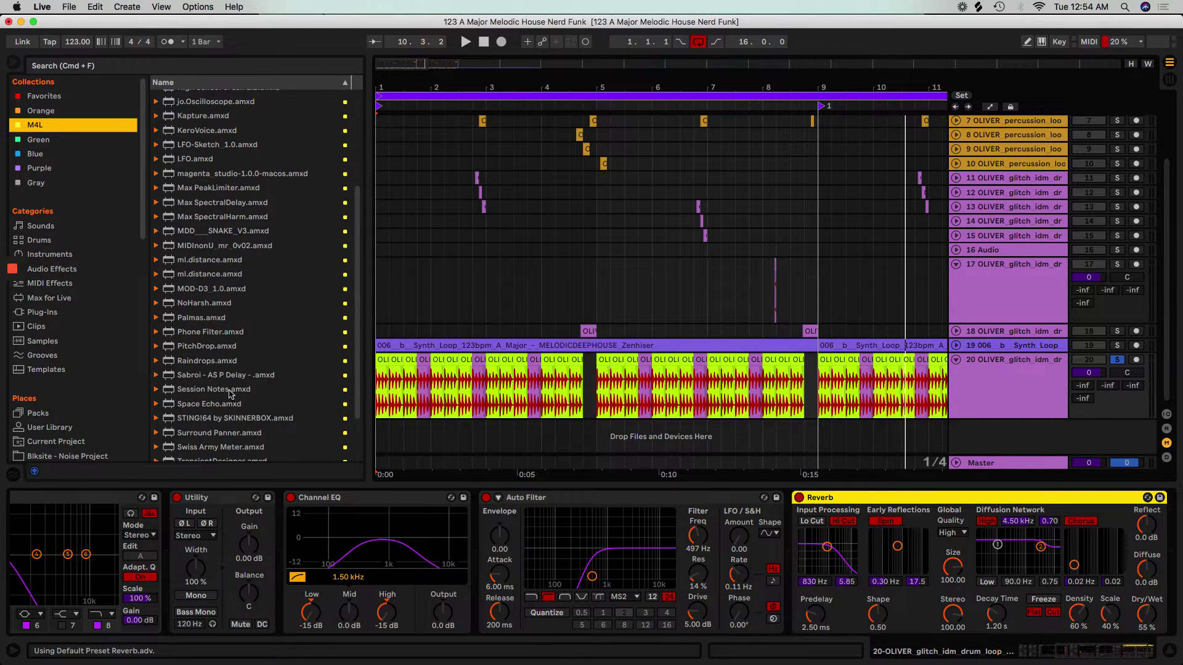
{"action": "scroll", "coordinate": [211, 213], "scroll_direction": "up", "scroll_amount": 3}
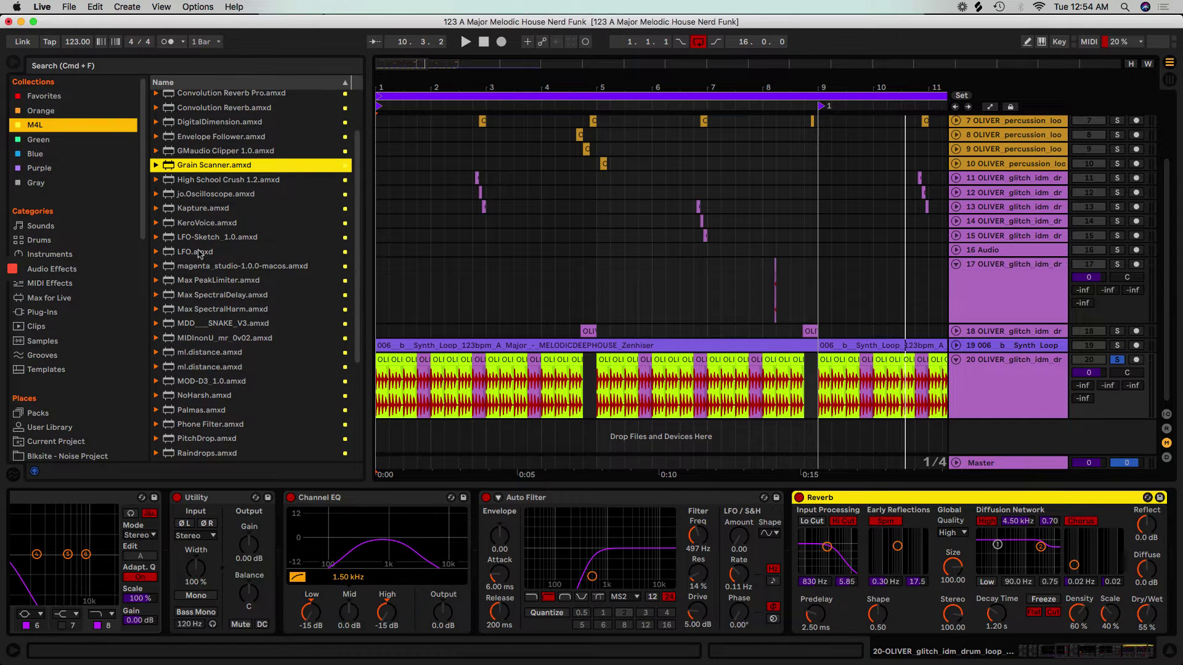
{"action": "left_click", "coordinate": [201, 368]}
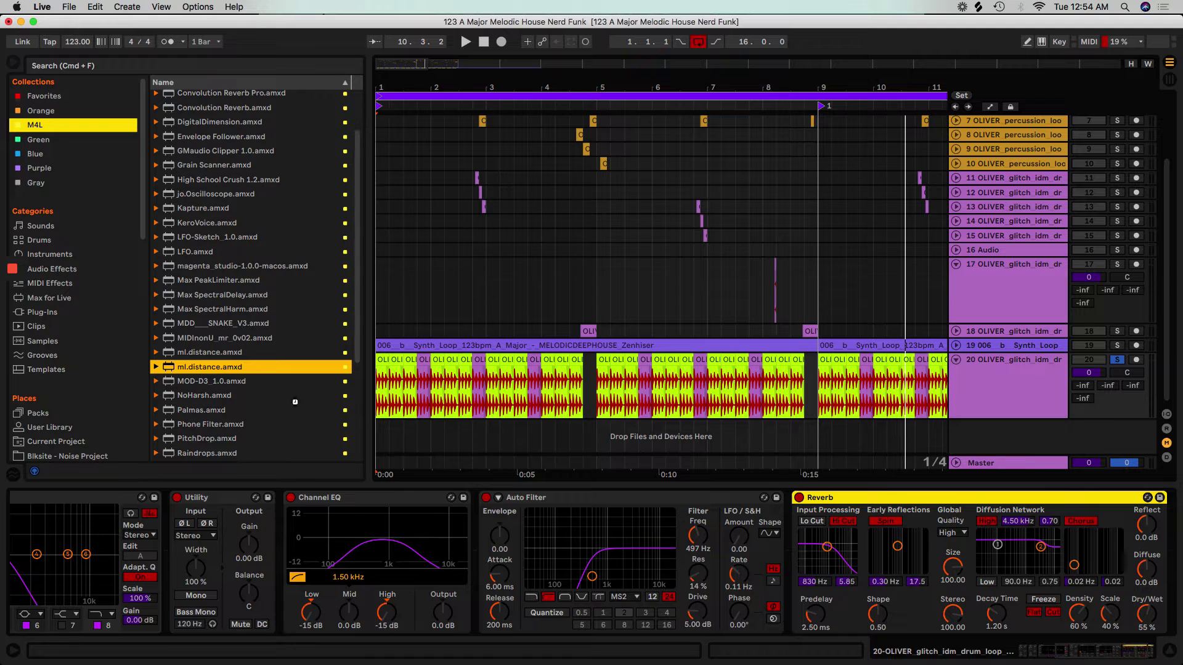
{"action": "left_click_drag", "start_coordinate": [1099, 662], "coordinate": [1013, 626]}
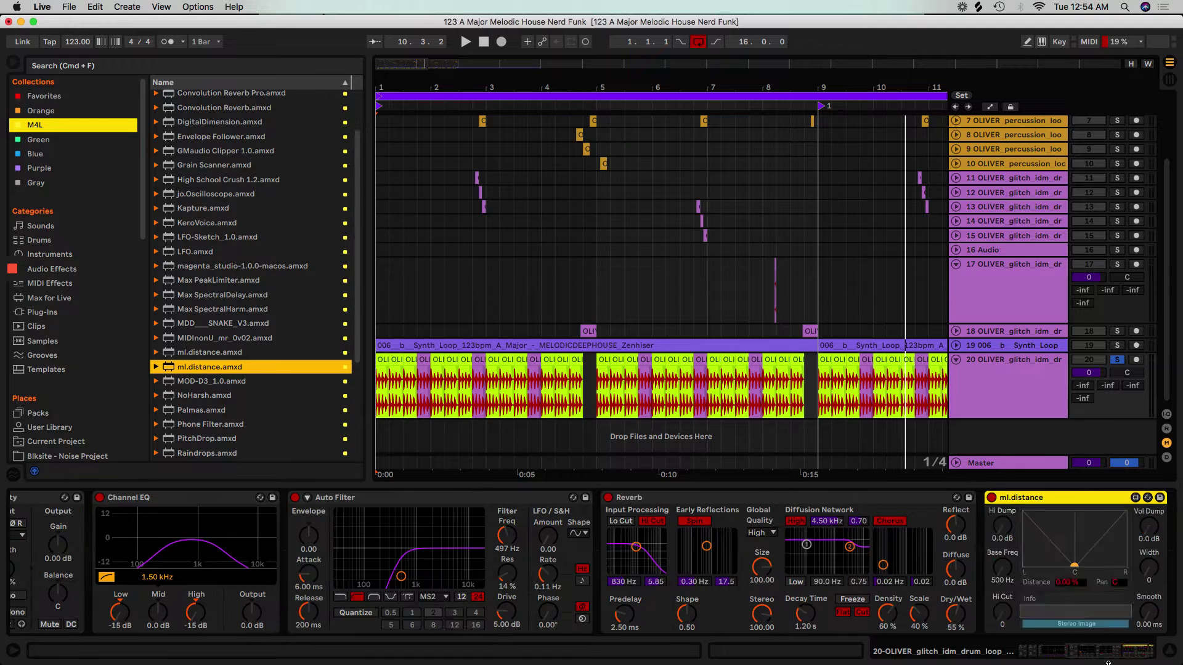
- Set the Reverb's Size to 500 and Stereo to 120, and disable its input Hi Cut and the diffusion network's High filter
{"action": "left_click", "coordinate": [763, 554]}
{"action": "left_click_drag", "start_coordinate": [643, 536], "coordinate": [641, 533]}
{"action": "left_click", "coordinate": [652, 521]}
{"action": "left_click", "coordinate": [796, 521]}
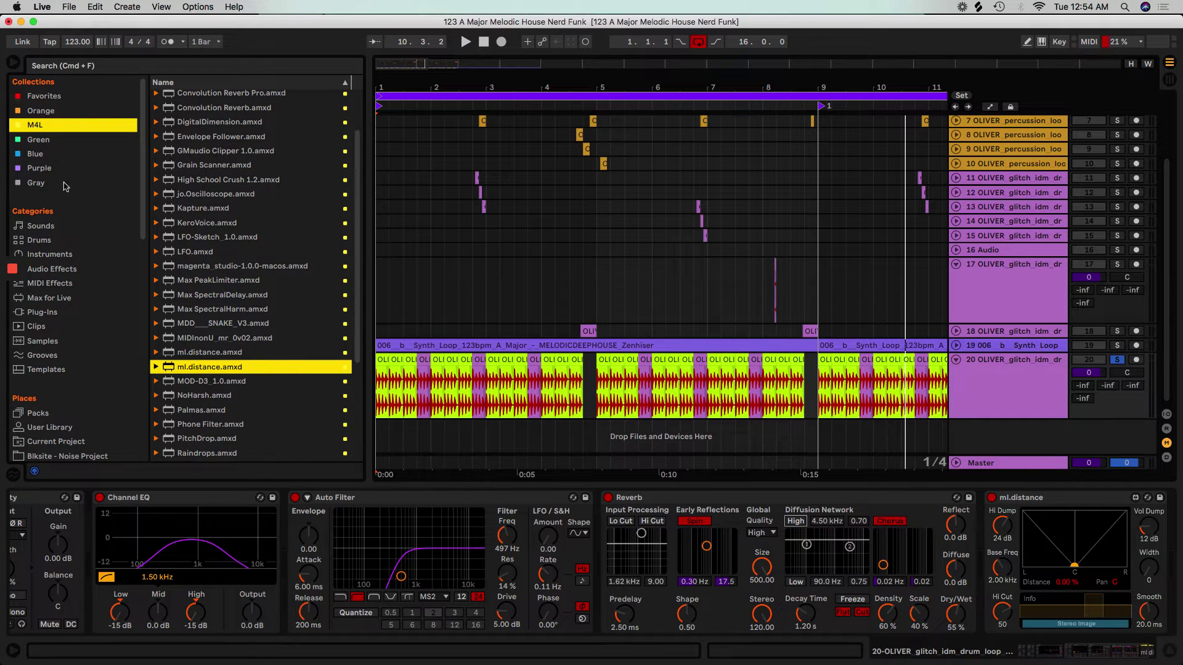
- Add an EQ Eight between the Reverb and ml.distance on track 20
{"action": "left_click", "coordinate": [51, 269]}
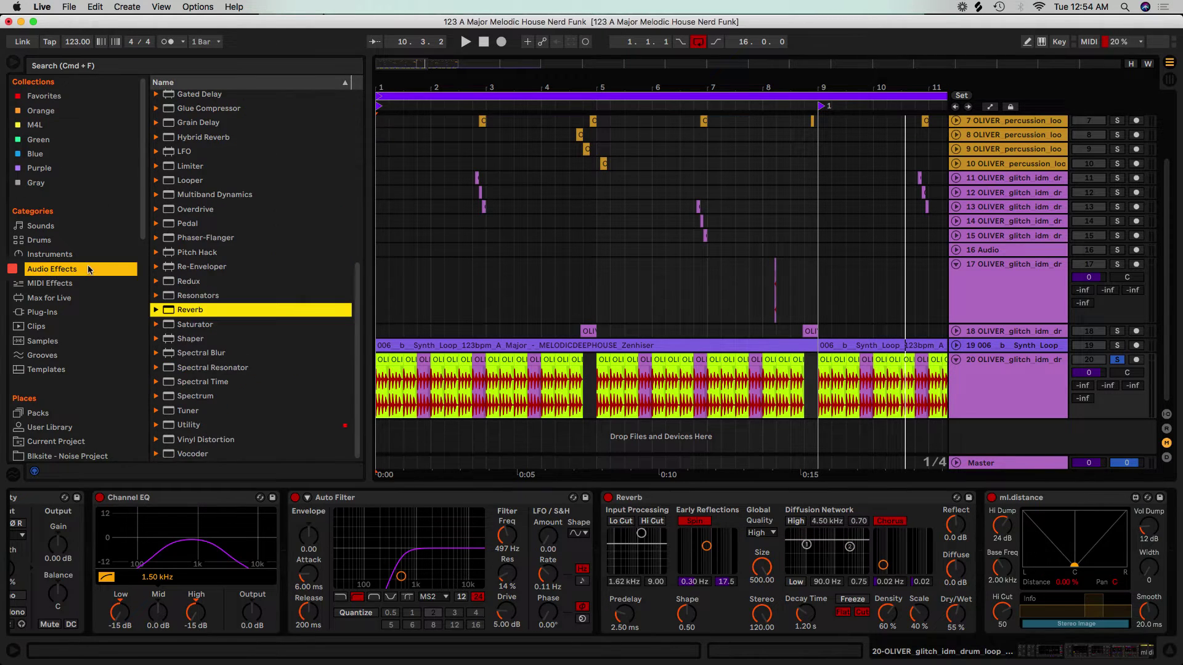
{"action": "scroll", "coordinate": [199, 186], "scroll_direction": "up", "scroll_amount": 10}
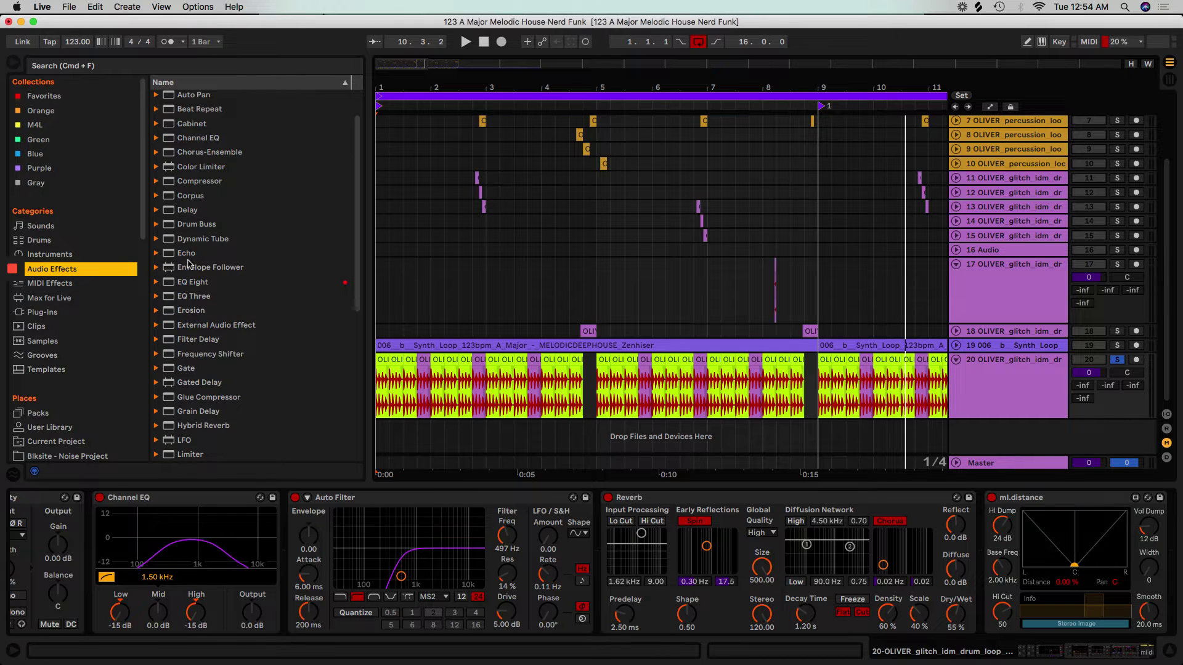
{"action": "left_click_drag", "start_coordinate": [191, 285], "coordinate": [956, 516]}
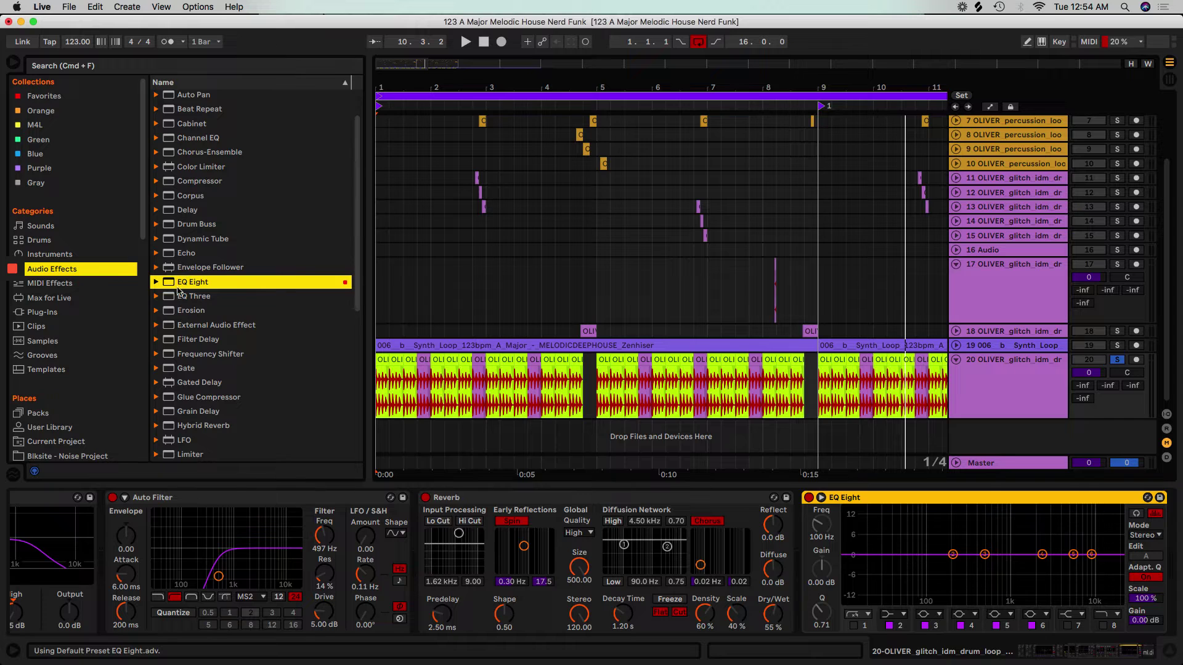
- Insert a second Reverb between the new EQ Eight and ml.distance, and collapse it
{"action": "scroll", "coordinate": [184, 320], "scroll_direction": "down", "scroll_amount": 8}
{"action": "left_click_drag", "start_coordinate": [191, 367], "coordinate": [1149, 553]}
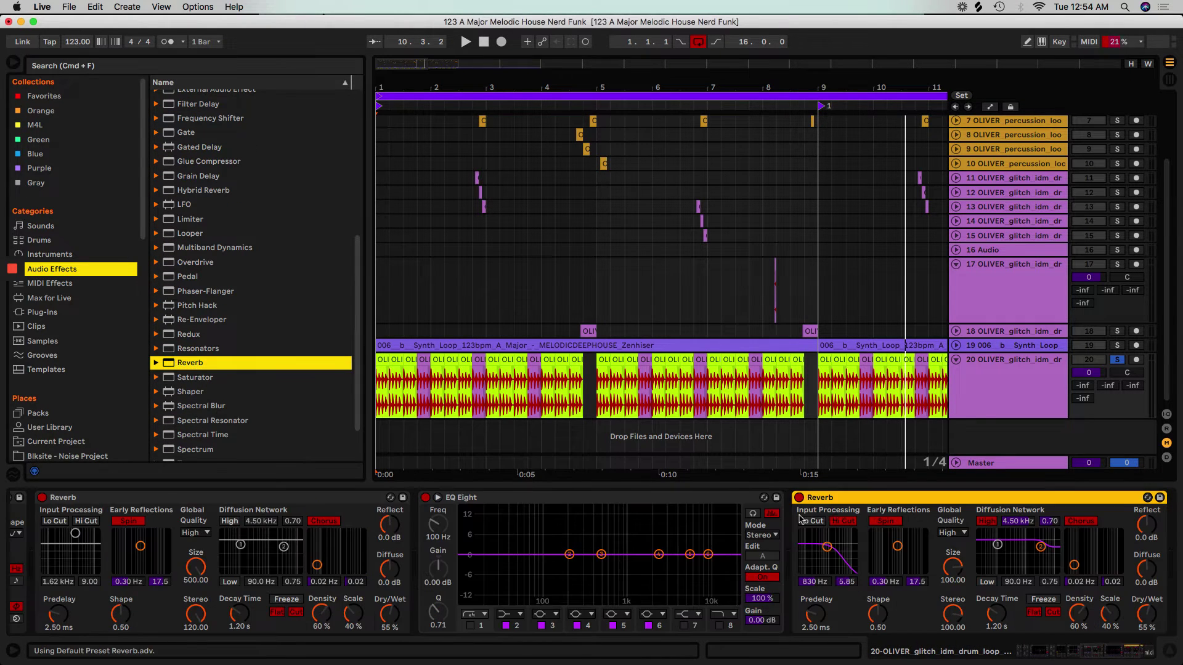
{"action": "double_click", "coordinate": [813, 498]}
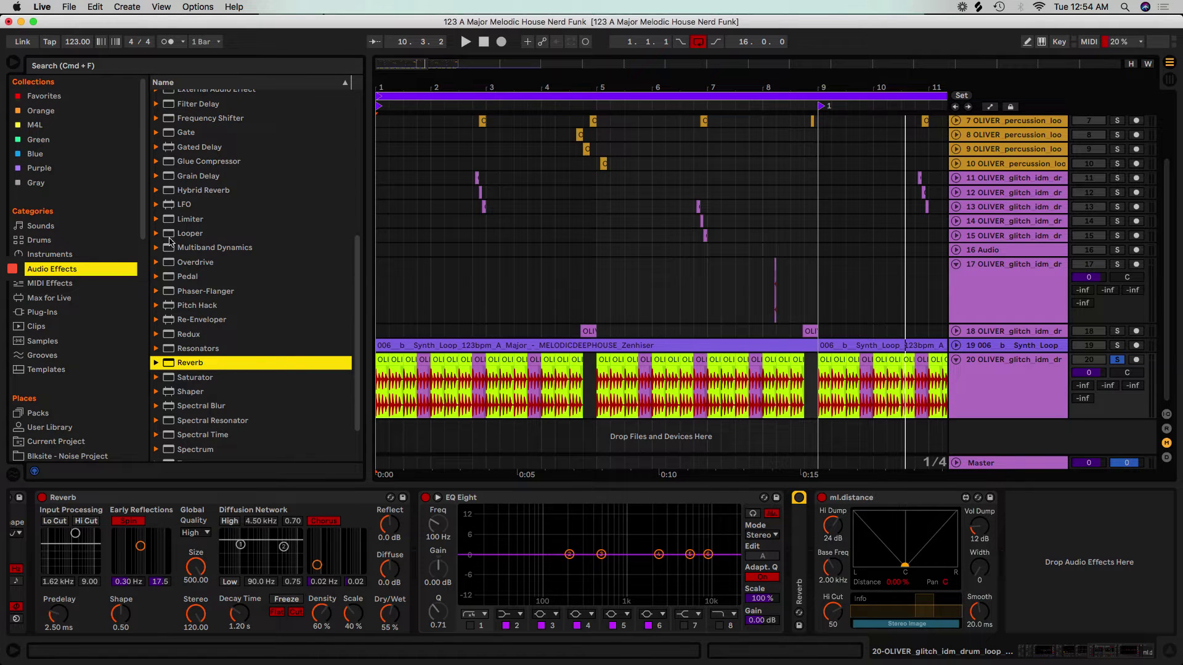
- Insert another EQ Eight between the collapsed Reverb and ml.distance
{"action": "scroll", "coordinate": [165, 243], "scroll_direction": "up", "scroll_amount": 4}
{"action": "left_click_drag", "start_coordinate": [185, 177], "coordinate": [785, 627]}
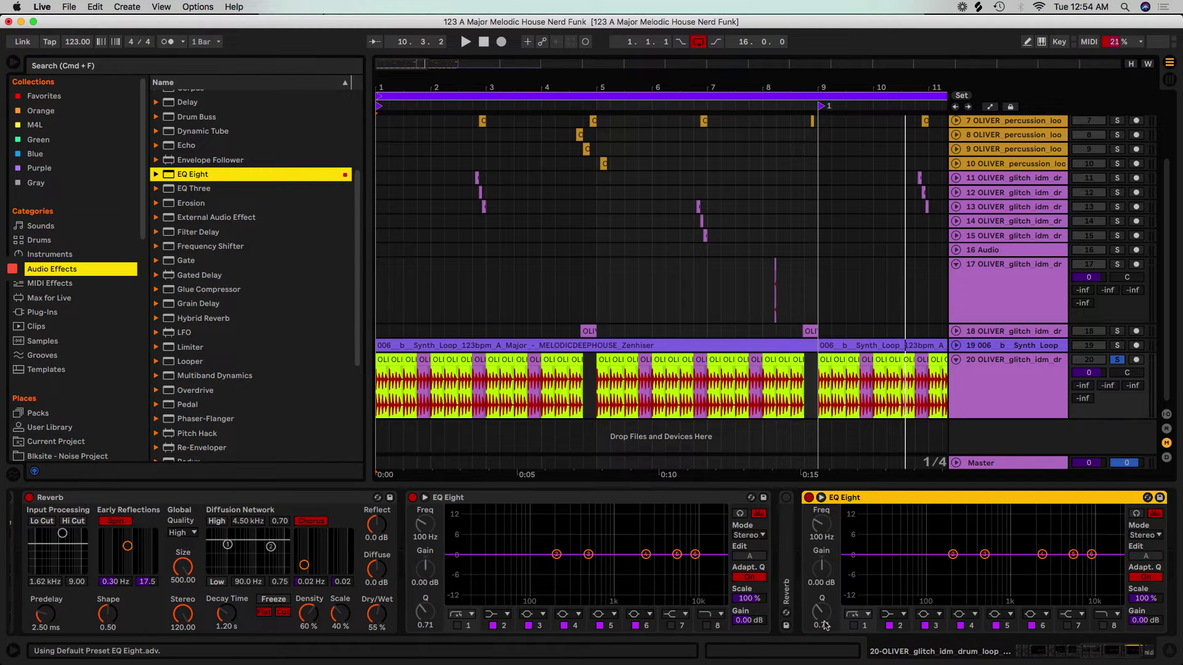
{"action": "scroll", "coordinate": [1083, 651], "scroll_direction": "right", "scroll_amount": 5}
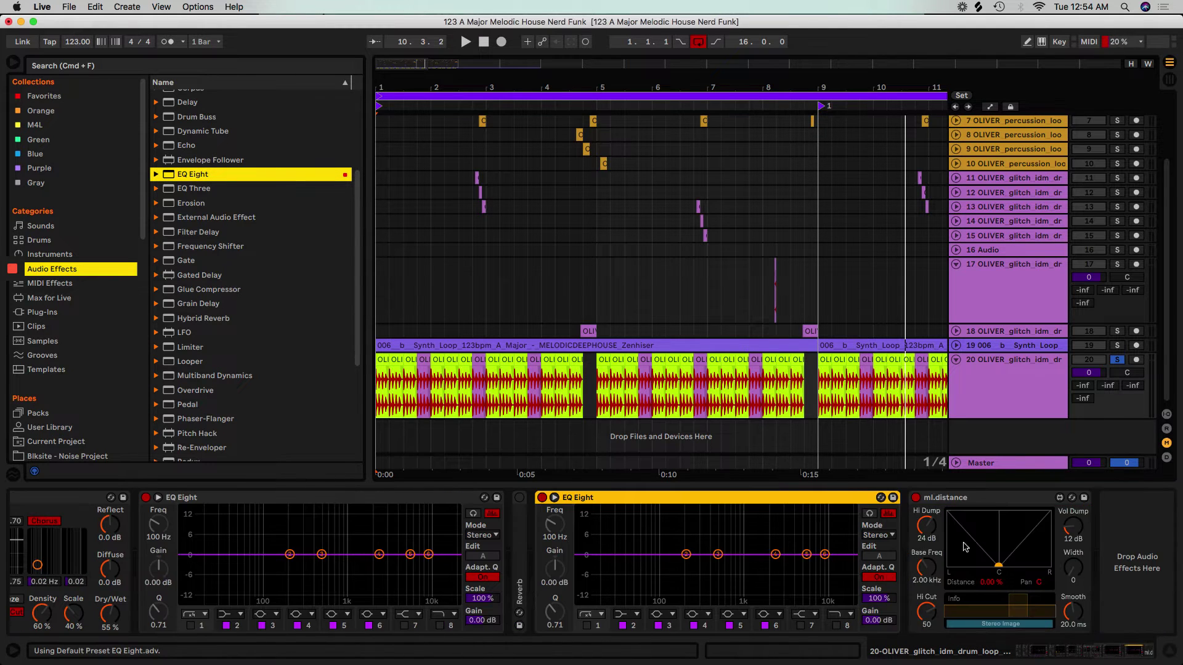
- Set the first Reverb's Predelay to 0.50 ms, Decay Time to 495 ms and Dry/Wet to 100% while auditioning the loop
{"action": "scroll", "coordinate": [1116, 644], "scroll_direction": "left", "scroll_amount": 10}
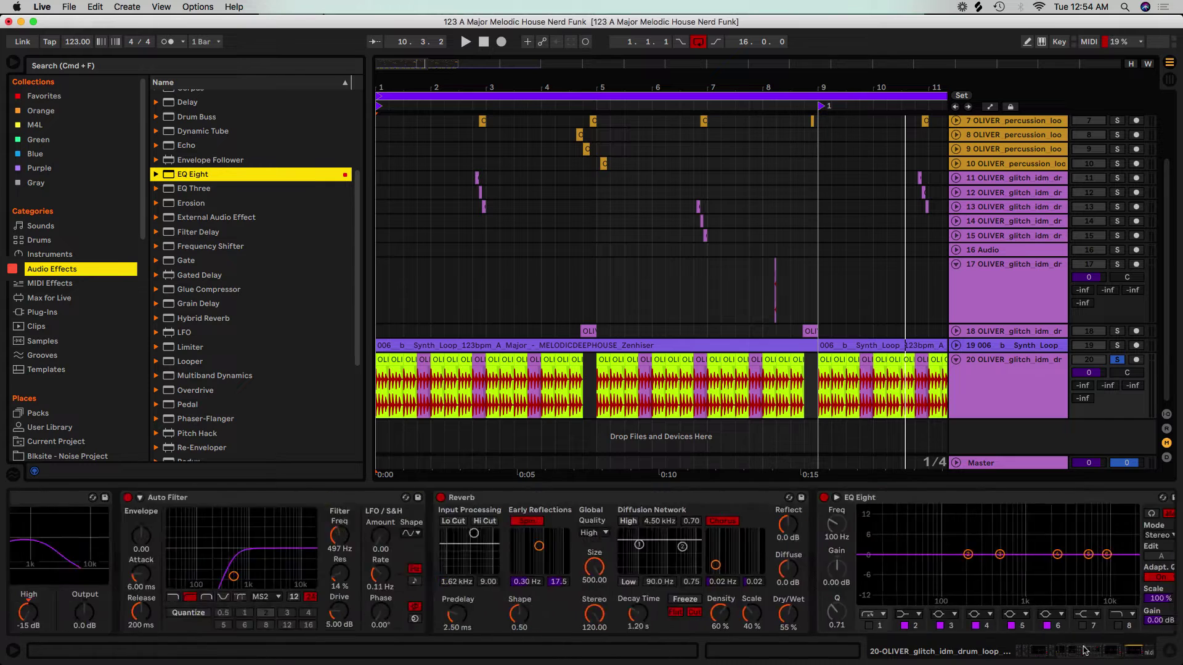
{"action": "key", "text": "space"}
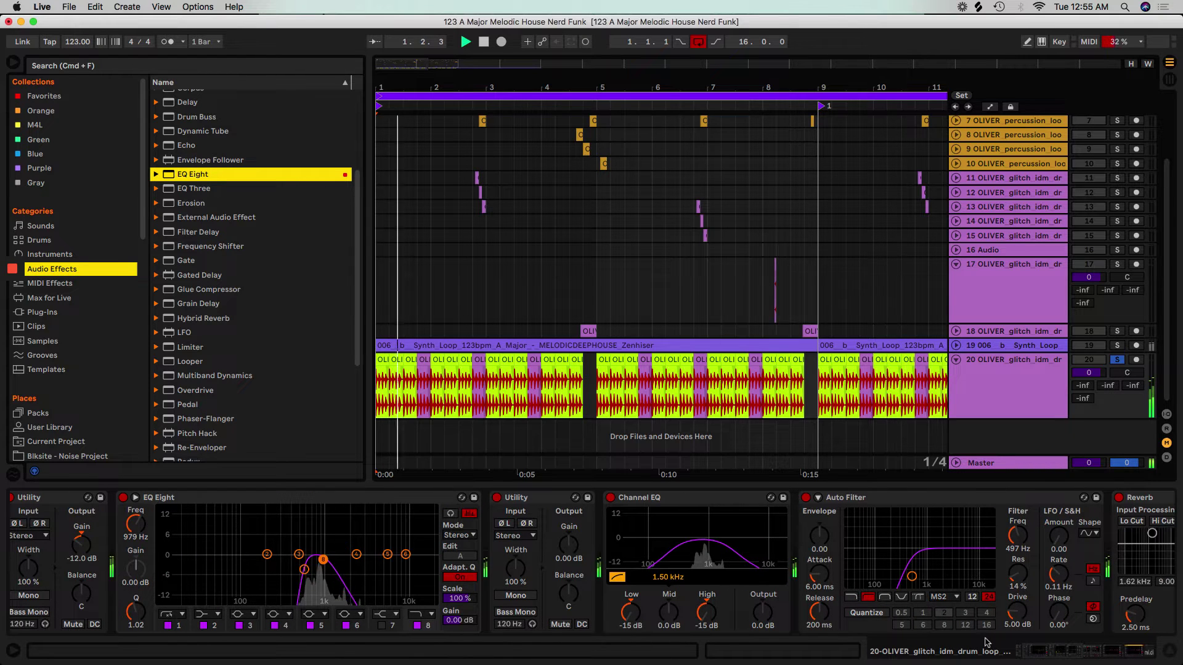
{"action": "scroll", "coordinate": [1102, 656], "scroll_direction": "right", "scroll_amount": 5}
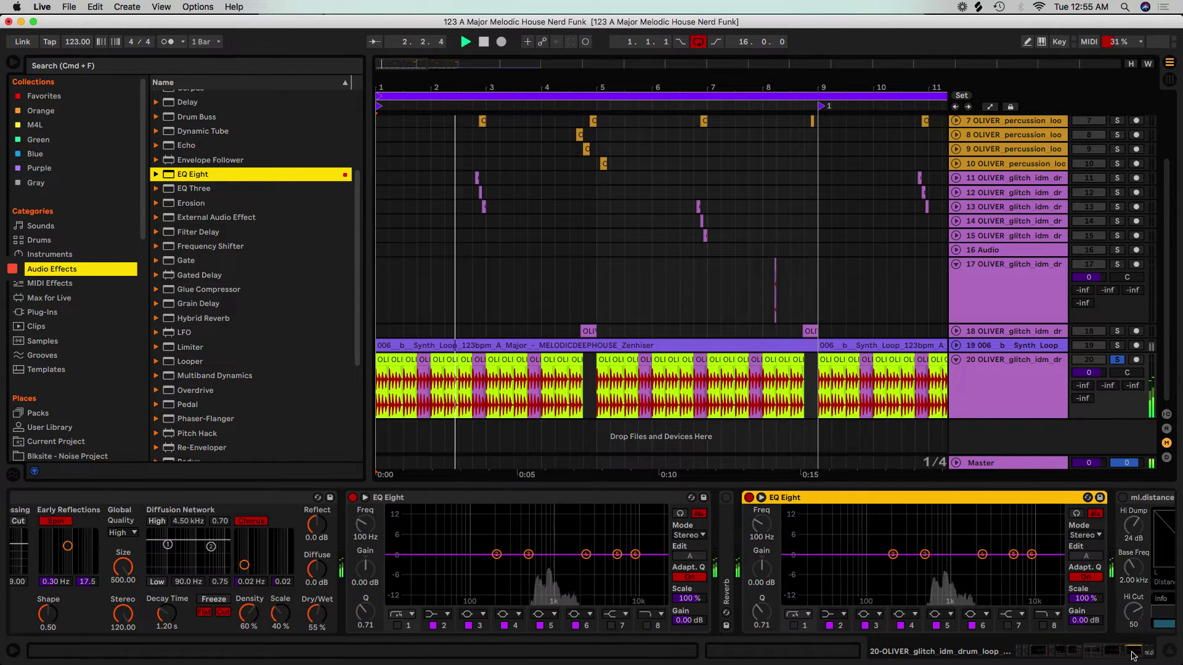
{"action": "scroll", "coordinate": [1100, 652], "scroll_direction": "right", "scroll_amount": 3}
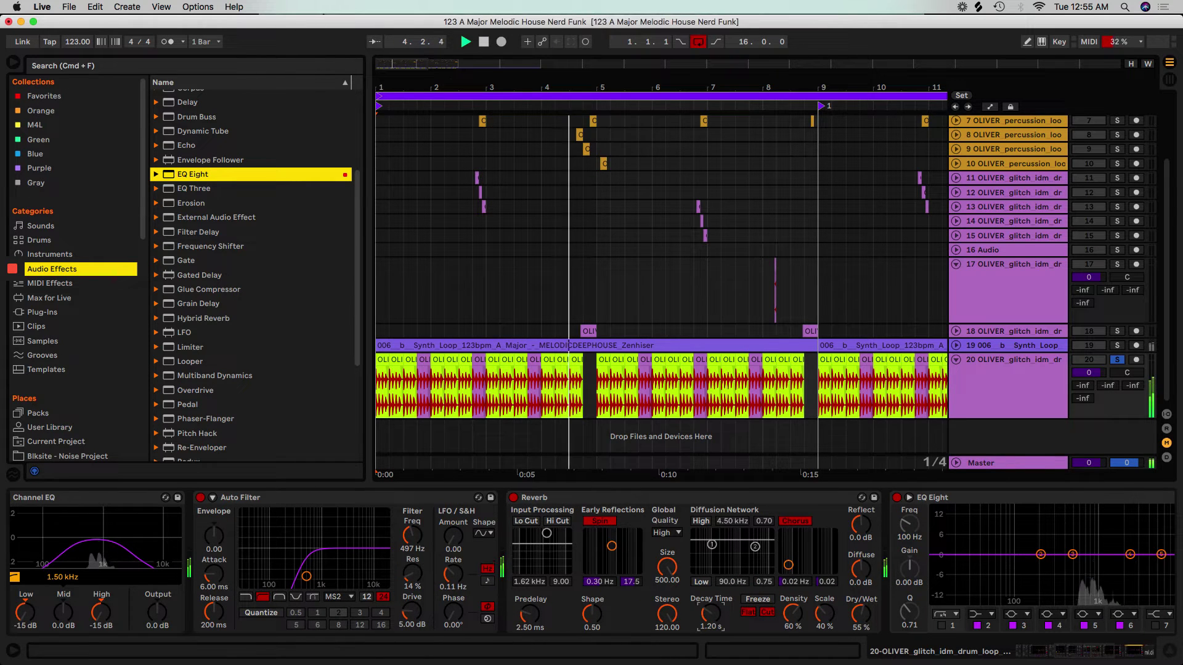
{"action": "left_click_drag", "start_coordinate": [707, 619], "coordinate": [710, 630]}
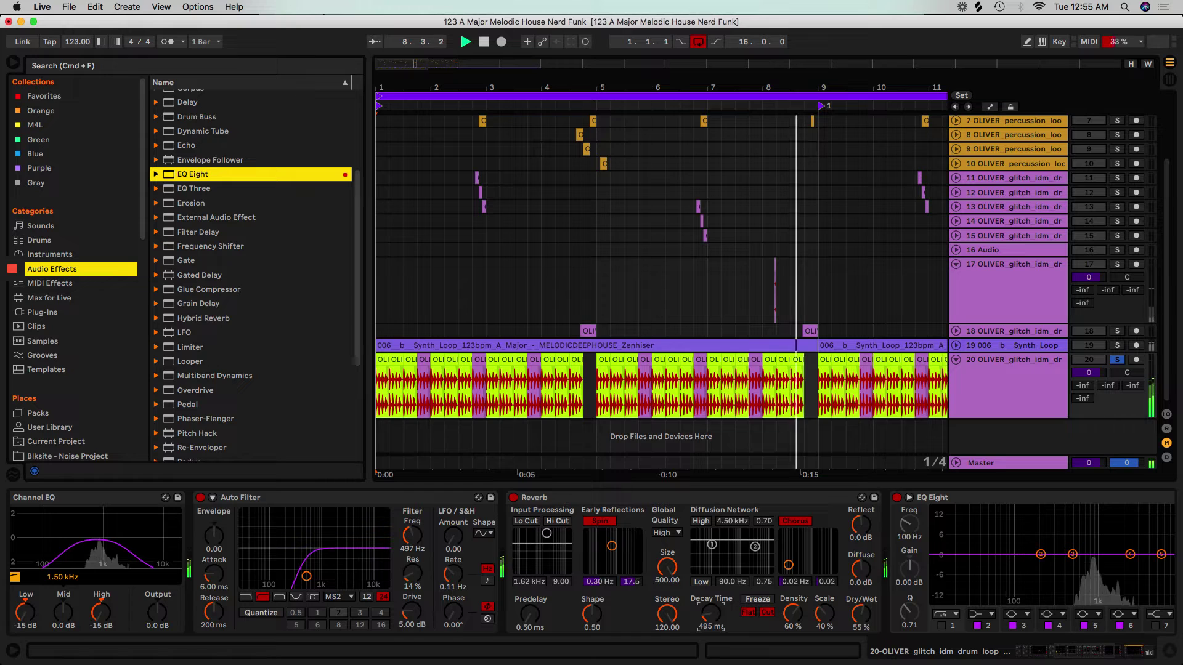
{"action": "left_click_drag", "start_coordinate": [854, 619], "coordinate": [855, 610]}
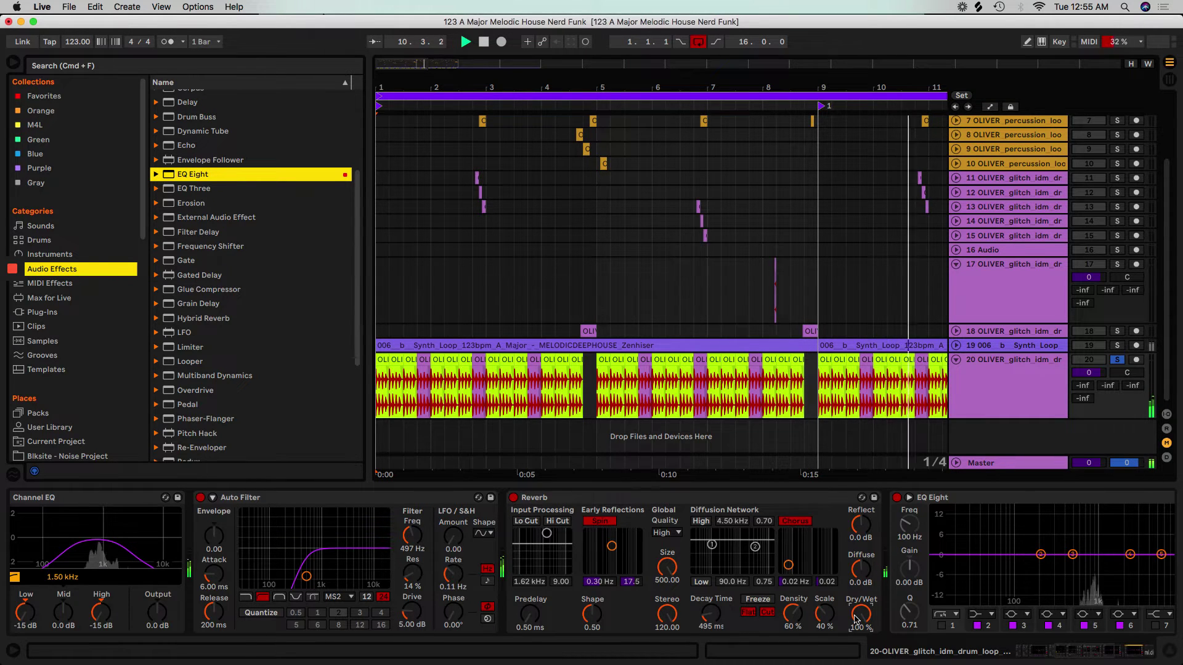
{"action": "left_click_drag", "start_coordinate": [854, 619], "coordinate": [861, 610]}
{"action": "key", "text": "space"}
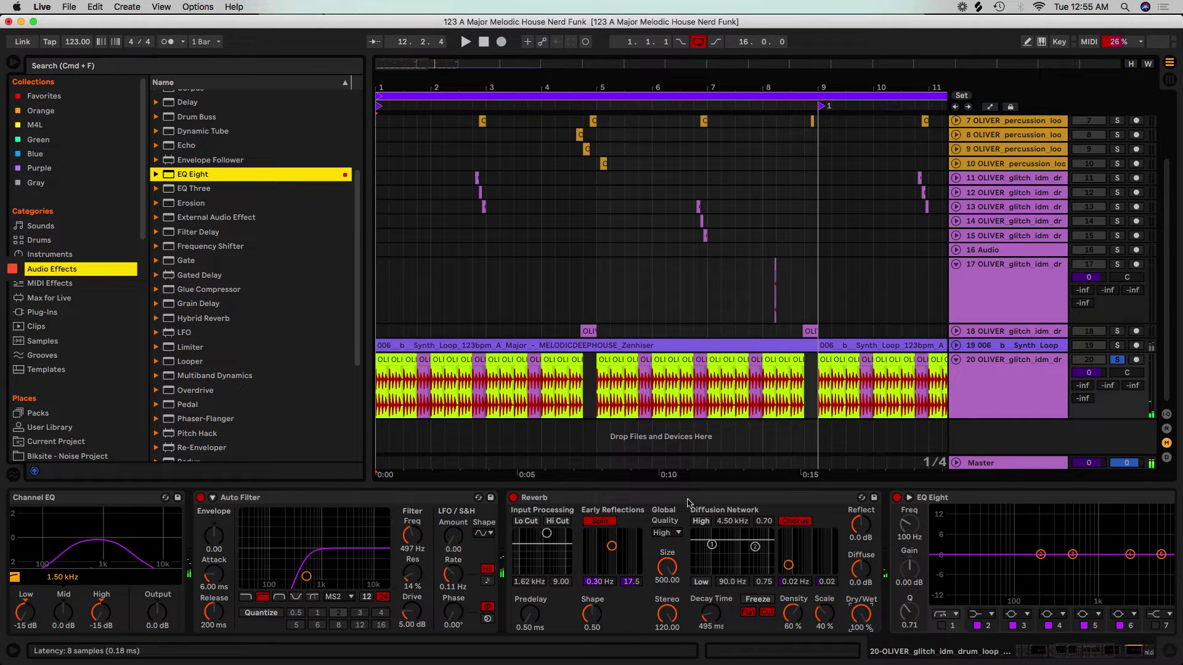
- Group the first Reverb into an Audio Effect Rack and add a second, empty chain to the rack
{"action": "left_click", "coordinate": [677, 497]}
{"action": "key", "text": "cmd+g"}
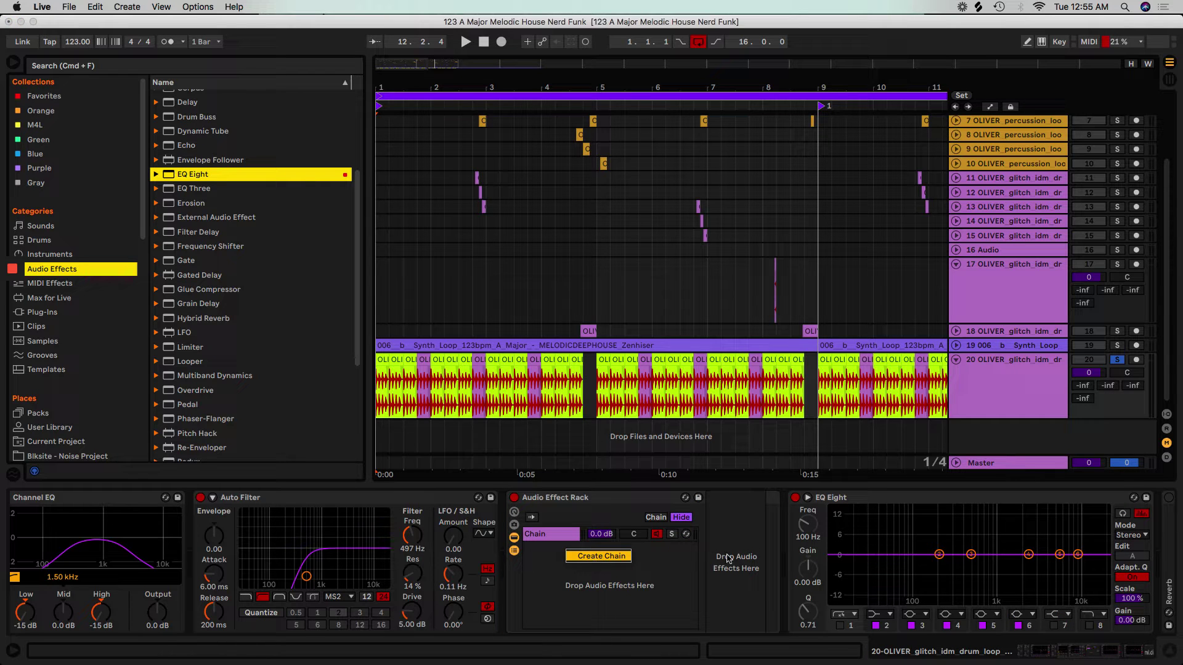
{"action": "key", "text": "cmd+t"}
{"action": "left_click", "coordinate": [567, 533]}
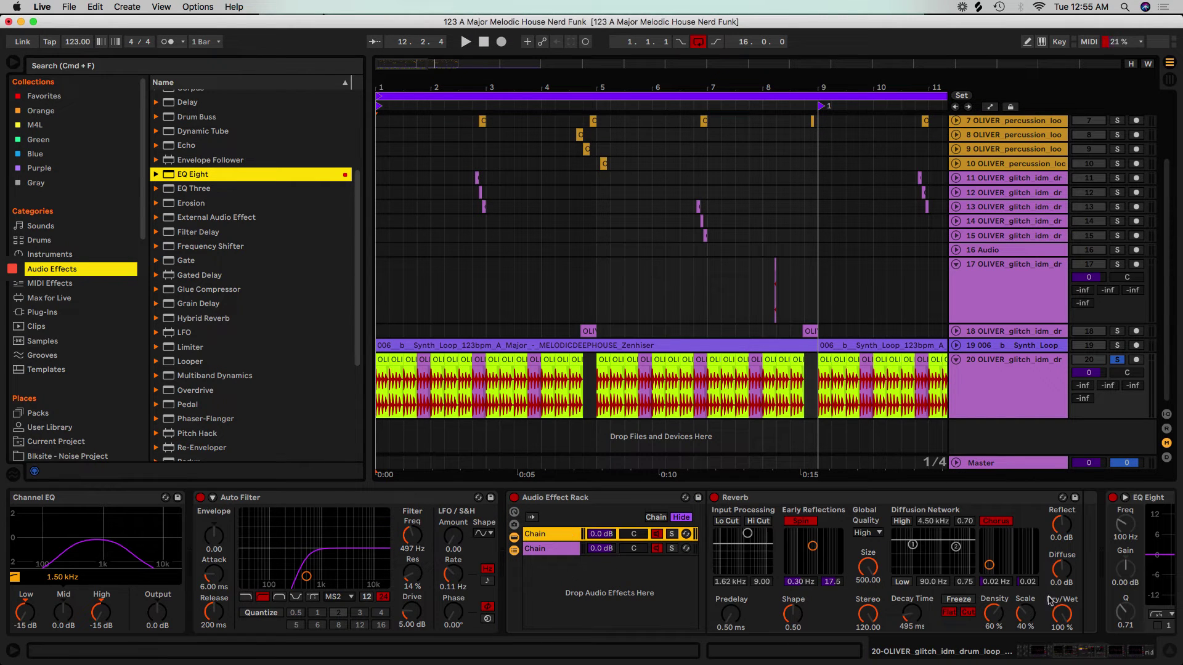
- Set the volume of the rack's empty second chain to -11.0 dB while playing the loop
{"action": "key", "text": "space"}
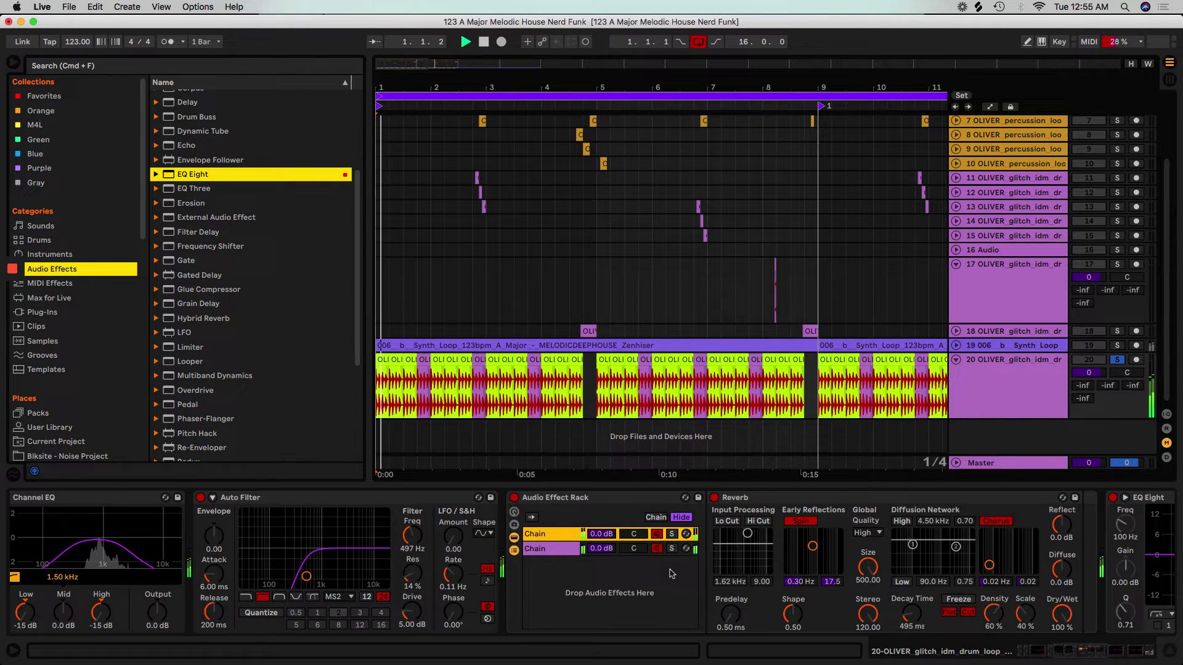
{"action": "left_click", "coordinate": [609, 549]}
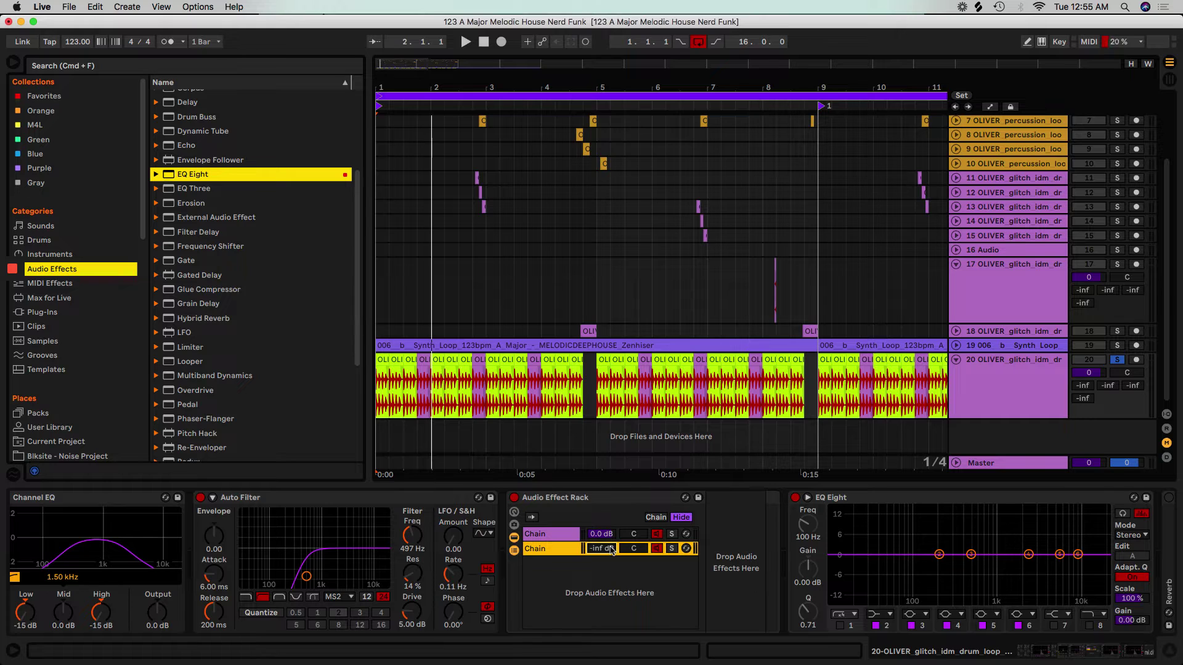
{"action": "mouse_move", "coordinate": [610, 549]}
{"action": "left_mouse_down"}
{"action": "mouse_move", "coordinate": [610, 512]}
{"action": "mouse_move", "coordinate": [602, 554]}
{"action": "left_mouse_up"}
{"action": "right_click", "coordinate": [602, 548]}
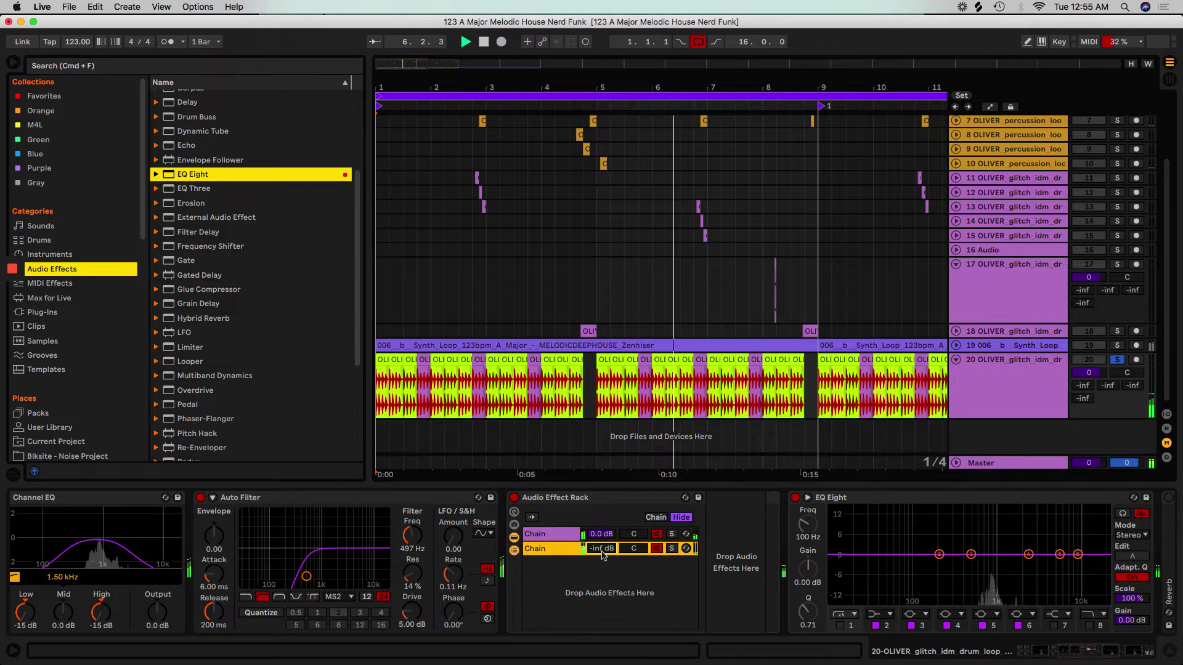
{"action": "double_click", "coordinate": [602, 549]}
{"action": "type", "text": "-11.0 d"}
{"action": "key", "text": "Return"}
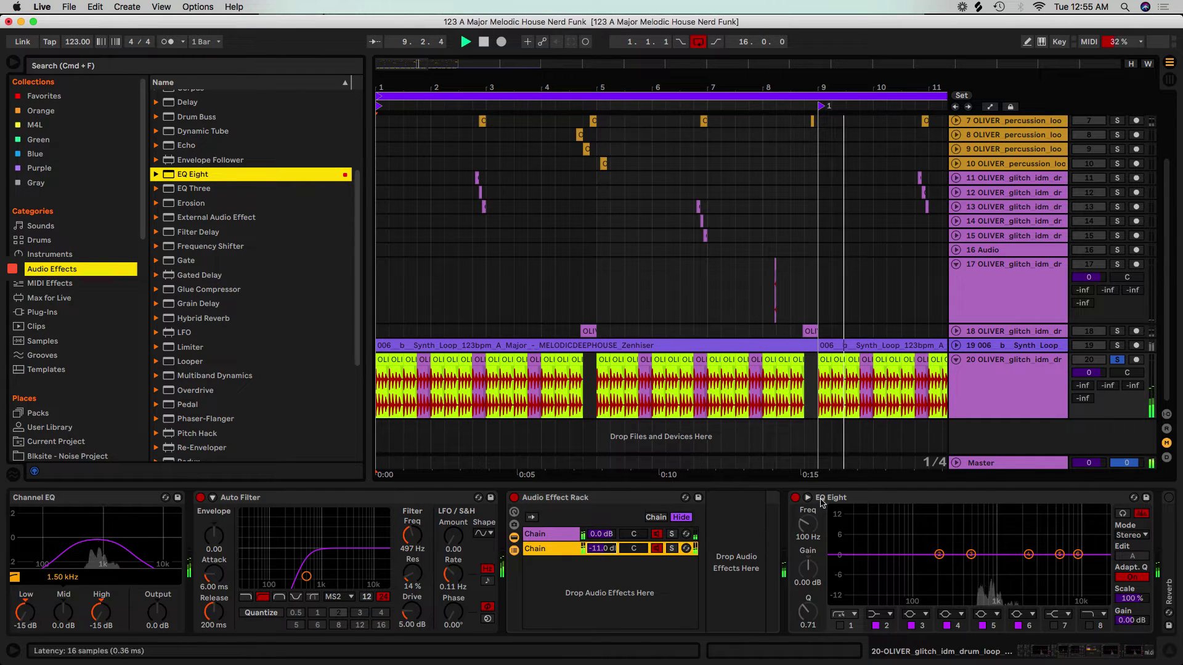
- In the EQ Eight after the rack, enable a low cut on band 1 and a high cut at 3.91 kHz on band 8
{"action": "key", "text": "space"}
{"action": "left_click_drag", "start_coordinate": [1125, 654], "coordinate": [1167, 643]}
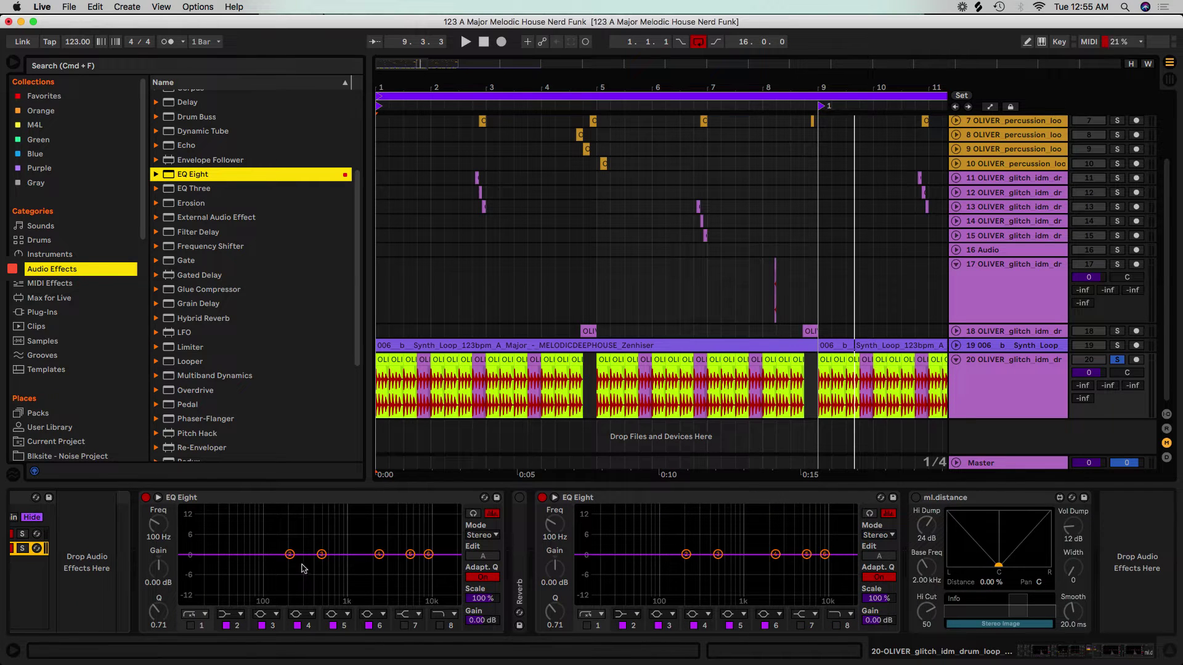
{"action": "key", "text": "space"}
{"action": "left_click", "coordinate": [190, 626]}
{"action": "left_click", "coordinate": [440, 614]}
{"action": "left_click", "coordinate": [440, 626]}
{"action": "left_click_drag", "start_coordinate": [452, 554], "coordinate": [395, 558]}
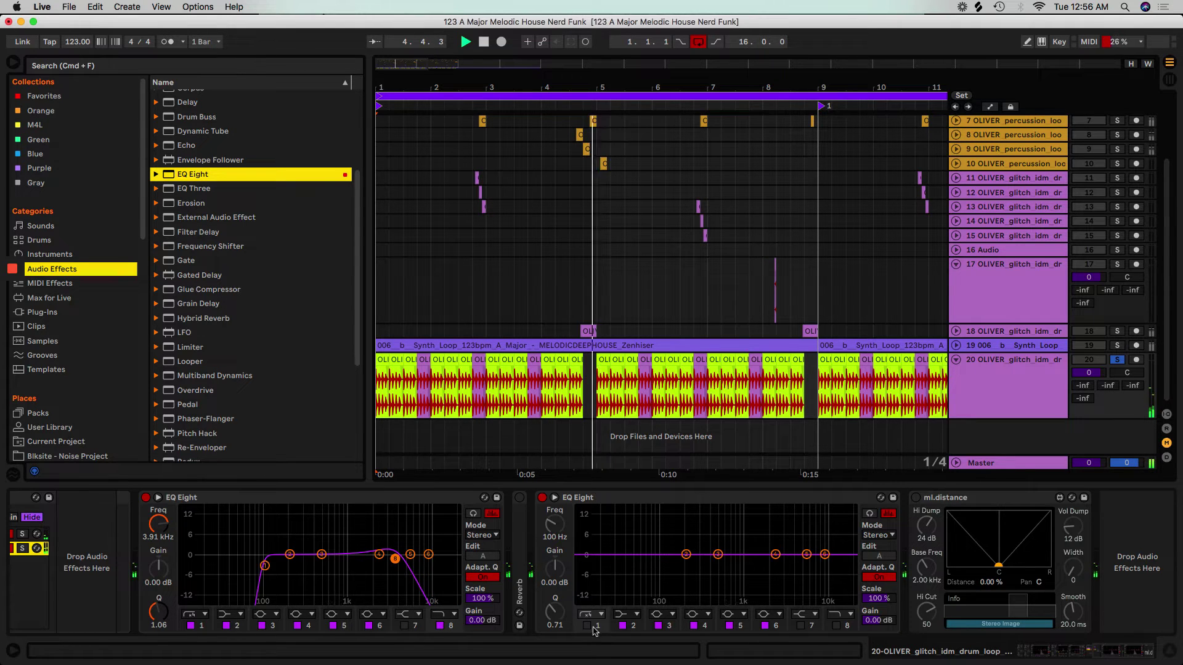
- Expand the second Reverb and set Size to 500, Stereo to 120, Predelay to 0.50 ms, Decay Time to 999 ms and Dry/Wet to 12%
{"action": "double_click", "coordinate": [522, 520]}
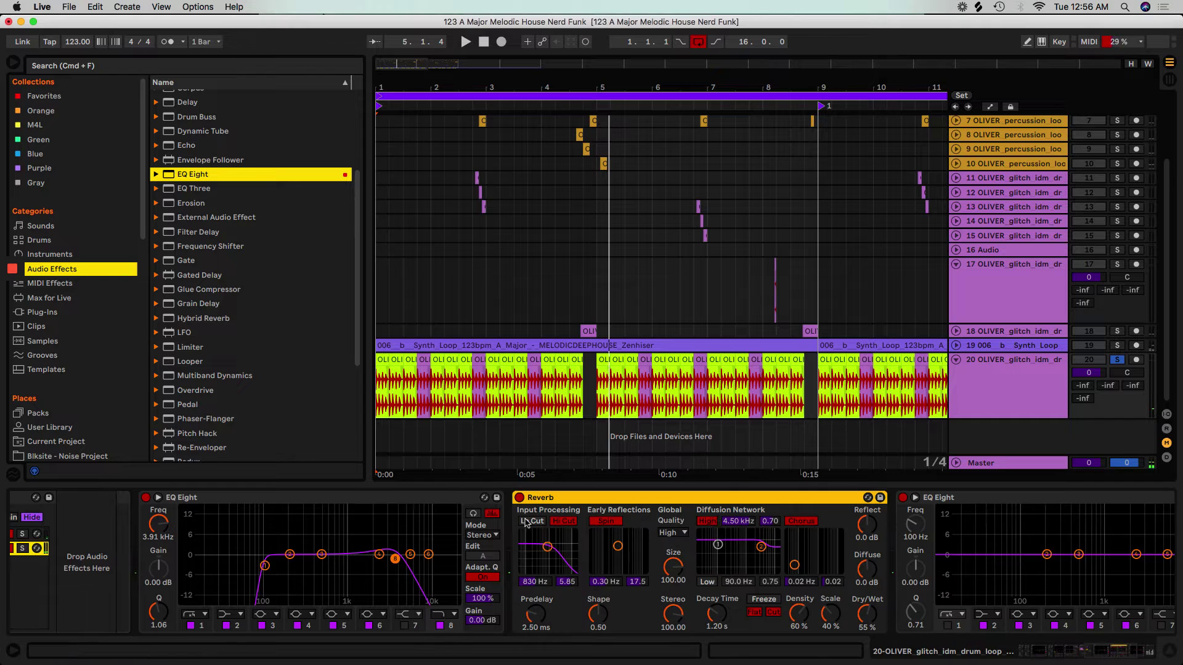
{"action": "left_click_drag", "start_coordinate": [681, 624], "coordinate": [675, 614]}
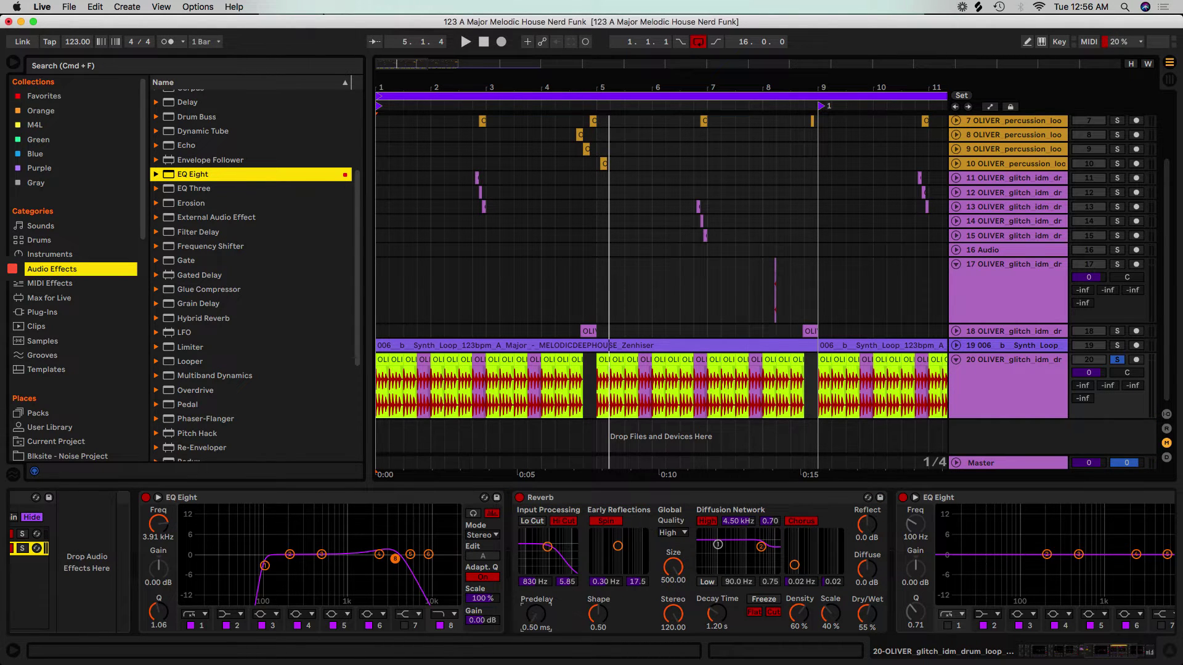
{"action": "left_click", "coordinate": [865, 626]}
{"action": "type", "text": "10"}
{"action": "key", "text": "Return"}
{"action": "left_click_drag", "start_coordinate": [719, 618], "coordinate": [718, 611]}
{"action": "type", "text": "999"}
{"action": "key", "text": "Return"}
{"action": "key", "text": "space"}
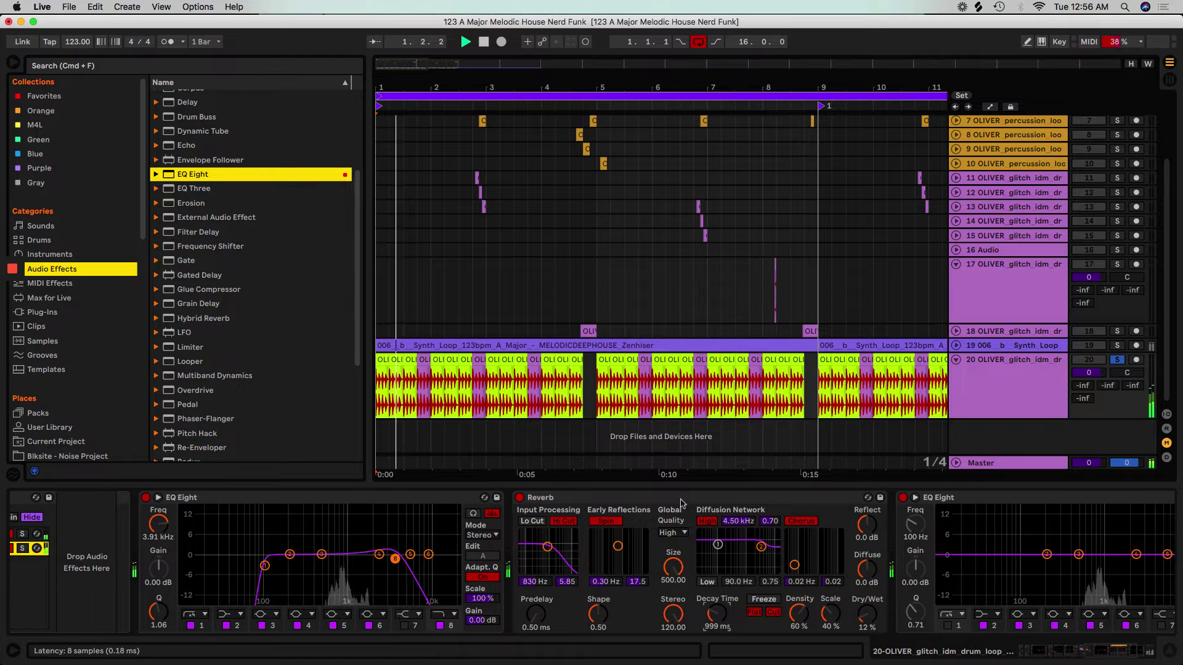
- Audition the second Reverb at 100% Dry/Wet, reduce it to 59%, and stop playback
{"action": "left_click", "coordinate": [865, 624]}
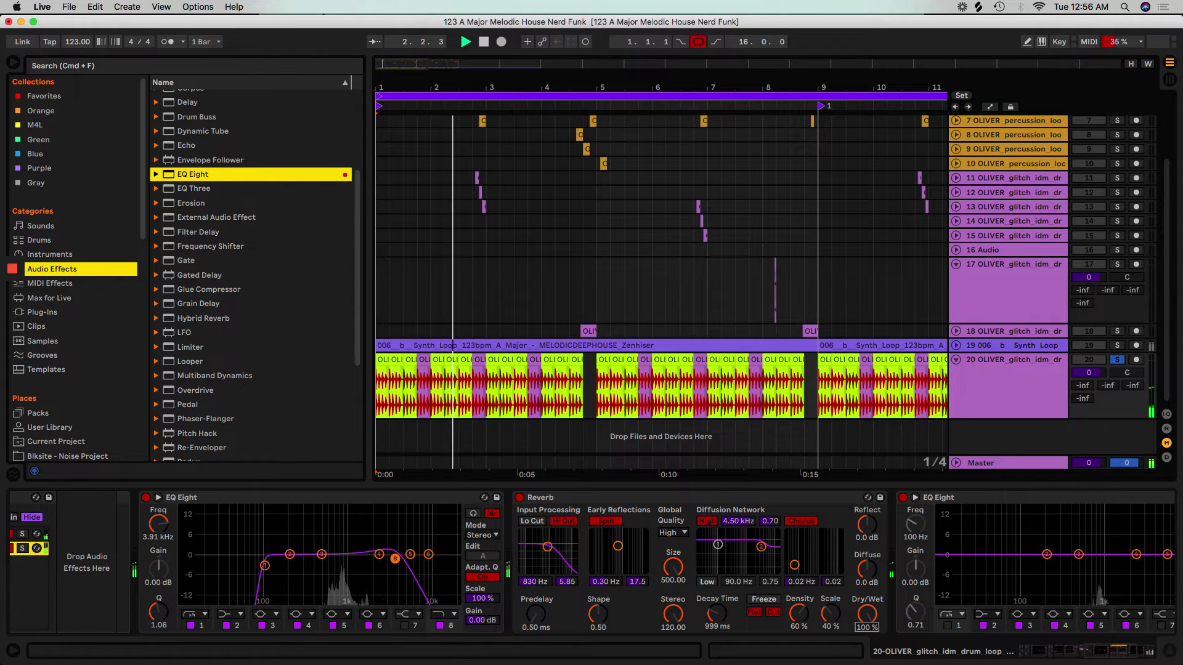
{"action": "left_click_drag", "start_coordinate": [866, 623], "coordinate": [865, 647]}
{"action": "key", "text": "space"}
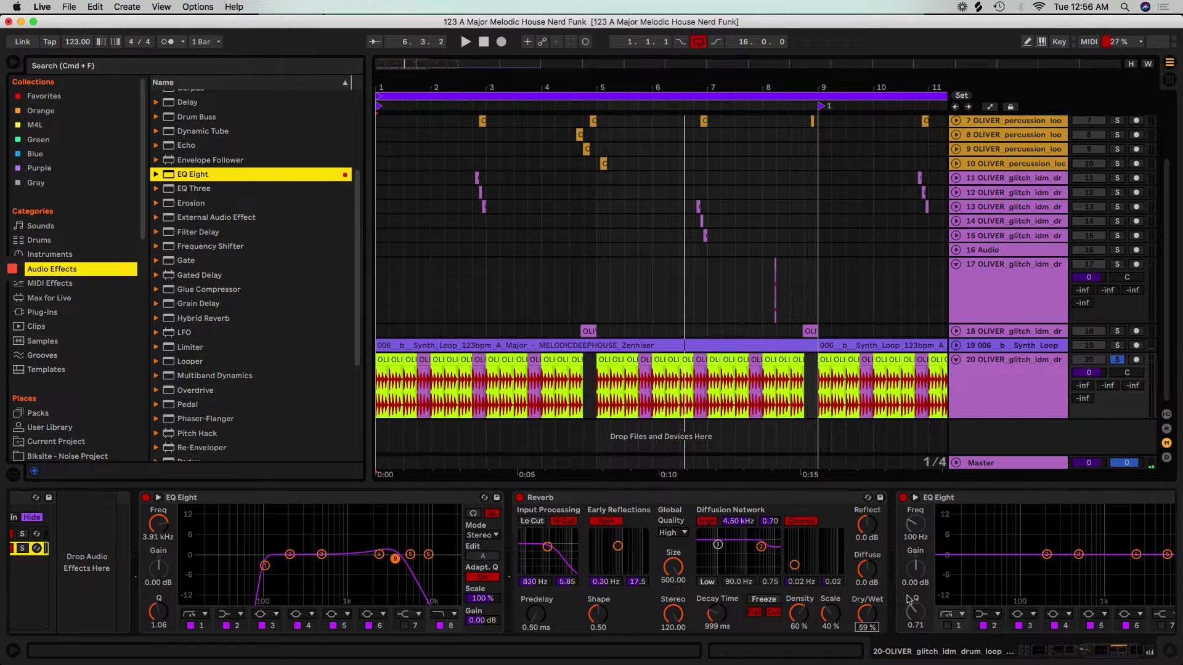
{"action": "left_click", "coordinate": [1047, 656]}
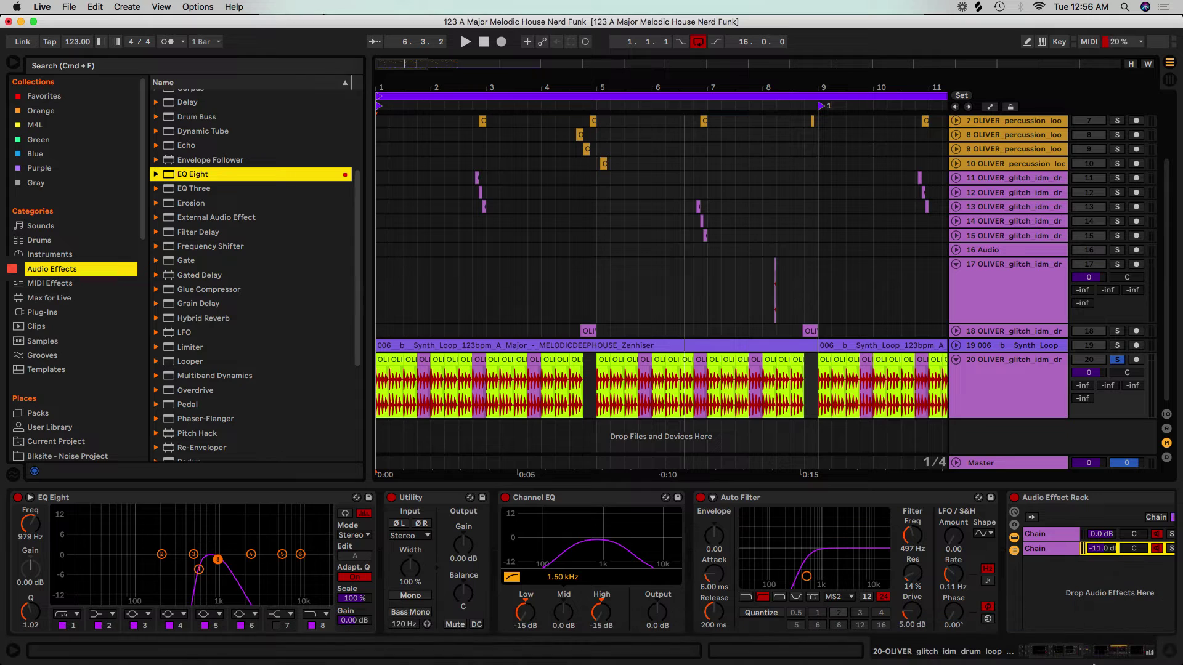
- Enable the low-cut band 1 and high-cut band 8 in the EQ Eight after Reverb, moving band 8 to 6.96 kHz
{"action": "left_click_drag", "start_coordinate": [1116, 657], "coordinate": [1123, 653]}
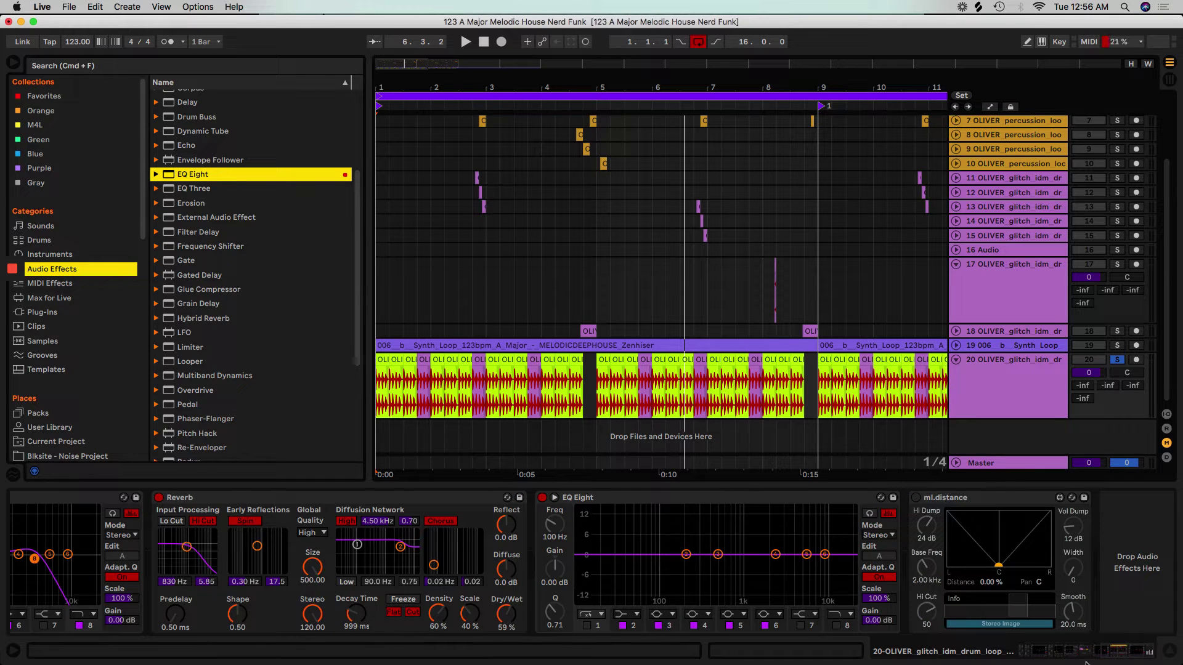
{"action": "left_click", "coordinate": [586, 626]}
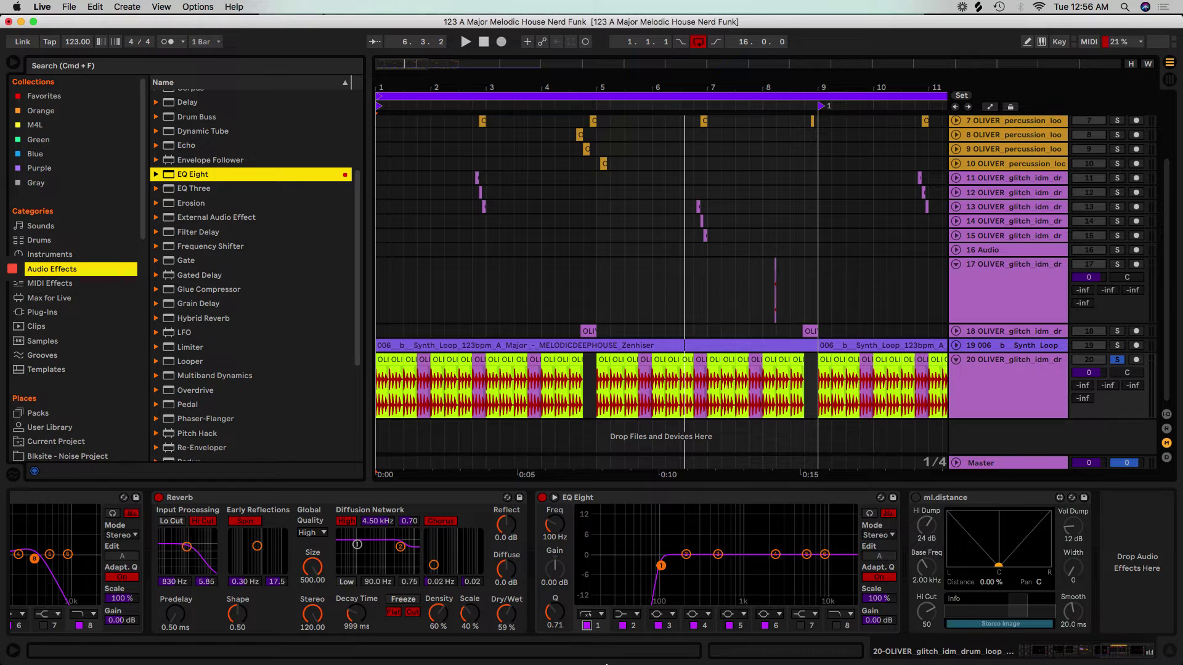
{"action": "left_click", "coordinate": [835, 626]}
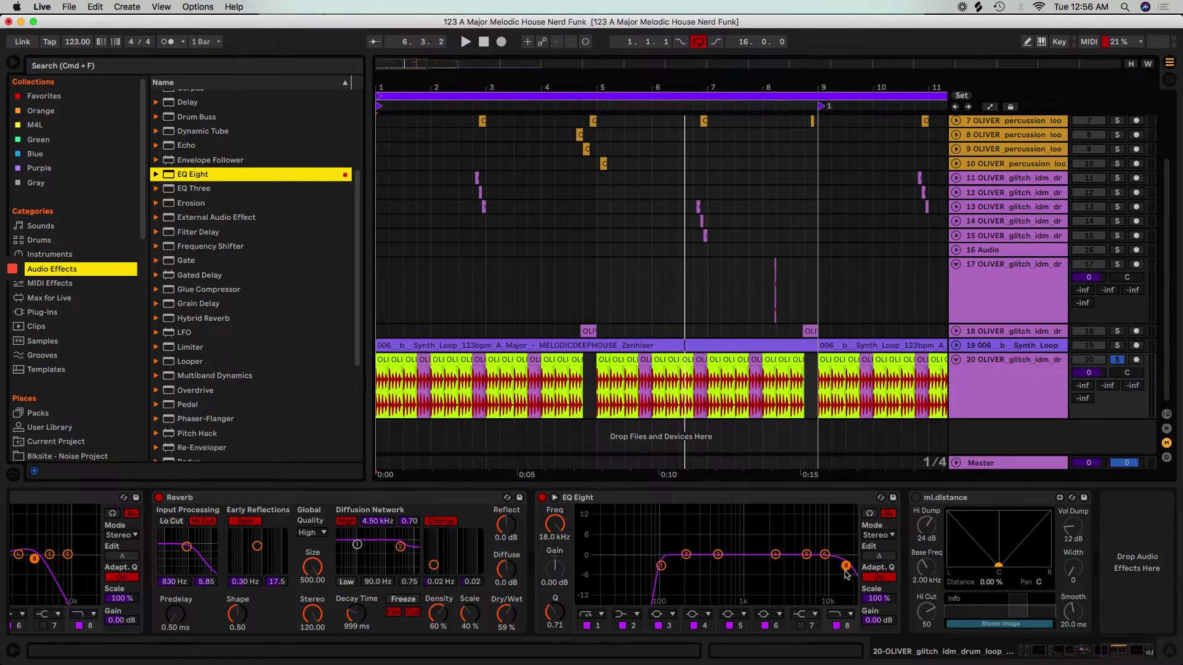
{"action": "left_click_drag", "start_coordinate": [845, 566], "coordinate": [812, 564]}
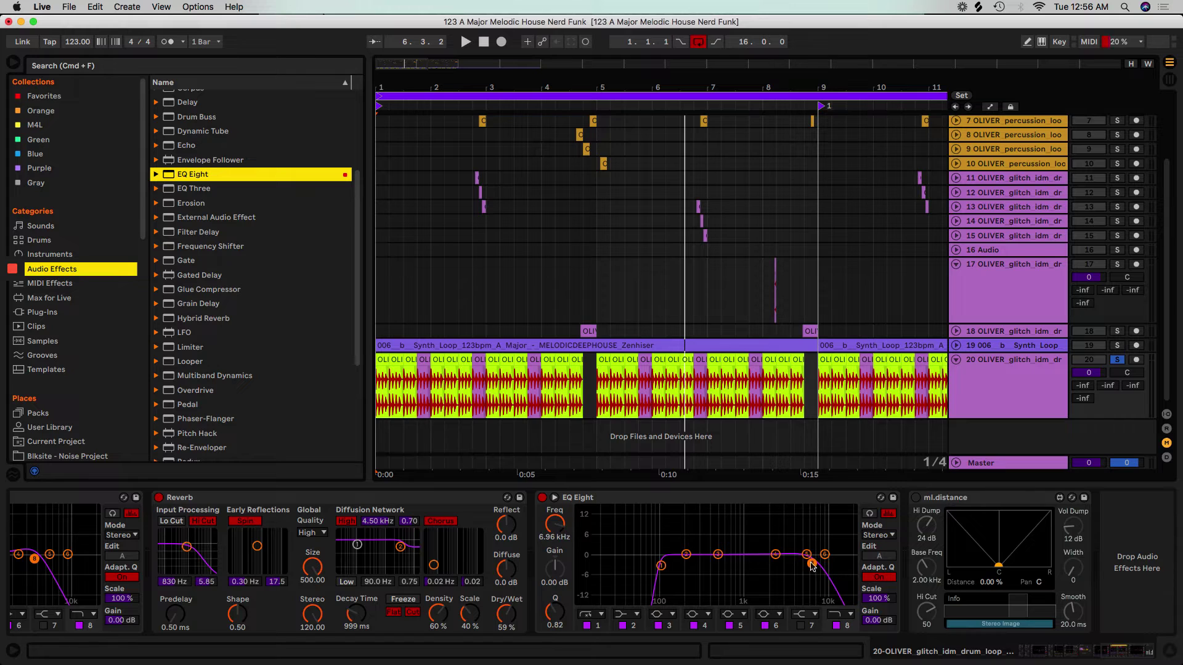
- Insert the Glue Compressor preset Bass - Low Extender between the EQ Eight and ml.distance
{"action": "left_click", "coordinate": [156, 289]}
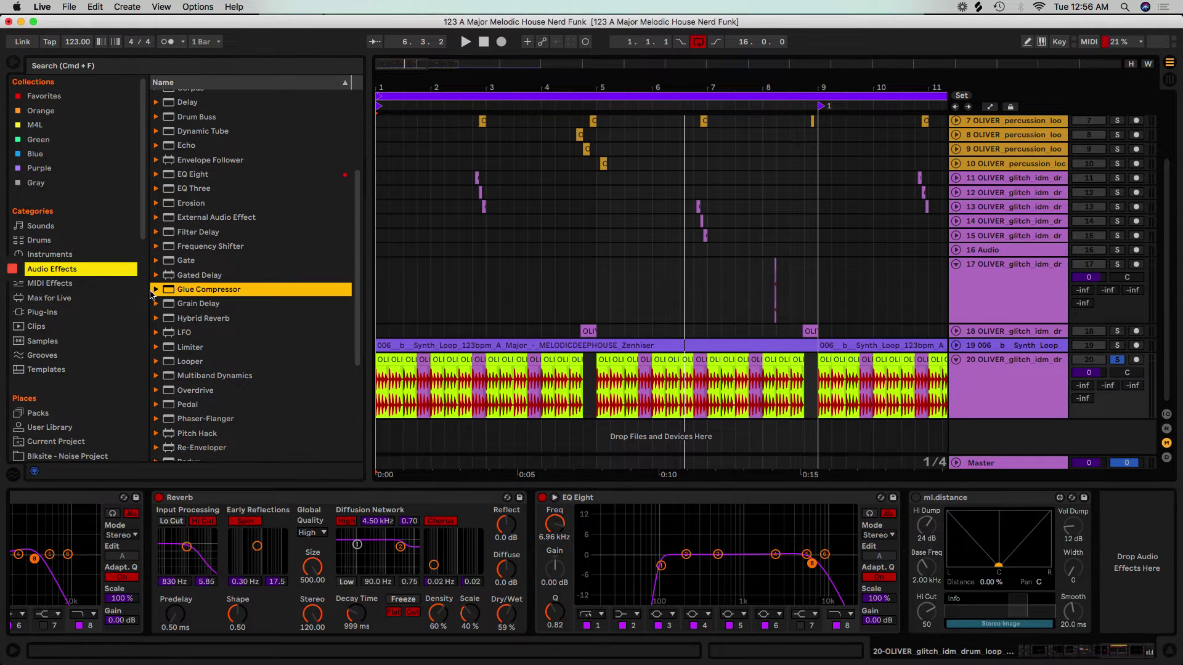
{"action": "left_click", "coordinate": [156, 290]}
{"action": "left_click", "coordinate": [200, 309]}
{"action": "mouse_move", "coordinate": [200, 309]}
{"action": "left_mouse_down"}
{"action": "mouse_move", "coordinate": [821, 570]}
{"action": "mouse_move", "coordinate": [850, 569]}
{"action": "left_mouse_up"}
{"action": "left_click_drag", "start_coordinate": [926, 605], "coordinate": [902, 615]}
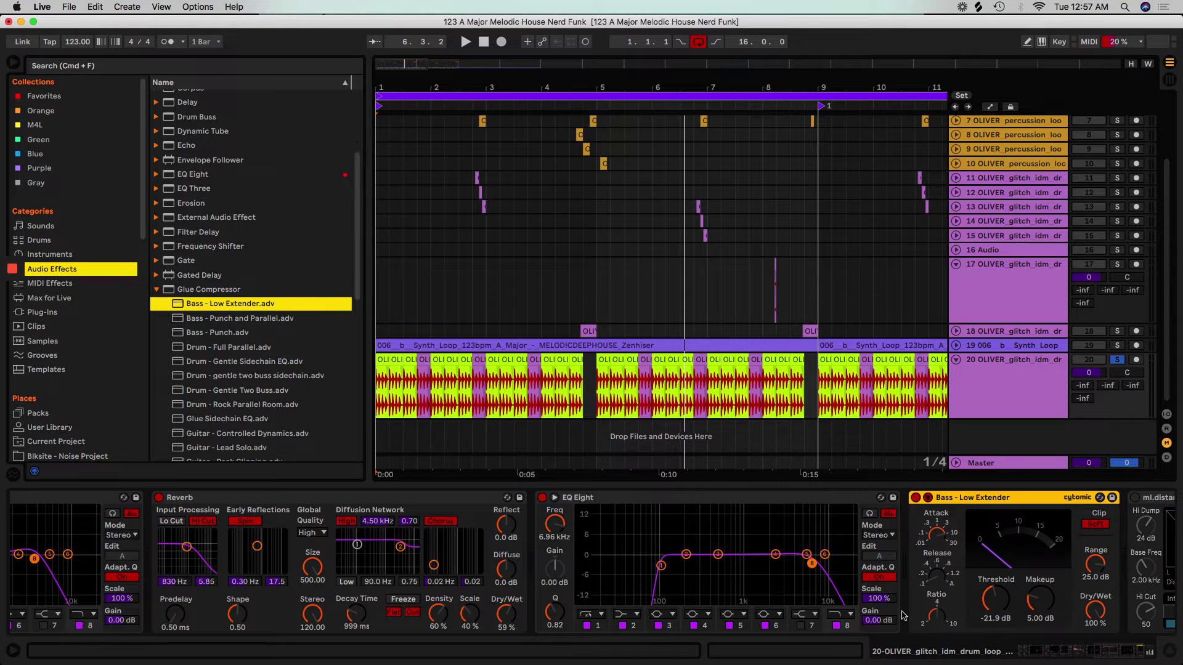
- Turn on ml.distance, raise its distance to about 34 %, and audition the soloed track
{"action": "left_click", "coordinate": [1095, 656]}
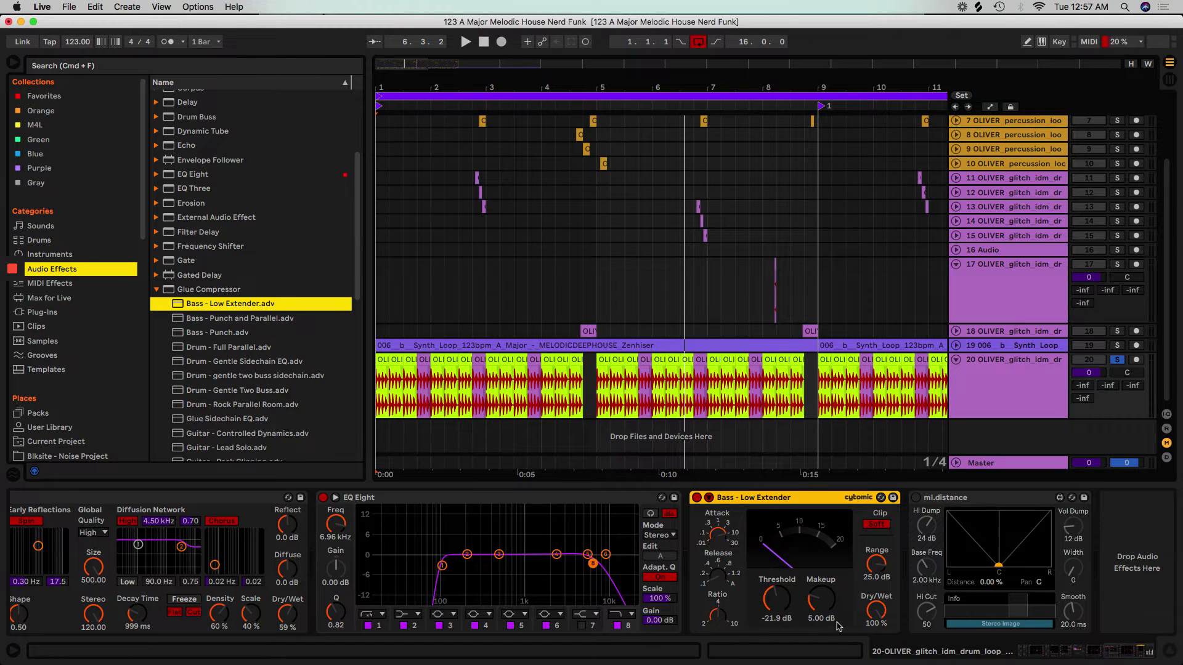
{"action": "left_click", "coordinate": [915, 497]}
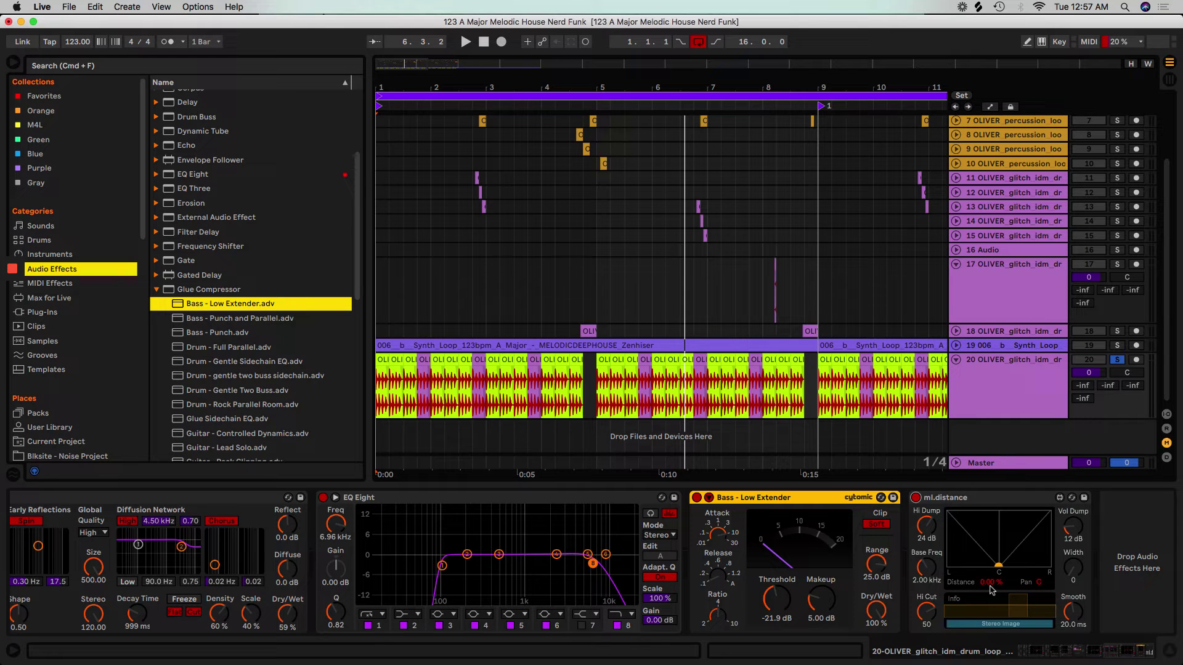
{"action": "key", "text": "space"}
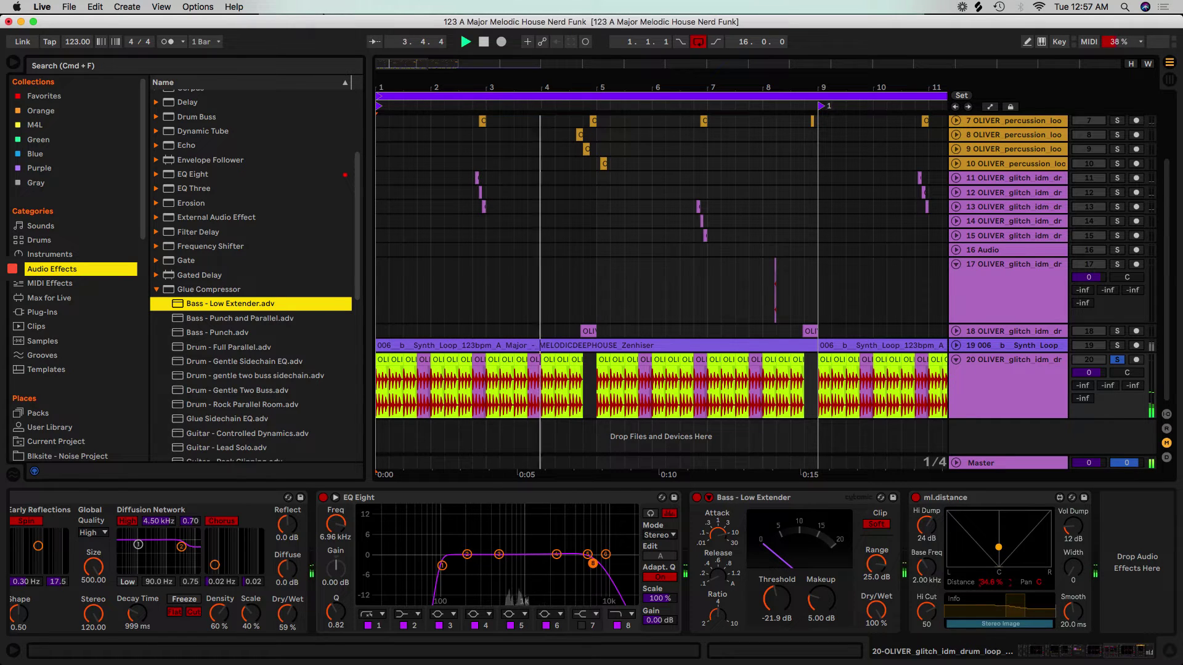
{"action": "key", "text": "space"}
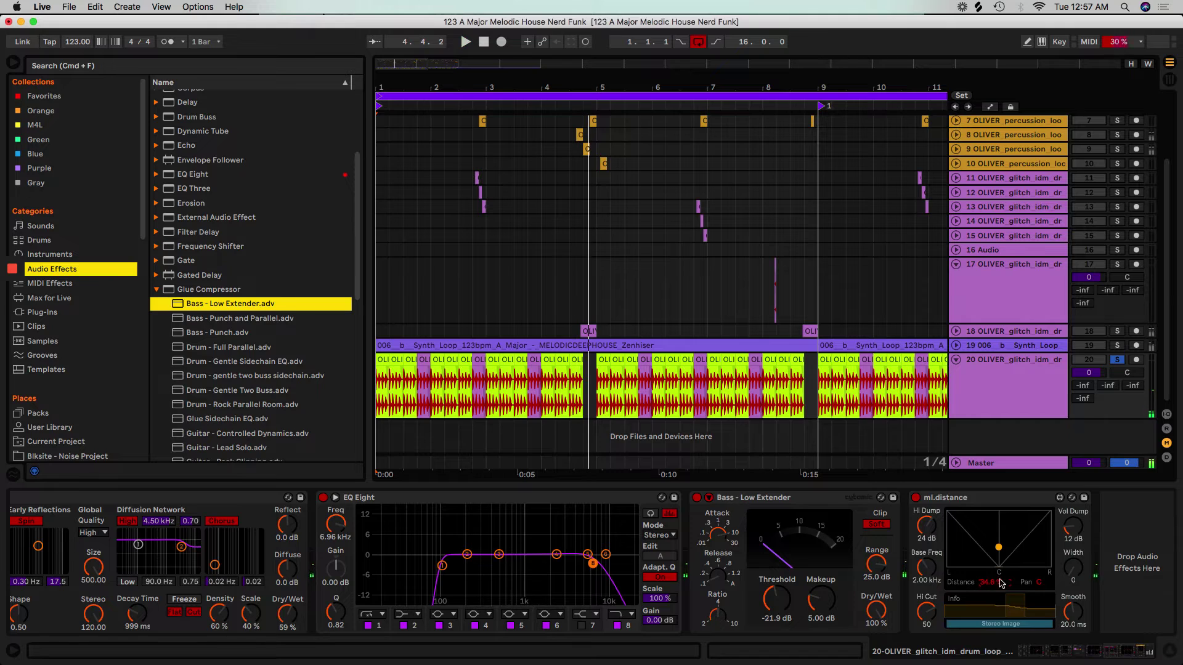
- Add Auto Pan after ml.distance with Amount 8.73 %, Rate 0.15 Hz and Phase 177°, and audition it
{"action": "scroll", "coordinate": [207, 197], "scroll_direction": "up", "scroll_amount": 5}
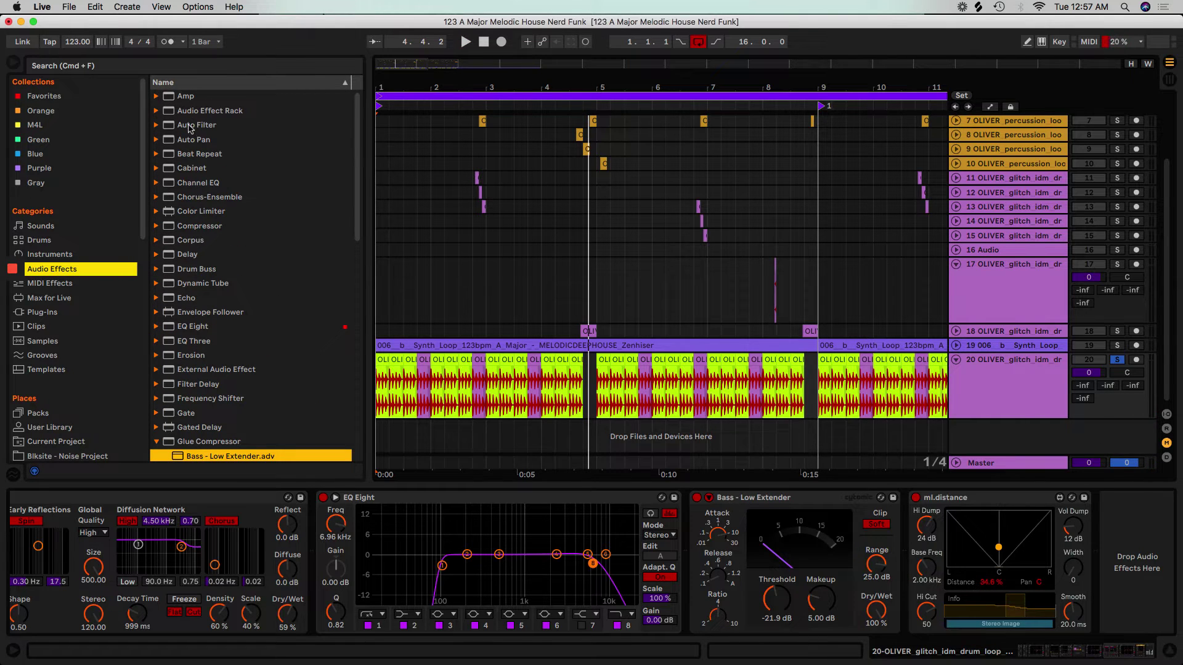
{"action": "left_click_drag", "start_coordinate": [181, 141], "coordinate": [1010, 515]}
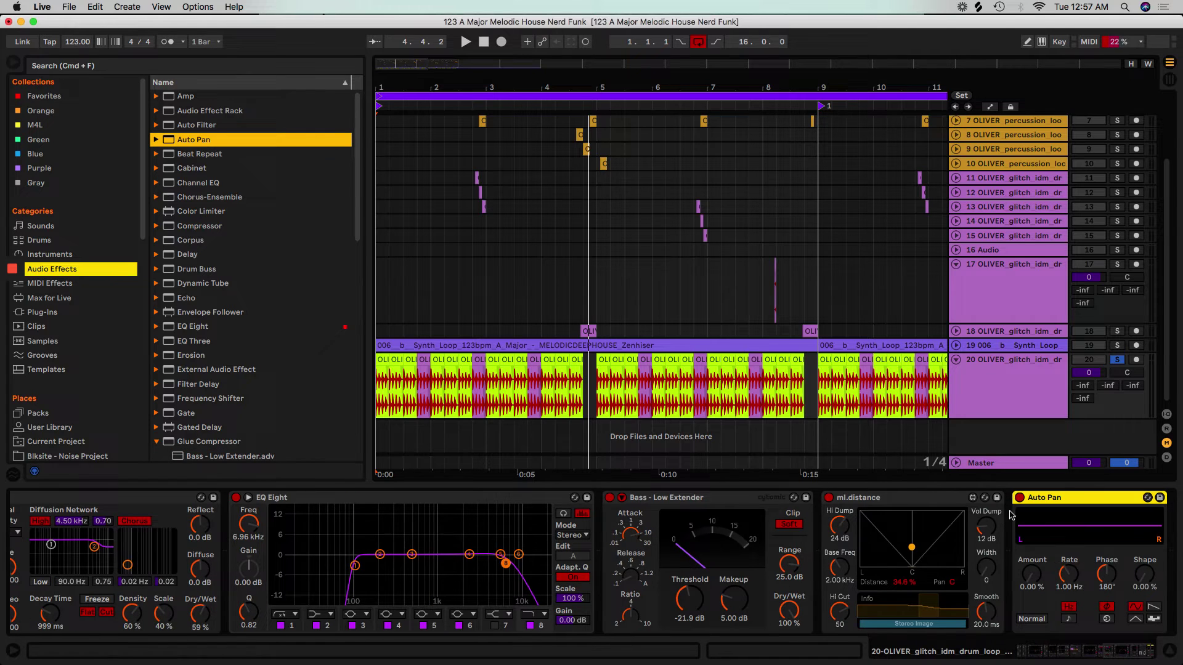
{"action": "left_click_drag", "start_coordinate": [1041, 577], "coordinate": [1068, 600]}
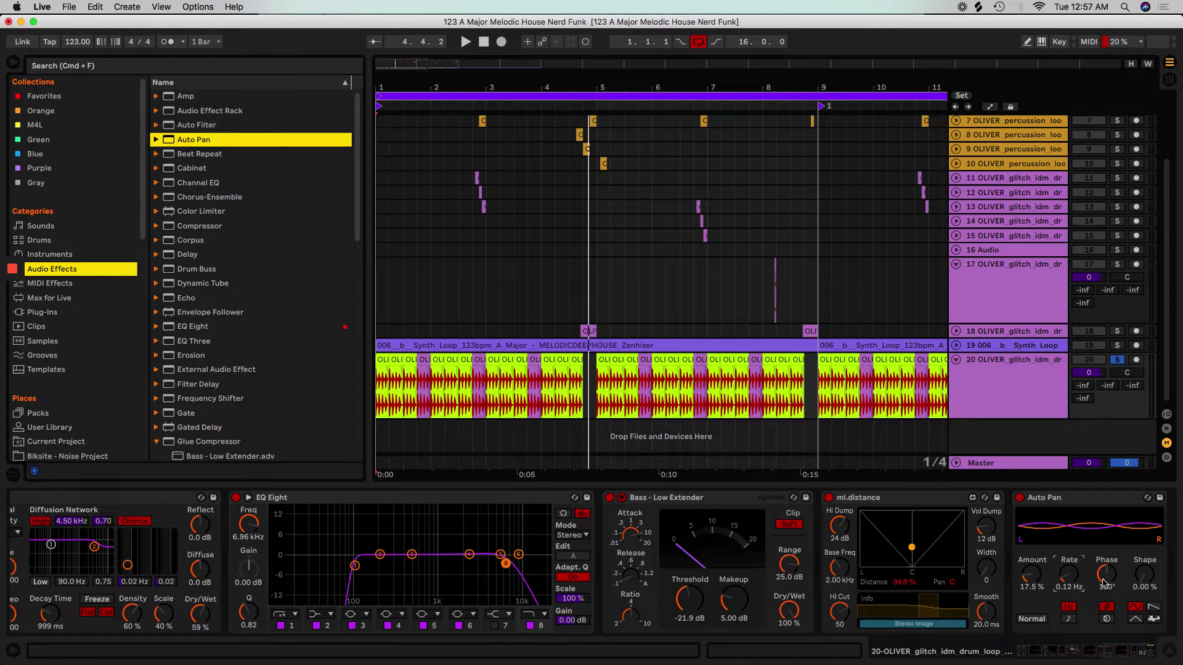
{"action": "left_click_drag", "start_coordinate": [1093, 588], "coordinate": [1093, 590]}
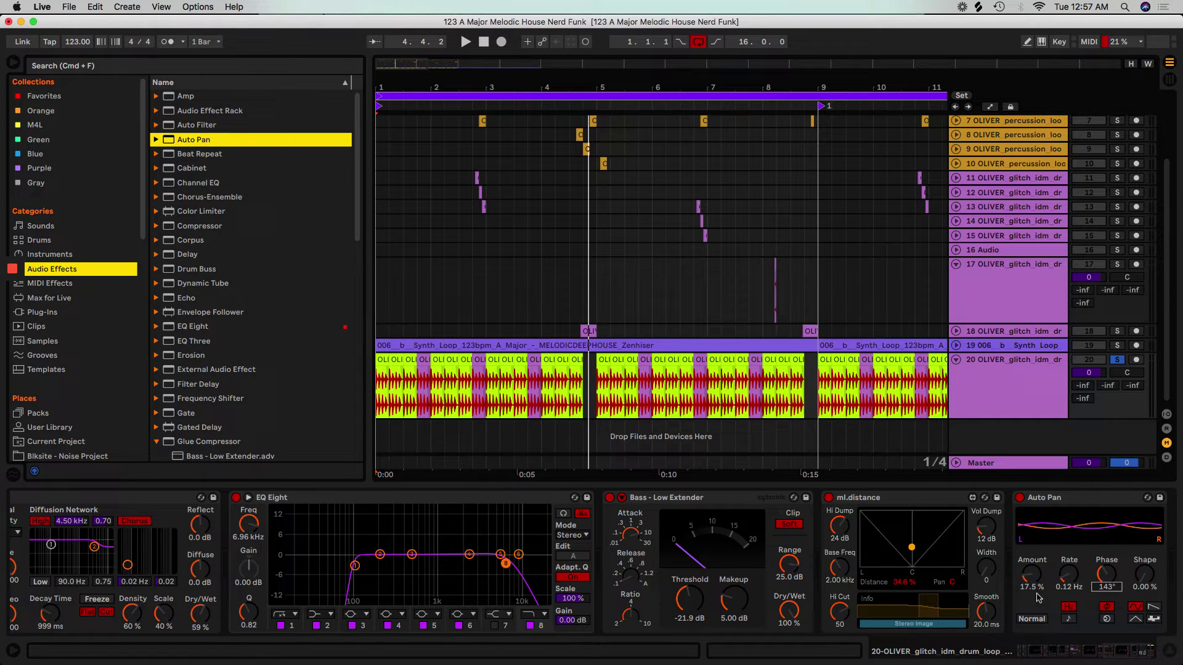
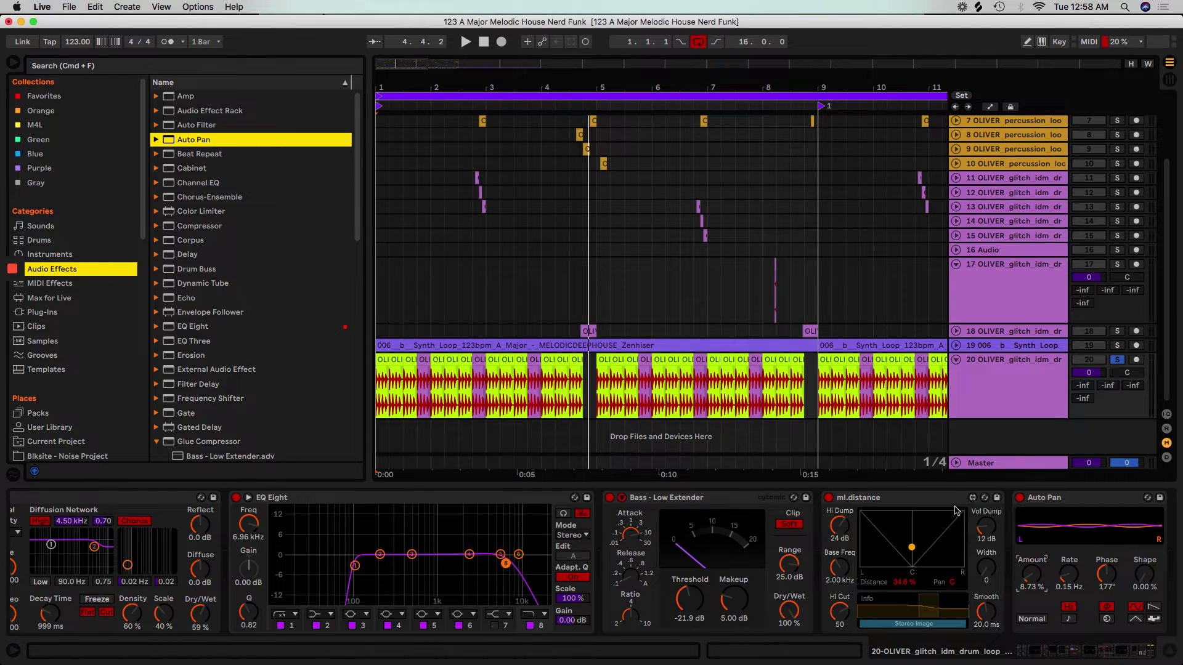
{"action": "key", "text": "space"}
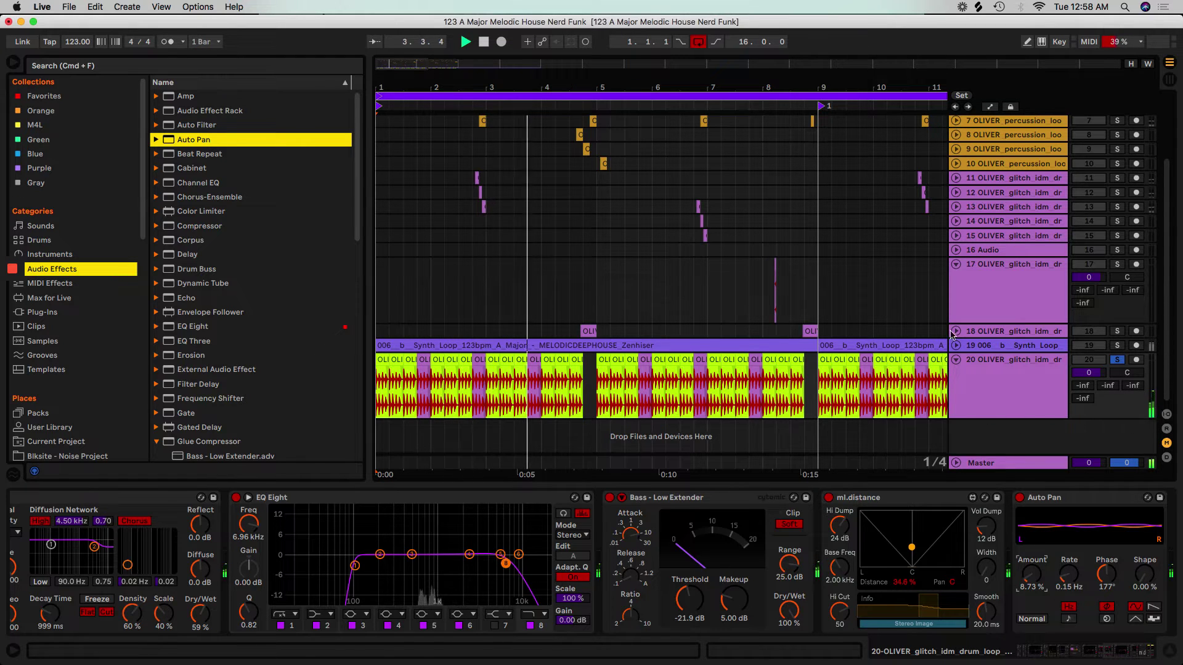
- Unsolo track 20 and play the full mix over the 16-bar loop from bar 1
{"action": "left_click", "coordinate": [1117, 360]}
{"action": "left_click_drag", "start_coordinate": [601, 101], "coordinate": [601, 86]}
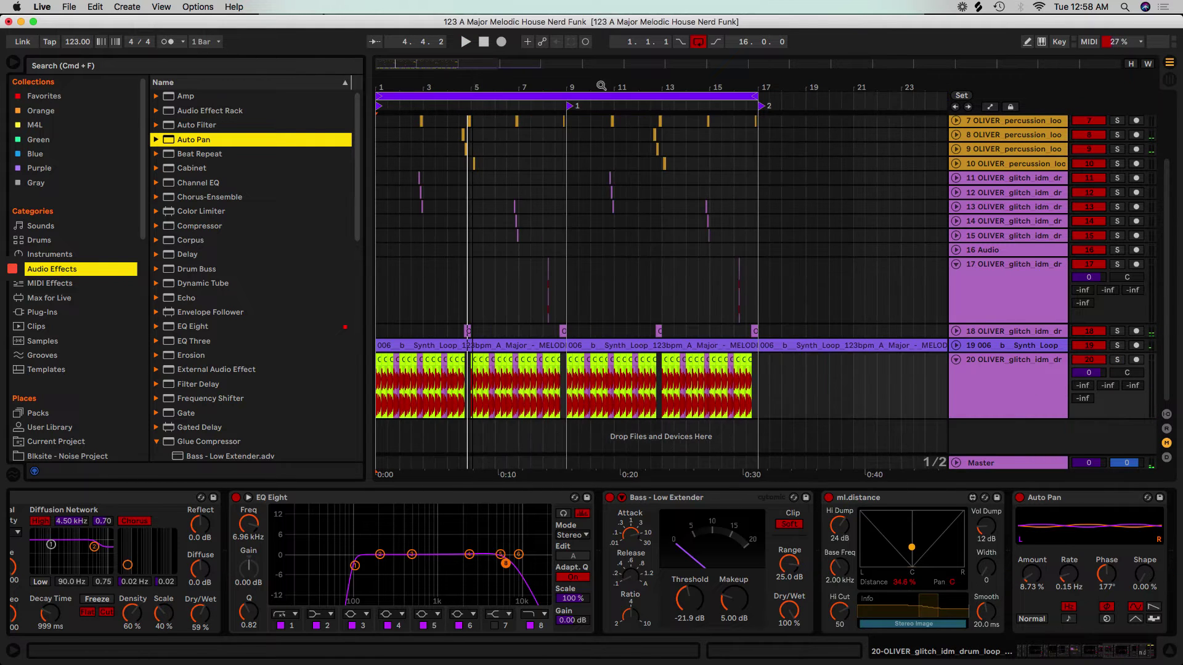
{"action": "left_click", "coordinate": [466, 94]}
{"action": "key", "text": "space"}
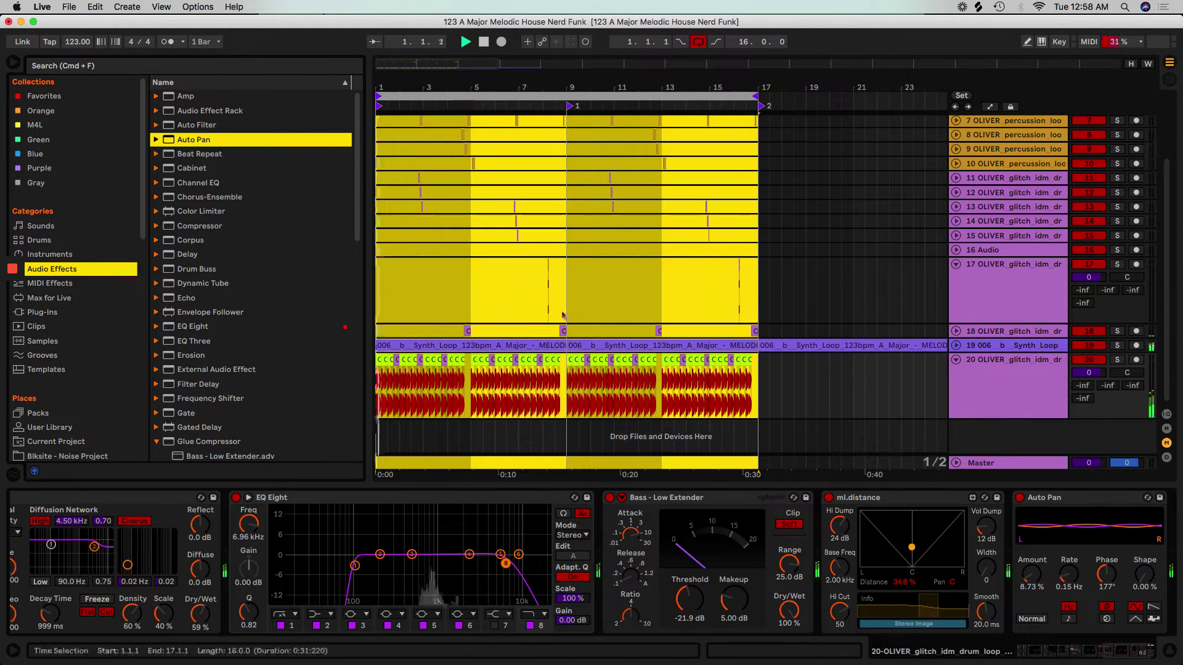
- Rename track 20 as "Bounce Accent"
{"action": "left_click", "coordinate": [963, 433]}
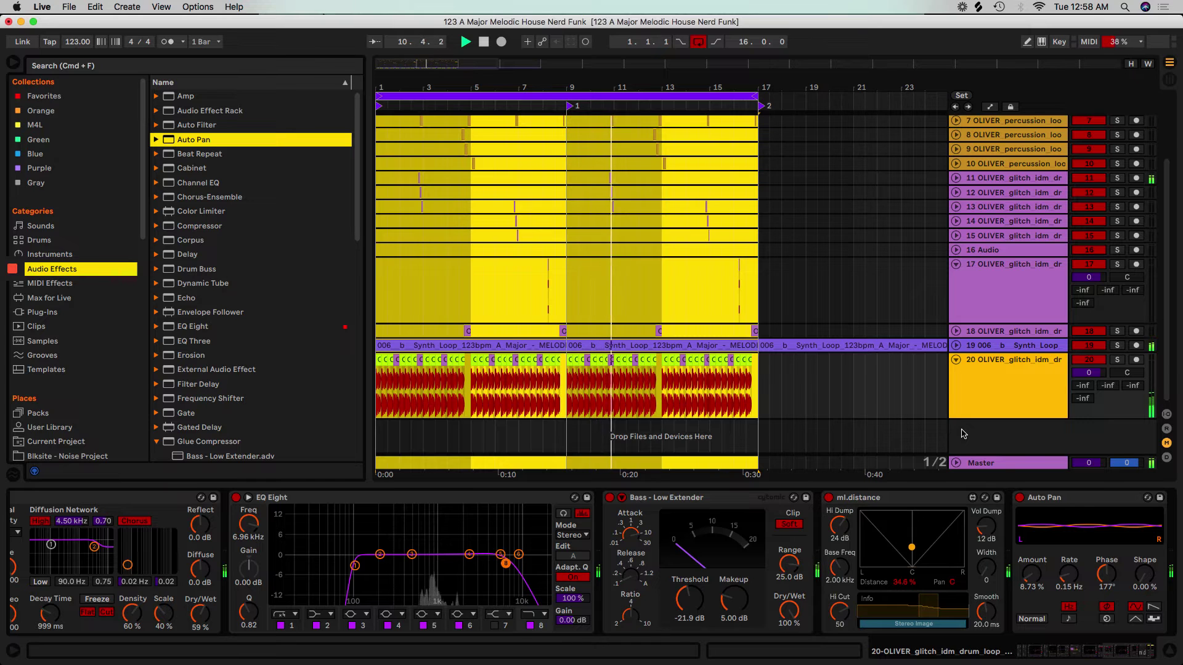
{"action": "left_click", "coordinate": [905, 397]}
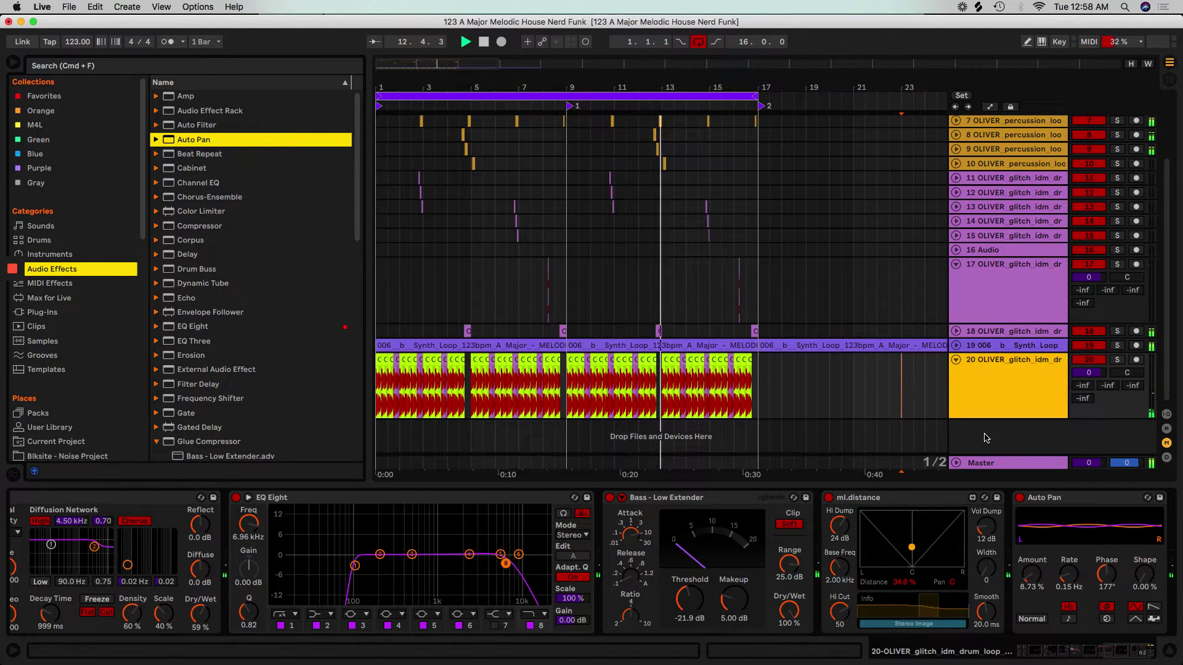
{"action": "key", "text": "super+r"}
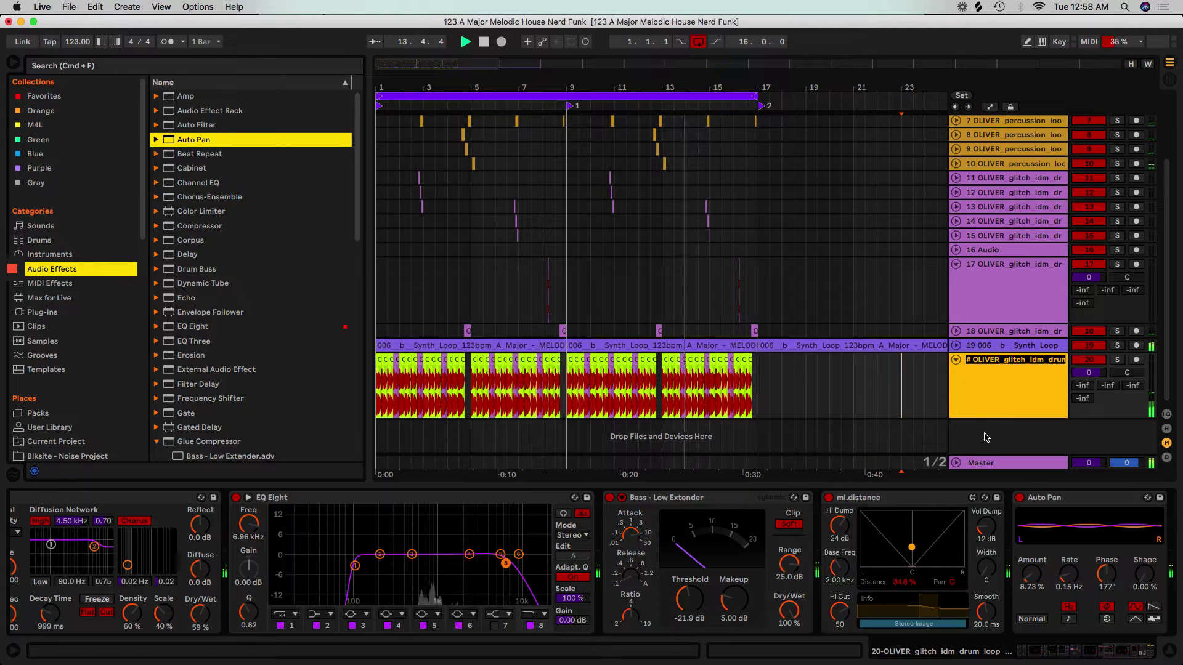
{"action": "type", "text": "Bounce Accent"}
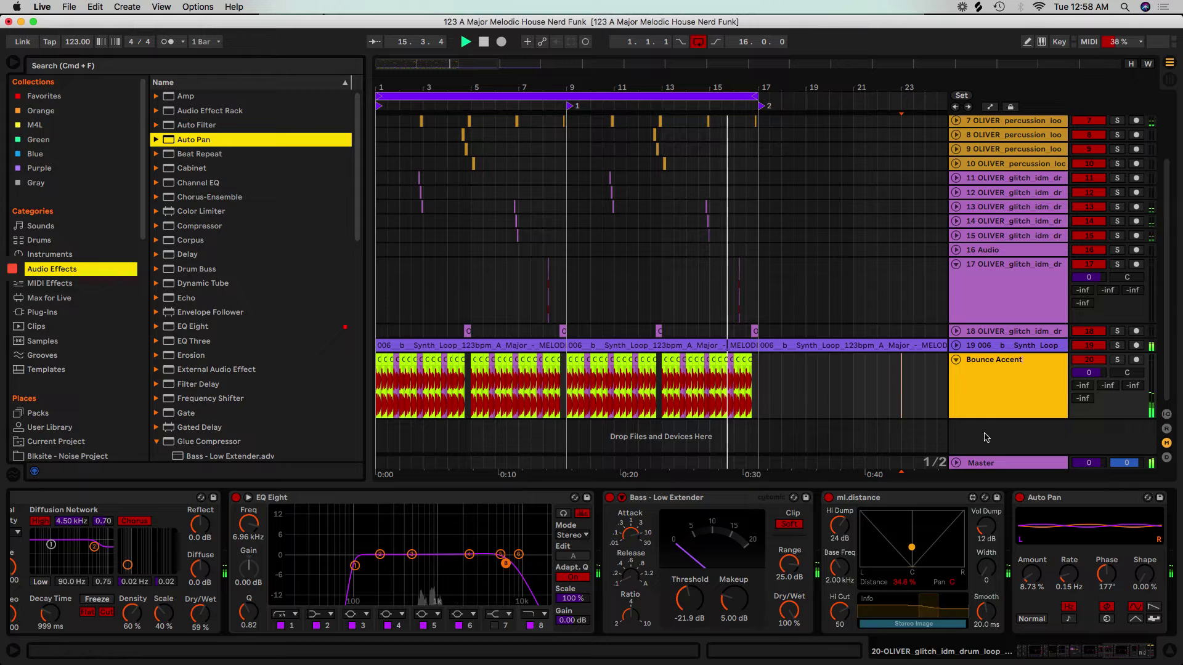
{"action": "key", "text": "Return"}
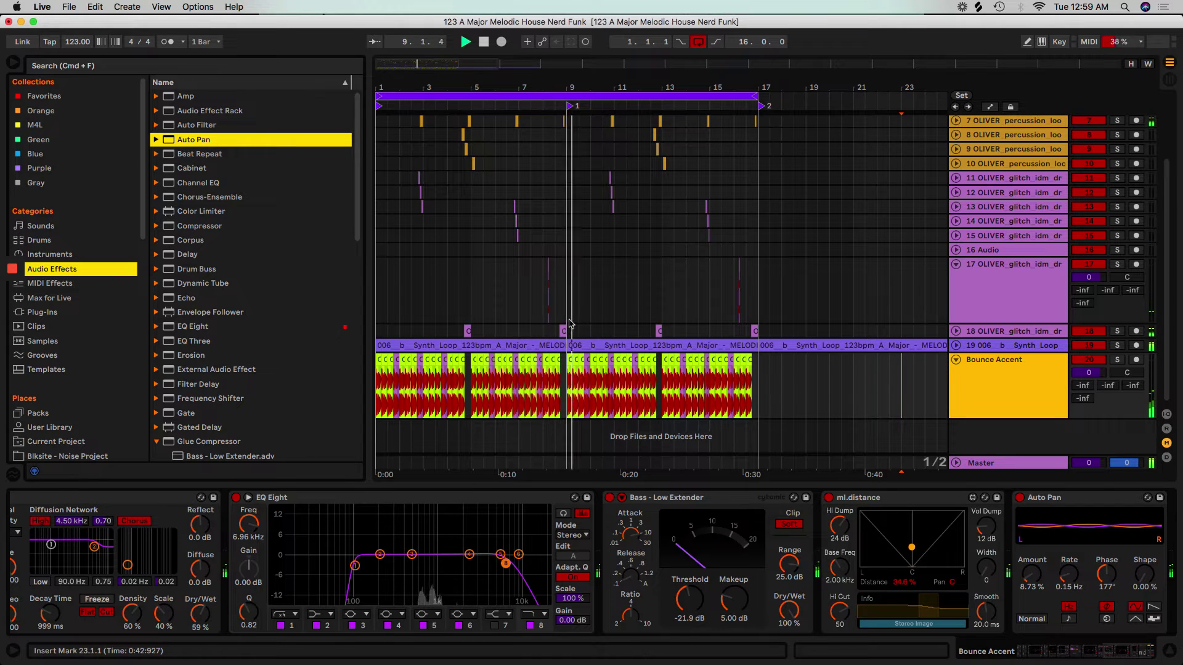
- Select the short glitch clip on track 17 just after bar 8 and play the mix from there
{"action": "left_click", "coordinate": [746, 316]}
{"action": "key", "text": "space"}
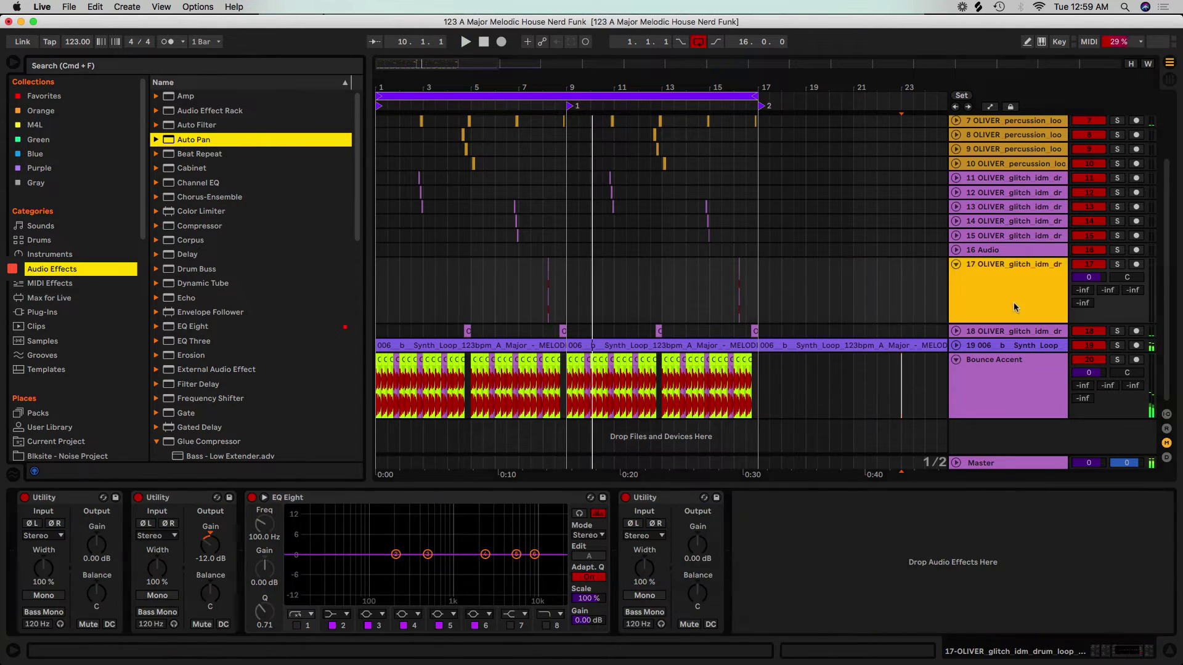
{"action": "scroll", "coordinate": [545, 121], "scroll_direction": "up", "scroll_amount": 5}
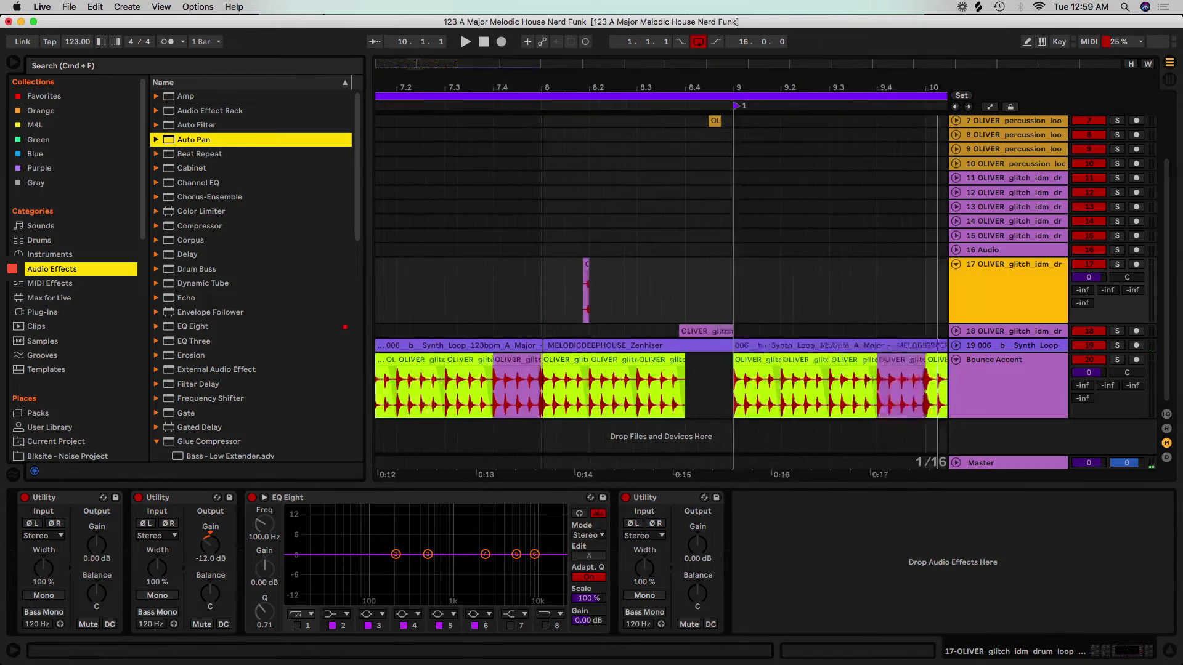
{"action": "left_click", "coordinate": [608, 293]}
{"action": "key", "text": "space"}
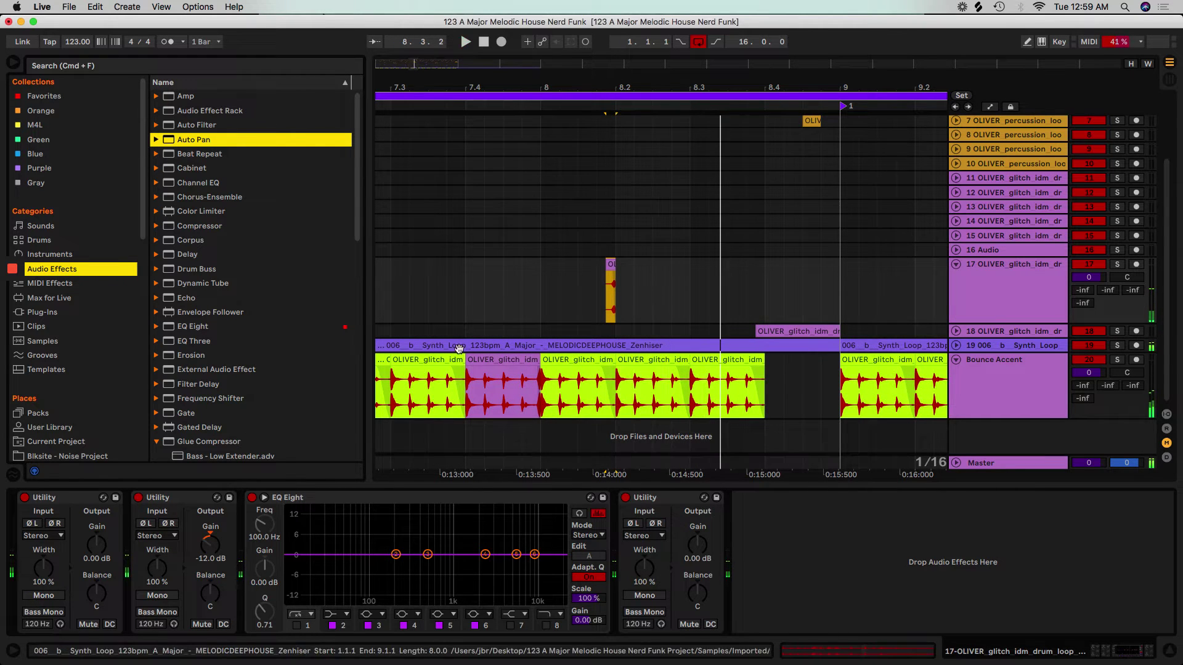
- Add Redux to the end of track 17's device chain, followed by an Overdrive that is swapped for Erosion
{"action": "scroll", "coordinate": [212, 378], "scroll_direction": "down", "scroll_amount": 8}
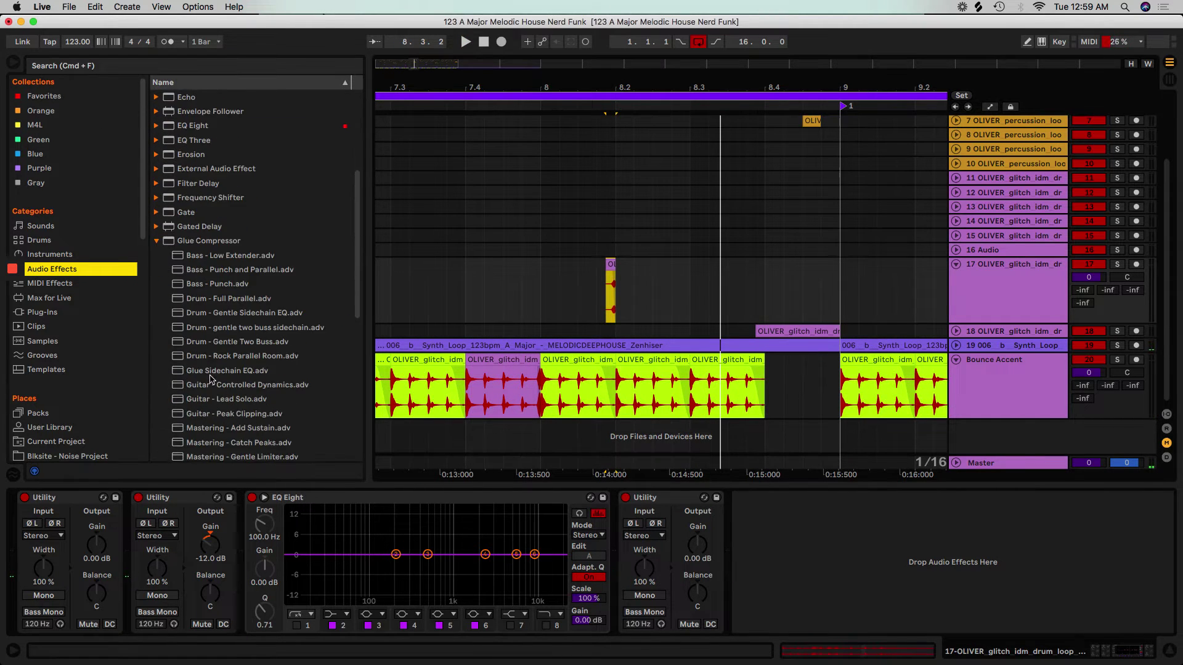
{"action": "left_click", "coordinate": [157, 235]}
{"action": "scroll", "coordinate": [203, 302], "scroll_direction": "down", "scroll_amount": 3}
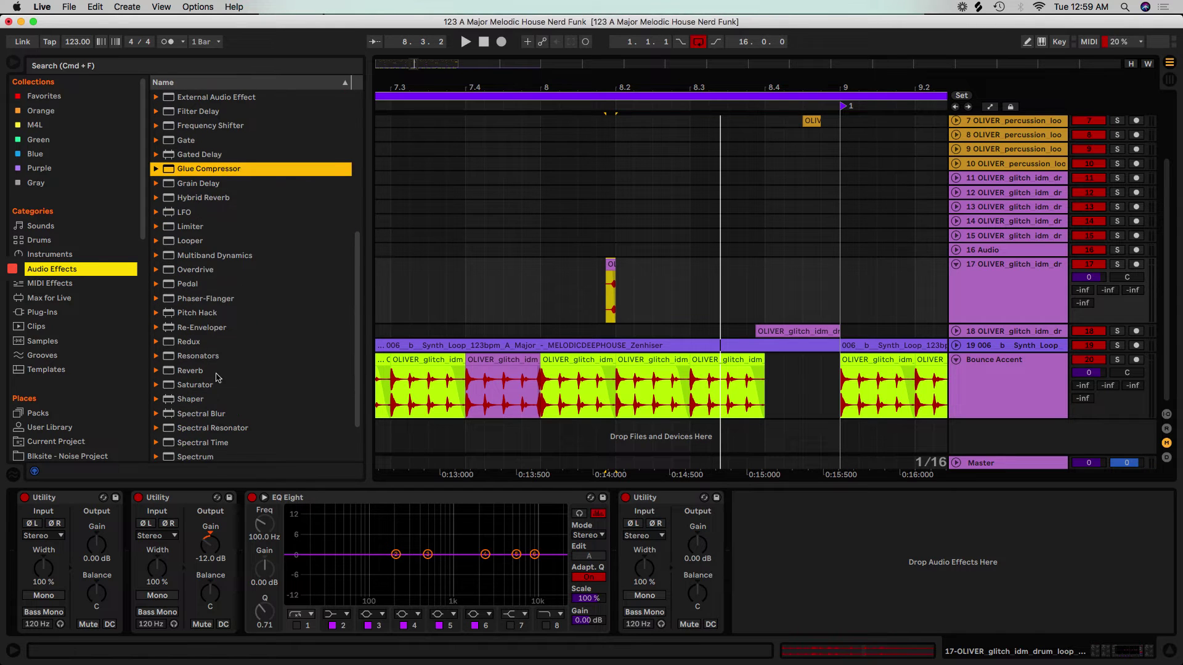
{"action": "left_click", "coordinate": [175, 341]}
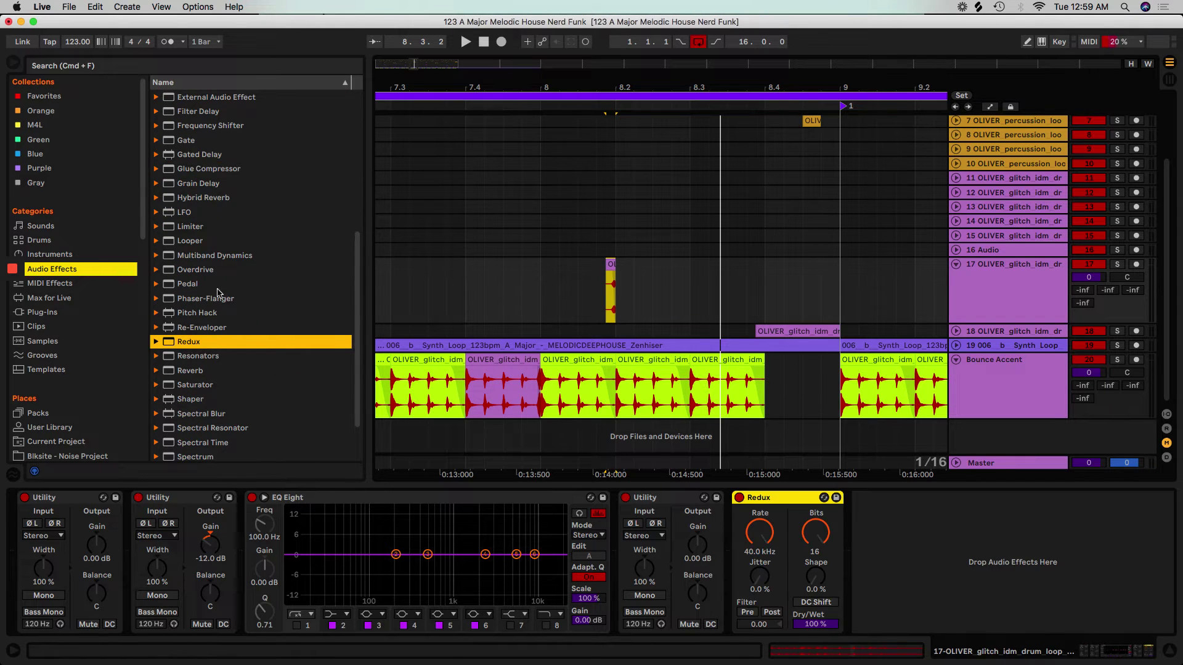
{"action": "double_click", "coordinate": [195, 269]}
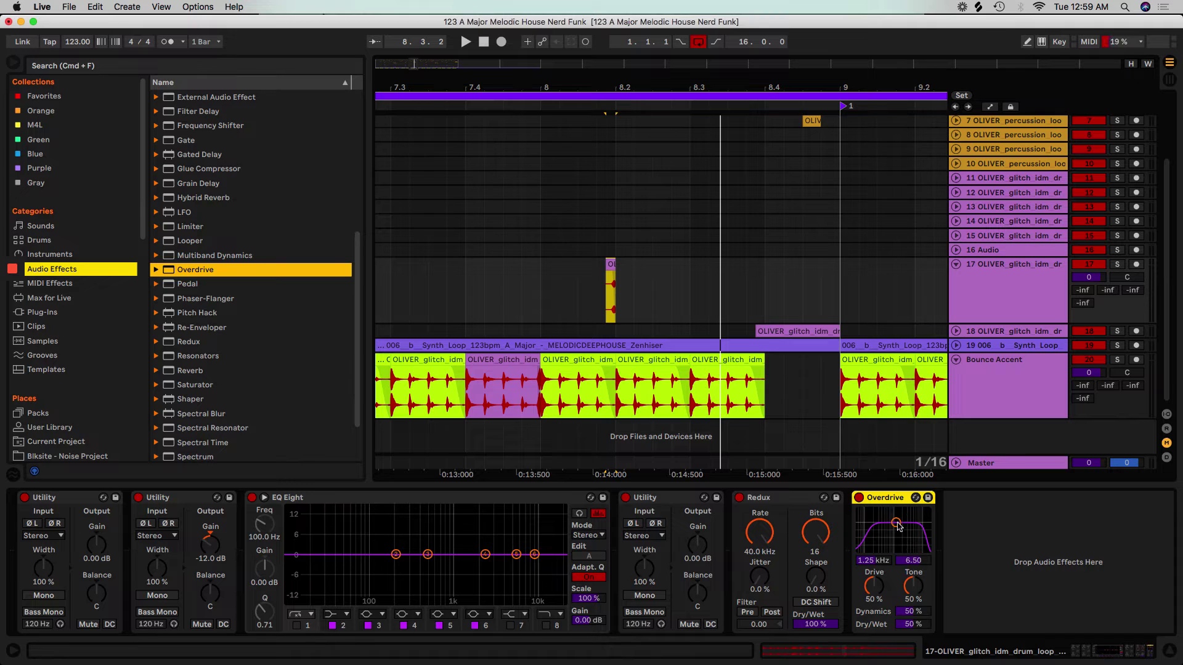
{"action": "left_click", "coordinate": [916, 497]}
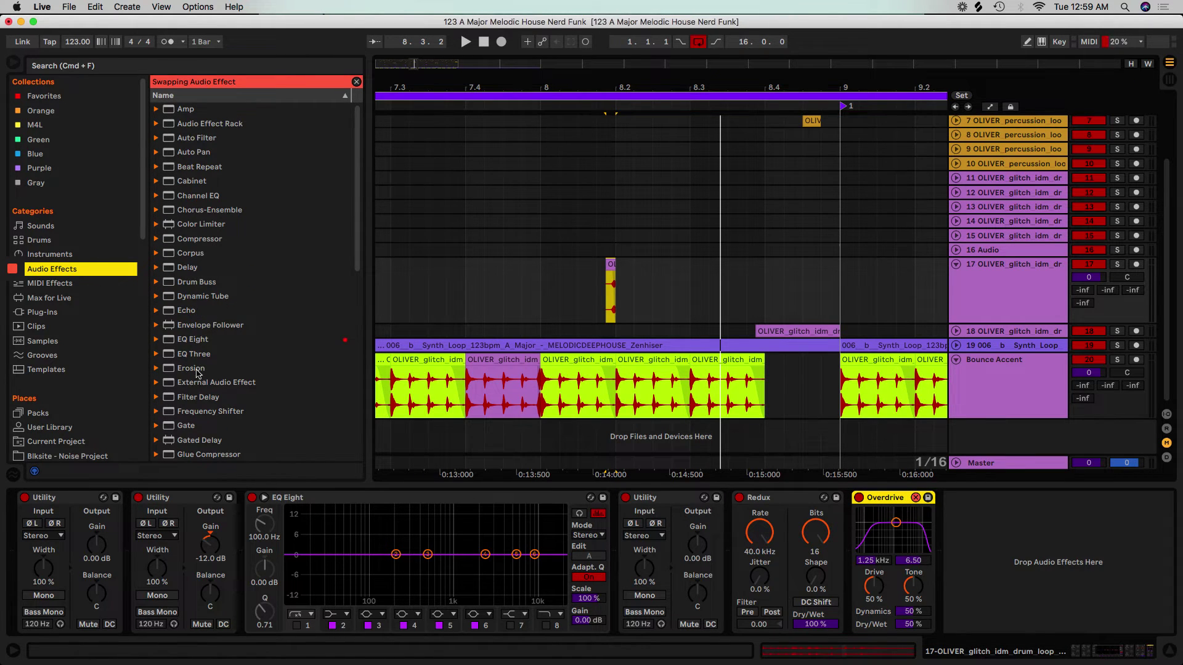
{"action": "double_click", "coordinate": [191, 368]}
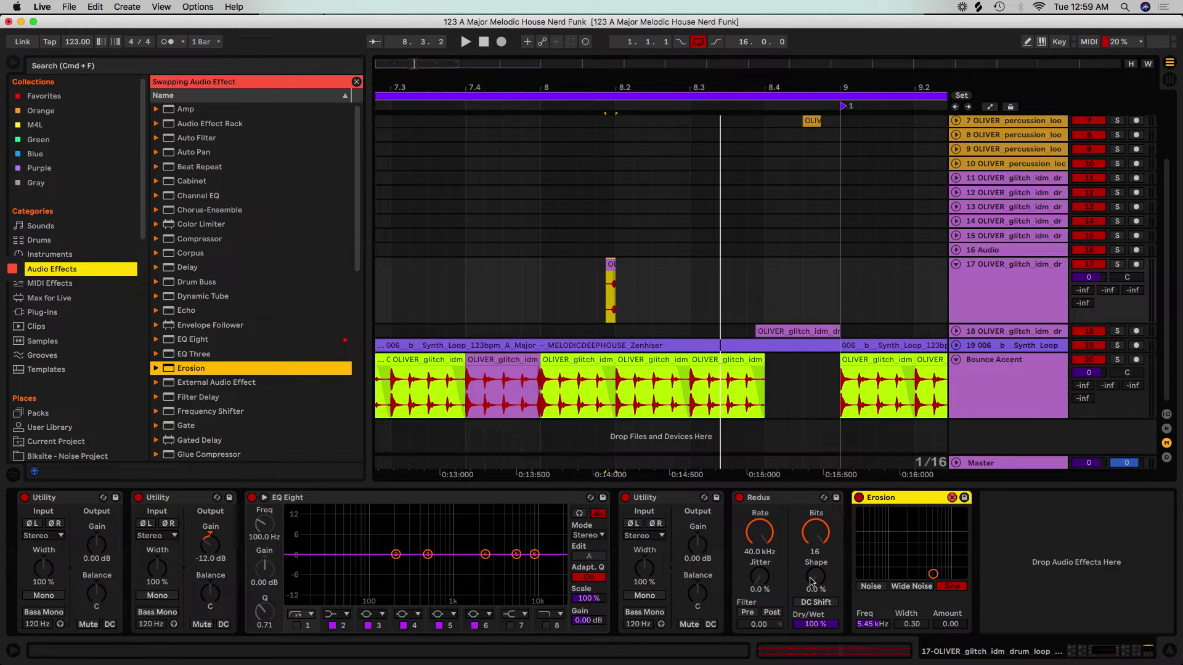
- Set Redux's Dry/Wet to 12 % and audition track 17's glitch clip in the mix
{"action": "left_click_drag", "start_coordinate": [817, 625], "coordinate": [817, 627]}
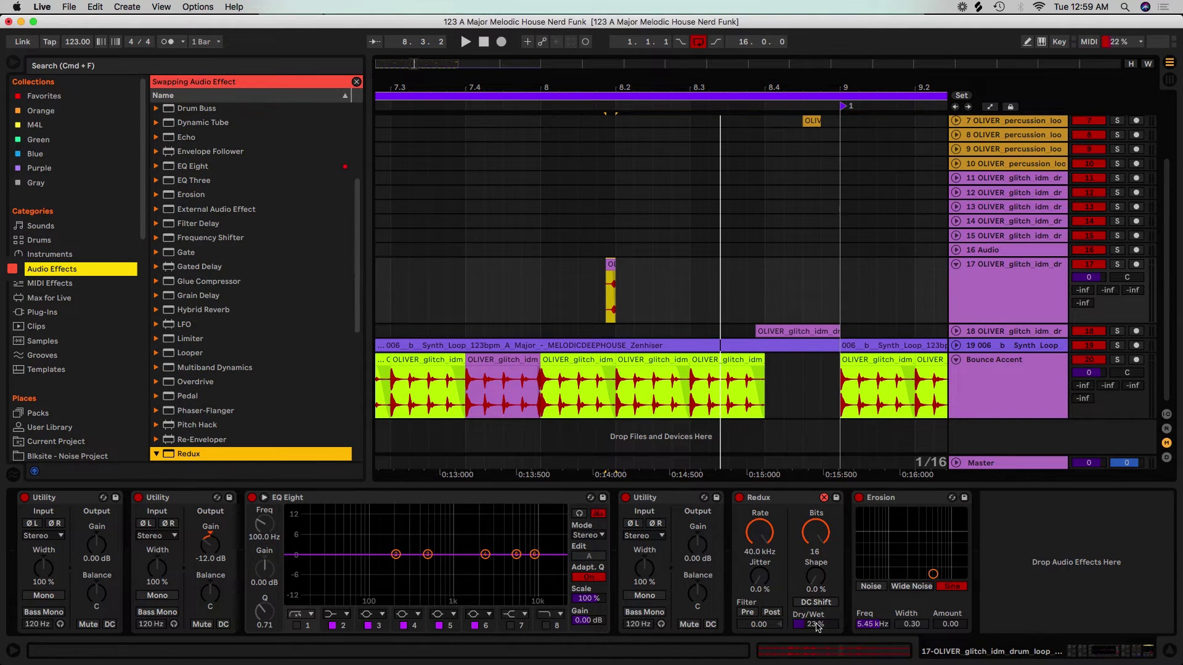
{"action": "left_click", "coordinate": [817, 627]}
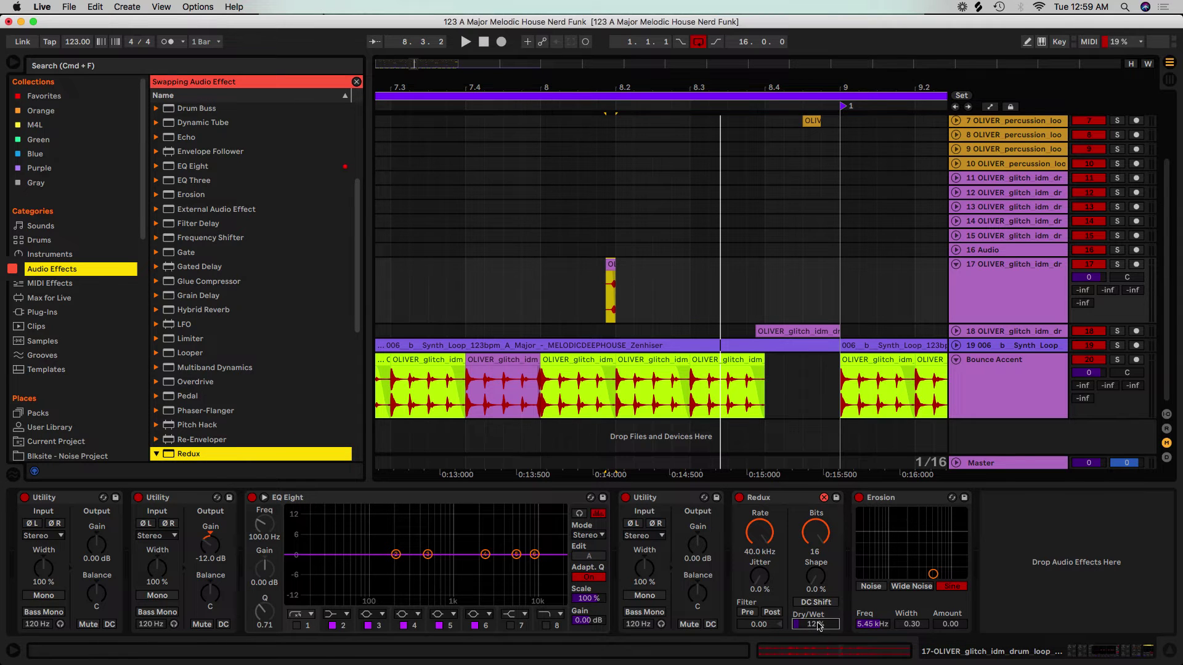
{"action": "key", "text": "space"}
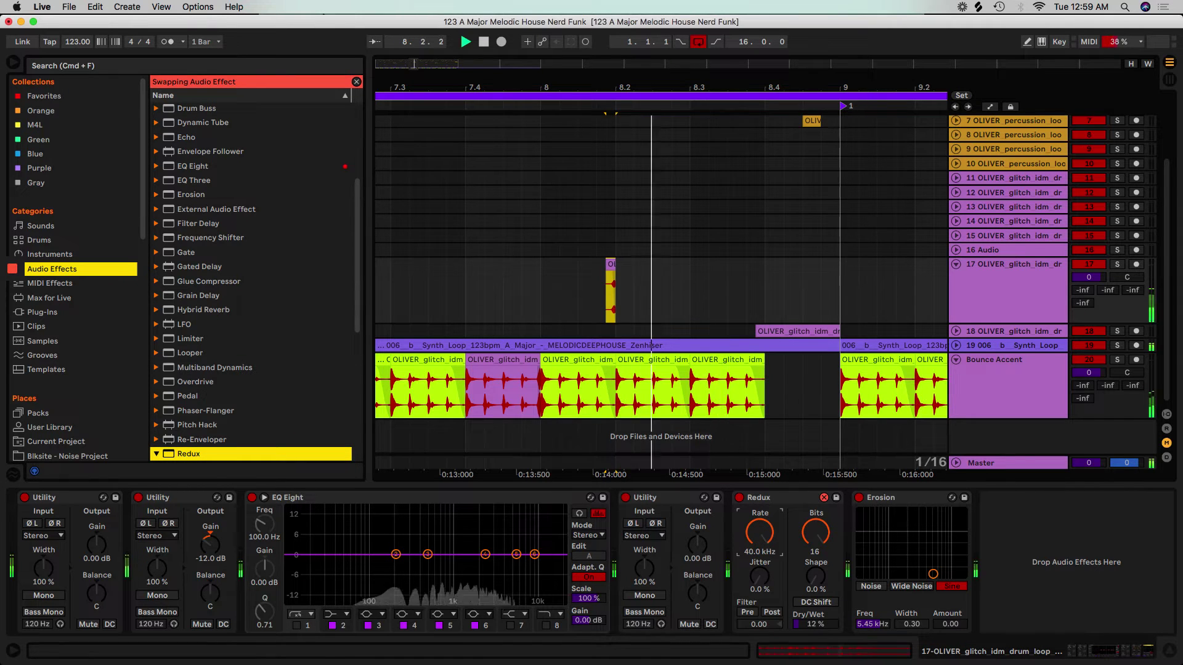
- Set Redux's Rate to 4.89 kHz and Dry/Wet to 23 % on track 17, auditioning the mix from 7.4
{"action": "left_click_drag", "start_coordinate": [766, 540], "coordinate": [766, 569]}
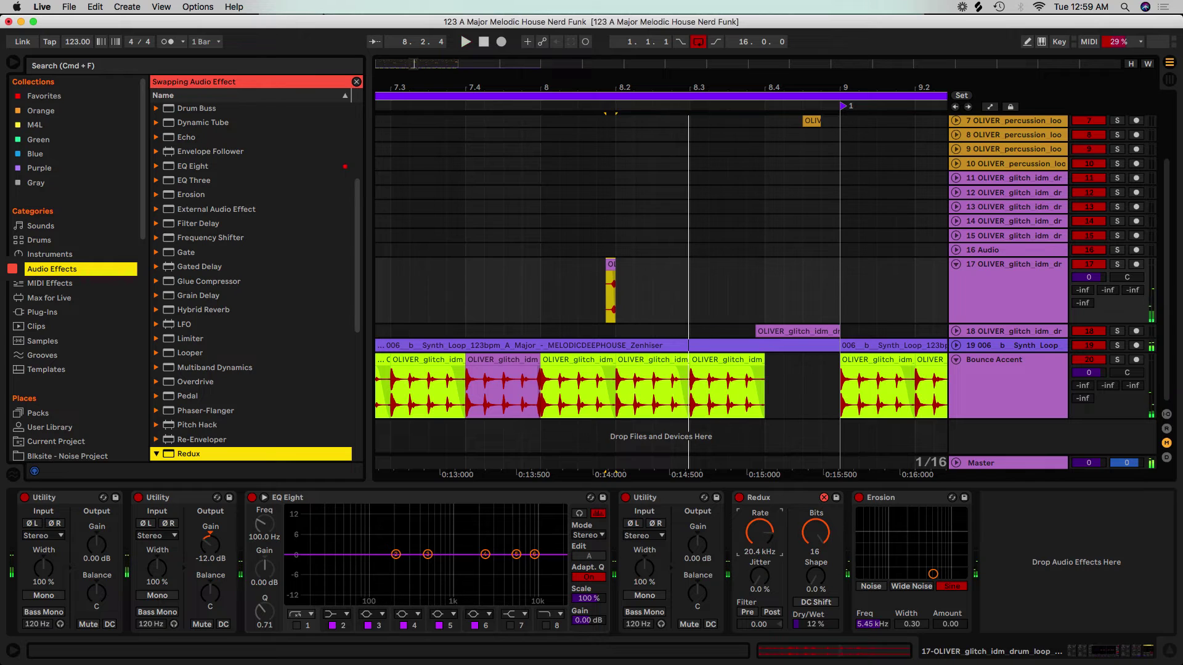
{"action": "key", "text": "space"}
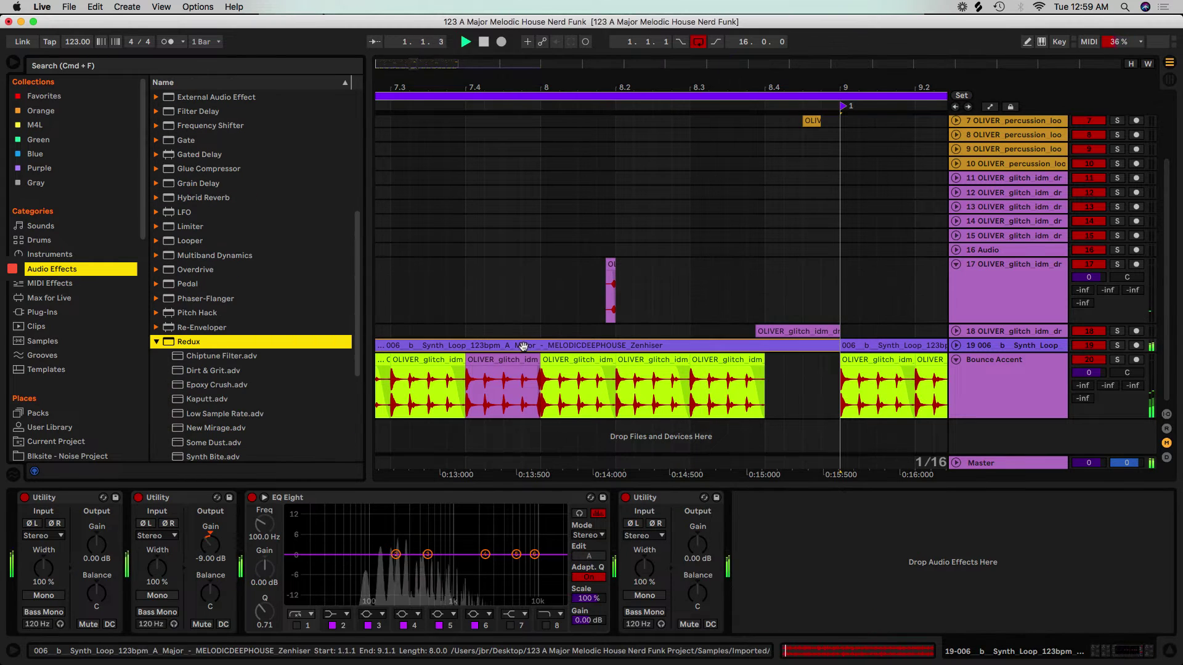
{"action": "left_click", "coordinate": [502, 359]}
{"action": "key", "text": "space"}
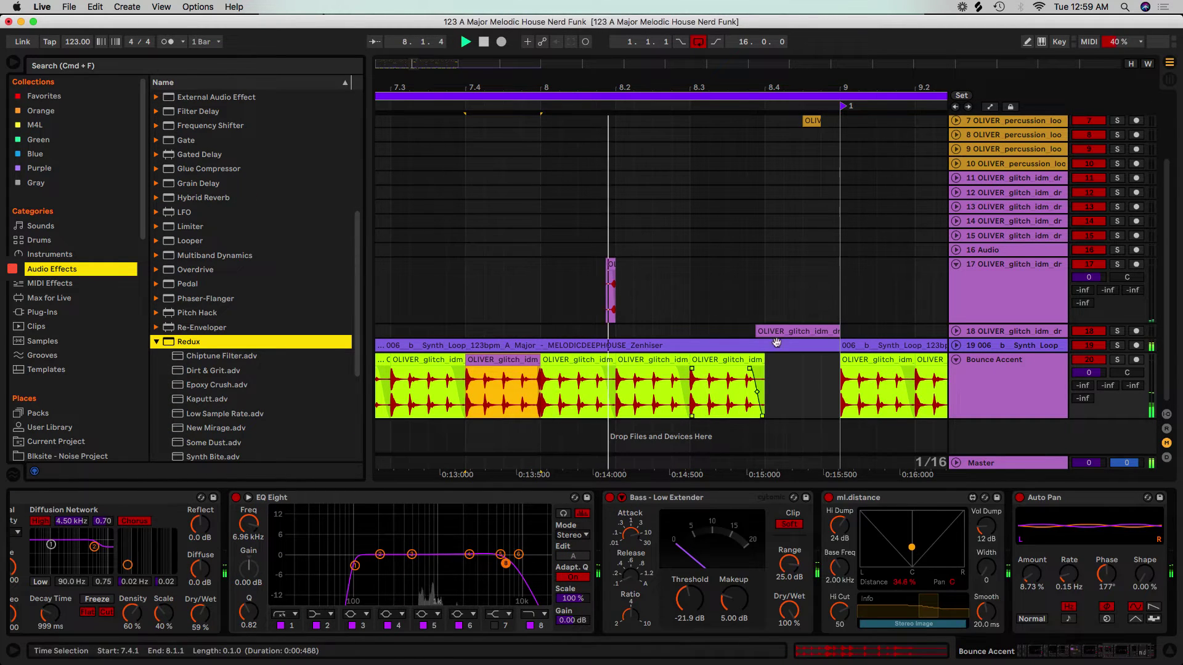
{"action": "left_click", "coordinate": [981, 295]}
{"action": "mouse_move", "coordinate": [747, 537]}
{"action": "left_mouse_down"}
{"action": "mouse_move", "coordinate": [747, 554]}
{"action": "mouse_move", "coordinate": [761, 537]}
{"action": "left_mouse_up"}
{"action": "key", "text": "space"}
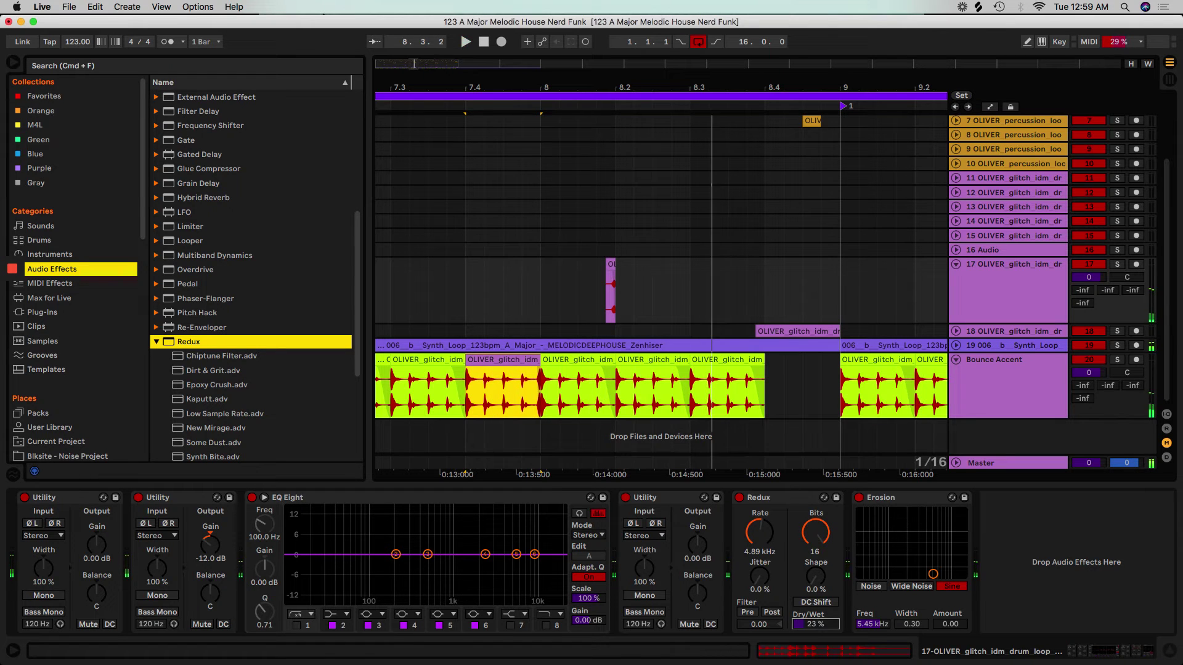
- Solo track 17 and set Redux to 15 bits with 33 % Dry/Wet, auditioning from 7.4
{"action": "key", "text": "space"}
{"action": "key", "text": "space"}
{"action": "left_click", "coordinate": [1118, 265]}
{"action": "key", "text": "space"}
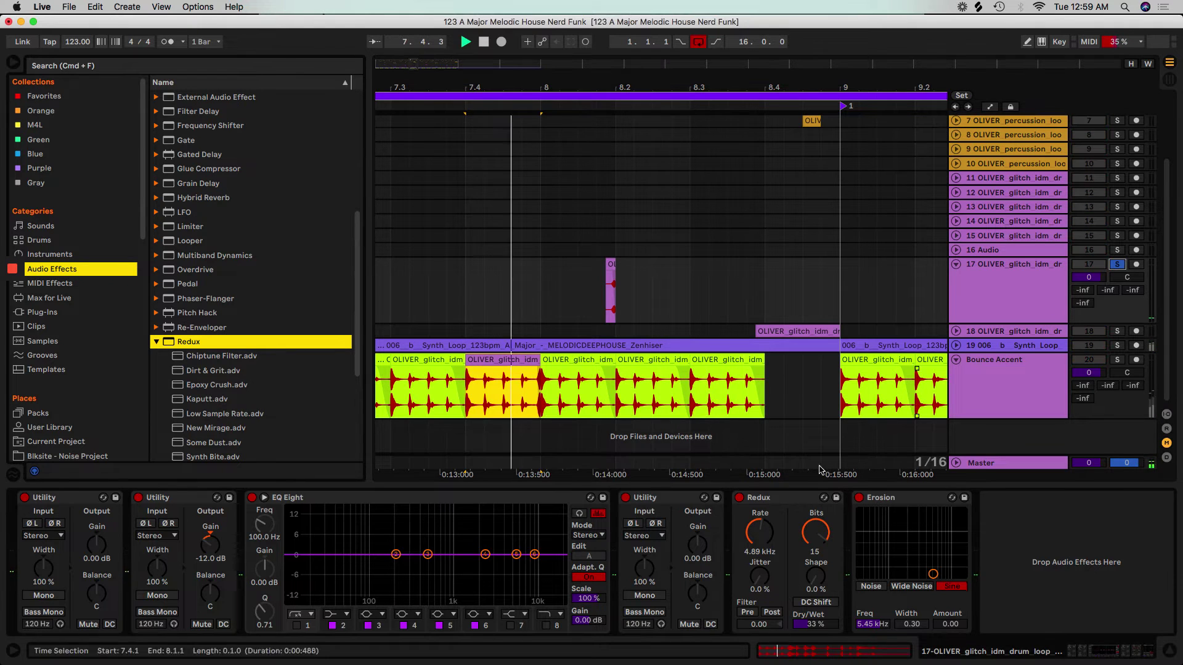
{"action": "key", "text": "space"}
- Compare track 17's glitch sound with Redux bypassed and re-enabled
{"action": "left_click", "coordinate": [739, 498]}
{"action": "key", "text": "space"}
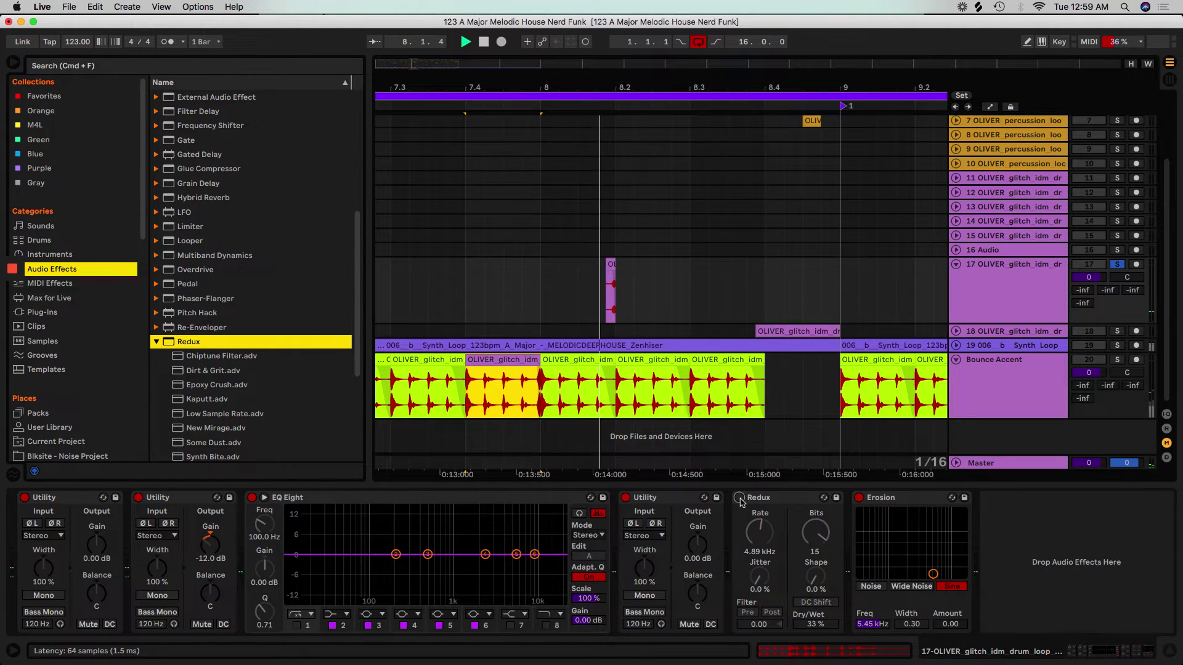
{"action": "left_click", "coordinate": [739, 498]}
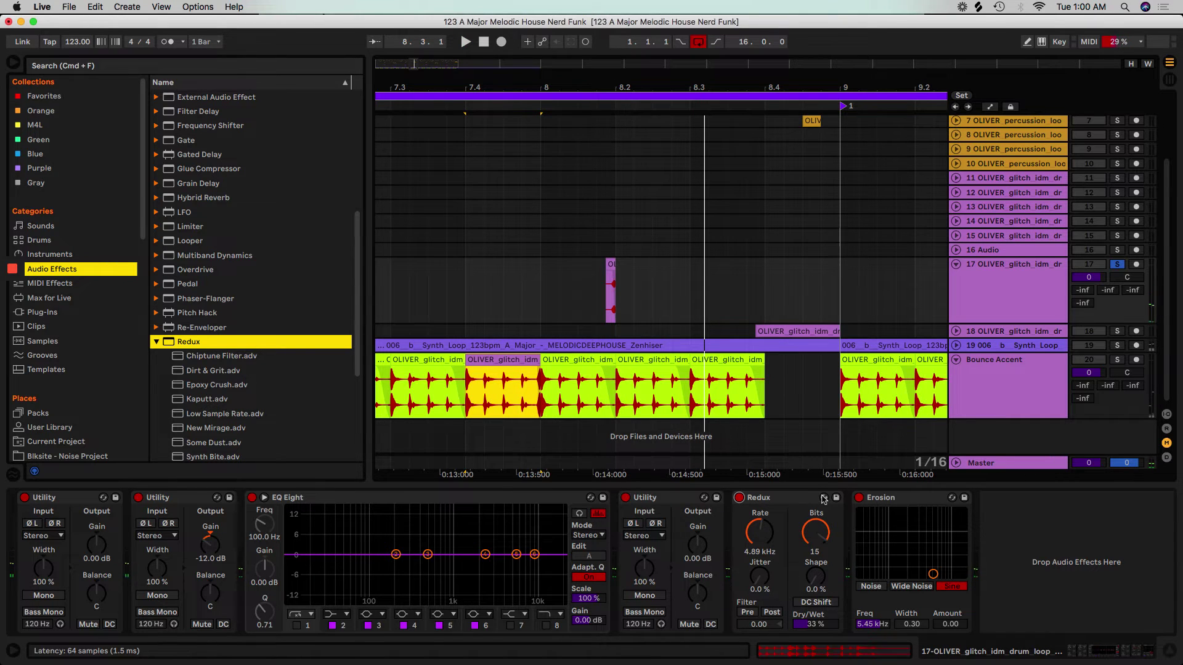
- Replace Redux with Frequency Shifter and set its Frequency to -1.88 kHz and Dry/Wet to 55 %
{"action": "left_click", "coordinate": [824, 497]}
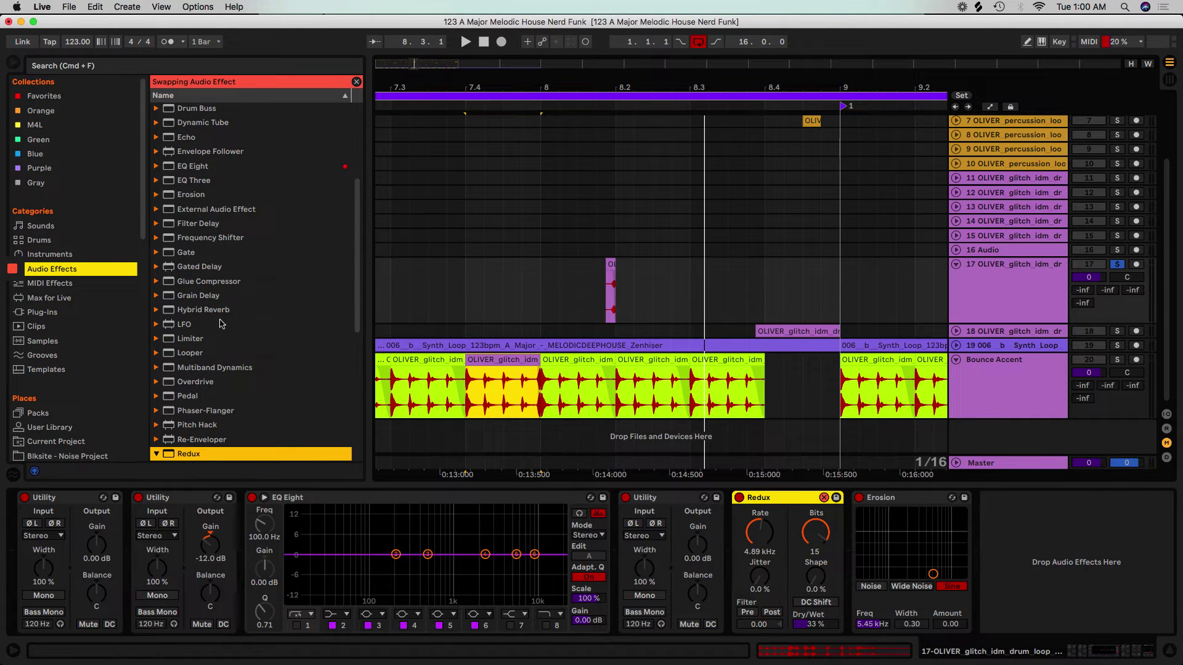
{"action": "double_click", "coordinate": [196, 238]}
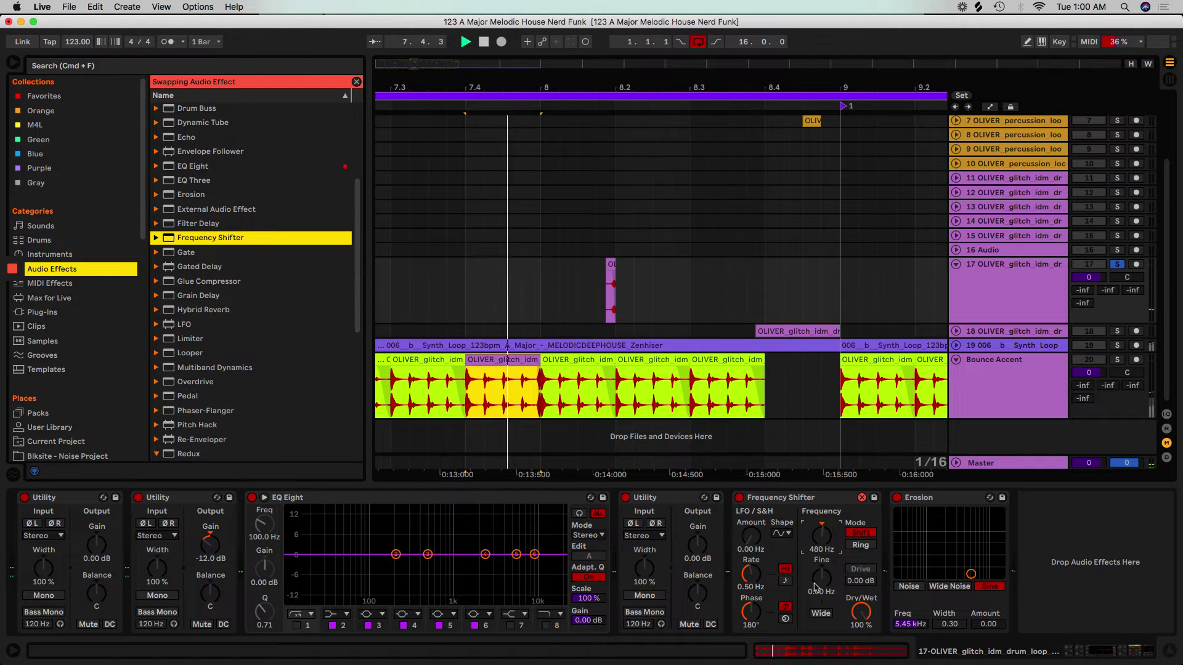
{"action": "left_click_drag", "start_coordinate": [823, 548], "coordinate": [822, 548]}
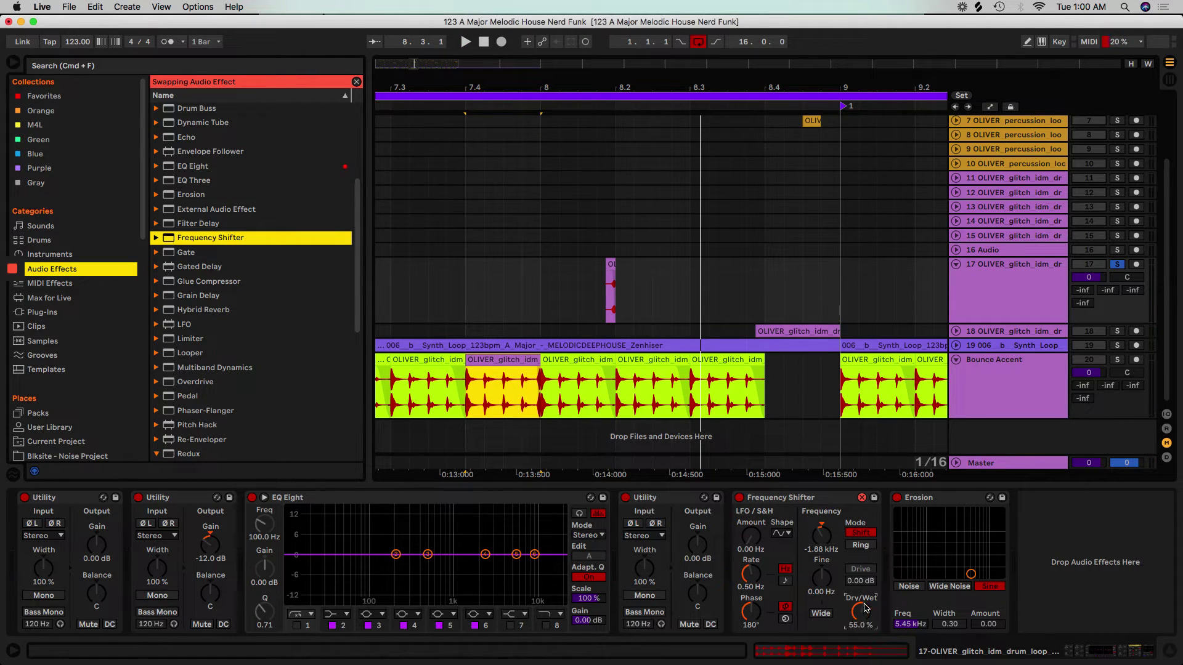
- Switch Erosion to Noise mode with a frequency of 7.70 kHz and an amount of 25.0
{"action": "left_click", "coordinate": [921, 589]}
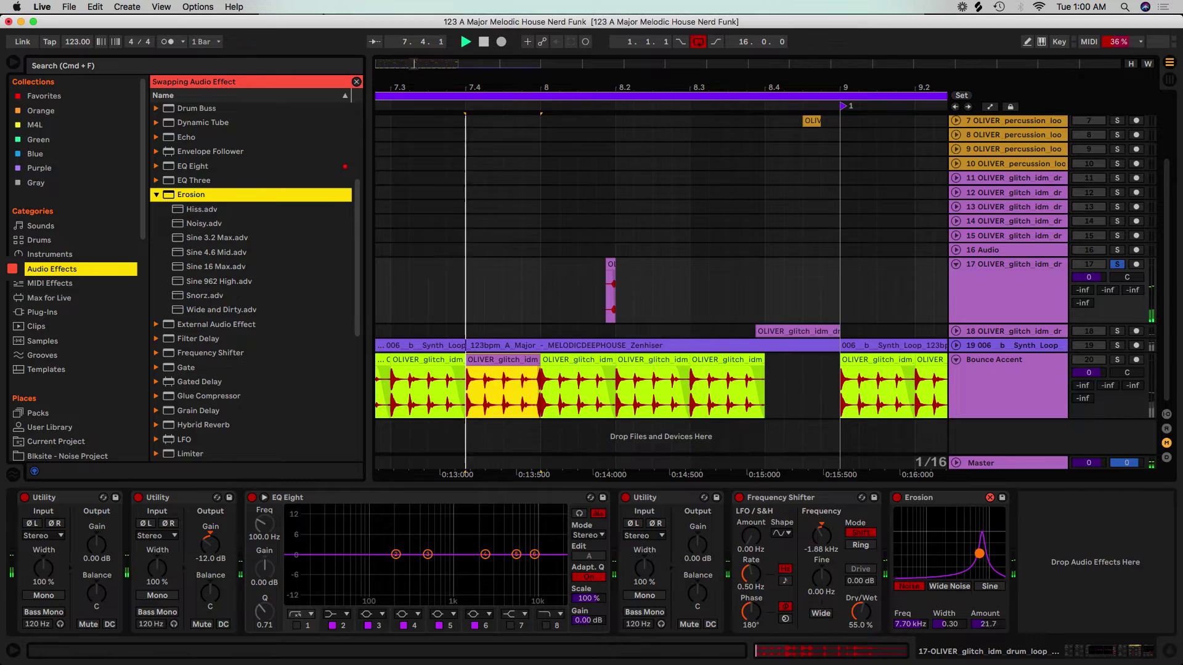
{"action": "key", "text": "space"}
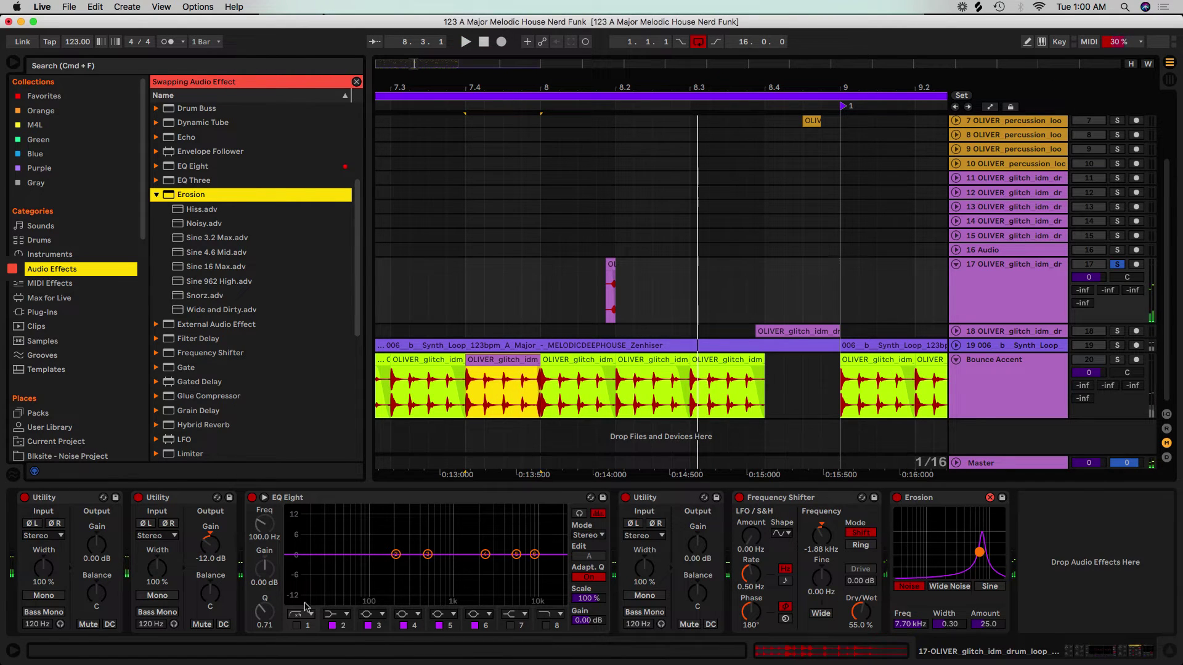
- On track 17's EQ Eight, enable band 1 as a low cut at 100 Hz and band 8 as a high cut at 18.0 kHz
{"action": "left_click", "coordinate": [296, 625]}
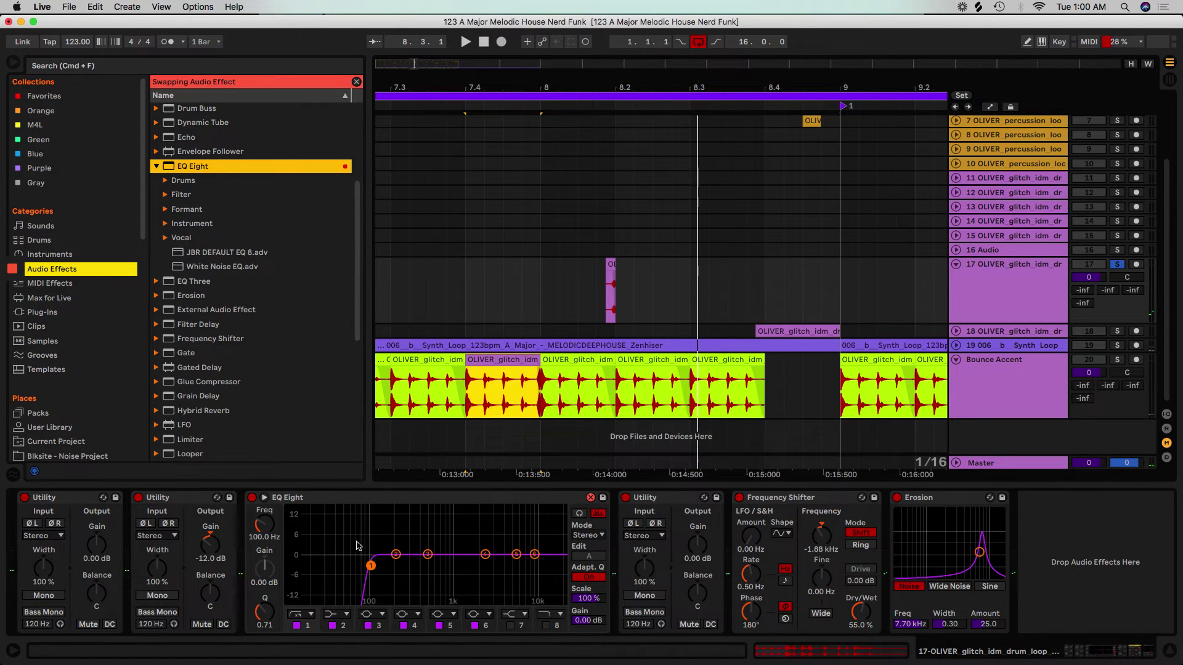
{"action": "left_click", "coordinate": [544, 624]}
{"action": "left_click", "coordinate": [556, 615]}
{"action": "left_click", "coordinate": [545, 523]}
- Copy the EQ Eight to the end of the chain after Erosion and set the copy's high cut to 14.1 kHz
{"action": "left_click_drag", "start_coordinate": [500, 501], "coordinate": [1104, 536]}
{"action": "left_click_drag", "start_coordinate": [922, 656], "coordinate": [1125, 577]}
{"action": "key", "text": "space"}
{"action": "left_click_drag", "start_coordinate": [1112, 566], "coordinate": [1061, 561]}
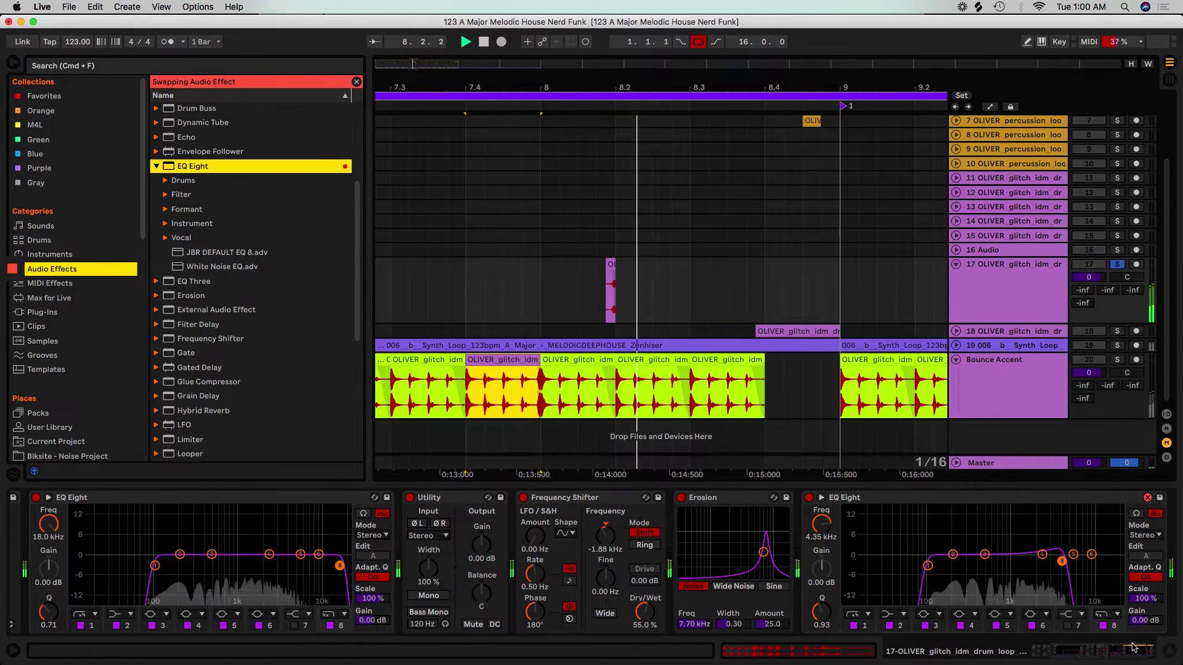
{"action": "left_click_drag", "start_coordinate": [1061, 561], "coordinate": [1102, 569]}
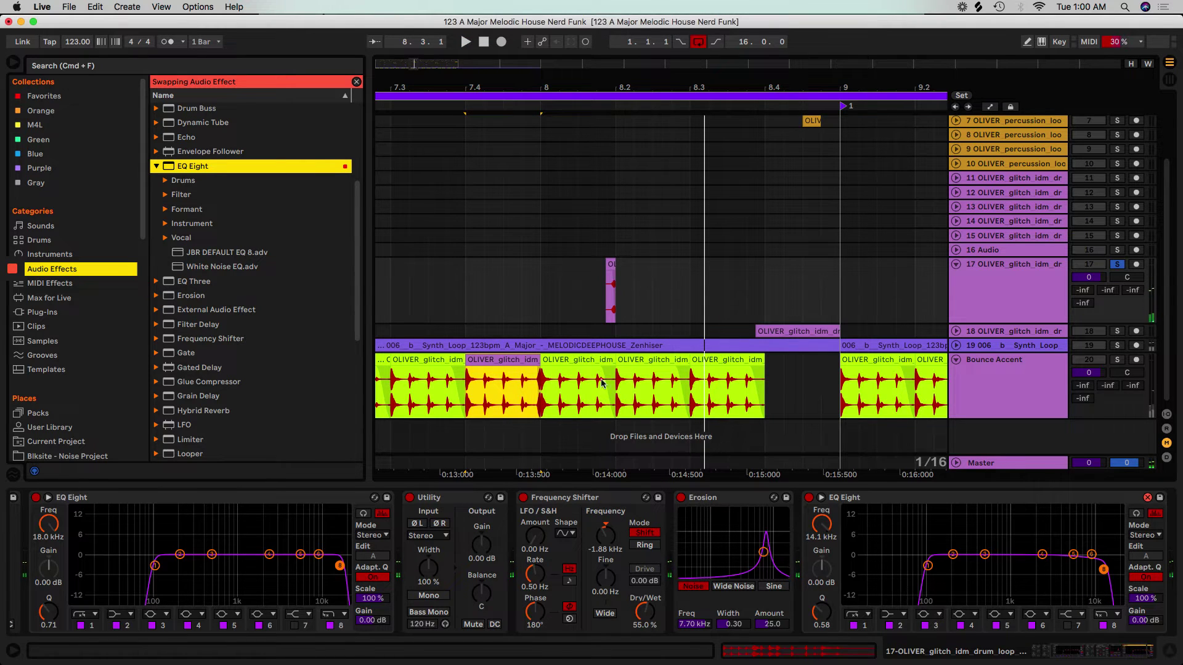
- Insert the Saturator preset A Bit Warmer before the last EQ Eight, set its Output to -6.00 dB and audition the result
{"action": "scroll", "coordinate": [203, 385], "scroll_direction": "down", "scroll_amount": 4}
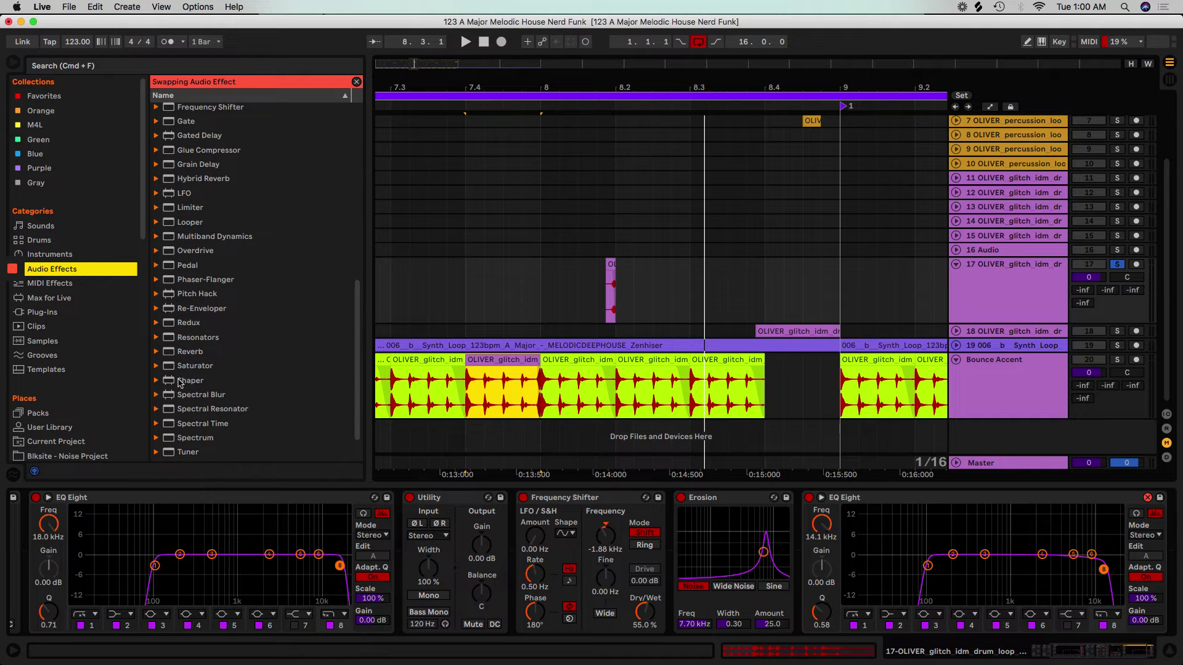
{"action": "left_click", "coordinate": [166, 367]}
{"action": "left_click_drag", "start_coordinate": [215, 338], "coordinate": [894, 544]}
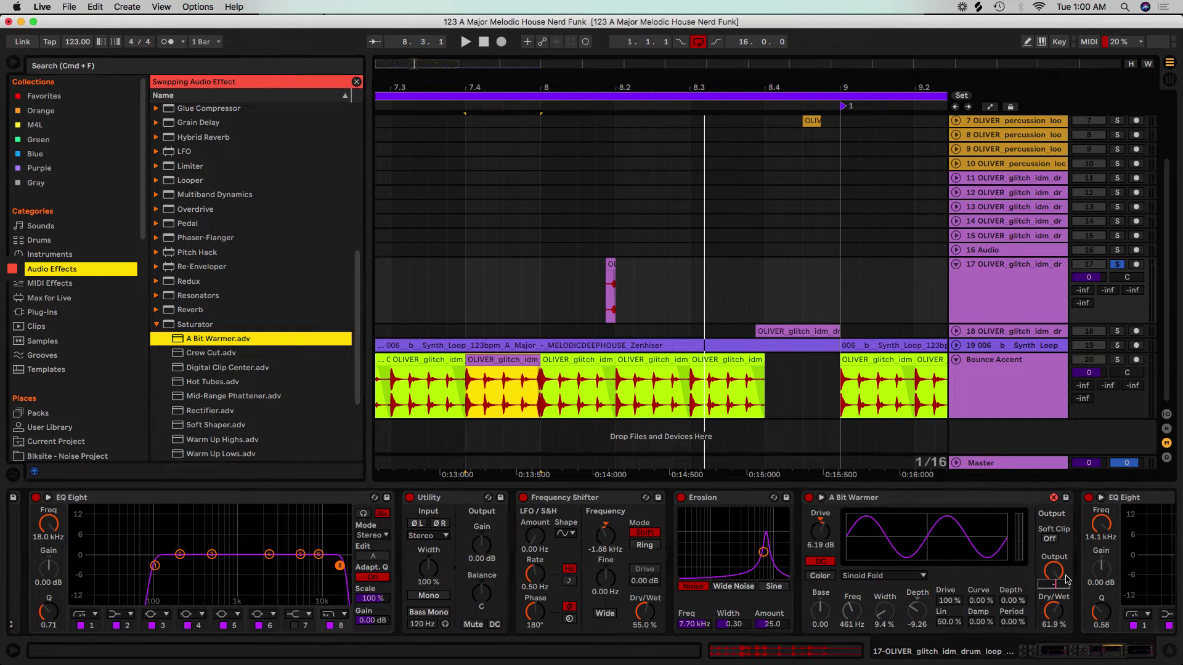
{"action": "key", "text": "space"}
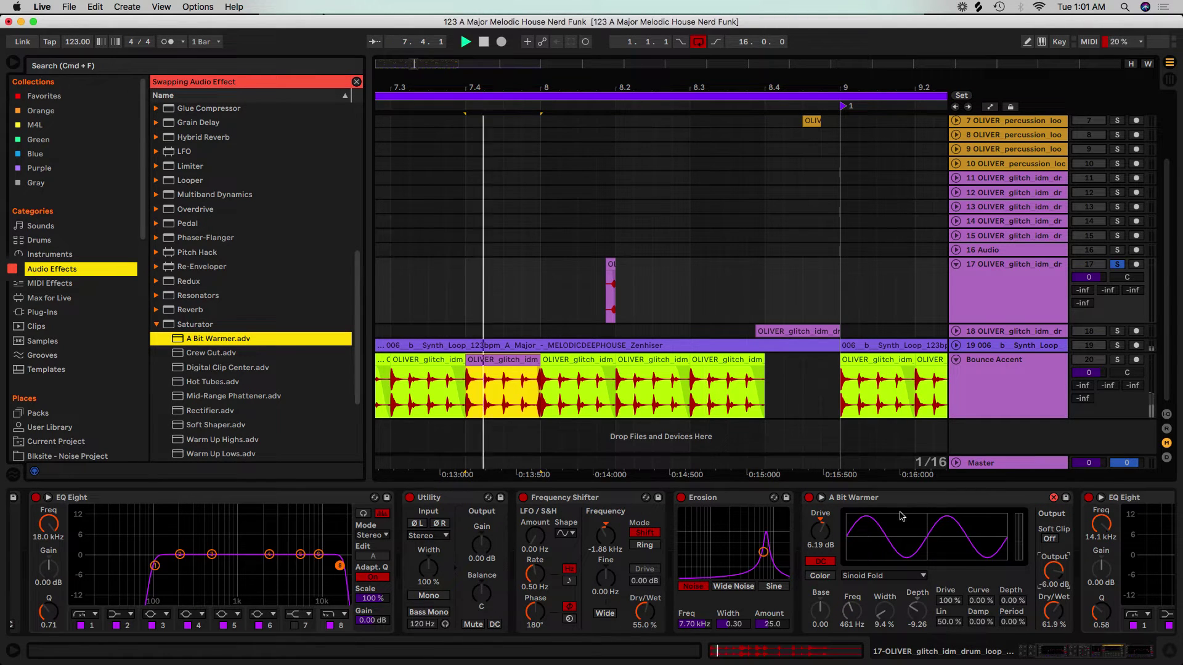
{"action": "key", "text": "space"}
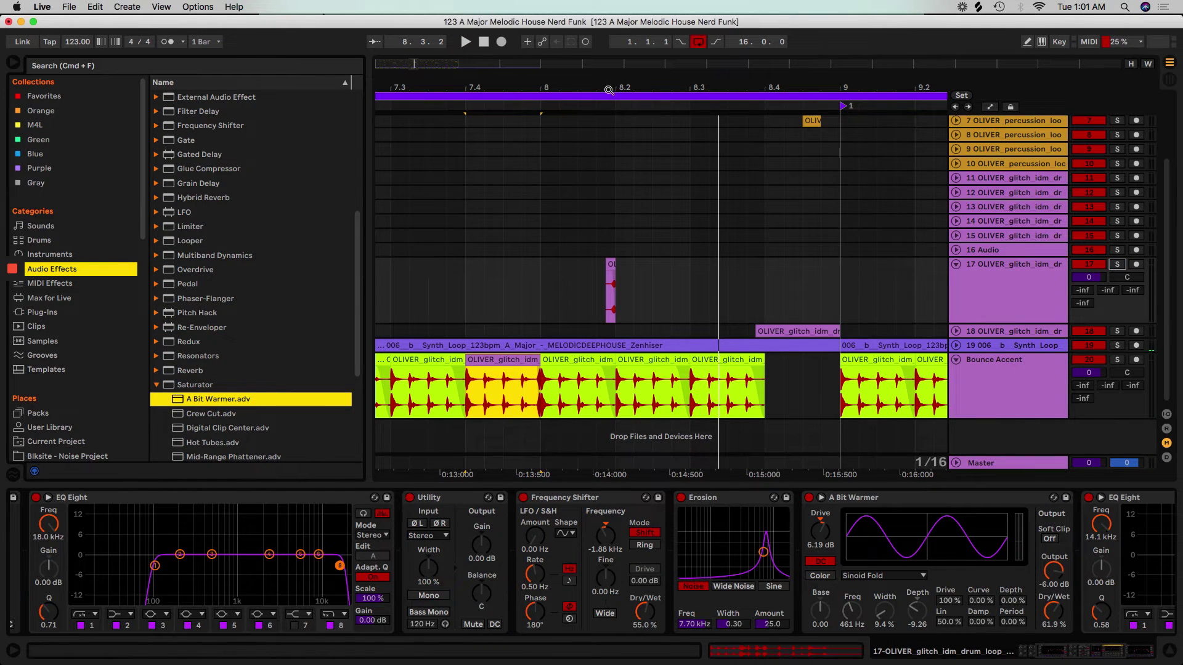
- Play the 16-bar loop from bar 1 and review track 17's glitch in the full arrangement with the browser hidden
{"action": "left_click_drag", "start_coordinate": [609, 91], "coordinate": [609, 68]}
{"action": "left_click", "coordinate": [562, 91]}
{"action": "key", "text": "space"}
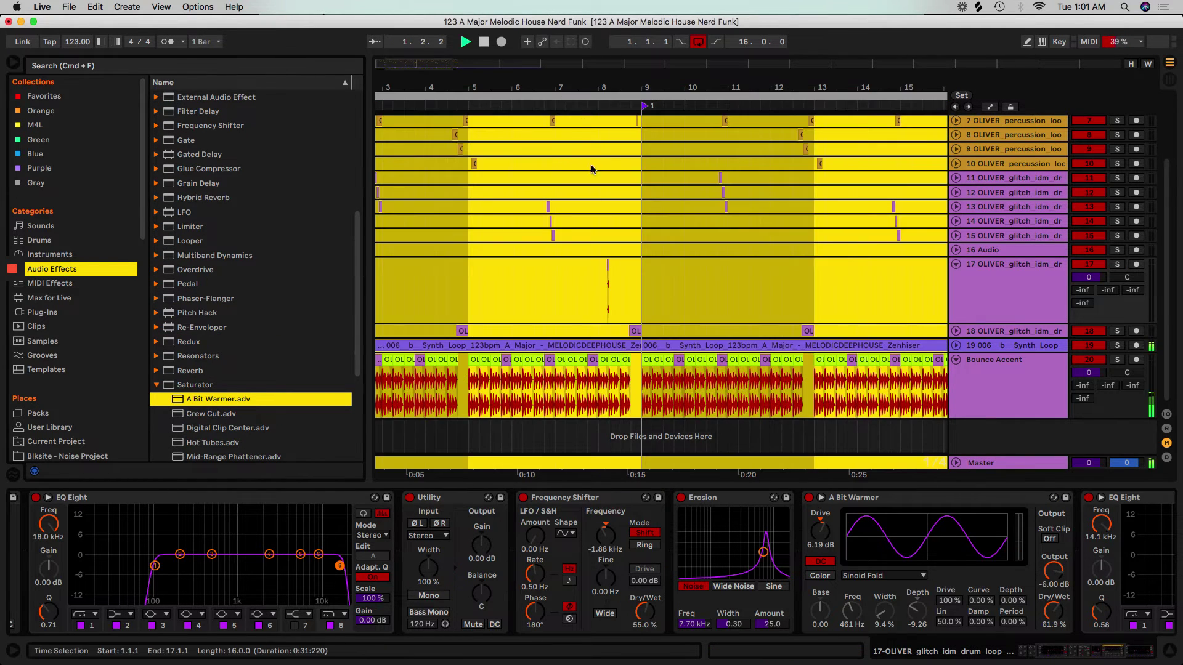
{"action": "left_click", "coordinate": [589, 177]}
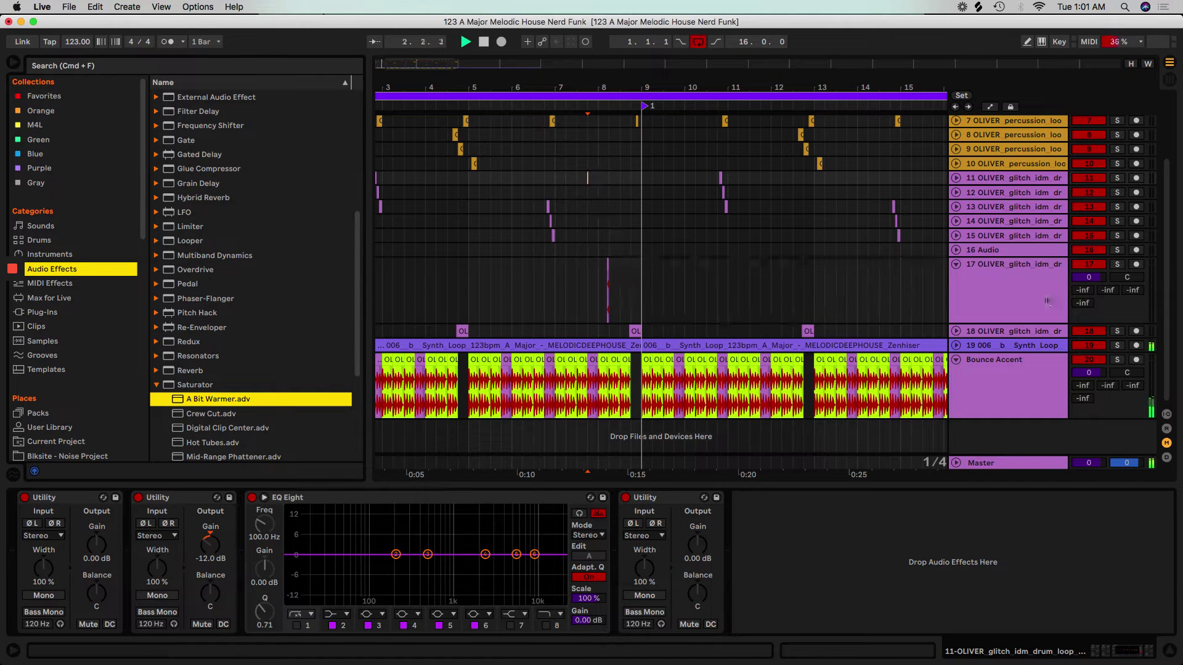
{"action": "key", "text": "minus"}
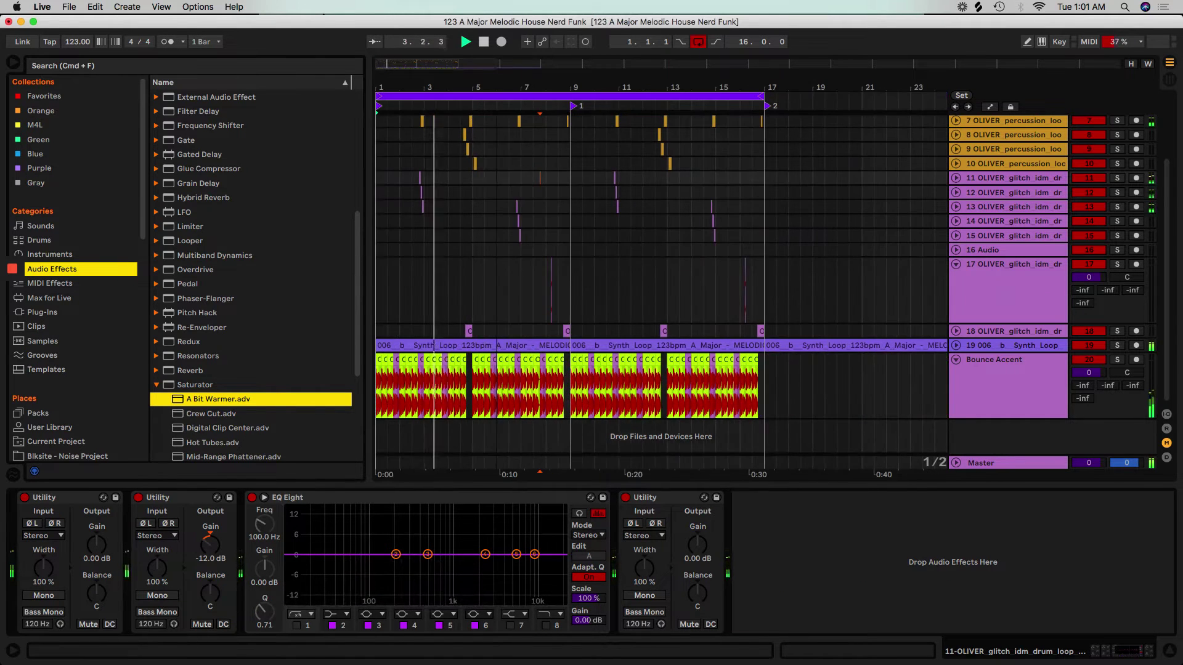
{"action": "key", "text": "super+alt+b"}
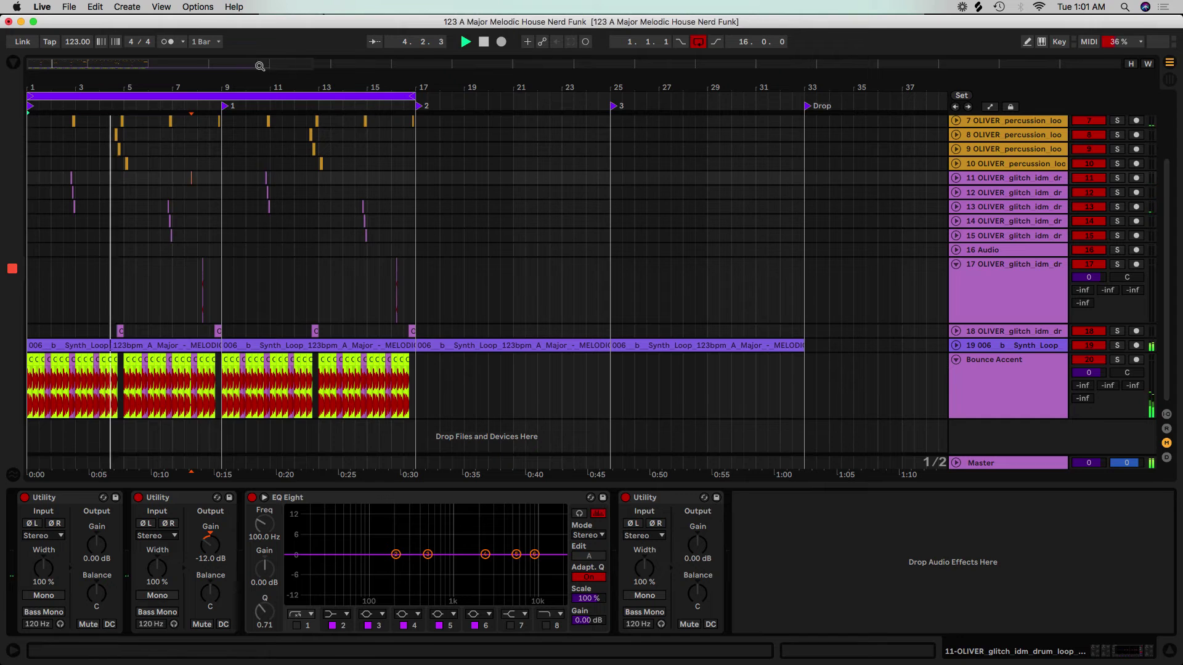
{"action": "key", "text": "minus"}
{"action": "key", "text": "minus"}
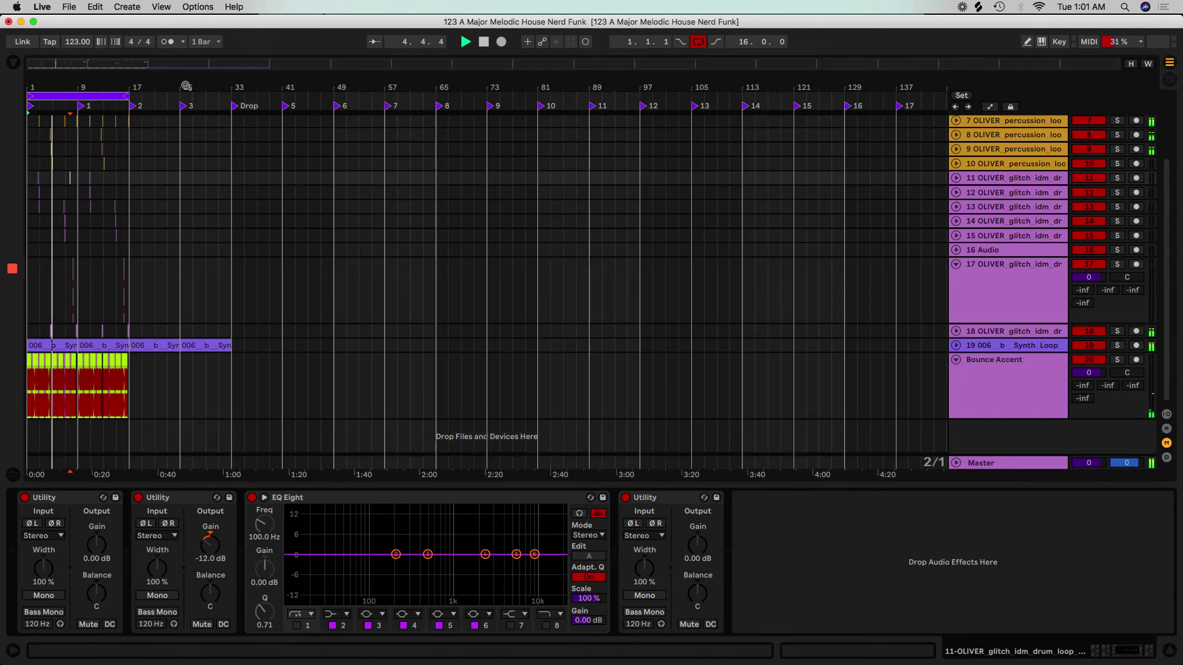
{"action": "left_click", "coordinate": [93, 91]}
{"action": "key", "text": "z"}
{"action": "left_click", "coordinate": [512, 287]}
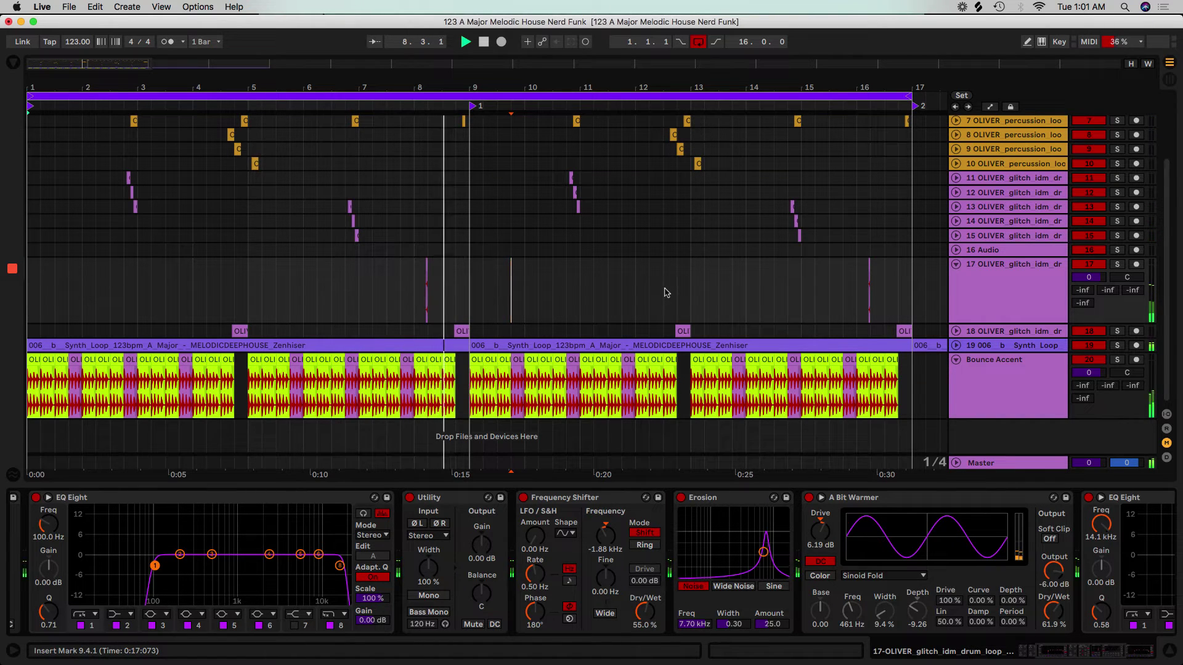
- Insert a new audio track below track 17 and colour it purple to match the glitch tracks
{"action": "left_click", "coordinate": [964, 299]}
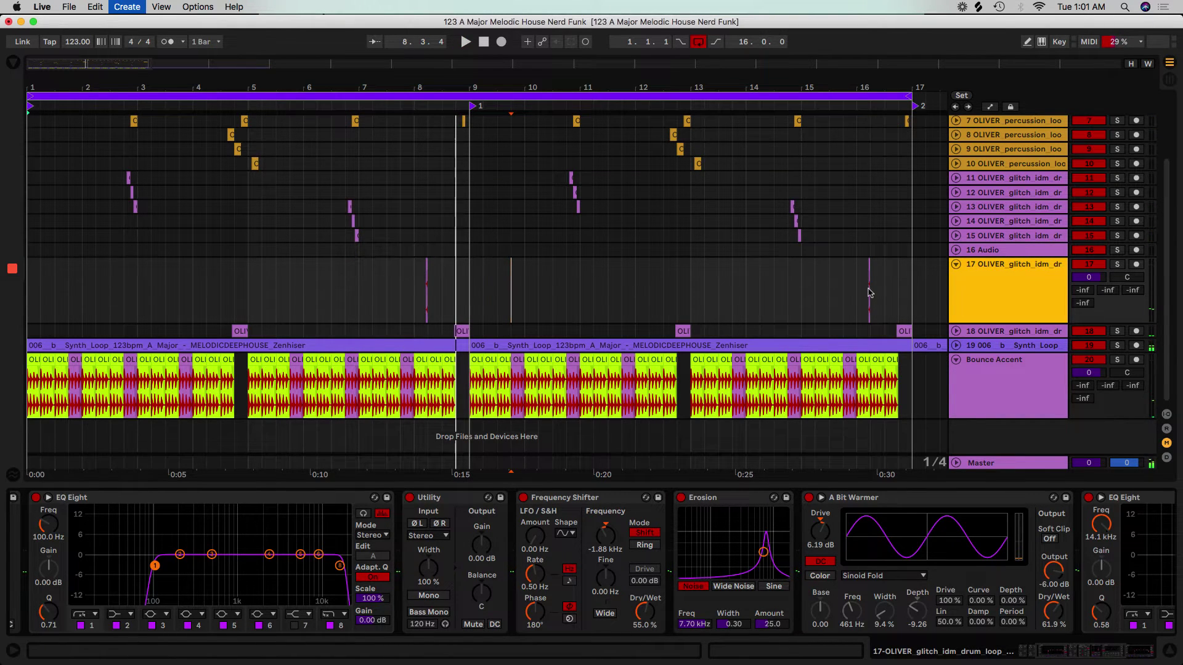
{"action": "key", "text": "super+t"}
{"action": "right_click", "coordinate": [1024, 348]}
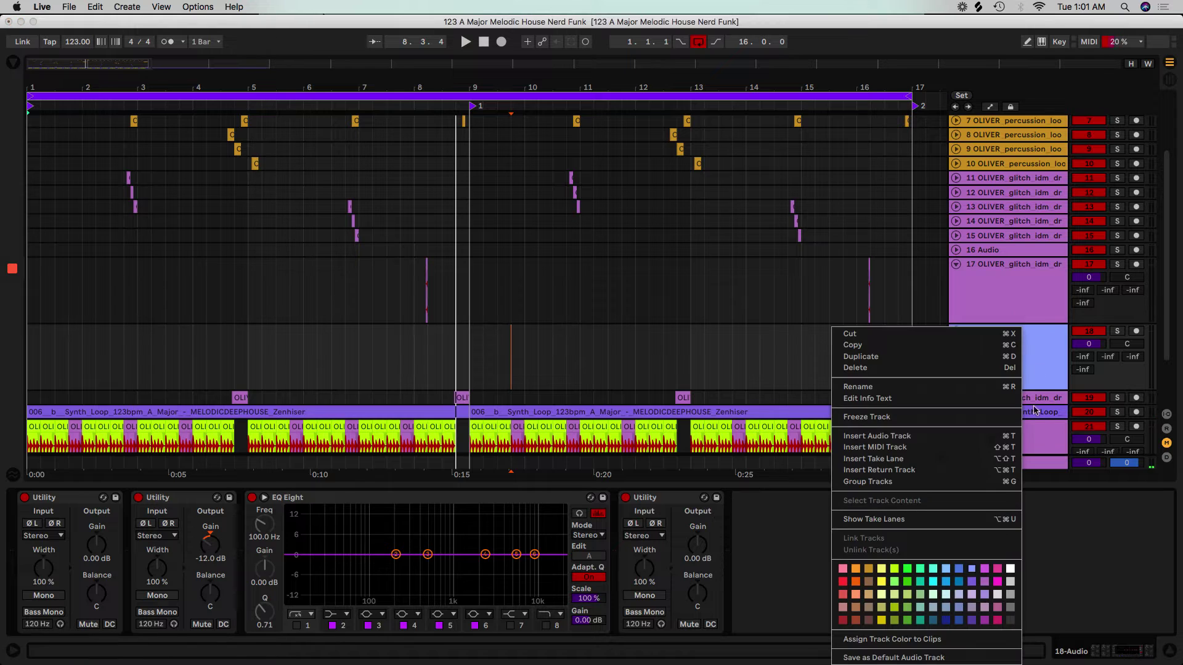
{"action": "left_click", "coordinate": [971, 582]}
{"action": "left_click", "coordinate": [972, 291]}
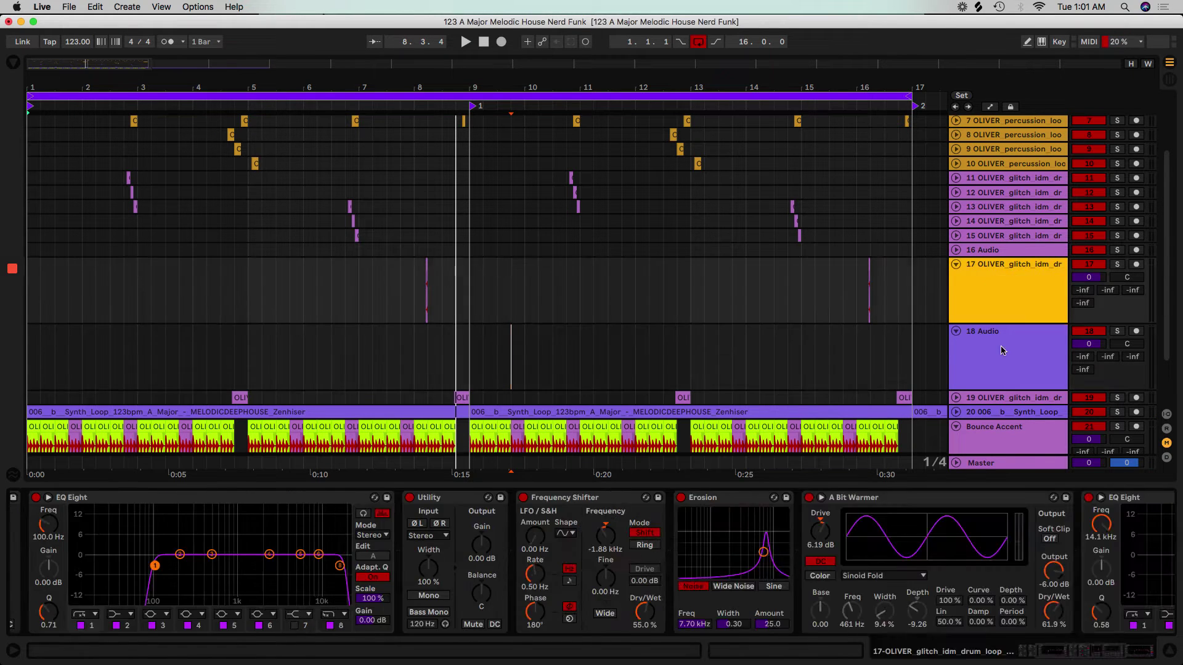
{"action": "left_click", "coordinate": [1010, 353], "text": "shift"}
{"action": "right_click", "coordinate": [1010, 353]}
{"action": "left_click", "coordinate": [963, 266]}
{"action": "left_click", "coordinate": [992, 361]}
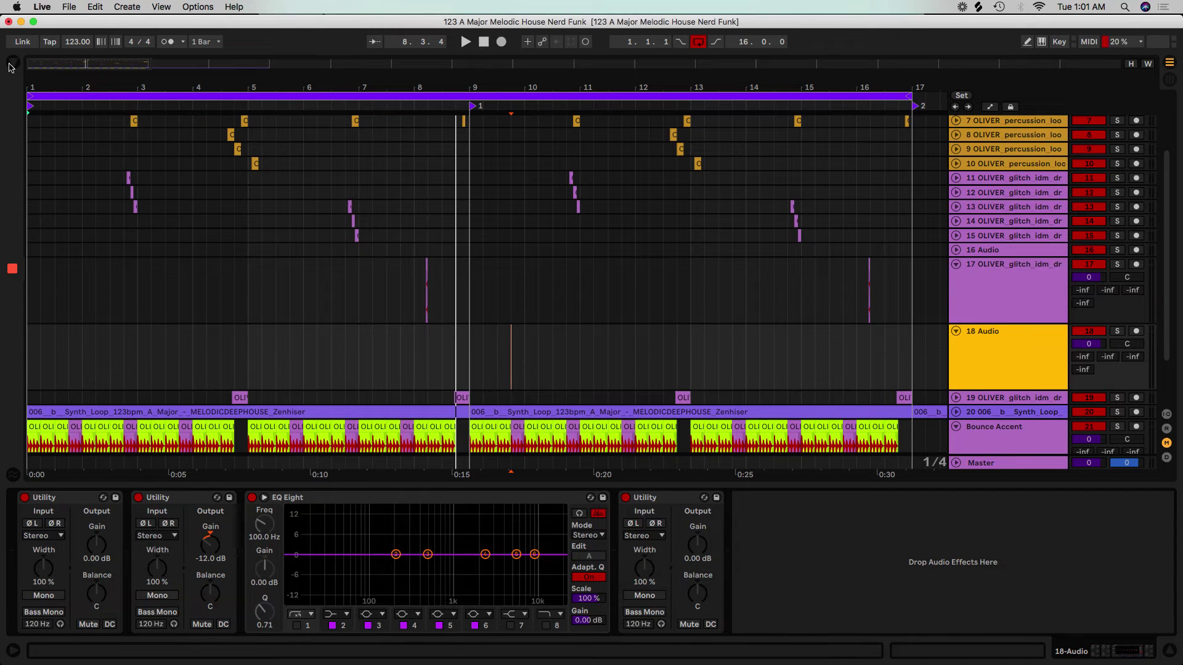
- Show the browser and open the Breaks folder inside the Jungle Jungle - 1989 to 1999 sample pack
{"action": "left_click", "coordinate": [10, 64]}
{"action": "scroll", "coordinate": [115, 376], "scroll_direction": "down", "scroll_amount": 8}
{"action": "scroll", "coordinate": [115, 376], "scroll_direction": "down", "scroll_amount": 5}
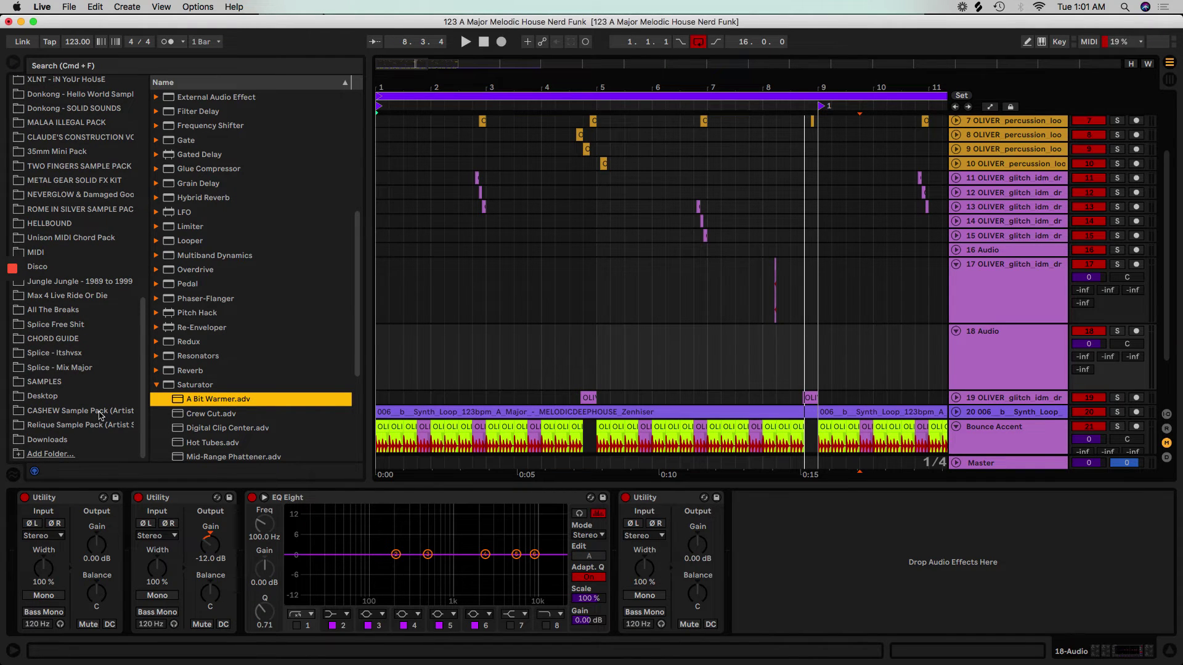
{"action": "scroll", "coordinate": [100, 417], "scroll_direction": "up", "scroll_amount": 4}
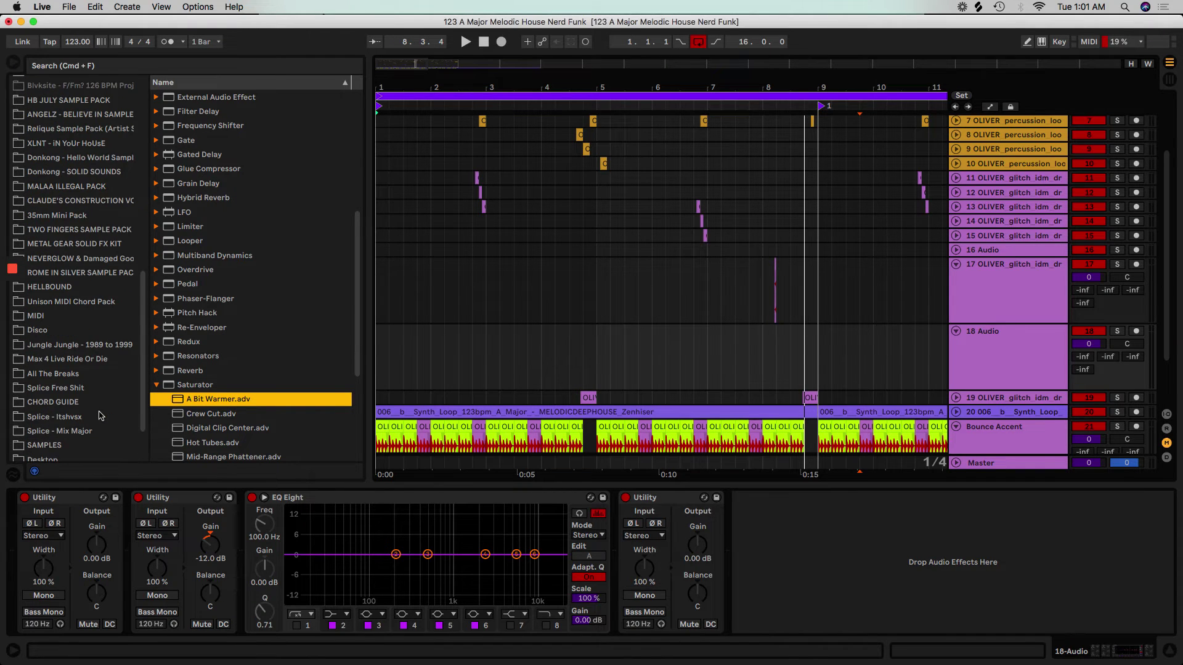
{"action": "left_click", "coordinate": [81, 346]}
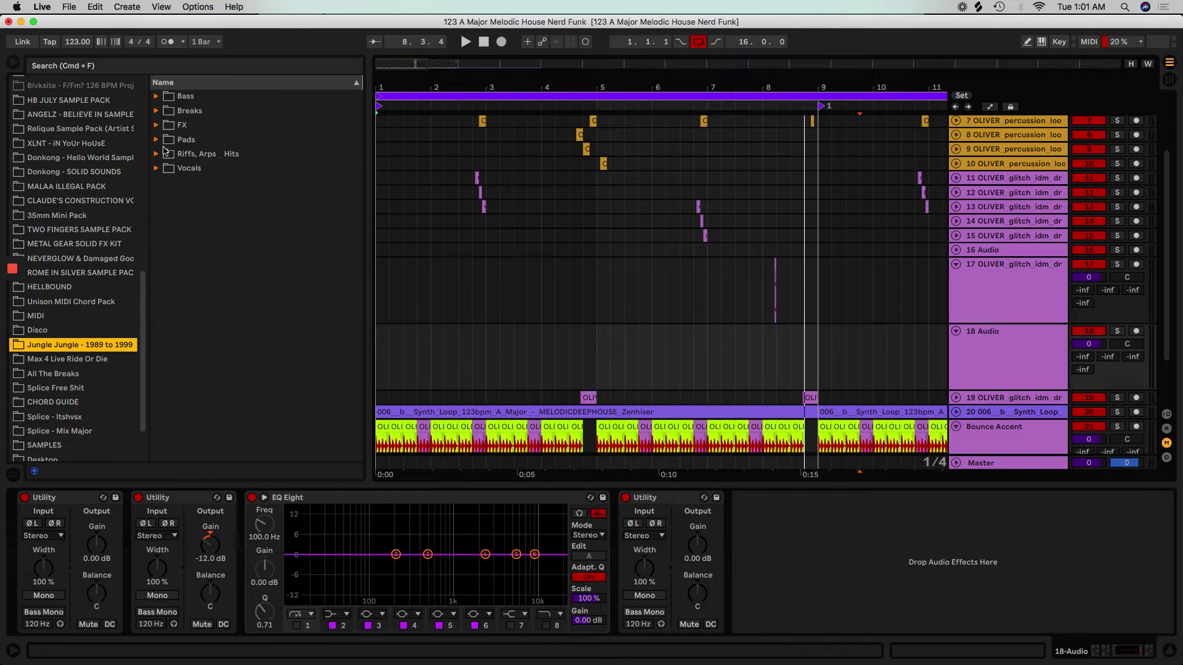
{"action": "left_click", "coordinate": [155, 129]}
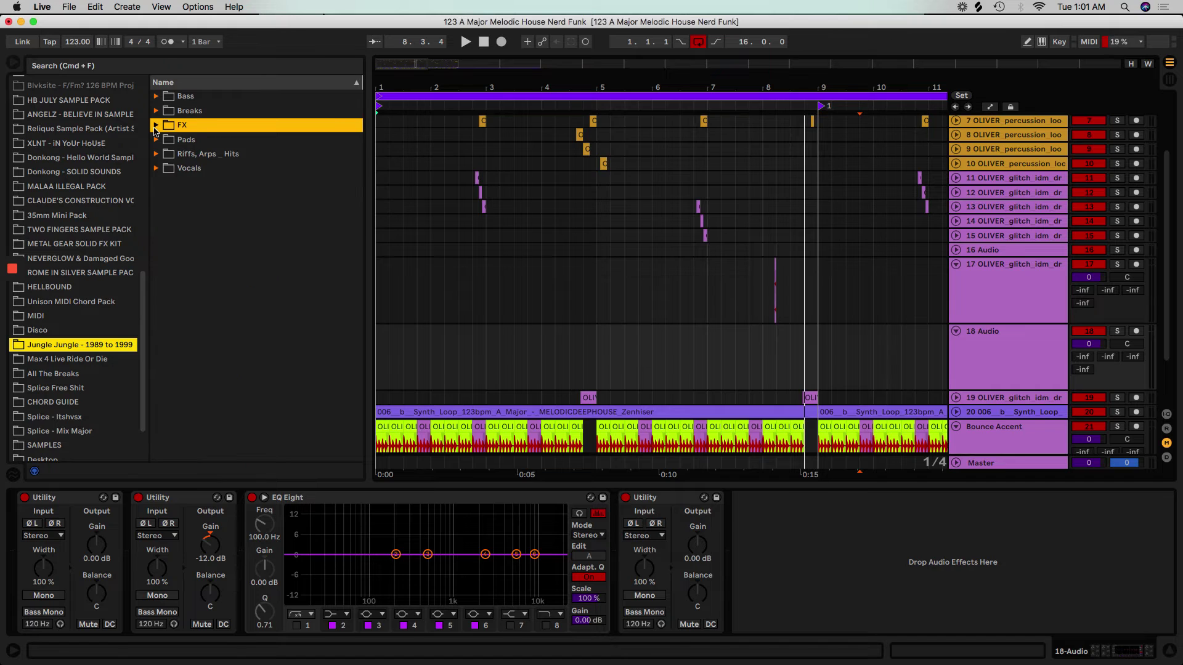
{"action": "left_click", "coordinate": [156, 111]}
- Audition break samples in the Breaks folder, including Alzir Break, Blaze Break, Boo Worm Break, Box Break 5 and Bringing Me Break
{"action": "left_click", "coordinate": [211, 126]}
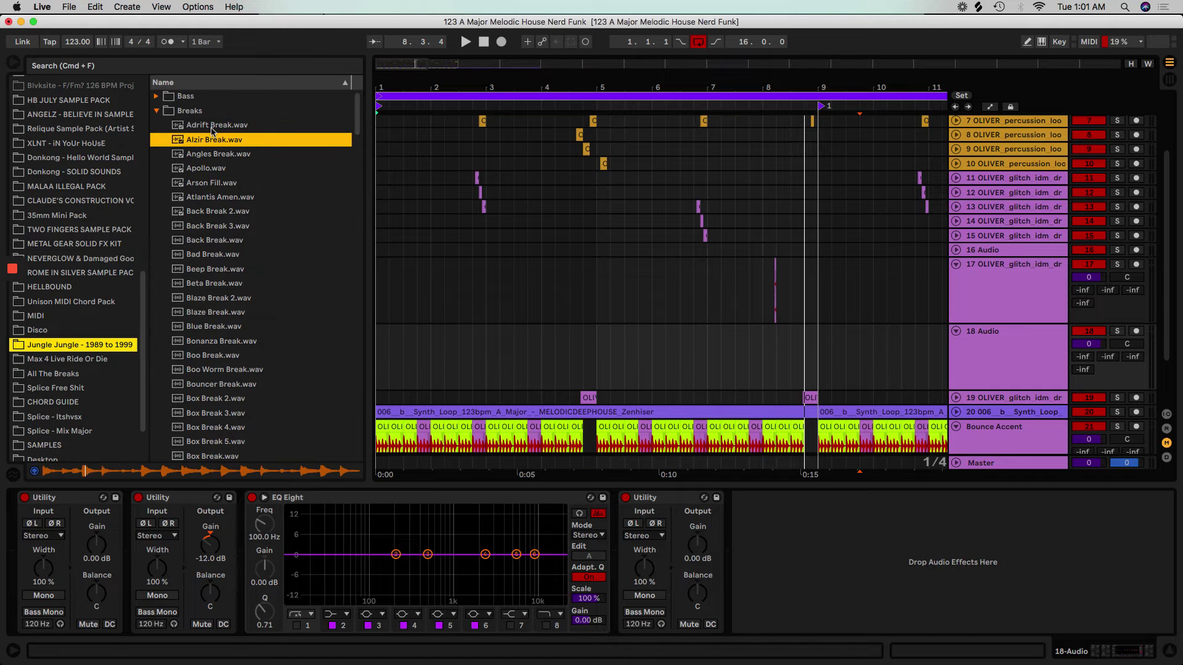
{"action": "left_click", "coordinate": [211, 211]}
{"action": "left_click", "coordinate": [211, 313]}
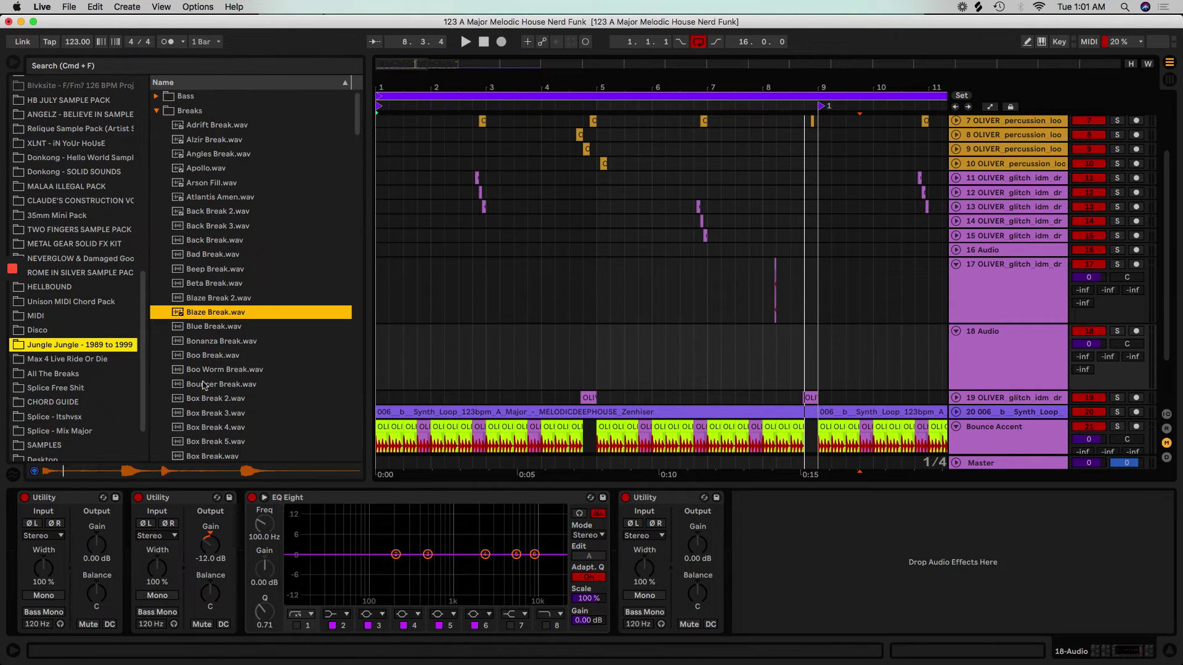
{"action": "left_click", "coordinate": [216, 372]}
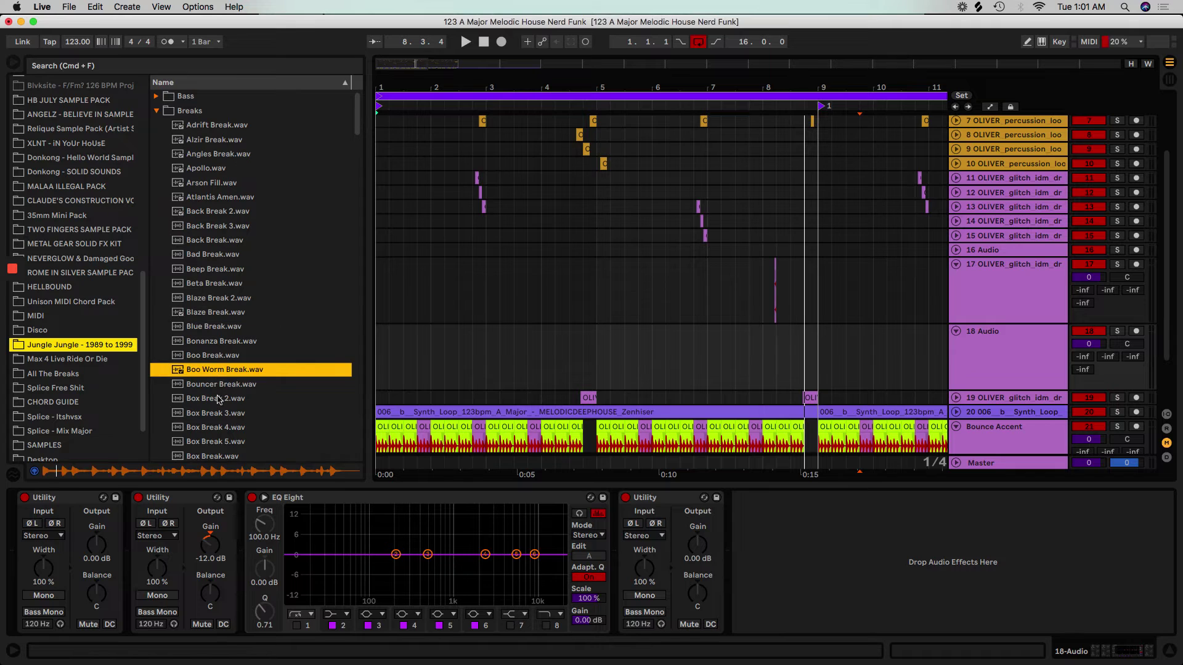
{"action": "left_click", "coordinate": [212, 417]}
{"action": "left_click", "coordinate": [211, 442]}
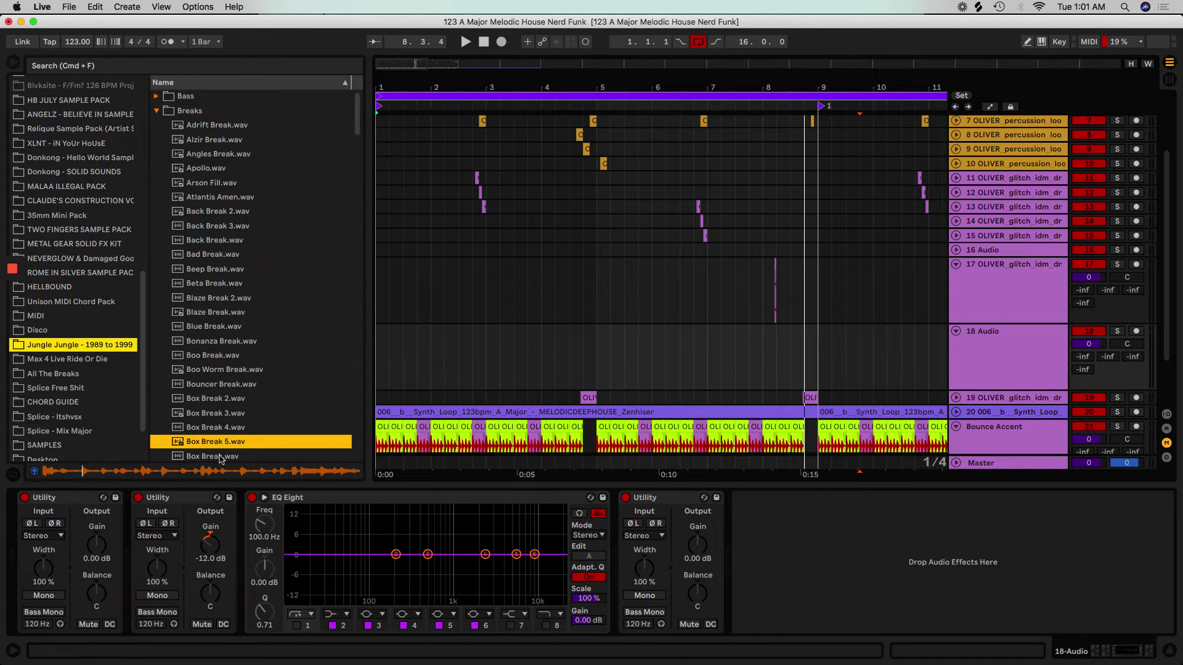
{"action": "scroll", "coordinate": [241, 435], "scroll_direction": "down", "scroll_amount": 2}
{"action": "left_click", "coordinate": [240, 436]}
{"action": "scroll", "coordinate": [240, 437], "scroll_direction": "down", "scroll_amount": 5}
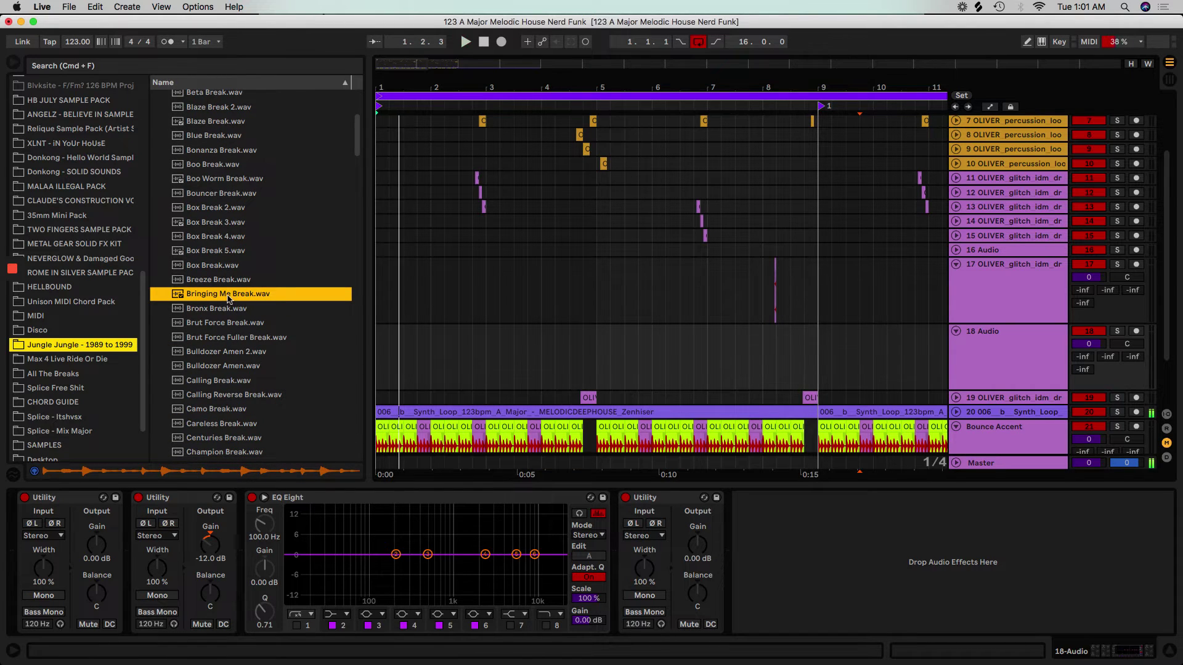
- Place Bringing Me Break.wav on track 18 from 7.3.1, solo the track and hide the browser
{"action": "left_click_drag", "start_coordinate": [415, 370], "coordinate": [737, 364]}
{"action": "scroll", "coordinate": [764, 293], "scroll_direction": "up", "scroll_amount": 5}
{"action": "left_click", "coordinate": [731, 100]}
{"action": "left_click_drag", "start_coordinate": [686, 90], "coordinate": [513, 90]}
{"action": "left_click", "coordinate": [1117, 330]}
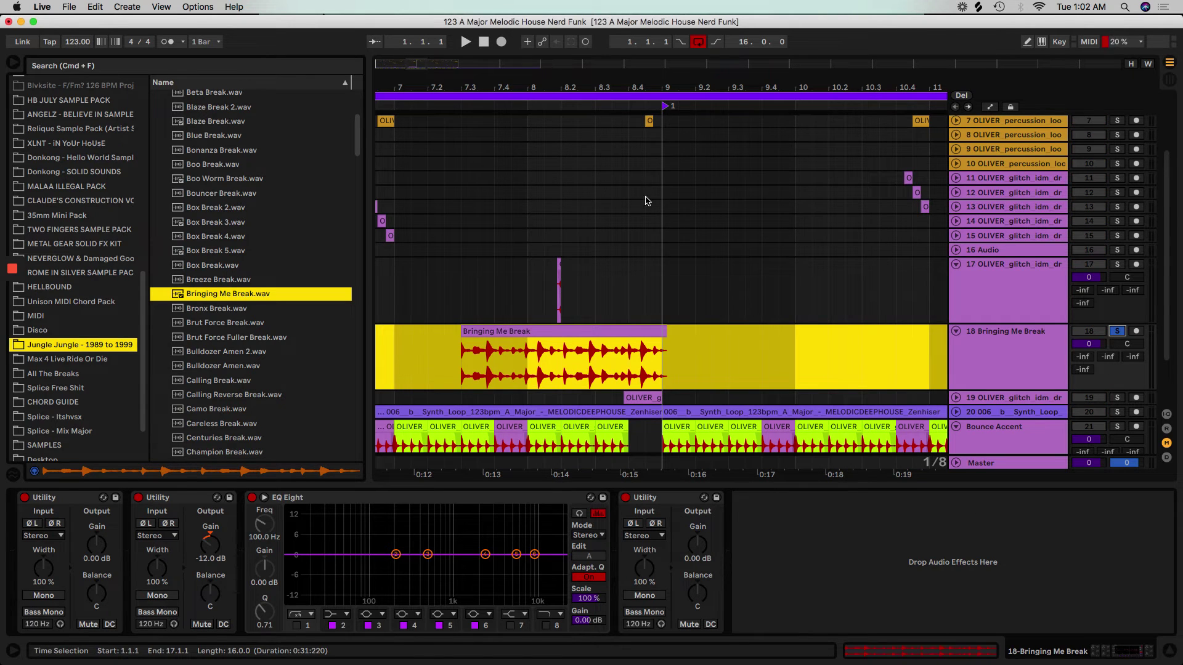
{"action": "left_click_drag", "start_coordinate": [569, 93], "coordinate": [530, 366]}
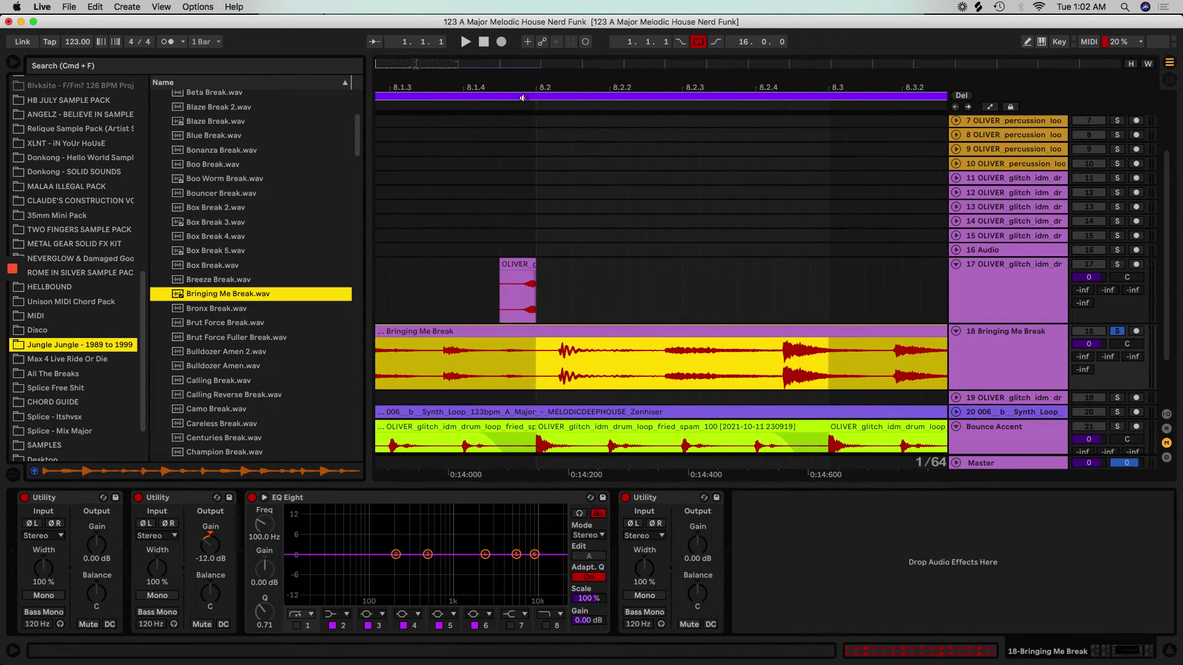
{"action": "left_click", "coordinate": [579, 347]}
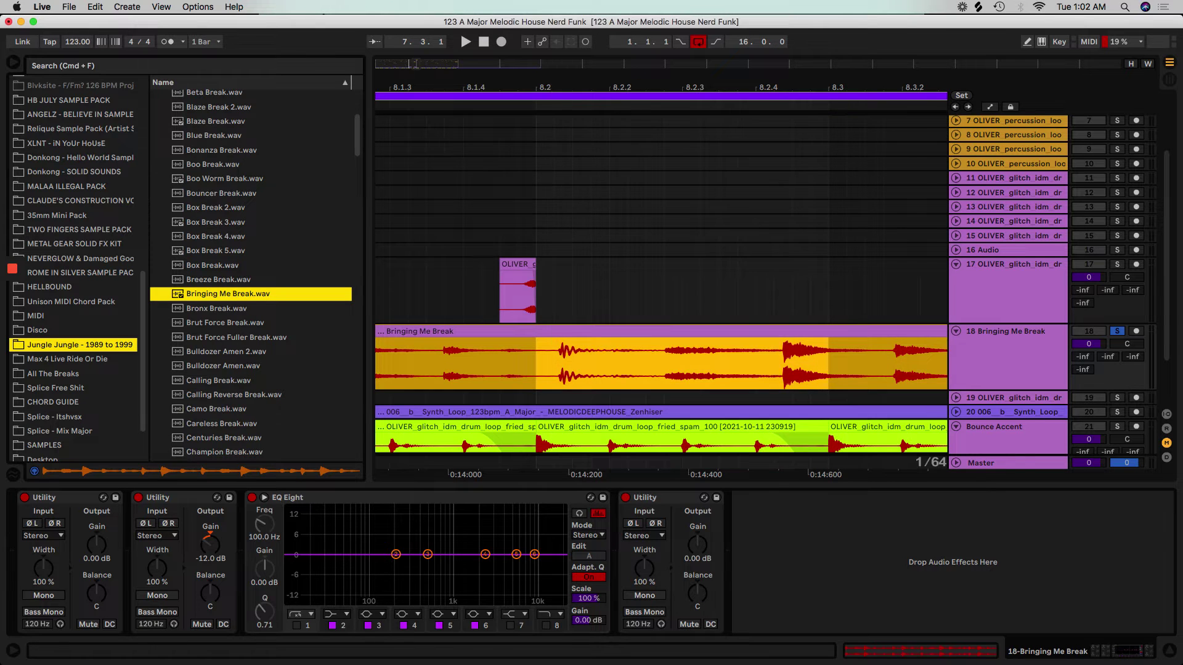
{"action": "key", "text": "z"}
{"action": "left_click", "coordinate": [15, 63]}
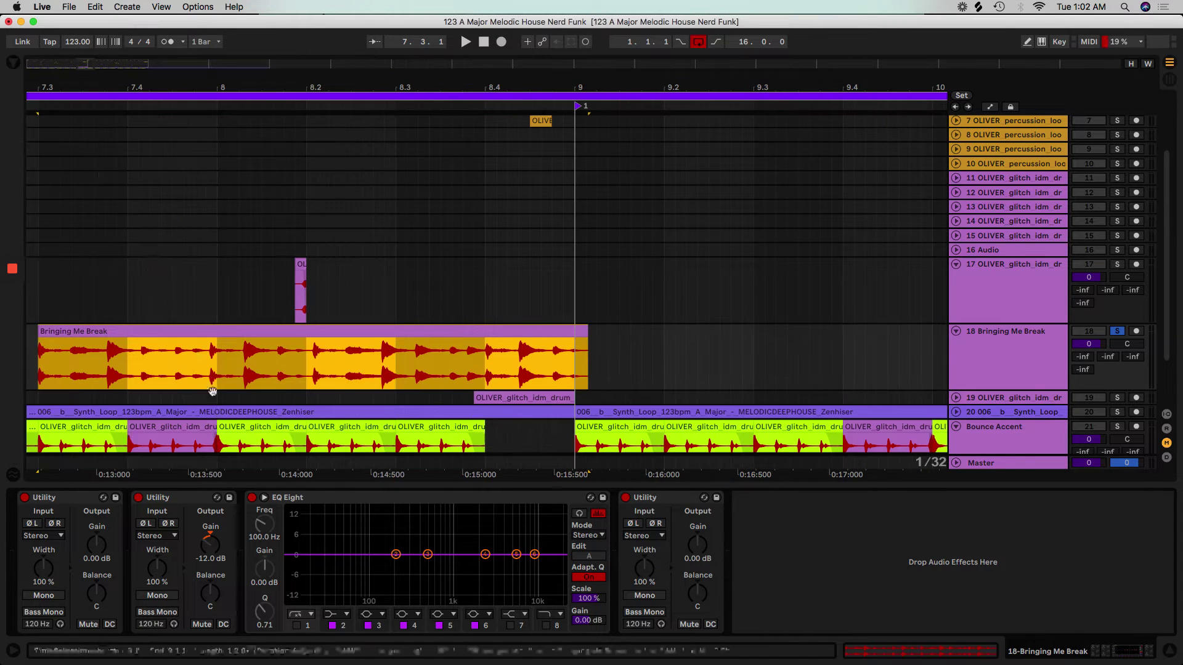
- Play the soloed break on track 18 from bar 7.3 to find a usable hit
{"action": "key", "text": "space"}
{"action": "key", "text": "space"}
{"action": "key", "text": "space"}
{"action": "key", "text": "space"}
{"action": "key", "text": "space"}
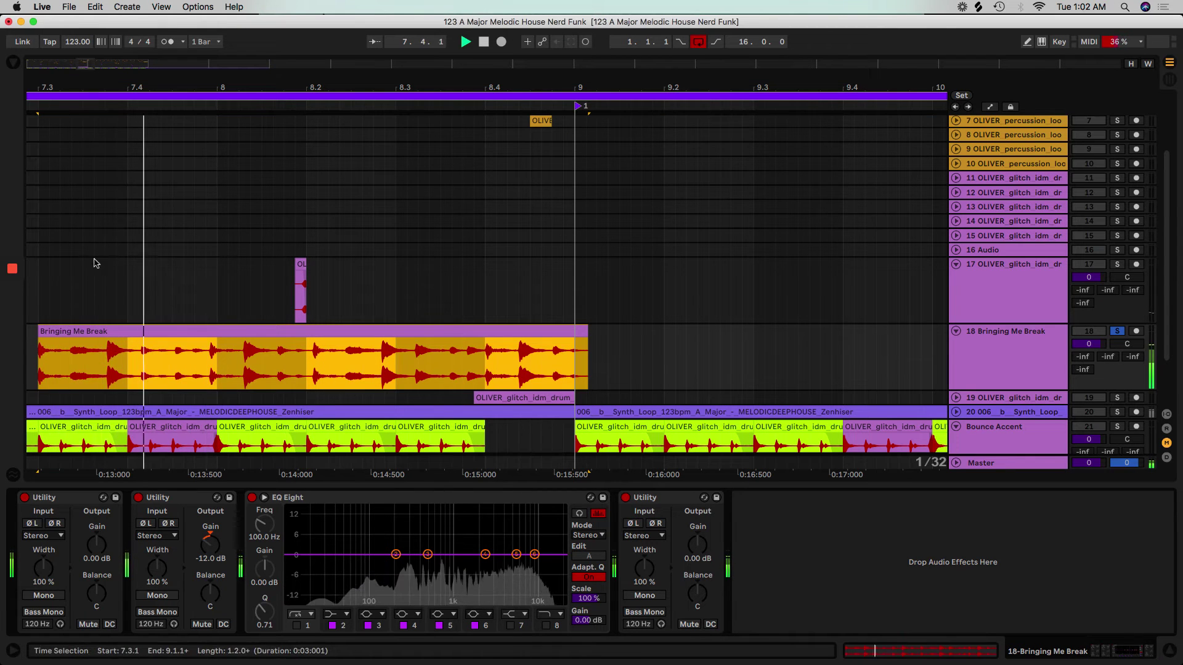
{"action": "key", "text": "space"}
- Split the Bringing Me Break clip and delete everything except the slice from 8.1.4 to 8.2.2
{"action": "left_click_drag", "start_coordinate": [62, 369], "coordinate": [309, 363]}
{"action": "left_click", "coordinate": [225, 330]}
{"action": "left_click", "coordinate": [50, 330], "text": "shift"}
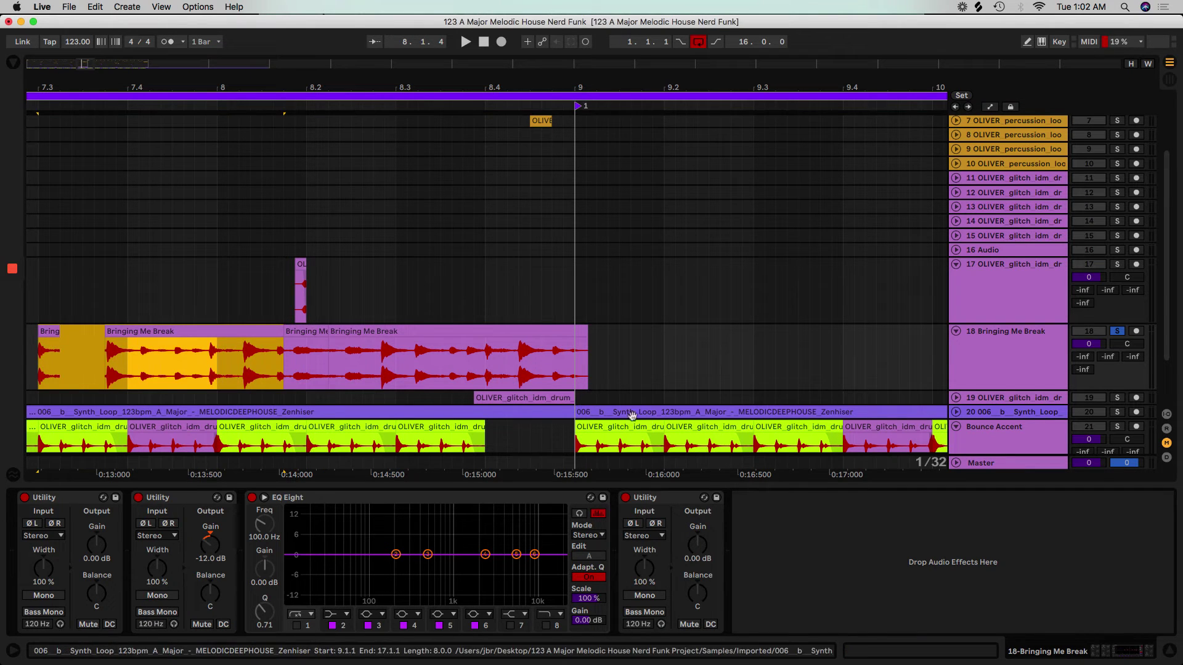
{"action": "key", "text": "plus"}
{"action": "key", "text": "Delete"}
{"action": "left_click", "coordinate": [549, 342]}
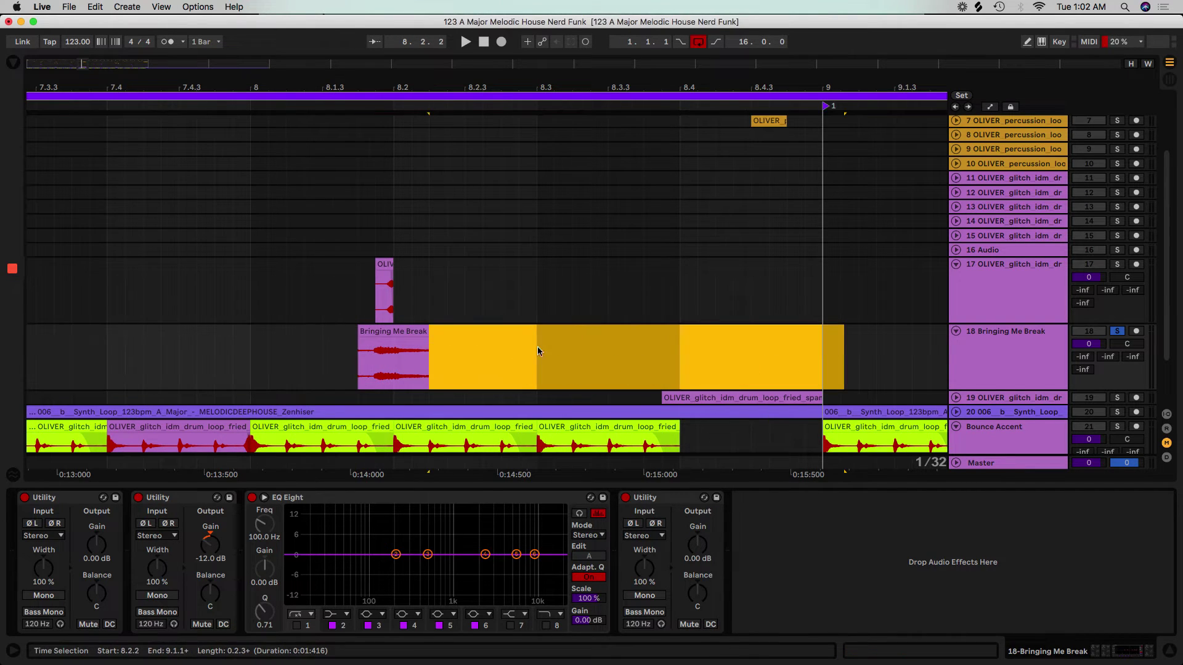
{"action": "key", "text": "Delete"}
{"action": "left_click", "coordinate": [358, 346]}
{"action": "key", "text": "plus"}
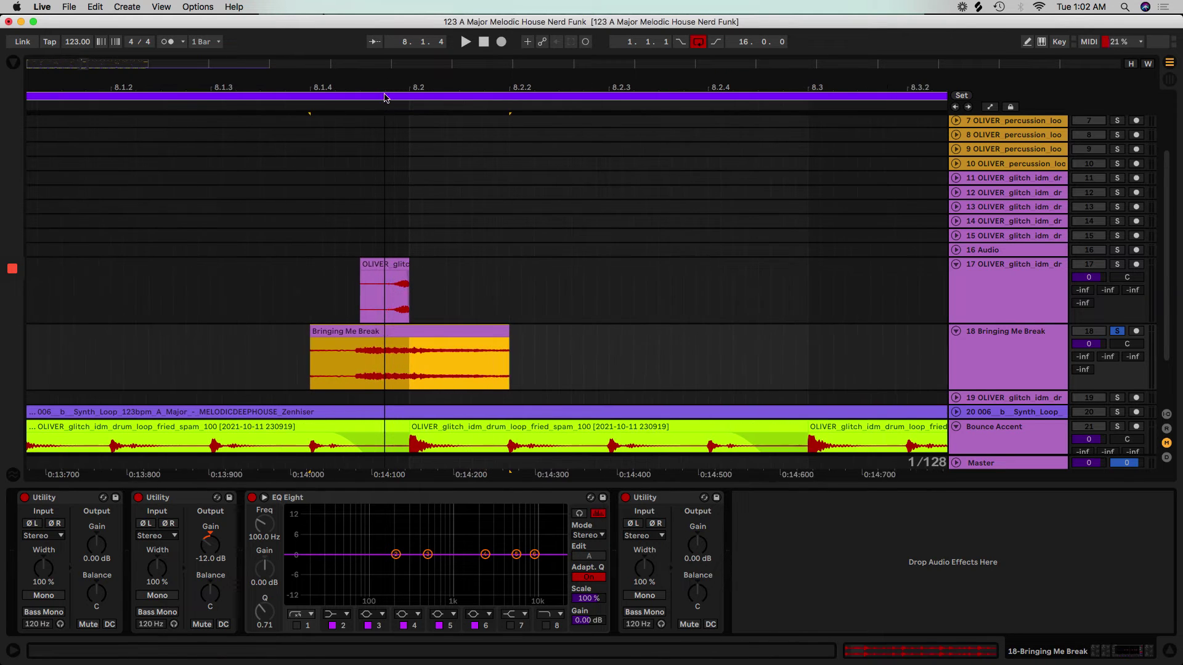
- Trim the slice's start close to its hit, extend its end slightly and cut off the next transient at the end
{"action": "left_click_drag", "start_coordinate": [318, 338], "coordinate": [349, 344]}
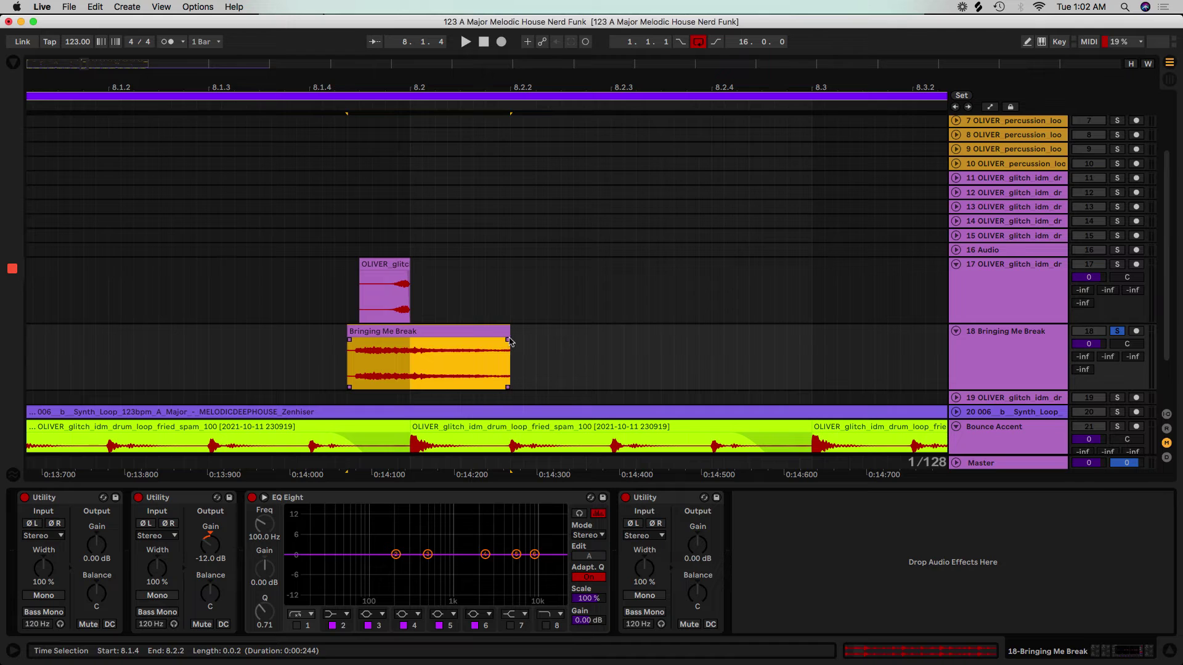
{"action": "mouse_move", "coordinate": [507, 343]}
{"action": "left_mouse_down"}
{"action": "mouse_move", "coordinate": [571, 349]}
{"action": "mouse_move", "coordinate": [526, 352]}
{"action": "left_mouse_up"}
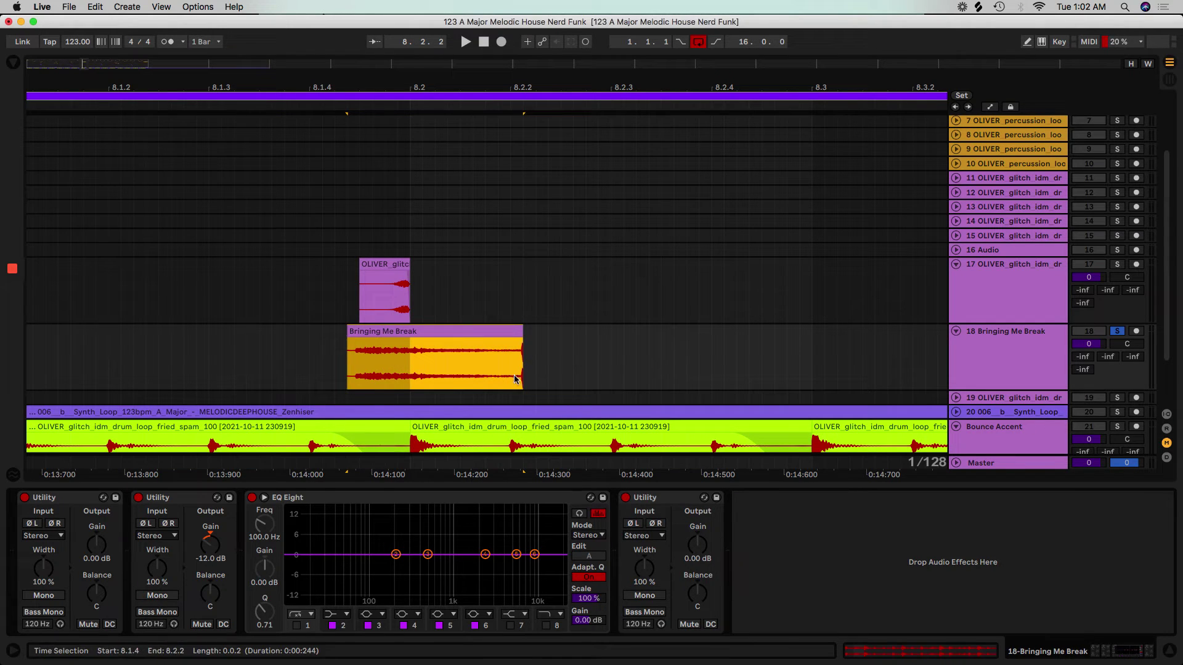
{"action": "left_click_drag", "start_coordinate": [520, 87], "coordinate": [596, 227]}
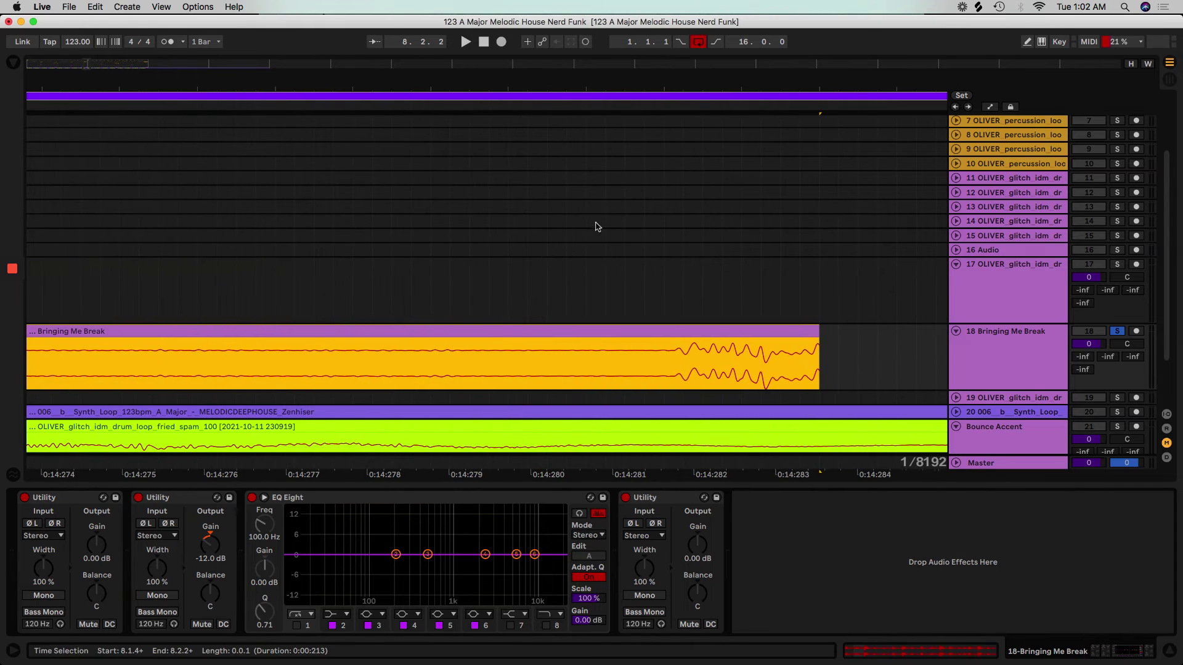
{"action": "left_click", "coordinate": [664, 354]}
{"action": "key", "text": "super+e"}
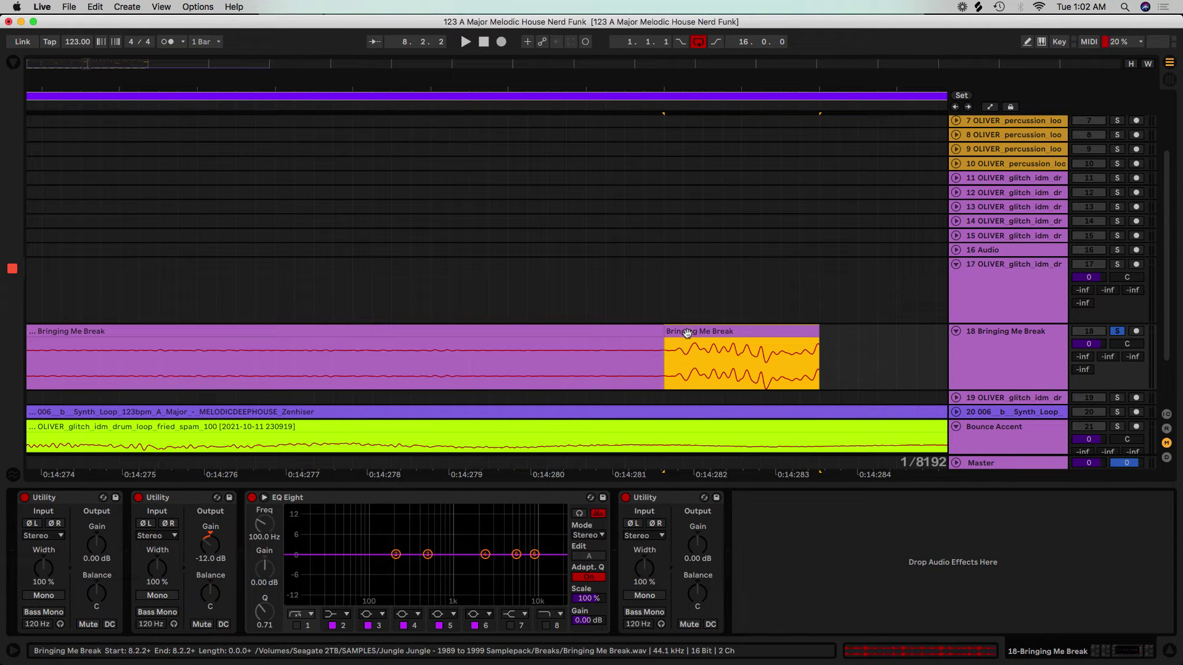
{"action": "key", "text": "Delete"}
- Split the slice where its waveform begins and delete the silent lead-in before it
{"action": "left_click_drag", "start_coordinate": [591, 82], "coordinate": [585, 86]}
{"action": "left_click_drag", "start_coordinate": [178, 86], "coordinate": [642, 140]}
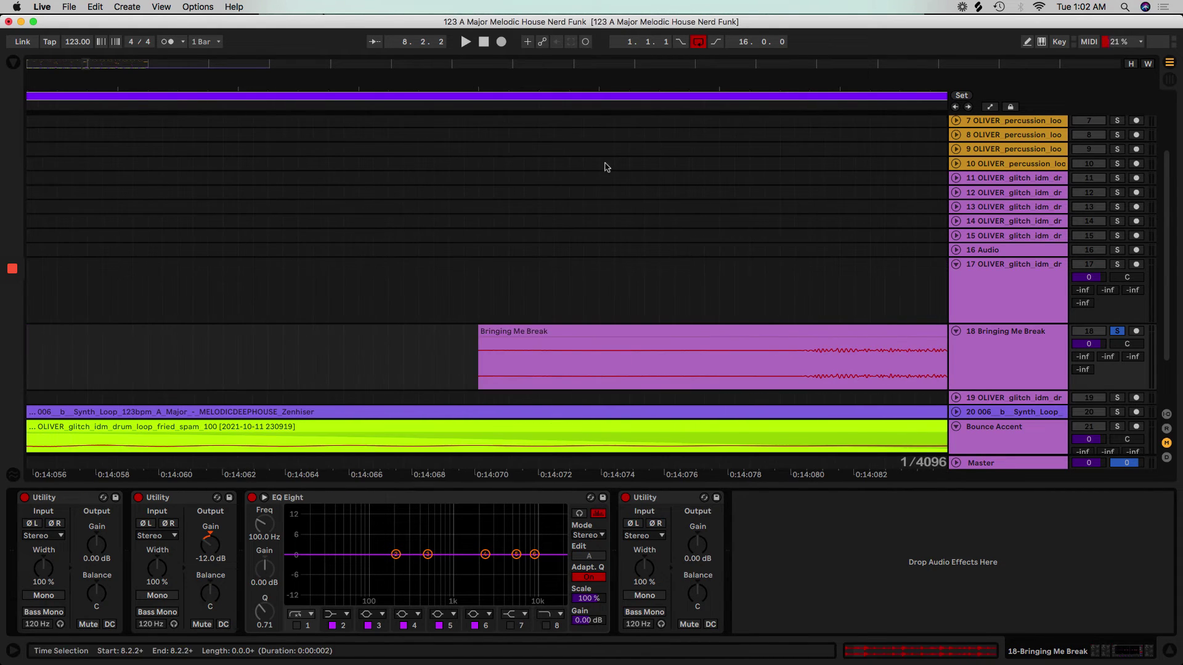
{"action": "left_click_drag", "start_coordinate": [779, 90], "coordinate": [651, 165]}
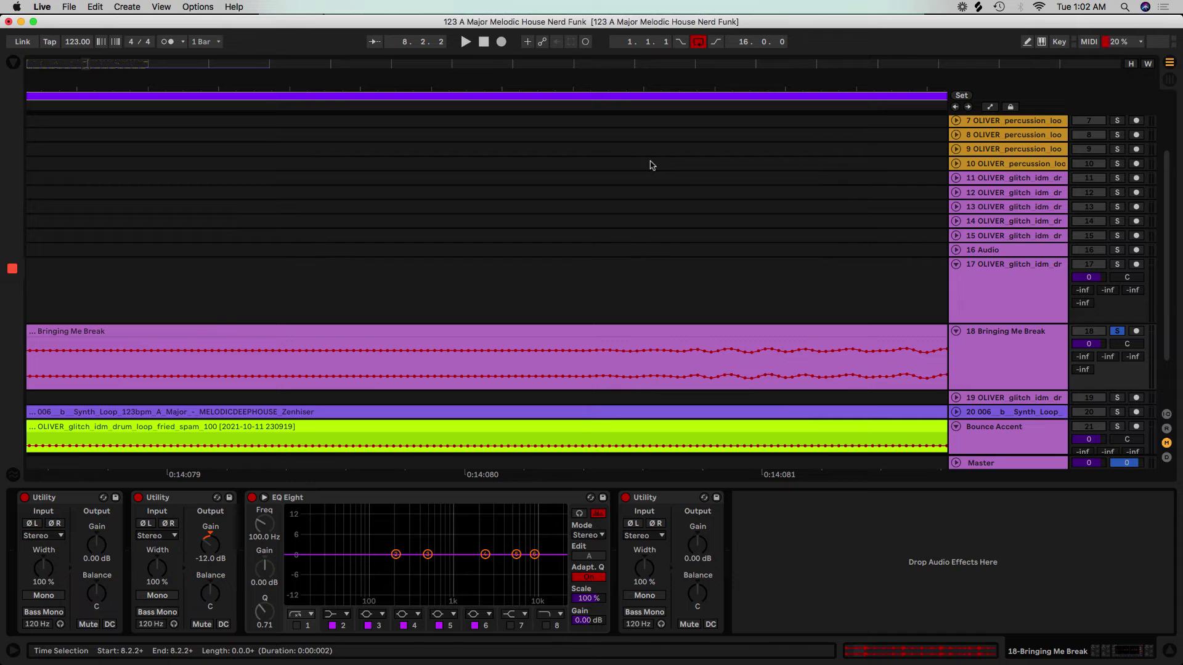
{"action": "left_click_drag", "start_coordinate": [602, 85], "coordinate": [602, 58]}
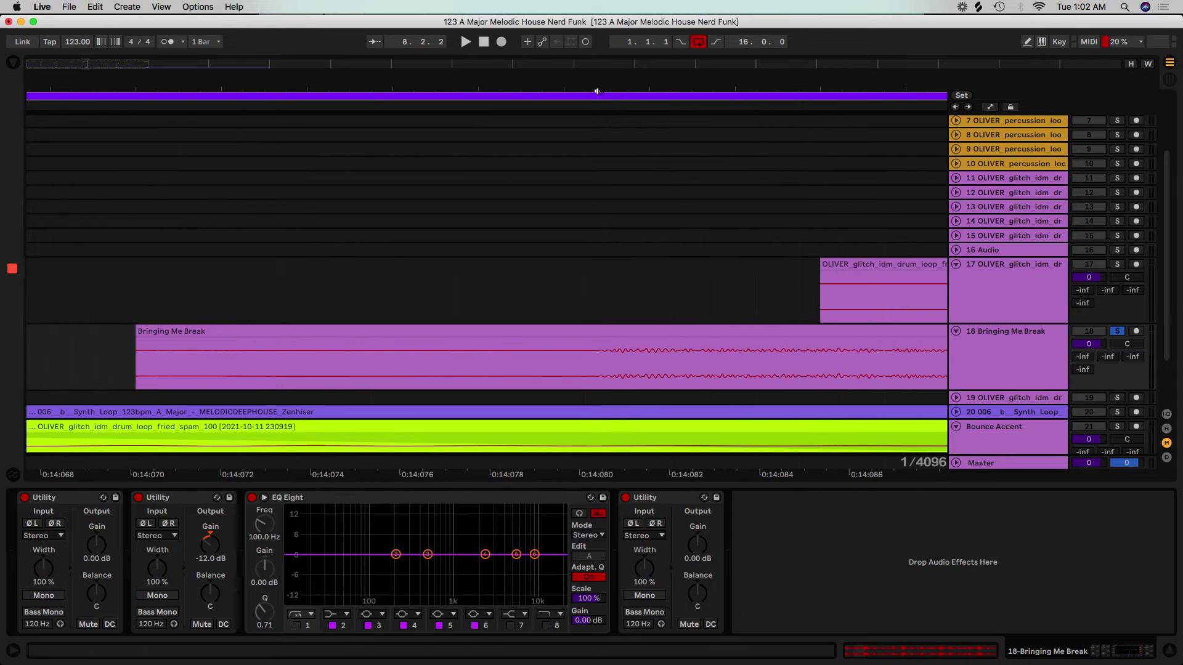
{"action": "left_click", "coordinate": [584, 381]}
{"action": "left_click", "coordinate": [511, 335]}
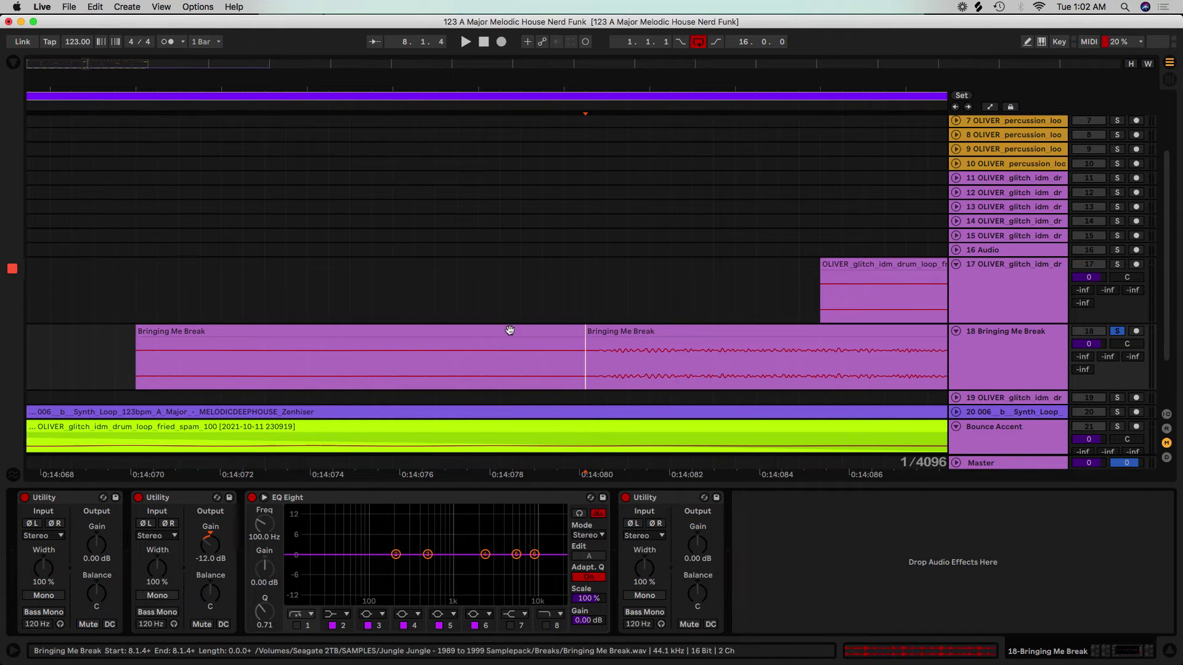
{"action": "key", "text": "Delete"}
- Consolidate the trimmed break slice and move it to start at 8.2.1 on track 18
{"action": "left_click", "coordinate": [593, 345]}
{"action": "key", "text": "super+j"}
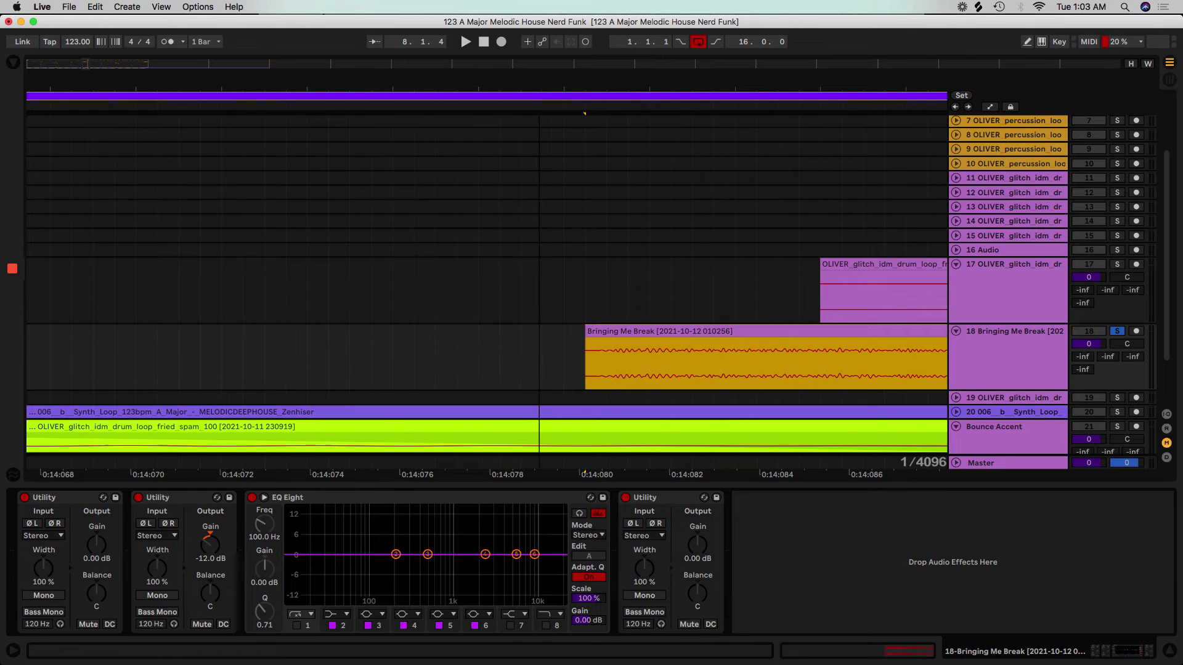
{"action": "key", "text": "minus"}
{"action": "key", "text": "minus"}
{"action": "key", "text": "minus"}
{"action": "key", "text": "minus"}
{"action": "key", "text": "minus"}
{"action": "key", "text": "minus"}
{"action": "left_click_drag", "start_coordinate": [591, 332], "coordinate": [567, 336]}
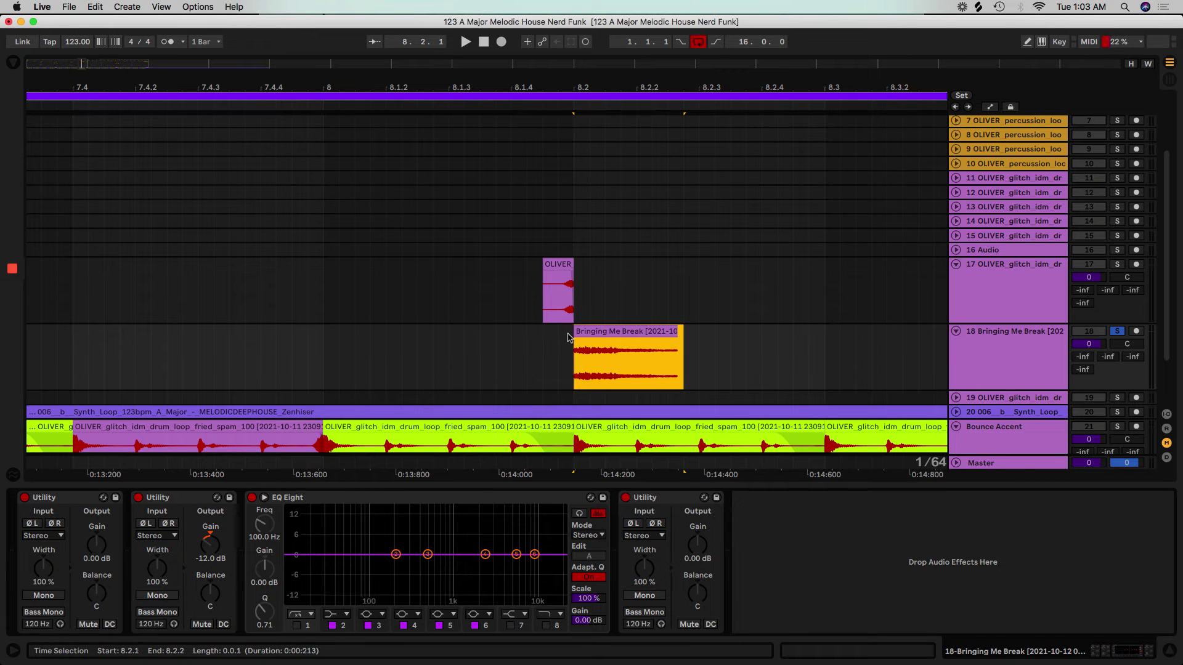
- Consolidate the slice over the exact range from 8.2.1 to 8.2.2 and show its clip view
{"action": "left_click", "coordinate": [655, 357]}
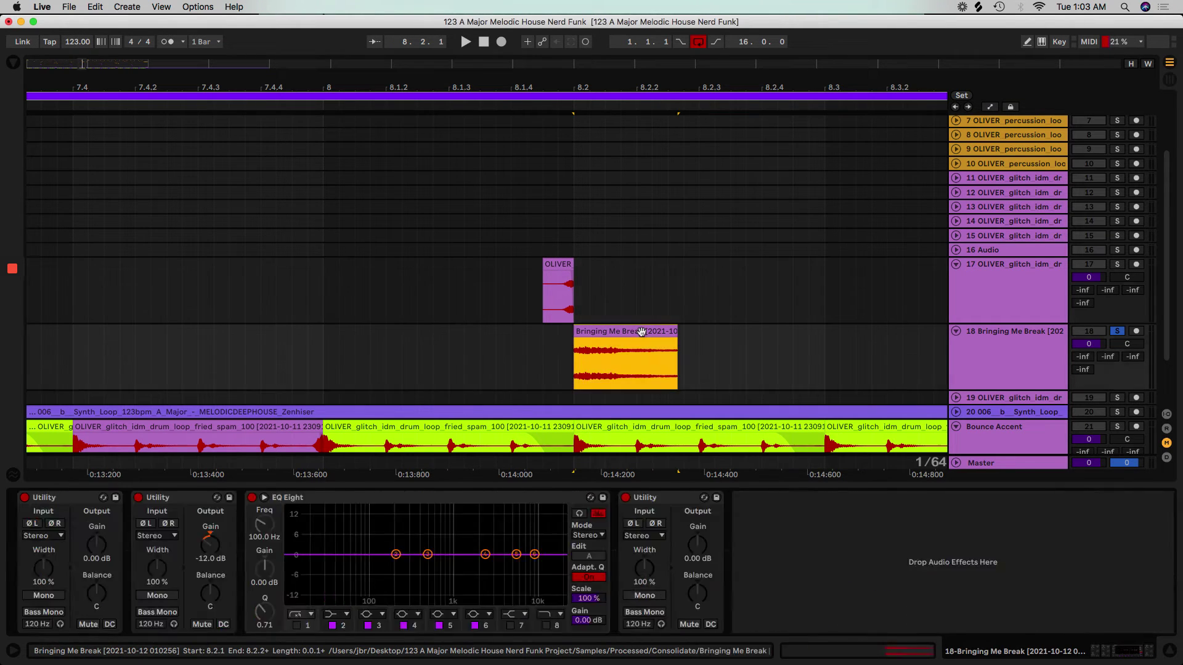
{"action": "double_click", "coordinate": [645, 331]}
{"action": "left_click", "coordinate": [746, 317]}
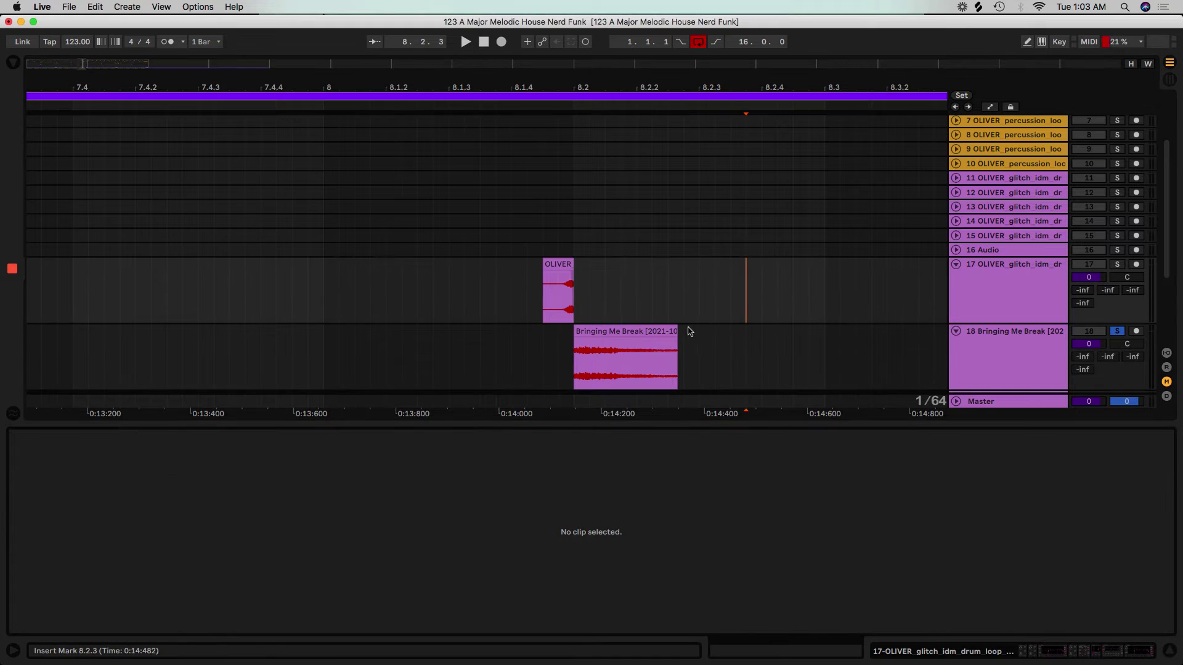
{"action": "mouse_move", "coordinate": [670, 327]}
{"action": "left_mouse_down"}
{"action": "mouse_move", "coordinate": [744, 327]}
{"action": "mouse_move", "coordinate": [681, 332]}
{"action": "left_mouse_up"}
{"action": "left_click", "coordinate": [664, 334]}
{"action": "key", "text": "super+j"}
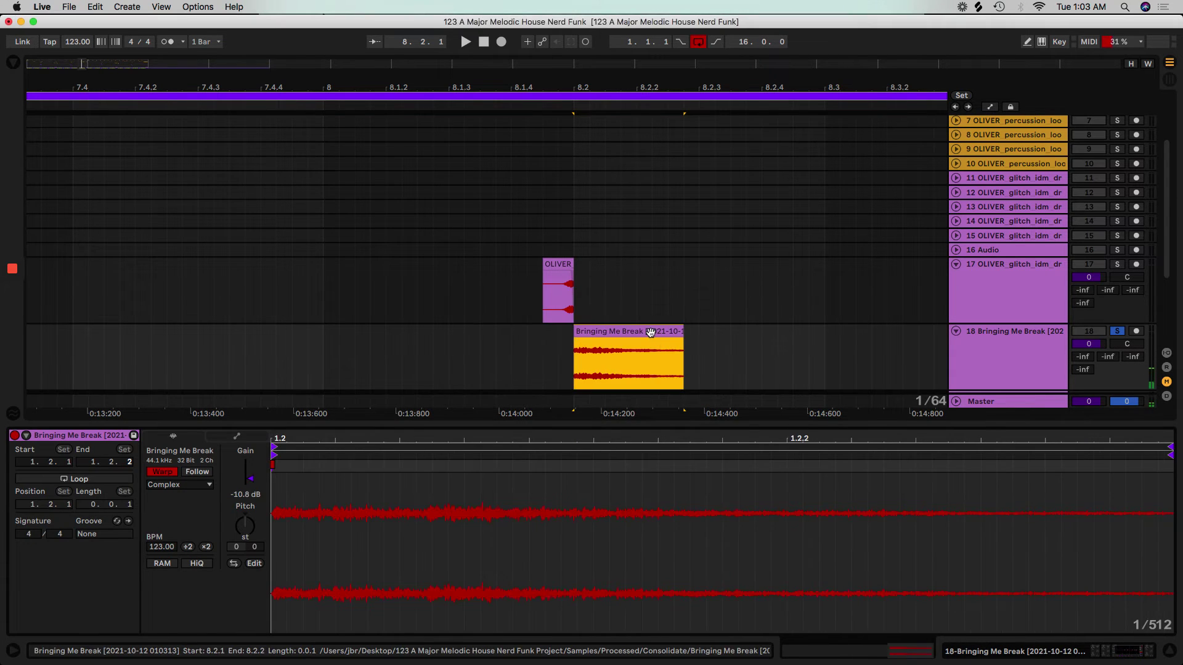
- Move the slice to 8.1.3 so it ends at 8.2.1, reverse it and add a curved fade-in over its length
{"action": "left_click_drag", "start_coordinate": [637, 331], "coordinate": [537, 335]}
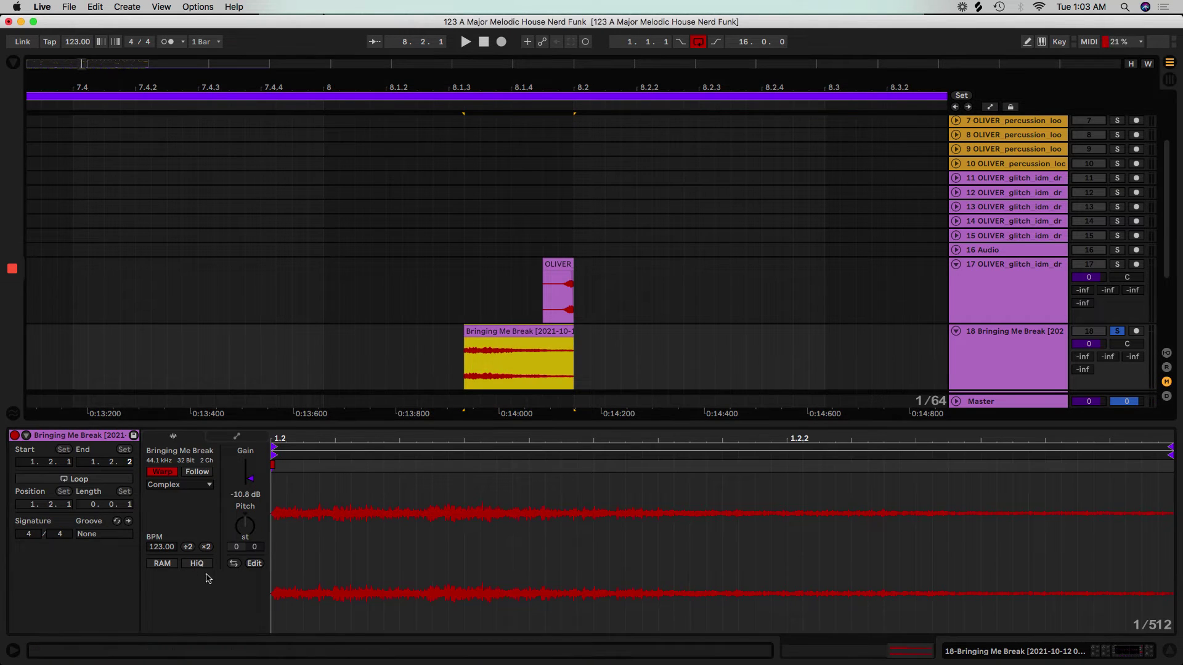
{"action": "left_click_drag", "start_coordinate": [467, 340], "coordinate": [568, 319]}
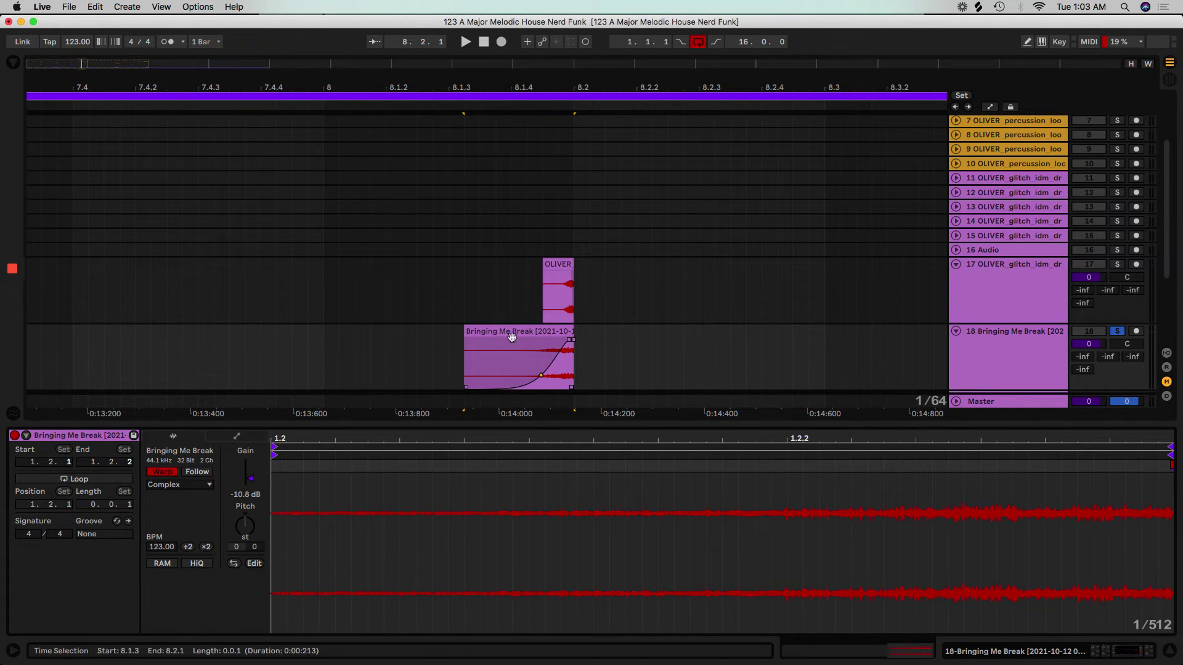
{"action": "scroll", "coordinate": [444, 107], "scroll_direction": "down", "scroll_amount": 6}
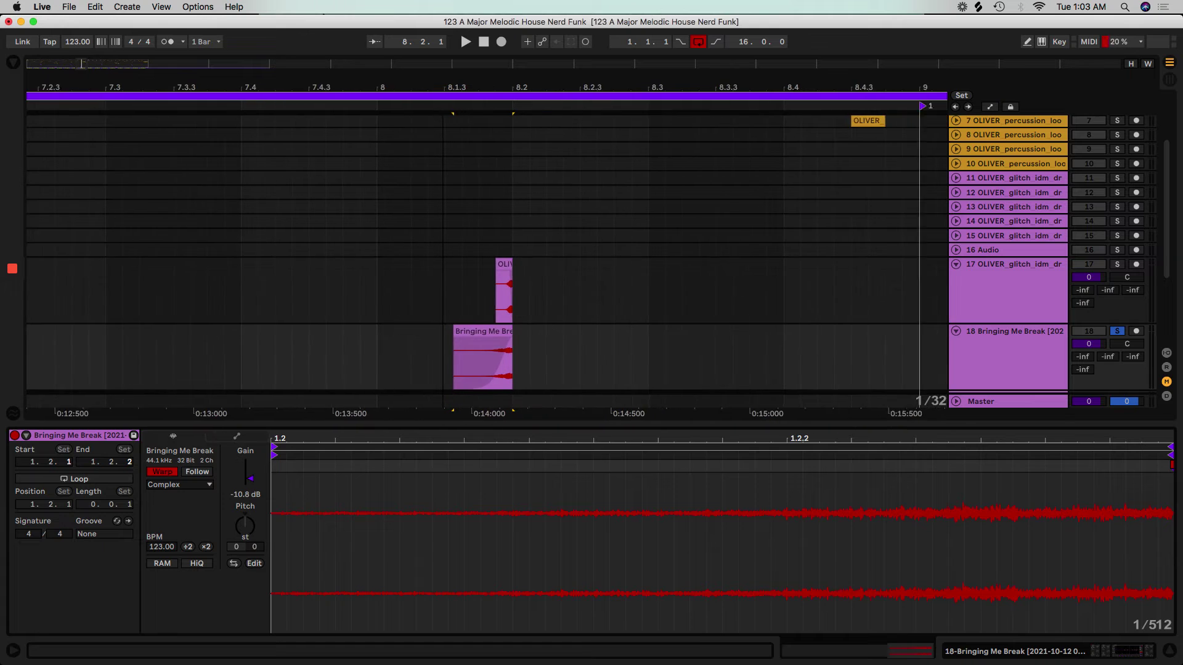
- Play the reversed break slice from 7.4.1 with track 17 soloed alongside track 18
{"action": "left_click_drag", "start_coordinate": [444, 108], "coordinate": [443, 71]}
{"action": "left_click", "coordinate": [396, 271]}
{"action": "key", "text": "space"}
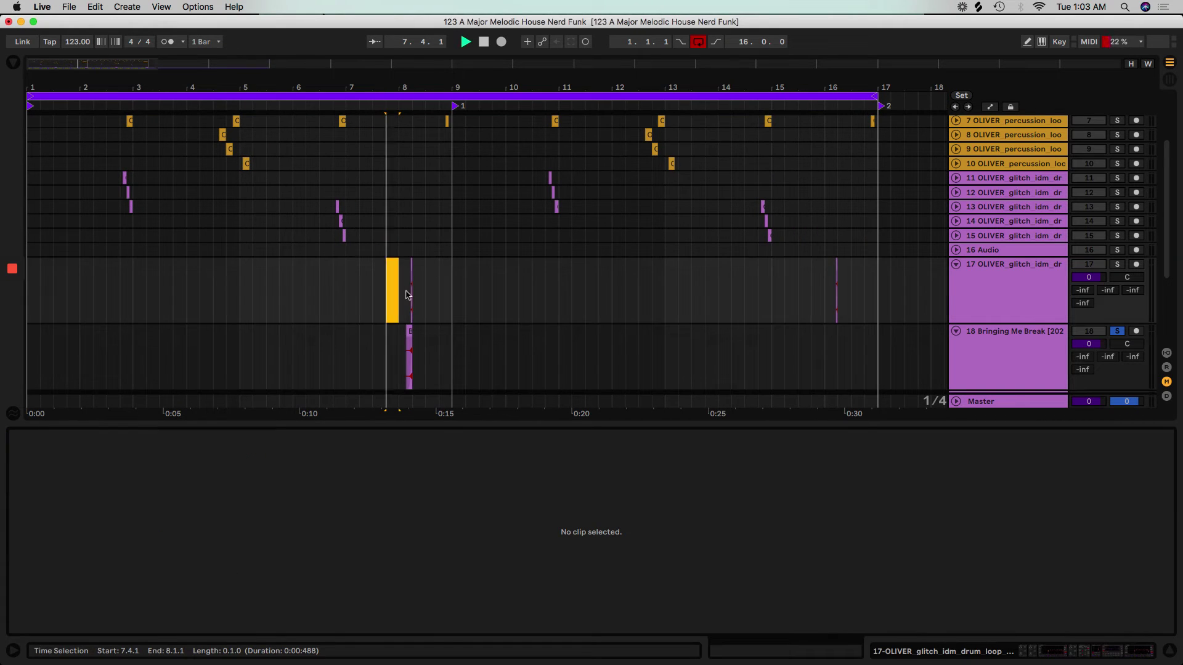
{"action": "left_click", "coordinate": [1117, 265]}
{"action": "key", "text": "space"}
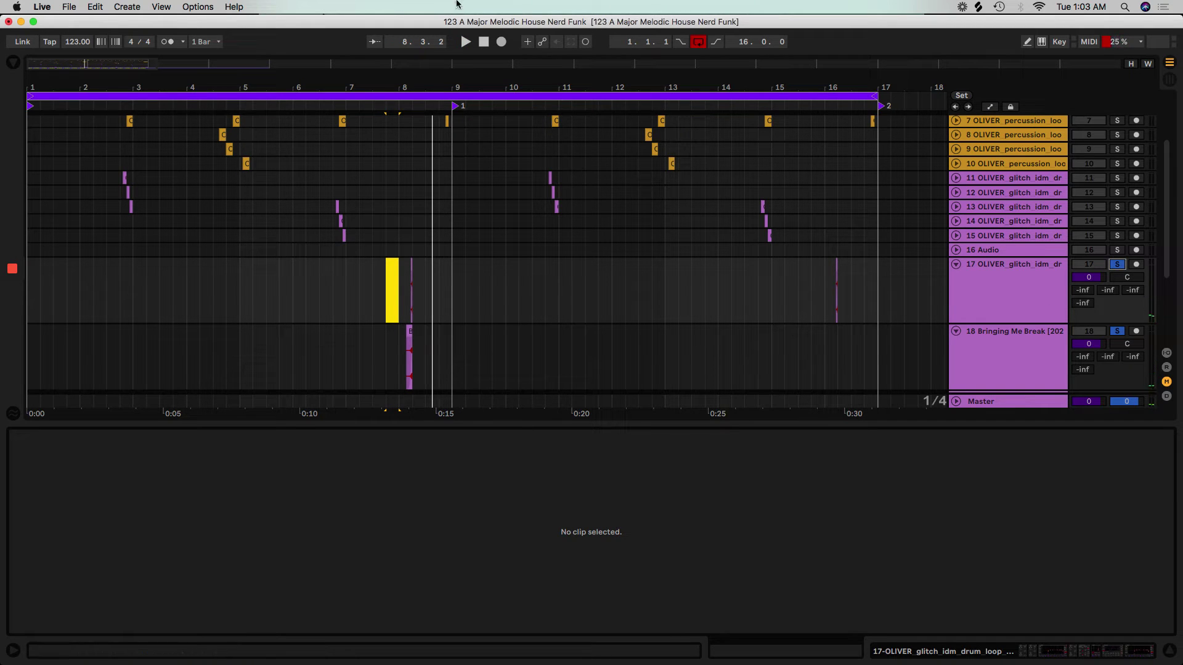
- Duplicate bars 1 to 9 of tracks 17 and 18 to bar 9, unsolo both tracks and hide the clip view
{"action": "left_click_drag", "start_coordinate": [458, 83], "coordinate": [458, 68]}
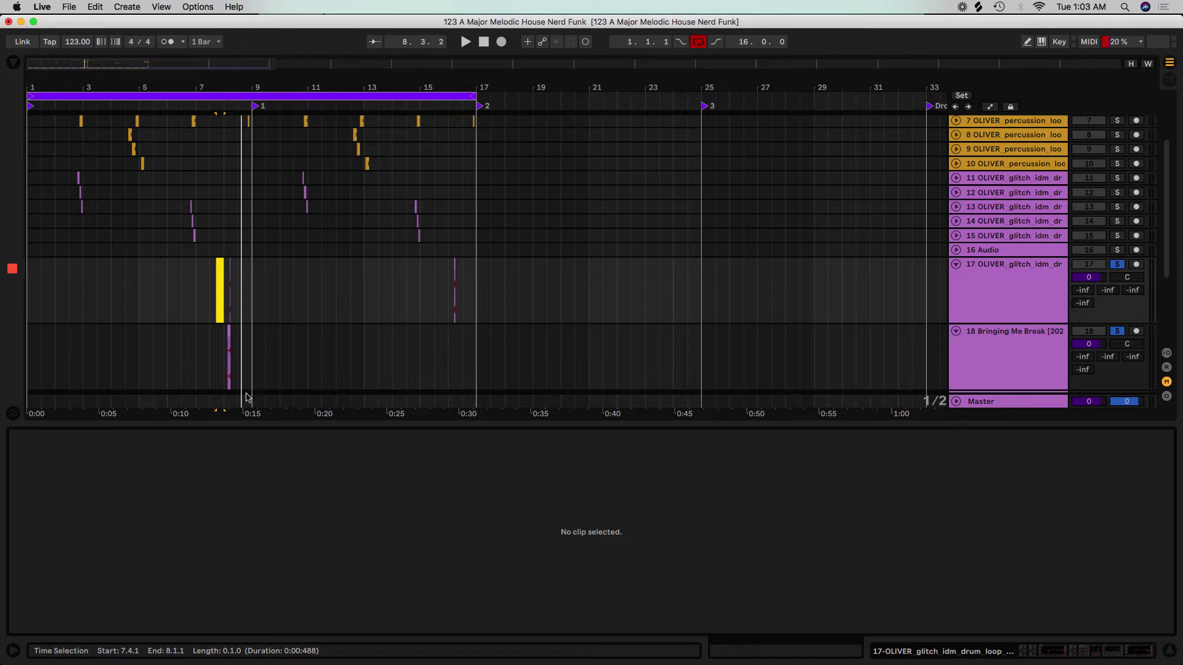
{"action": "left_click_drag", "start_coordinate": [251, 343], "coordinate": [27, 323]}
{"action": "key", "text": "super+d"}
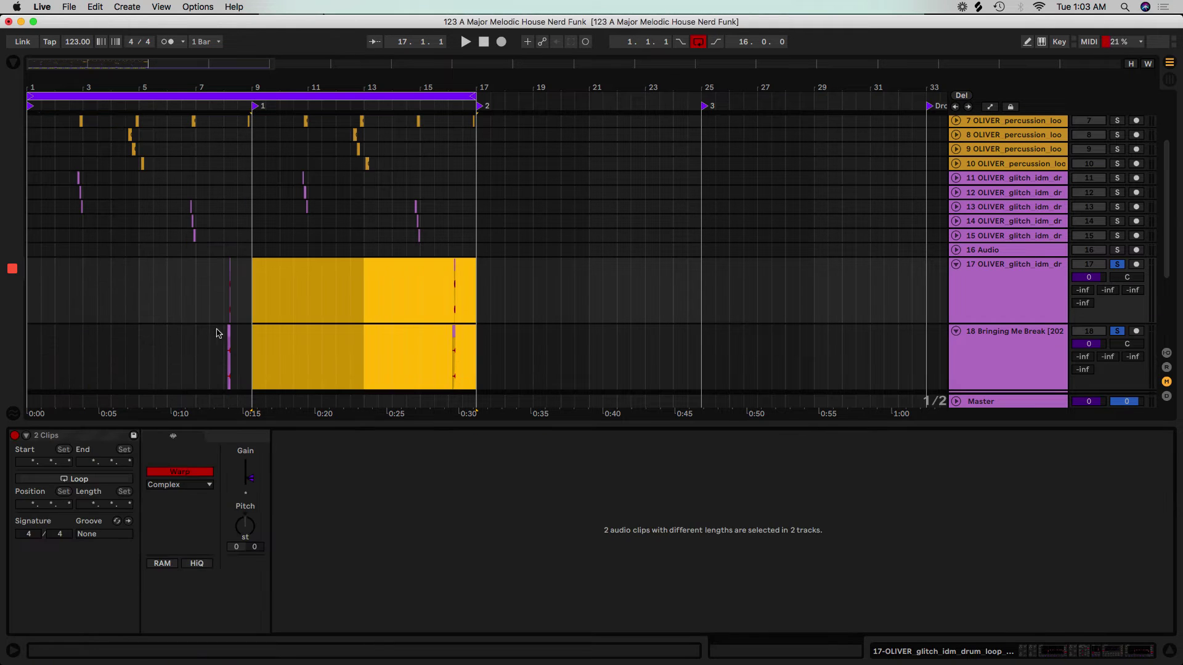
{"action": "left_click", "coordinate": [1117, 266]}
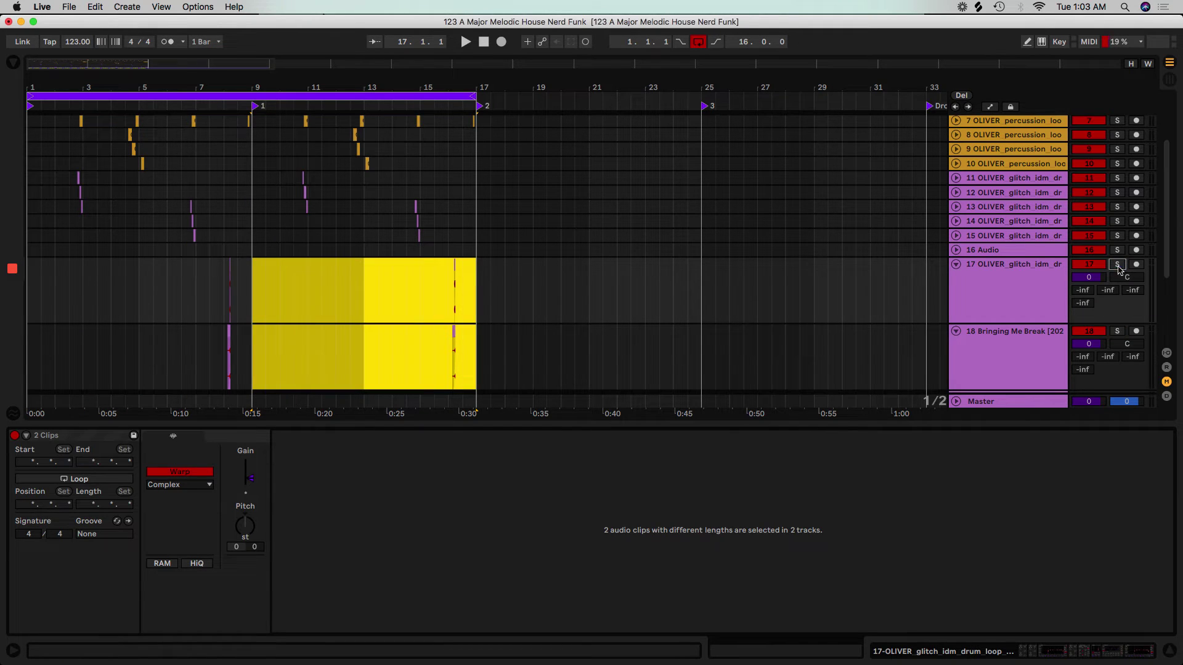
{"action": "key", "text": "super+alt+l"}
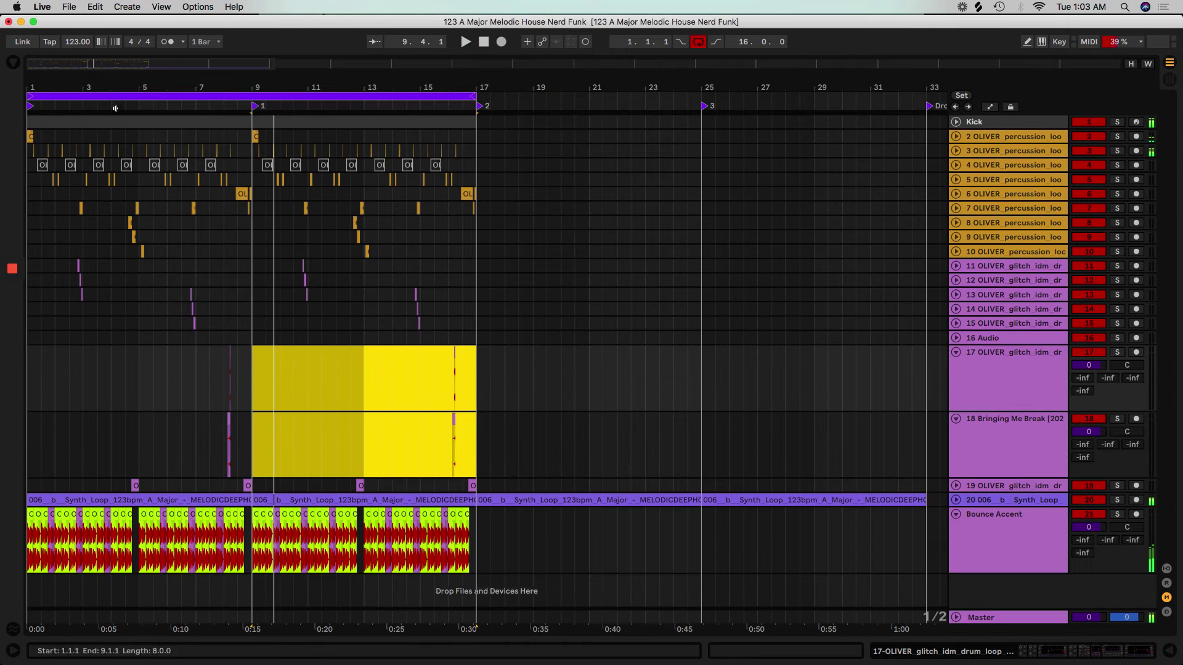
- Stop playback and fold tracks 17 and 18, leaving bars 1 to 17 of the arrangement in view
{"action": "key", "text": "space"}
{"action": "left_click", "coordinate": [97, 91]}
{"action": "key", "text": "minus"}
{"action": "key", "text": "minus"}
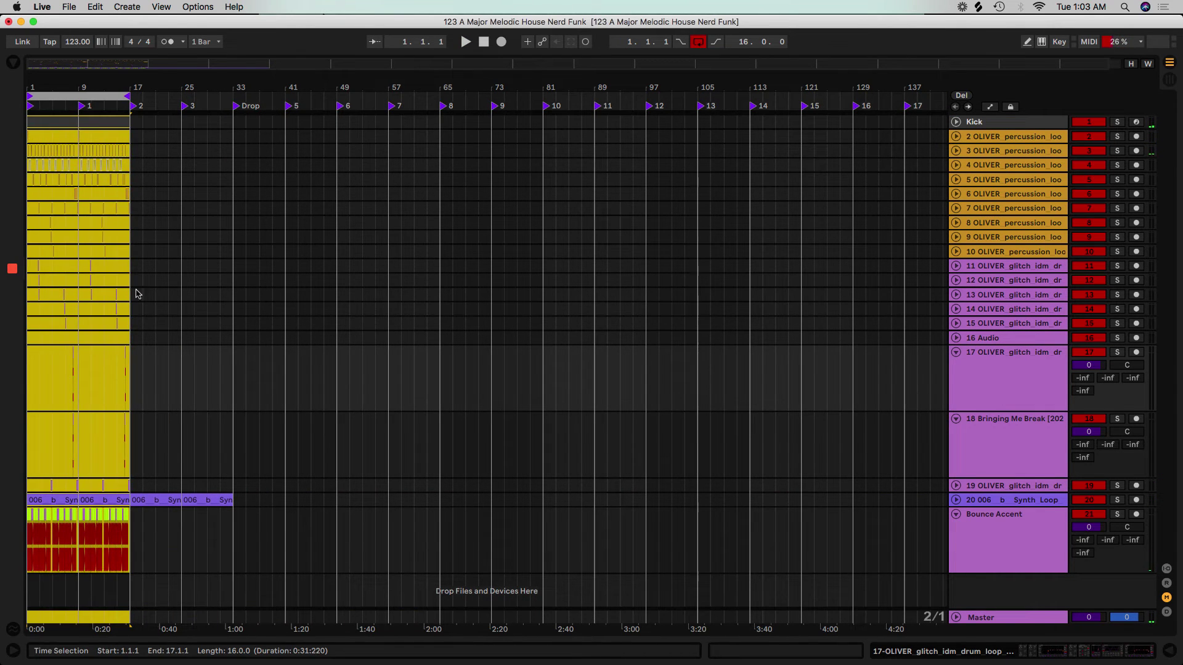
{"action": "left_click", "coordinate": [155, 320]}
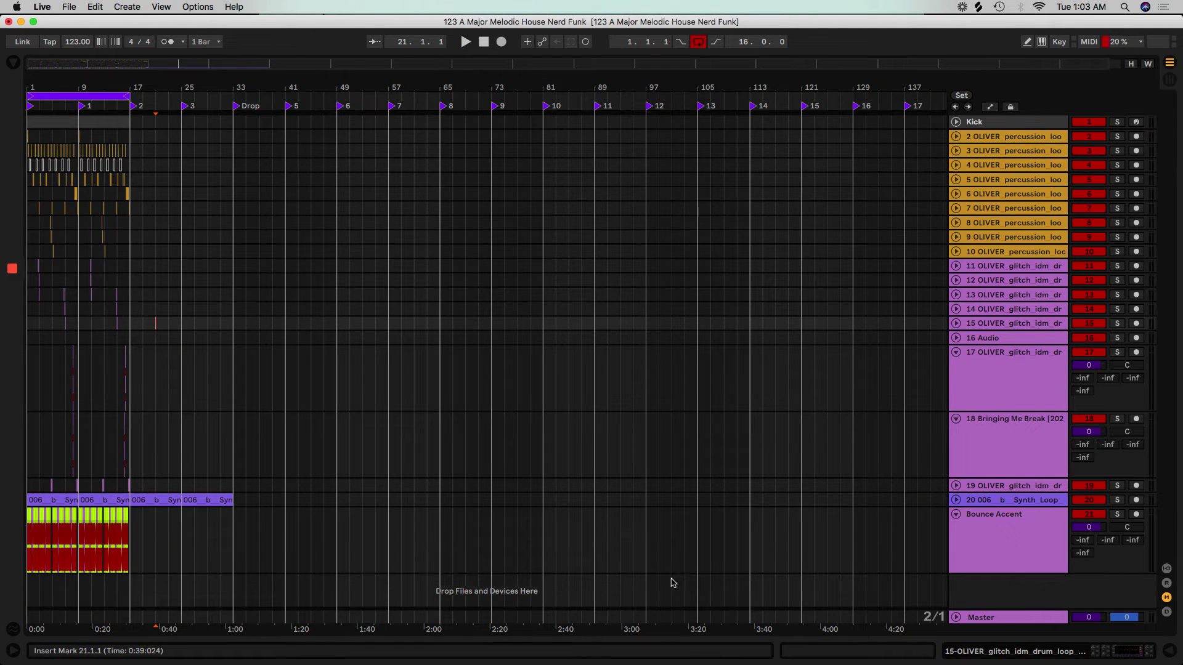
{"action": "left_click", "coordinate": [965, 356]}
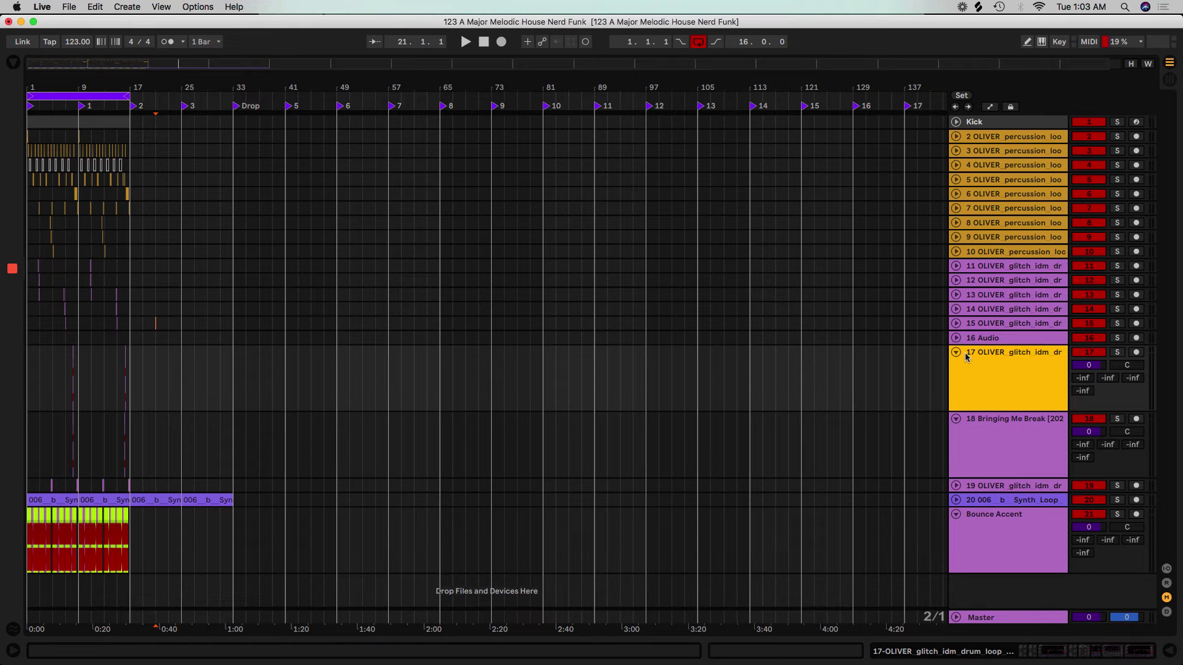
{"action": "left_click", "coordinate": [956, 353]}
{"action": "left_click", "coordinate": [955, 368]}
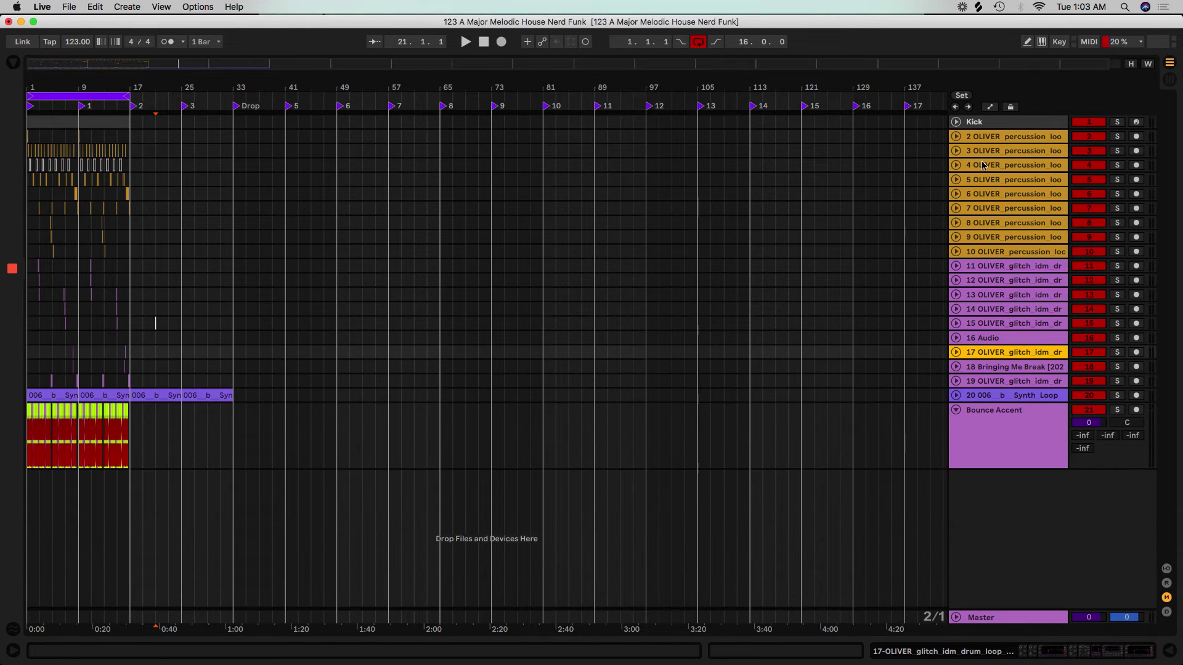
{"action": "left_click_drag", "start_coordinate": [41, 83], "coordinate": [235, 127]}
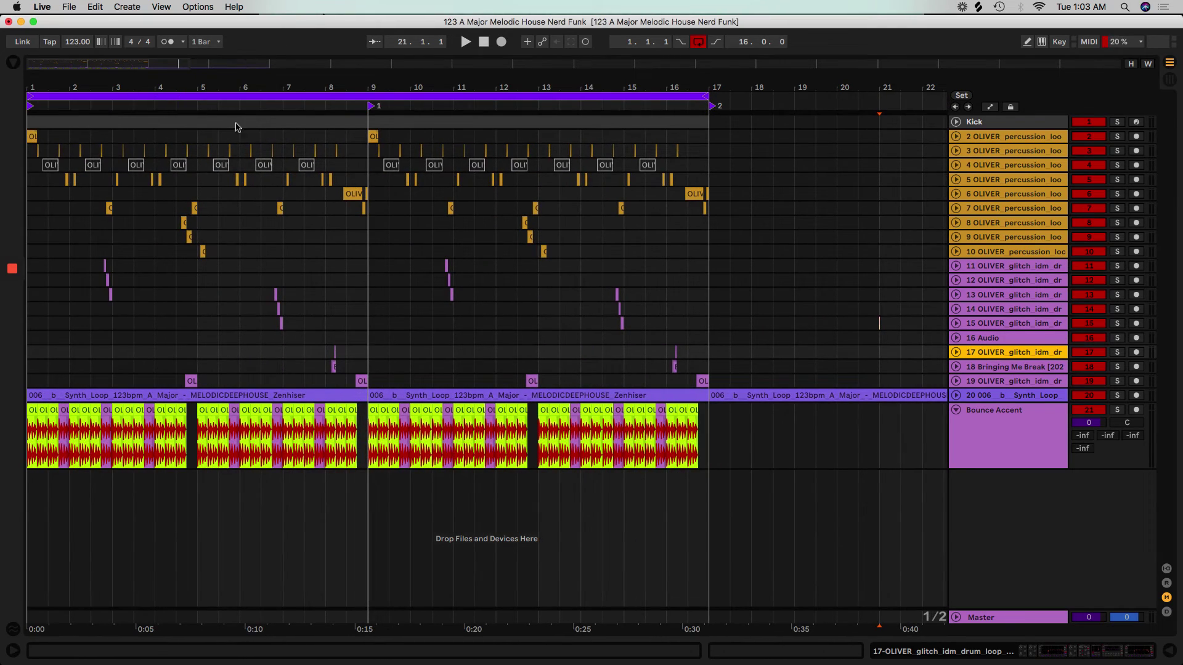
- Reactivate the muted track 4 clips at 1.2.3 and 6.2.3 while playing the arrangement from bar 1
{"action": "left_click", "coordinate": [55, 165]}
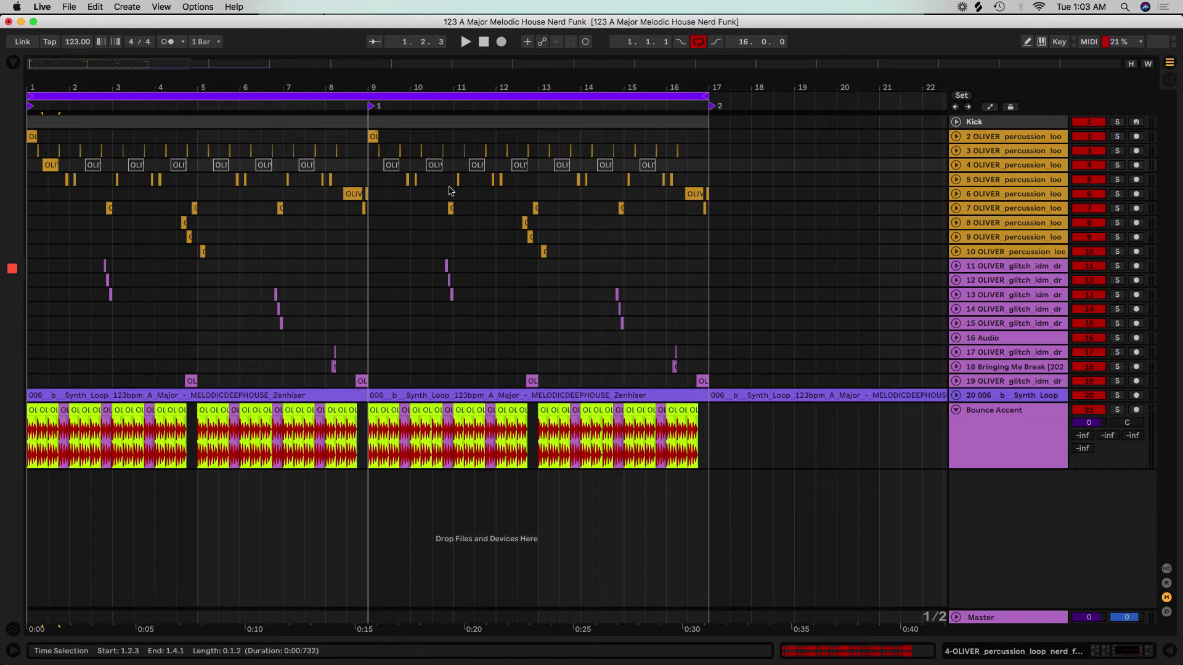
{"action": "key", "text": "super+a"}
{"action": "key", "text": "space"}
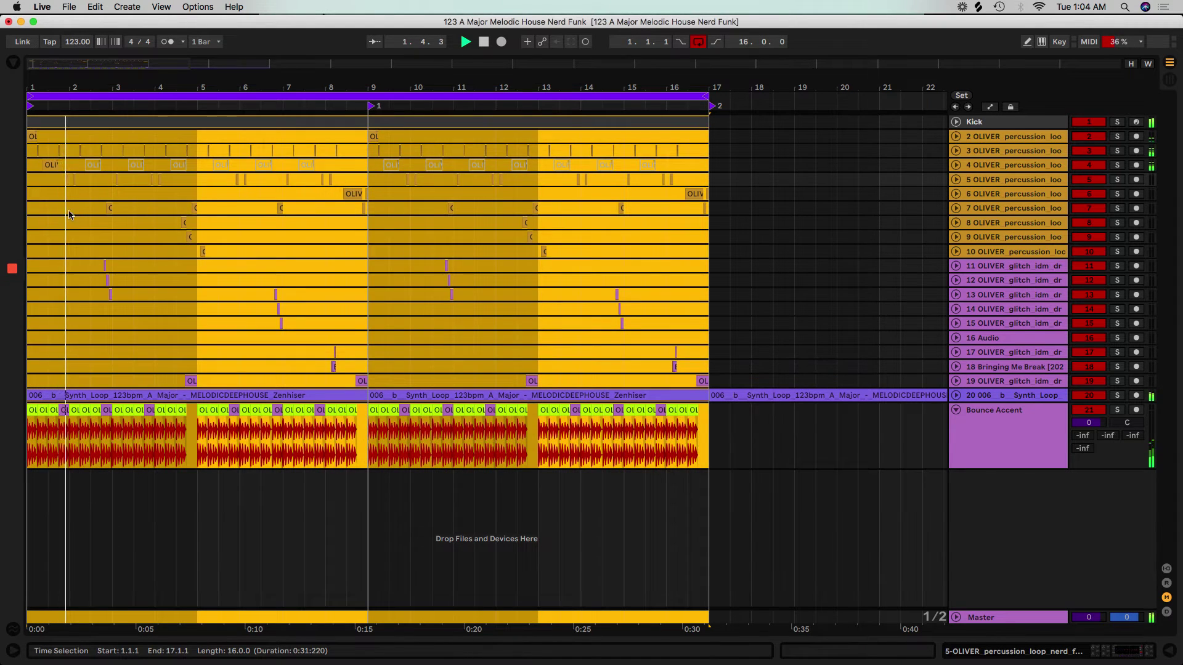
{"action": "left_click", "coordinate": [69, 208]}
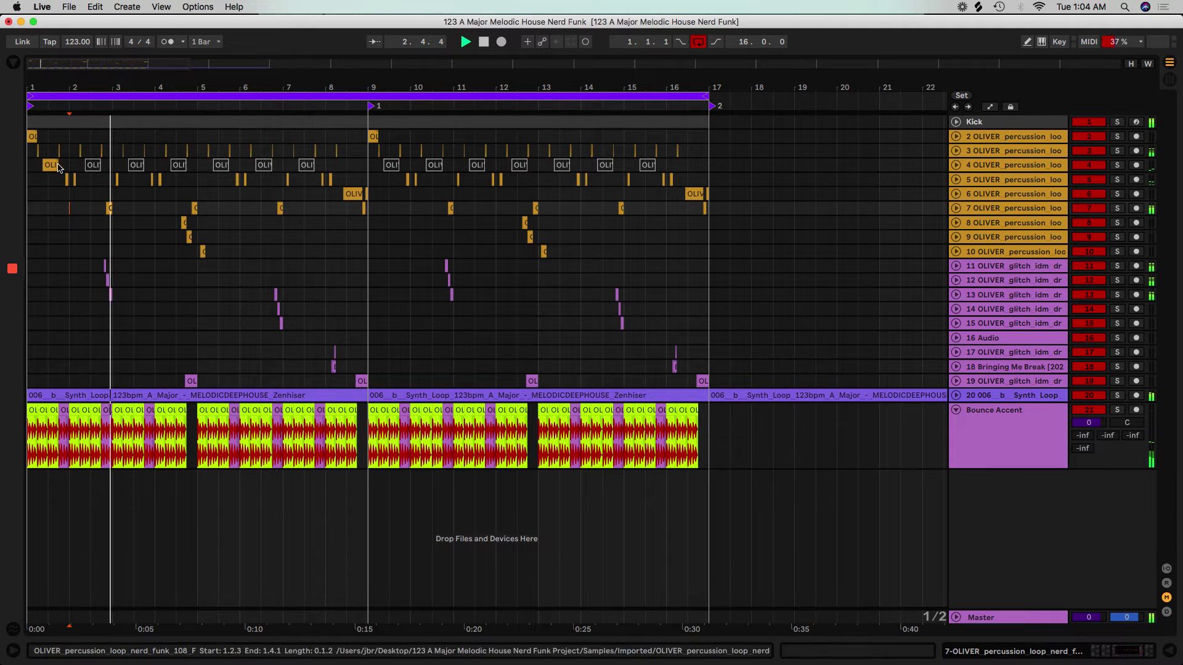
{"action": "left_click", "coordinate": [263, 165]}
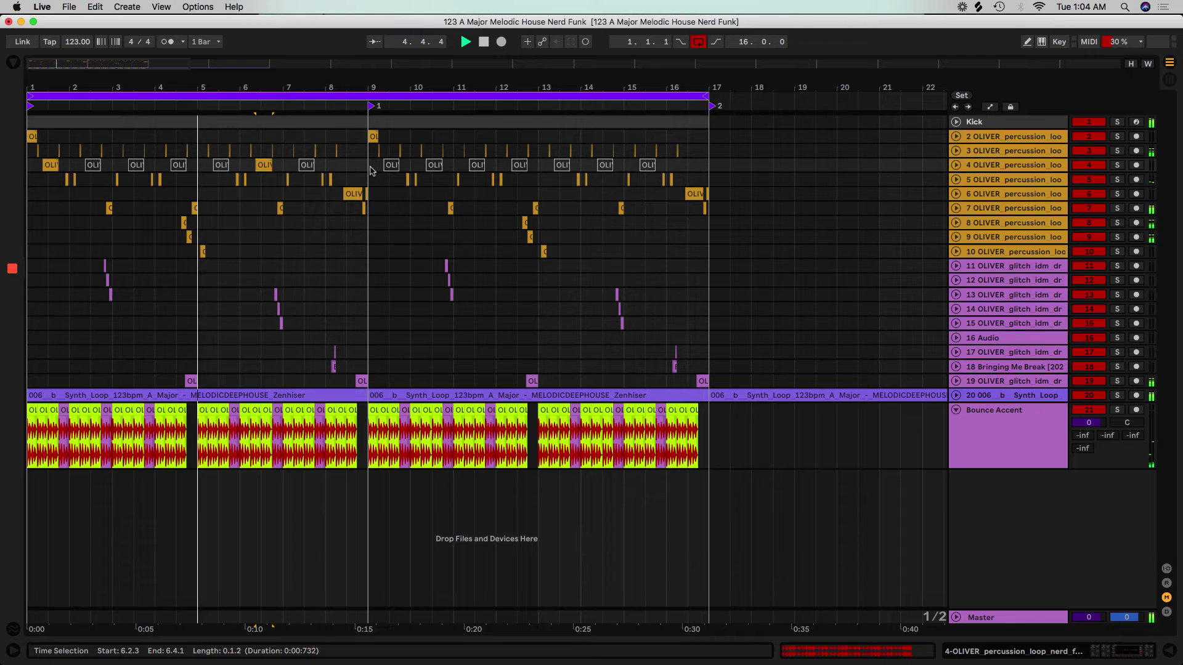
- Duplicate bars 1 to 9 of track 4 to bar 9
{"action": "left_click_drag", "start_coordinate": [368, 165], "coordinate": [9, 177]}
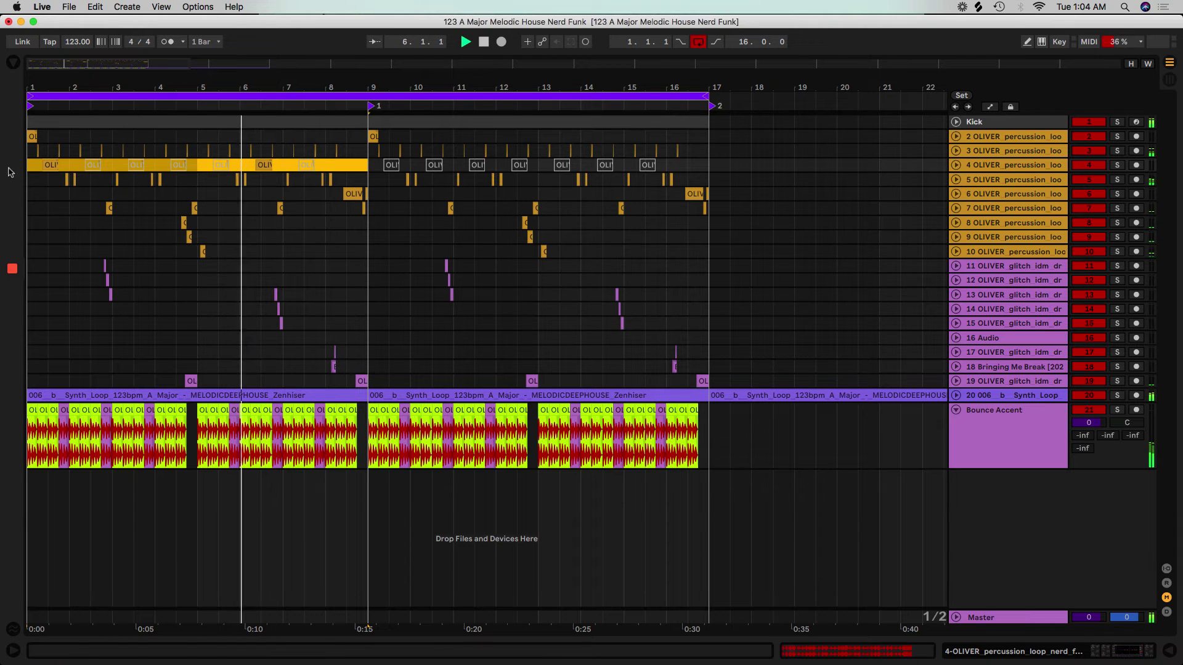
{"action": "key", "text": "Right"}
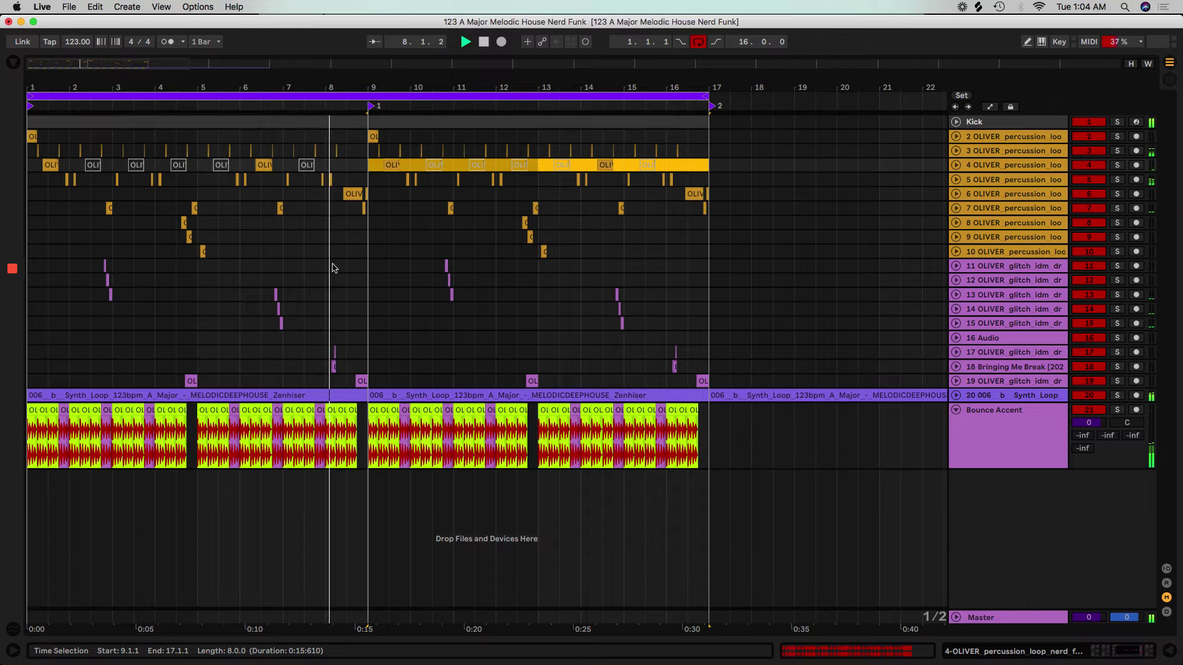
{"action": "left_click", "coordinate": [353, 268]}
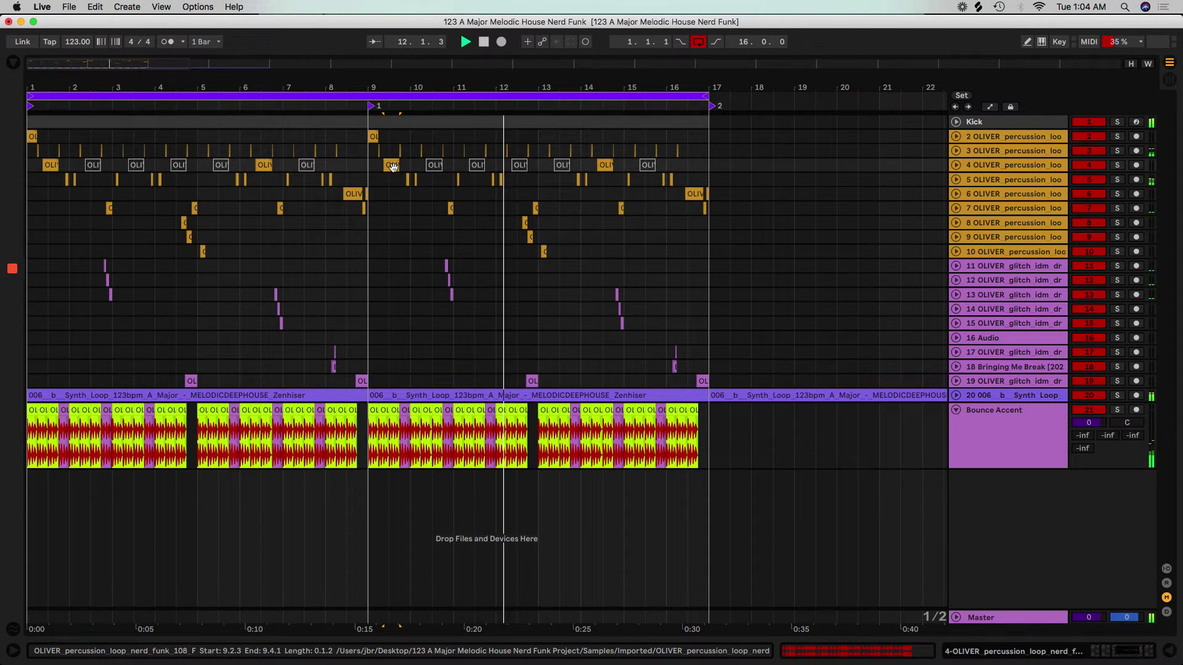
- Delete the track 4 percussion clips, keeping only those at 6.2.3 and 14.2.3
{"action": "left_click_drag", "start_coordinate": [580, 167], "coordinate": [414, 176]}
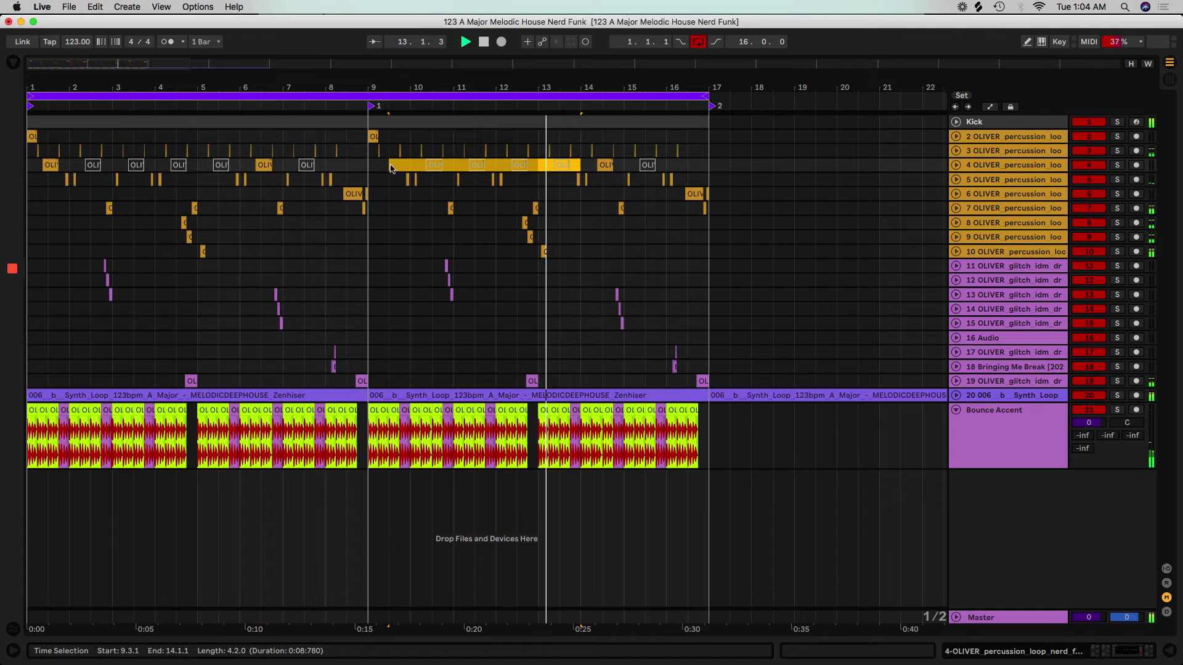
{"action": "left_click", "coordinate": [647, 165]}
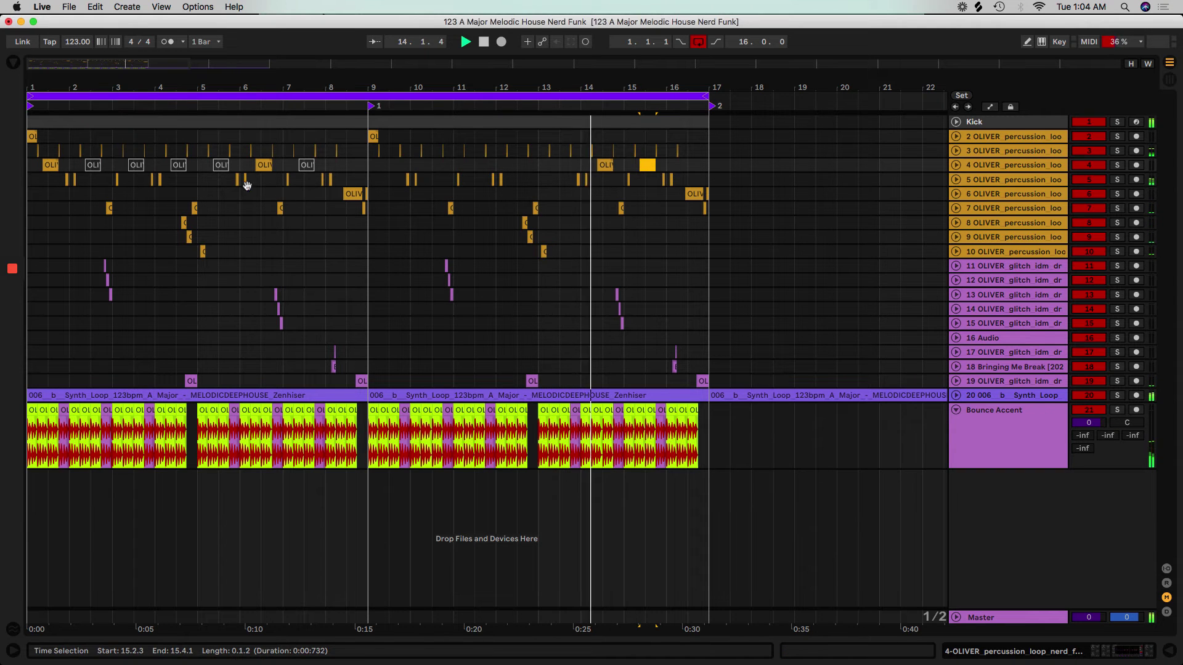
{"action": "left_click", "coordinate": [306, 165]}
{"action": "key", "text": "Delete"}
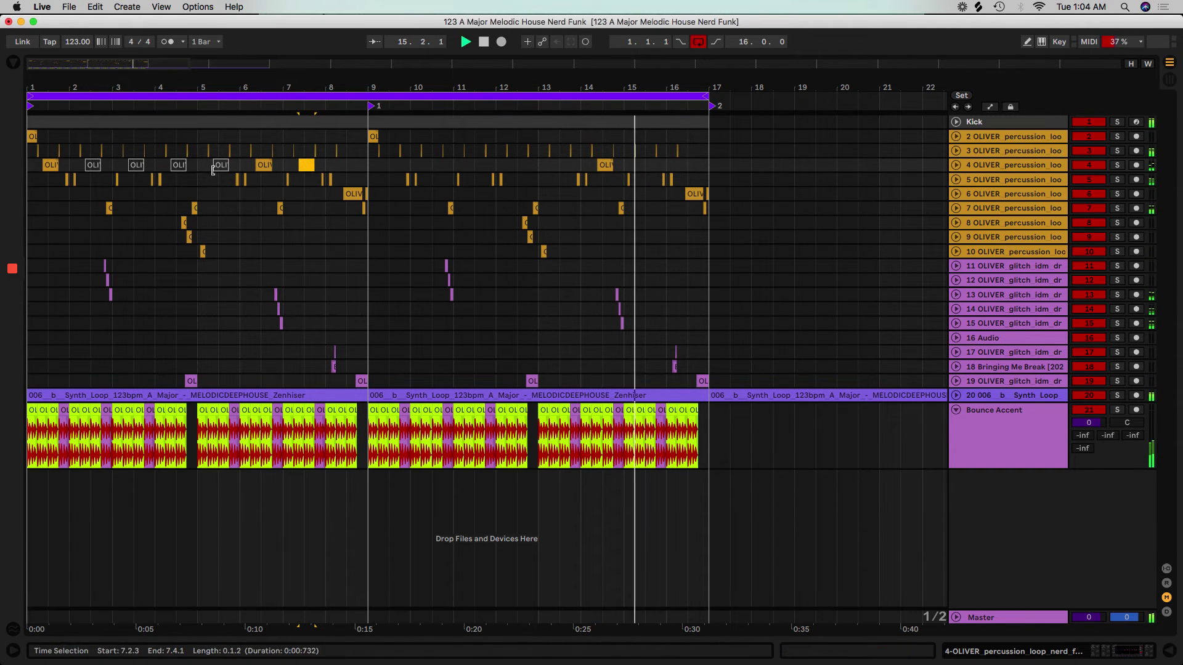
{"action": "left_click_drag", "start_coordinate": [239, 166], "coordinate": [85, 168]}
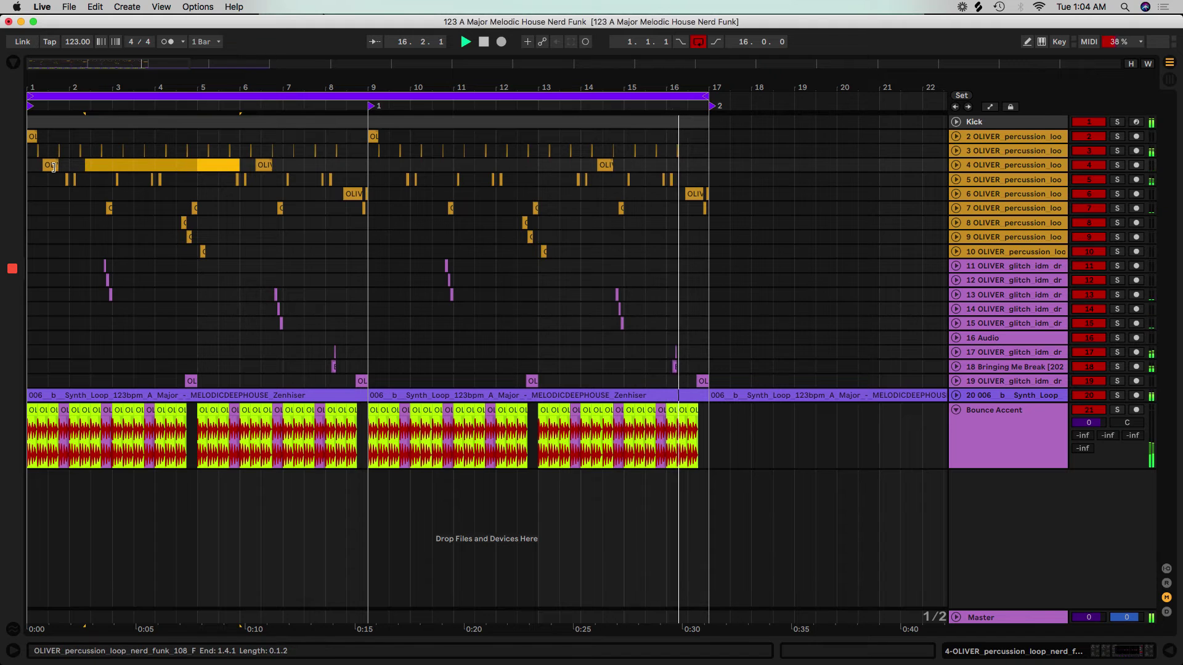
{"action": "key", "text": "Delete"}
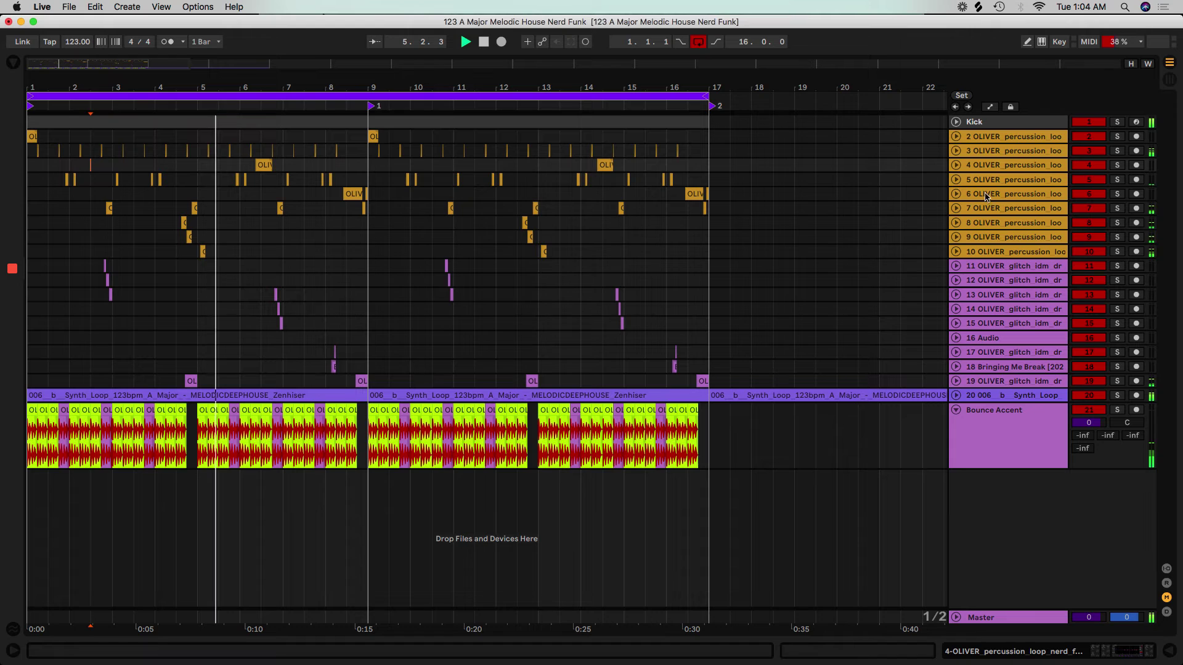
- Enable the band 1 low cut at 100 Hz in track 3's EQ Eight and check track 4's devices
{"action": "double_click", "coordinate": [995, 155]}
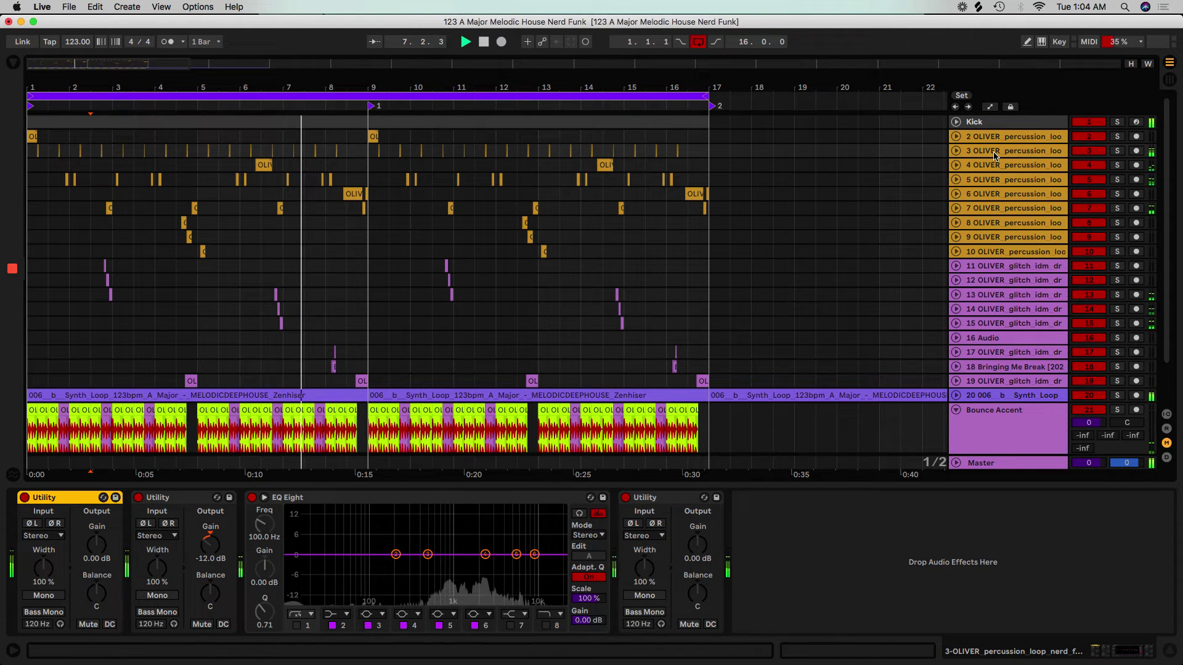
{"action": "left_click", "coordinate": [296, 626]}
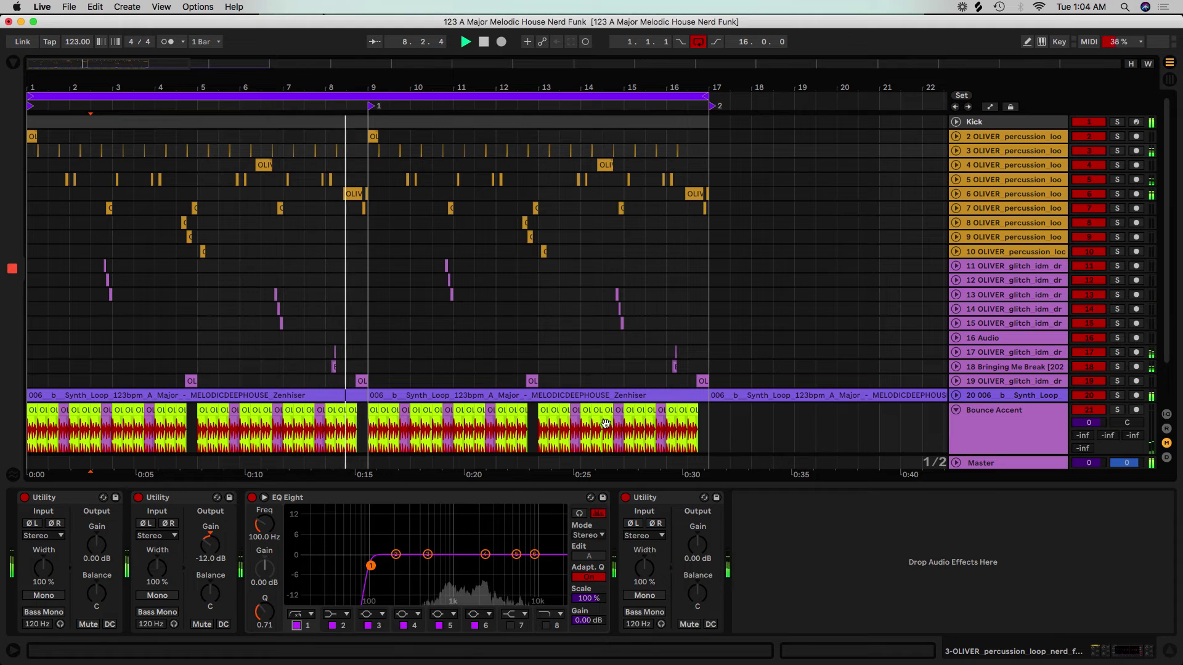
{"action": "left_click", "coordinate": [998, 166]}
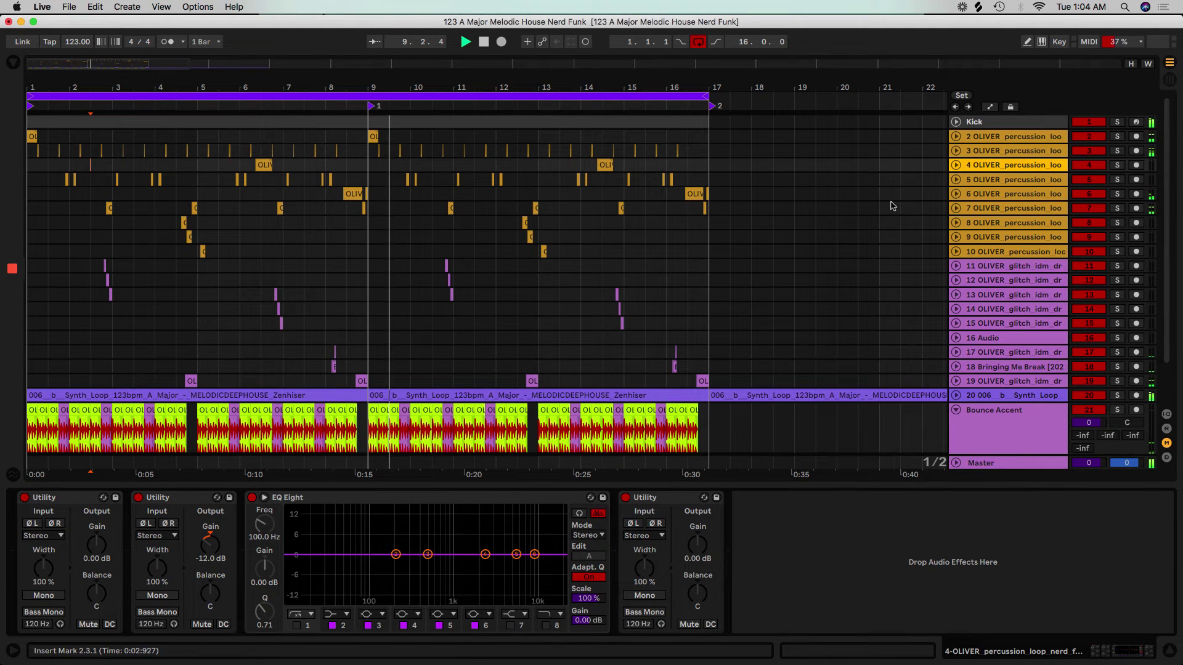
- Enable track 5's EQ Eight low cut at about 1.07 kHz and set its last Utility gain to 4 dB
{"action": "left_click", "coordinate": [998, 181]}
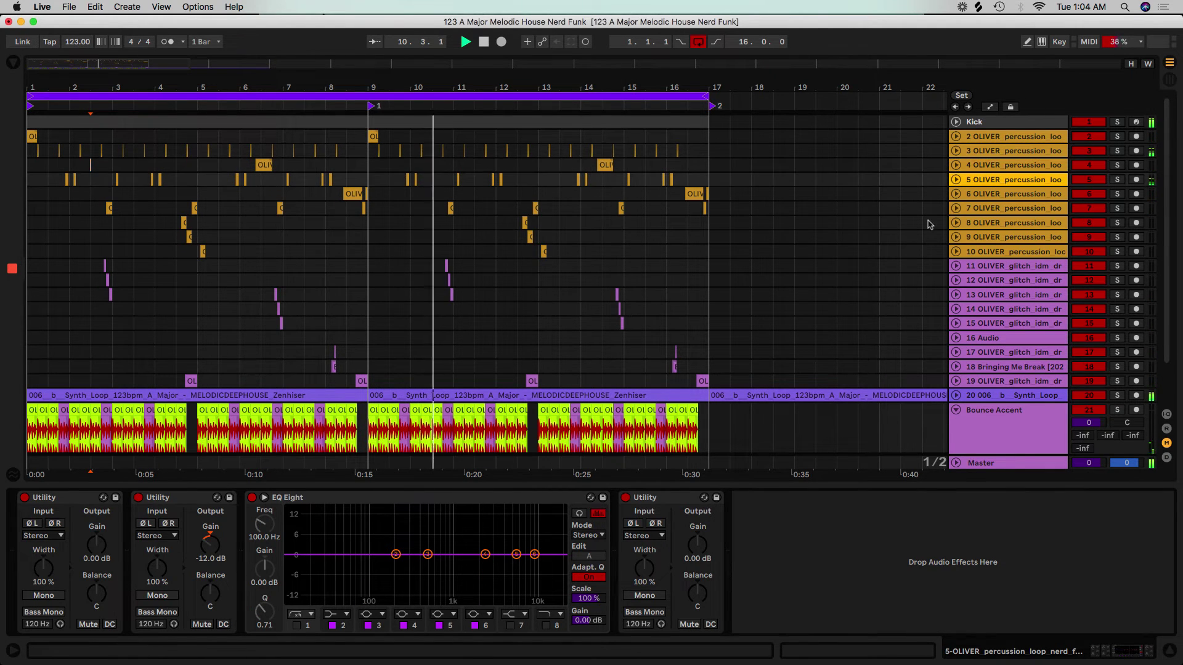
{"action": "left_click", "coordinate": [296, 625]}
{"action": "left_click_drag", "start_coordinate": [369, 555], "coordinate": [458, 570]}
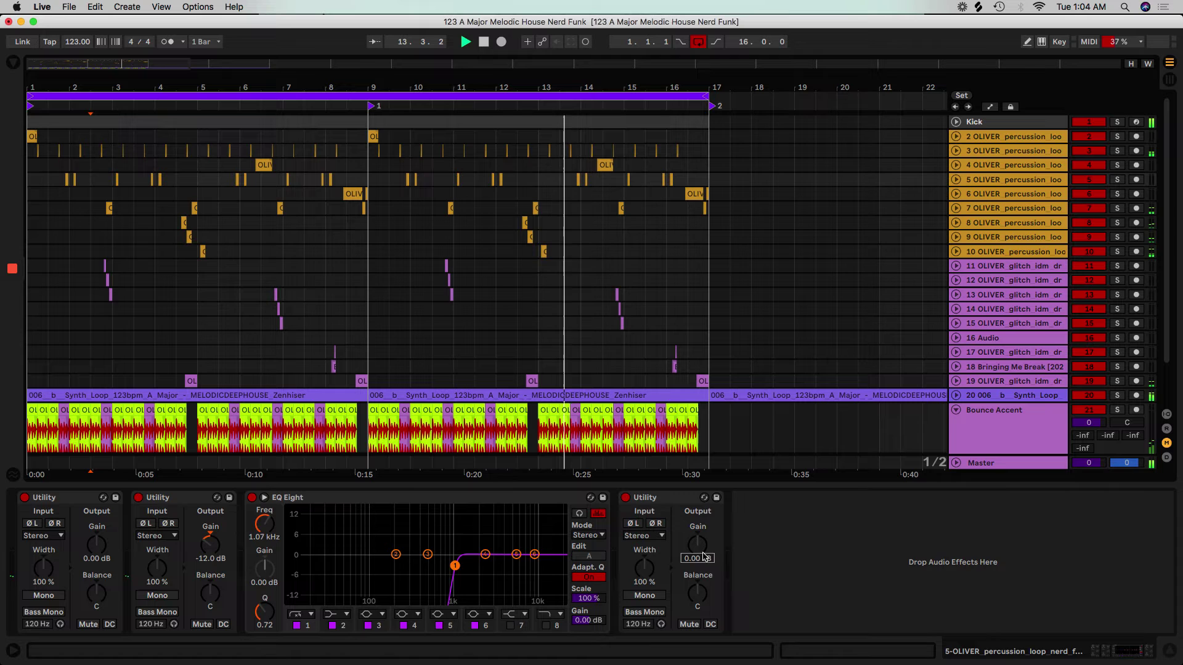
{"action": "left_click_drag", "start_coordinate": [704, 558], "coordinate": [704, 538]}
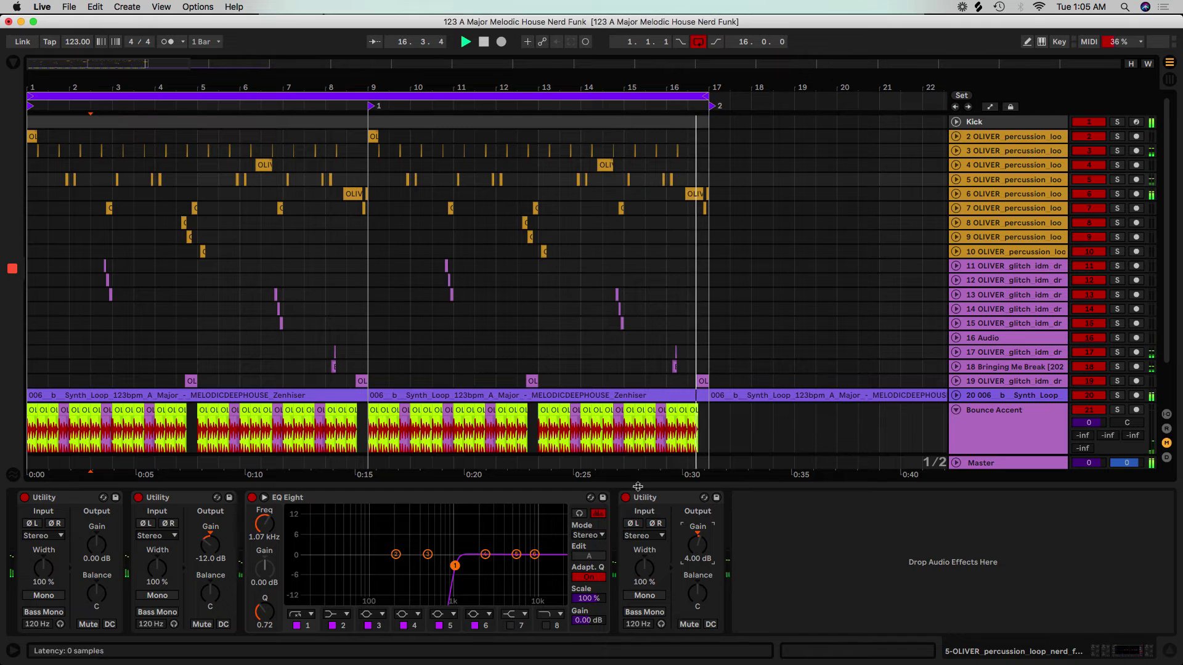
- Enable the band 1 low cut in track 7's EQ Eight, set it to 55 Hz and stop playback
{"action": "left_click", "coordinate": [983, 166]}
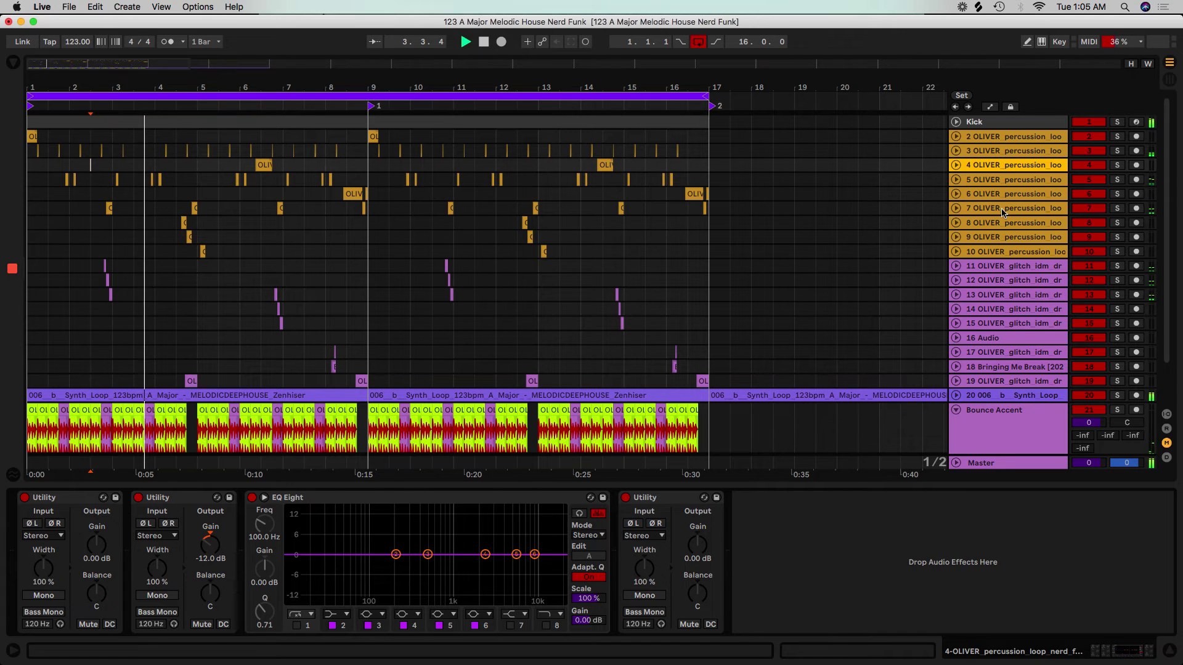
{"action": "left_click", "coordinate": [982, 209]}
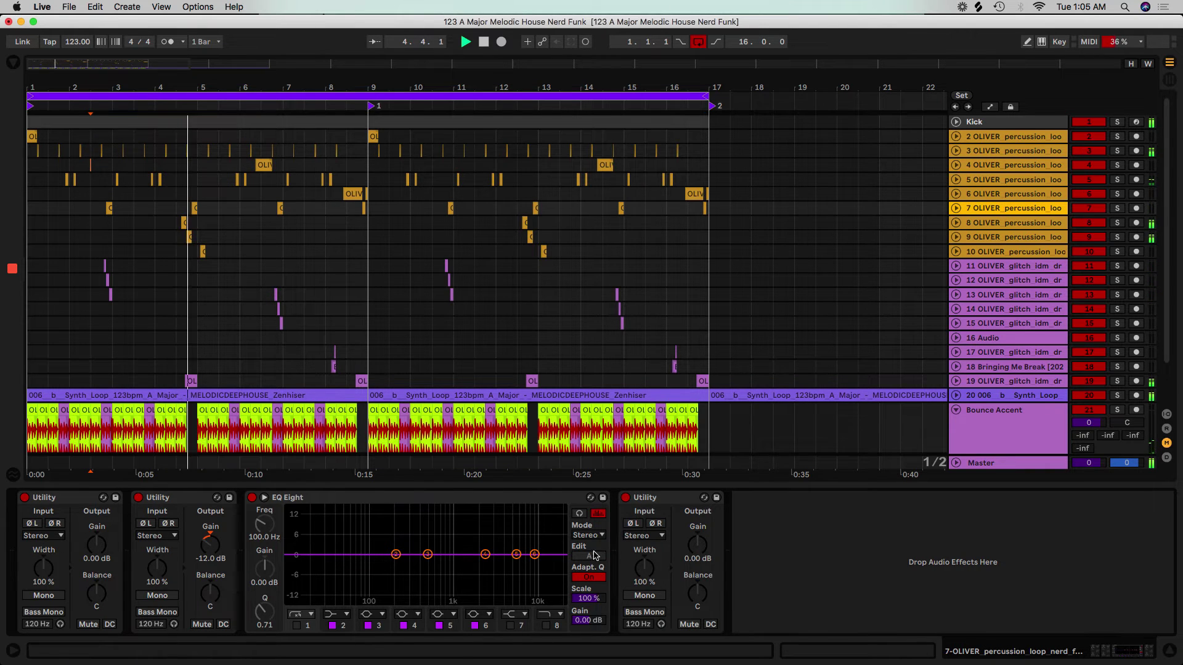
{"action": "left_click", "coordinate": [295, 626]}
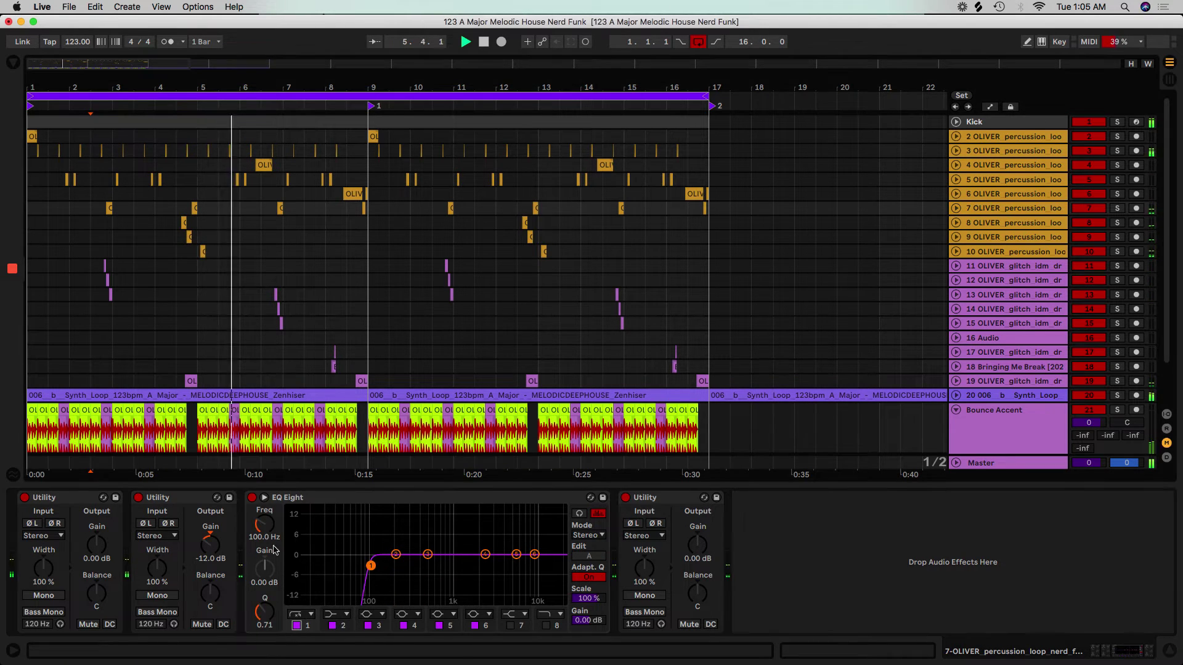
{"action": "left_click_drag", "start_coordinate": [264, 525], "coordinate": [265, 530]}
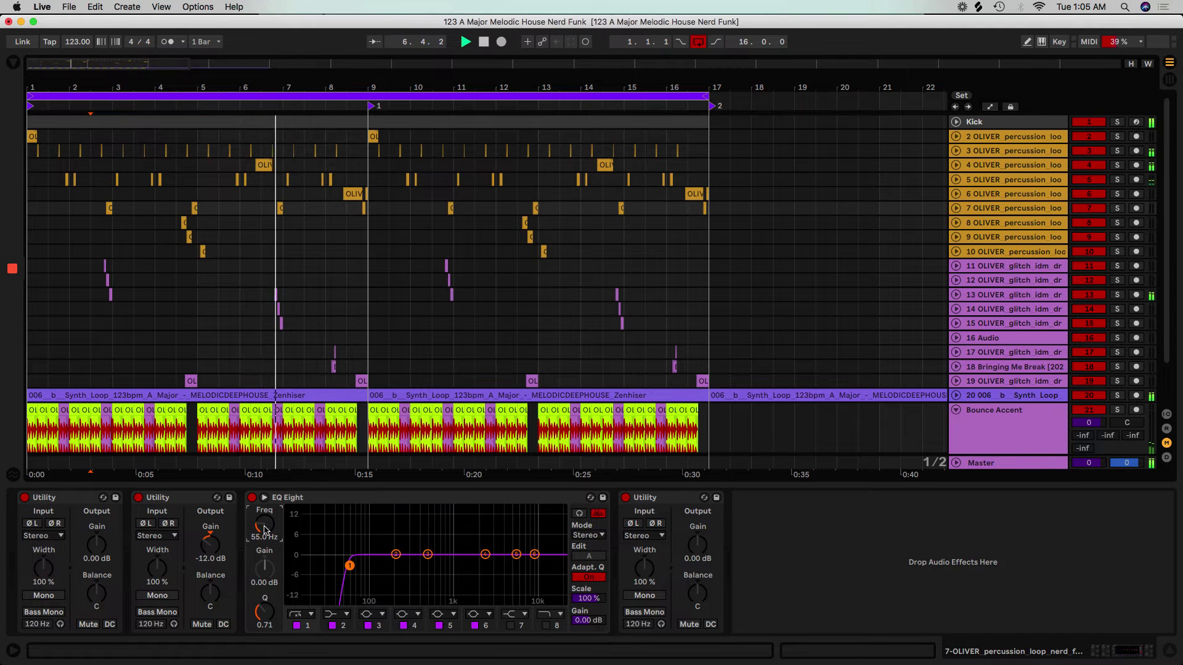
{"action": "key", "text": "space"}
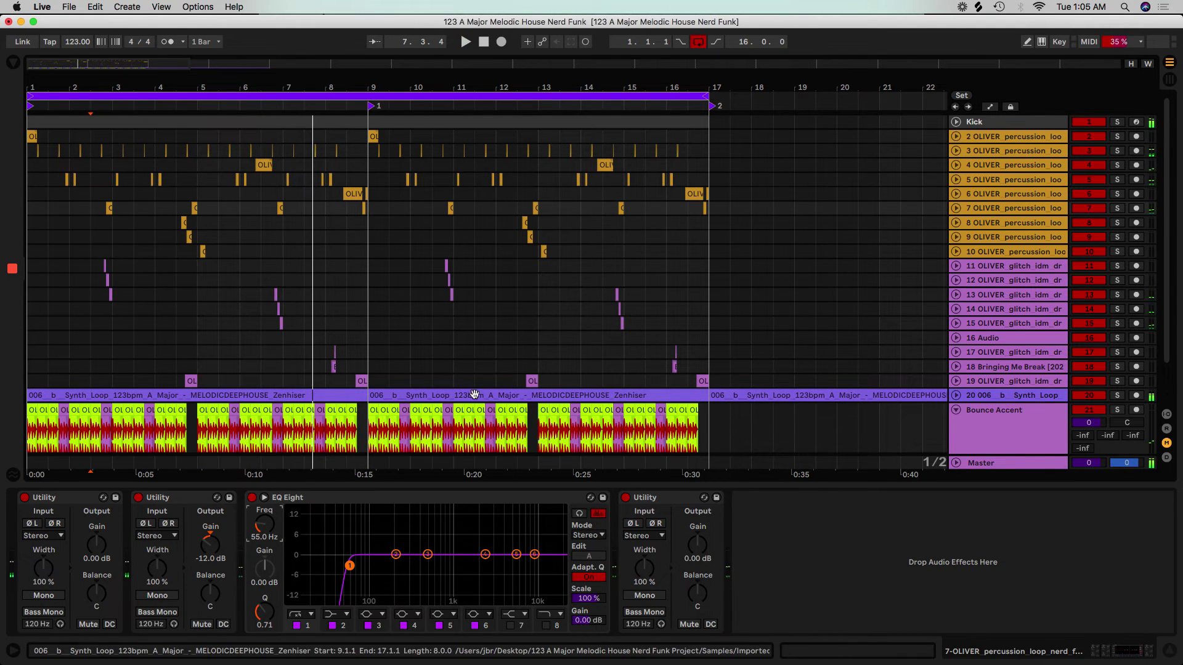
- Play the arrangement from the track 7 clips at 4.4.3 and 6.4.3 to check the filtered percussion
{"action": "left_click", "coordinate": [194, 209]}
{"action": "key", "text": "space"}
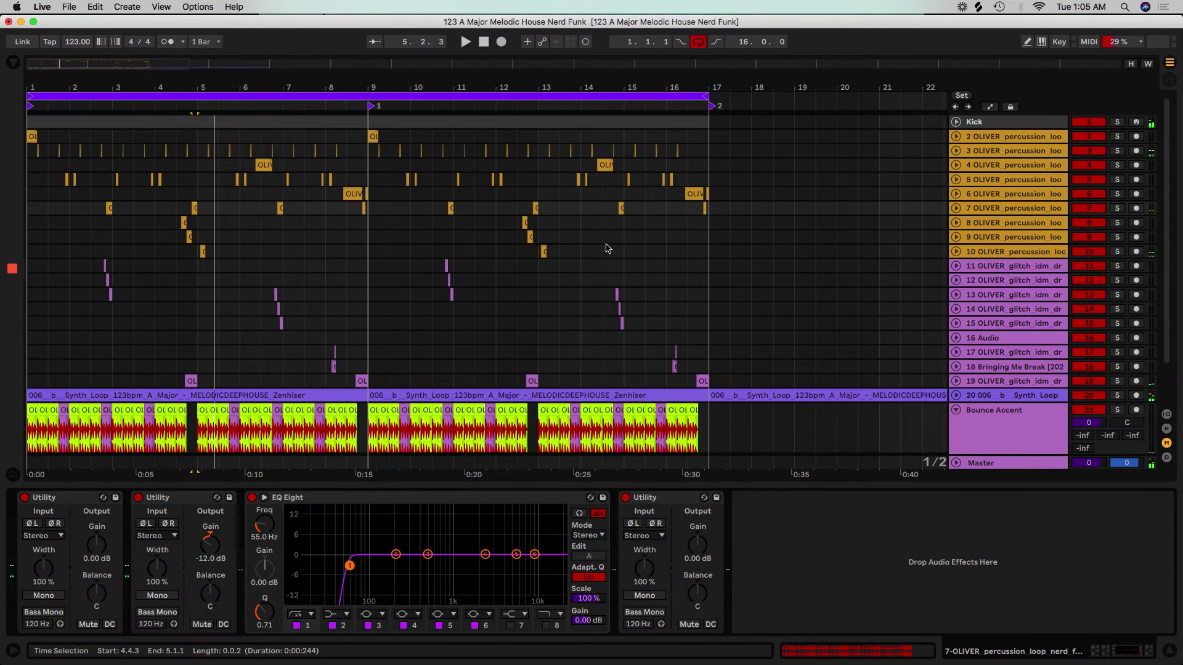
{"action": "left_click", "coordinate": [281, 208]}
{"action": "key", "text": "space"}
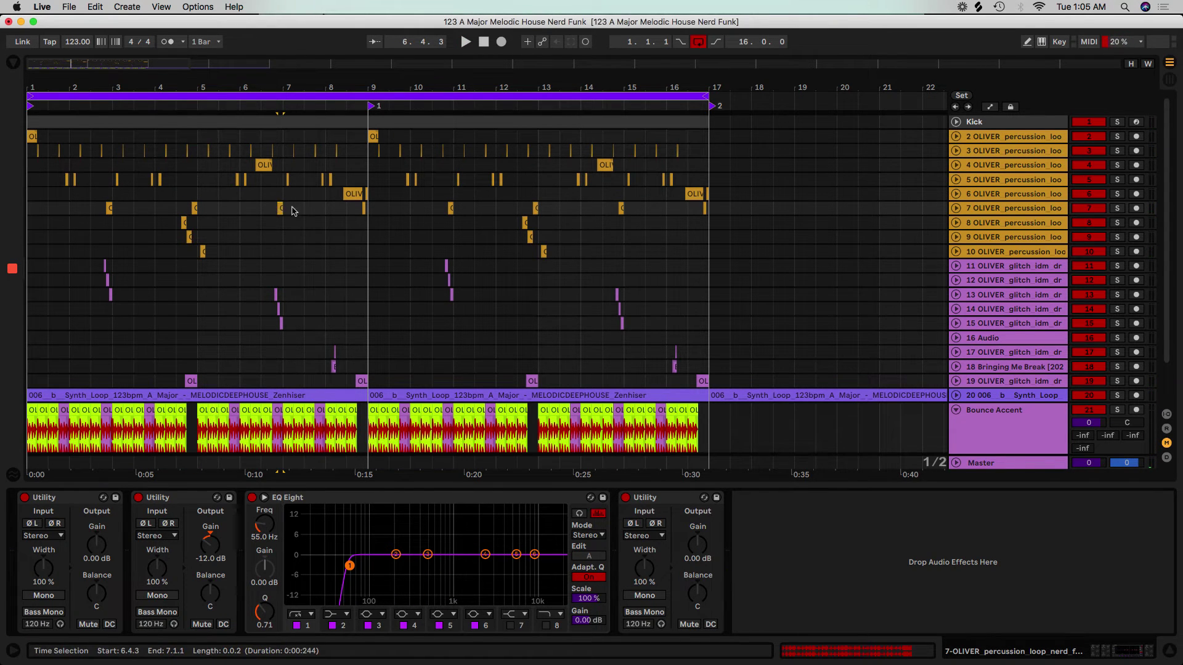
- Play from the track 8 clip at 4.3.3 and enable its EQ Eight low cut at 55 Hz
{"action": "left_click", "coordinate": [183, 222]}
{"action": "key", "text": "space"}
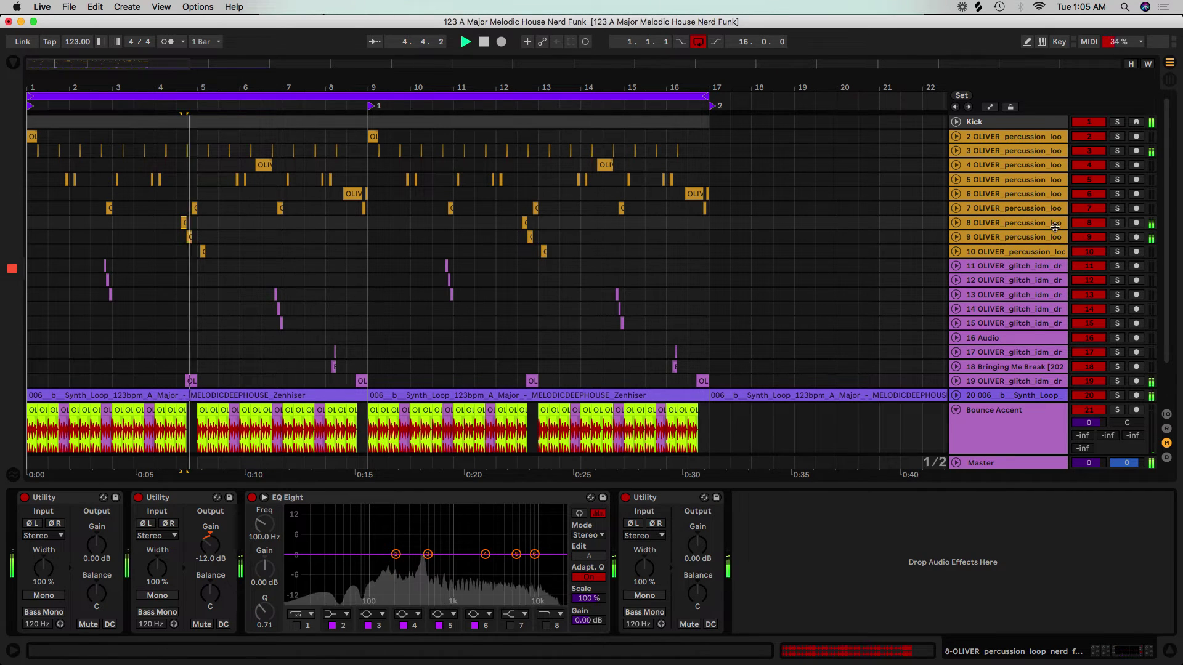
{"action": "left_click", "coordinate": [296, 626]}
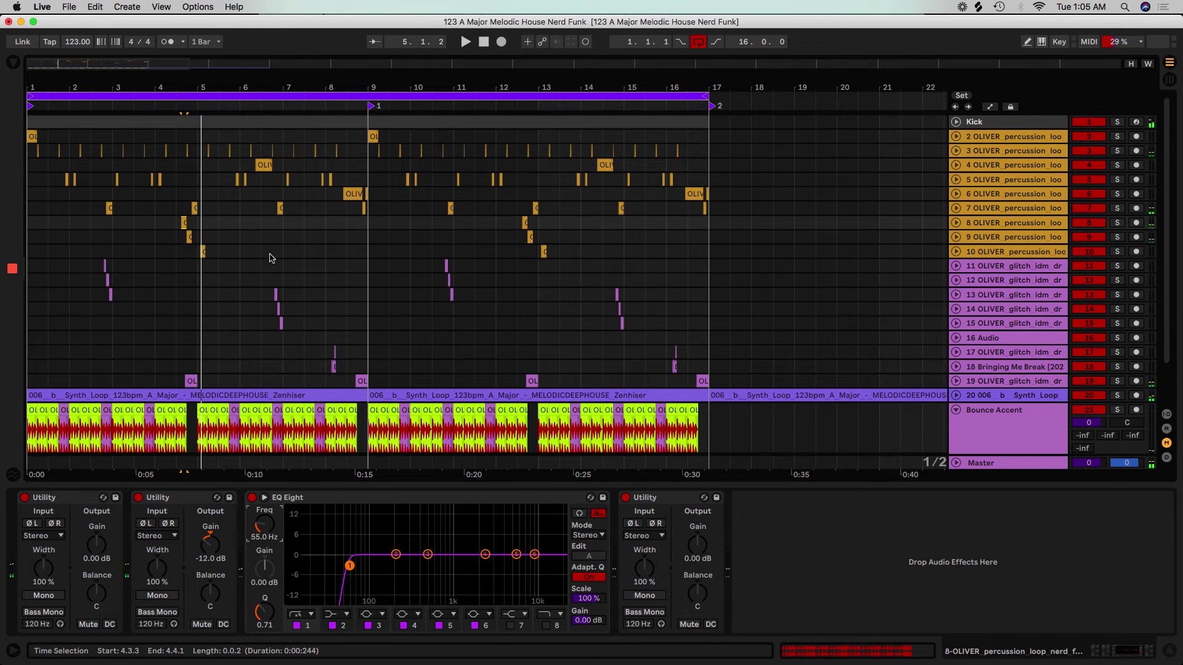
- Enable the EQ Eight band 1 low cut at 55 Hz on tracks 9 and 10, playing from 4.4.1
{"action": "left_click", "coordinate": [189, 238]}
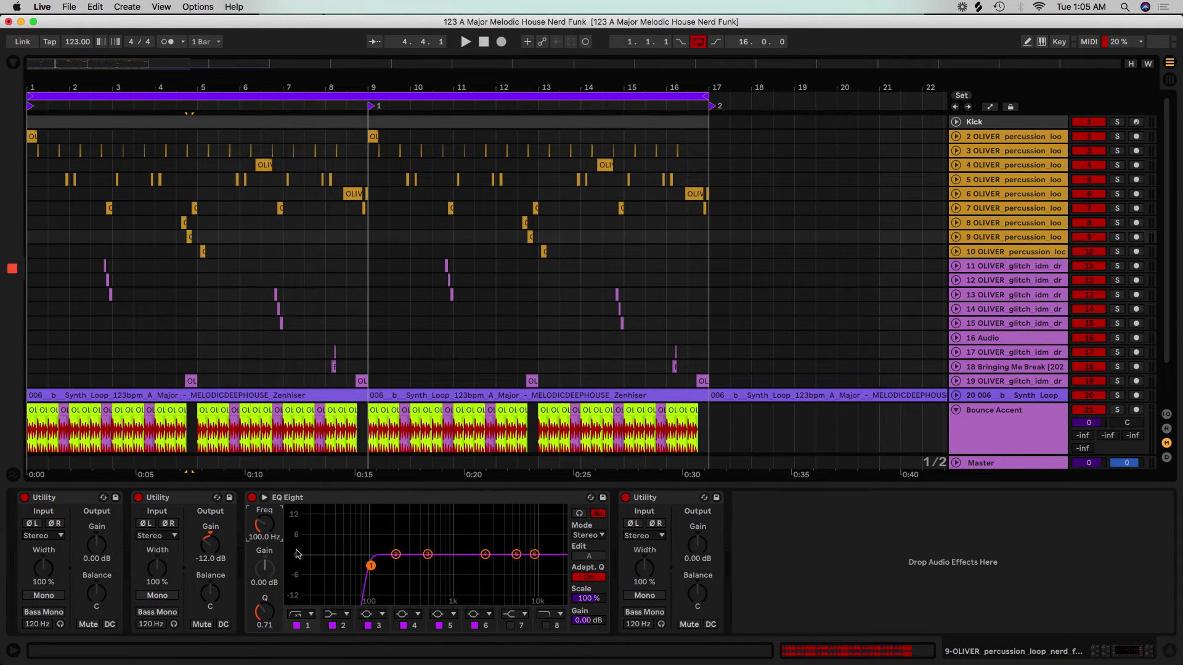
{"action": "key", "text": "space"}
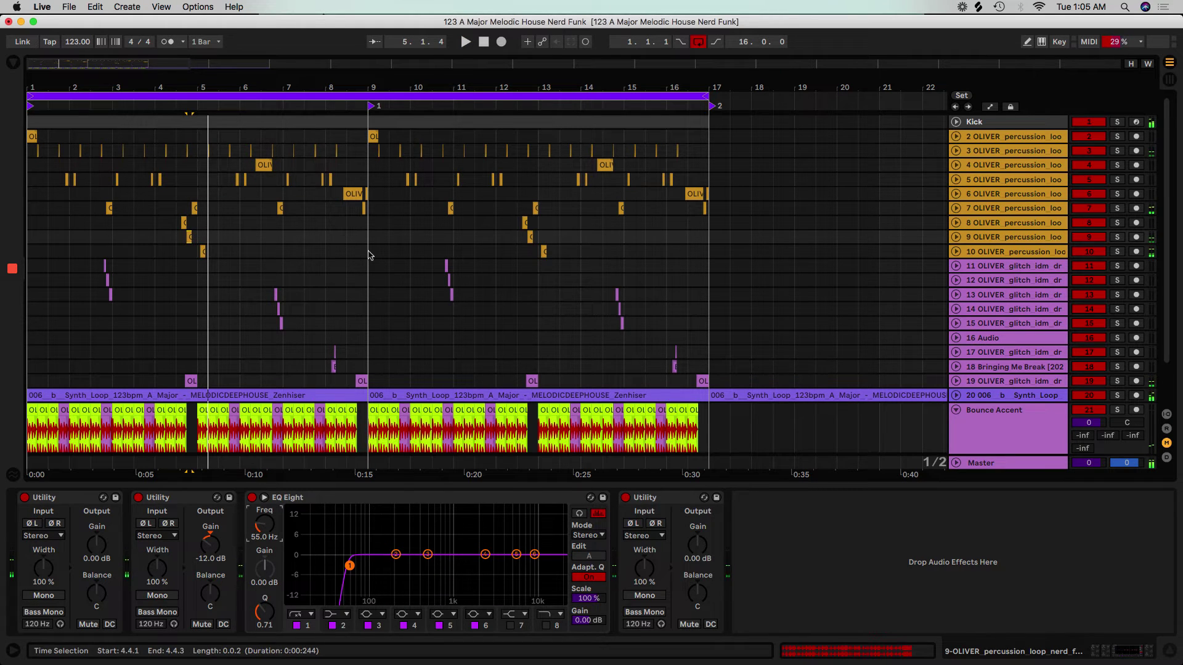
{"action": "left_click", "coordinate": [989, 251]}
{"action": "left_click", "coordinate": [297, 625]}
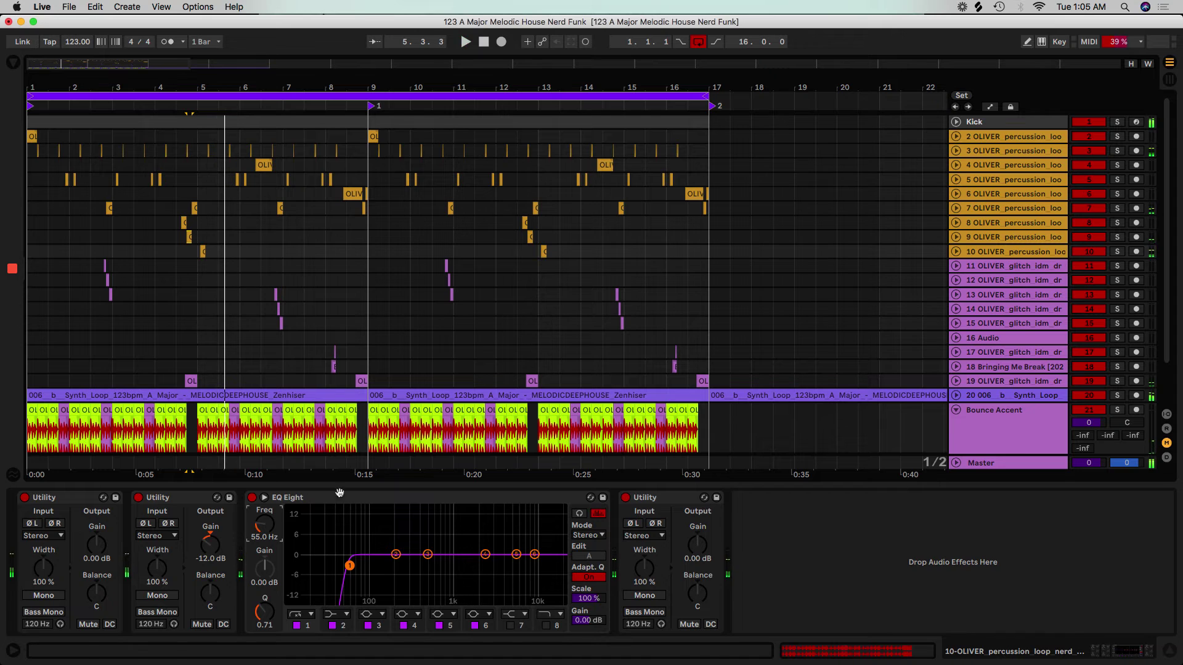
- Set track 10's EQ Eight band 1 low cut frequency to 391 Hz
{"action": "left_click_drag", "start_coordinate": [264, 523], "coordinate": [229, 316]}
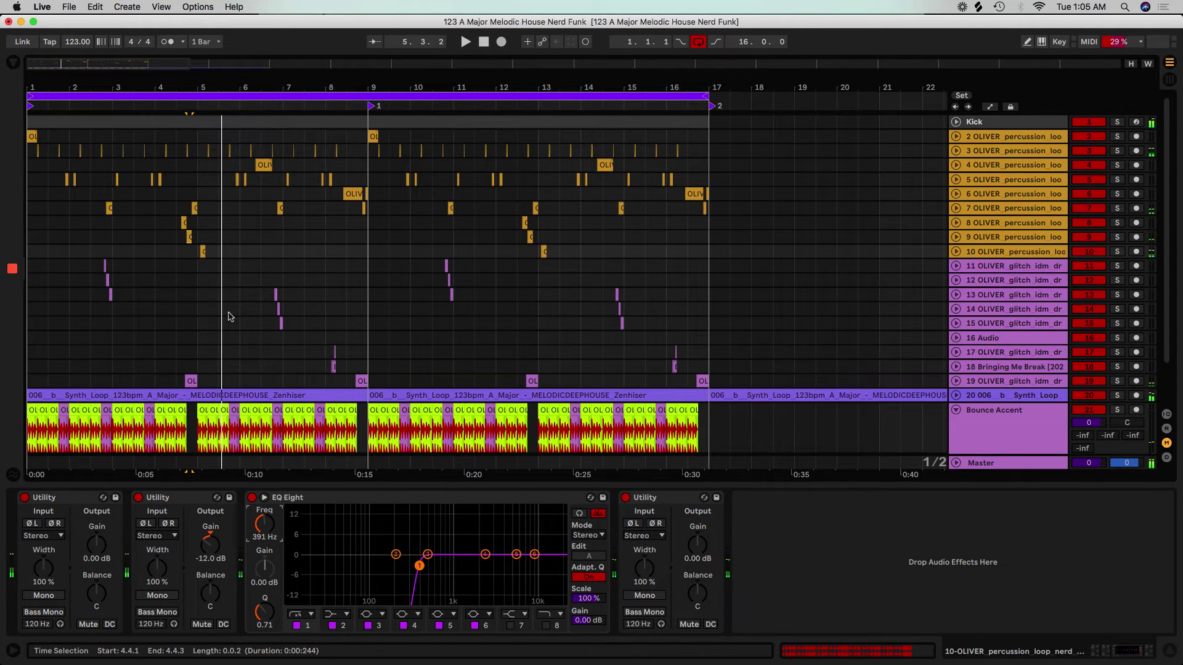
- Play from the track 11 clip at 2.4.2 and try its EQ Eight band 1 low cut at 100 Hz
{"action": "left_click", "coordinate": [986, 269]}
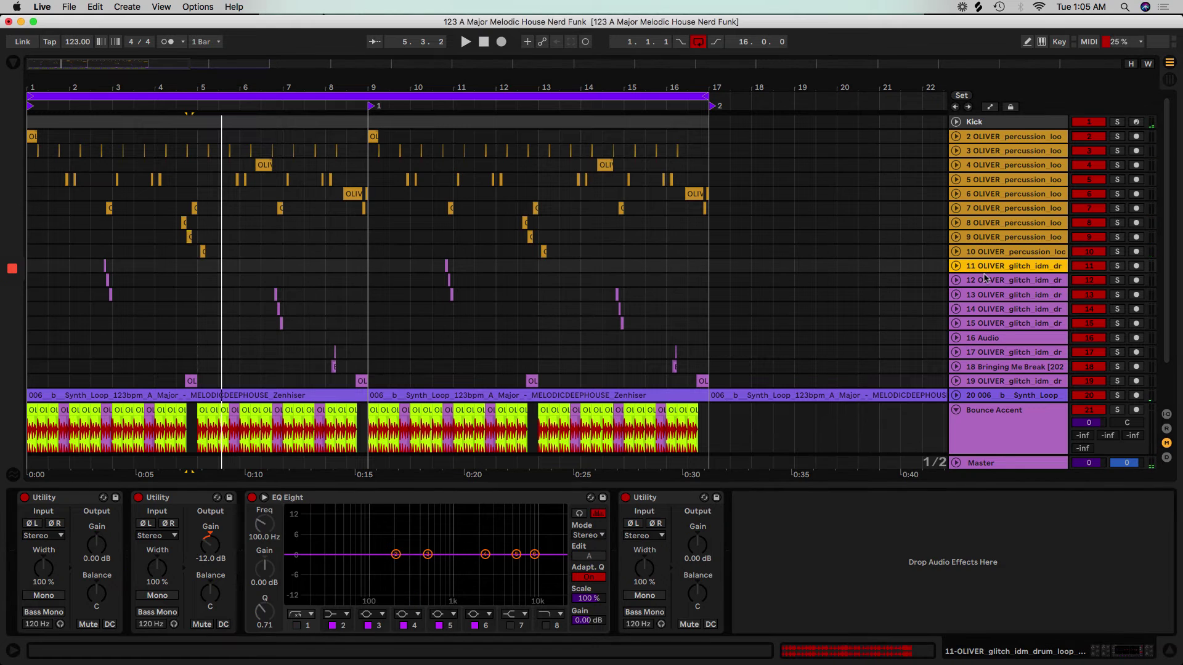
{"action": "left_click", "coordinate": [105, 264]}
{"action": "key", "text": "space"}
{"action": "key", "text": "space"}
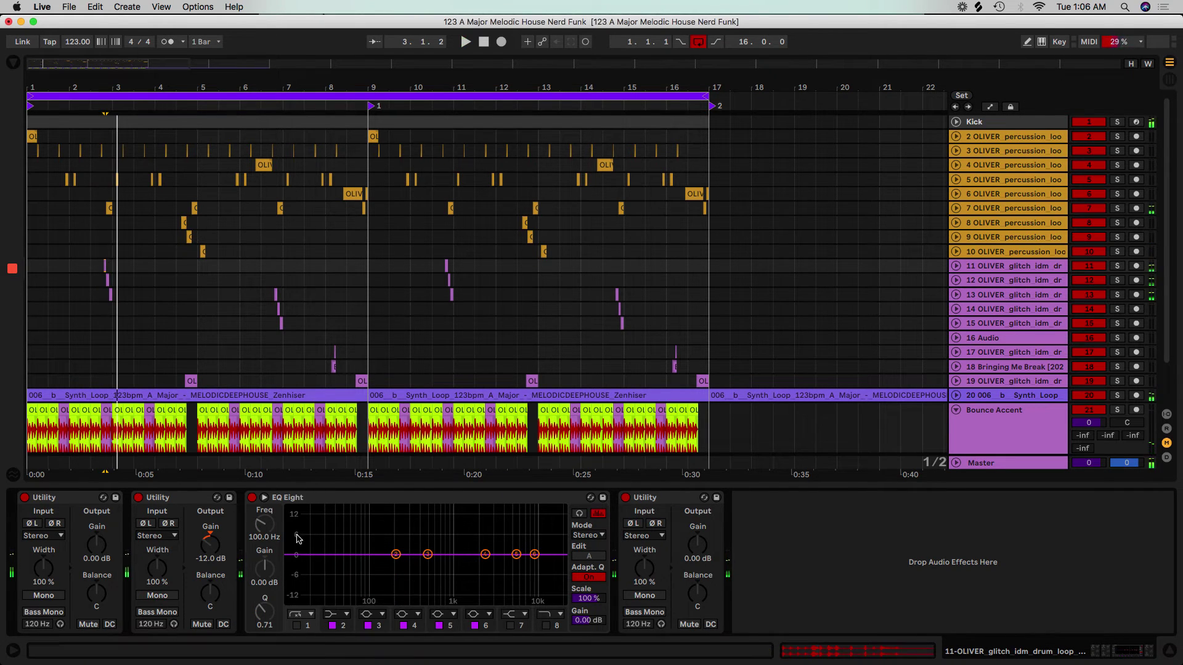
{"action": "left_click", "coordinate": [297, 626]}
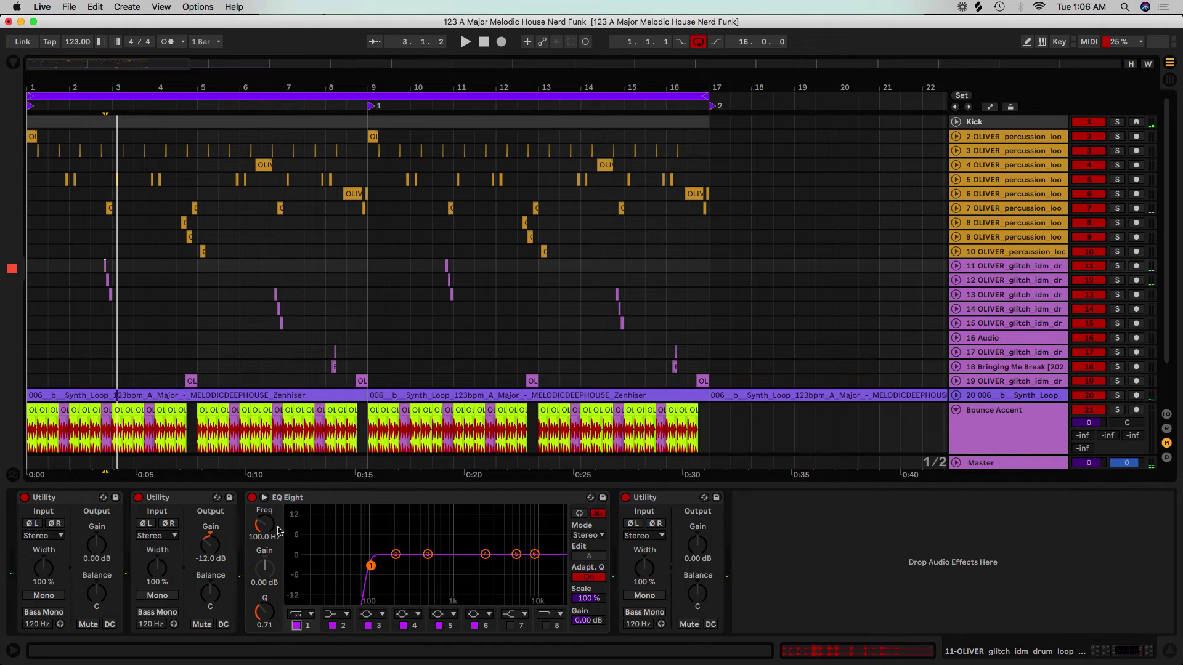
{"action": "left_click", "coordinate": [296, 626]}
- Play from the track 12 clip at 2.4.3 and enable the EQ Eight band 1 low cut at 100 Hz on tracks 13 and 12
{"action": "left_click", "coordinate": [110, 280]}
{"action": "key", "text": "space"}
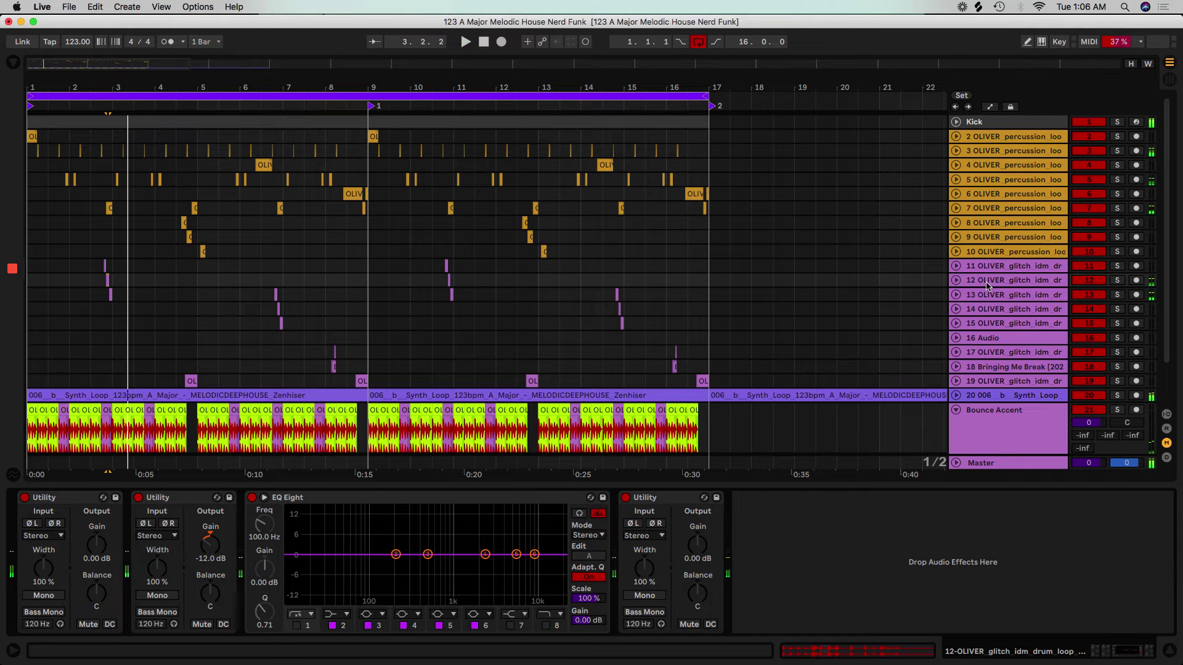
{"action": "left_click", "coordinate": [985, 295]}
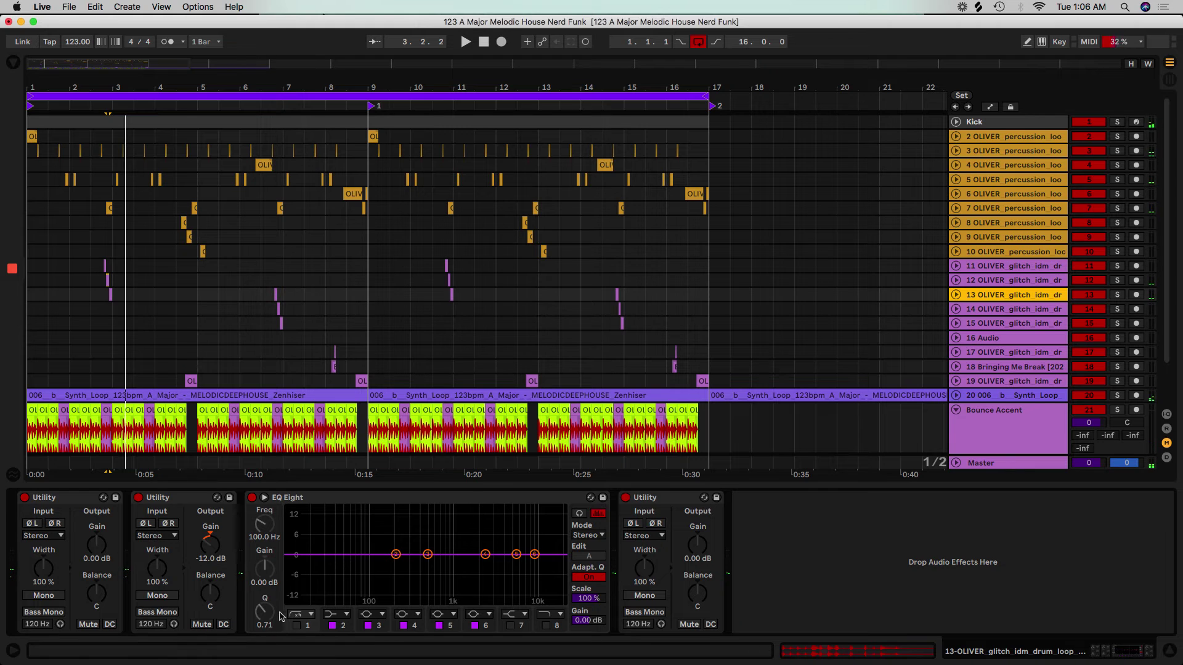
{"action": "left_click", "coordinate": [295, 626]}
{"action": "left_click", "coordinate": [959, 284]}
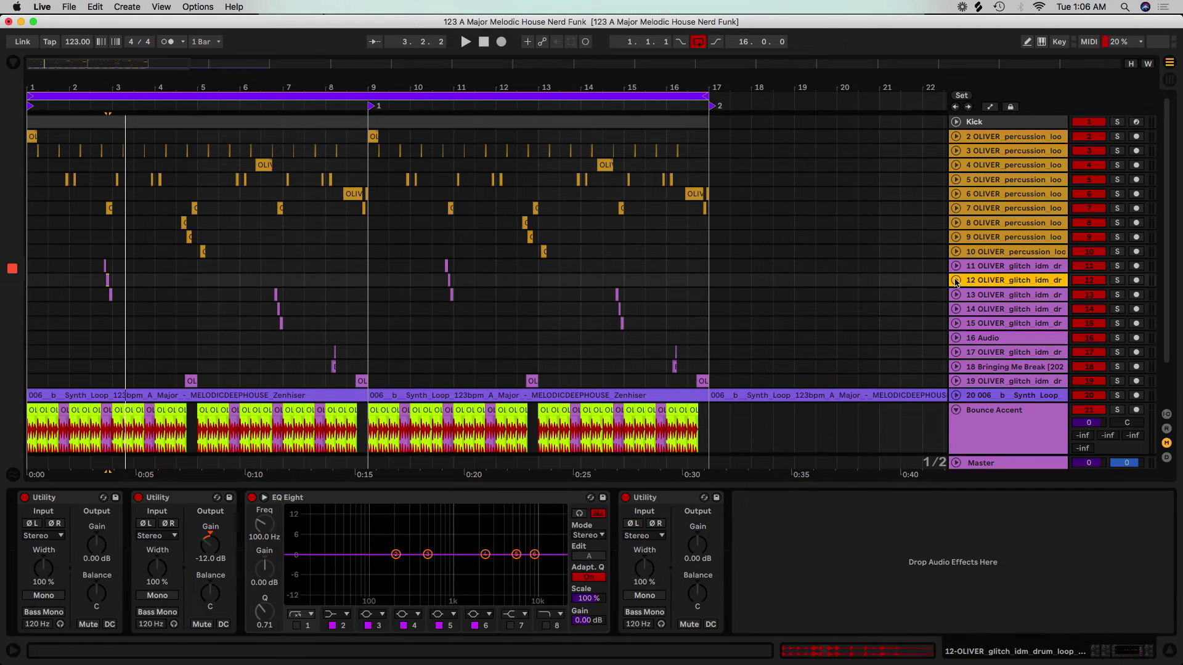
{"action": "left_click", "coordinate": [295, 614]}
{"action": "left_click", "coordinate": [296, 624]}
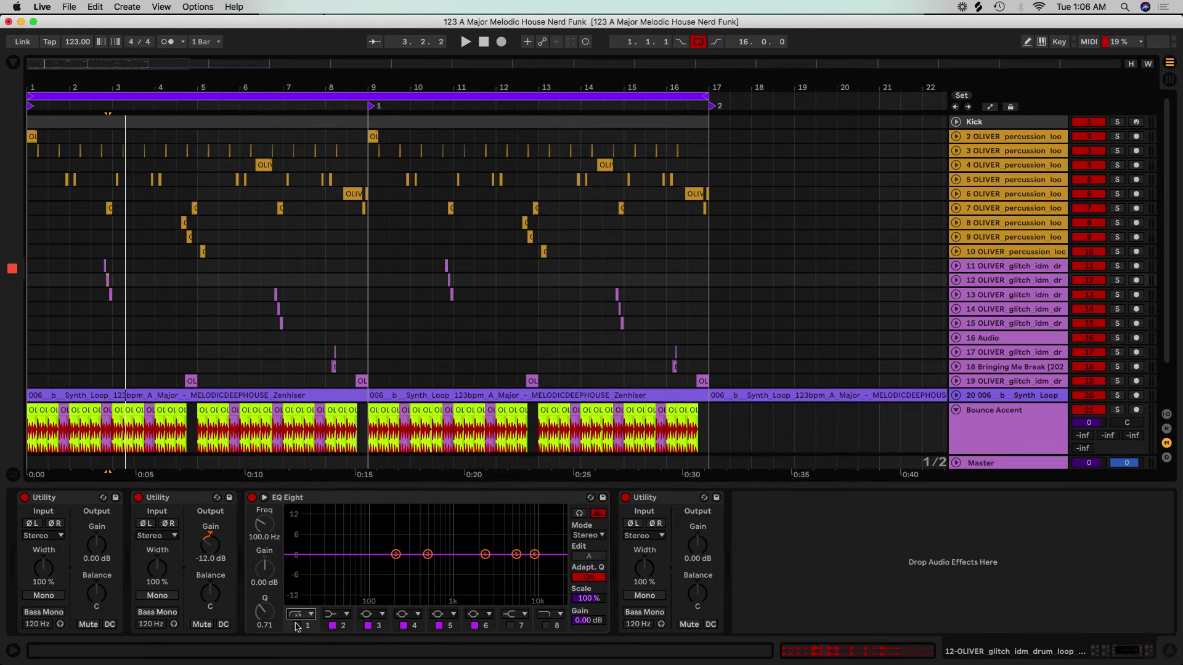
- Solo track 11, play from its clip at 2.4.2 and enable its EQ Eight band 1 low cut at 100 Hz
{"action": "left_click", "coordinate": [999, 268]}
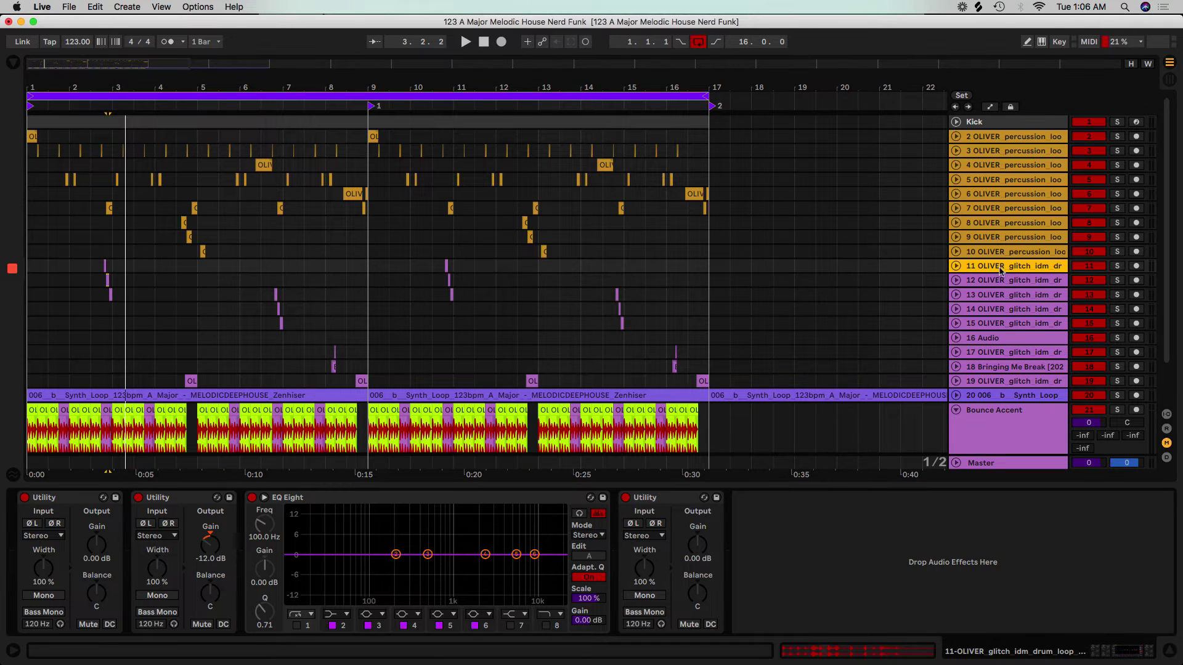
{"action": "left_click", "coordinate": [1116, 266]}
{"action": "left_click_drag", "start_coordinate": [75, 93], "coordinate": [308, 285]}
{"action": "key", "text": "space"}
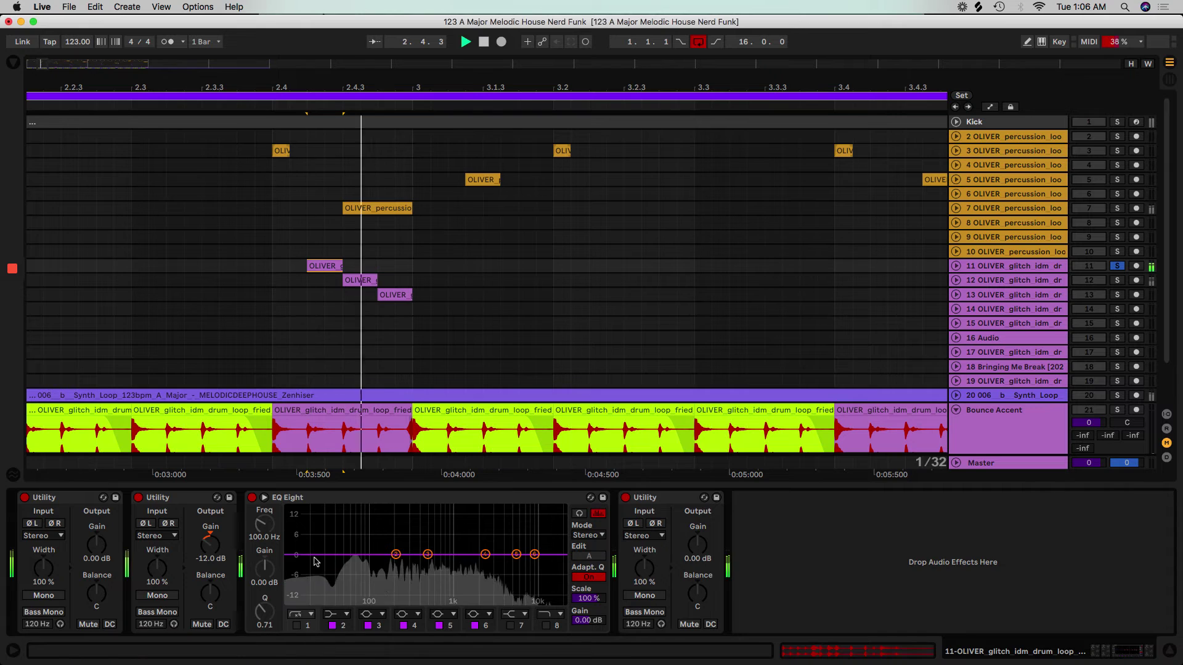
{"action": "left_click", "coordinate": [300, 624]}
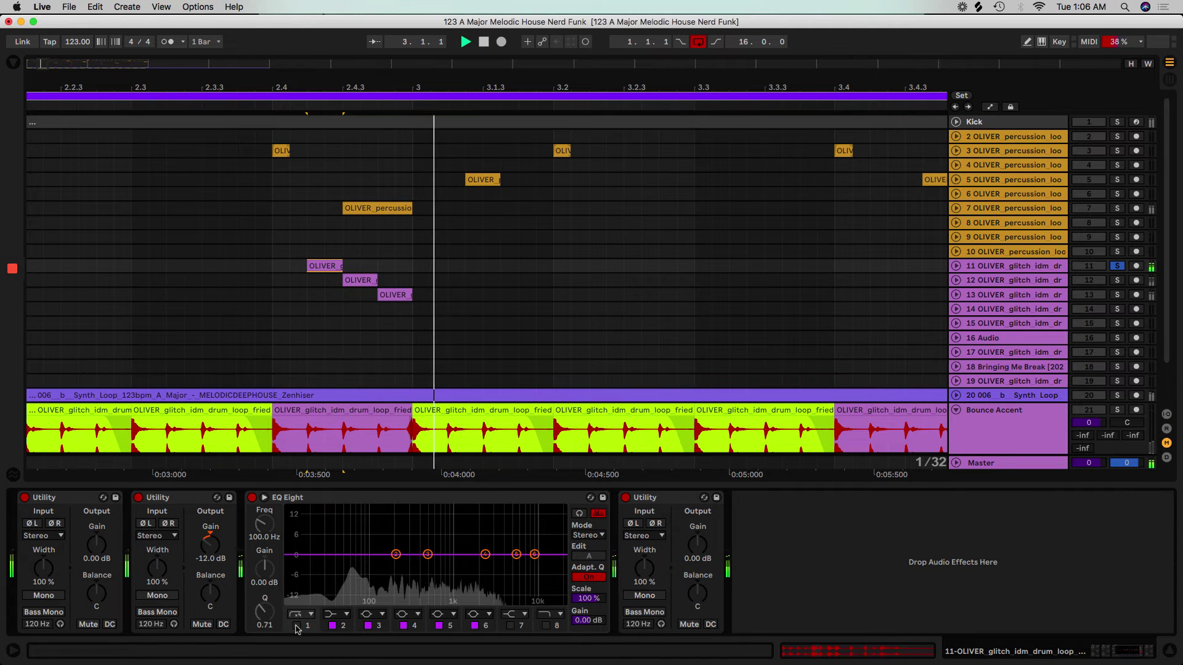
{"action": "key", "text": "space"}
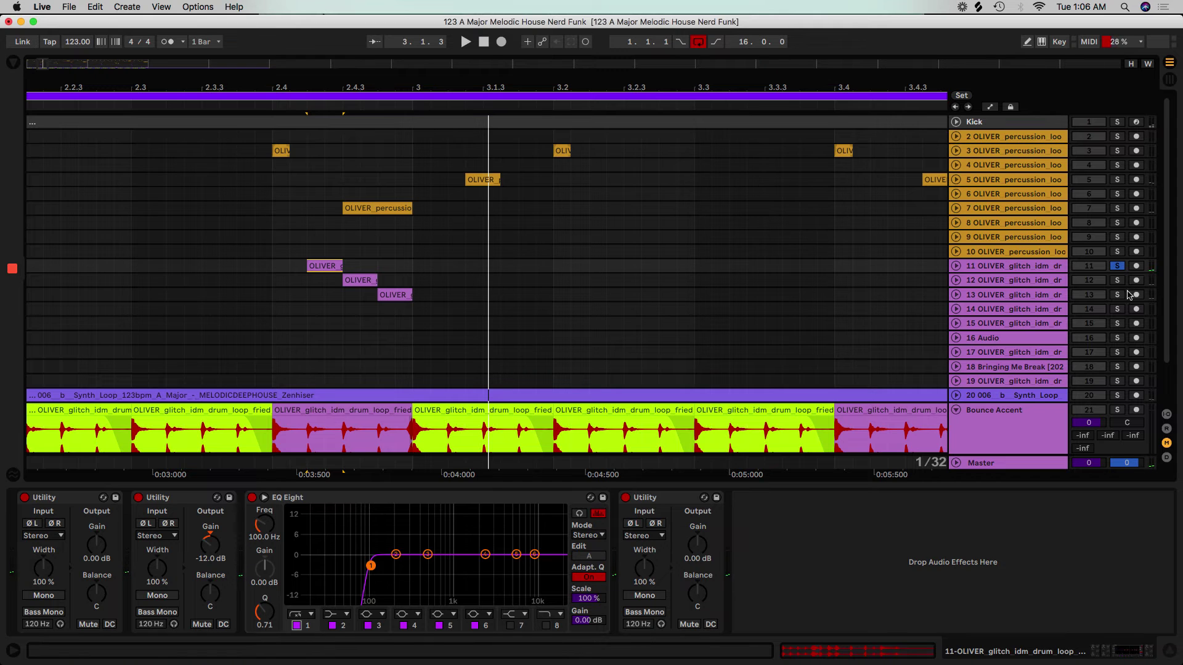
- Unsolo track 11 and check the EQ Eight low cuts on tracks 12 and 13 with the wider arrangement in view
{"action": "left_click_drag", "start_coordinate": [474, 84], "coordinate": [48, 99]}
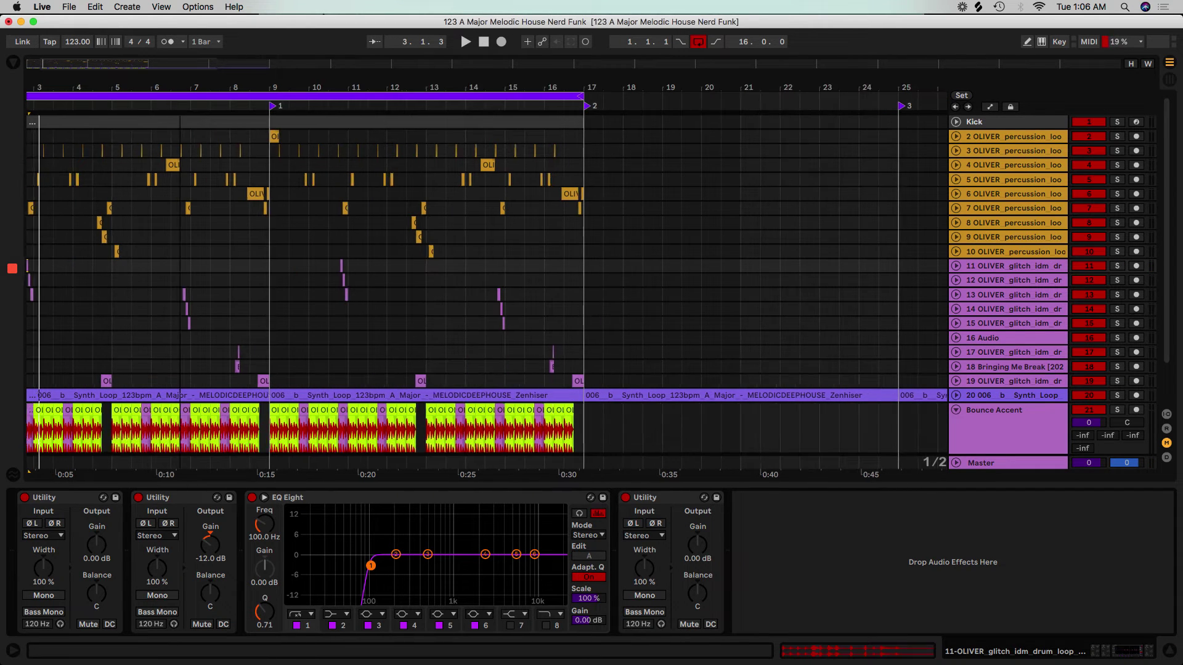
{"action": "scroll", "coordinate": [191, 179], "scroll_direction": "up", "scroll_amount": 5}
{"action": "left_click", "coordinate": [981, 280]}
{"action": "left_click", "coordinate": [982, 296]}
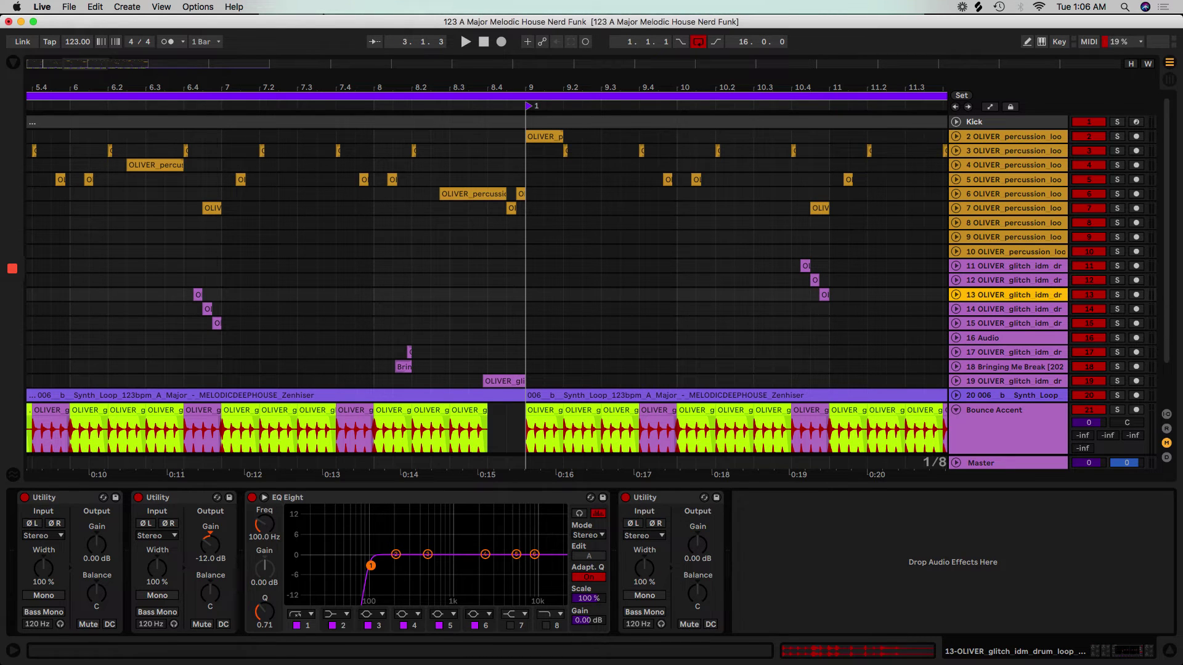
- Play from the track 13 clip at 6.4.2, solo the track and replay from its clip at 2.4.4
{"action": "scroll", "coordinate": [269, 183], "scroll_direction": "down", "scroll_amount": 5}
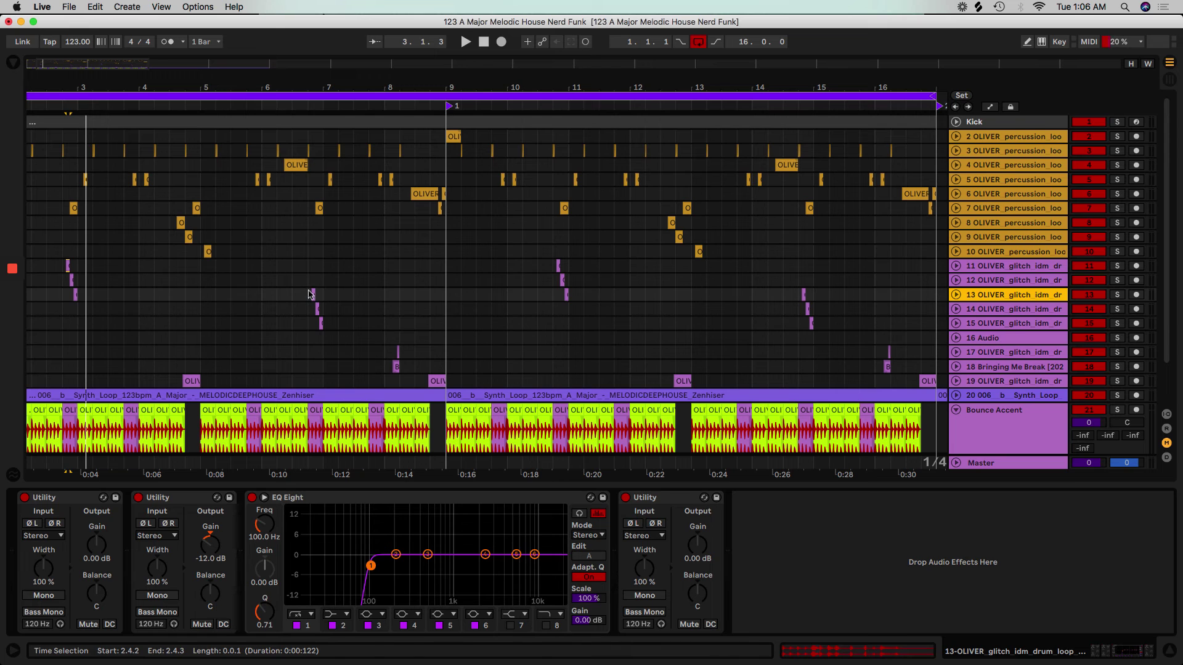
{"action": "left_click", "coordinate": [310, 295]}
{"action": "key", "text": "space"}
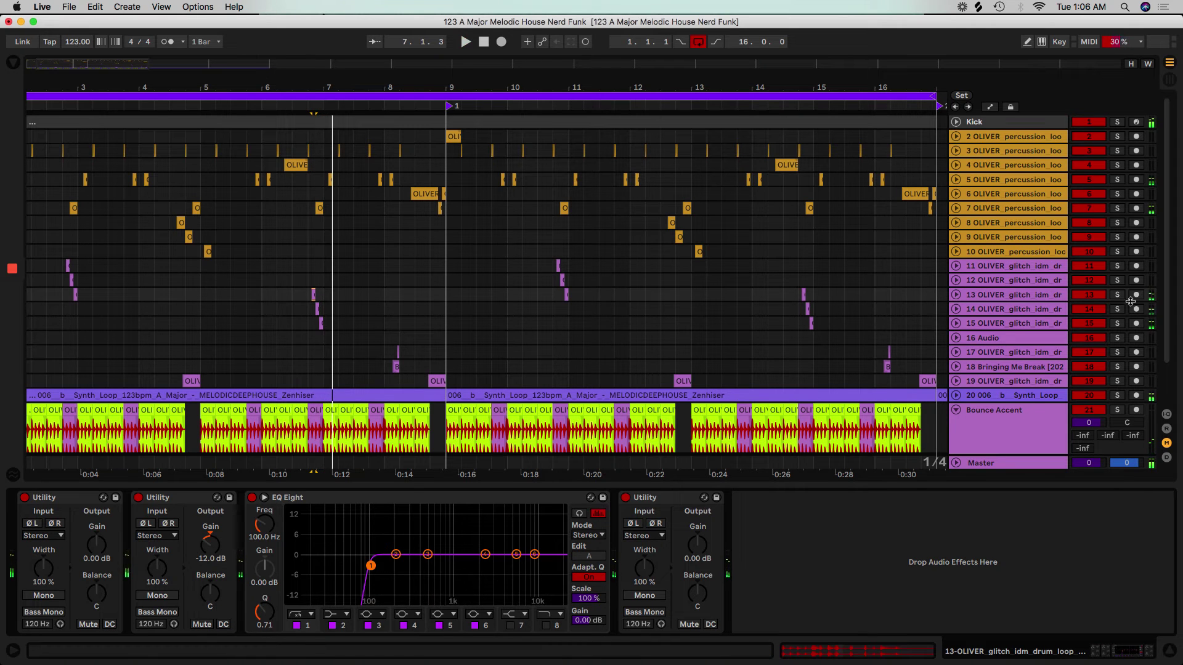
{"action": "left_click", "coordinate": [74, 295]}
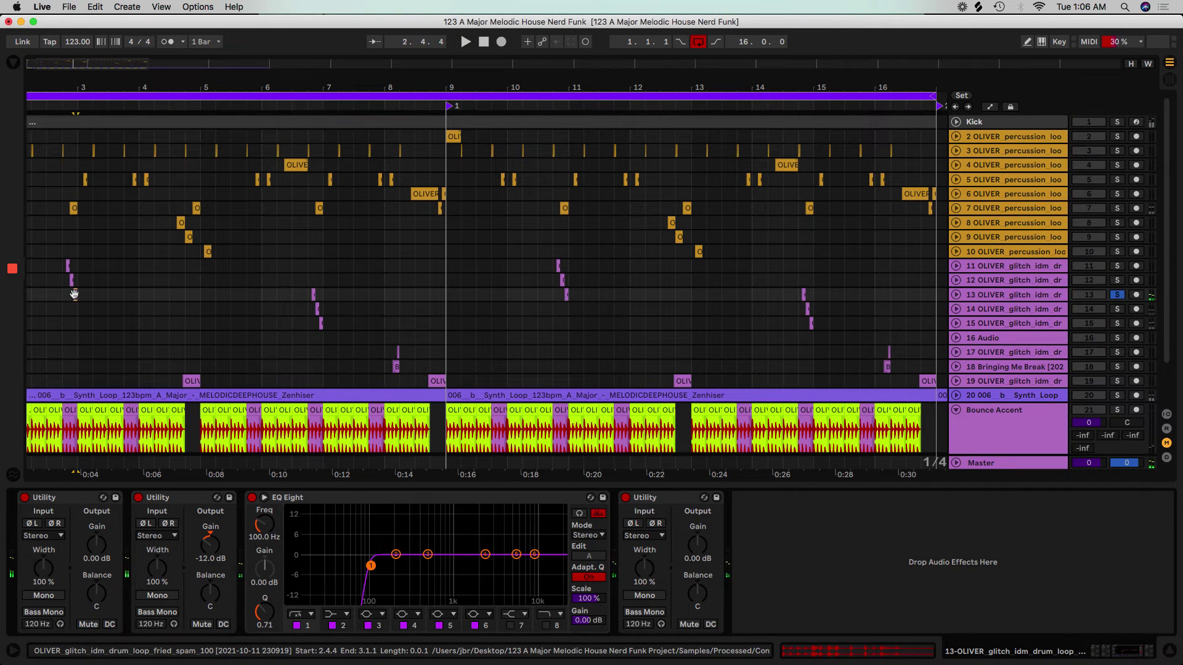
{"action": "key", "text": "space"}
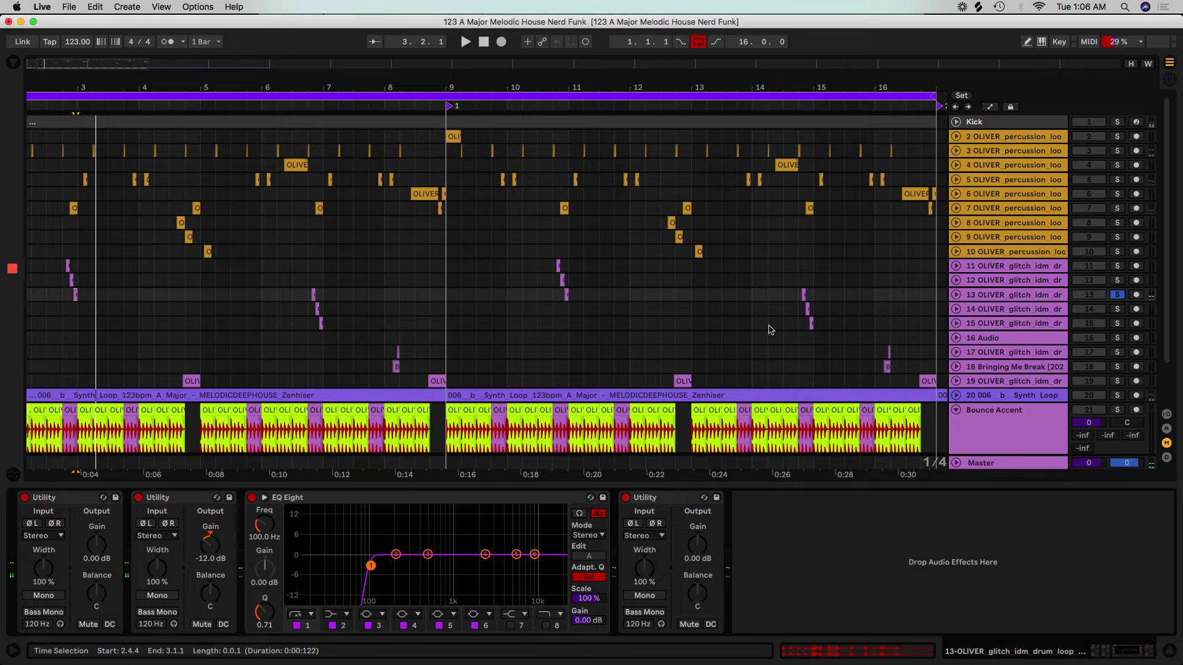
- Move the glitch clips at 6.4 and 14.4 on tracks 13 to 15 down one track, onto tracks 14 to 16
{"action": "scroll", "coordinate": [641, 326], "scroll_direction": "down", "scroll_amount": 1}
{"action": "left_click", "coordinate": [512, 323]}
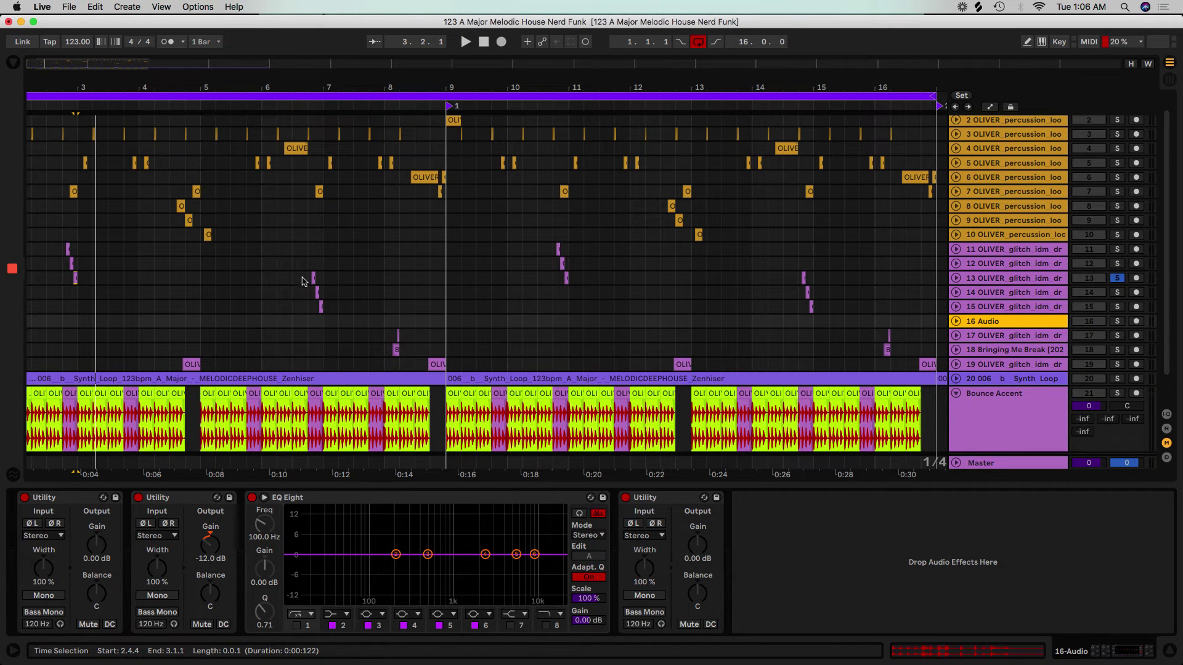
{"action": "left_click_drag", "start_coordinate": [309, 289], "coordinate": [325, 323]}
{"action": "left_click_drag", "start_coordinate": [798, 285], "coordinate": [810, 320]}
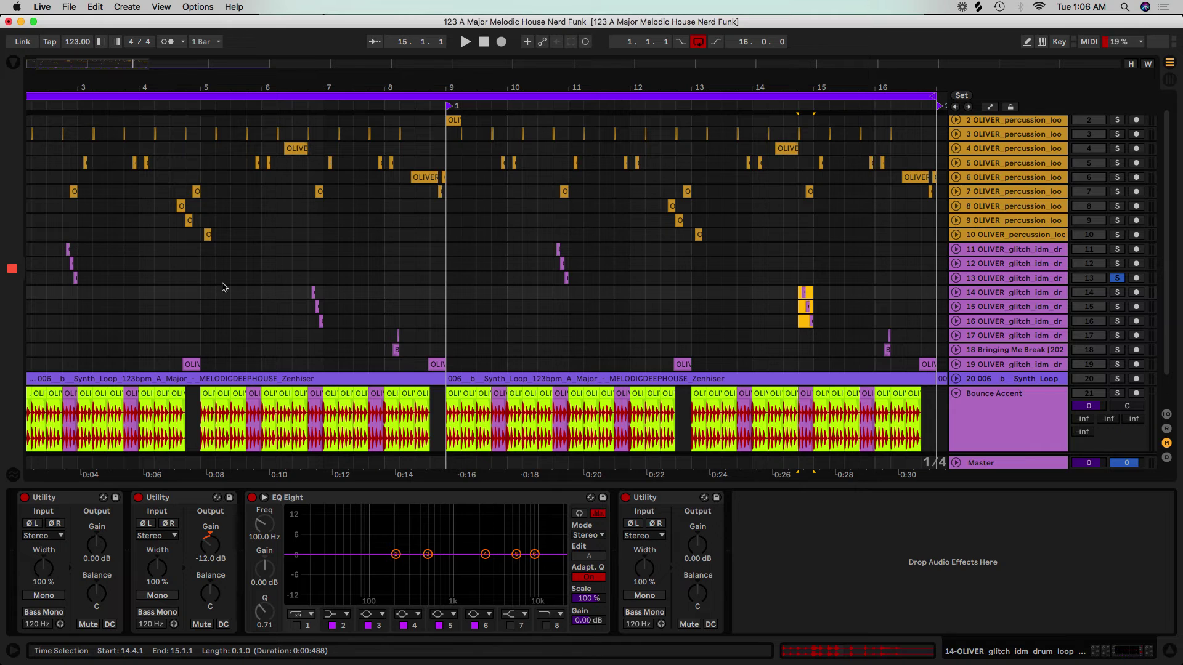
- Enable the EQ Eight band 1 low cut at 100 Hz on tracks 14, 15, 16 and 18
{"action": "left_click", "coordinate": [312, 295]}
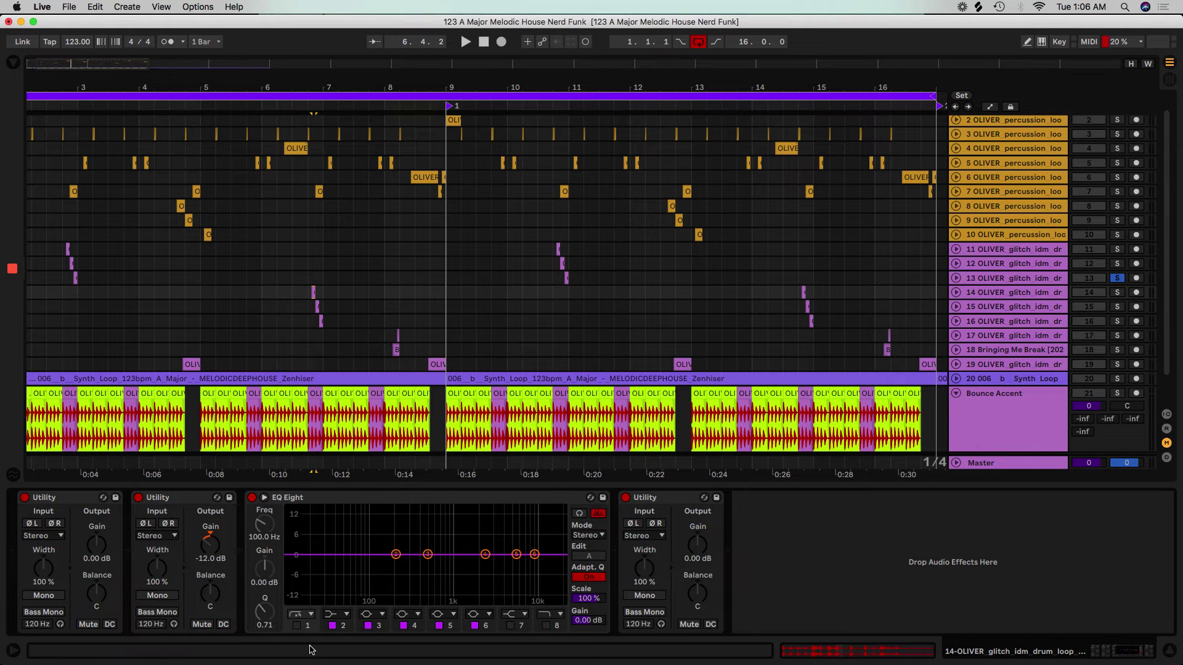
{"action": "left_click", "coordinate": [298, 625]}
{"action": "left_click", "coordinate": [973, 310]}
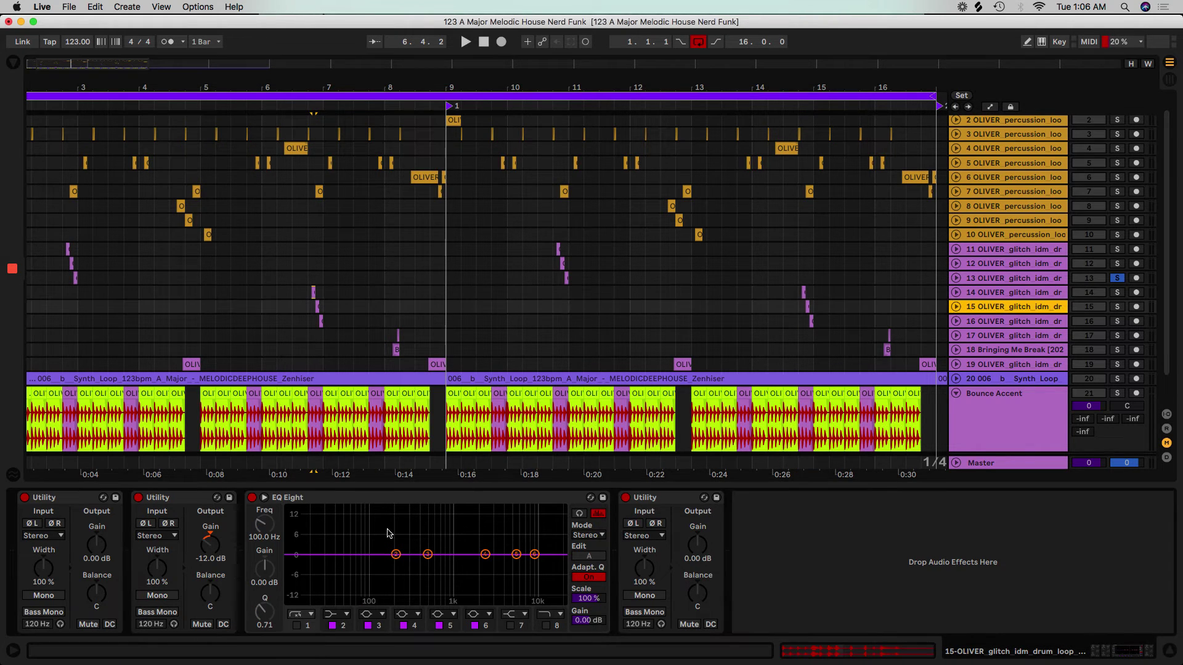
{"action": "left_click", "coordinate": [297, 625]}
{"action": "left_click", "coordinate": [1002, 322]}
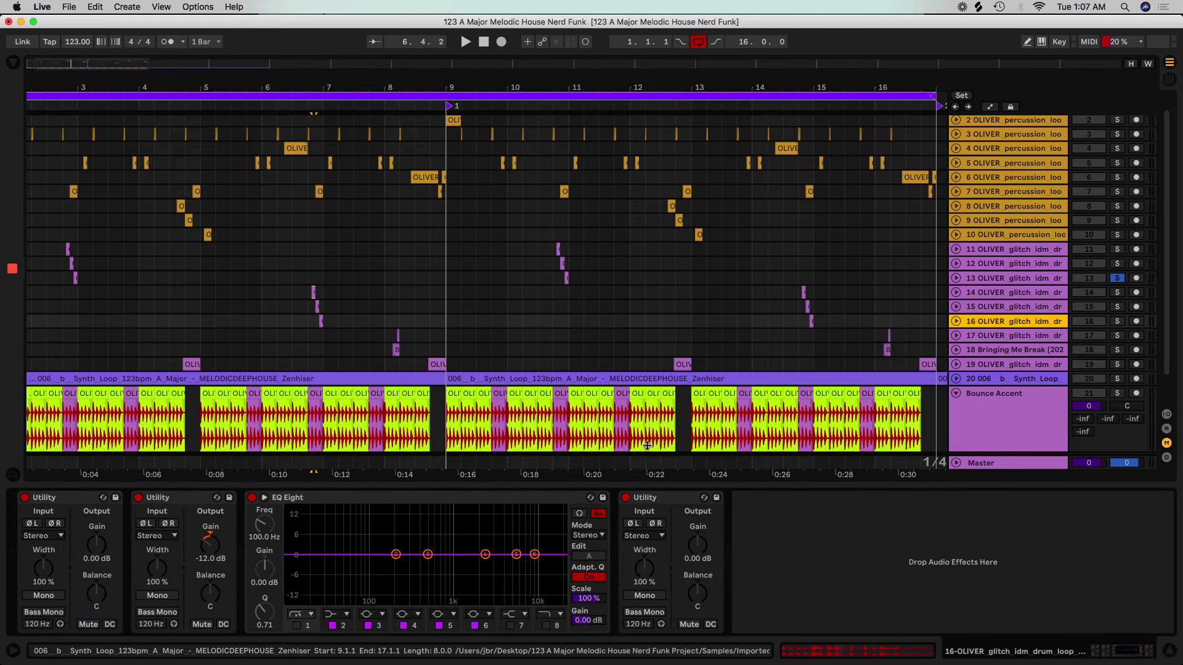
{"action": "left_click", "coordinate": [297, 625]}
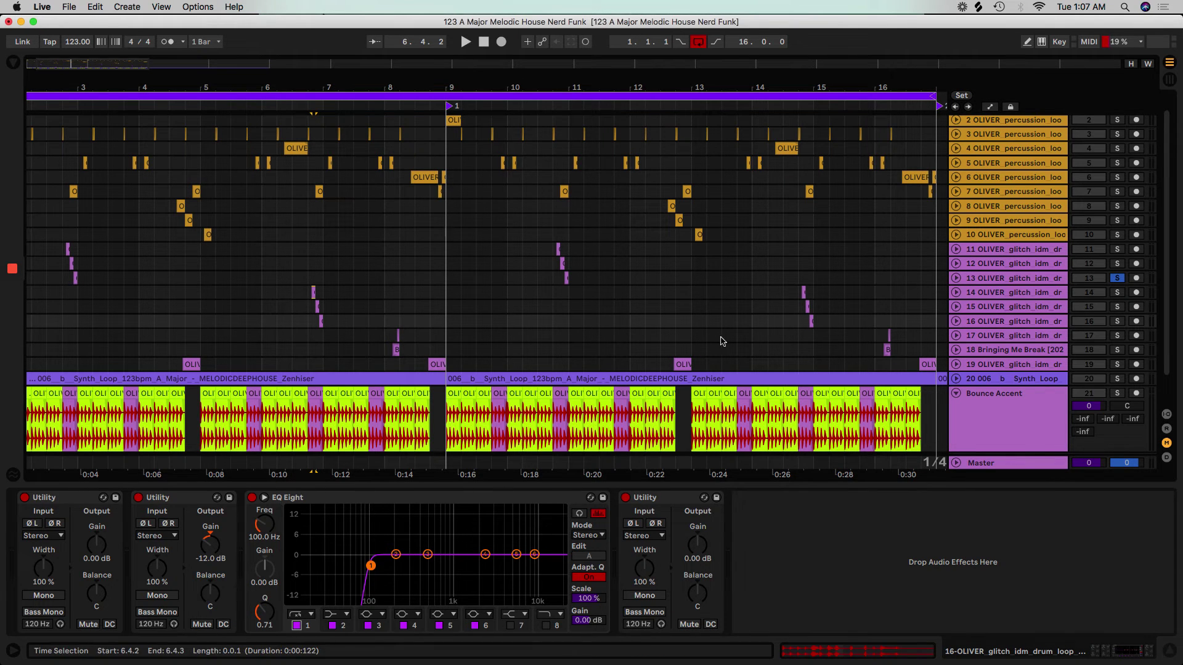
{"action": "left_click", "coordinate": [985, 336]}
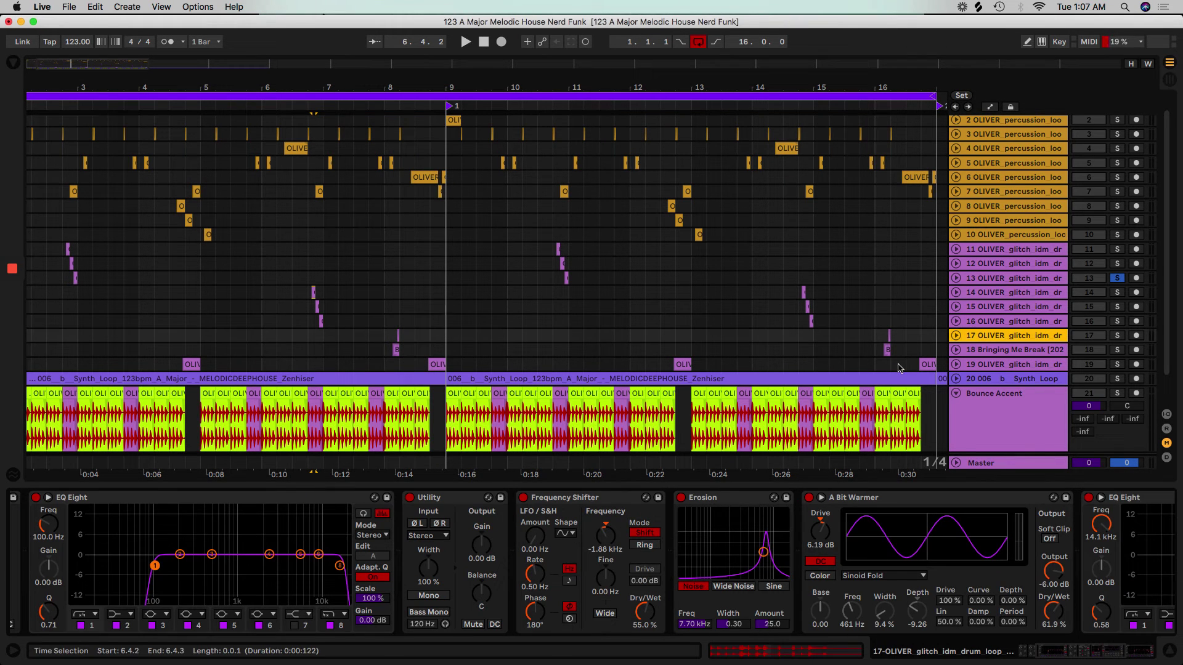
{"action": "left_click", "coordinate": [1002, 350]}
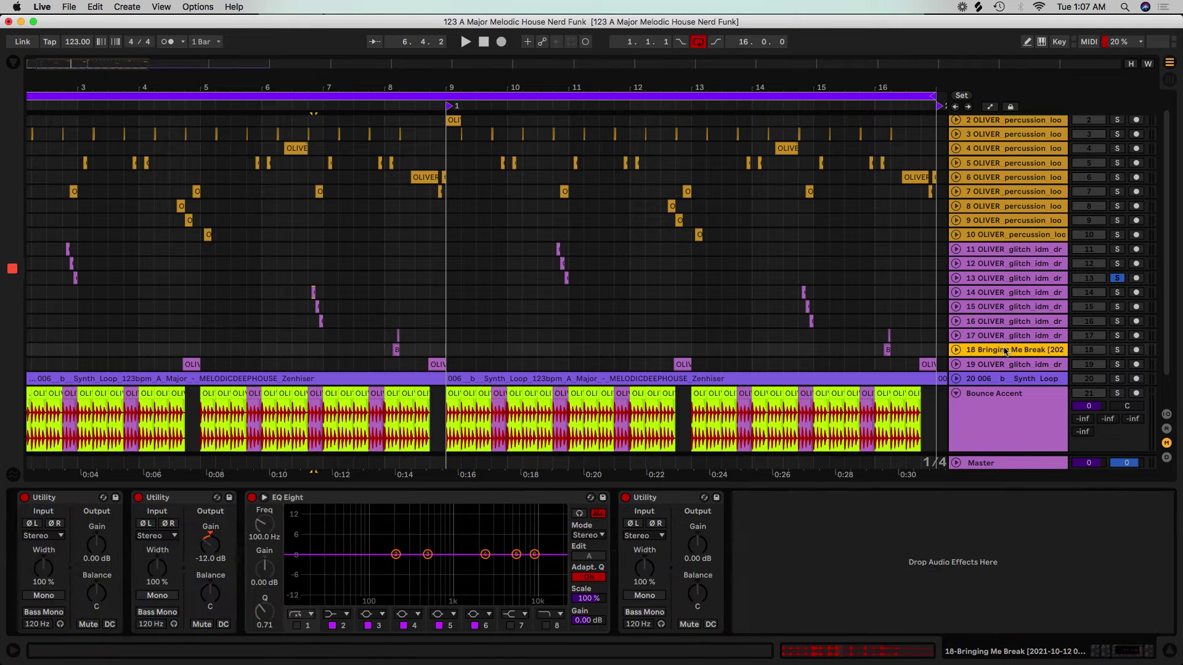
{"action": "left_click", "coordinate": [297, 625]}
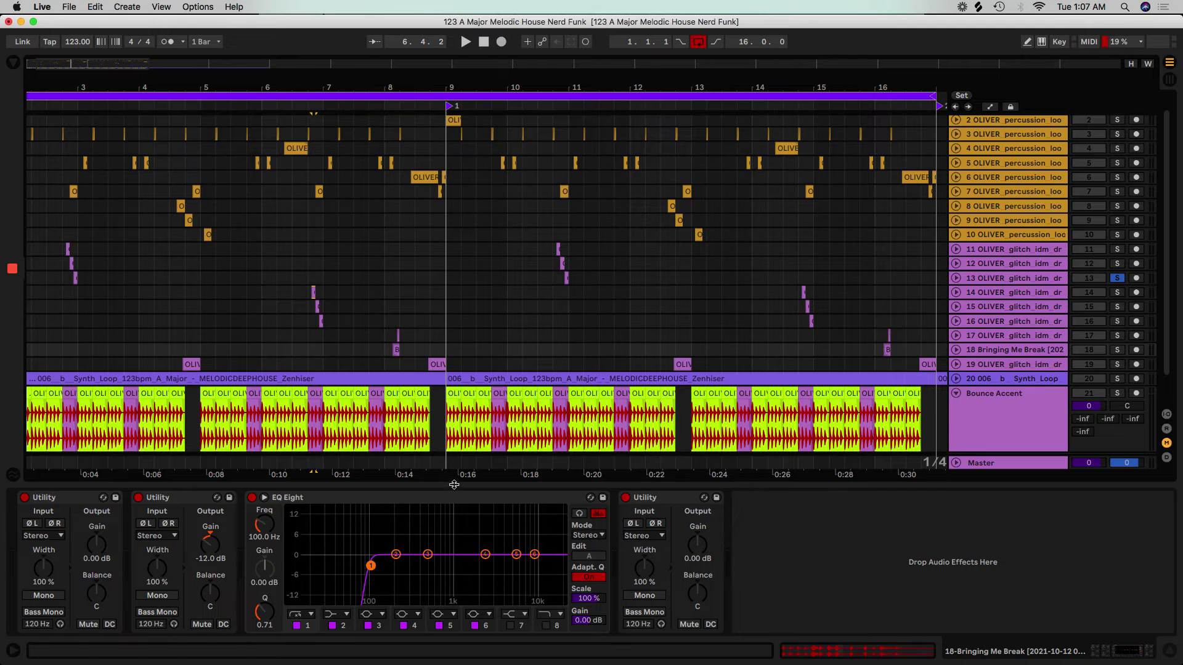
- Solo the Kick track and examine its low-frequency spectrum in the enlarged EQ Eight display during playback
{"action": "left_click_drag", "start_coordinate": [454, 485], "coordinate": [454, 634]}
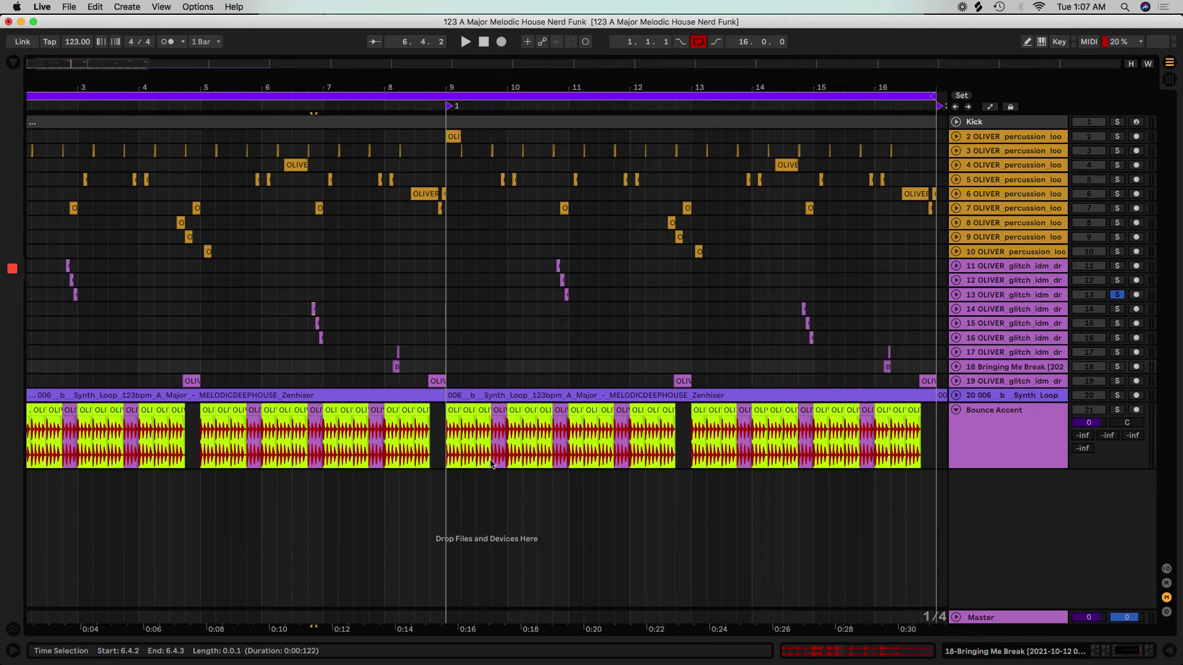
{"action": "double_click", "coordinate": [1014, 124]}
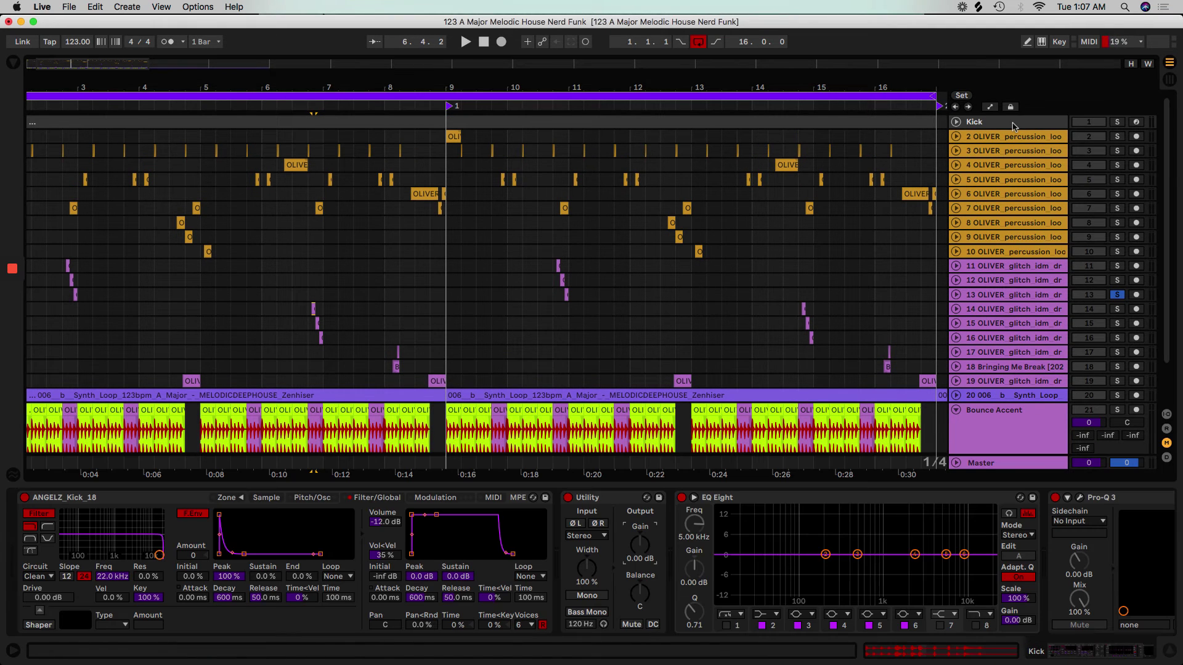
{"action": "left_click", "coordinate": [813, 559]}
{"action": "key", "text": "space"}
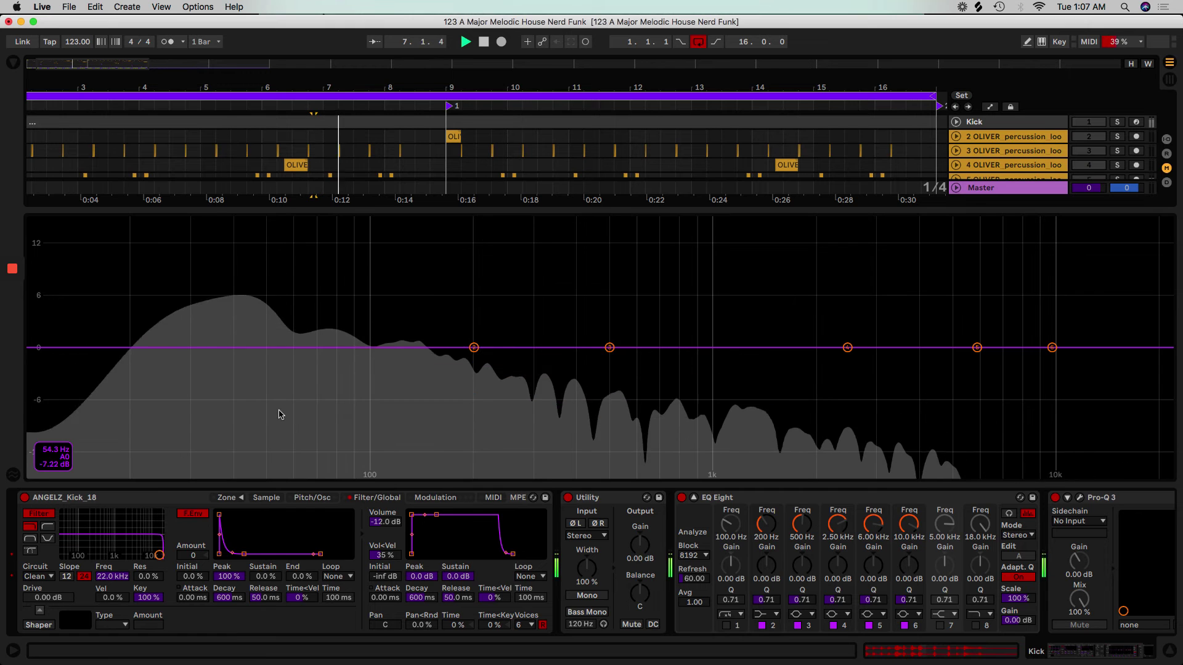
{"action": "key", "text": "space"}
{"action": "left_click", "coordinate": [1117, 122]}
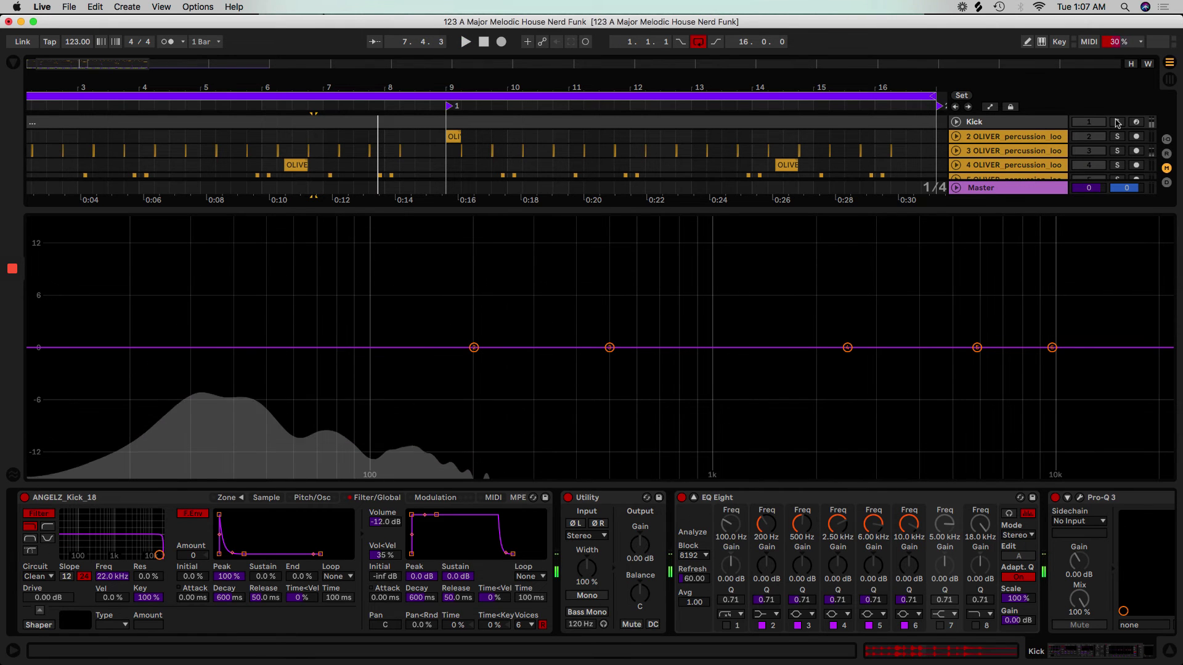
{"action": "key", "text": "space"}
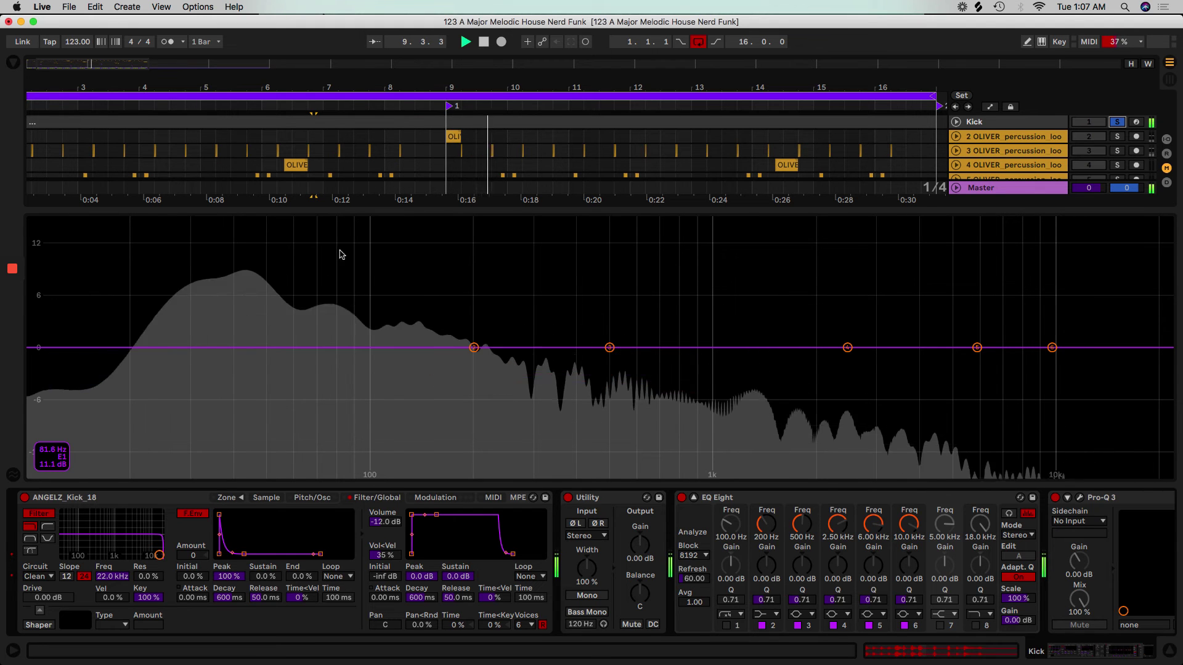
{"action": "key", "text": "space"}
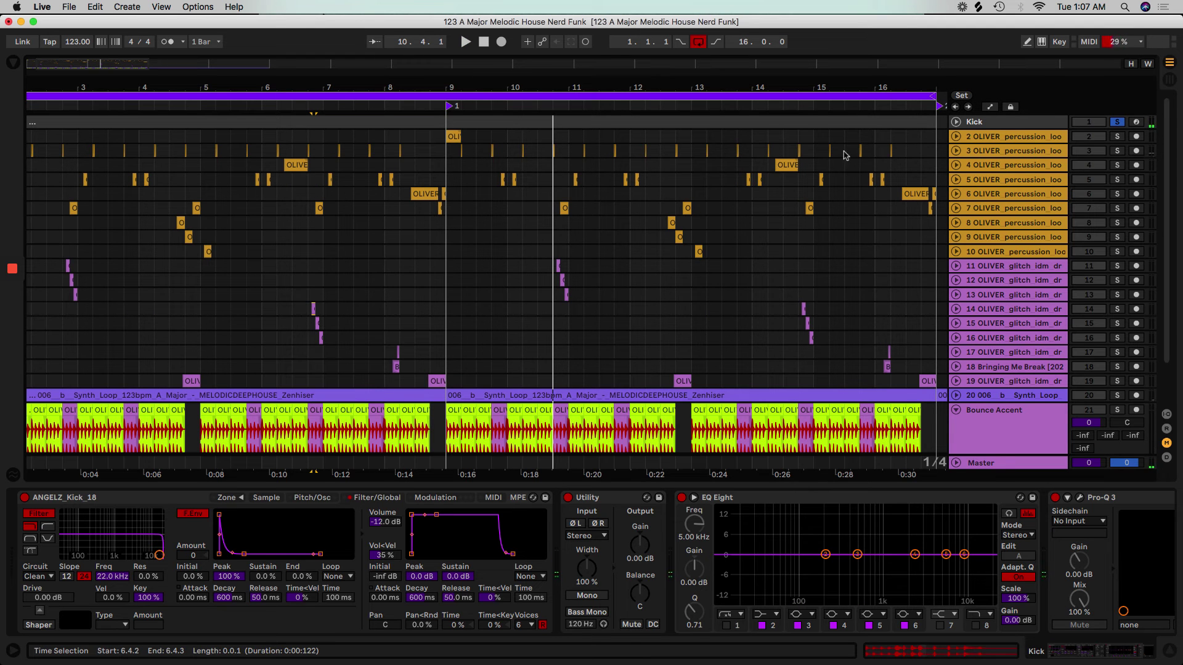
- Inspect the Kick MIDI clip starting at 9.1.1 and return to the Kick track's device chain
{"action": "left_click", "coordinate": [714, 123]}
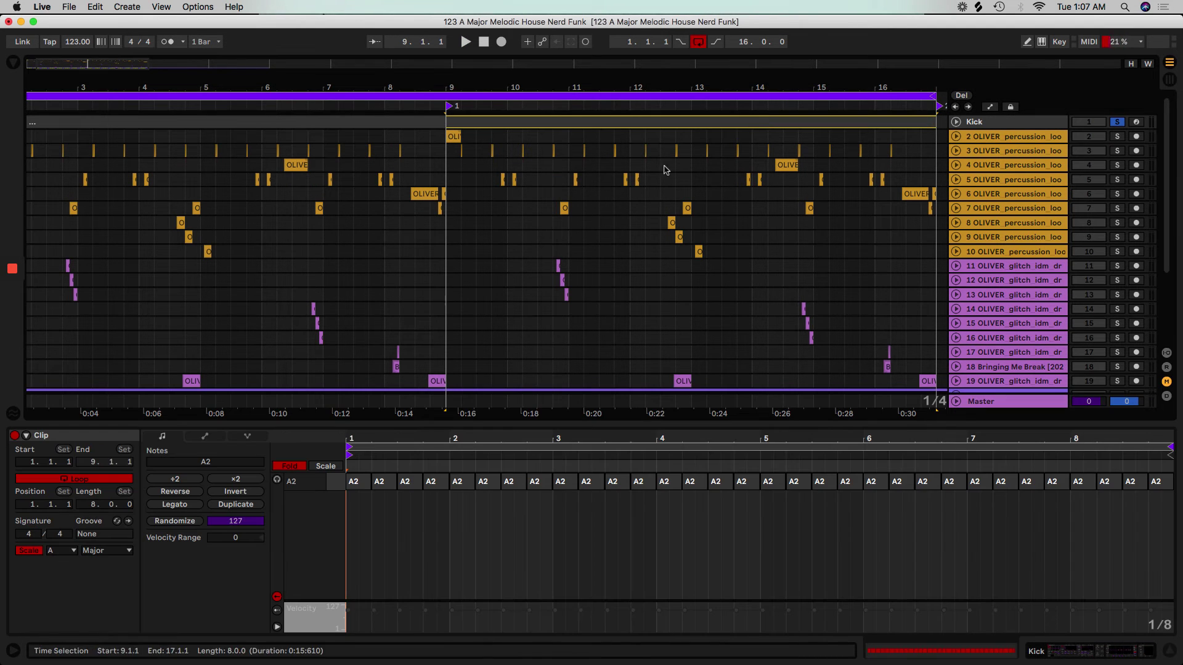
{"action": "left_click", "coordinate": [1001, 122]}
{"action": "left_click", "coordinate": [998, 122]}
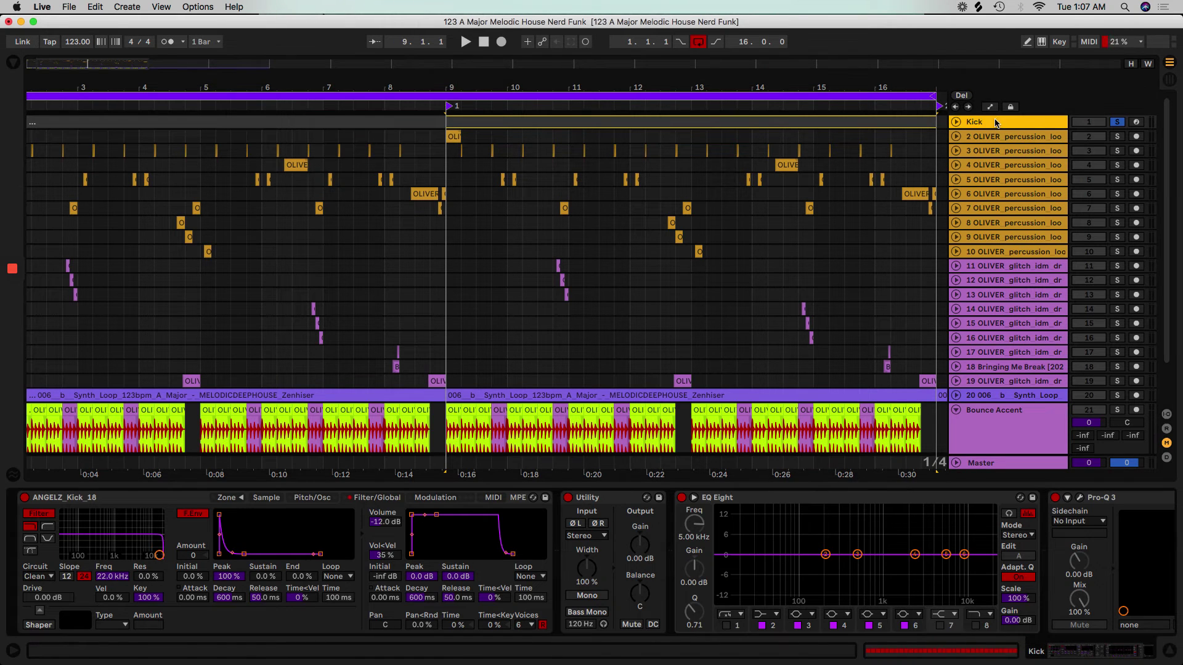
- Show the Kick instrument's sample settings, duplicate the Kick track and name the copy "Kick F"
{"action": "left_click", "coordinate": [265, 498]}
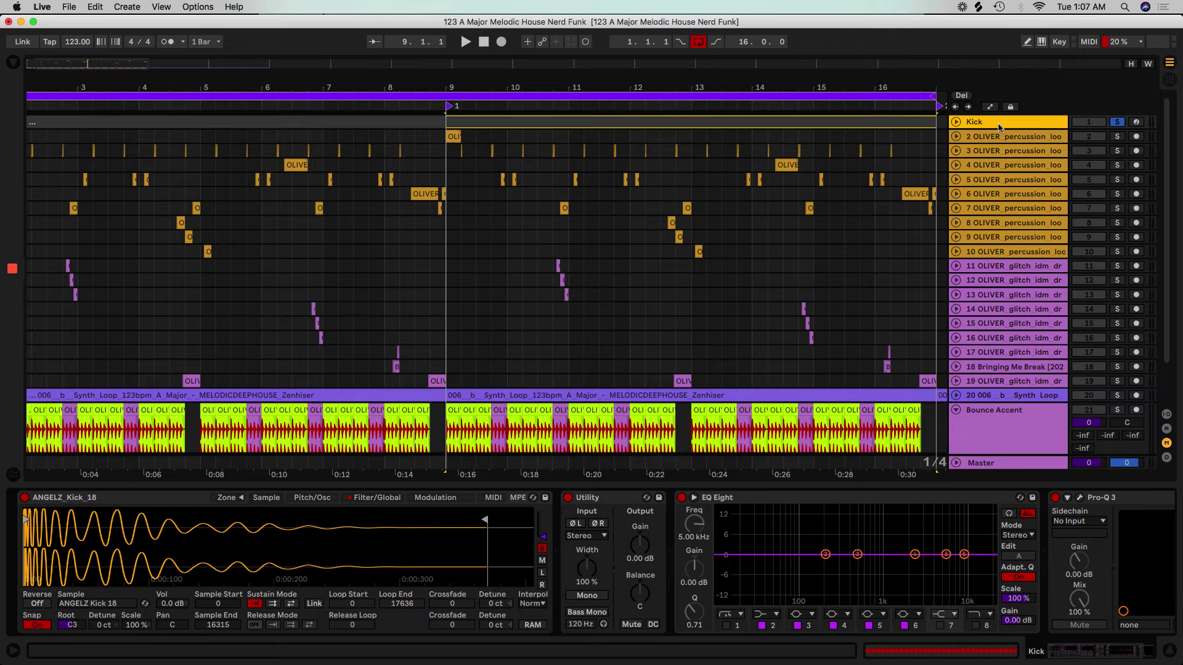
{"action": "key", "text": "super+d"}
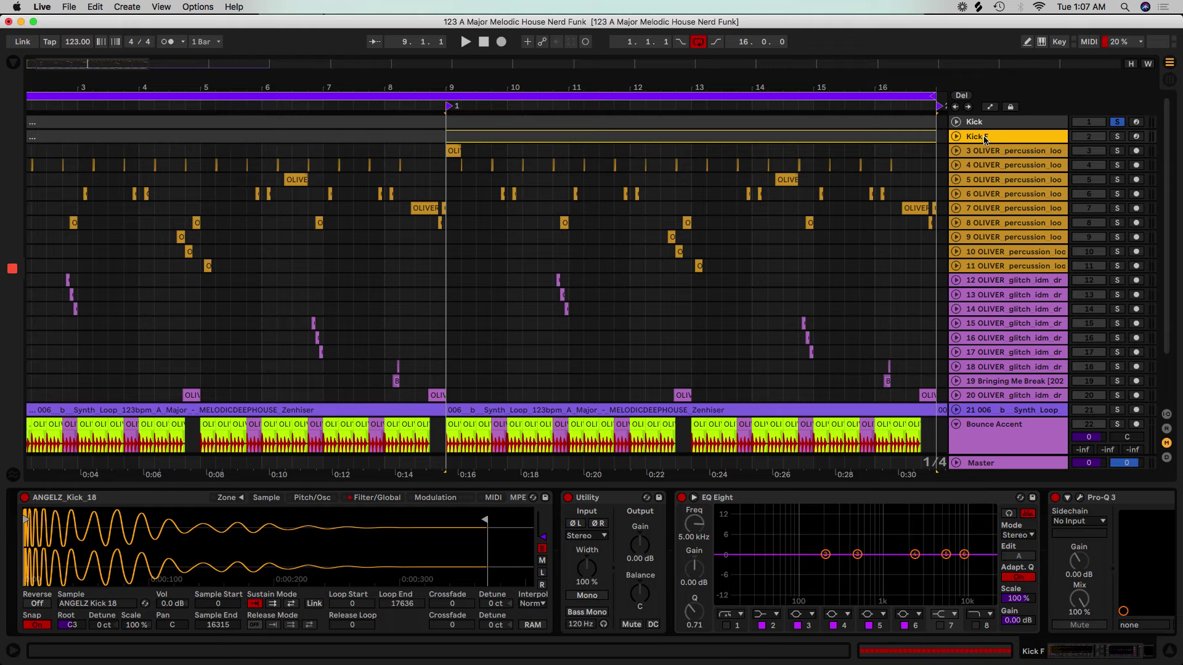
- Insert a MIDI track below Bounce Accent and create an empty MIDI clip on it from 9.1.1 to 17.1.1
{"action": "scroll", "coordinate": [741, 382], "scroll_direction": "down", "scroll_amount": 3}
{"action": "right_click", "coordinate": [999, 456]}
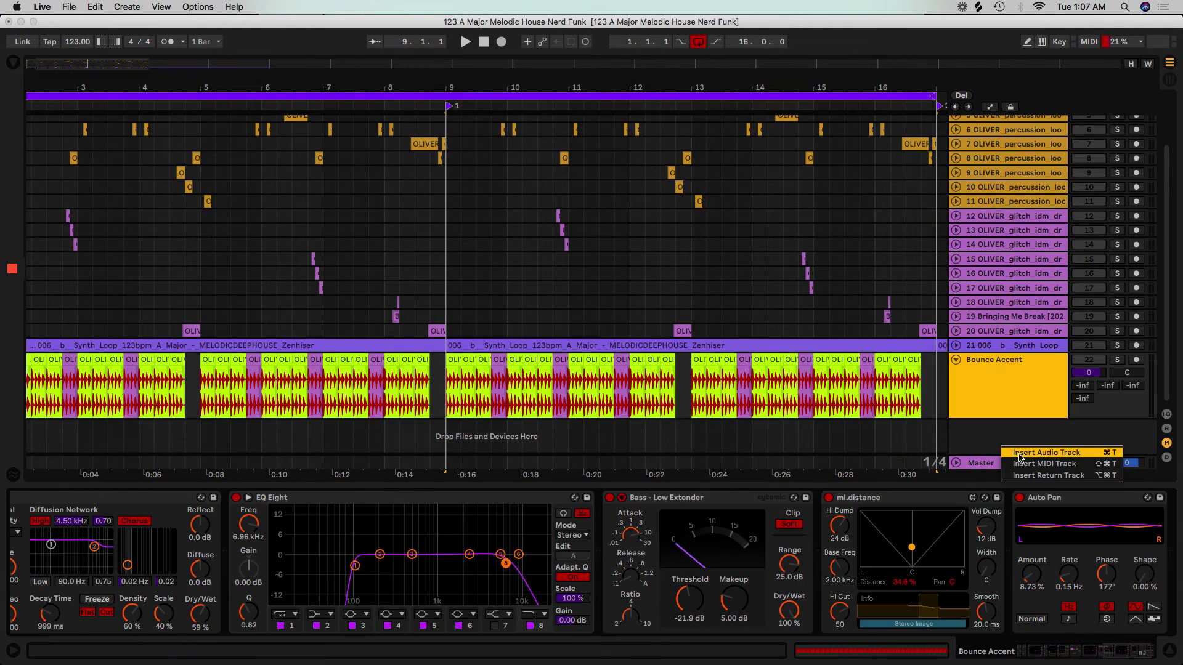
{"action": "key", "text": "Return"}
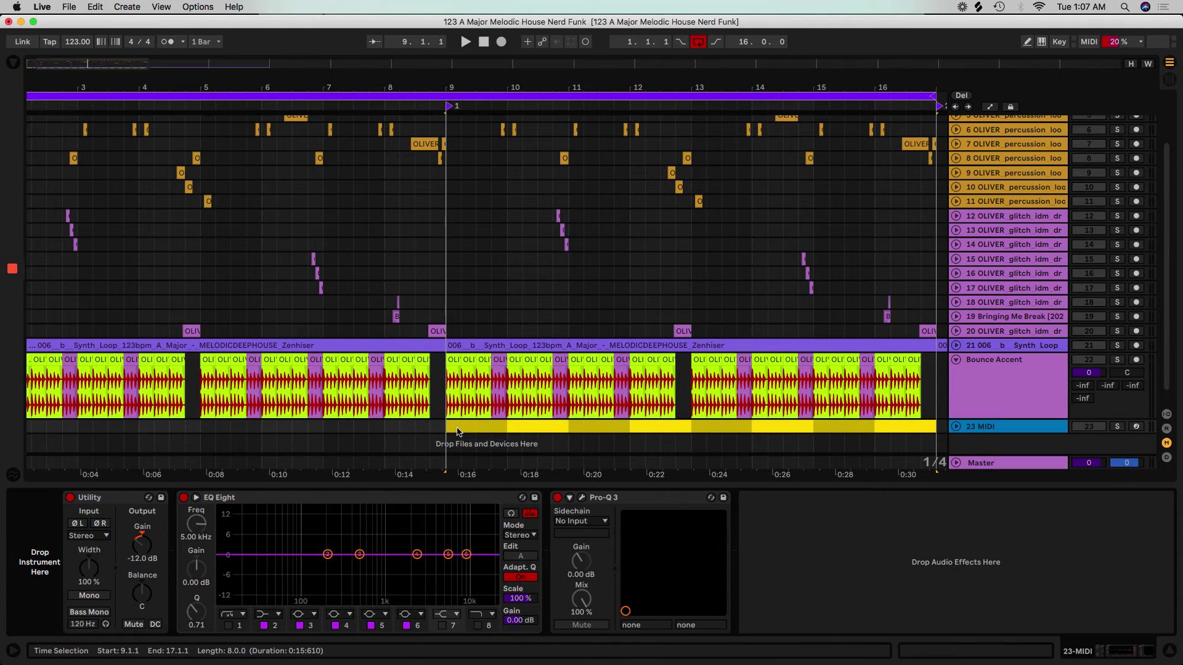
{"action": "right_click", "coordinate": [481, 429]}
{"action": "key", "text": "Up"}
{"action": "key", "text": "Up"}
{"action": "key", "text": "Up"}
{"action": "key", "text": "Return"}
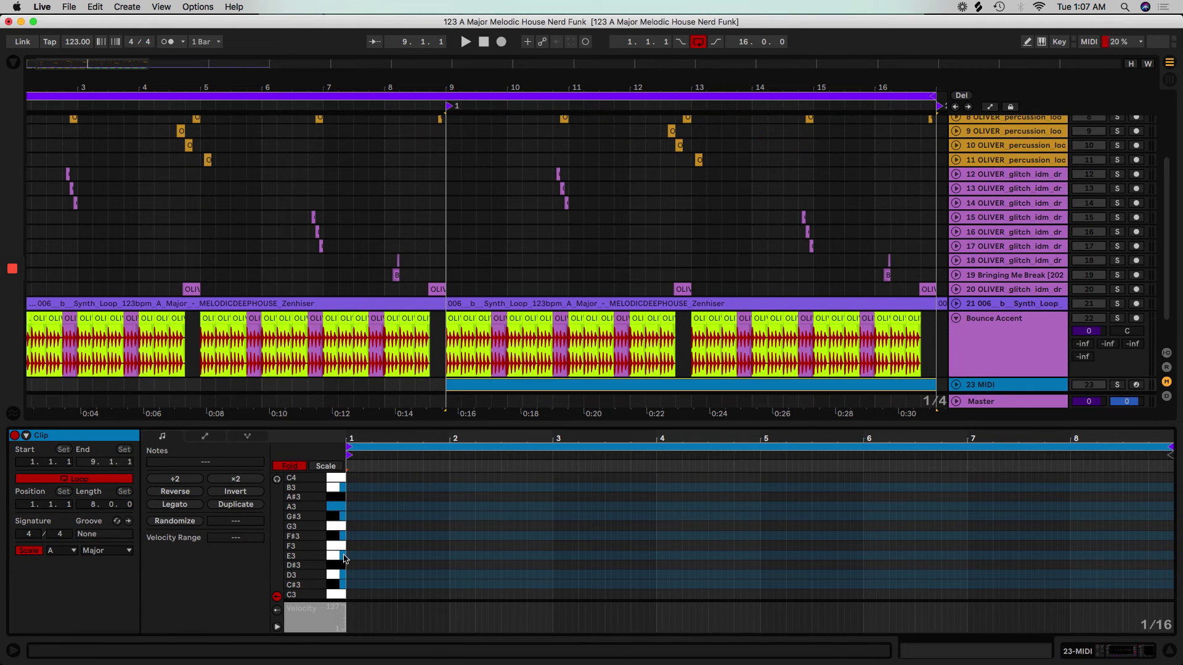
- Add an F3 note about five beats long at the start of the new MIDI clip
{"action": "scroll", "coordinate": [344, 558], "scroll_direction": "down", "scroll_amount": 1}
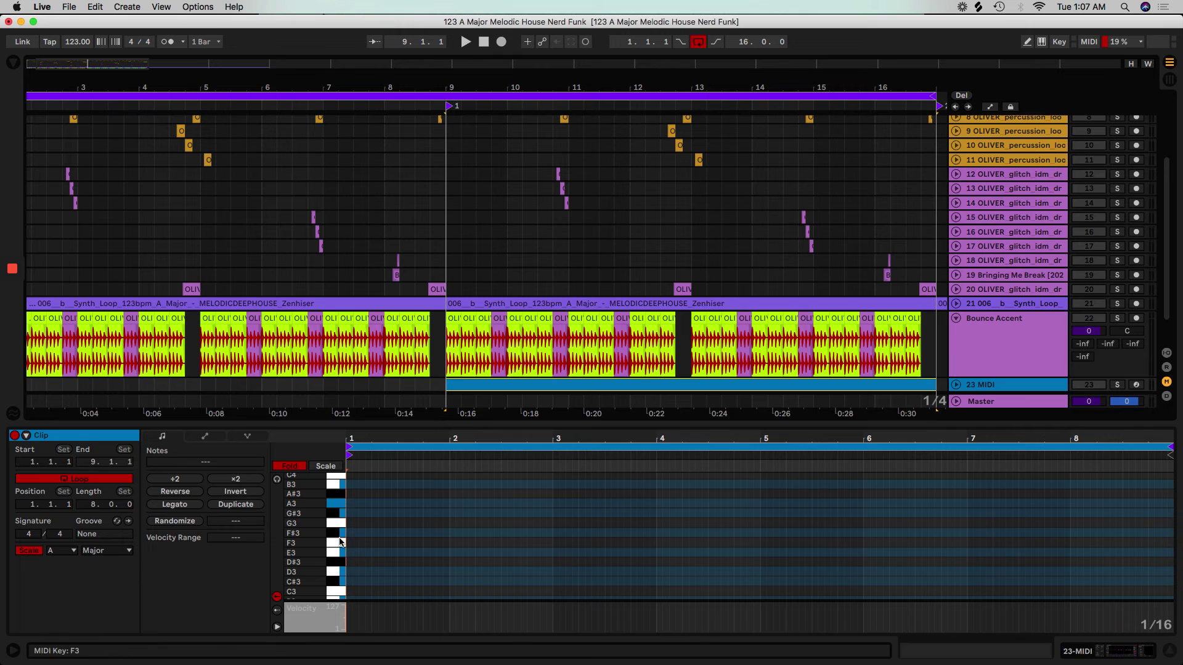
{"action": "mouse_move", "coordinate": [348, 544]}
{"action": "left_mouse_down"}
{"action": "mouse_move", "coordinate": [470, 541]}
{"action": "mouse_move", "coordinate": [340, 543]}
{"action": "left_mouse_up"}
{"action": "double_click", "coordinate": [470, 541]}
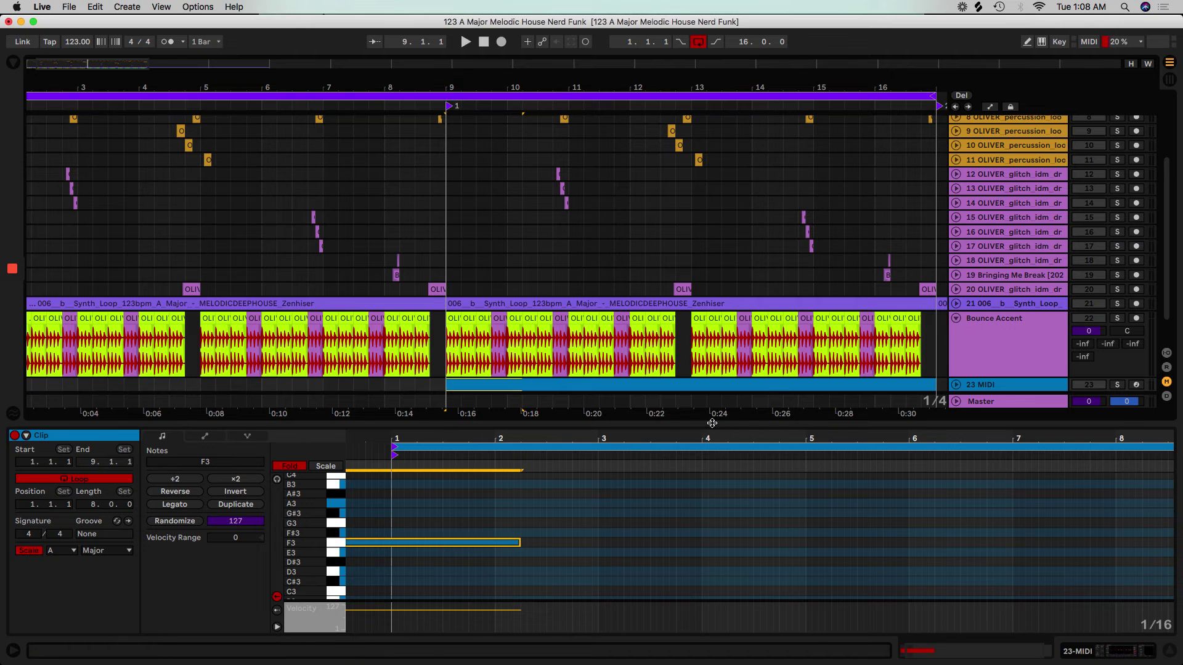
- Set the root note of the Kick track's ANGELZ_Kick_18 sample to A2
{"action": "key", "text": "super+alt+l"}
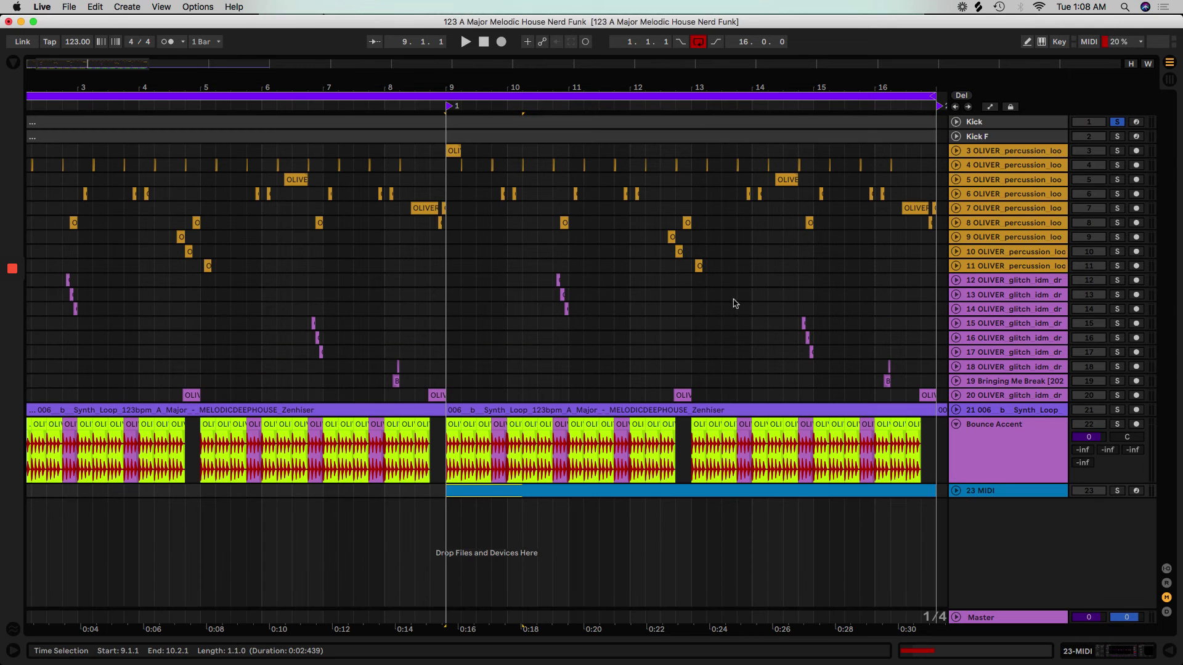
{"action": "left_click", "coordinate": [974, 138]}
{"action": "key", "text": "super+alt+l"}
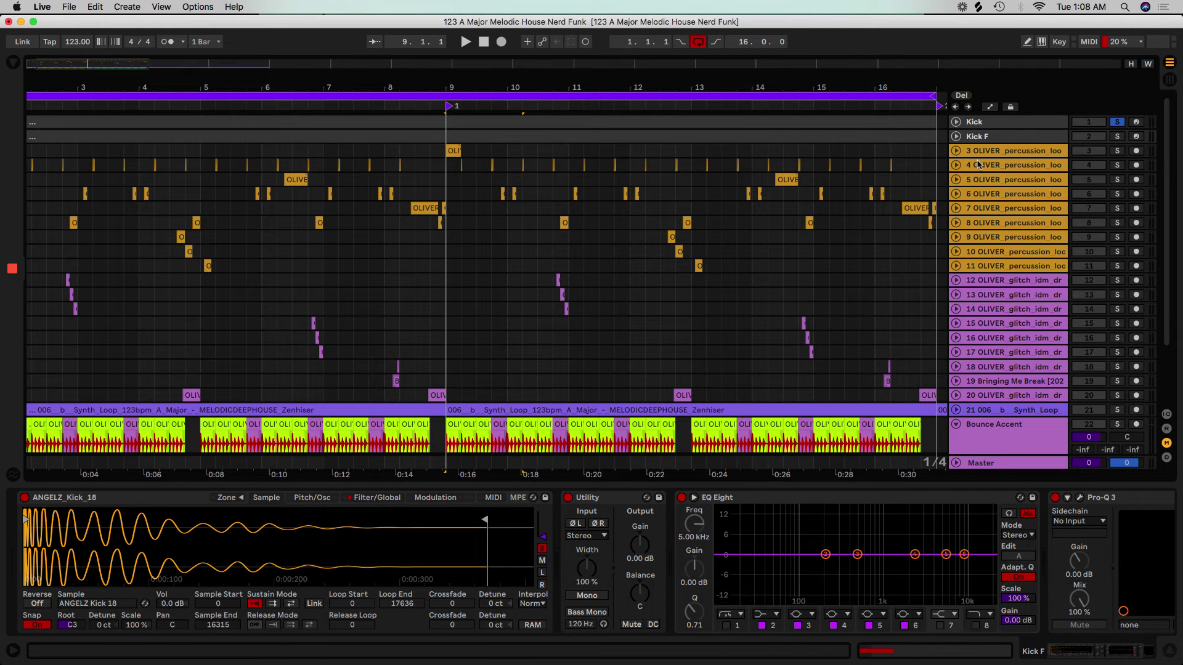
{"action": "left_click", "coordinate": [1027, 129]}
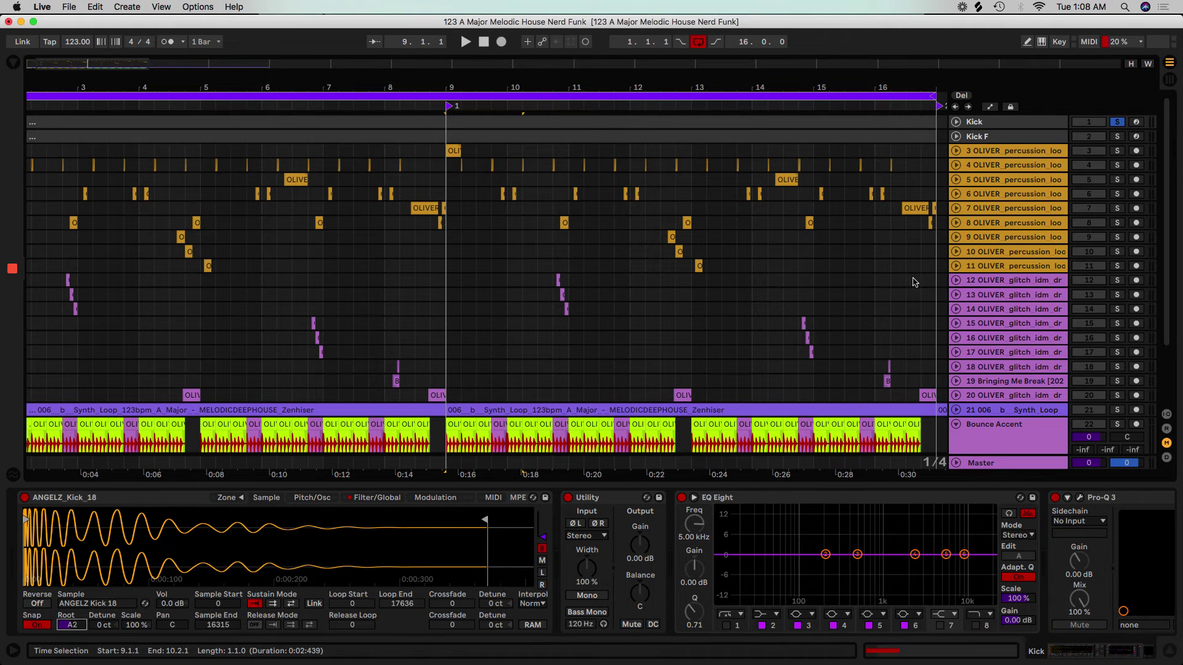
- Pull the Kick track's Utility gain down to -inf dB and play the loop with Kick and Kick F soloed
{"action": "left_click", "coordinate": [1116, 122]}
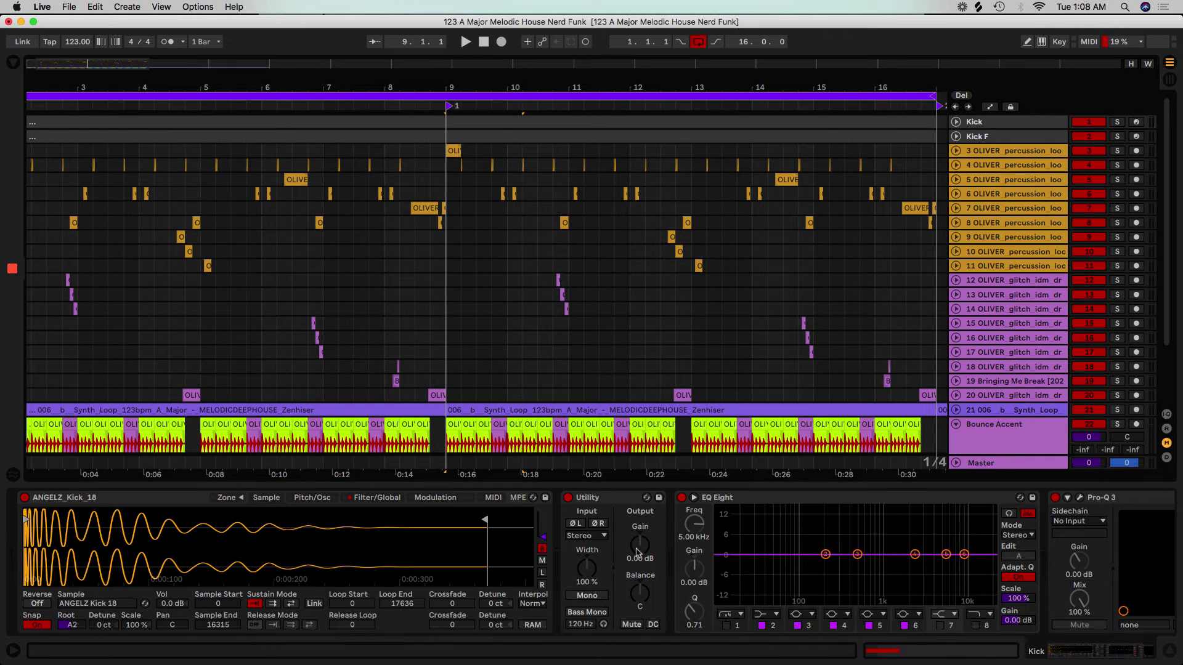
{"action": "key", "text": "space"}
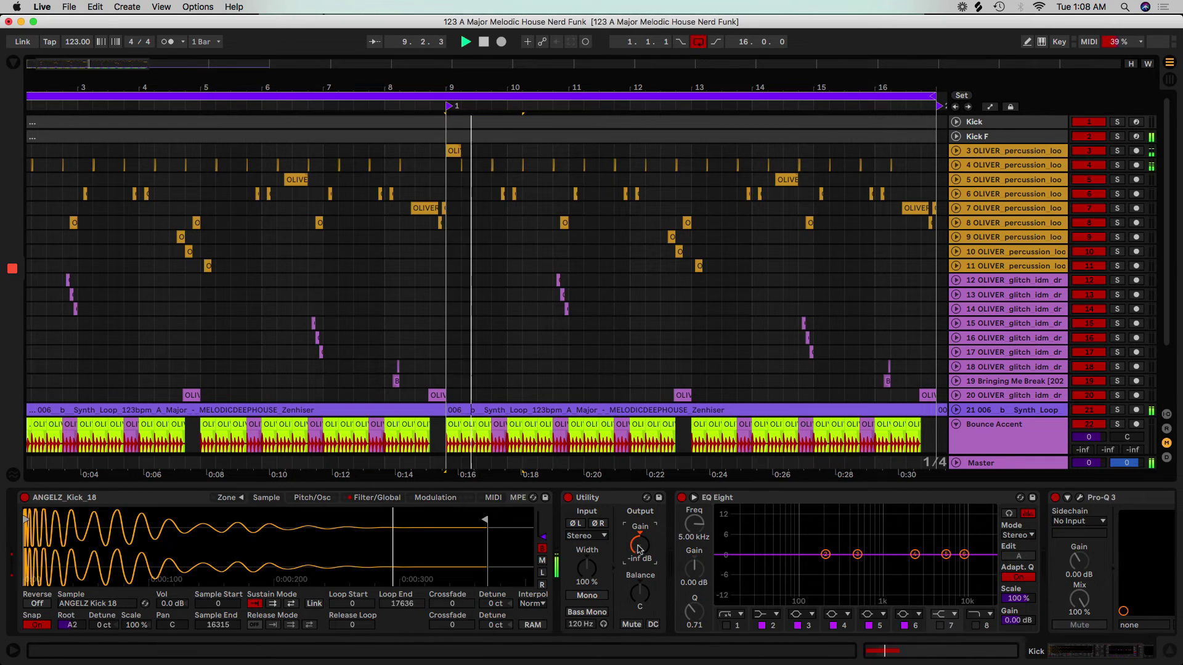
{"action": "left_click", "coordinate": [1117, 122]}
{"action": "left_click", "coordinate": [1116, 136], "text": "super"}
{"action": "key", "text": "space"}
{"action": "key", "text": "space"}
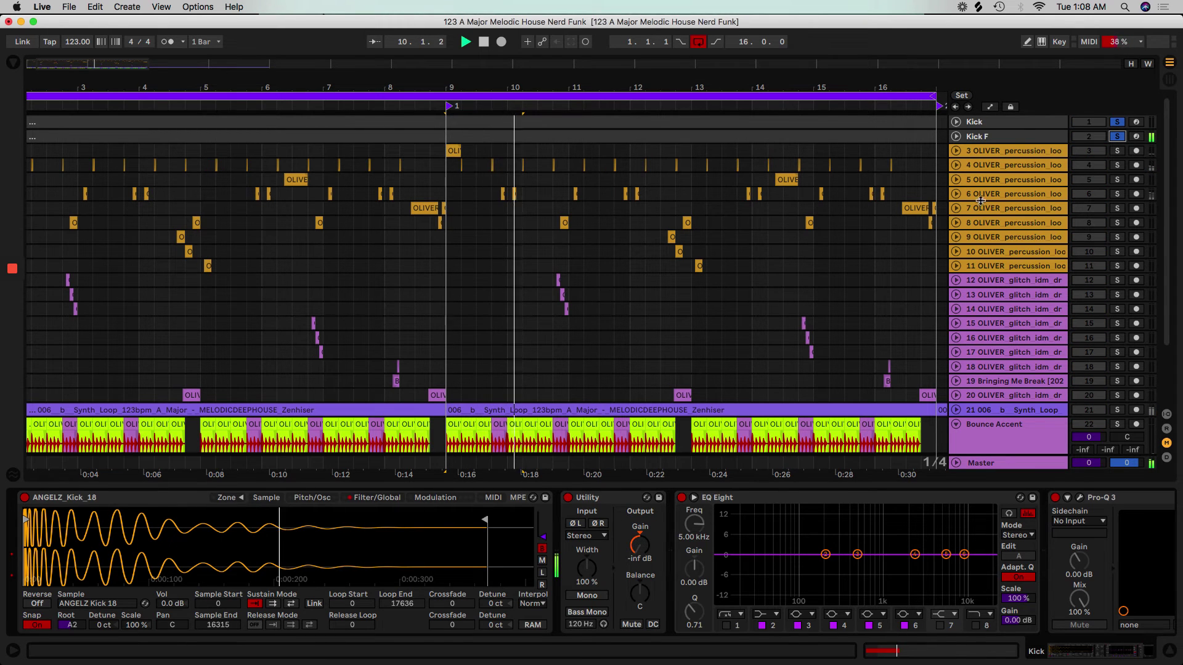
- Stop playback and set the root note of the Kick F track's sample to A2
{"action": "left_click", "coordinate": [1006, 132]}
{"action": "left_click", "coordinate": [1006, 124]}
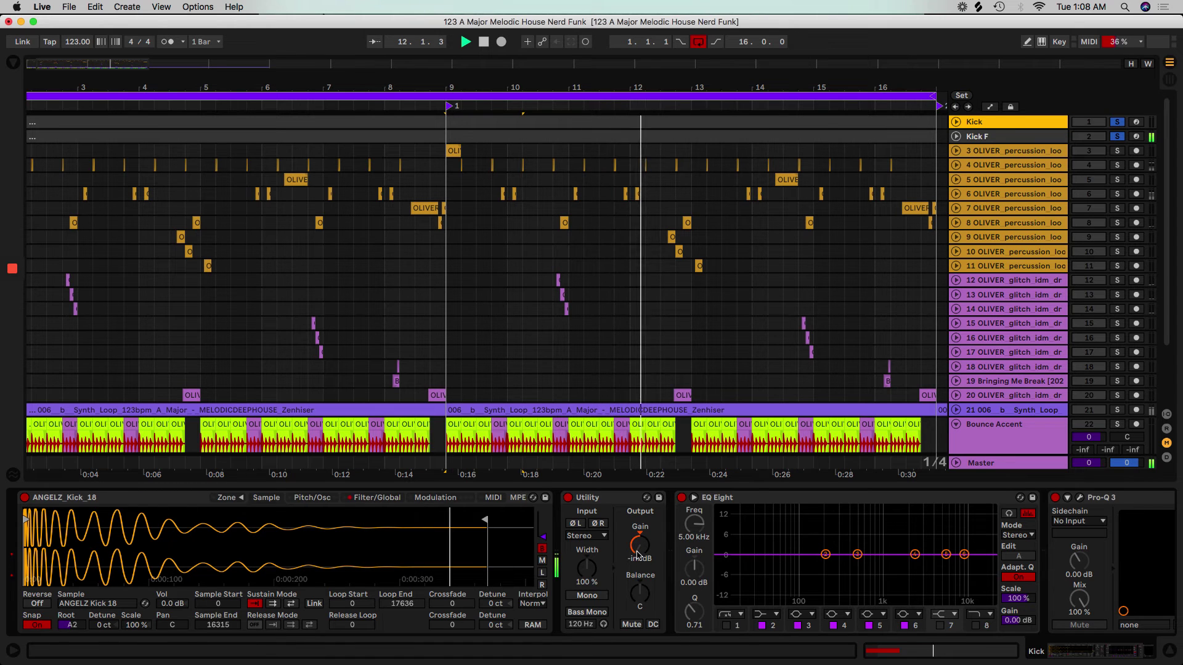
{"action": "left_click", "coordinate": [986, 135]}
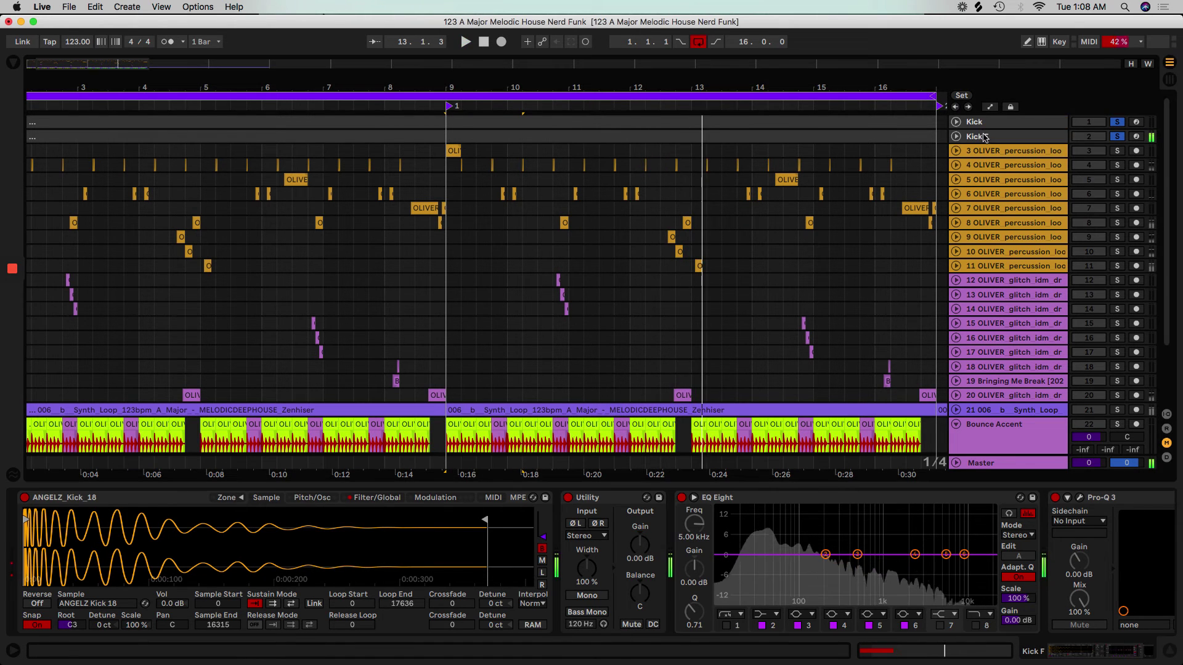
{"action": "key", "text": "space"}
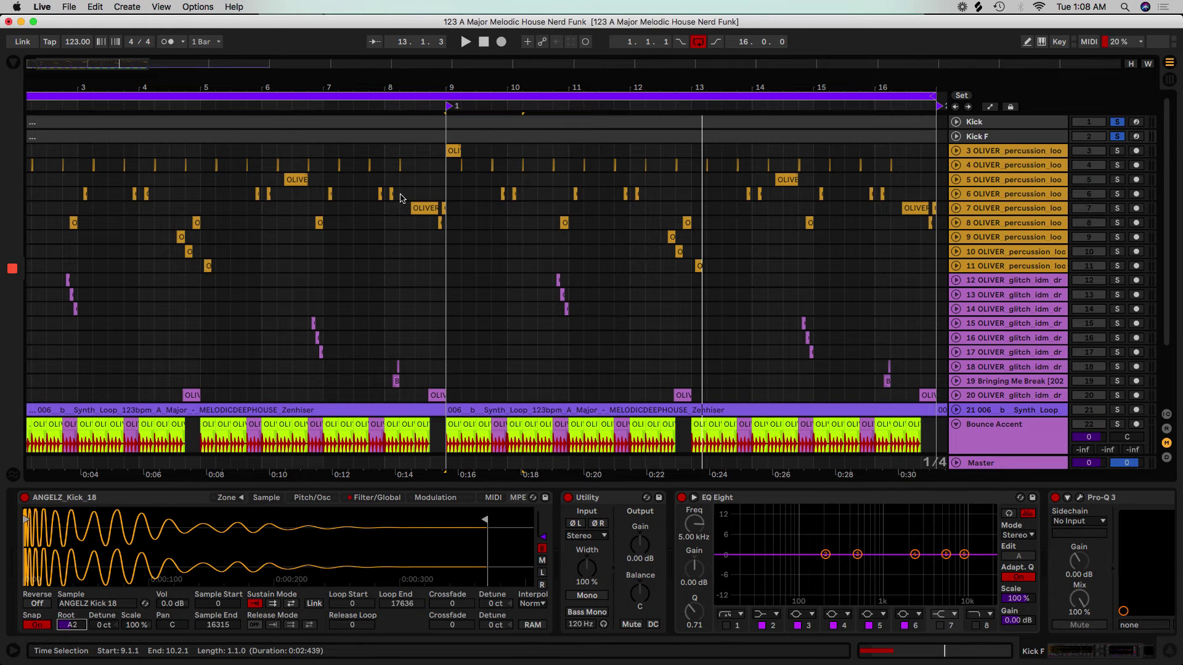
- Open the Kick F clip starting at 1.1.1, unfold its note view and transpose all notes to F#2
{"action": "double_click", "coordinate": [424, 136]}
{"action": "left_click", "coordinate": [354, 485]}
{"action": "left_click", "coordinate": [334, 486]}
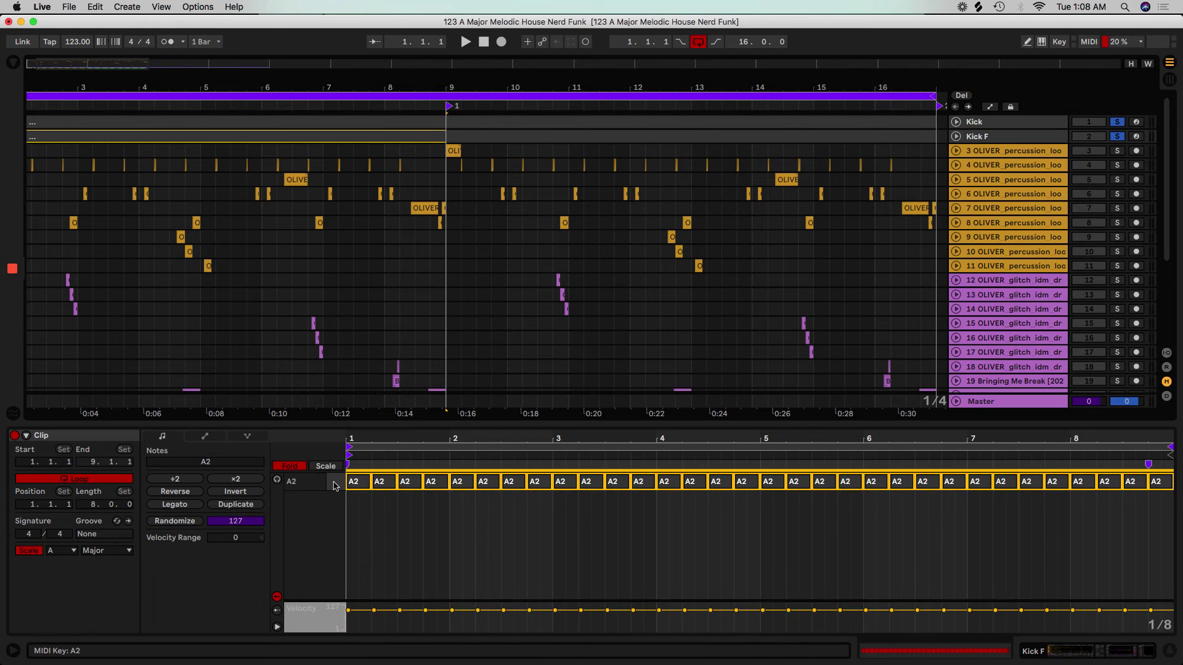
{"action": "left_click", "coordinate": [287, 466]}
{"action": "key", "text": "Down"}
{"action": "key", "text": "Down"}
{"action": "key", "text": "Down"}
{"action": "key", "text": "Down"}
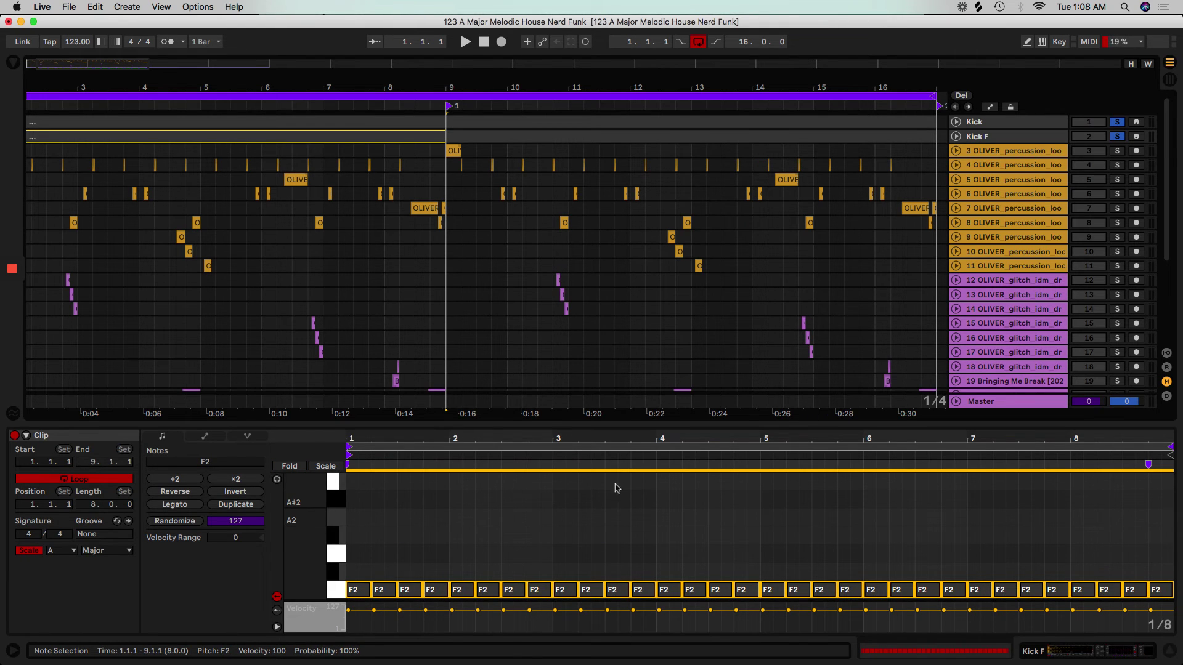
{"action": "key", "text": "Up"}
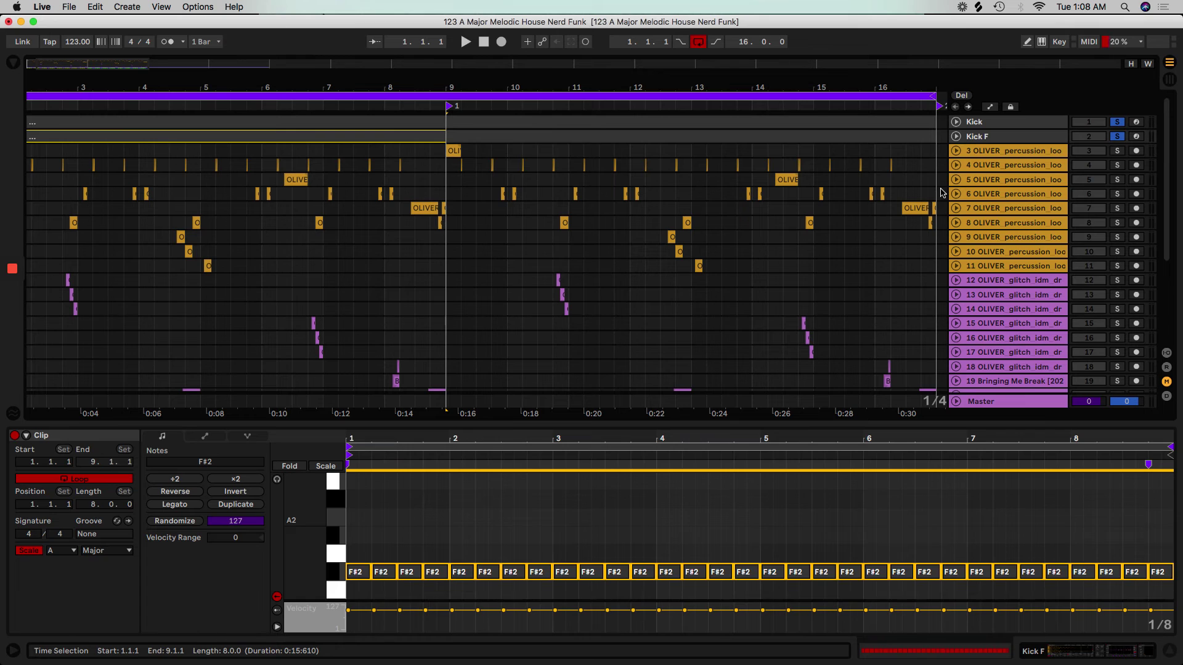
- Unsolo both kick tracks and duplicate the F#2 clip on Kick F across bars 9 to 25
{"action": "left_click", "coordinate": [1117, 136]}
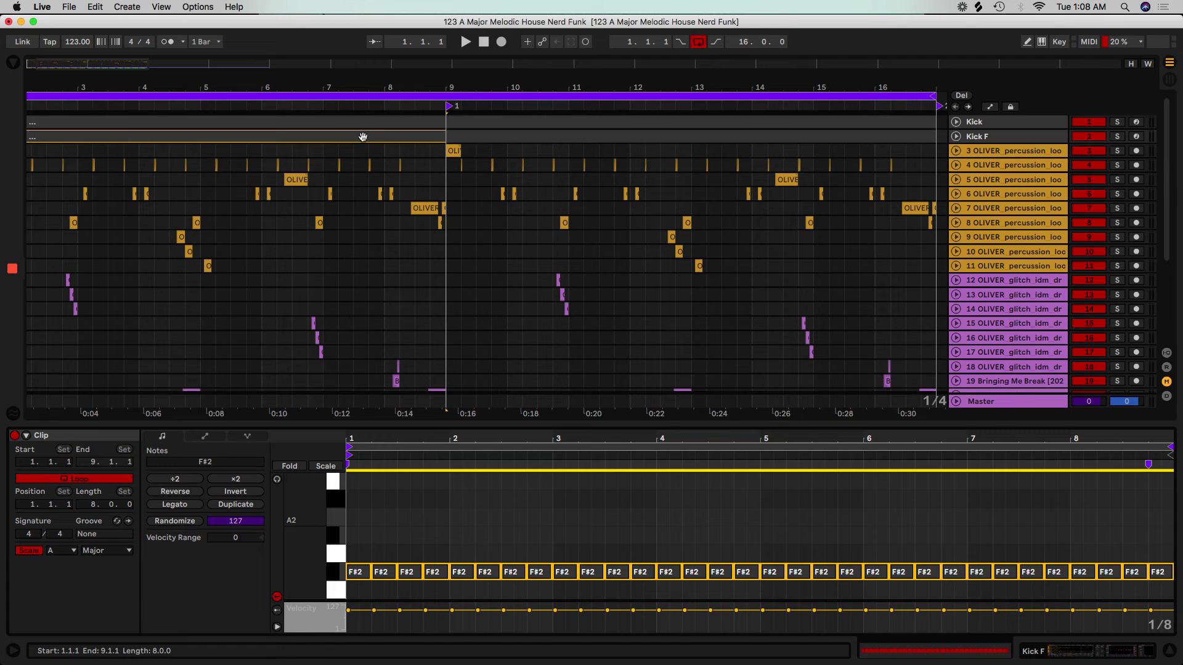
{"action": "key", "text": "super+d"}
{"action": "key", "text": "super+d"}
{"action": "key", "text": "super+d"}
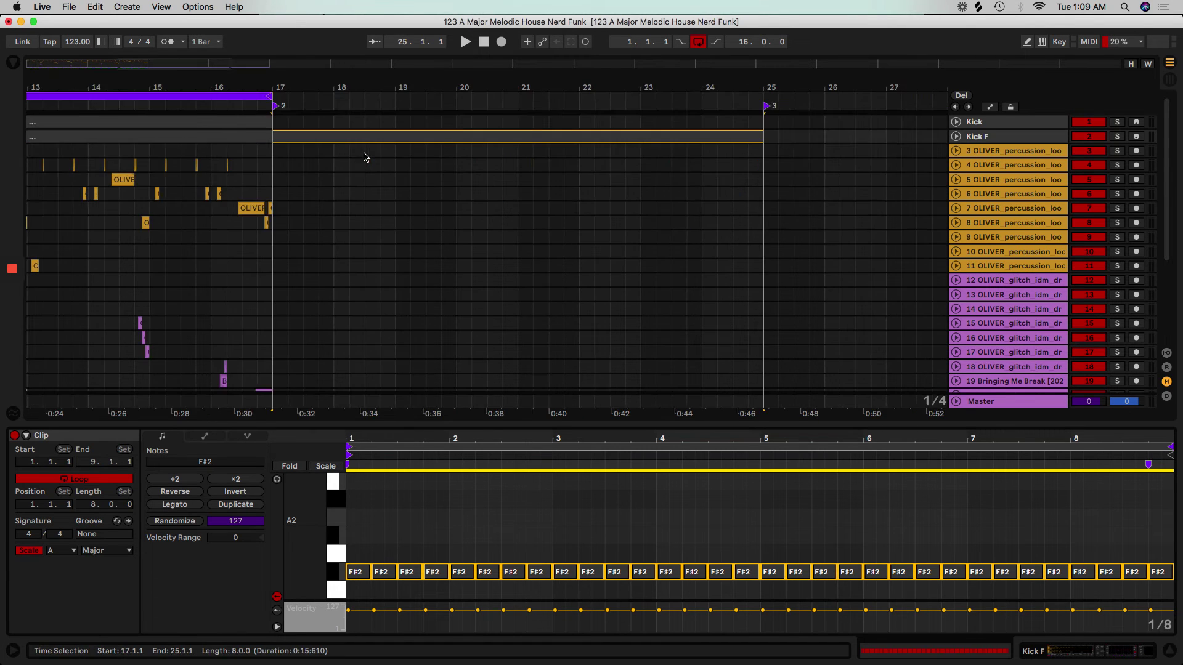
- Remove the surplus Kick F clip after bar 17 and consolidate the two remaining clips from 1.1.1 to 17.1.1
{"action": "double_click", "coordinate": [279, 81]}
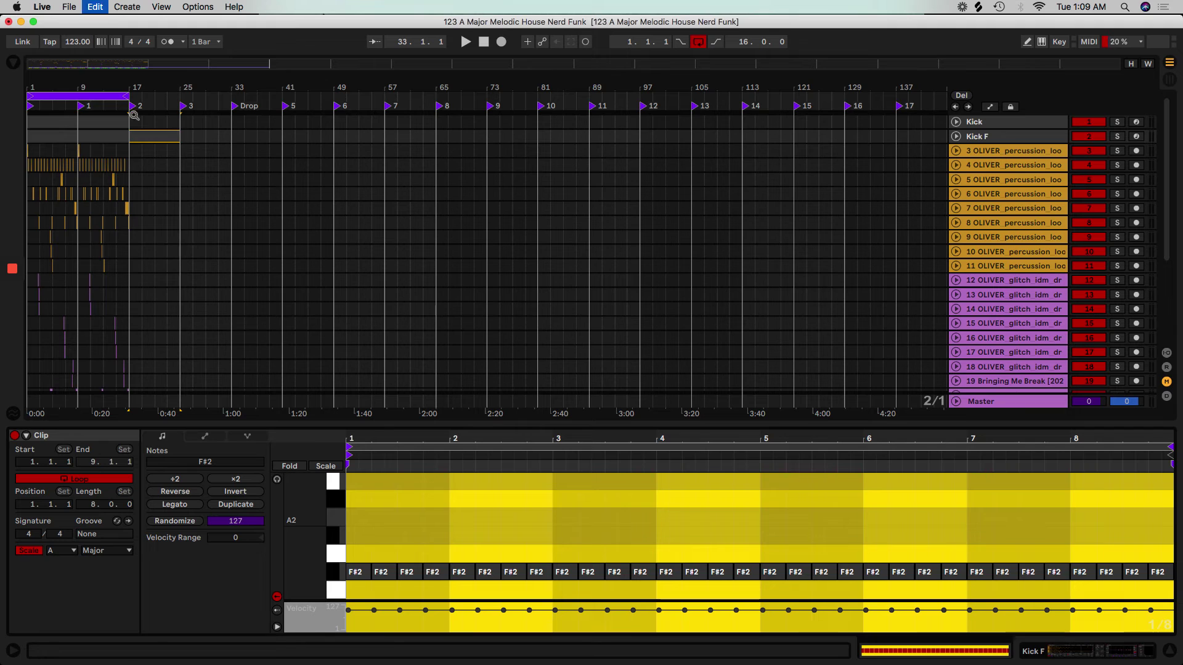
{"action": "left_click", "coordinate": [86, 139], "text": "shift"}
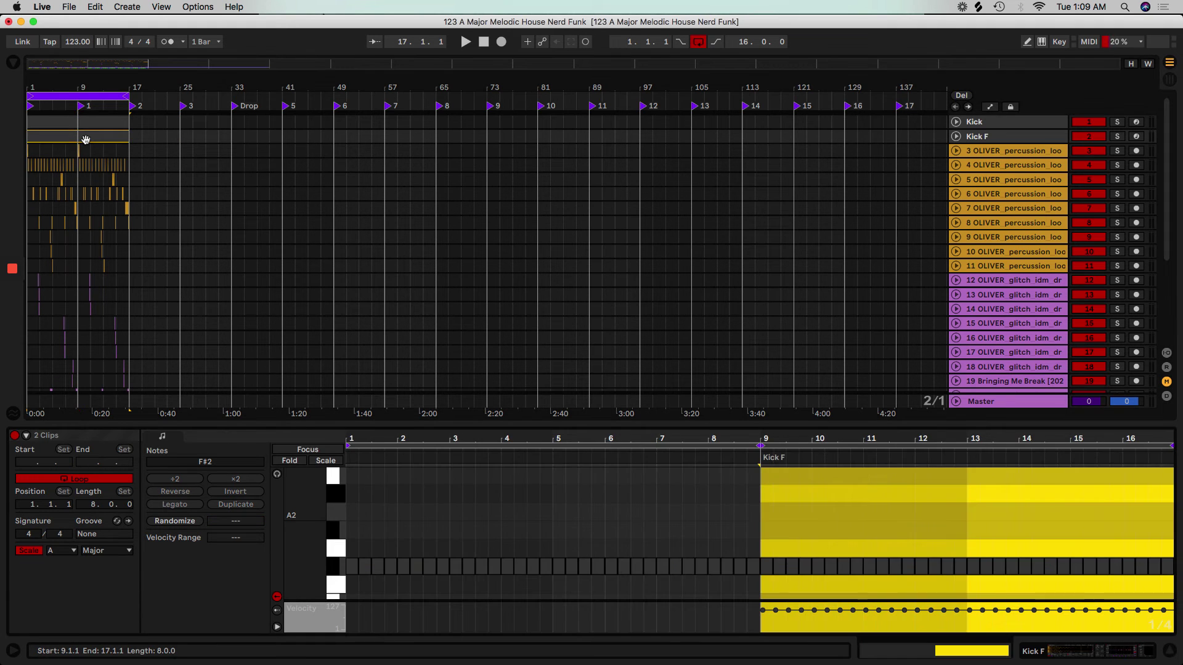
{"action": "key", "text": "super+j"}
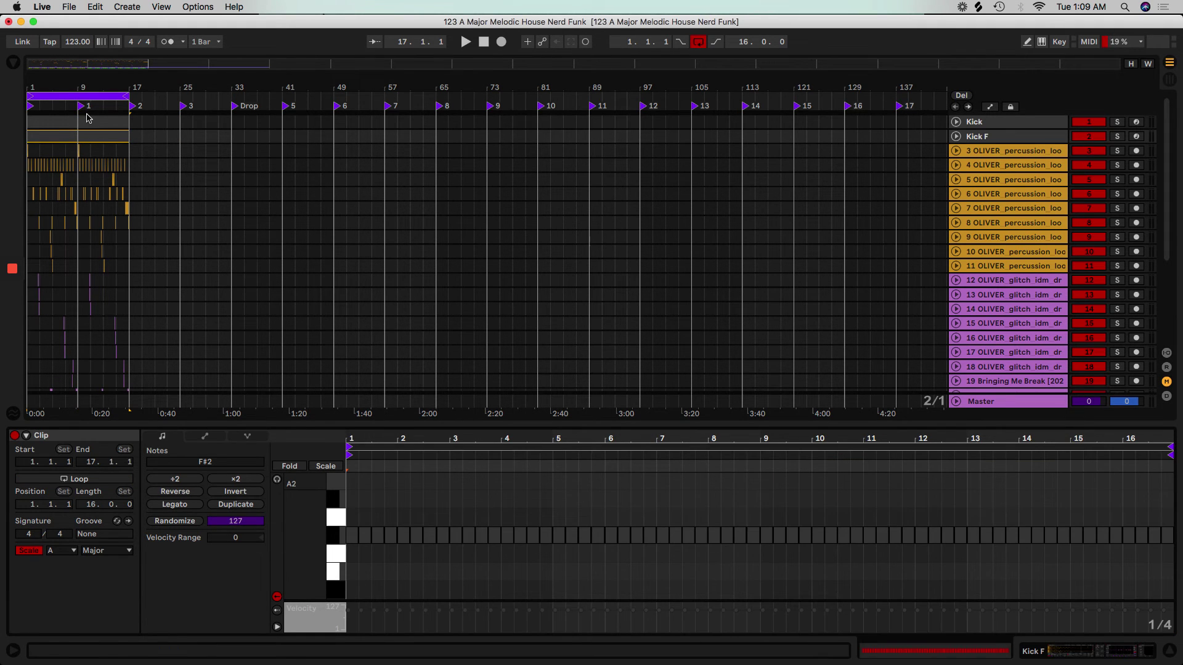
- Consolidate the Kick track's clips from 1.1.1 to 17.1.1 into one clip
{"action": "left_click", "coordinate": [87, 119]}
{"action": "left_click", "coordinate": [66, 123]}
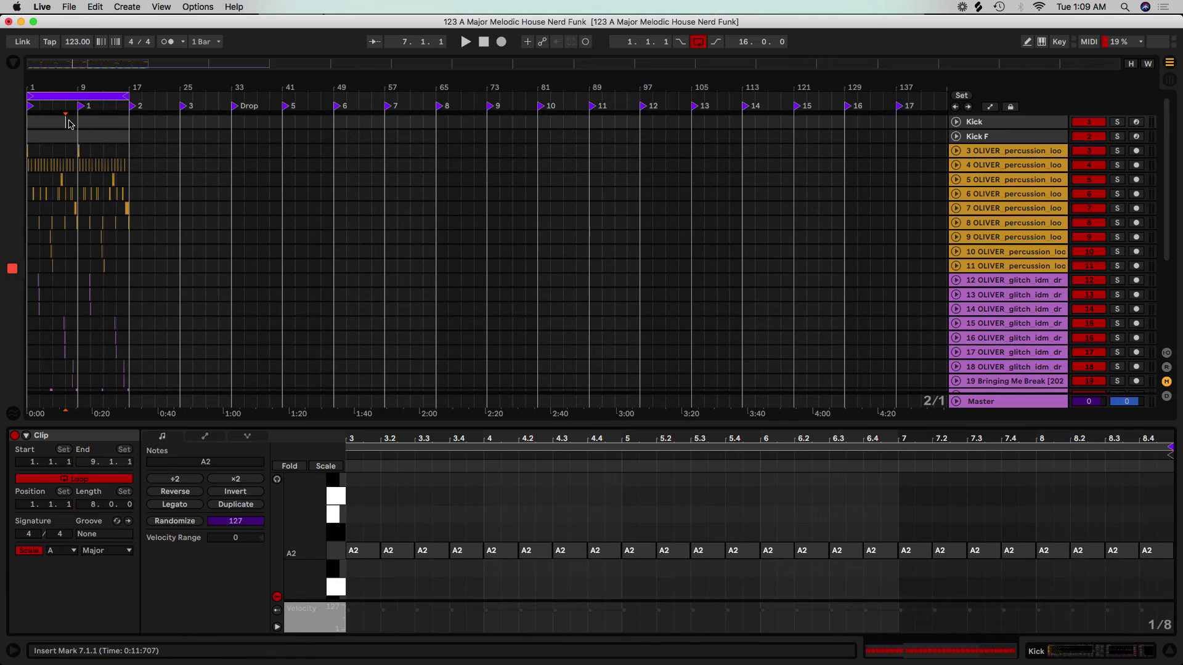
{"action": "left_click", "coordinate": [50, 120]}
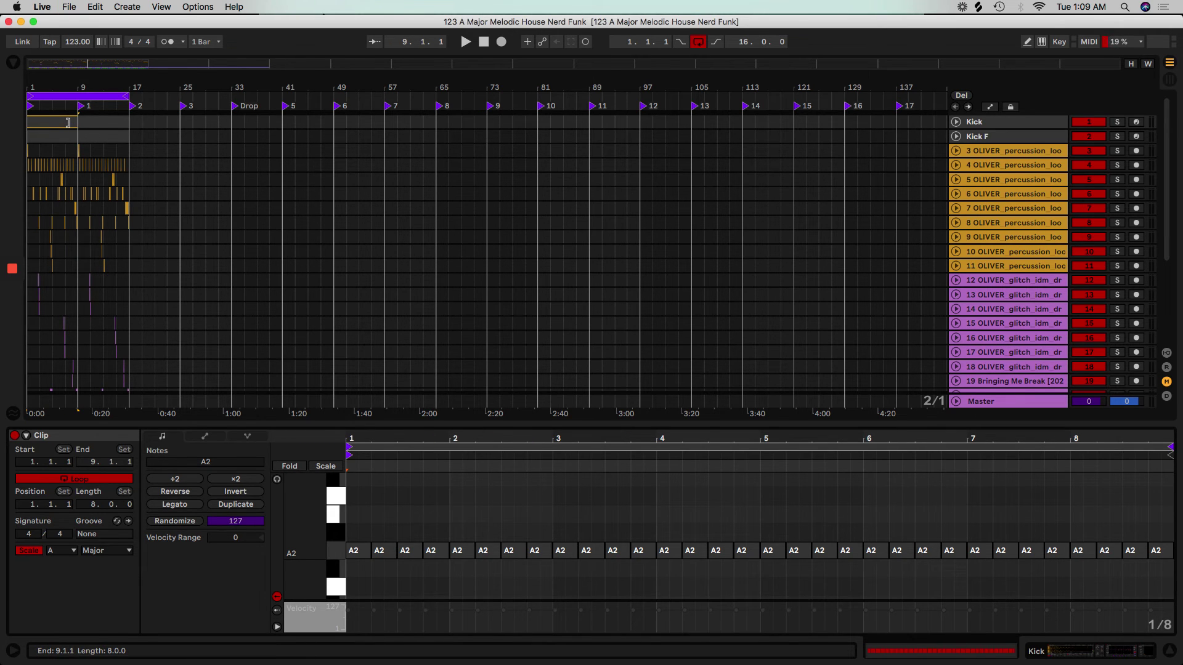
{"action": "key", "text": "super+j"}
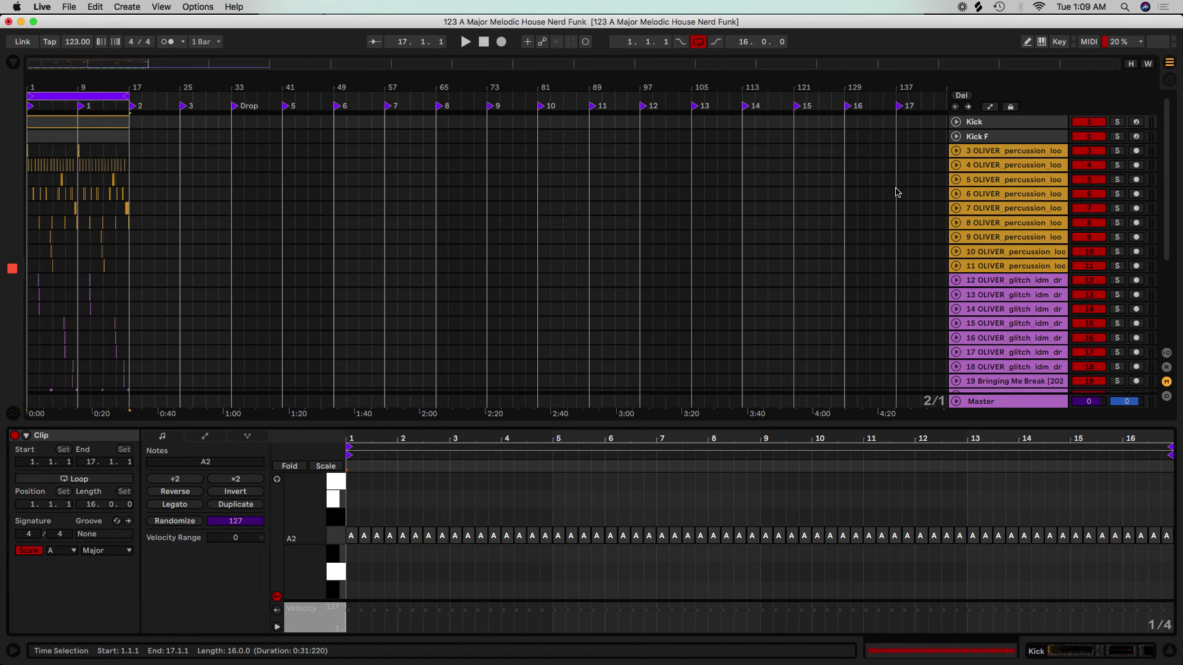
- Play the loop and raise the Kick track's Utility gain to -18.4 dB
{"action": "left_click", "coordinate": [985, 128]}
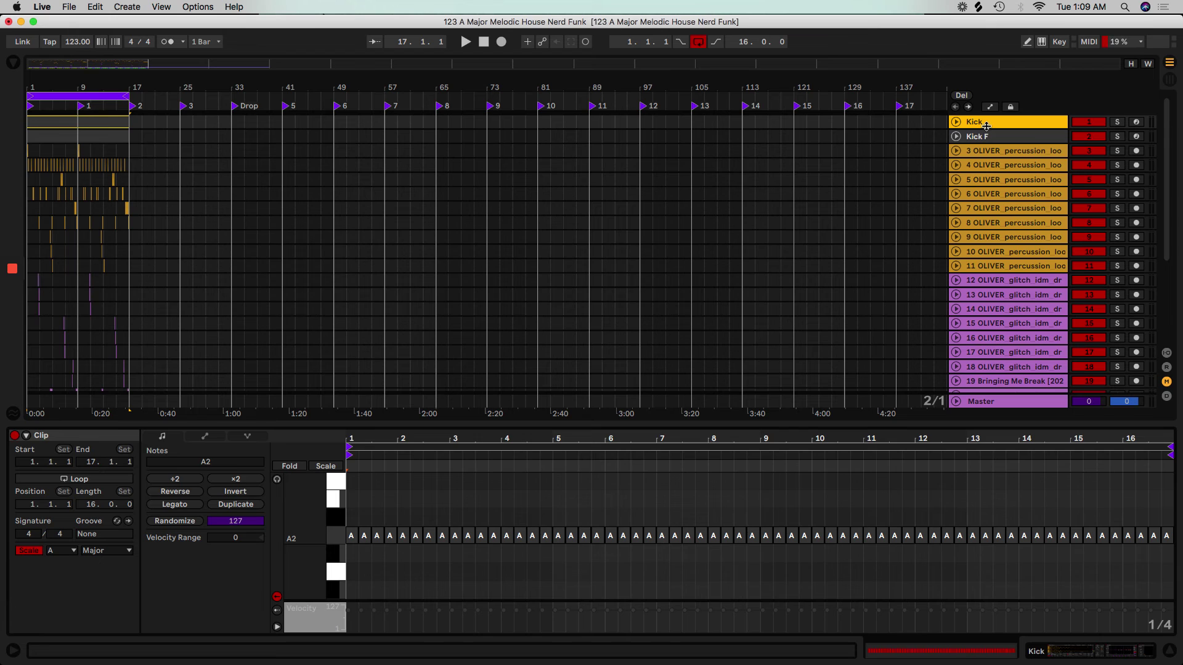
{"action": "double_click", "coordinate": [988, 126]}
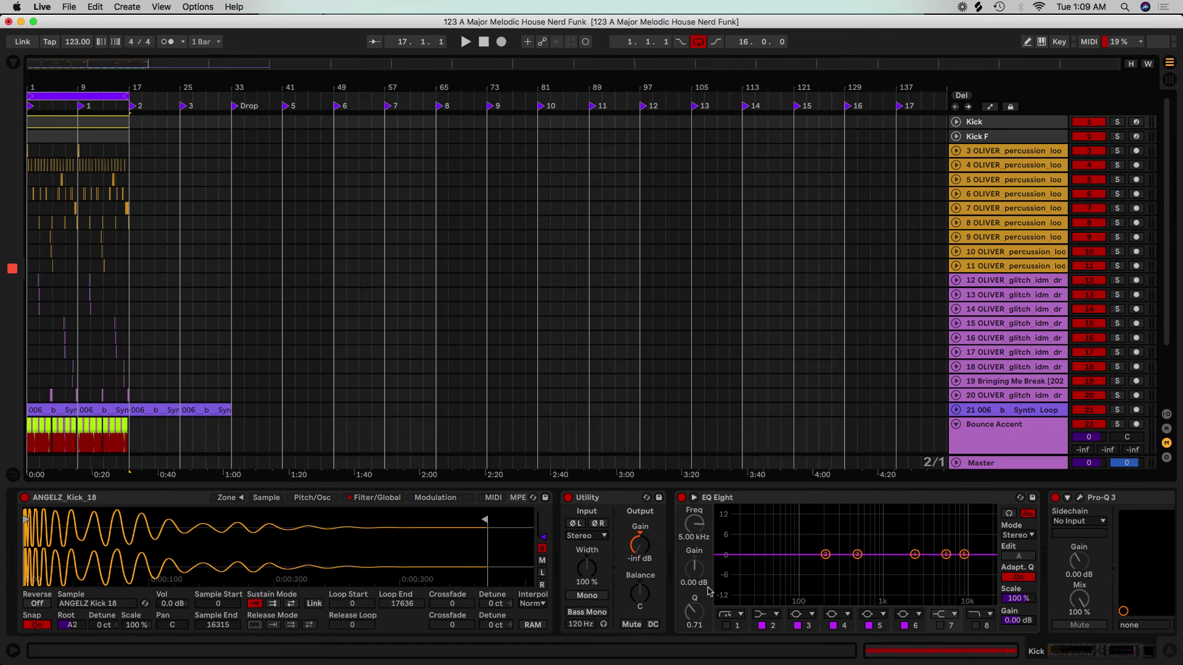
{"action": "key", "text": "space"}
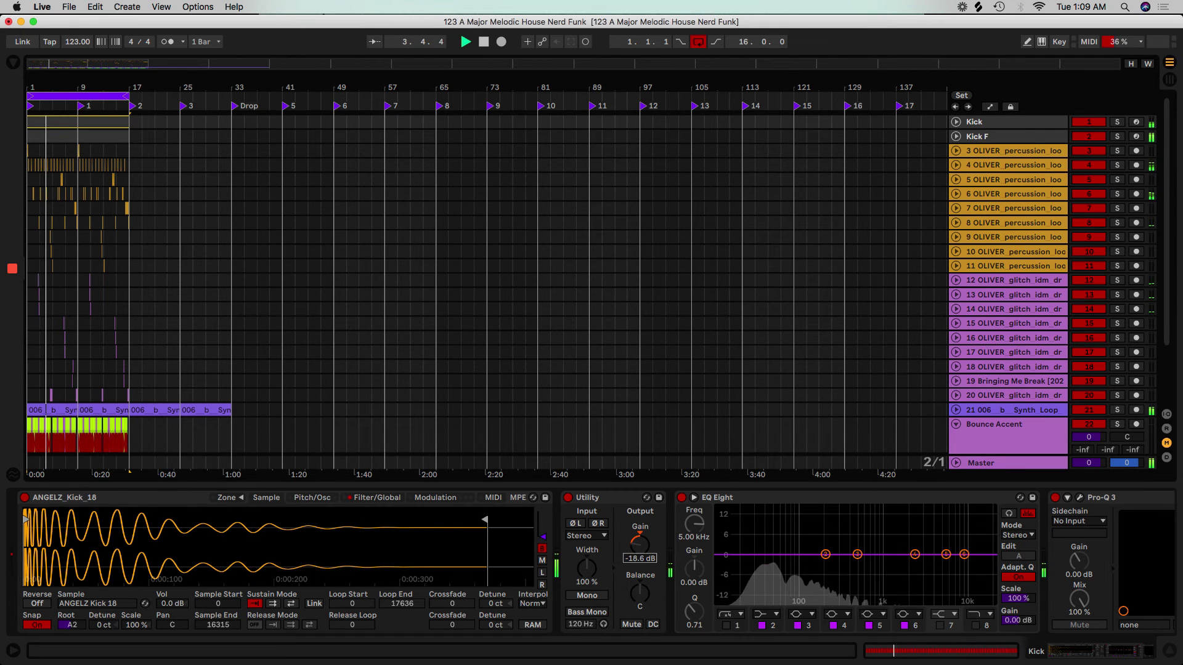
{"action": "right_click", "coordinate": [648, 555]}
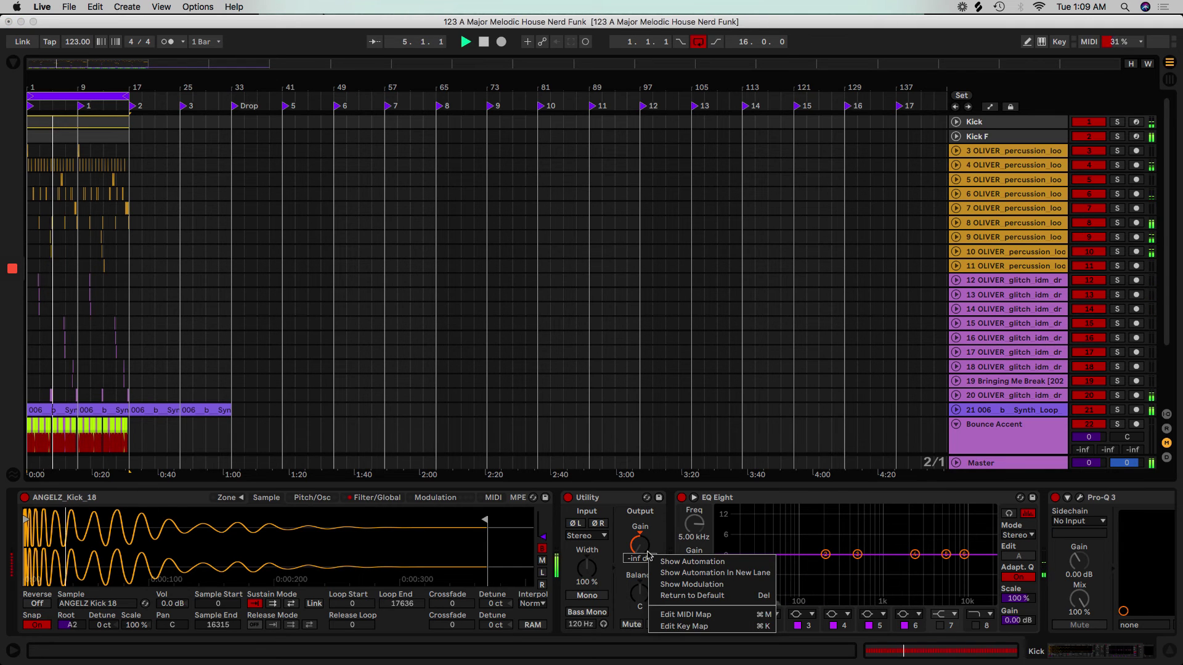
{"action": "left_click", "coordinate": [648, 555]}
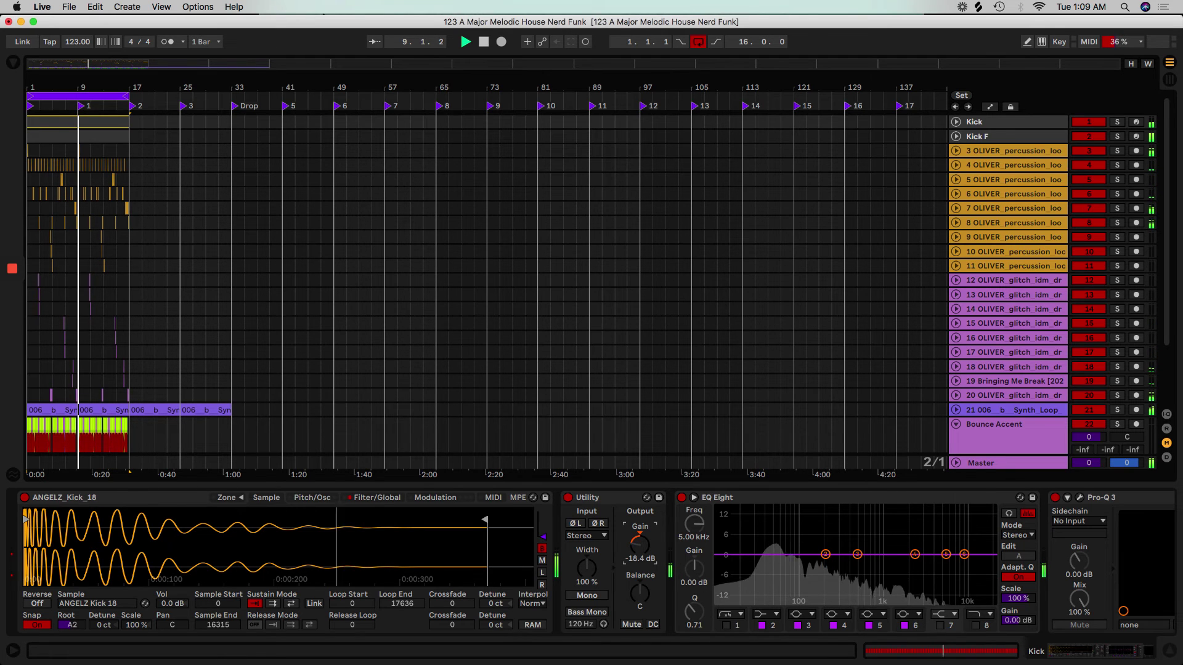
- Add a 12 dB/oct high cut at 6000 Hz in the Kick track's Pro-Q 3
{"action": "left_click", "coordinate": [1079, 498]}
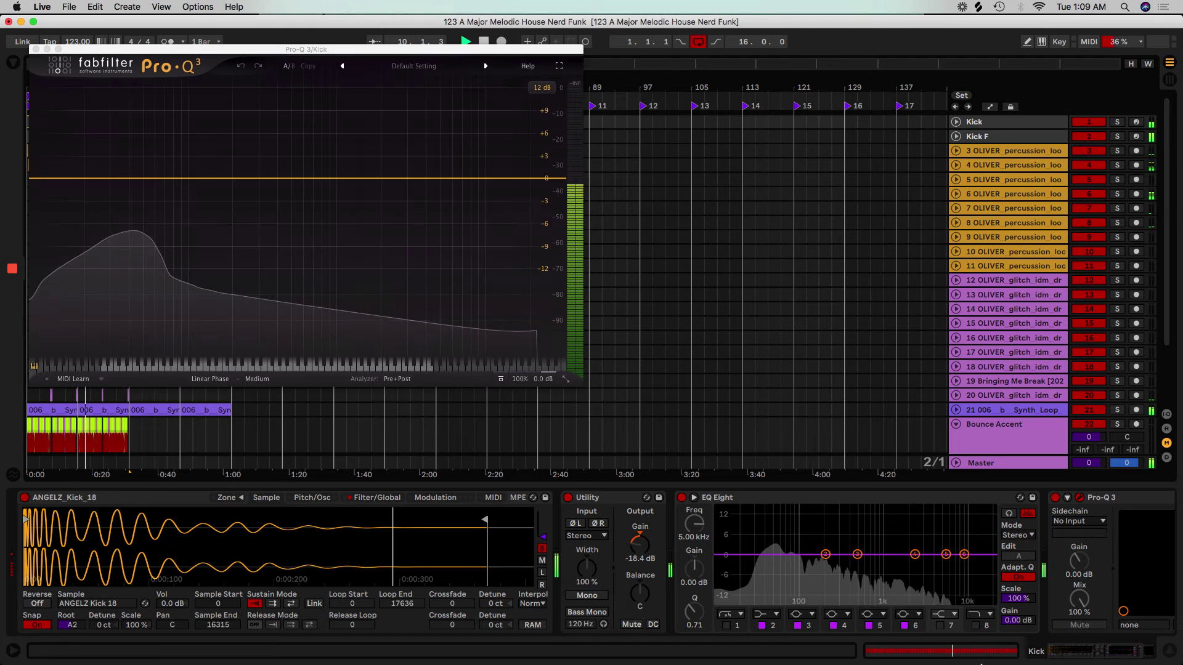
{"action": "left_click_drag", "start_coordinate": [543, 180], "coordinate": [451, 170]}
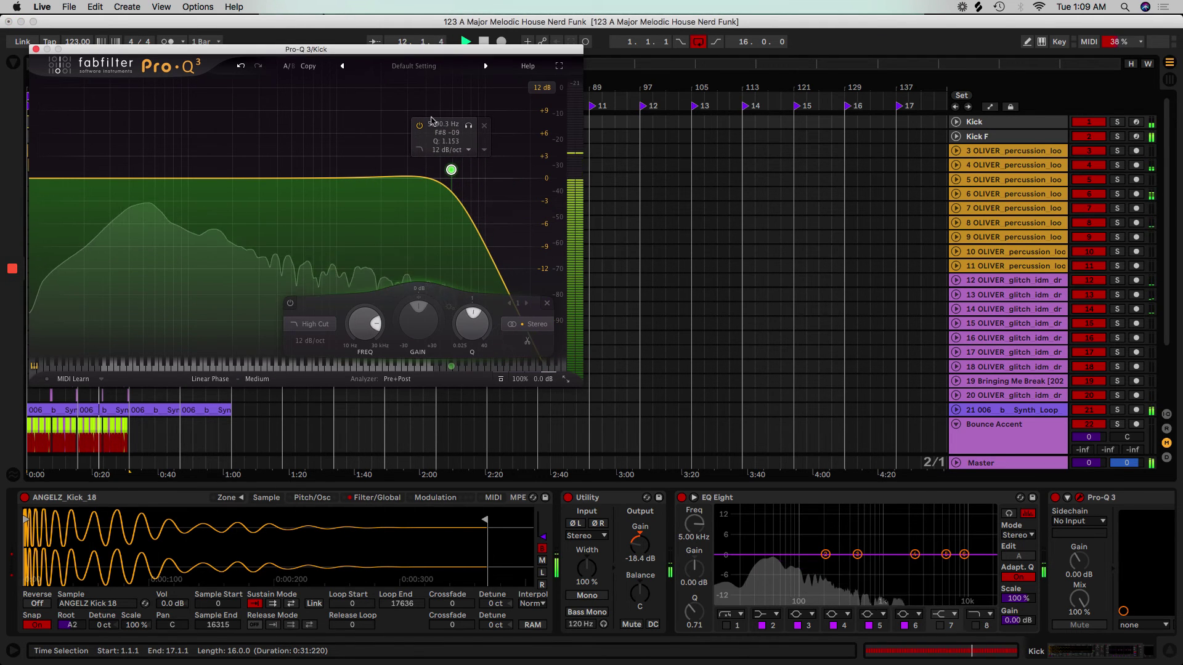
{"action": "double_click", "coordinate": [443, 123]}
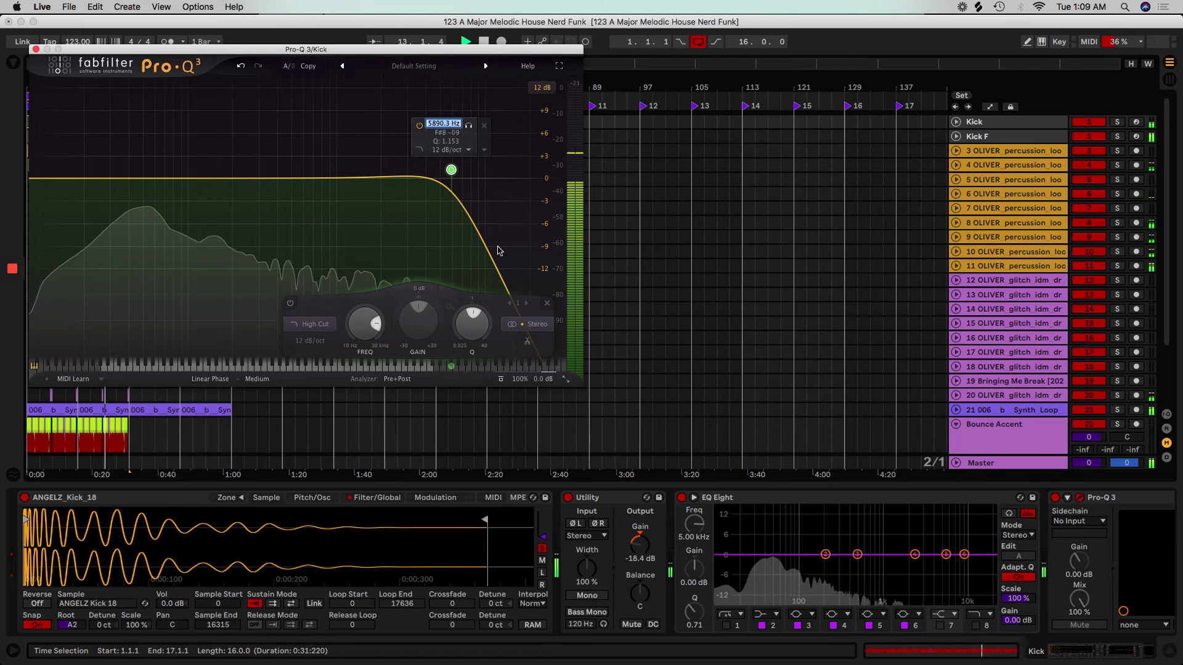
{"action": "type", "text": "6000"}
{"action": "key", "text": "Return"}
- Add an 18 dB/oct low cut at about 29 Hz in the Kick track's Pro-Q 3
{"action": "left_click", "coordinate": [39, 178]}
{"action": "left_click", "coordinate": [69, 158]}
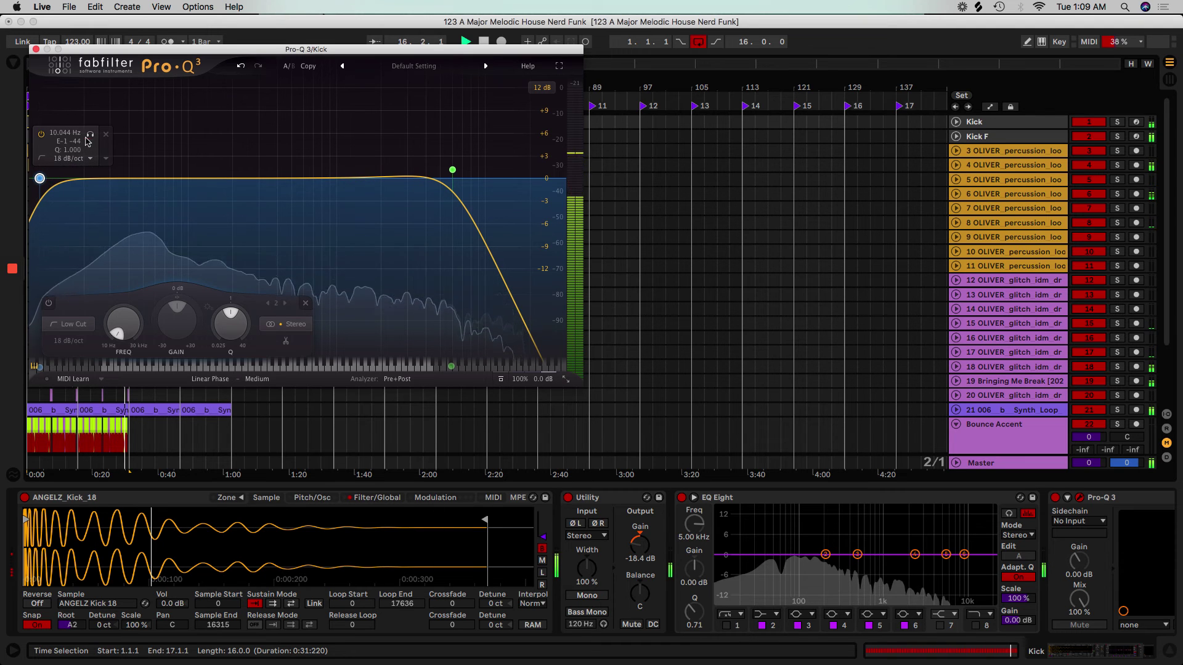
{"action": "left_click", "coordinate": [90, 133]}
{"action": "left_click_drag", "start_coordinate": [66, 178], "coordinate": [107, 178]}
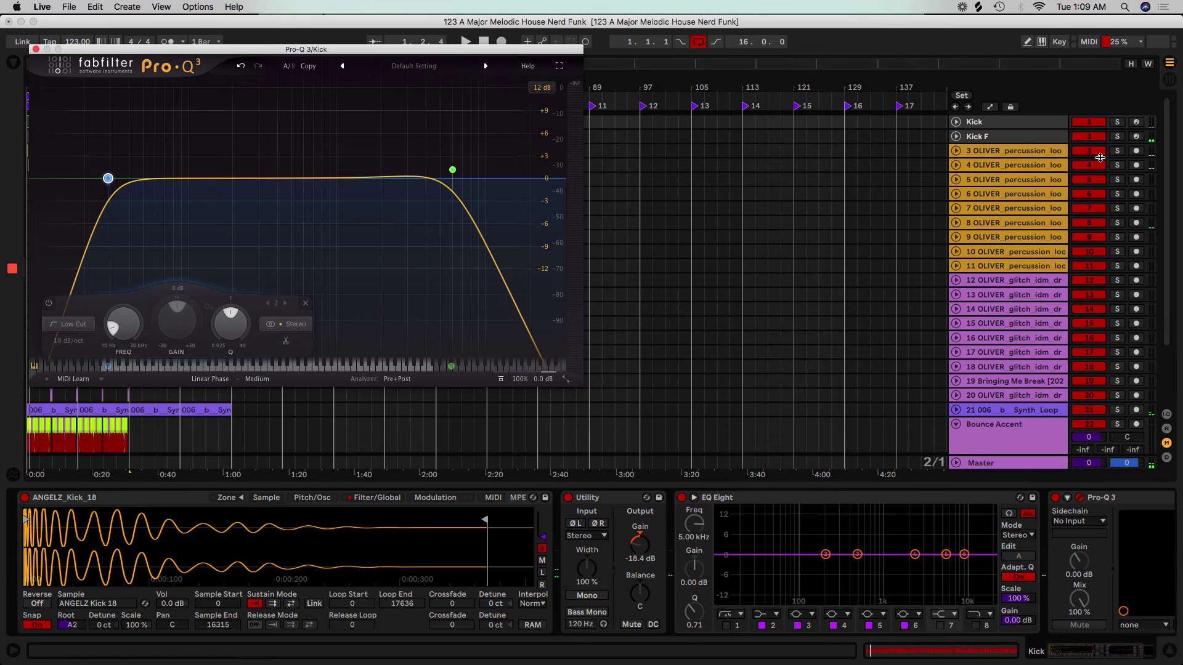
- Solo Kick and Kick F, audition the low-cut band during playback, and close the Pro-Q 3 window
{"action": "left_click", "coordinate": [1118, 136]}
{"action": "mouse_move", "coordinate": [108, 178]}
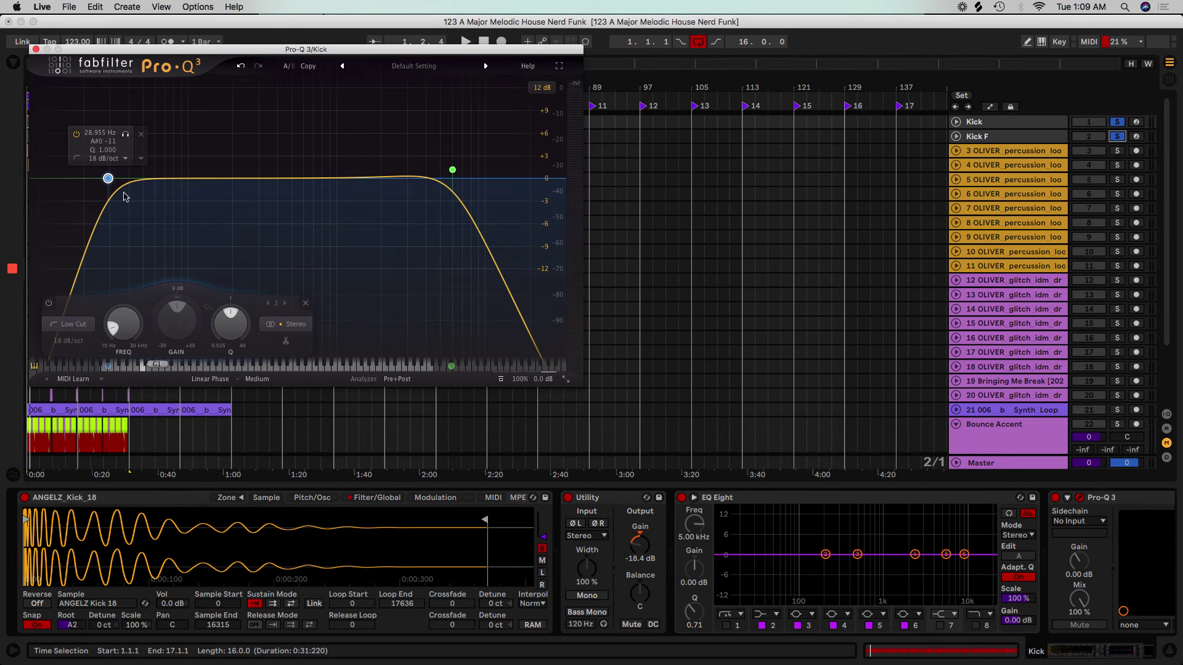
{"action": "key", "text": "space"}
{"action": "mouse_move", "coordinate": [125, 135]}
{"action": "left_mouse_down"}
{"action": "mouse_move", "coordinate": [236, 135]}
{"action": "mouse_move", "coordinate": [108, 137]}
{"action": "mouse_move", "coordinate": [121, 136]}
{"action": "left_mouse_up"}
{"action": "left_click", "coordinate": [36, 49]}
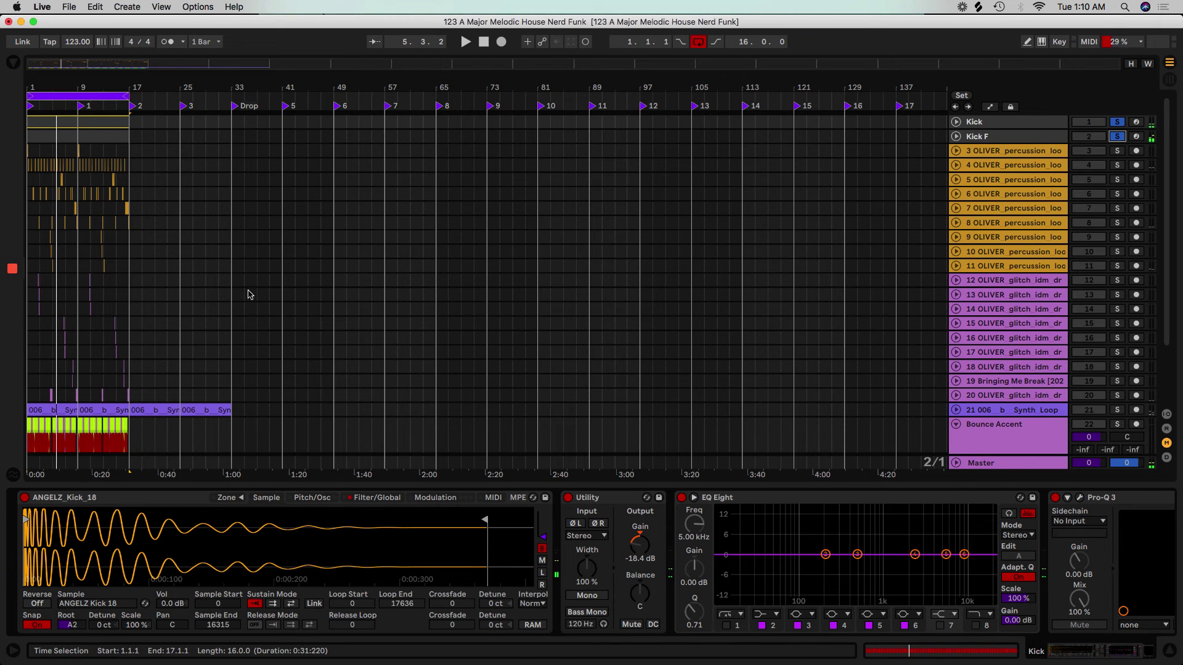
- Turn off Snap for Kick F's sample and extend its sample end to 17915 while both kicks play
{"action": "left_click", "coordinate": [994, 136]}
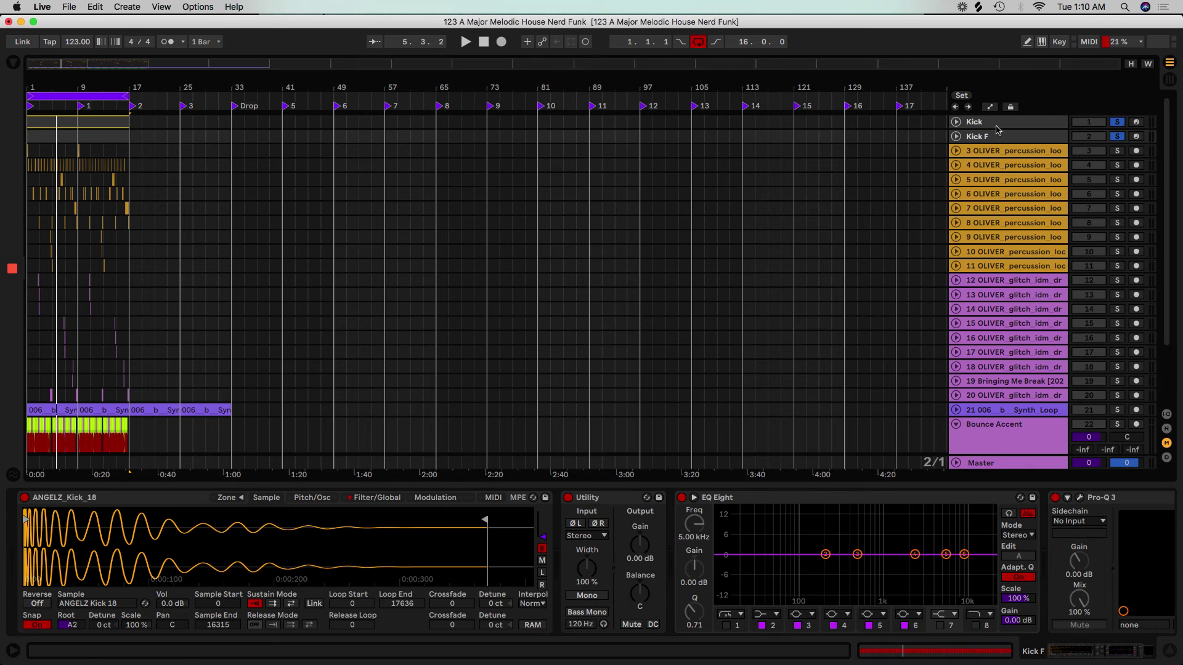
{"action": "key", "text": "space"}
{"action": "left_click_drag", "start_coordinate": [35, 87], "coordinate": [35, 185]}
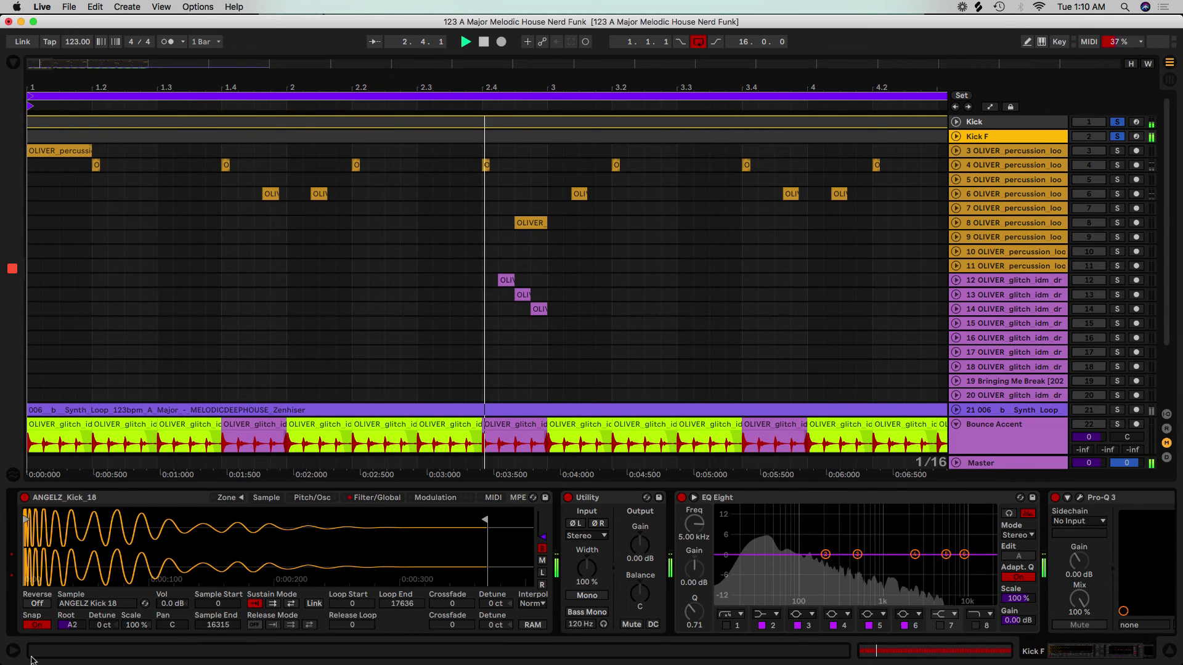
{"action": "left_click", "coordinate": [35, 624]}
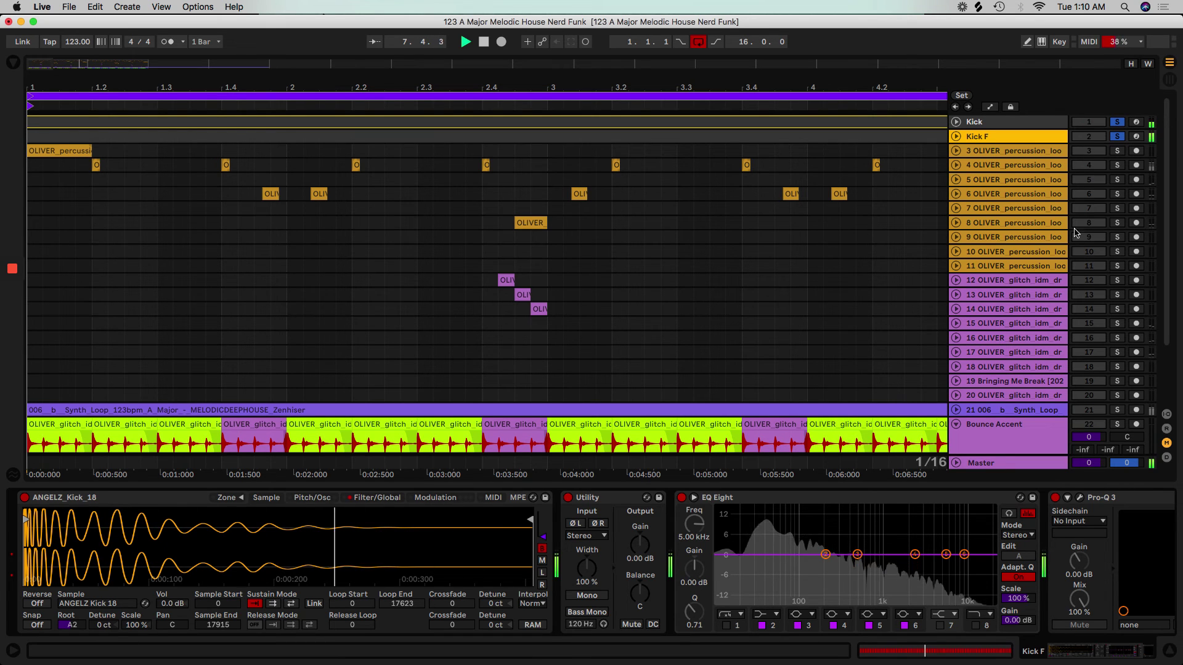
- Compare Kick and Kick F by soloing each track alone and playing the start of the loop
{"action": "left_click", "coordinate": [983, 127]}
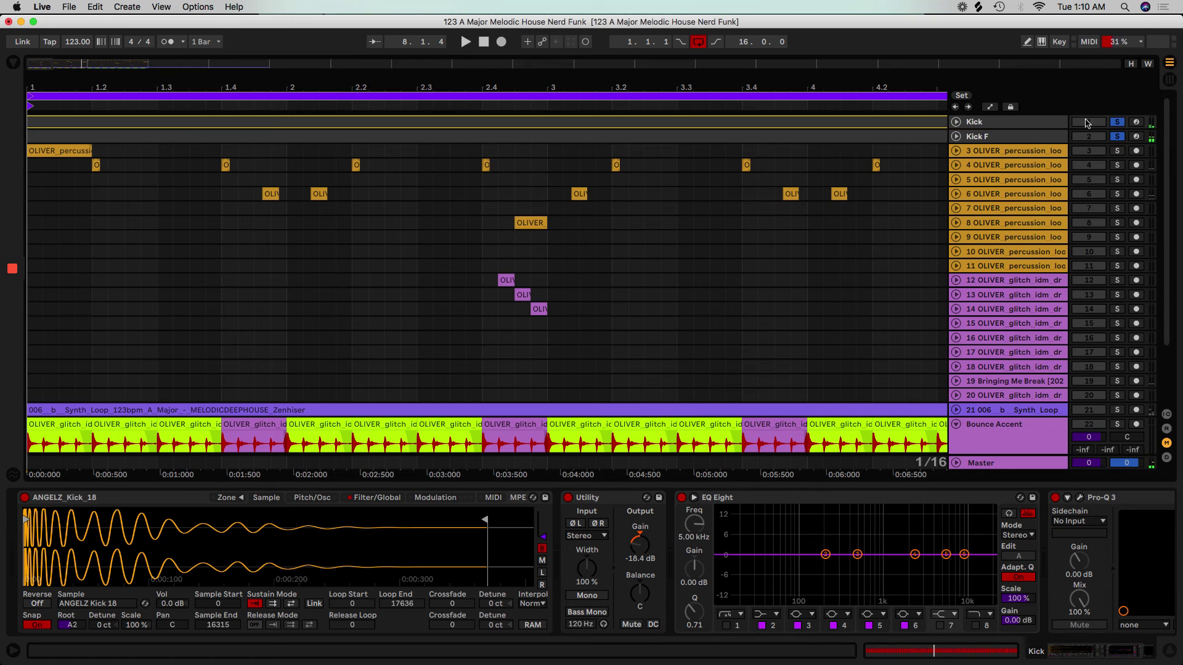
{"action": "left_click", "coordinate": [1117, 123]}
{"action": "key", "text": "space"}
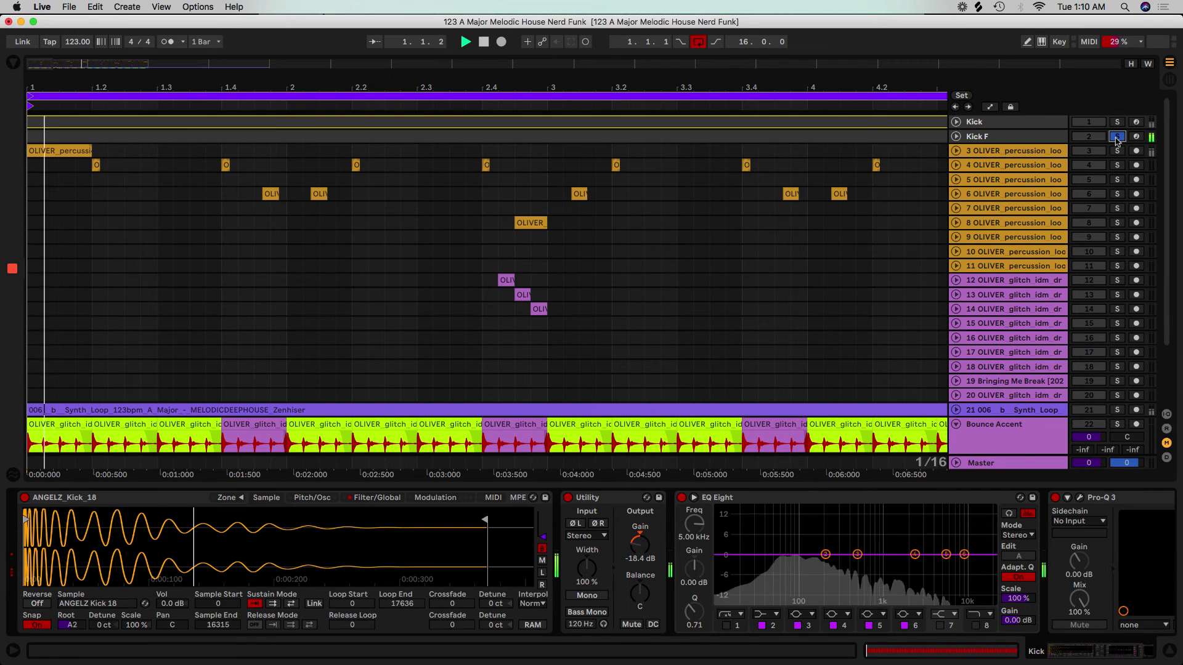
{"action": "left_click", "coordinate": [1118, 123]}
{"action": "key", "text": "space"}
{"action": "key", "text": "space"}
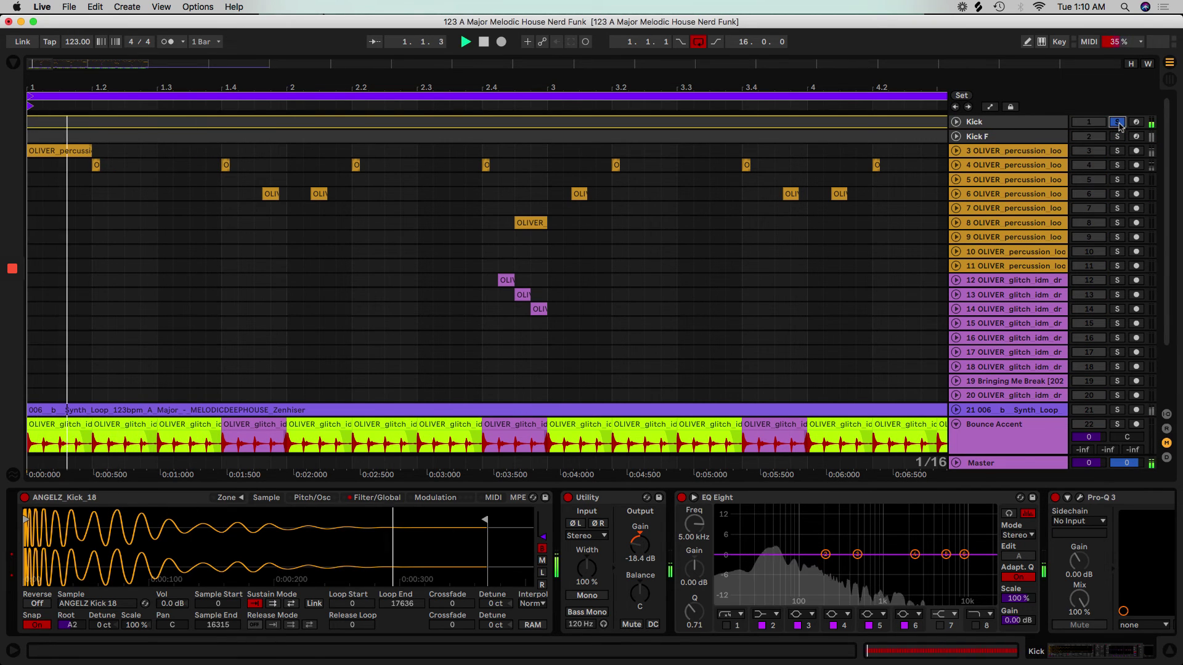
{"action": "key", "text": "space"}
{"action": "key", "text": "space"}
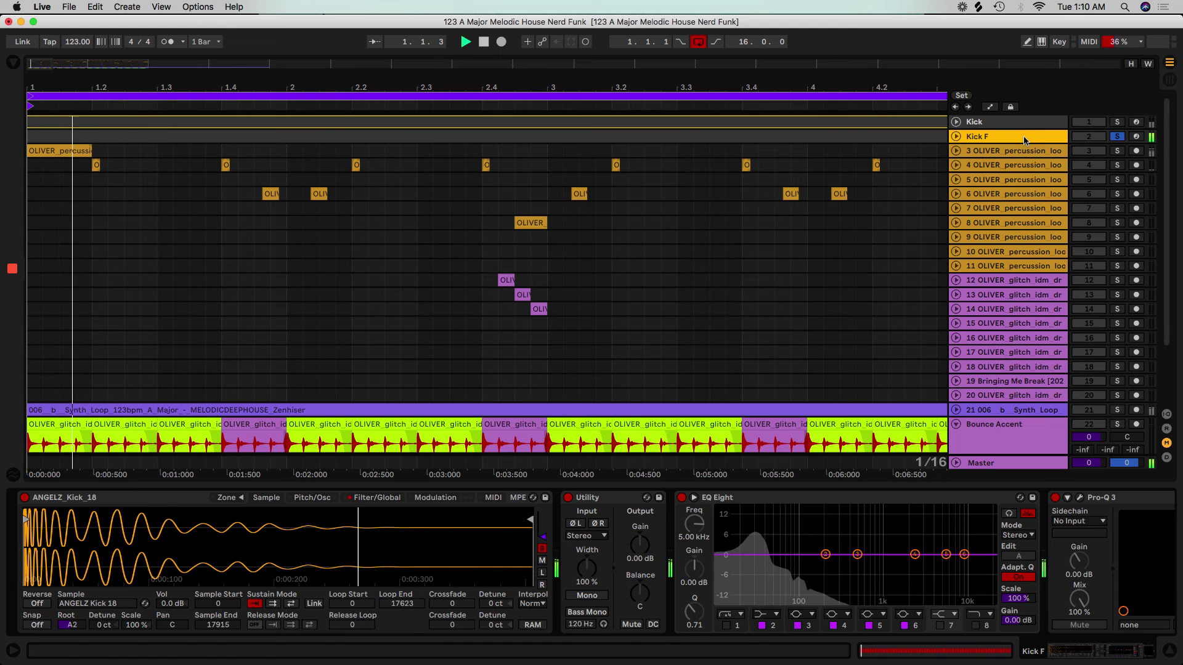
- Shape Kick F's volume envelope with a sustain of -inf dB and a decay of 1.26 s
{"action": "left_click", "coordinate": [1035, 136]}
{"action": "left_click", "coordinate": [377, 497]}
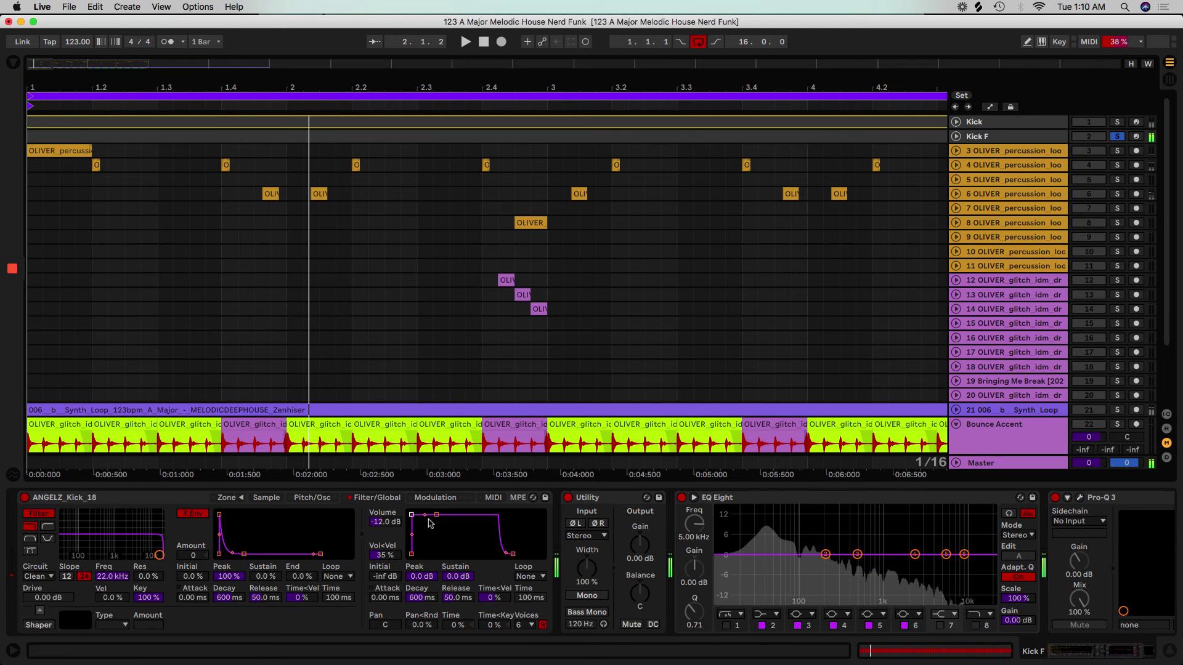
{"action": "left_click_drag", "start_coordinate": [436, 514], "coordinate": [439, 554]}
{"action": "key", "text": "space"}
{"action": "scroll", "coordinate": [591, 563], "scroll_direction": "right", "scroll_amount": 3}
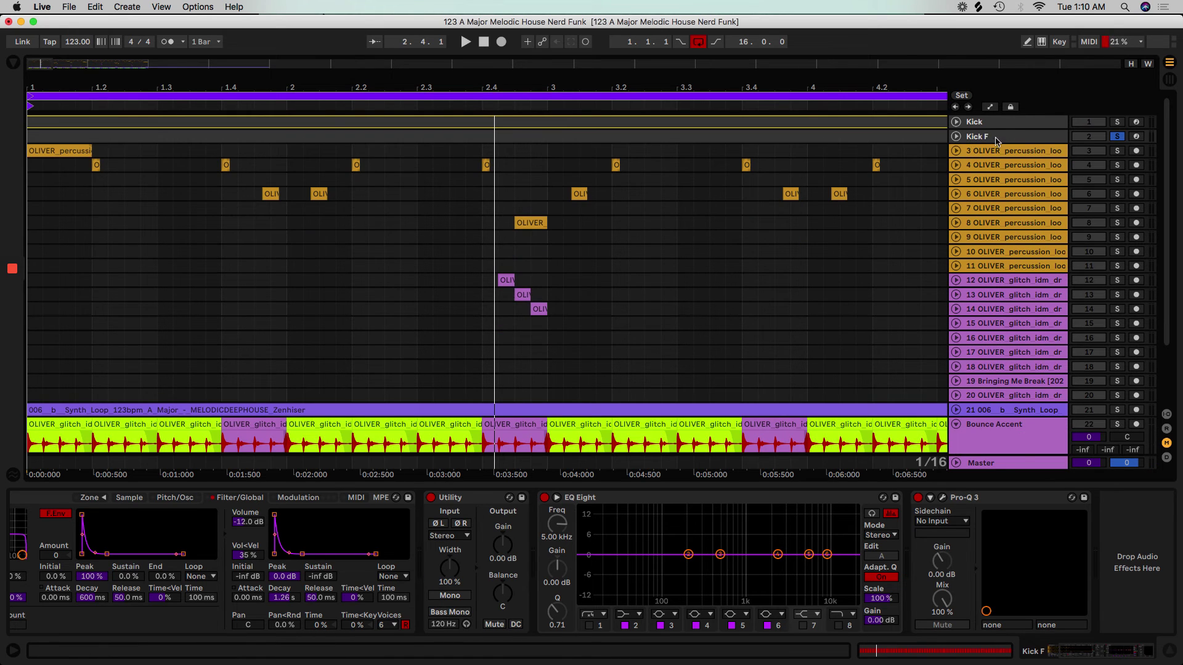
- Play the soloed Kick F from the loop start to check its shortened envelope
{"action": "left_click", "coordinate": [986, 136]}
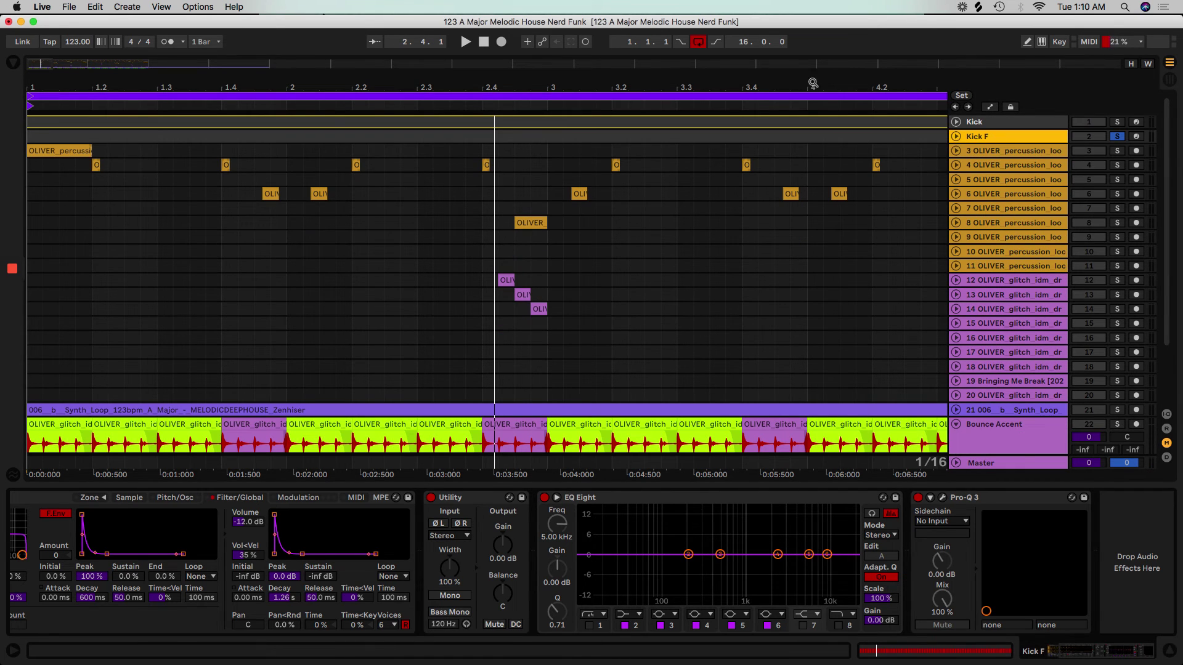
{"action": "key", "text": "w"}
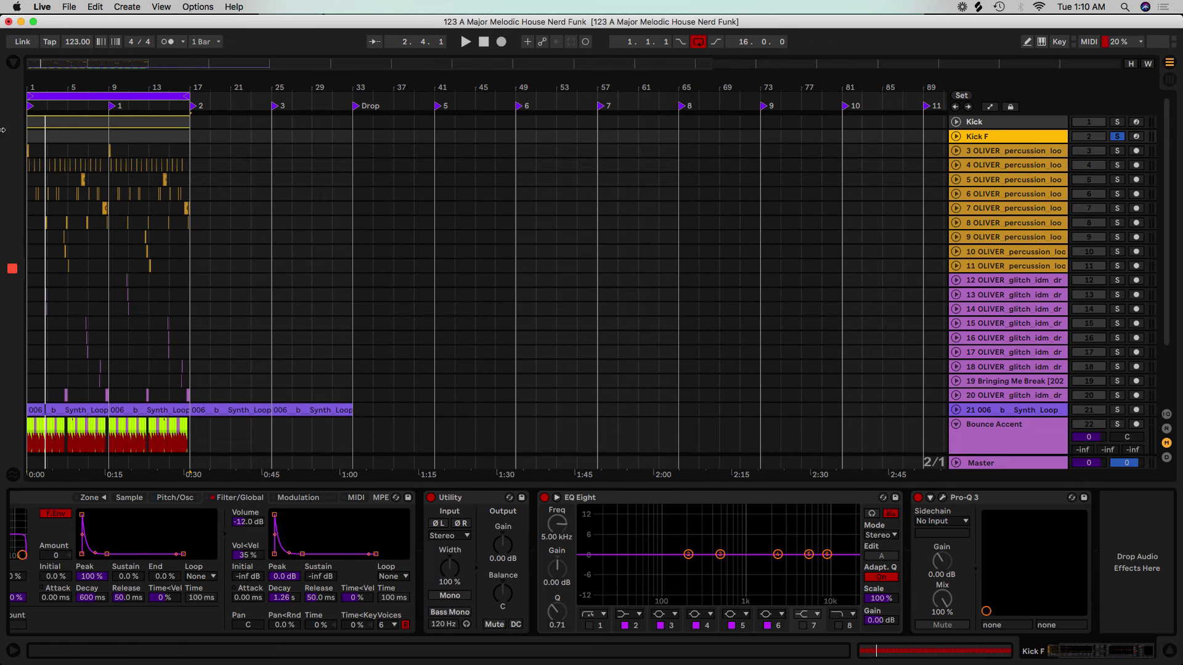
{"action": "key", "text": "space"}
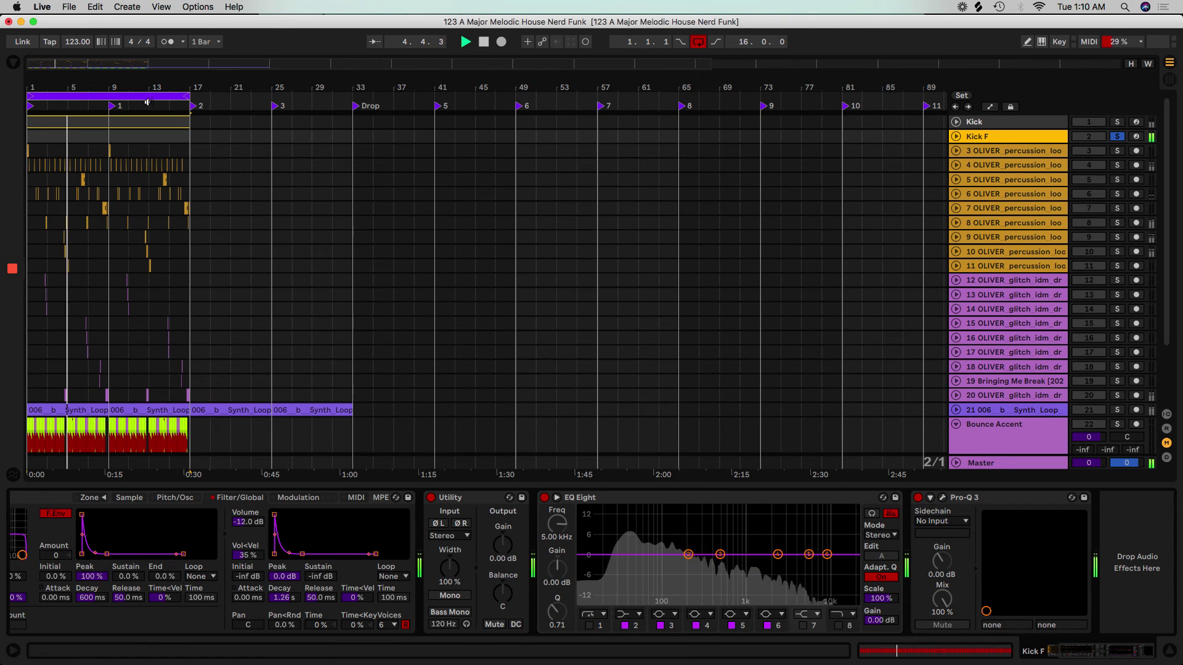
{"action": "key", "text": "space"}
{"action": "key", "text": "z"}
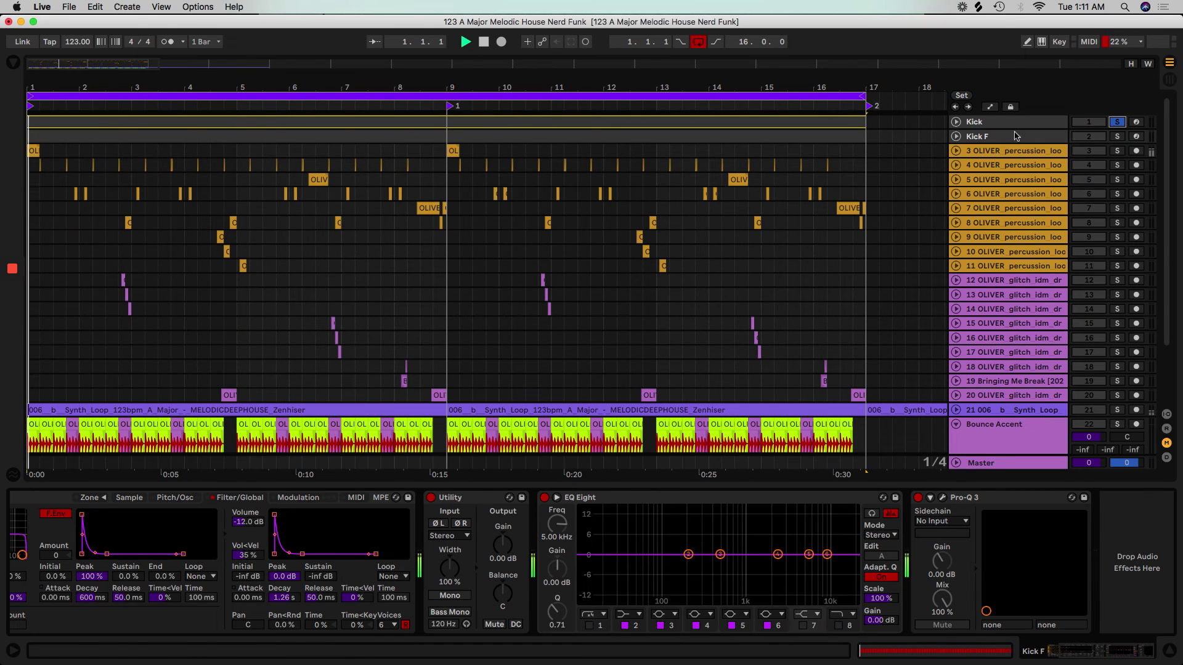
- Clear the solo on the kicks and play the loop with all tracks
{"action": "key", "text": "space"}
{"action": "left_click", "coordinate": [1117, 123]}
{"action": "key", "text": "space"}
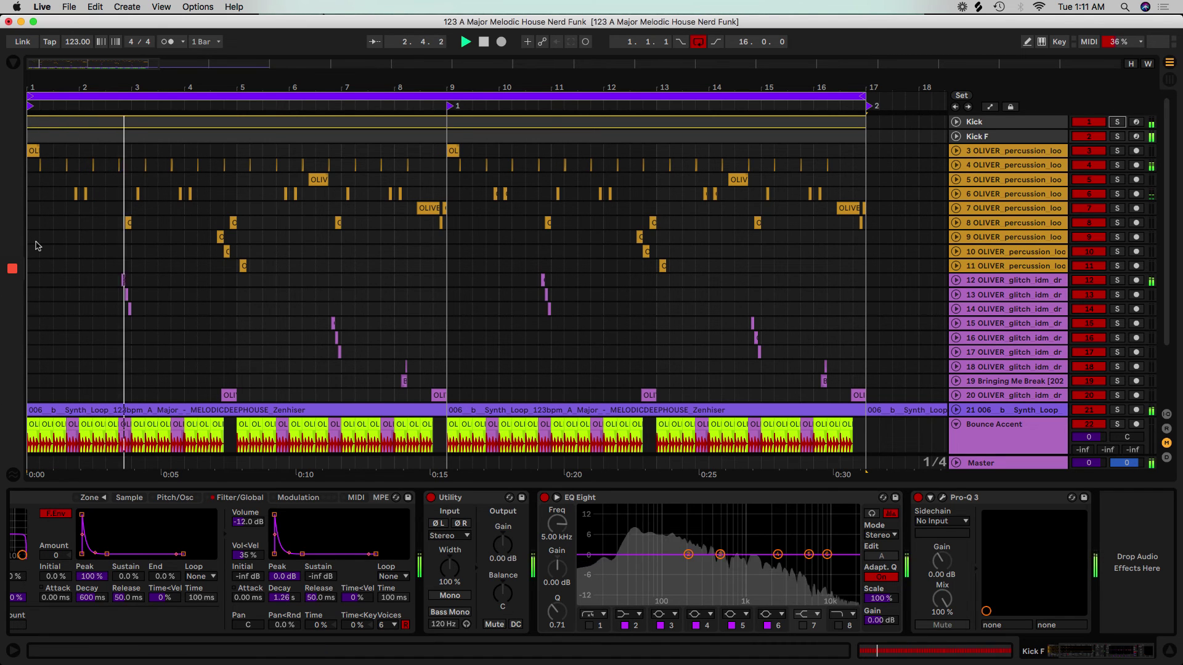
{"action": "key", "text": "space"}
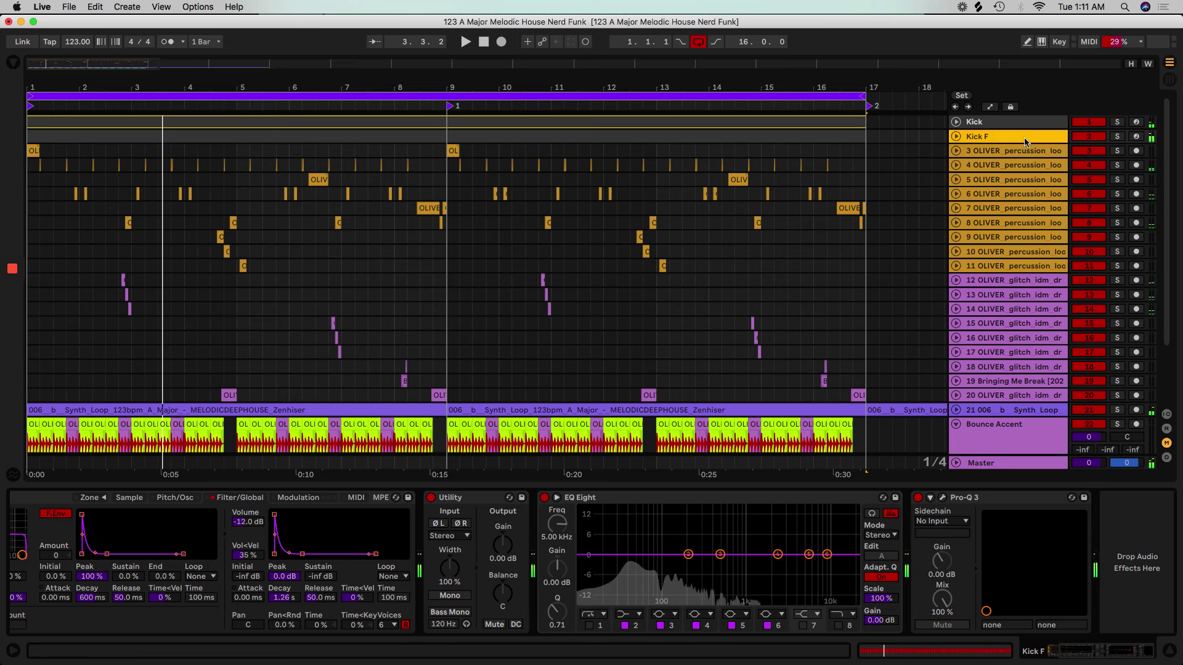
- Add the FabFilter Pro-G Audio Unit after Pro-Q 3 on the Kick F track
{"action": "left_click", "coordinate": [14, 63]}
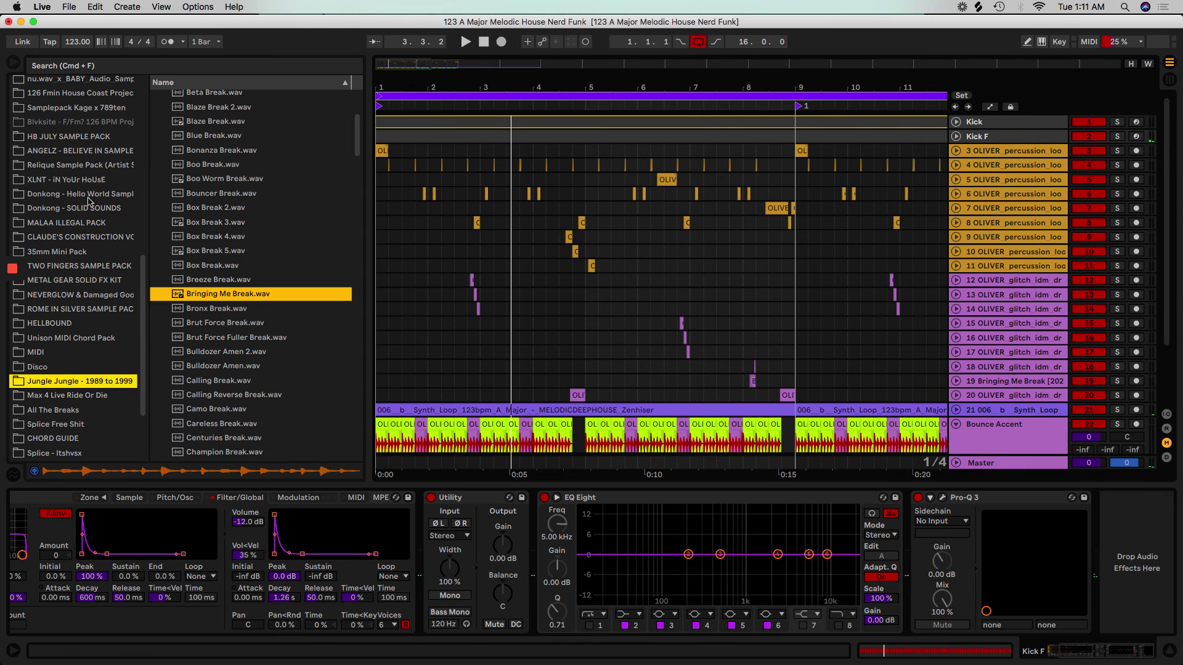
{"action": "scroll", "coordinate": [80, 223], "scroll_direction": "up", "scroll_amount": 10}
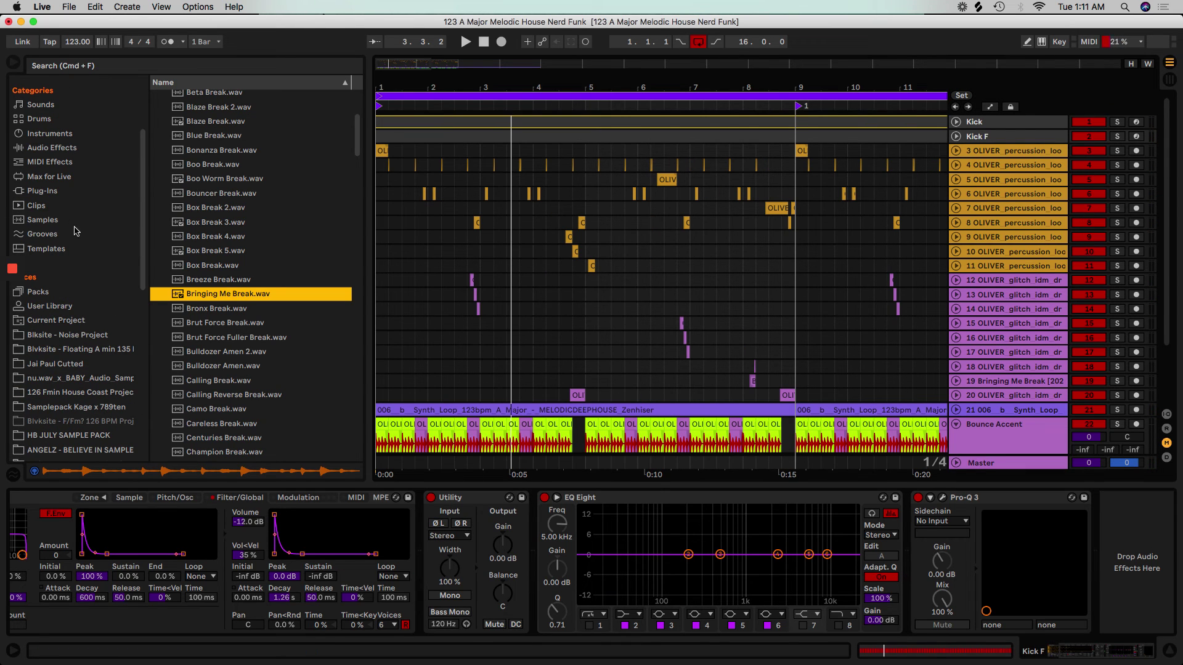
{"action": "left_click", "coordinate": [36, 192]}
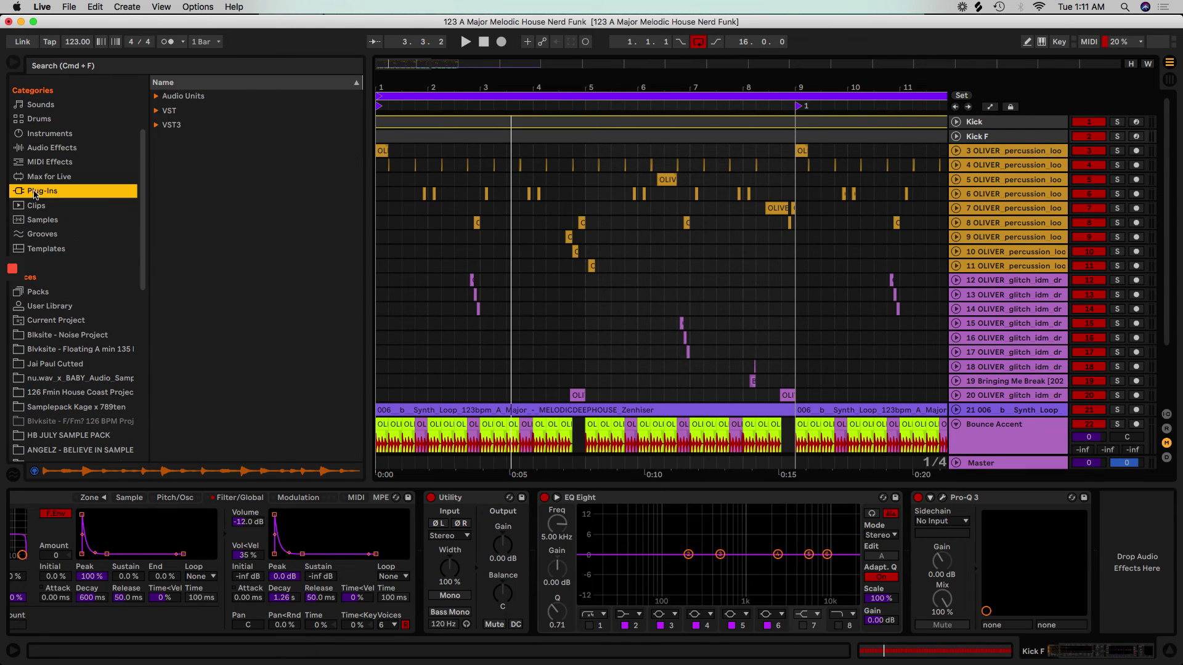
{"action": "left_click", "coordinate": [156, 96]}
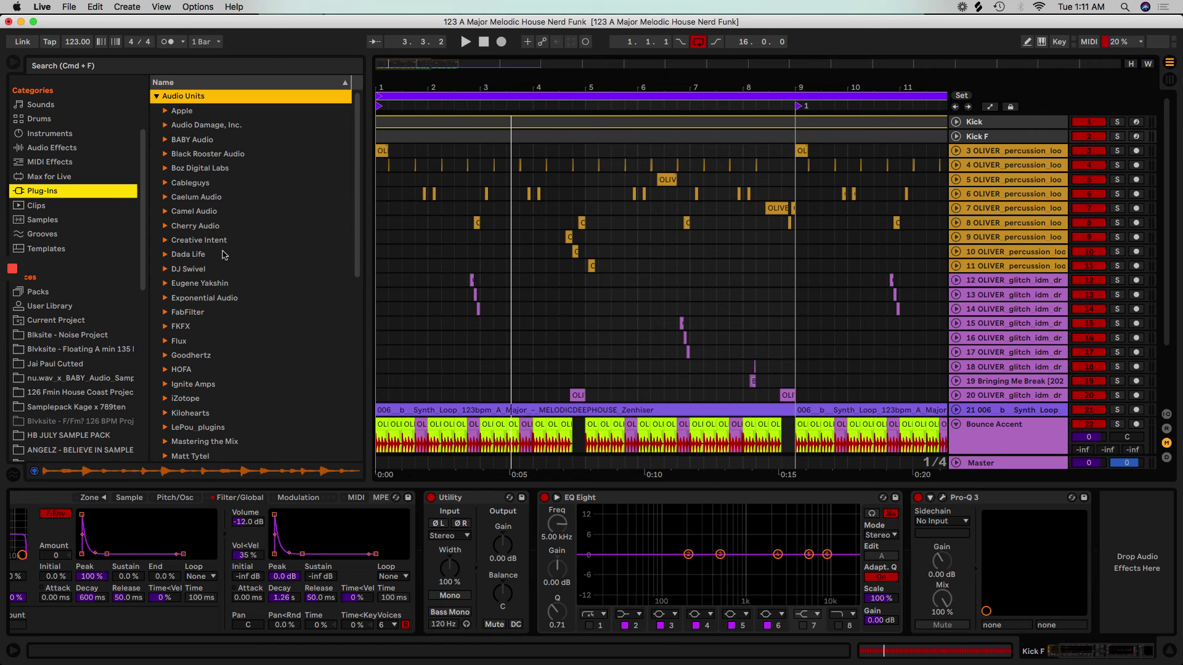
{"action": "left_click", "coordinate": [165, 312]}
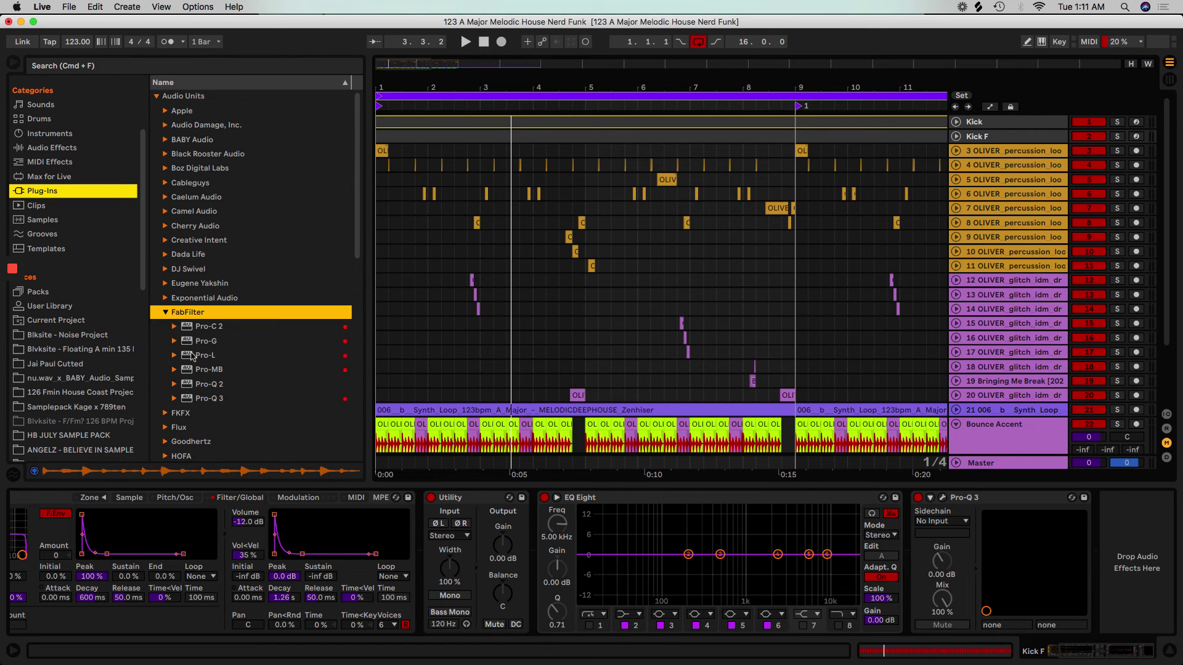
{"action": "left_click", "coordinate": [214, 343]}
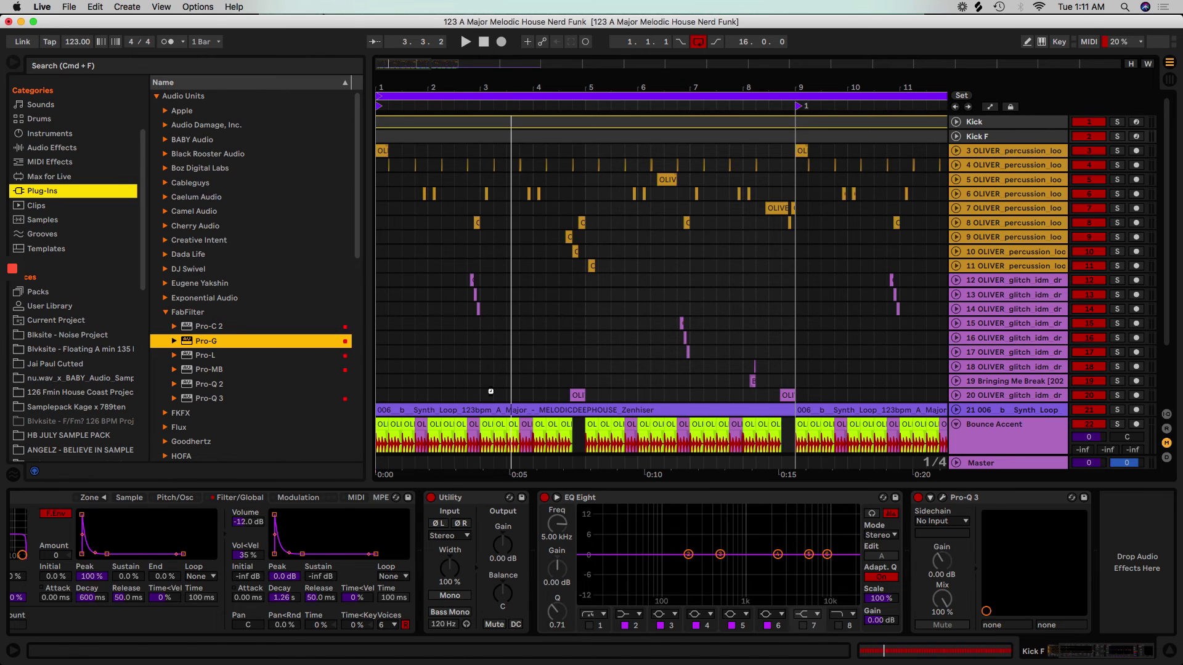
{"action": "left_click_drag", "start_coordinate": [490, 391], "coordinate": [597, 509]}
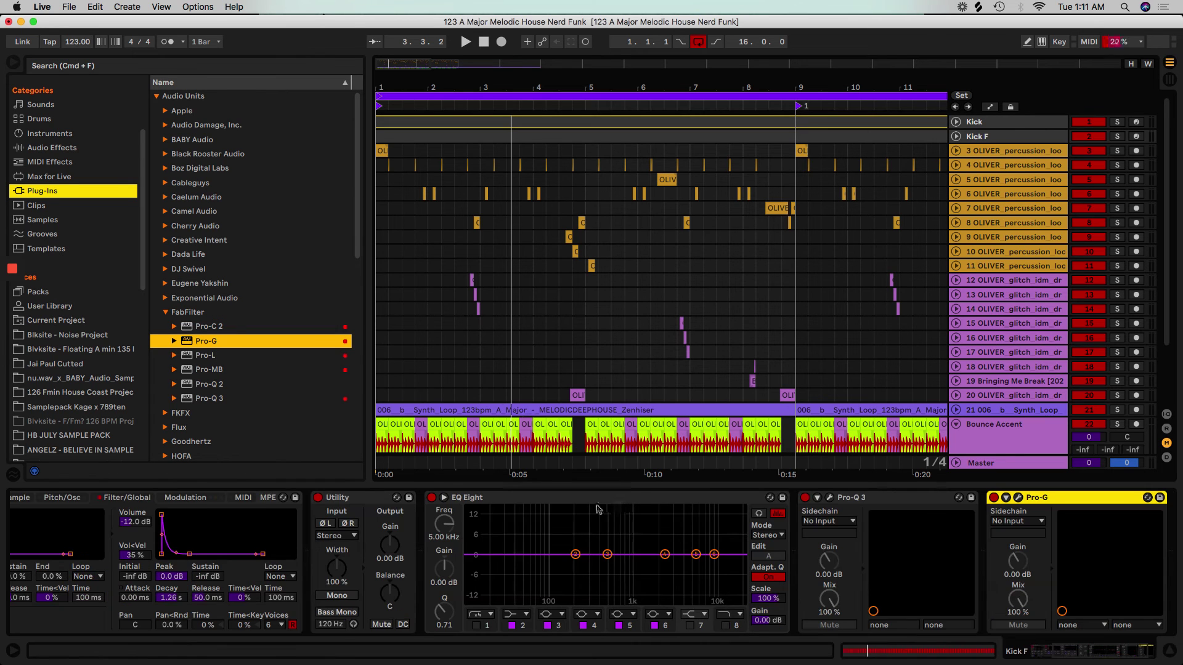
- Lower the threshold of Kick F's Pro-G gate to -25.80 dB while the loop plays
{"action": "left_click", "coordinate": [1018, 499]}
{"action": "key", "text": "space"}
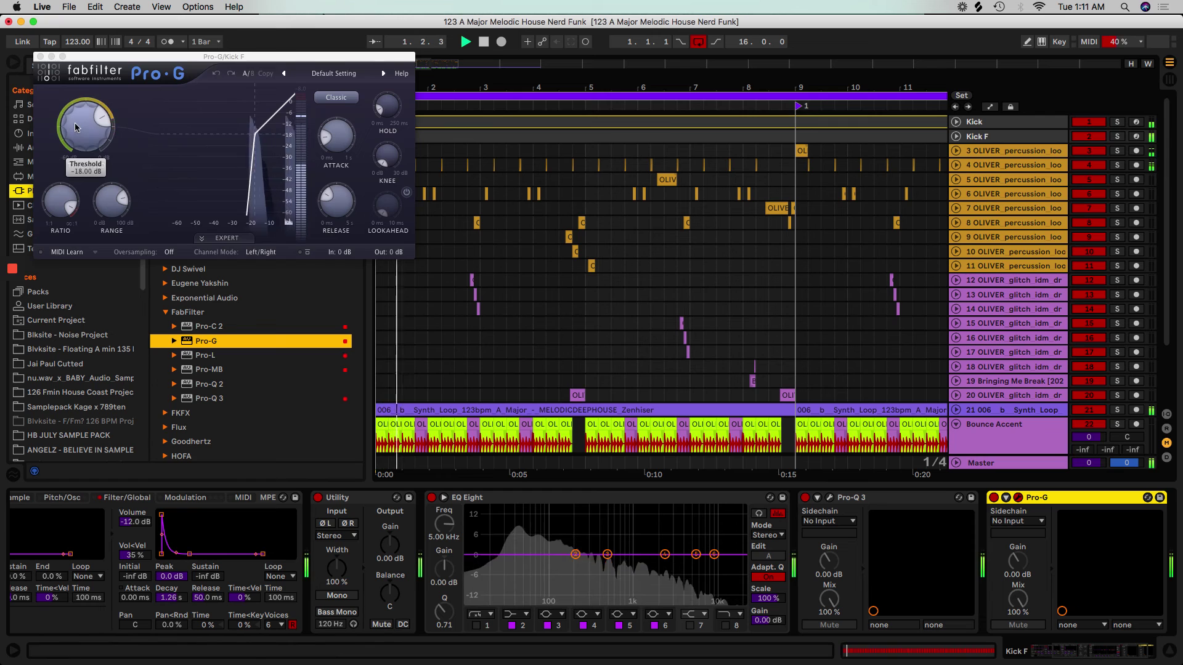
{"action": "left_click_drag", "start_coordinate": [76, 127], "coordinate": [94, 151]}
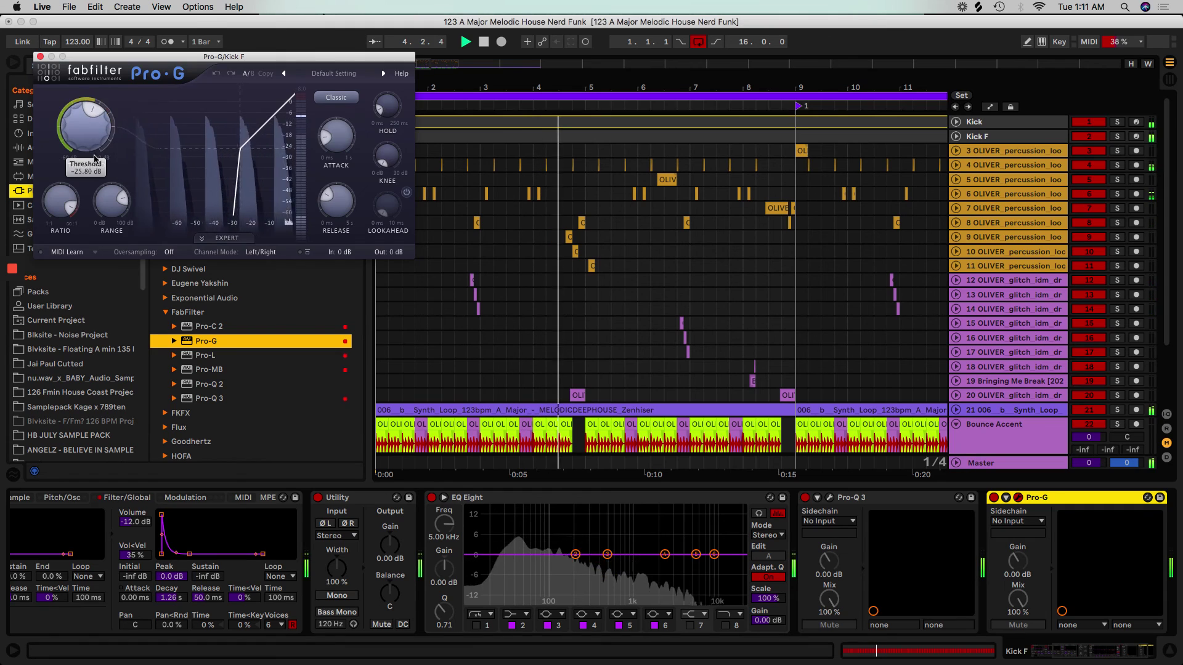
{"action": "key", "text": "space"}
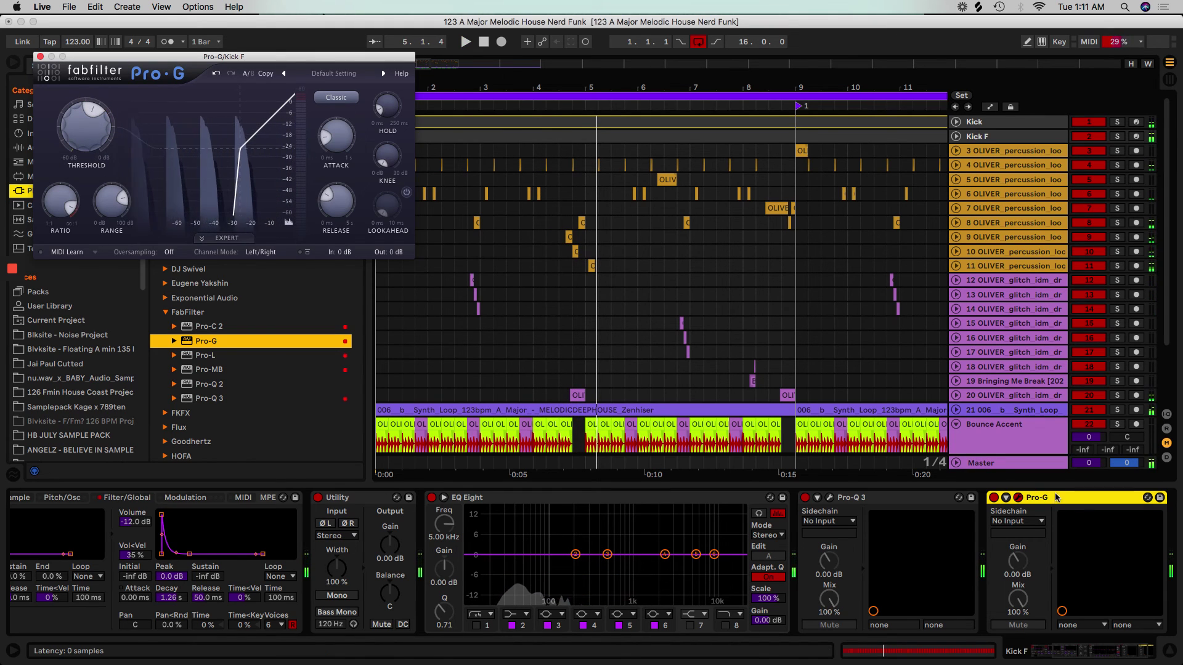
- Copy Pro-G from Kick F to the Kick track and lower the copy's threshold to -36.34 dB during playback
{"action": "left_click", "coordinate": [1054, 499]}
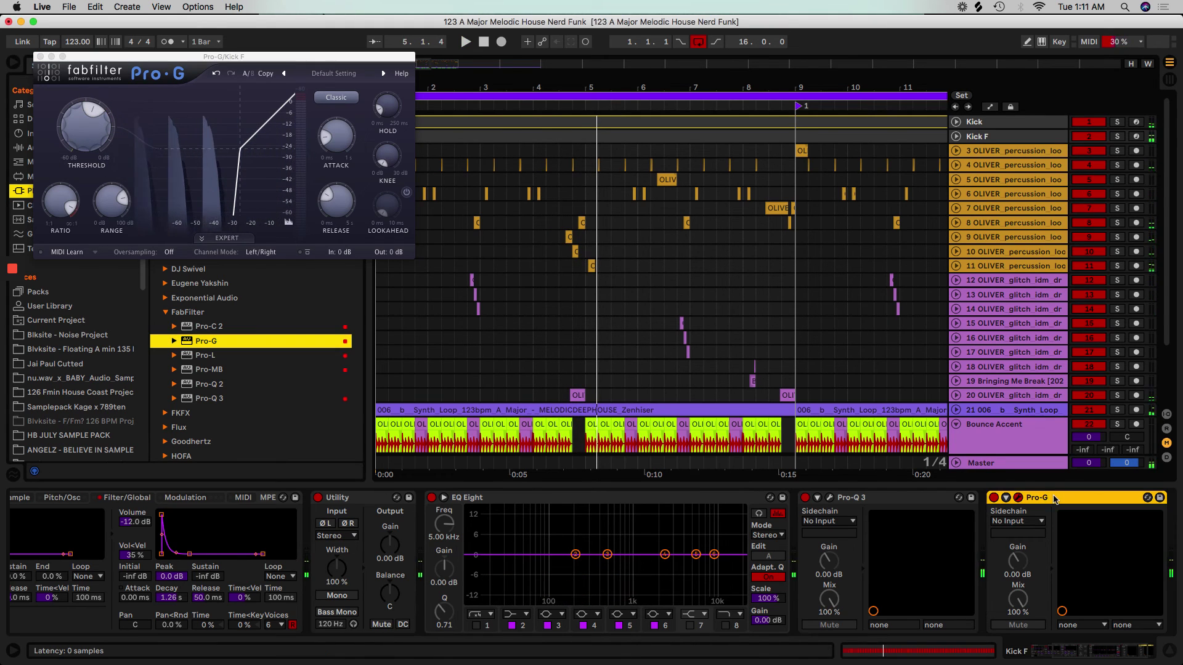
{"action": "left_click", "coordinate": [995, 125]}
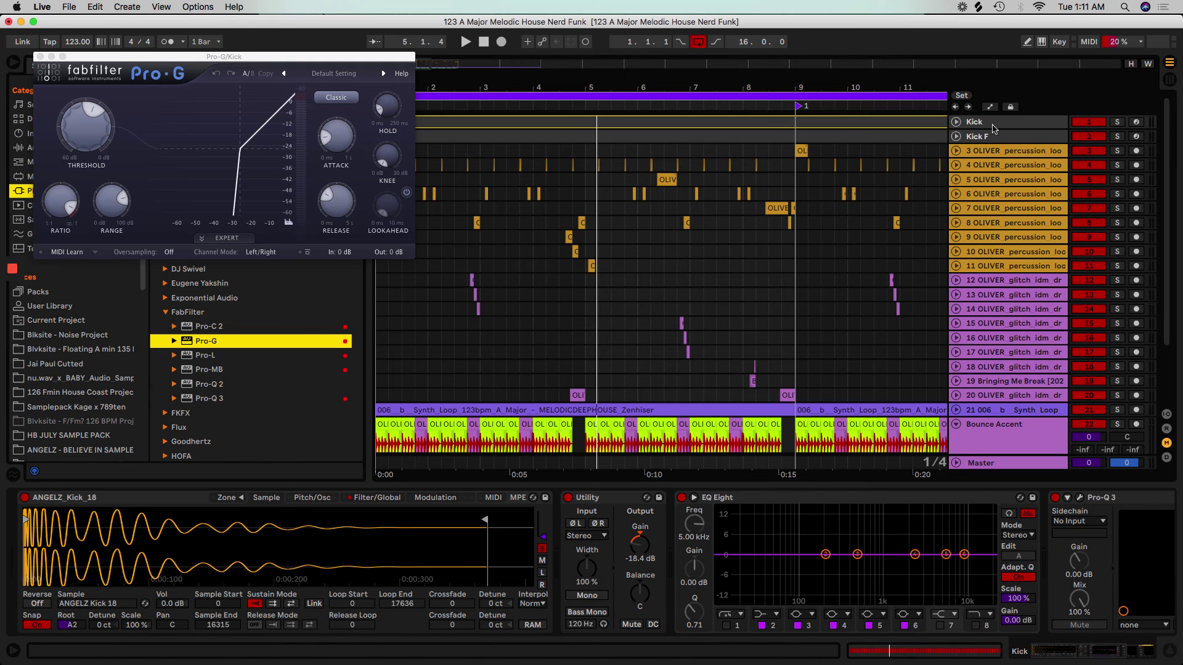
{"action": "key", "text": "space"}
{"action": "left_click", "coordinate": [79, 138]}
{"action": "left_click_drag", "start_coordinate": [79, 138], "coordinate": [84, 183]}
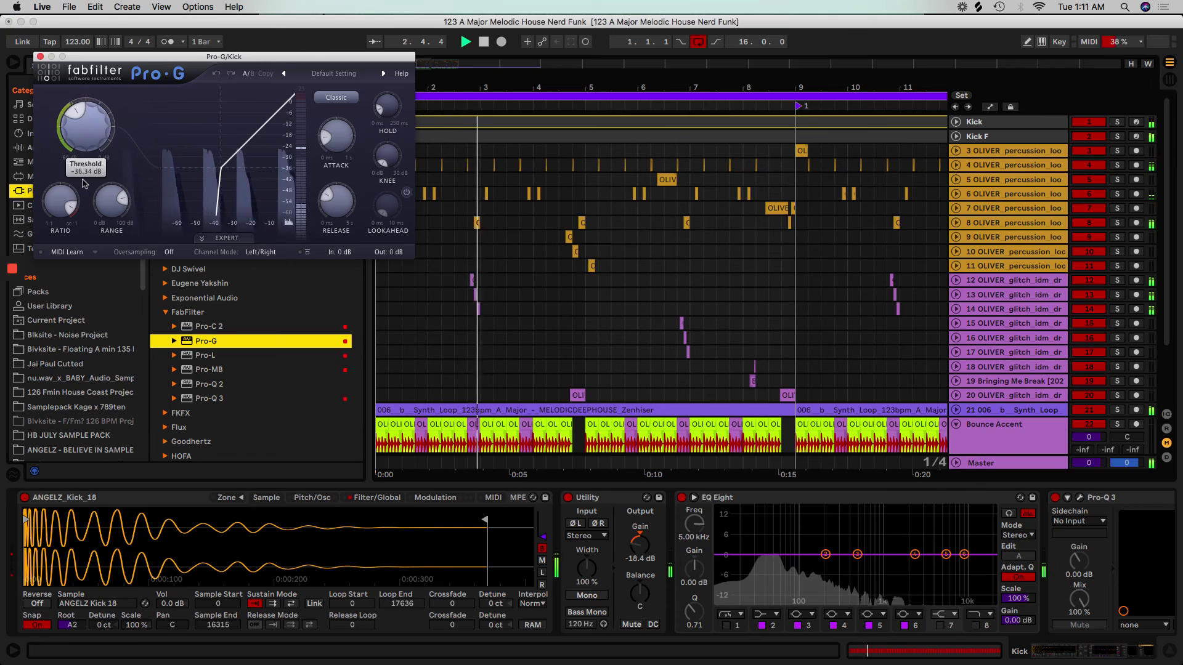
- Solo Kick and Kick F to hear the gated kicks alone, then clear the solo and stop playback
{"action": "left_click", "coordinate": [1116, 136]}
{"action": "key", "text": "space"}
{"action": "key", "text": "space"}
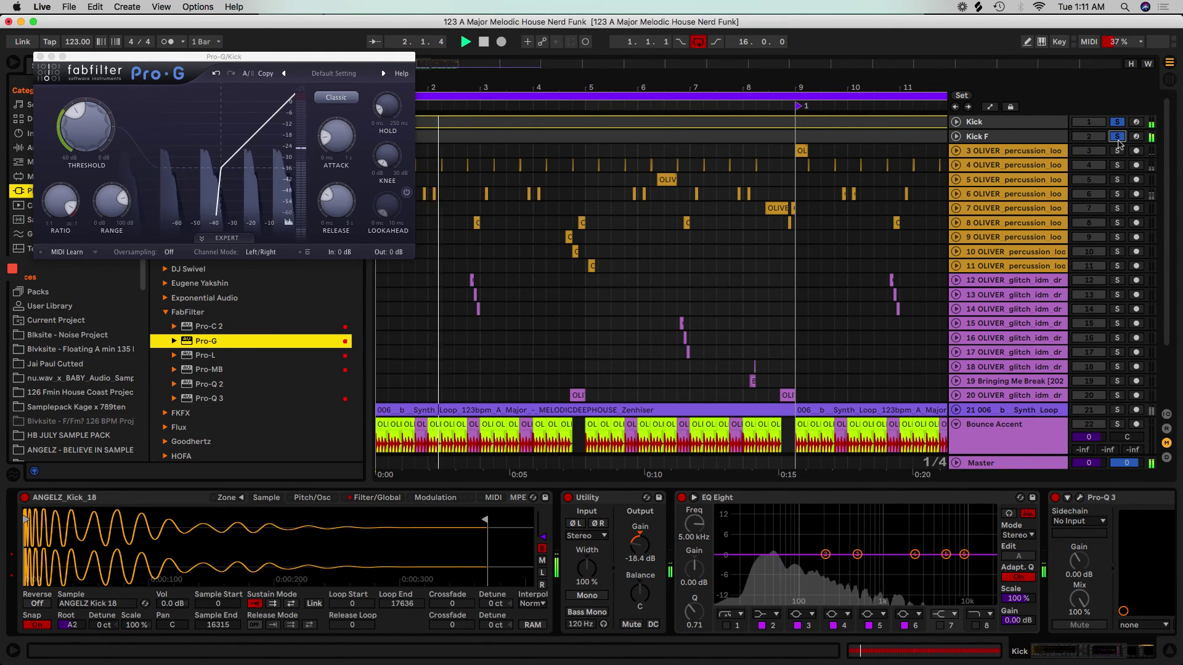
{"action": "left_click", "coordinate": [1117, 136]}
{"action": "key", "text": "space"}
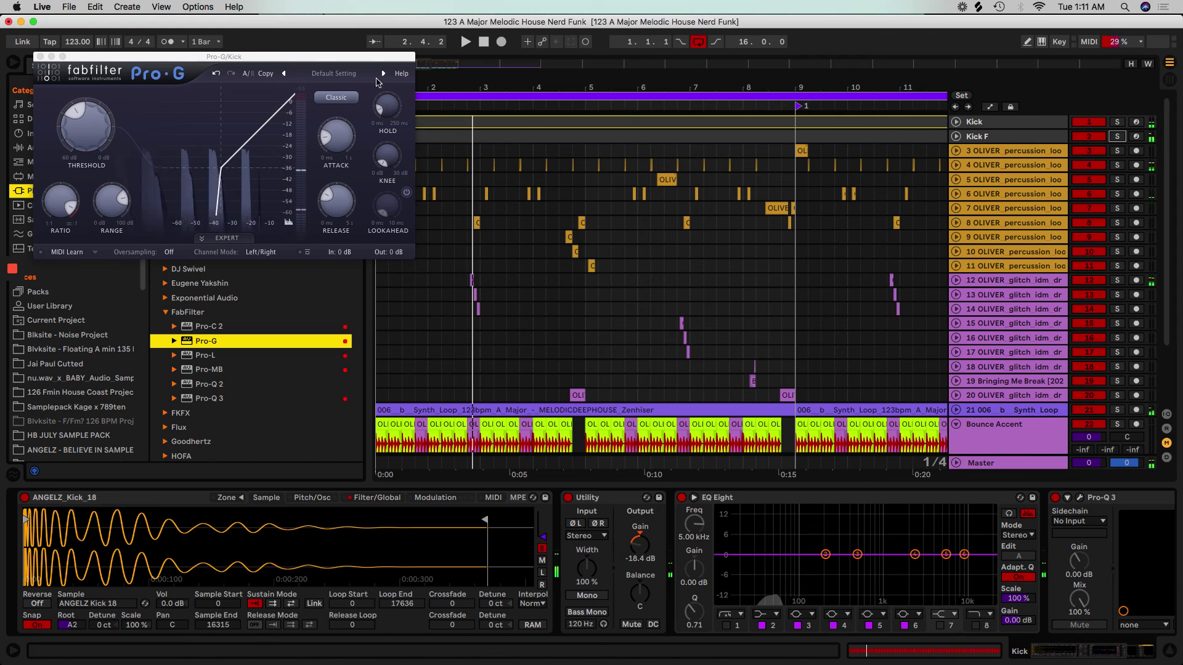
- Play the loop with all tracks and hide the plug-in window, browser and device view to enlarge the arrangement
{"action": "key", "text": "super+alt+p"}
{"action": "key", "text": "space"}
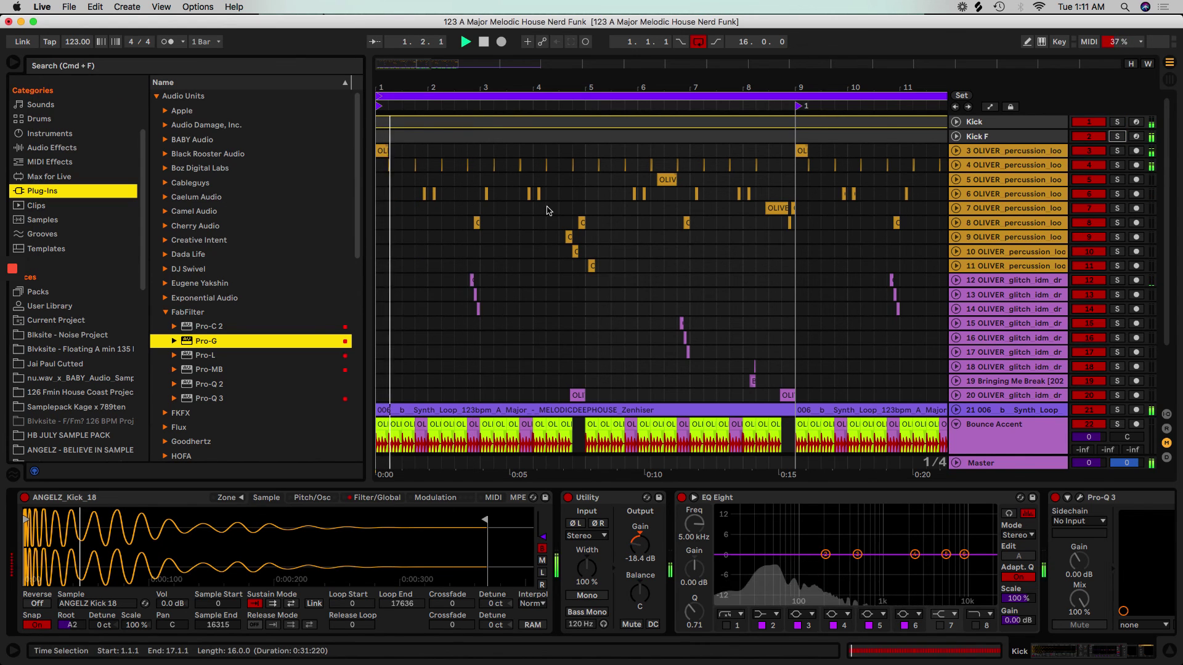
{"action": "key", "text": "super+alt+b"}
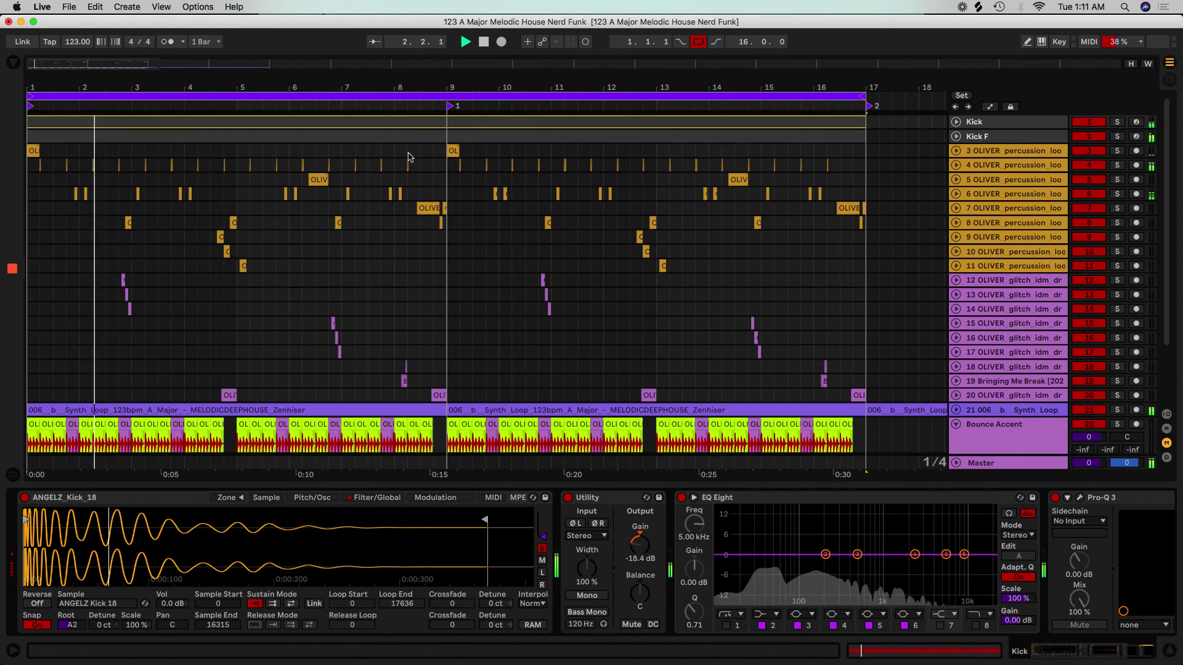
{"action": "key", "text": "super+alt+l"}
{"action": "key", "text": "super+shift+t"}
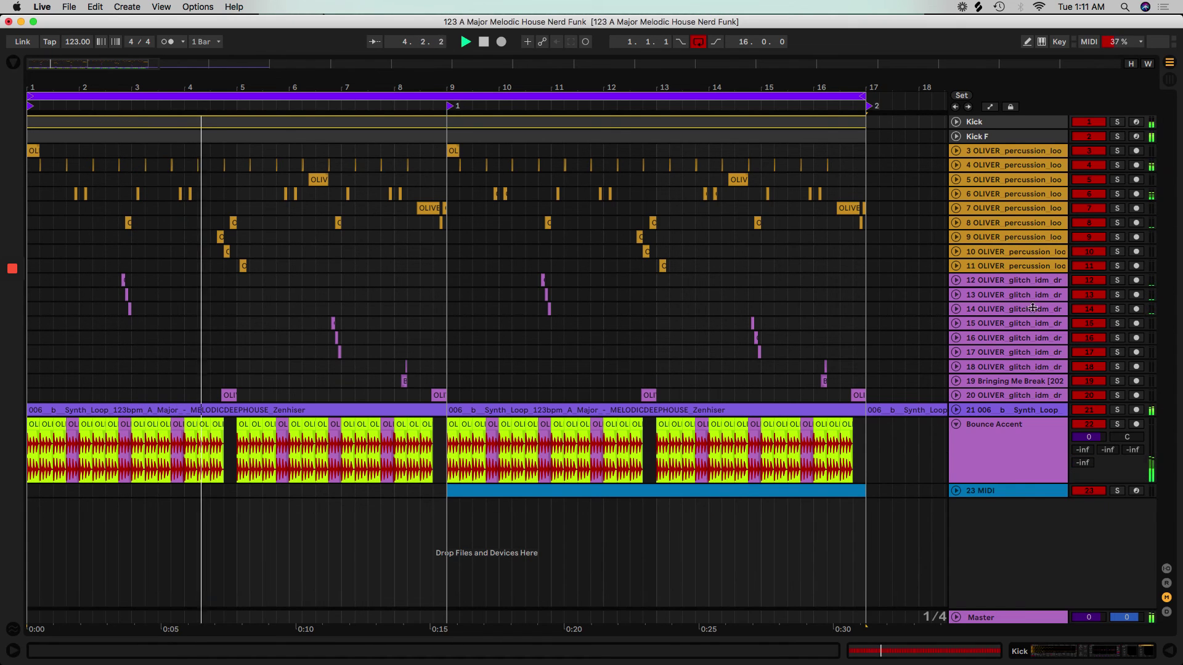
- Unfold tracks 12 to 20 in the arrangement during playback
{"action": "left_click", "coordinate": [1015, 282]}
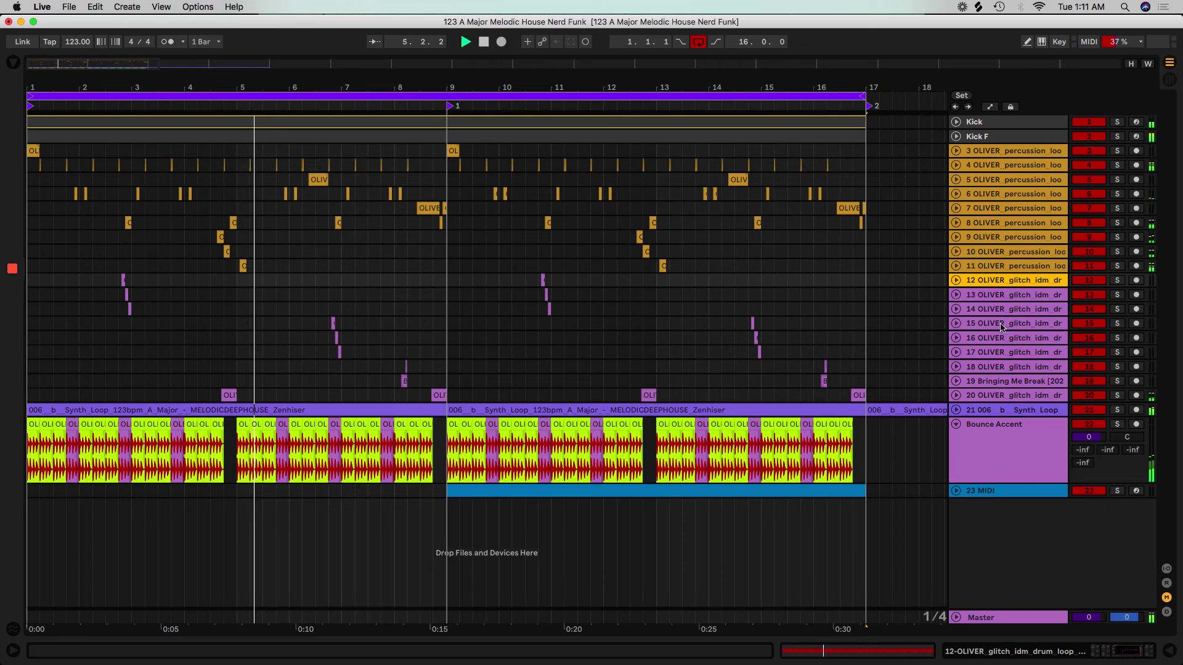
{"action": "left_click", "coordinate": [994, 398], "text": "shift"}
{"action": "key", "text": "u"}
{"action": "left_click", "coordinate": [976, 385]}
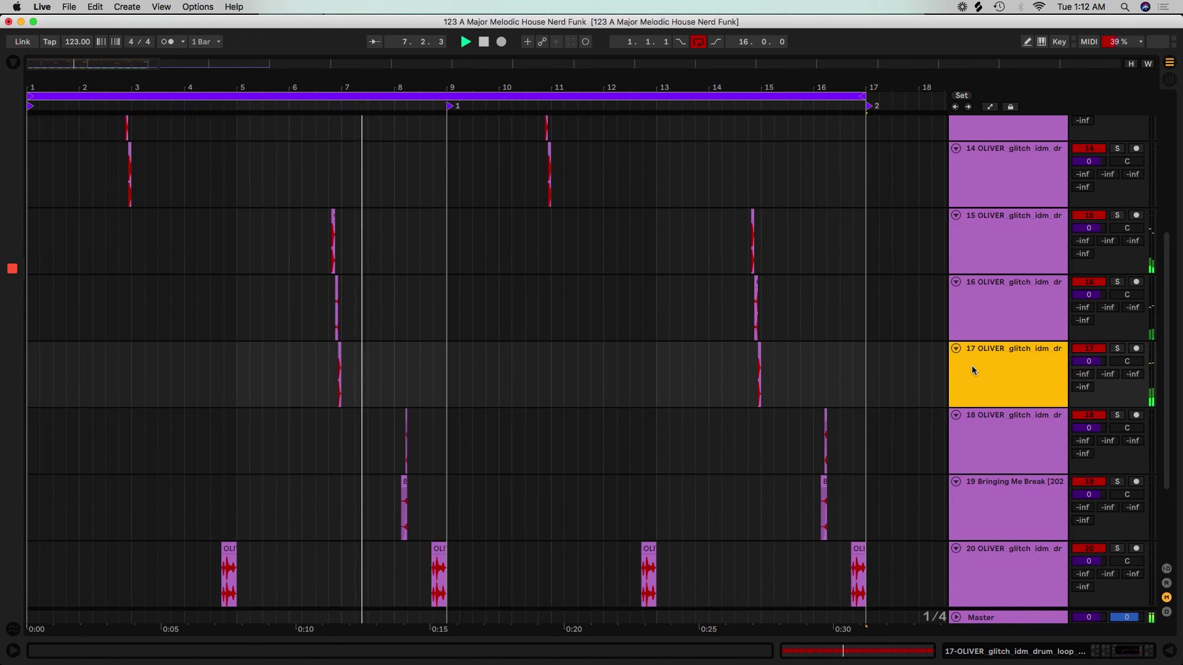
- Fold all tracks in the arrangement and stop playback
{"action": "key", "text": "super+a"}
{"action": "key", "text": "u"}
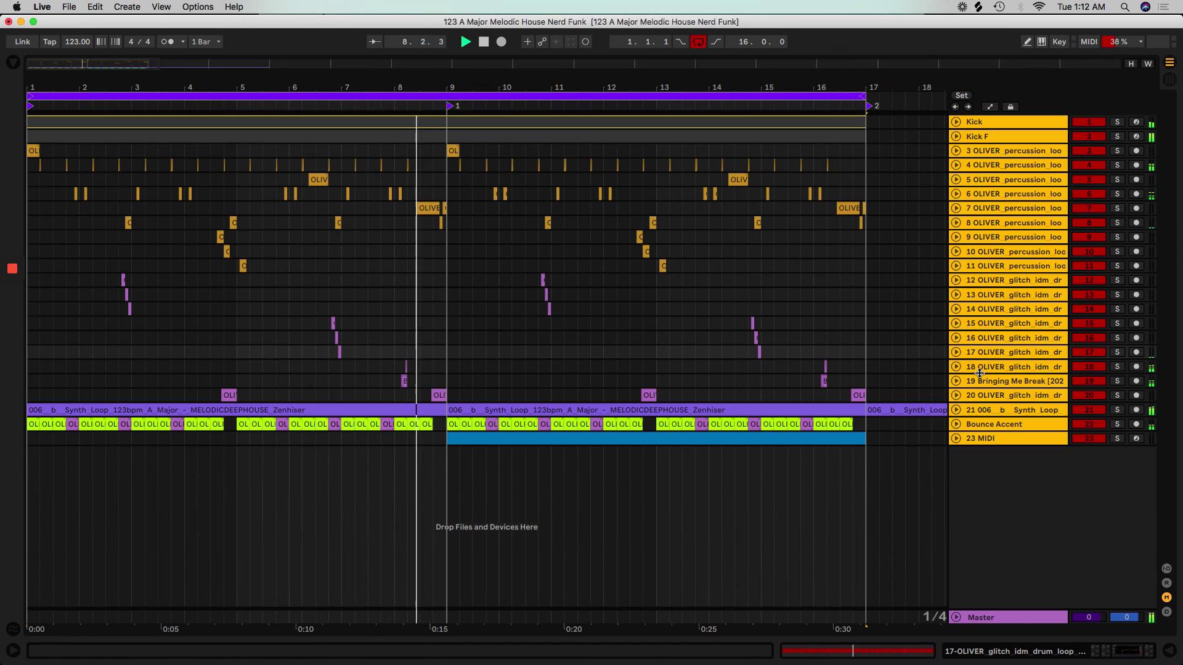
{"action": "key", "text": "u"}
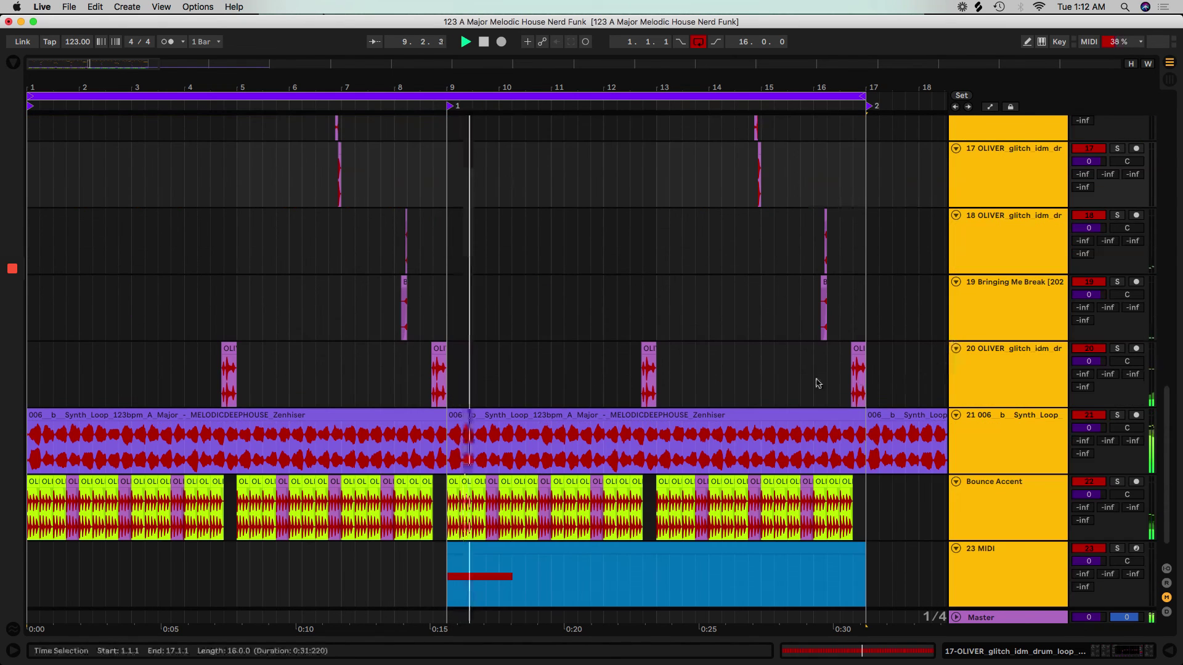
{"action": "key", "text": "u"}
{"action": "key", "text": "space"}
{"action": "left_click", "coordinate": [577, 381]}
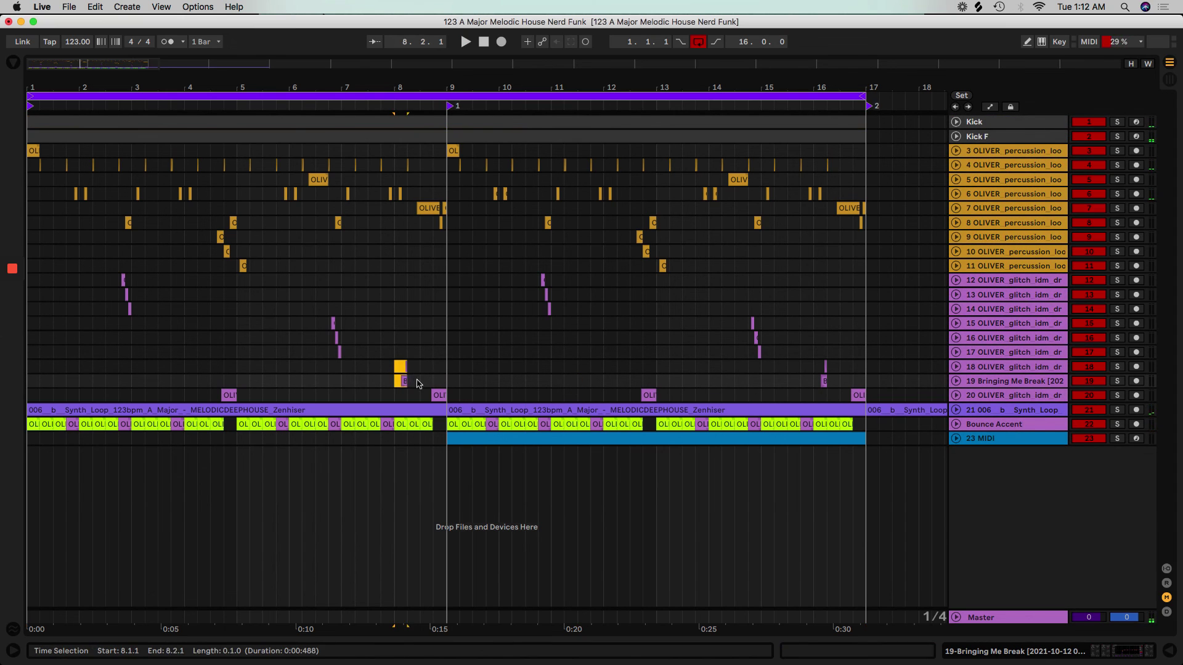
- Select glitch tracks 12 to 17, unfold them and lower their volumes together to -2.0 dB
{"action": "left_click", "coordinate": [1026, 355]}
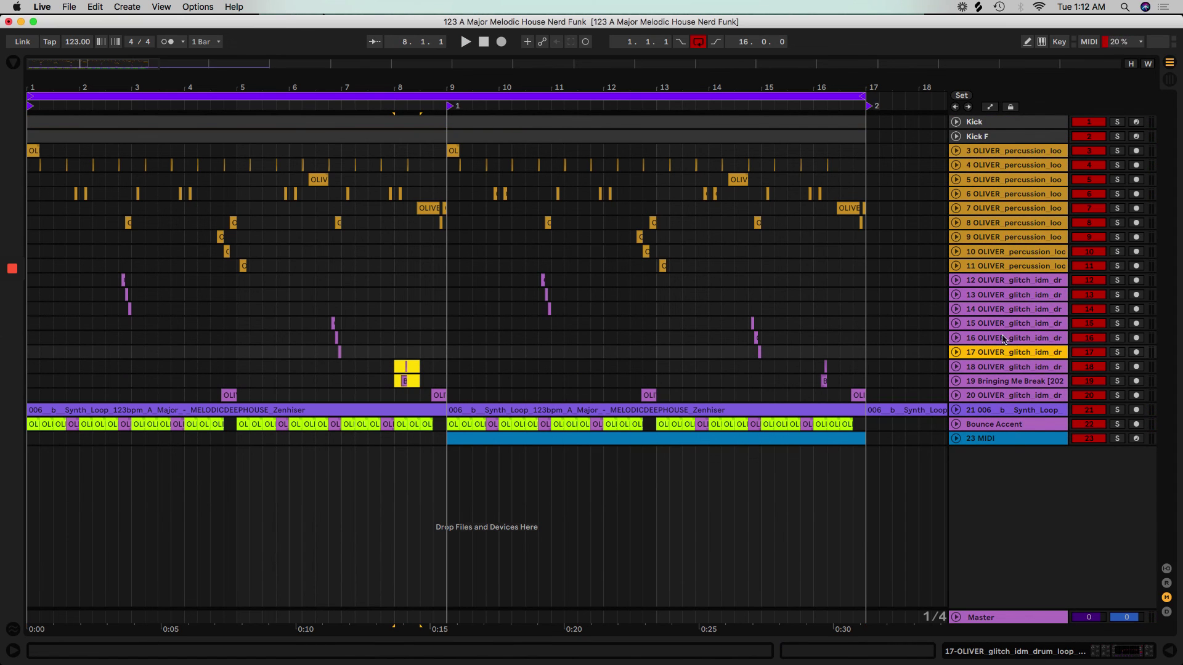
{"action": "left_click", "coordinate": [997, 284], "text": "shift"}
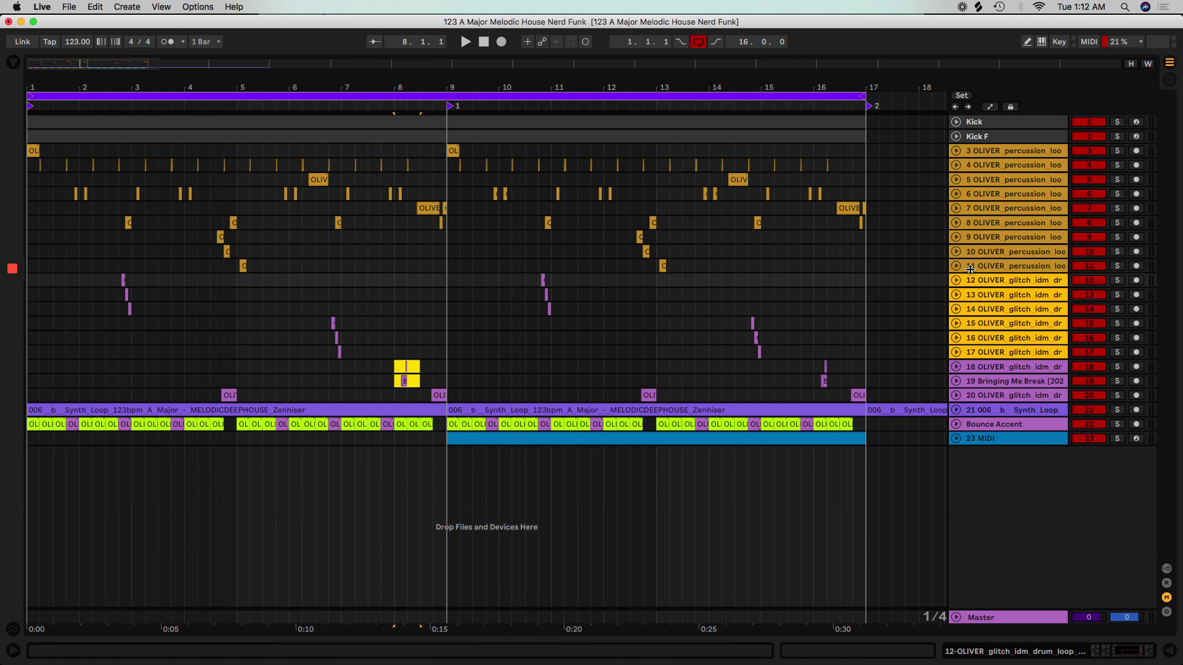
{"action": "left_click", "coordinate": [913, 283]}
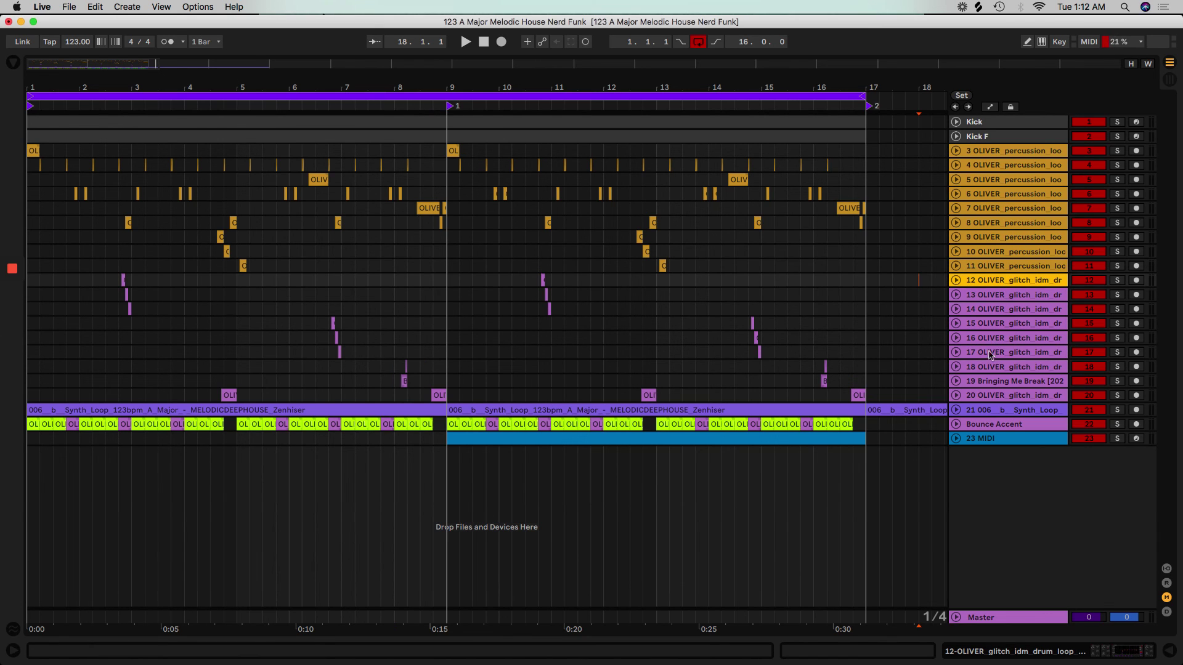
{"action": "left_click", "coordinate": [987, 367], "text": "shift"}
{"action": "left_click", "coordinate": [988, 353]}
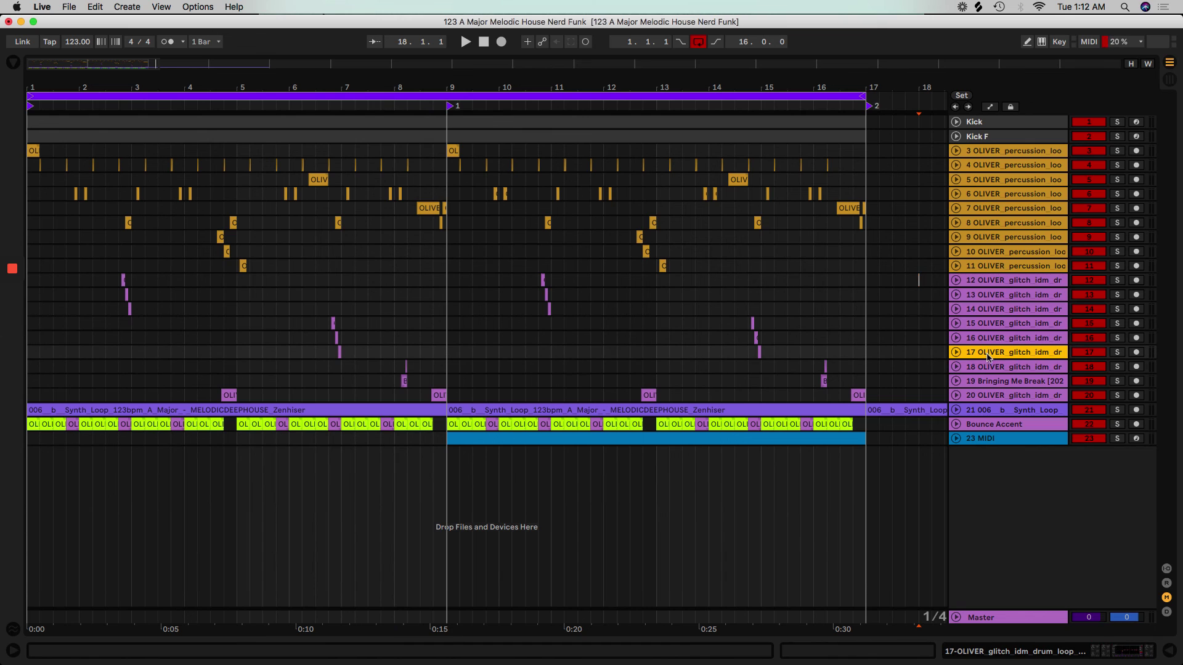
{"action": "left_click", "coordinate": [983, 282], "text": "shift"}
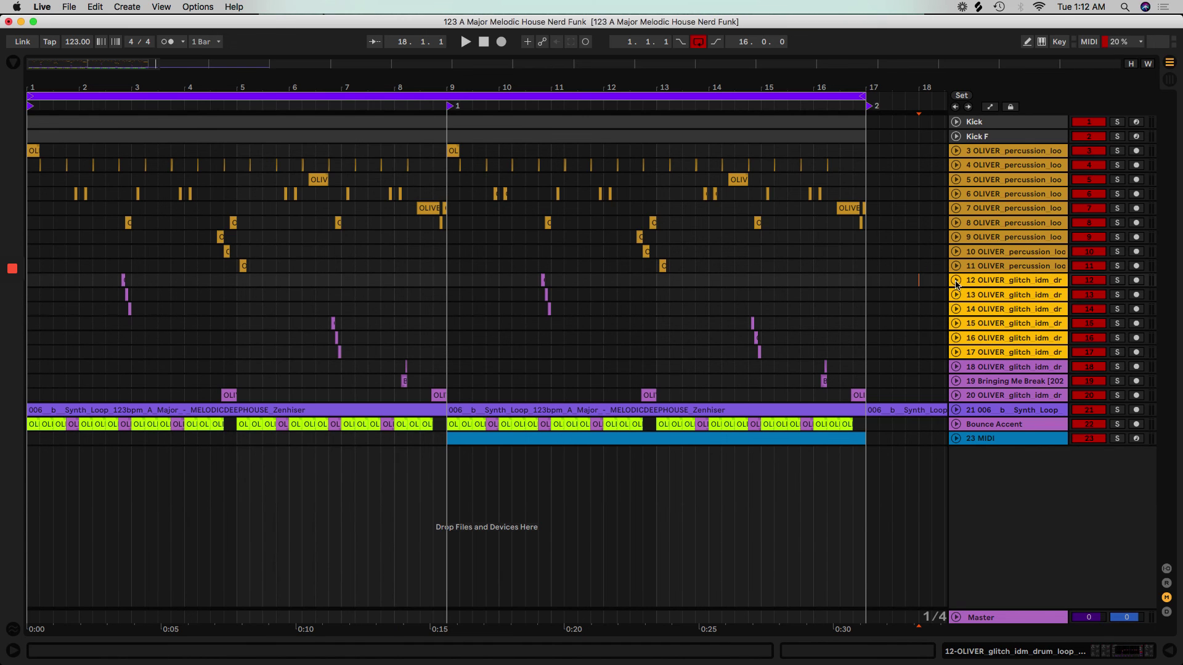
{"action": "left_click", "coordinate": [956, 281]}
{"action": "left_click_drag", "start_coordinate": [1086, 229], "coordinate": [1085, 242]}
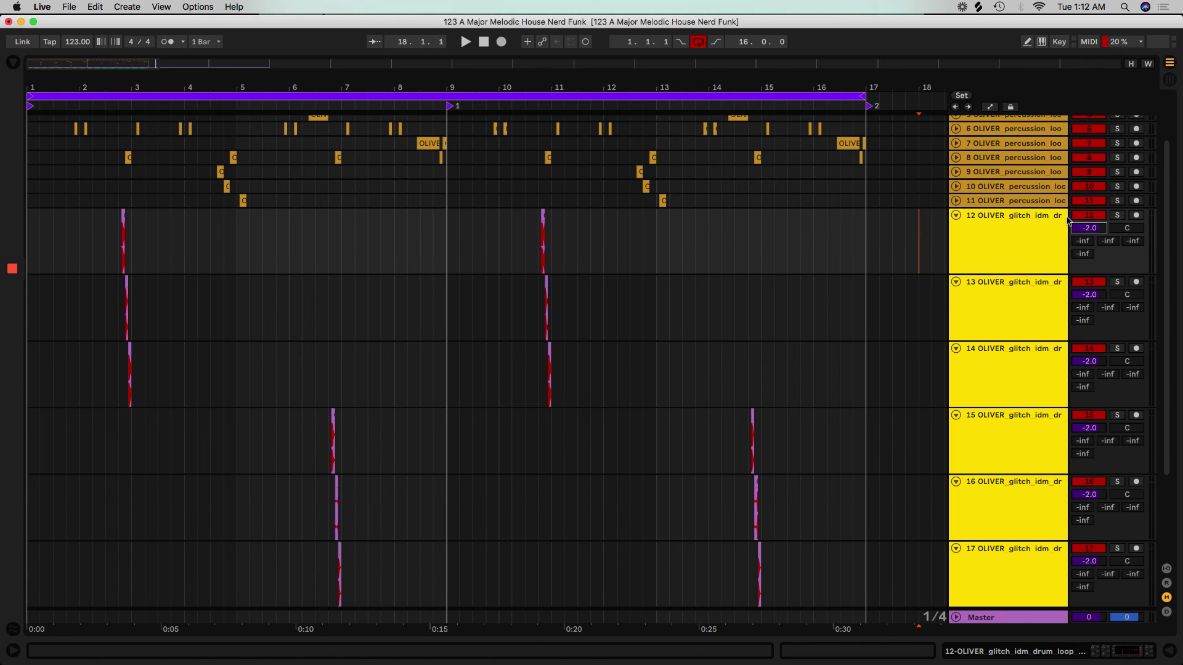
- Play the 16-bar loop from the start to hear the lowered glitch tracks in the mix
{"action": "left_click", "coordinate": [200, 97]}
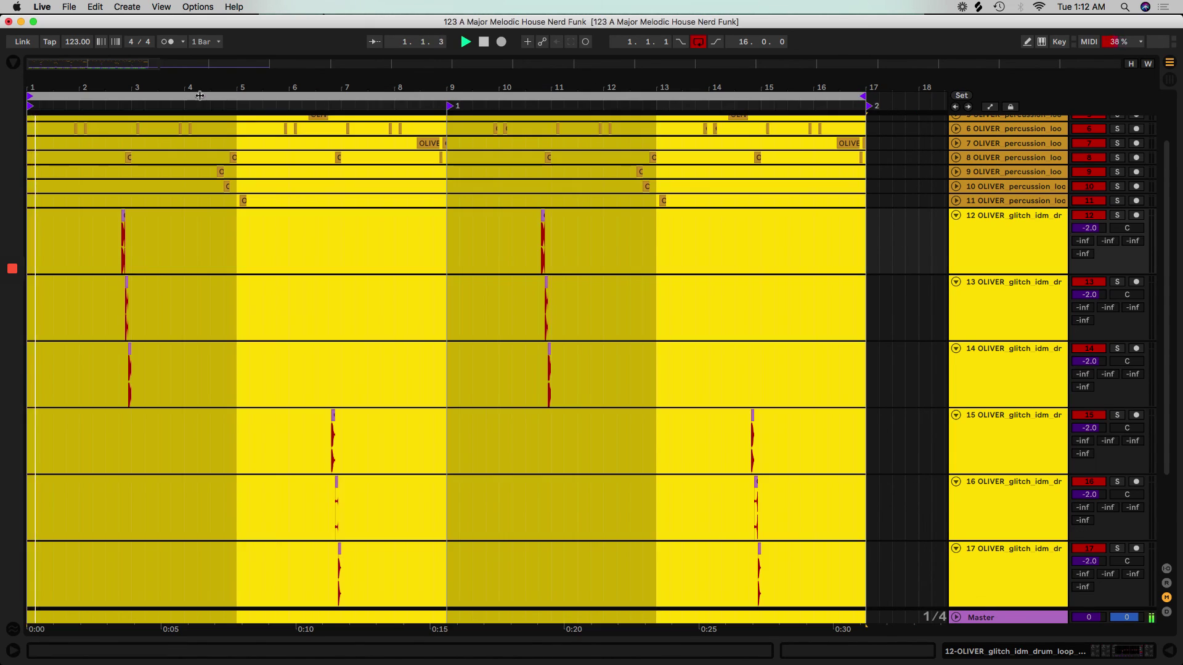
{"action": "left_click_drag", "start_coordinate": [244, 82], "coordinate": [246, 87]}
{"action": "left_click", "coordinate": [276, 186]}
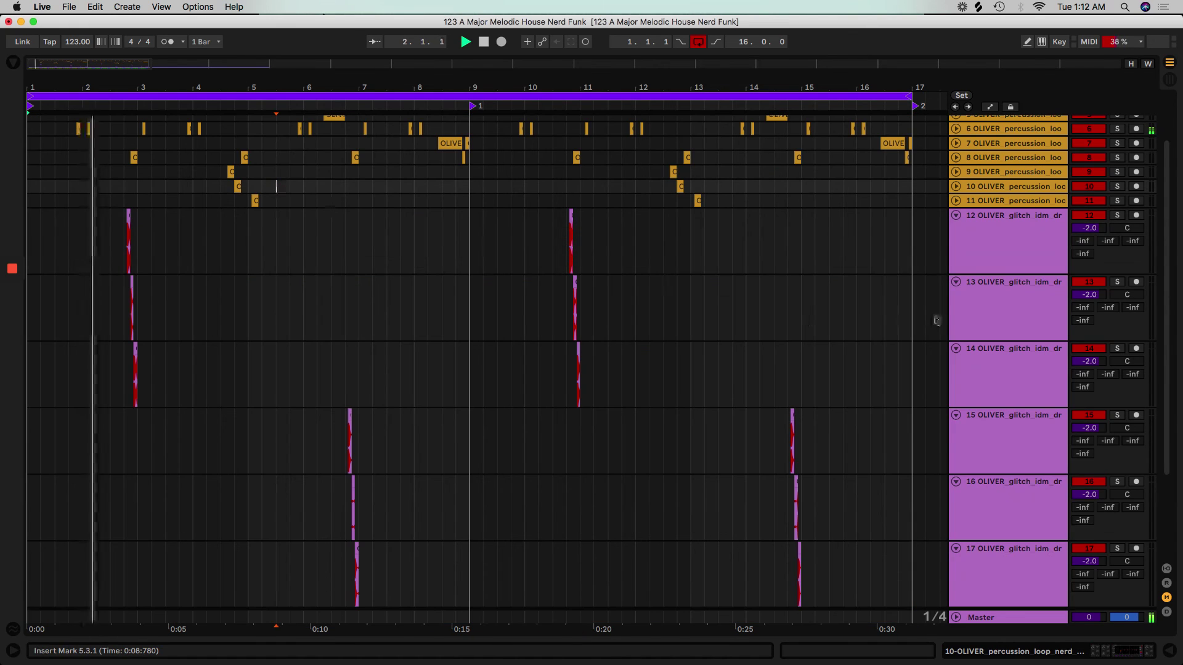
- Fold all tracks again so the whole arrangement can be seen during playback
{"action": "left_click", "coordinate": [1029, 234]}
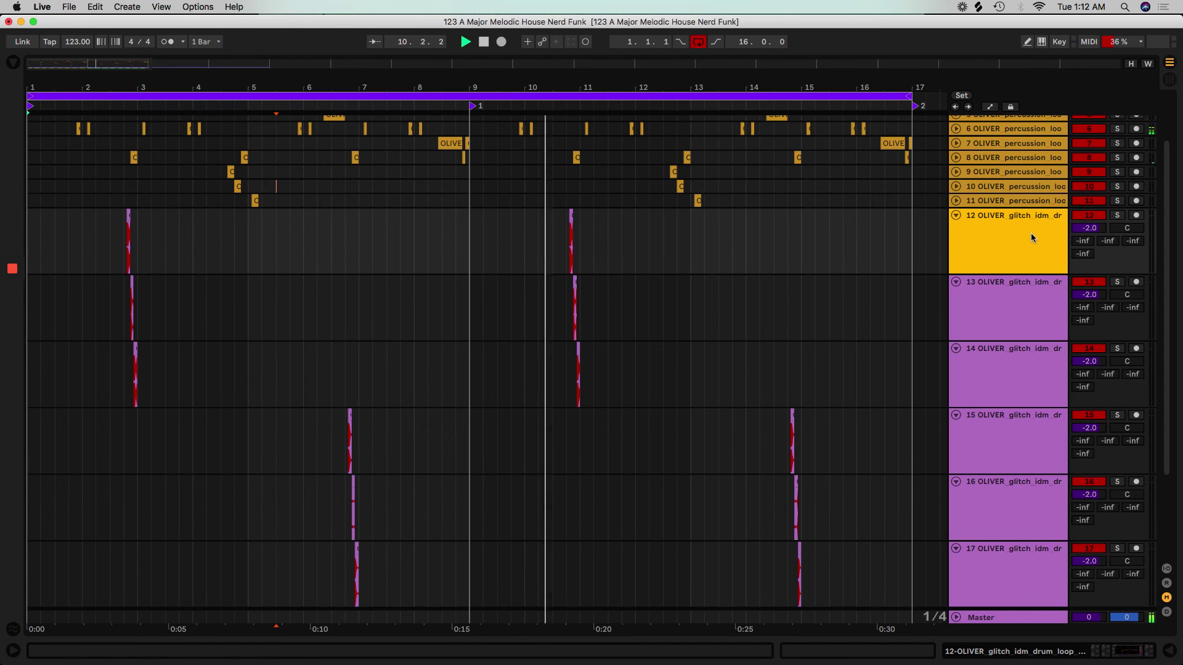
{"action": "key", "text": "alt+super+u"}
{"action": "left_click", "coordinate": [580, 352]}
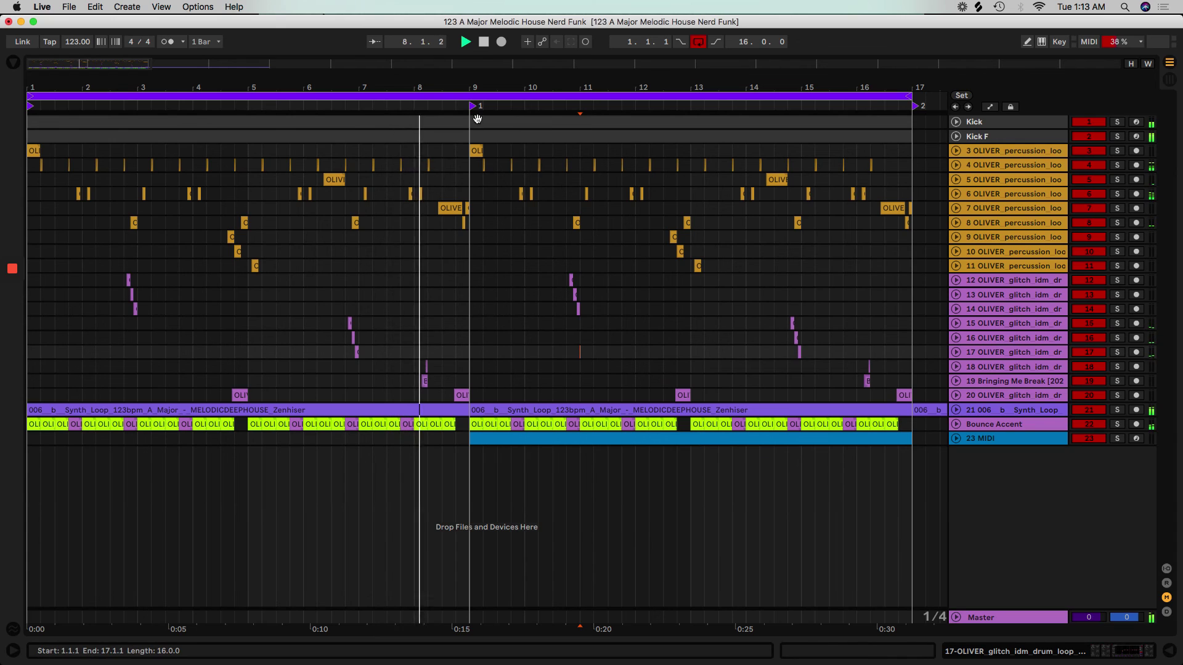
- Stop playback and switch to Loom
{"action": "key", "text": "space"}
{"action": "key", "text": "super+Tab"}
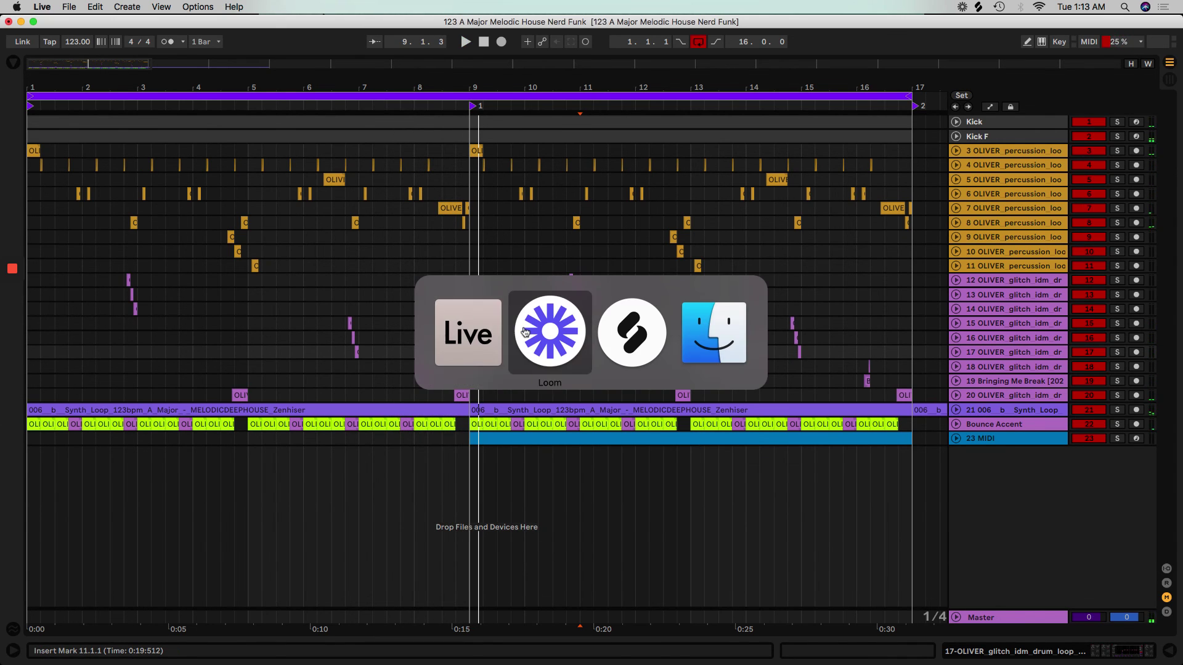